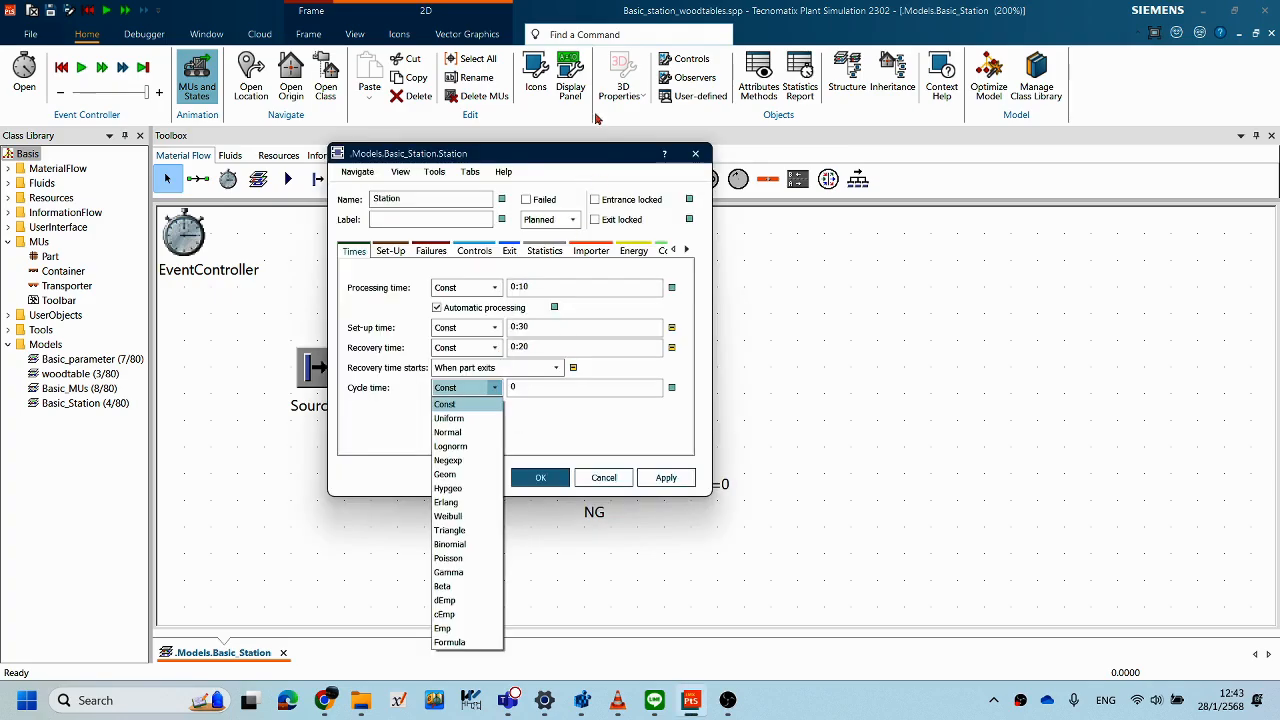
- Examine the Station's times, set-up, failures and exit strategy settings, closing its dialog without changes
click(545, 151)
drag(545, 151, 520, 144)
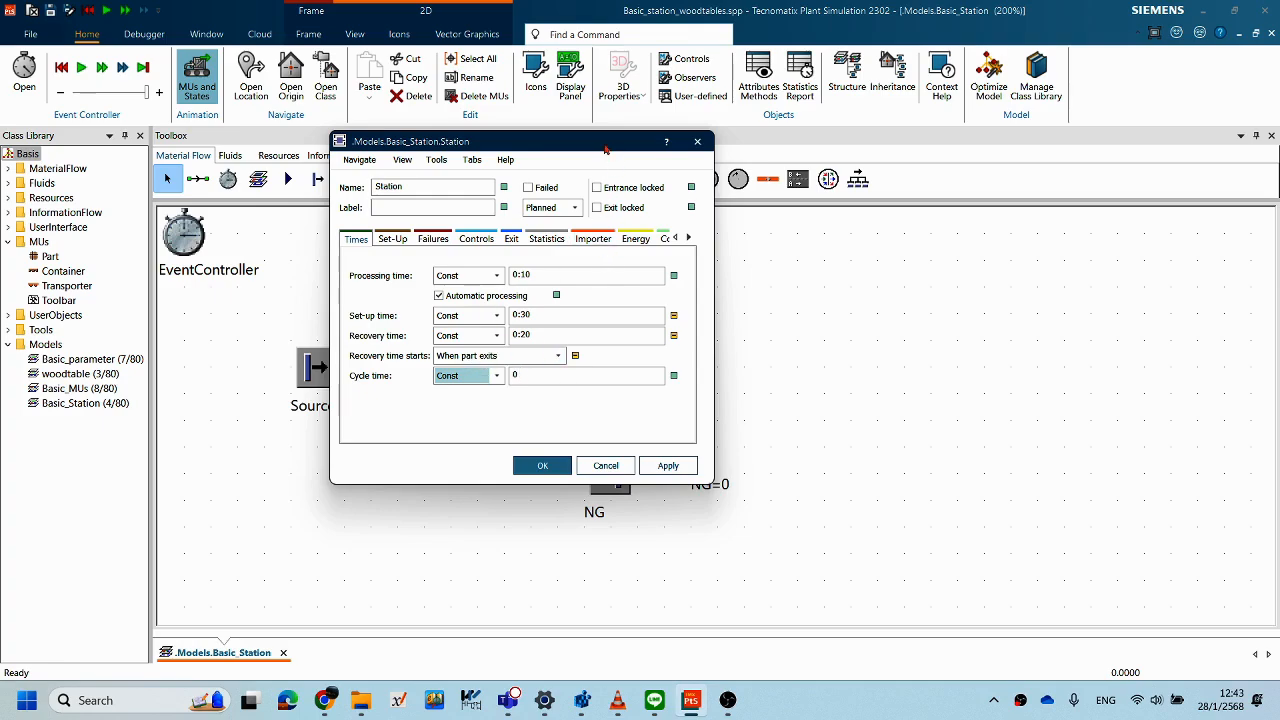
drag(608, 146, 934, 338)
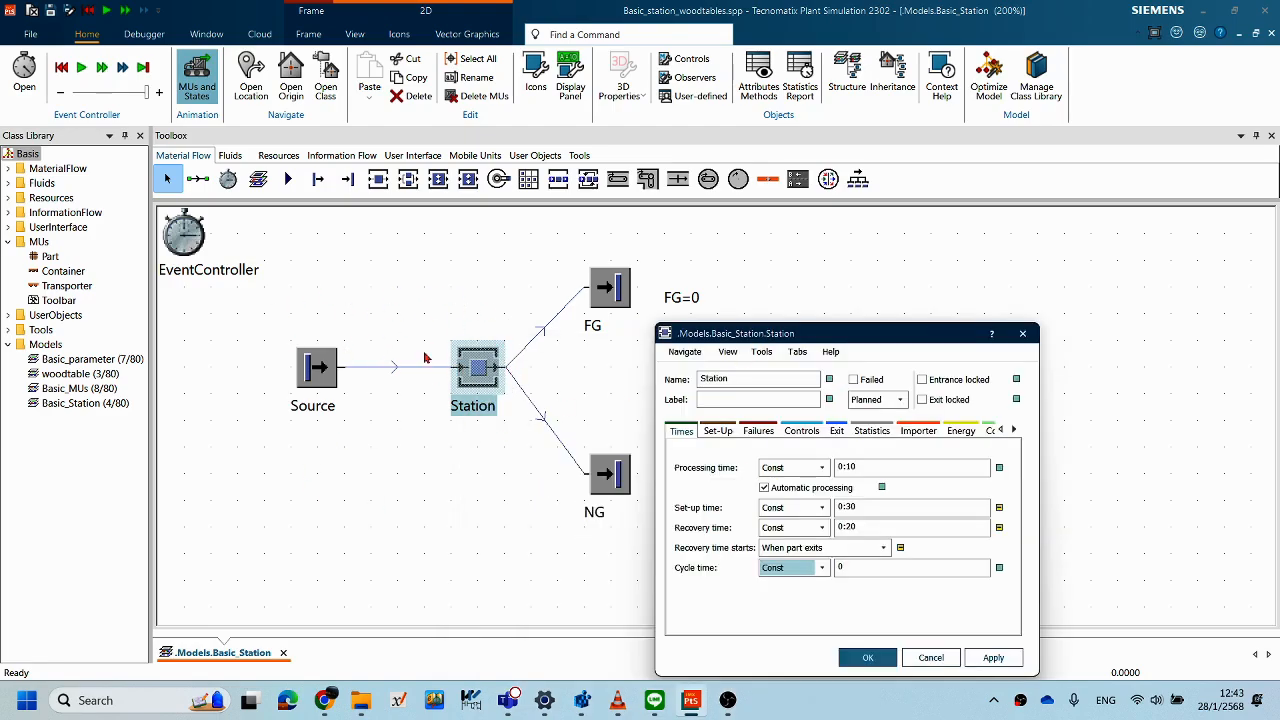
drag(750, 336, 484, 254)
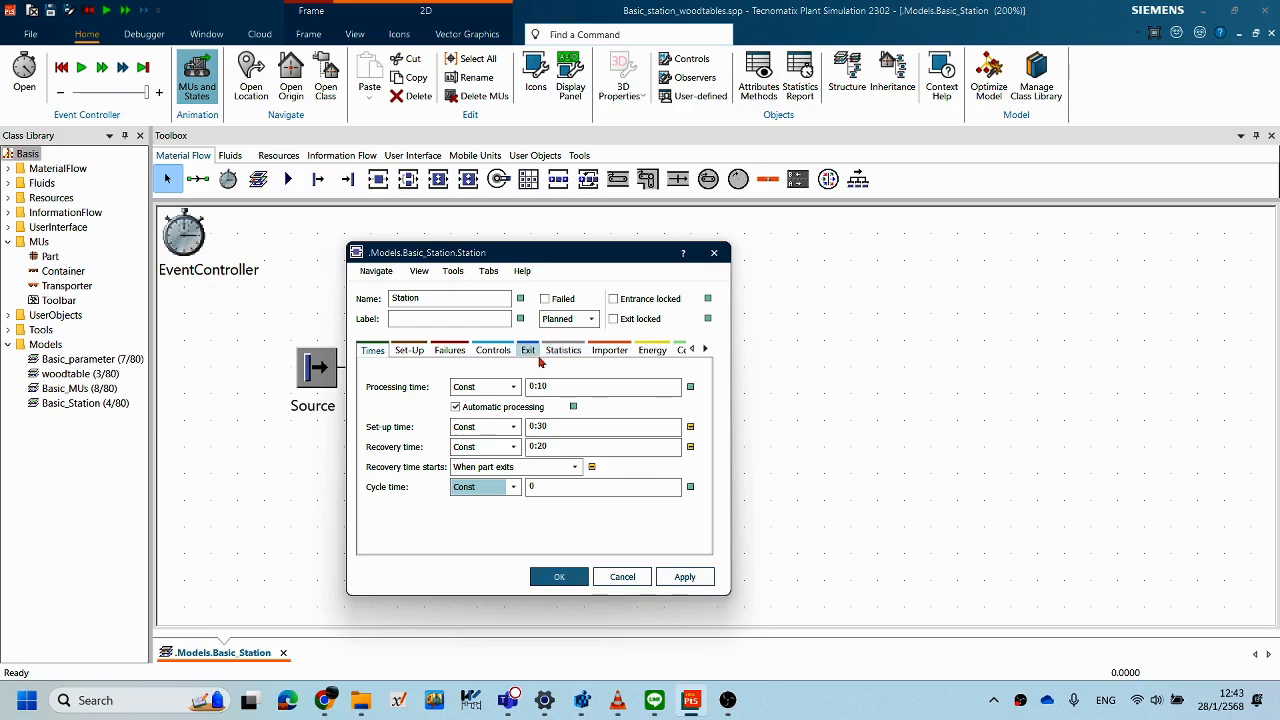
drag(533, 258, 608, 240)
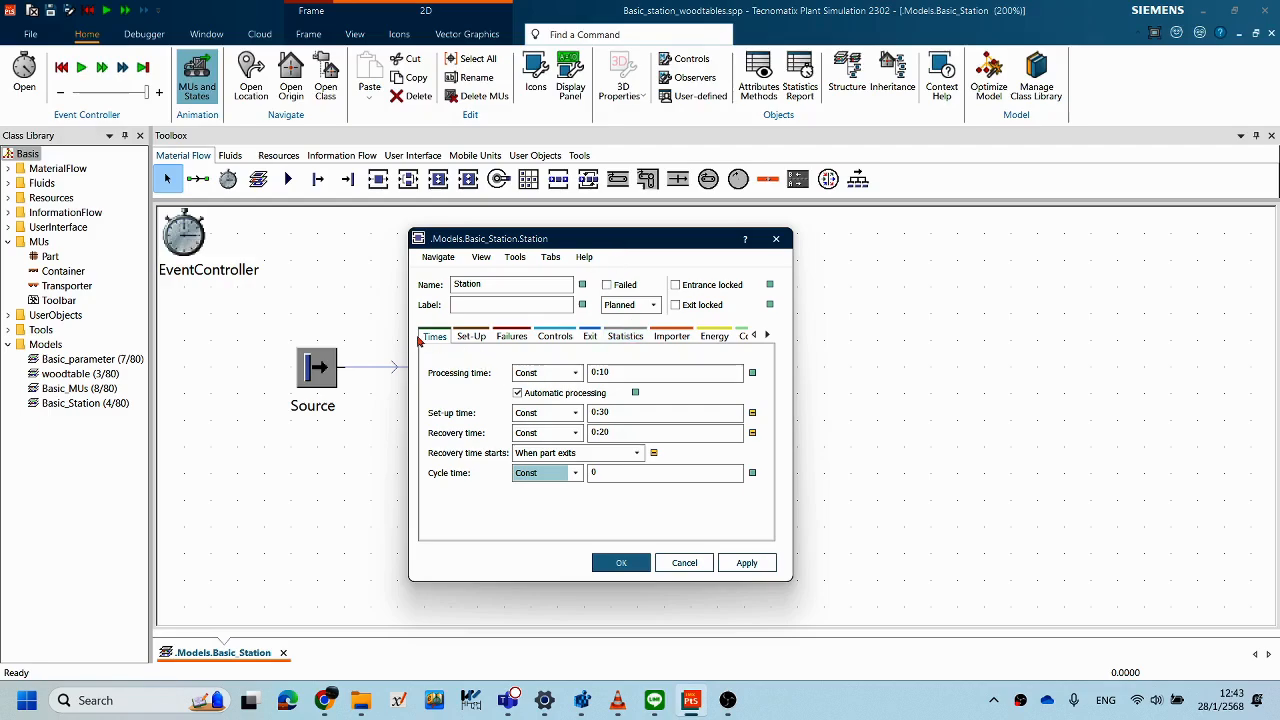
click(471, 340)
click(510, 338)
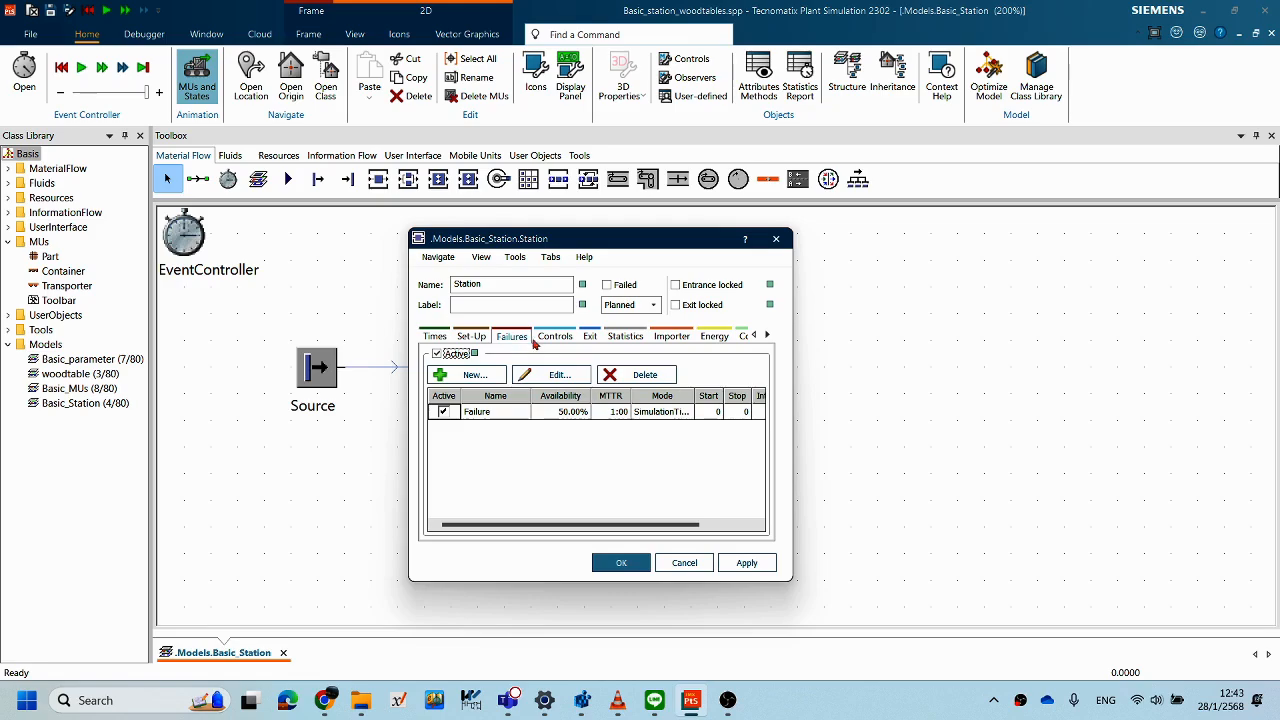
click(589, 337)
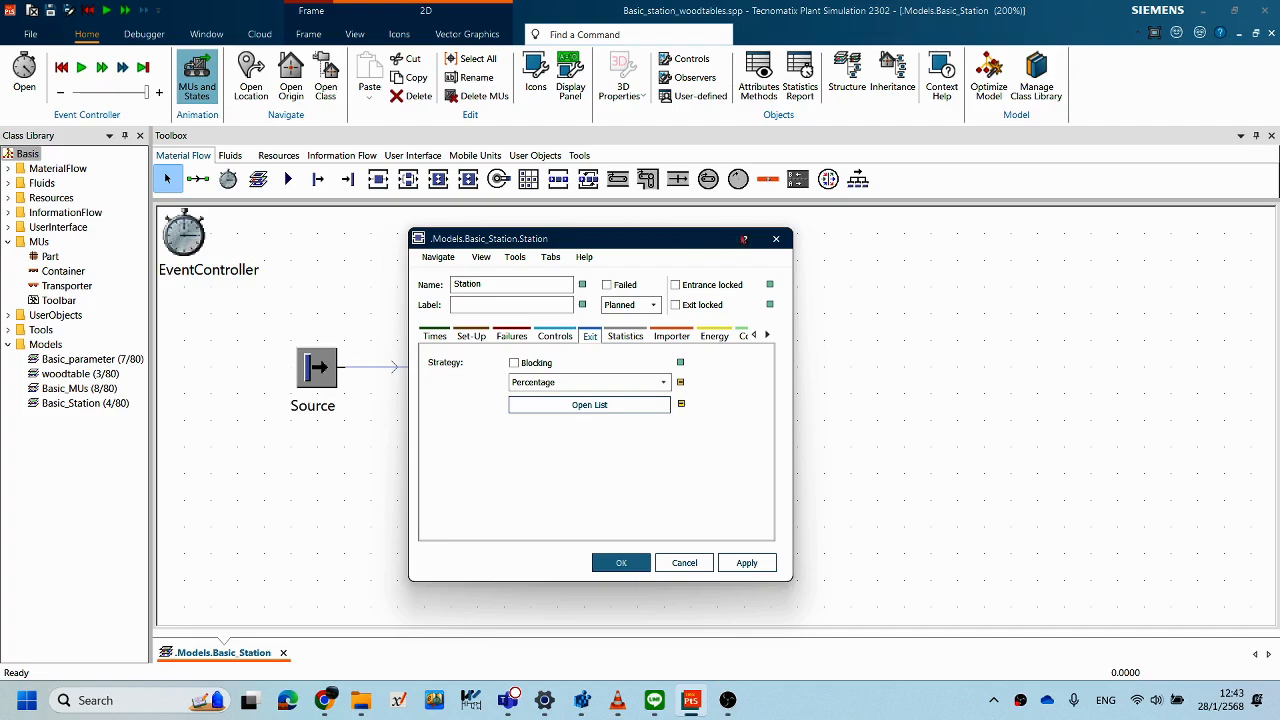
drag(733, 241, 959, 249)
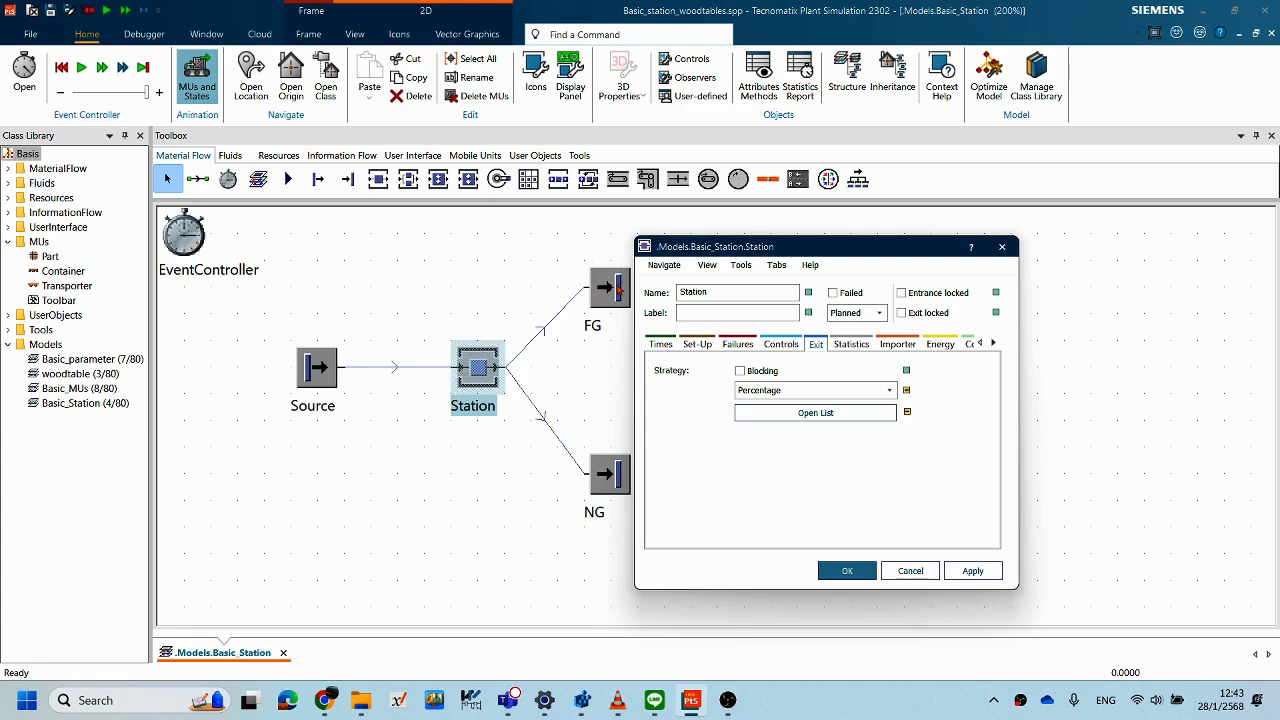
drag(660, 246, 579, 242)
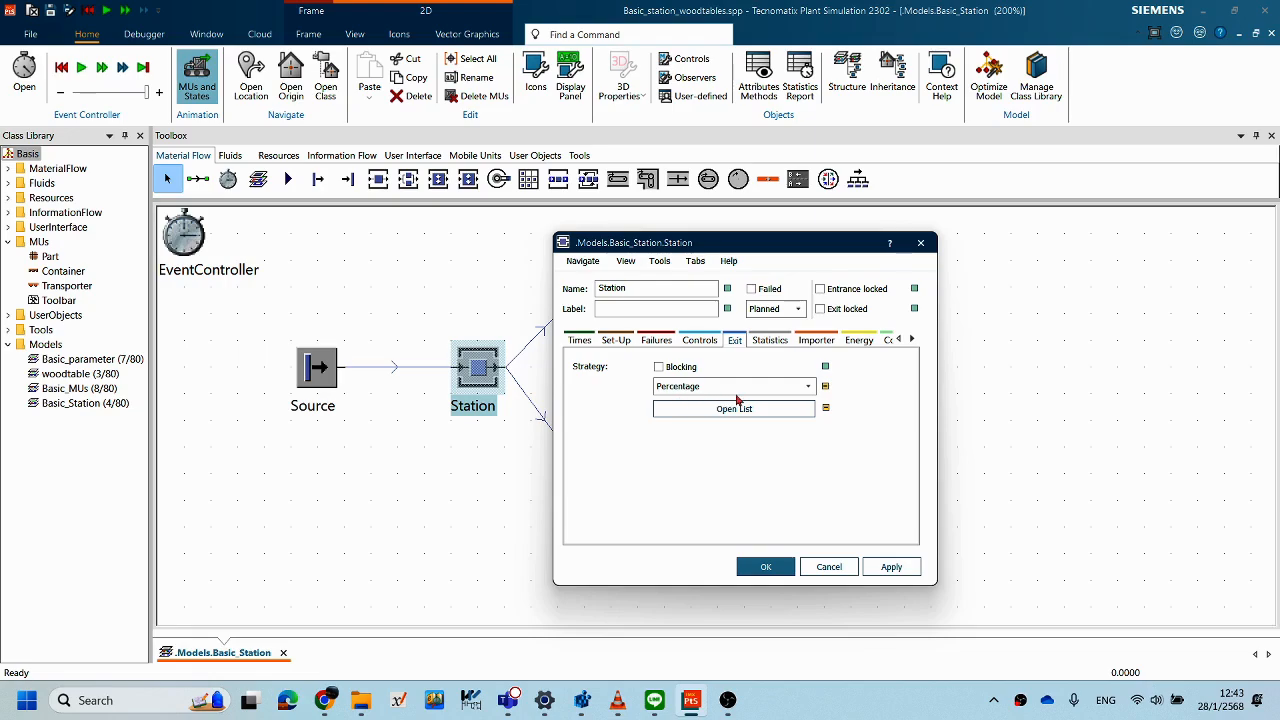
drag(705, 242, 723, 242)
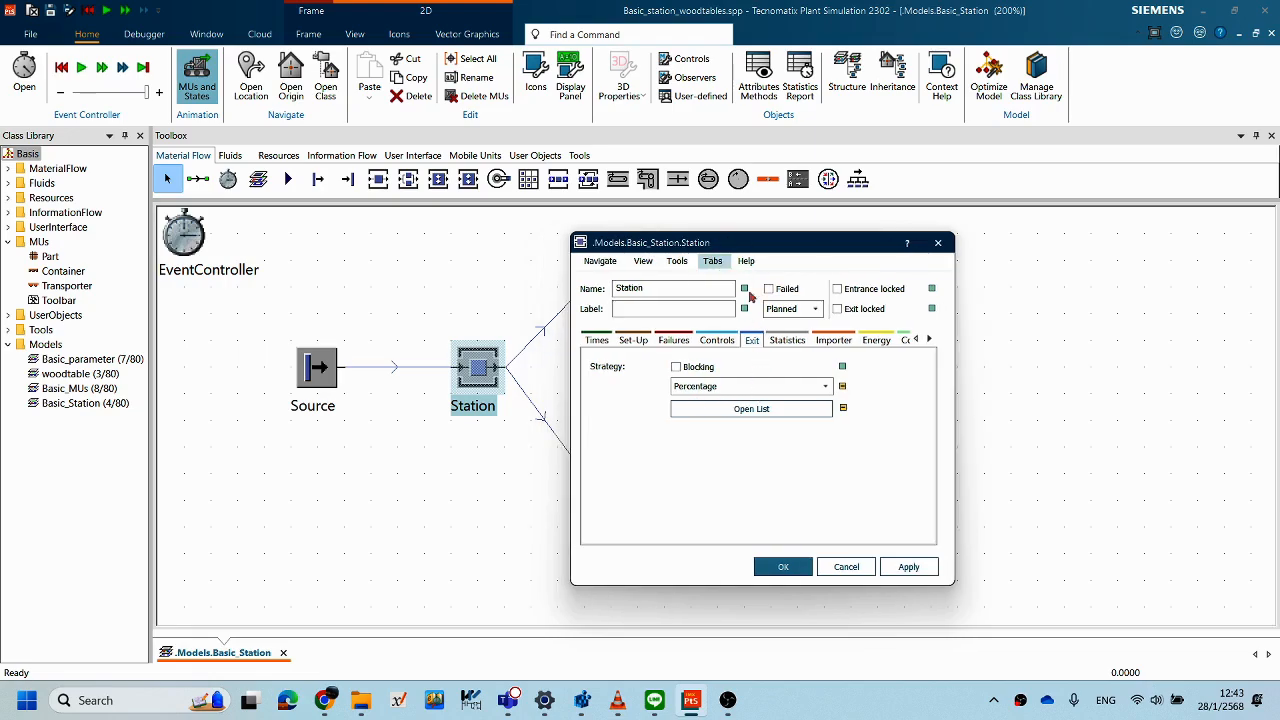
click(846, 567)
- Examine the Source's attributes, including time of creation, interval and MU selection, and close its dialog
double_click(316, 394)
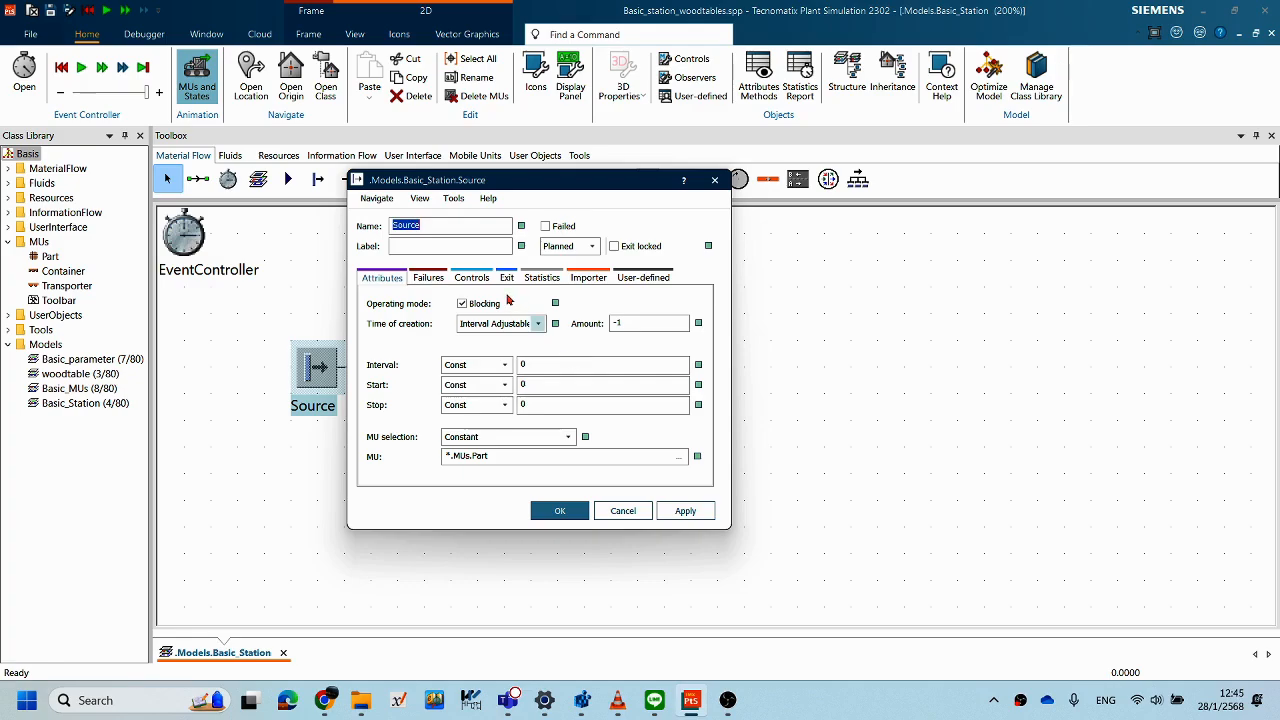
drag(562, 190, 497, 258)
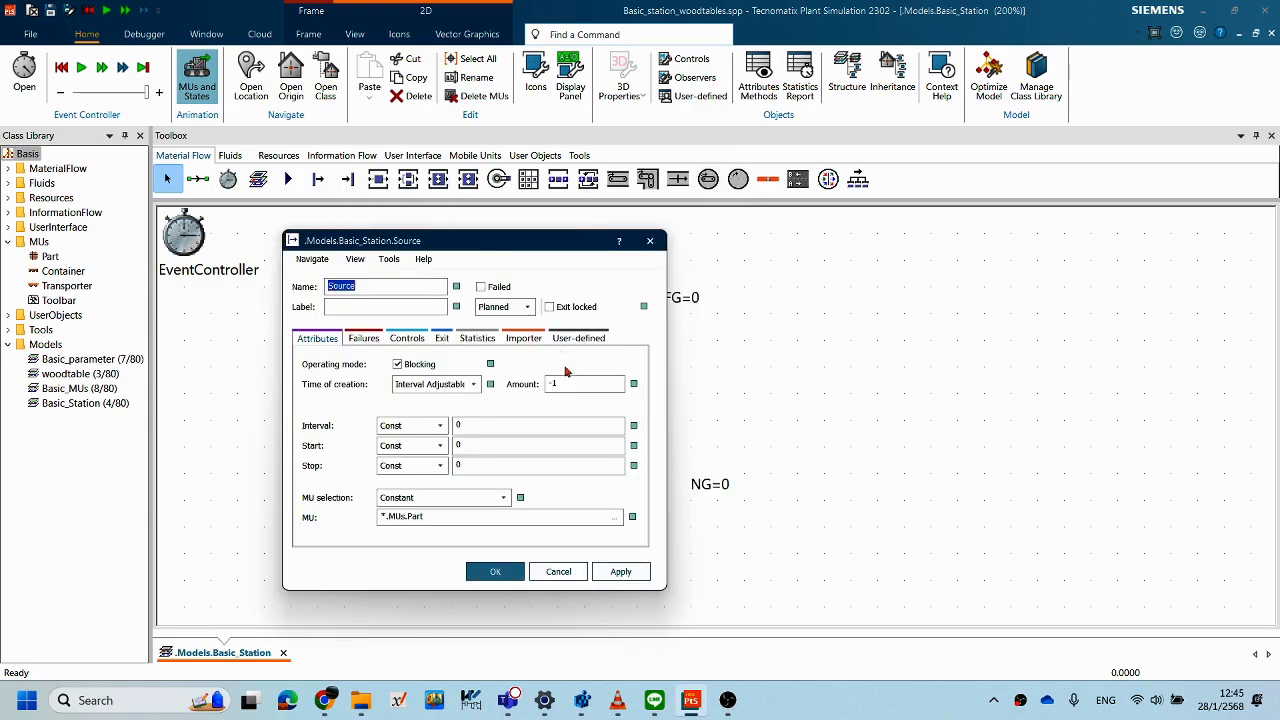
click(515, 573)
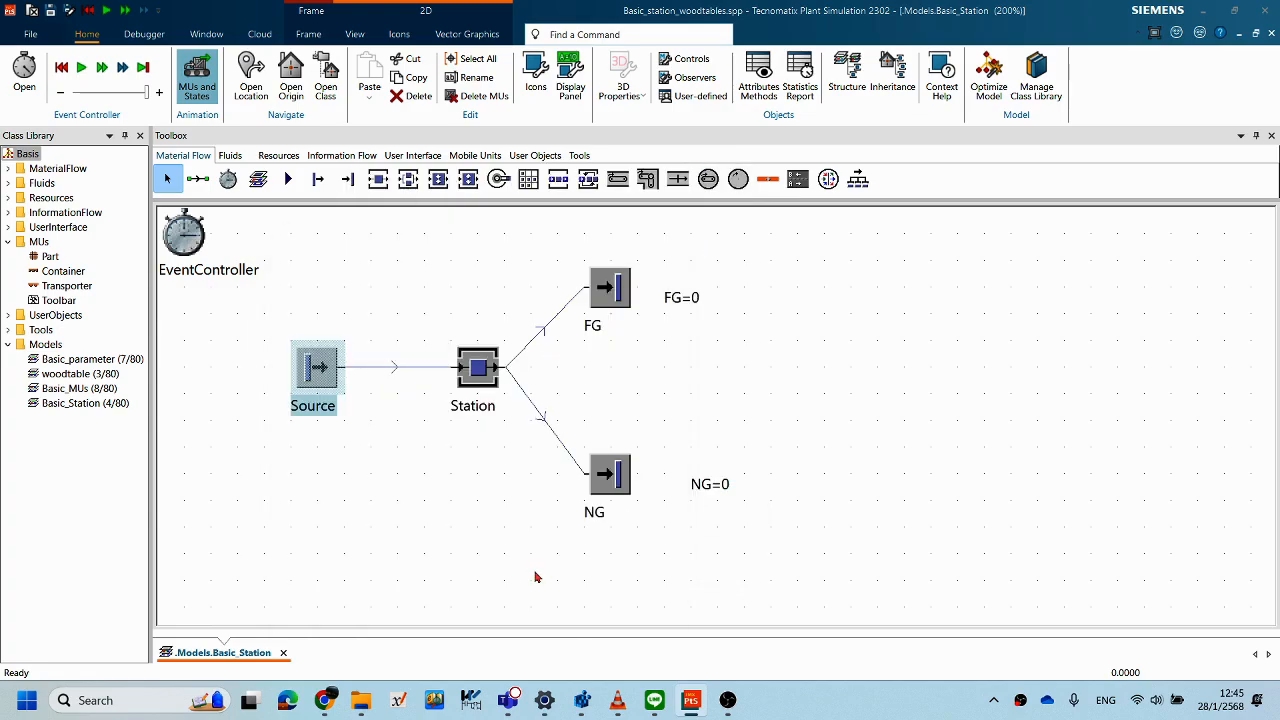
click(601, 303)
click(590, 393)
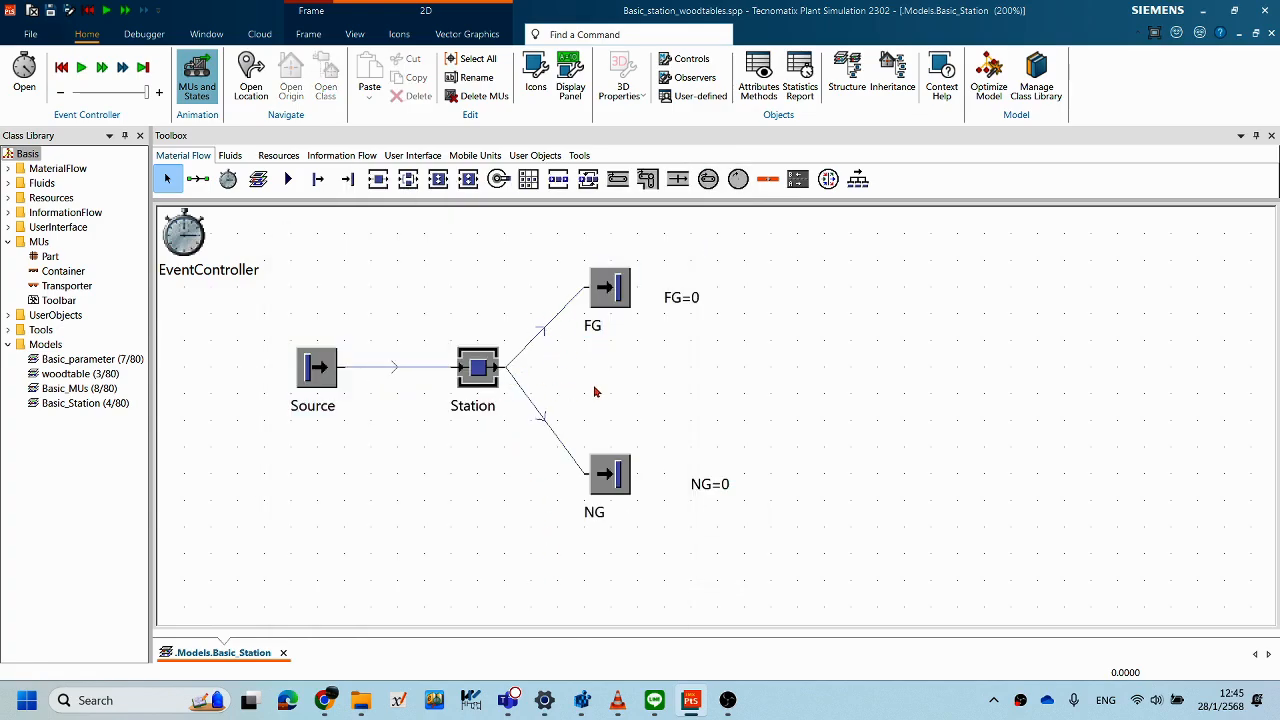
click(614, 309)
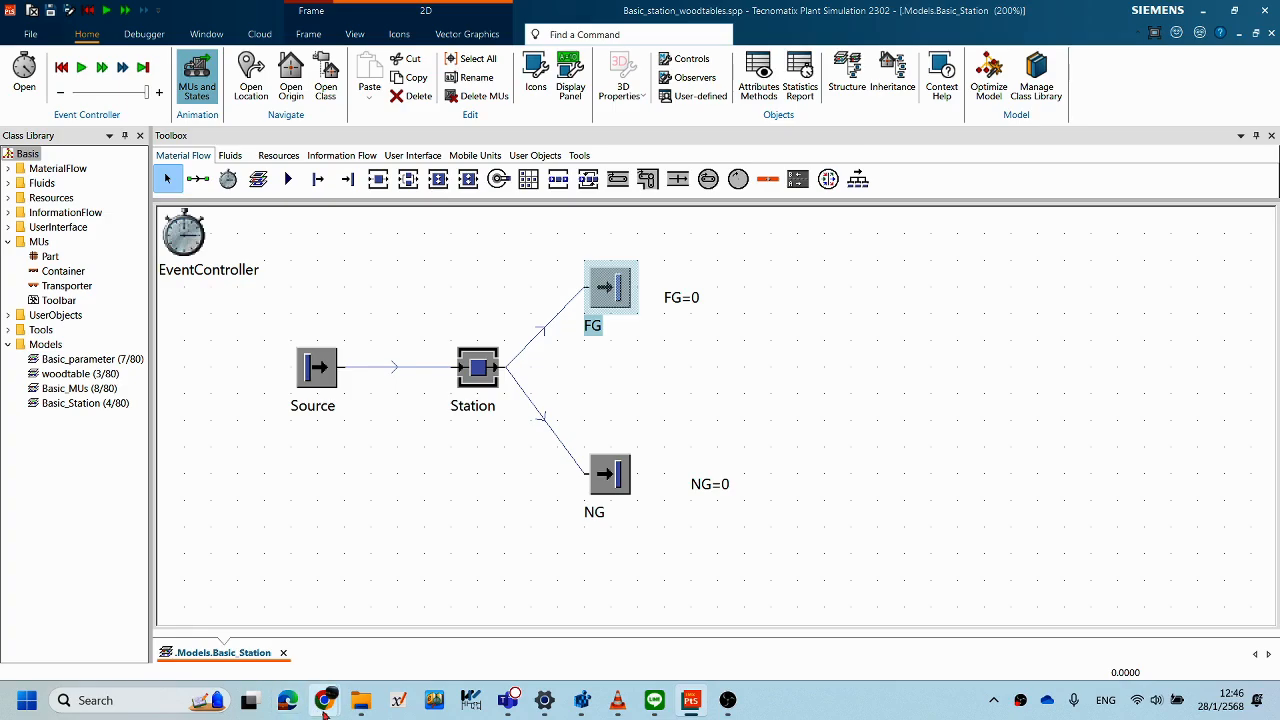
- Switch to Chrome and search Google for "OEE" in place of the existing ROI query
mouse_move(326, 708)
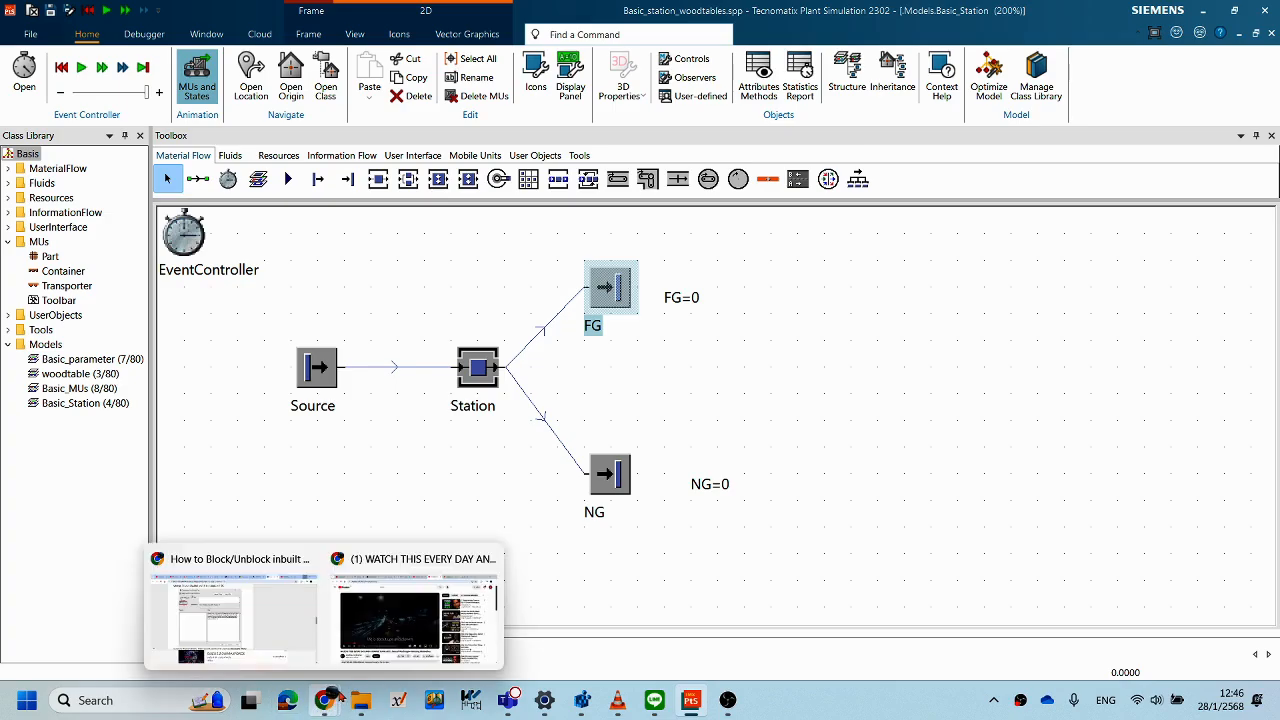
click(409, 650)
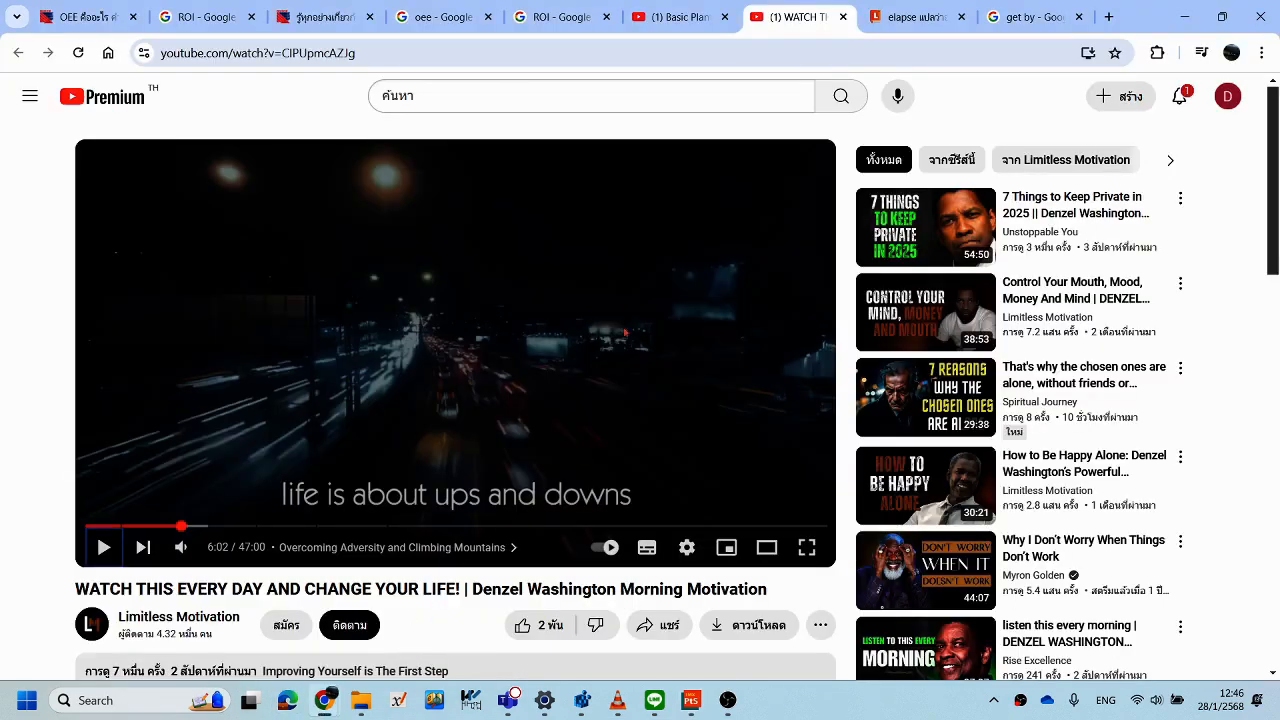
click(295, 24)
click(213, 18)
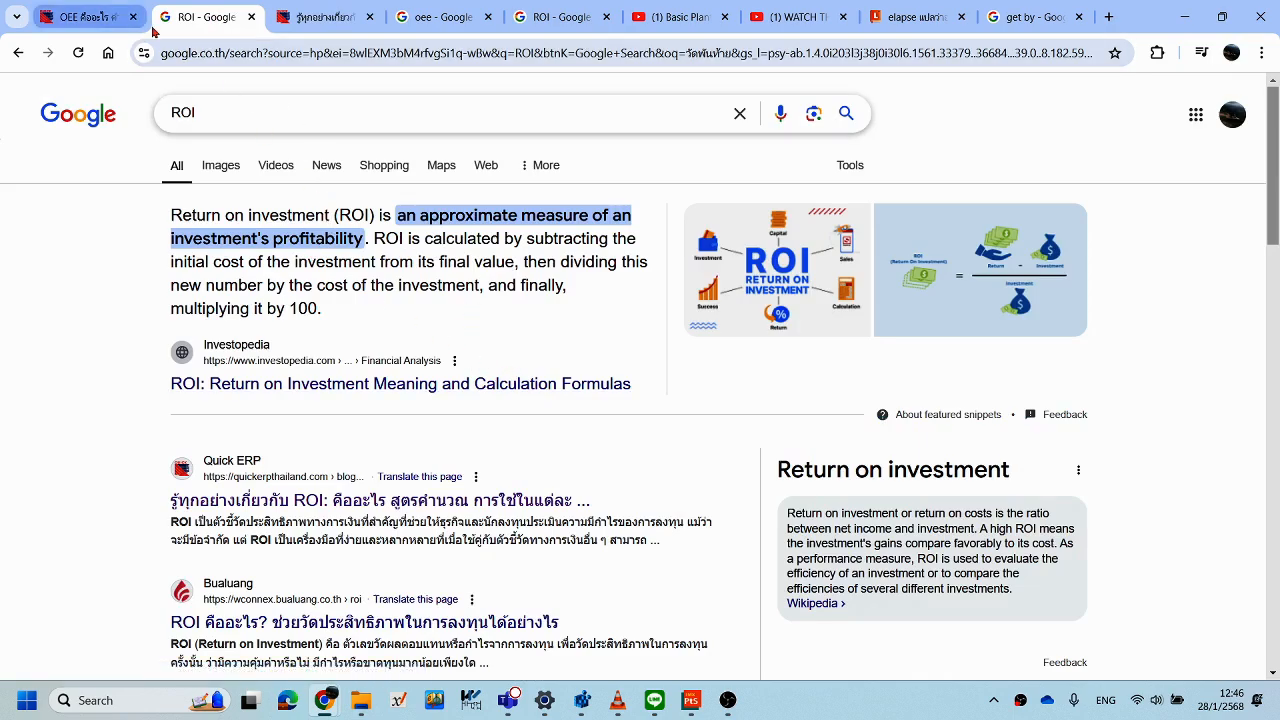
click(178, 112)
double_click(178, 112)
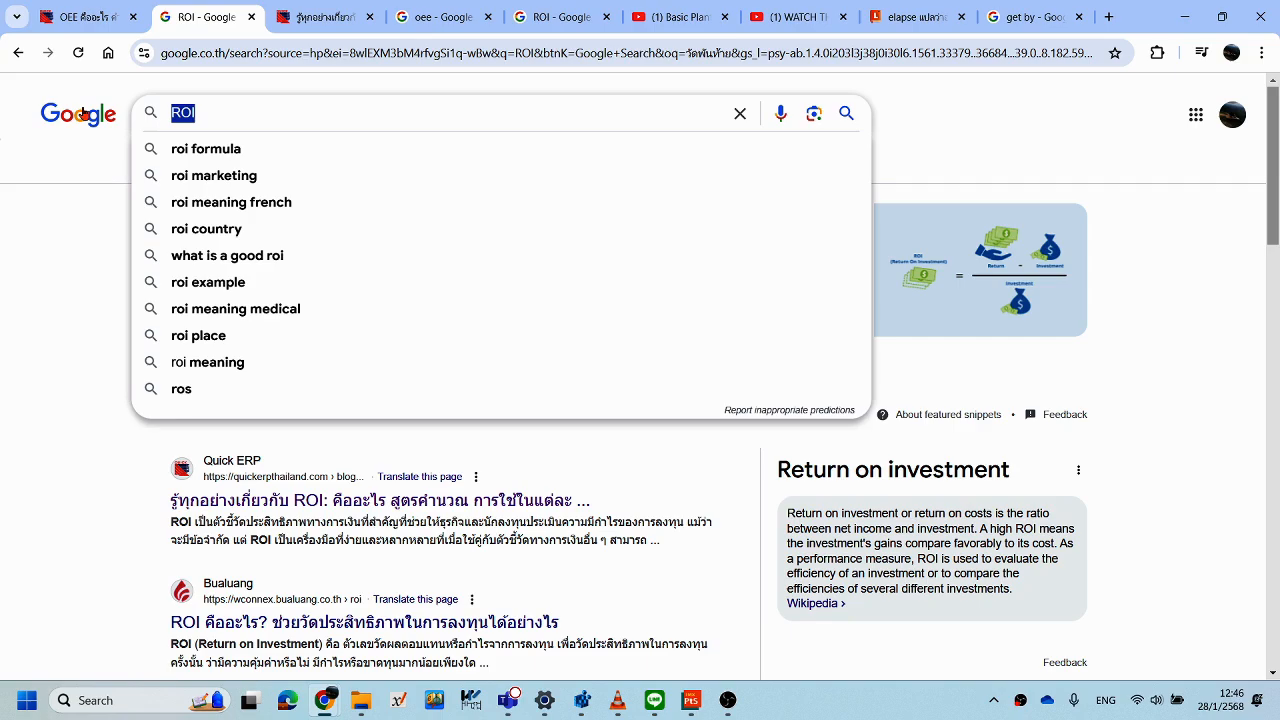
text(OEE)
key(Return)
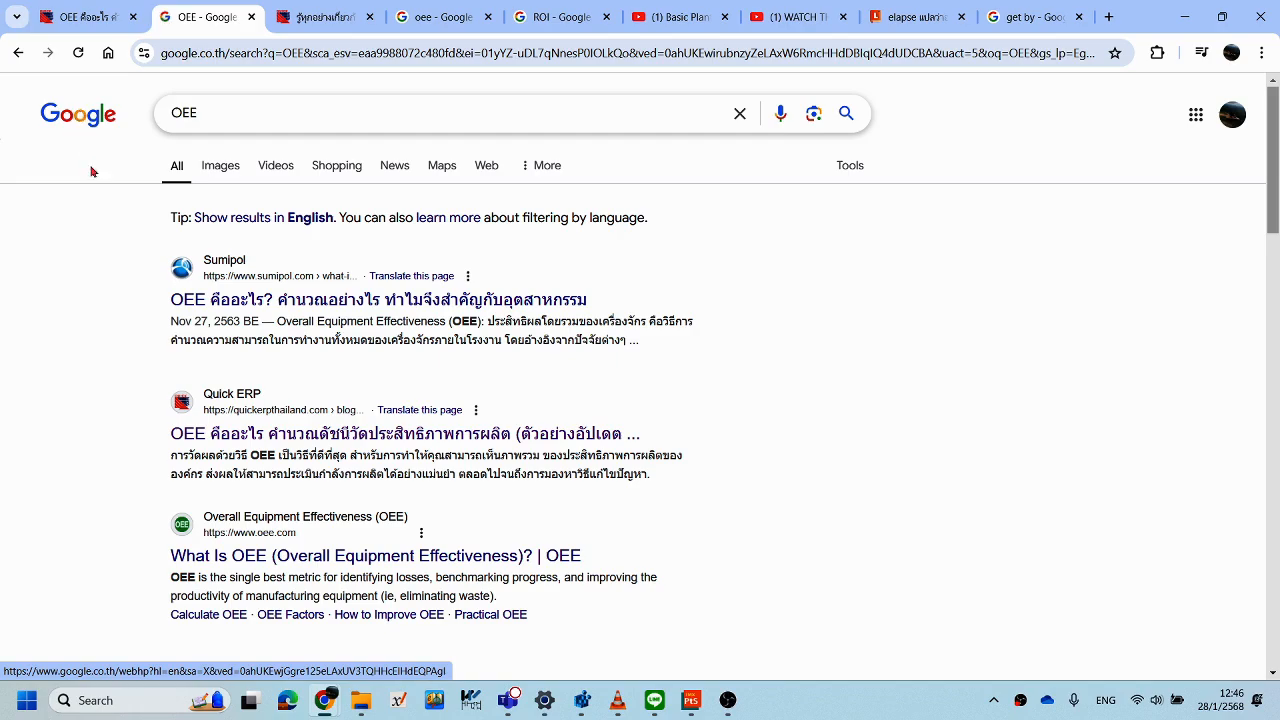
- Open the Quick ERP article on OEE and read its introductory definition
click(288, 436)
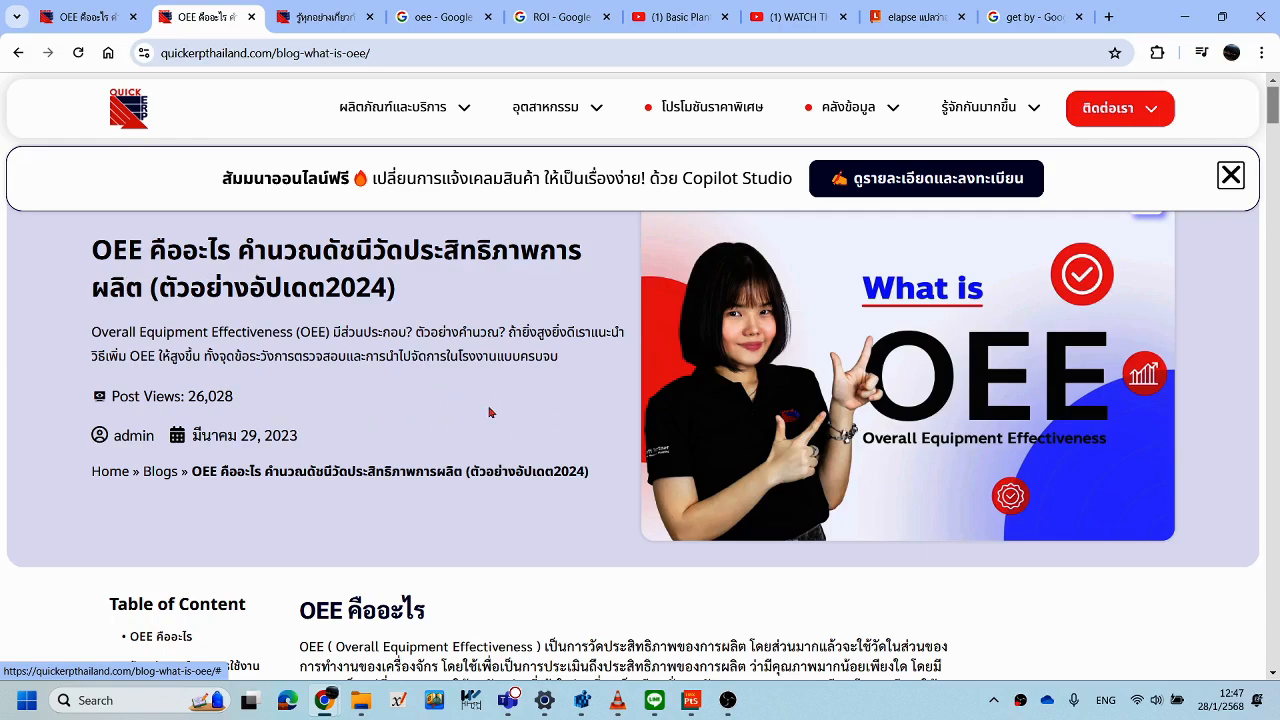
scroll(509, 412, down, 3)
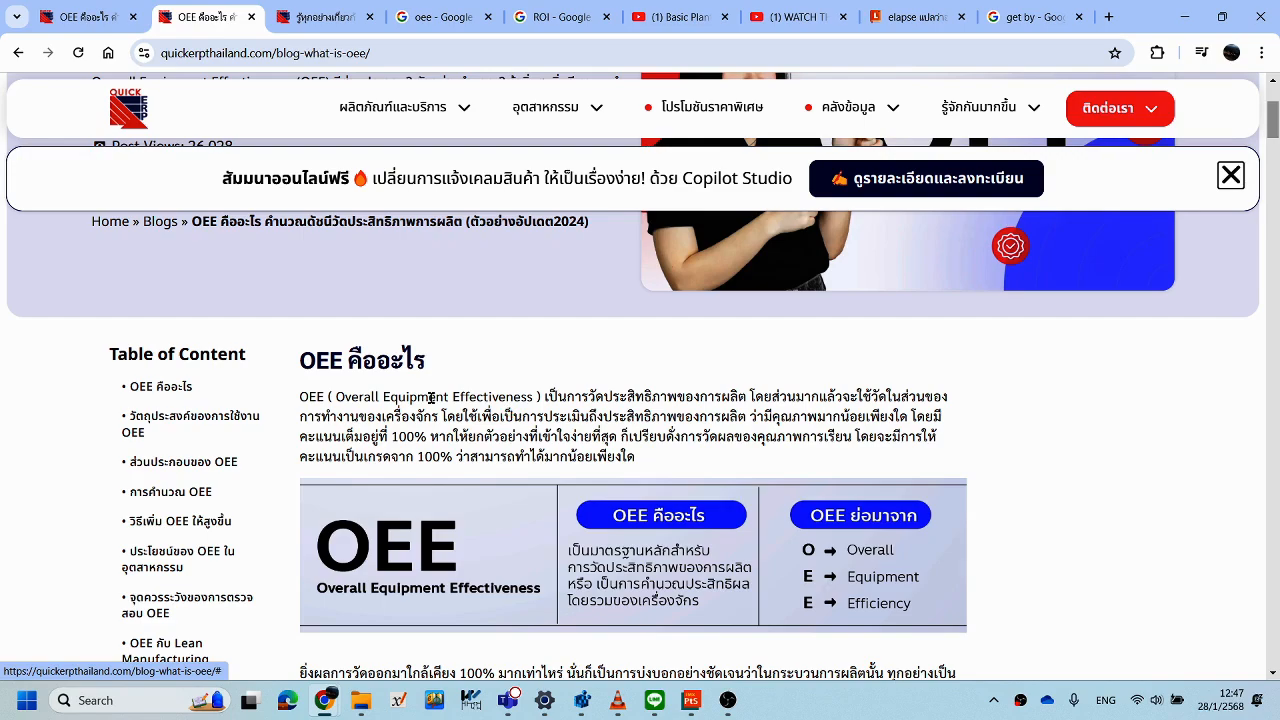
scroll(445, 404, down, 1)
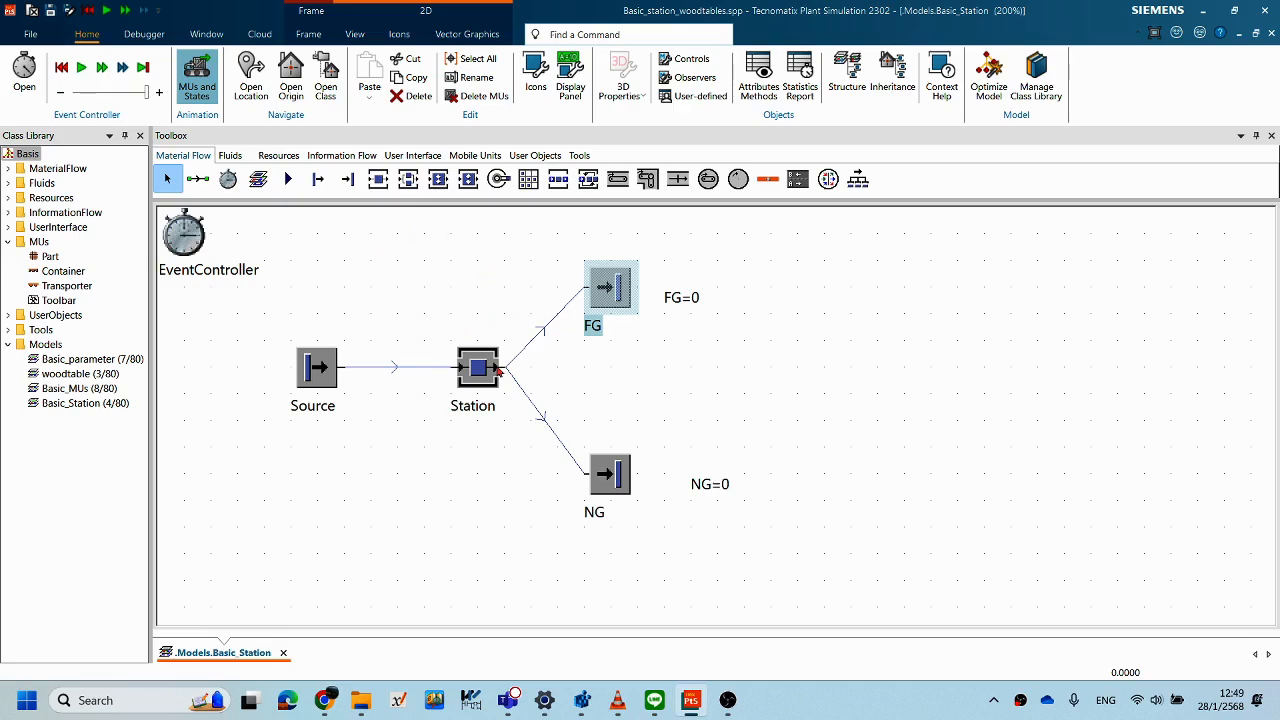
- Return to Plant Simulation and check the Station's processing, set-up, recovery and cycle time settings without changing them
double_click(490, 368)
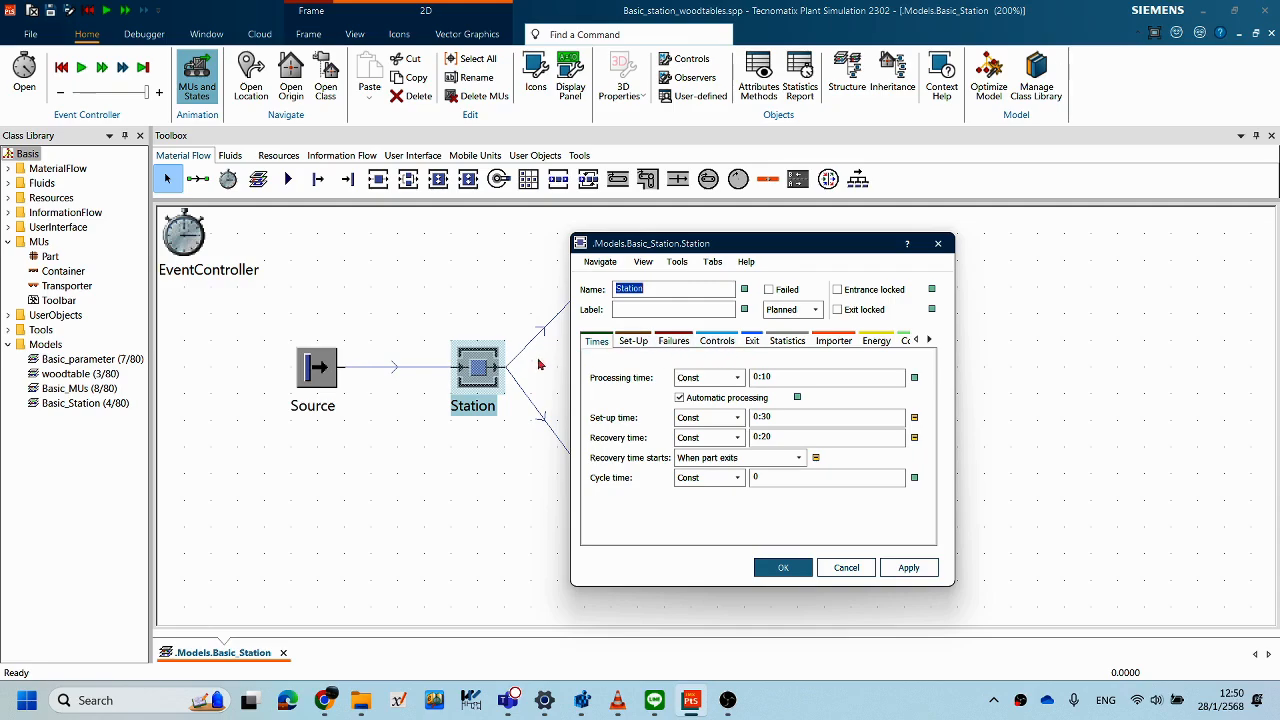
click(866, 572)
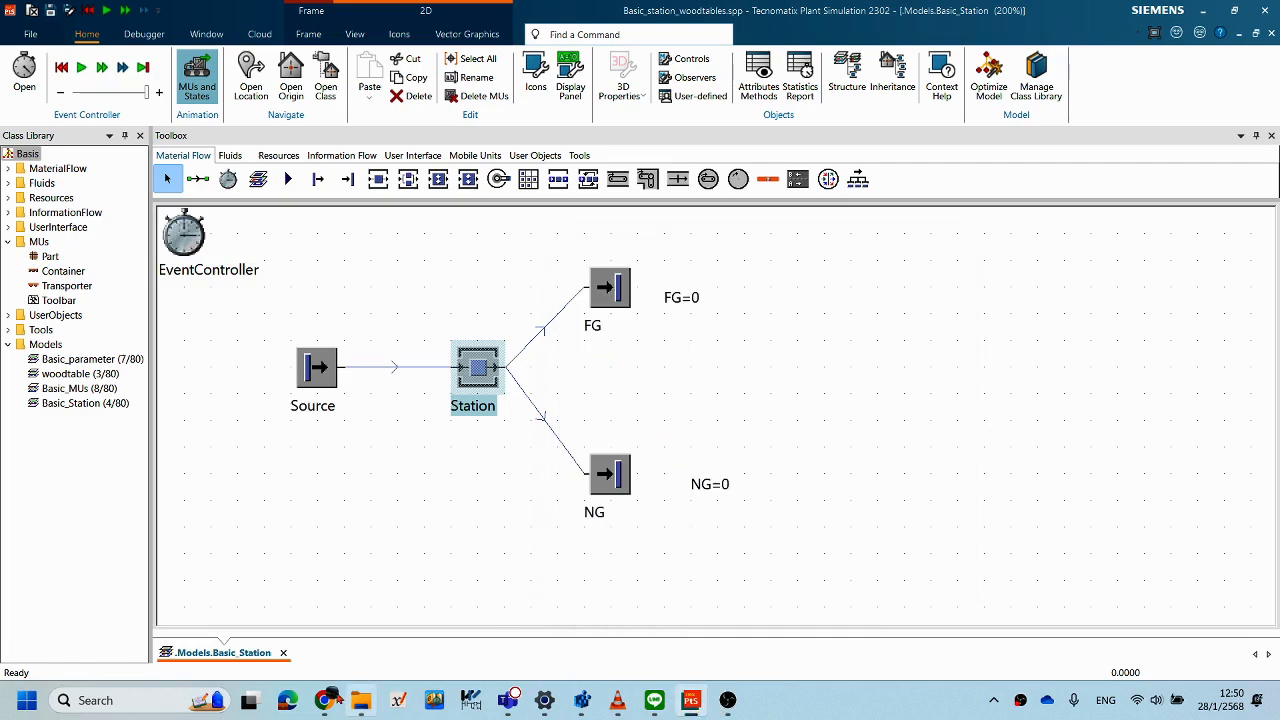
- Switch back to the OEE article in Chrome and examine the purposes of OEE and its Availability, Performance Efficiency and Quality Rate components
mouse_move(324, 700)
click(450, 608)
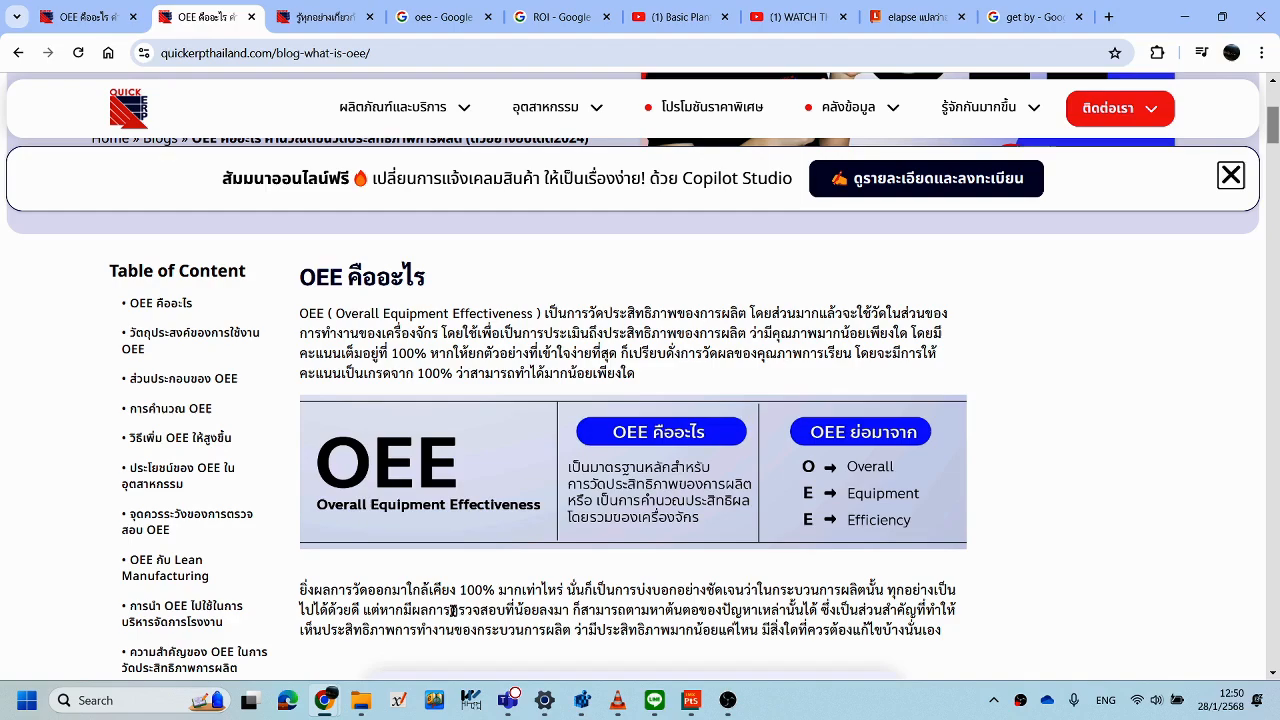
scroll(617, 433, down, 2)
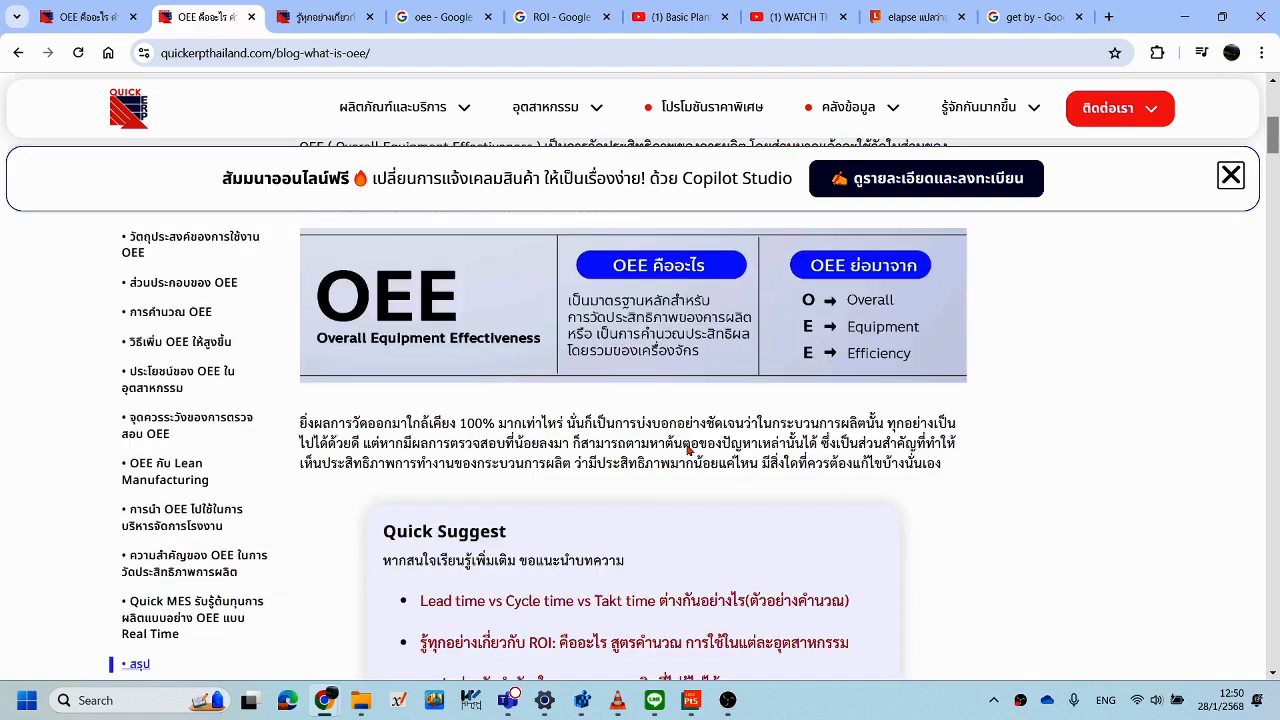
scroll(690, 449, down, 2)
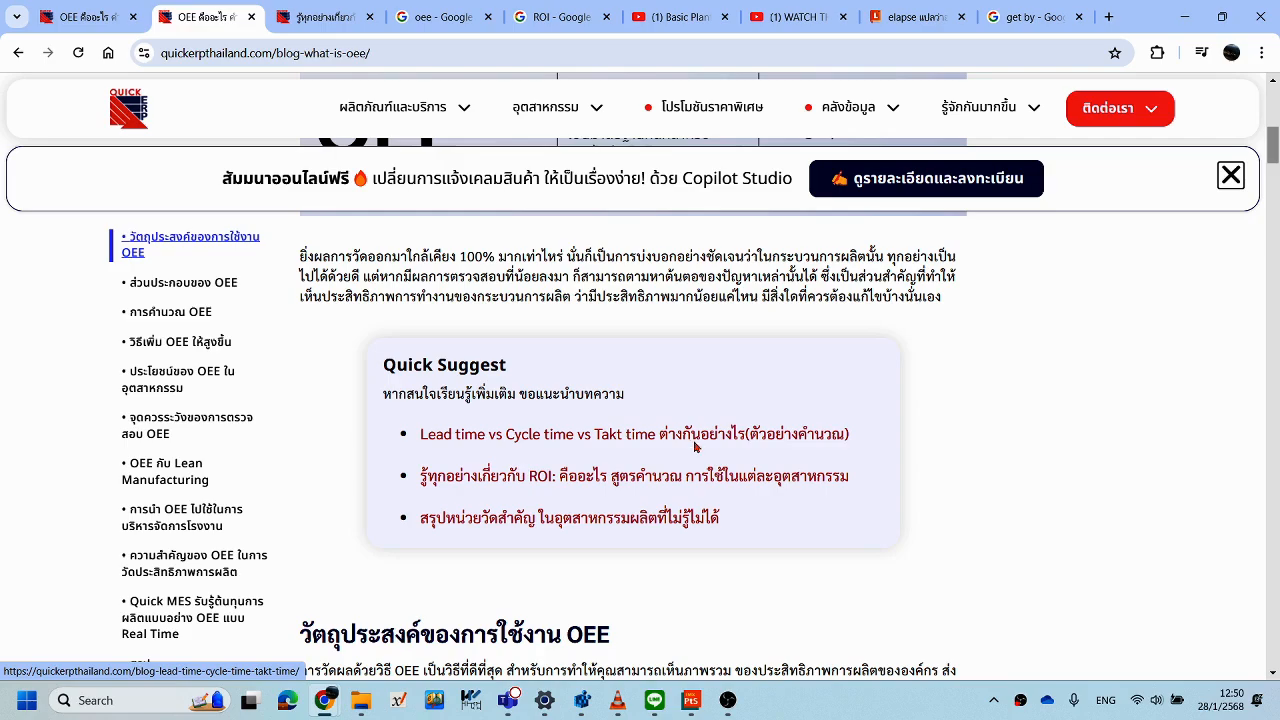
scroll(695, 447, up, 2)
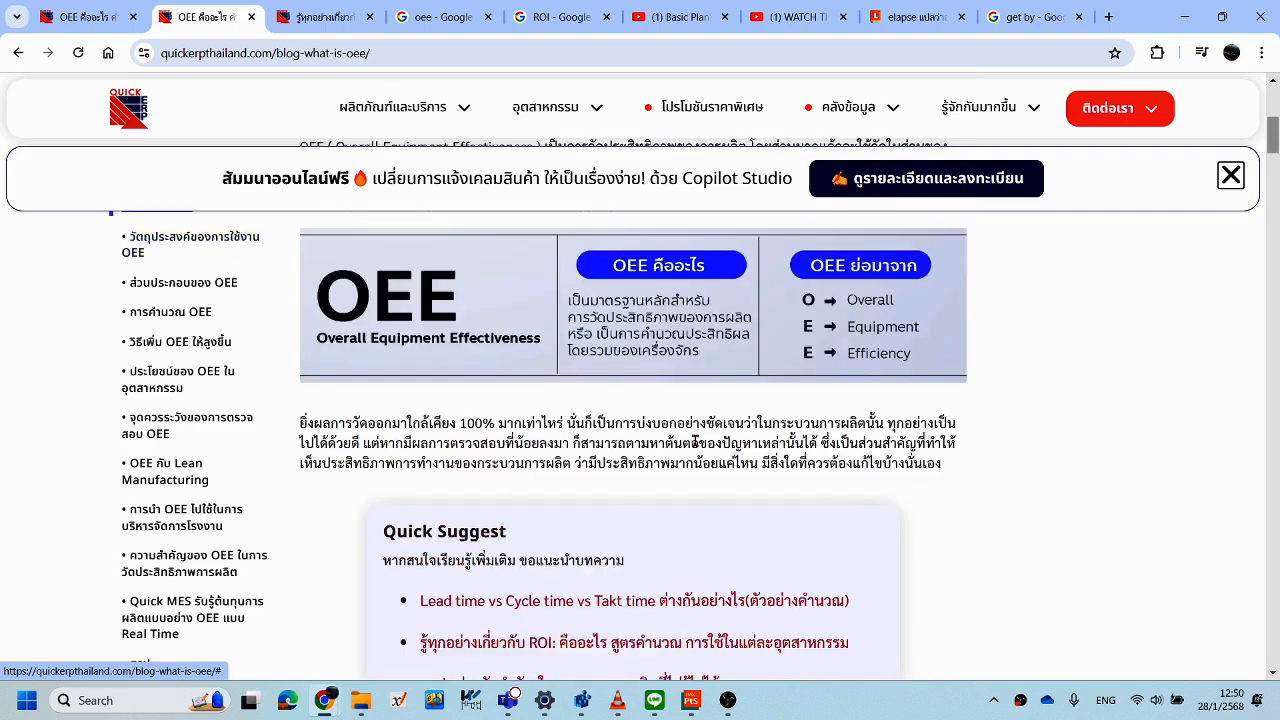
scroll(697, 445, down, 2)
scroll(697, 447, down, 2)
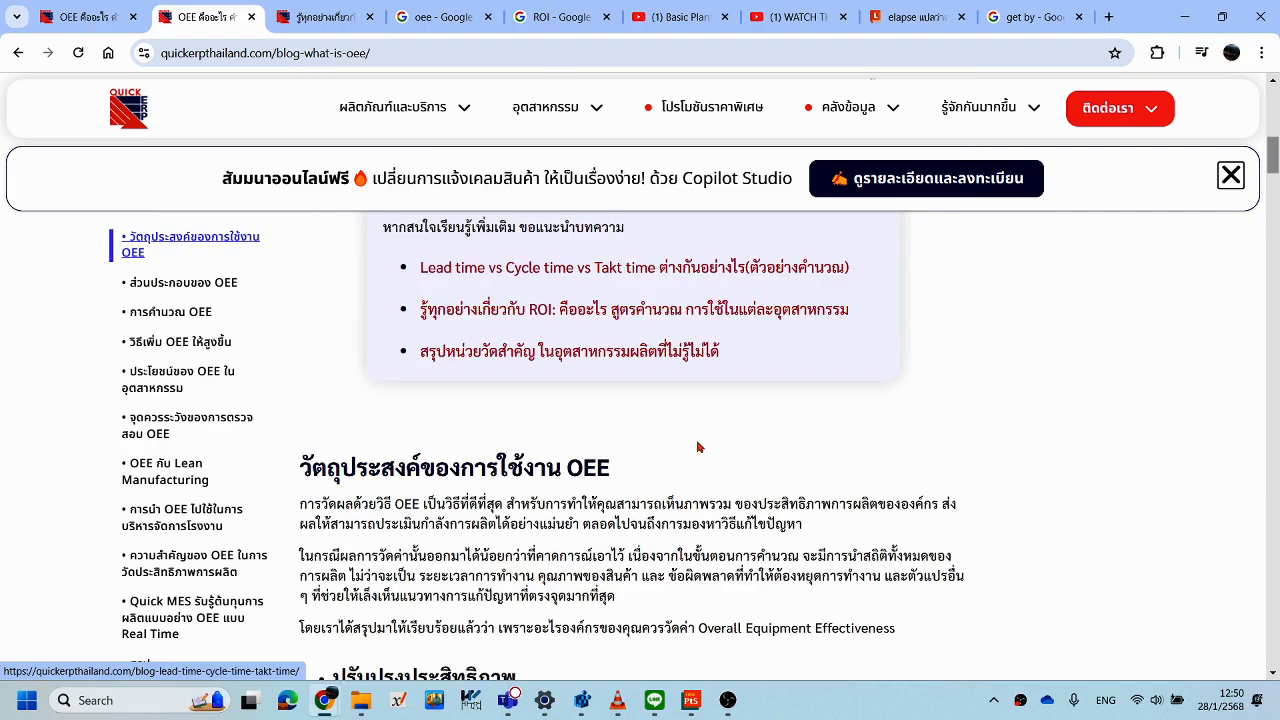
scroll(697, 447, down, 5)
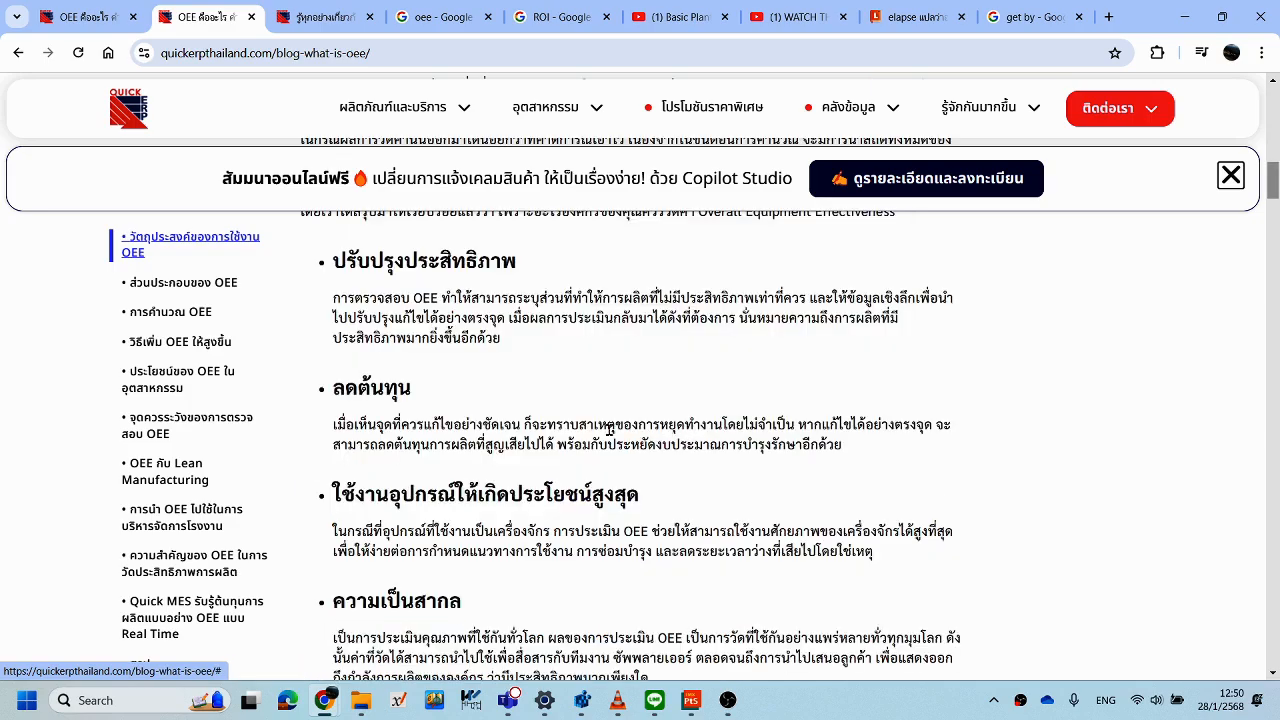
scroll(600, 440, up, 5)
scroll(640, 450, down, 6)
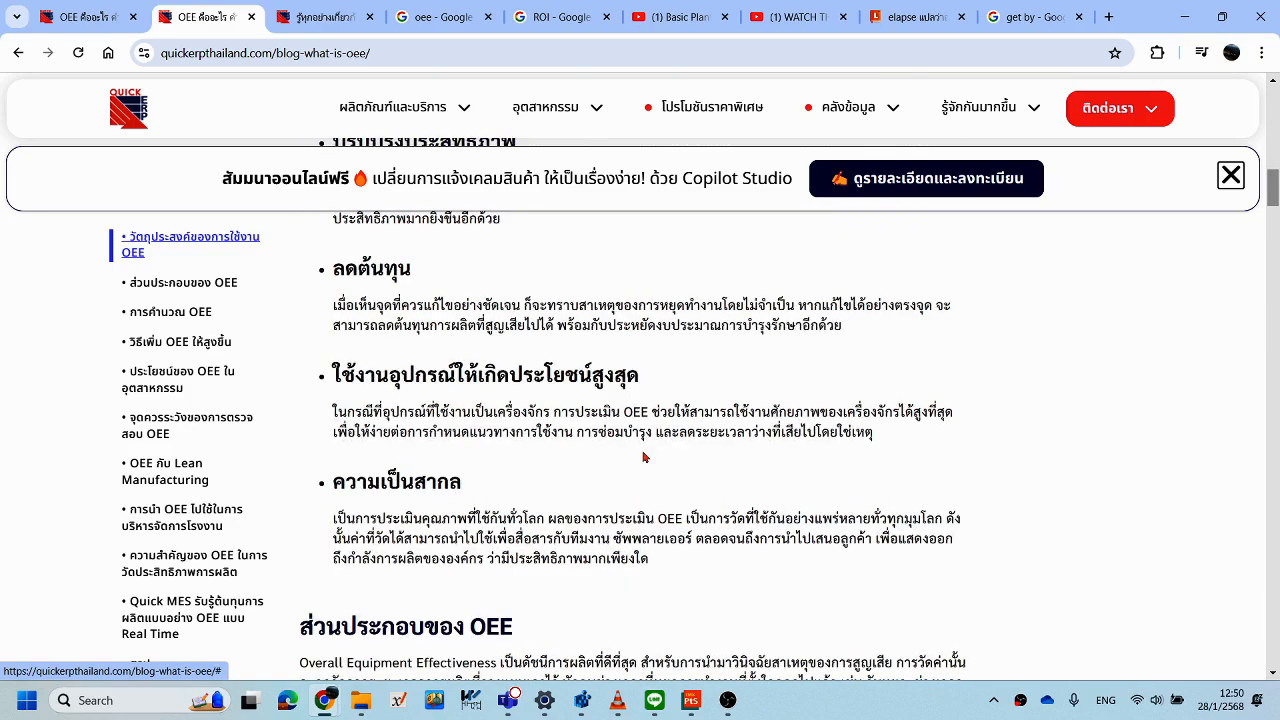
scroll(540, 480, down, 5)
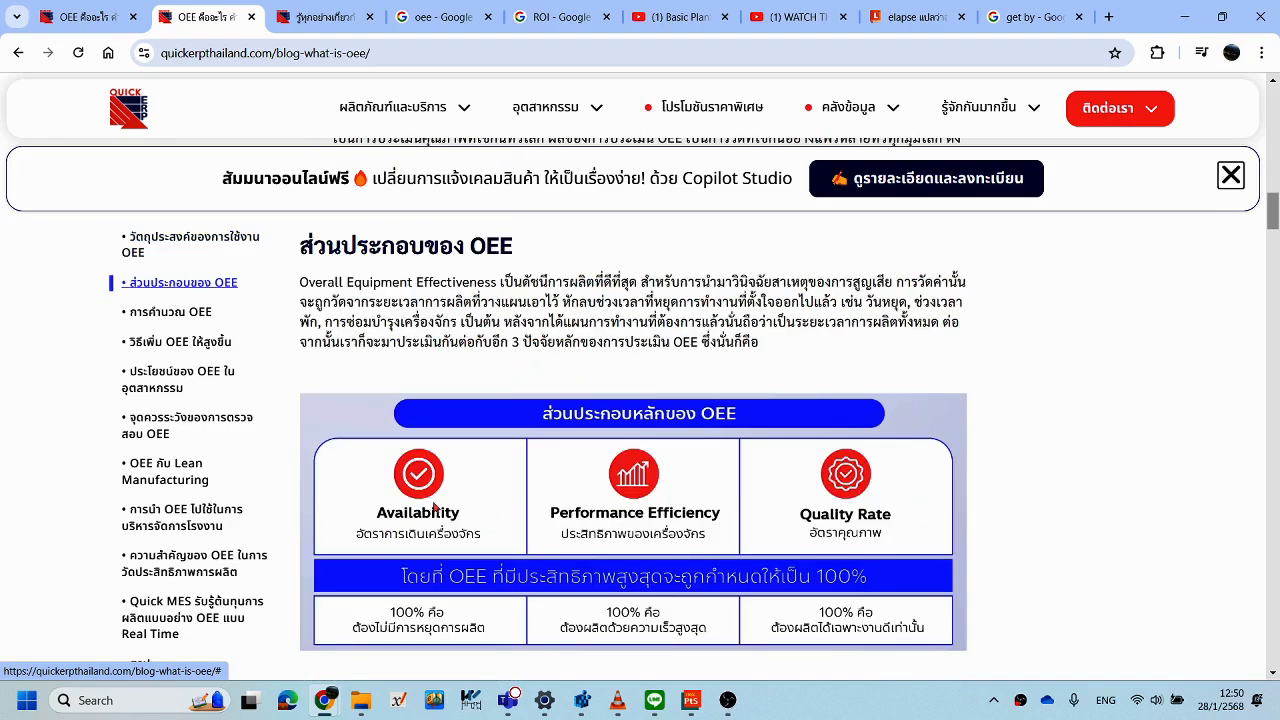
scroll(378, 503, down, 1)
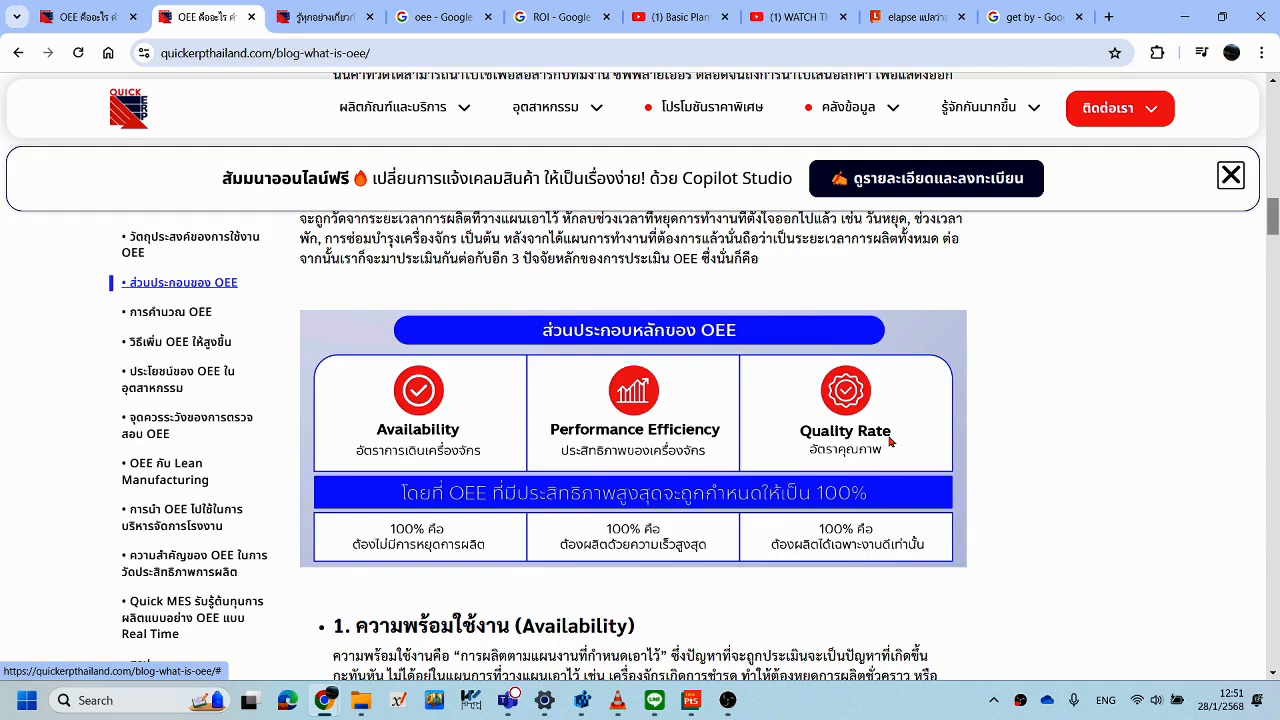
scroll(889, 441, down, 1)
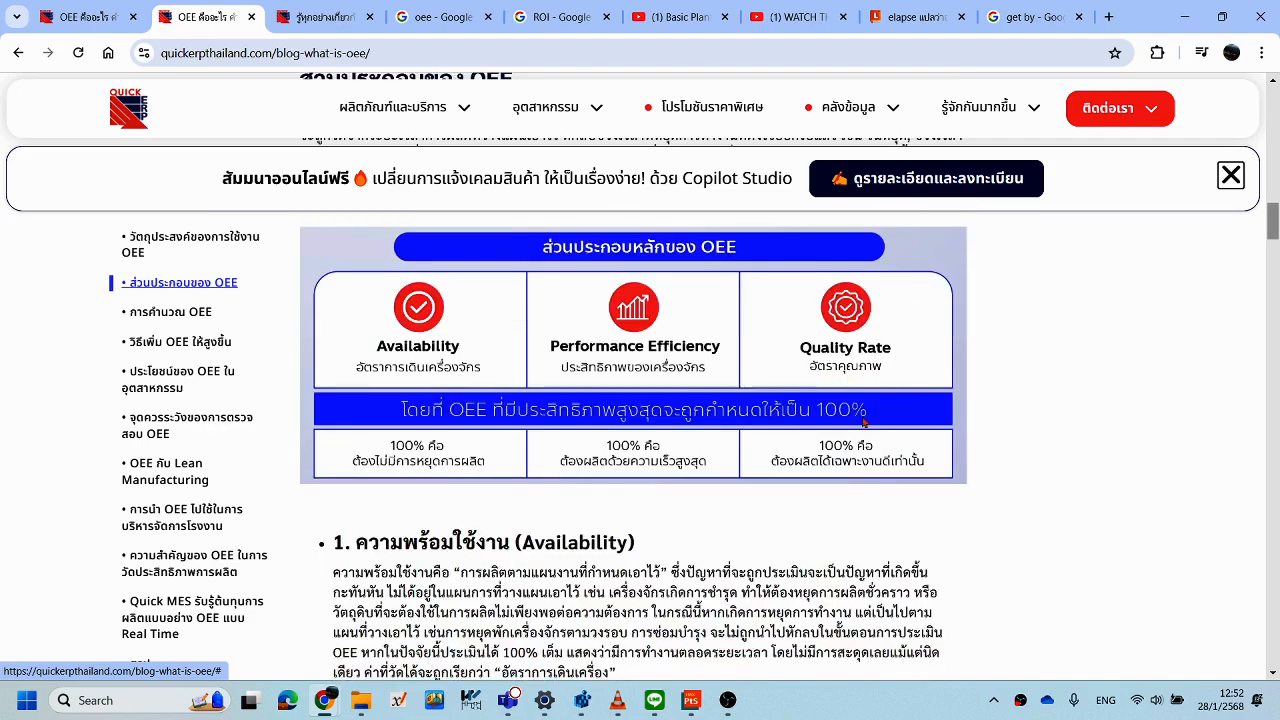
scroll(864, 422, up, 5)
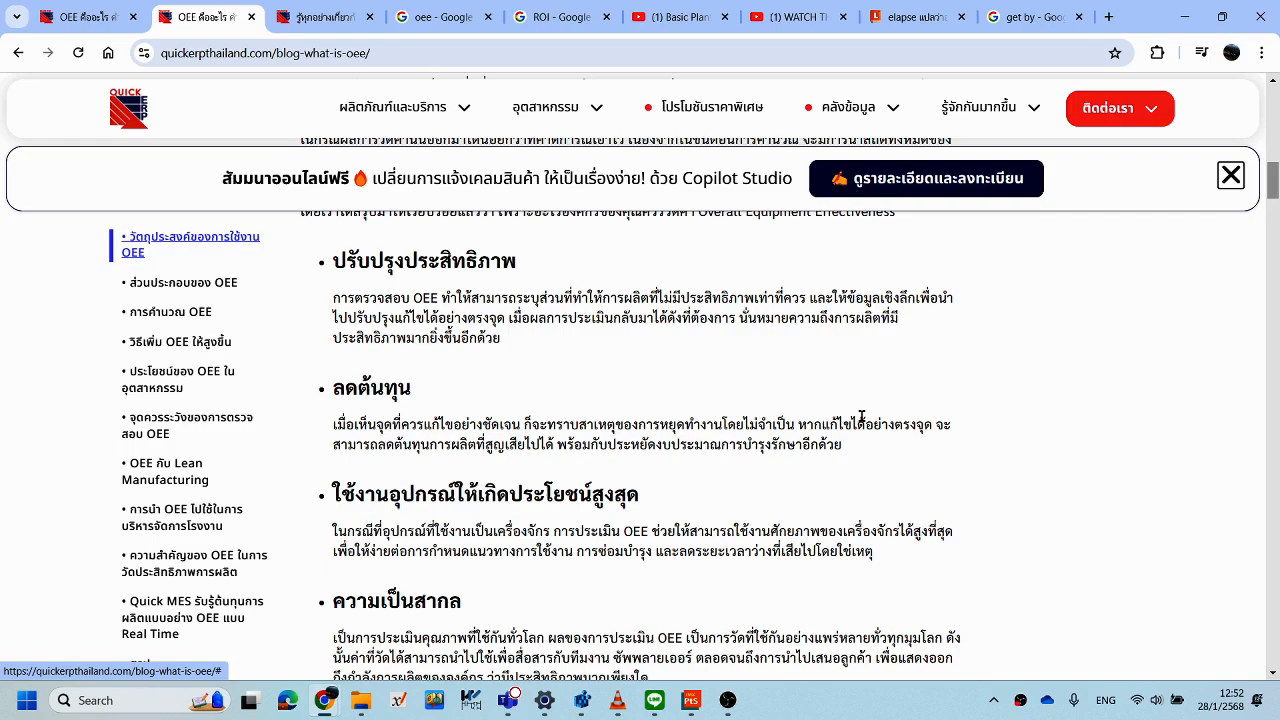
- Find the OEE calculation section in the article and examine its formula diagram and the Company A example
scroll(862, 418, down, 5)
scroll(864, 422, down, 7)
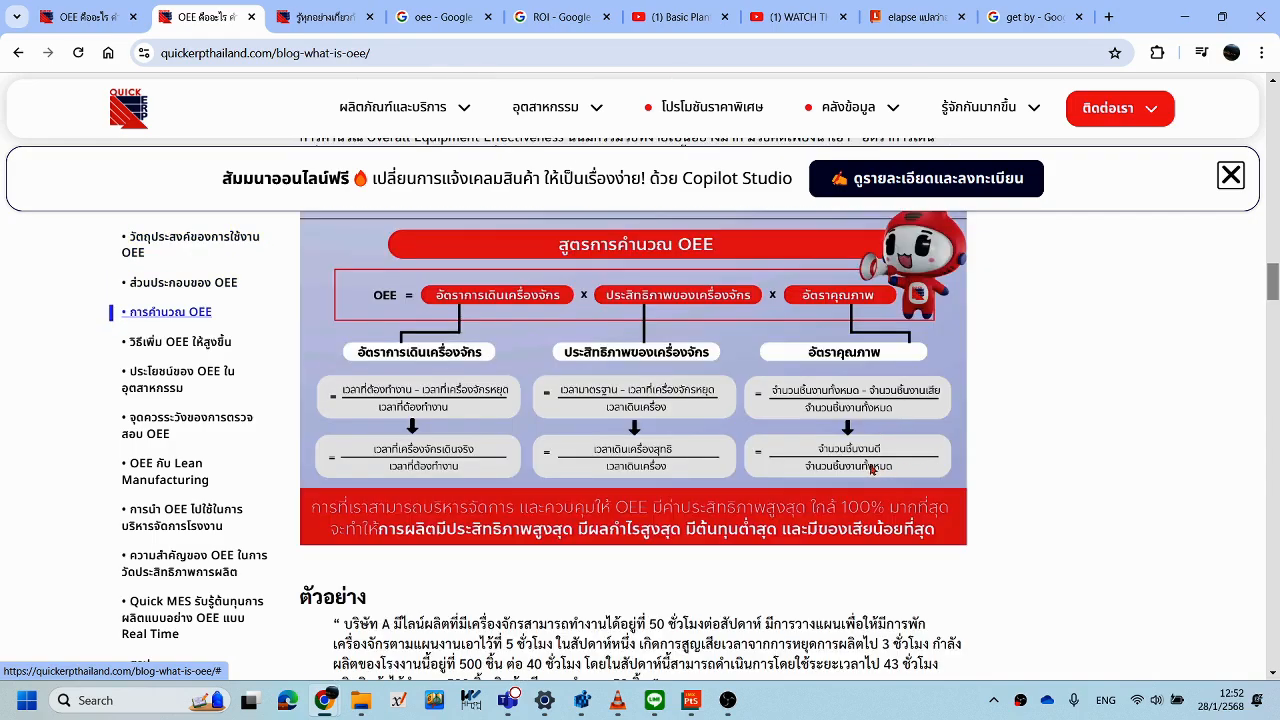
scroll(885, 470, up, 1)
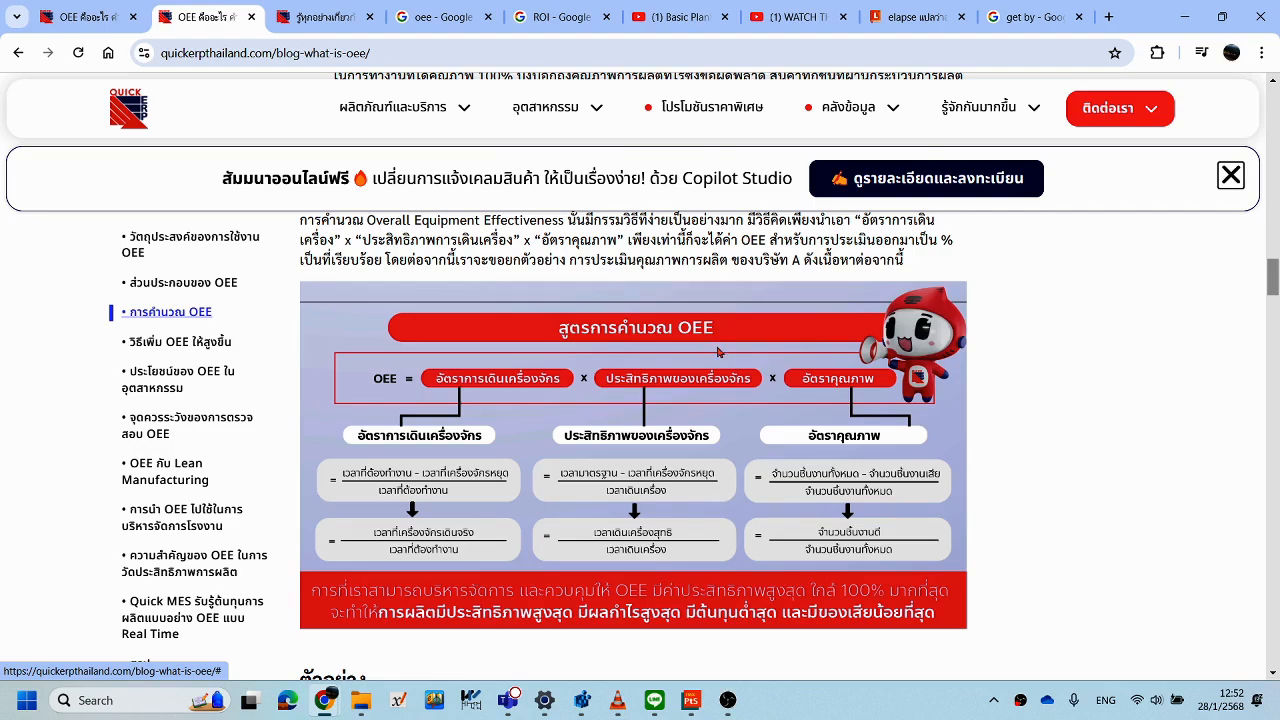
scroll(709, 354, up, 2)
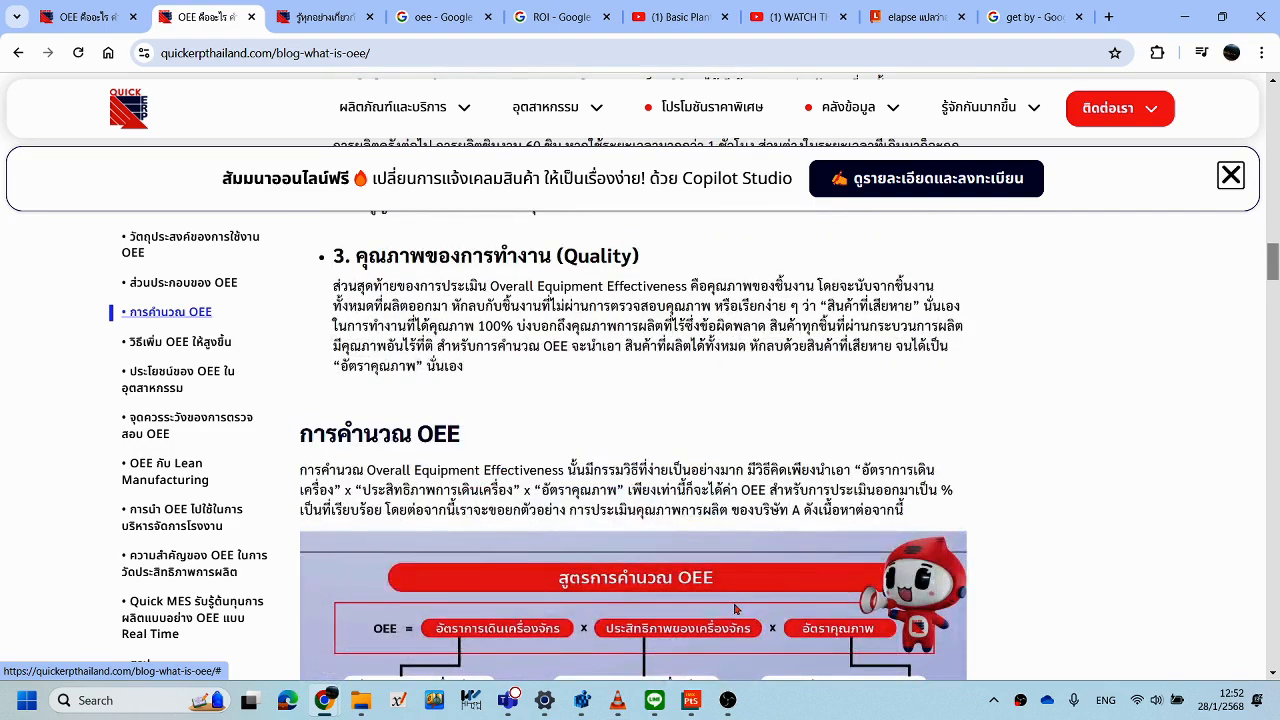
scroll(775, 606, down, 2)
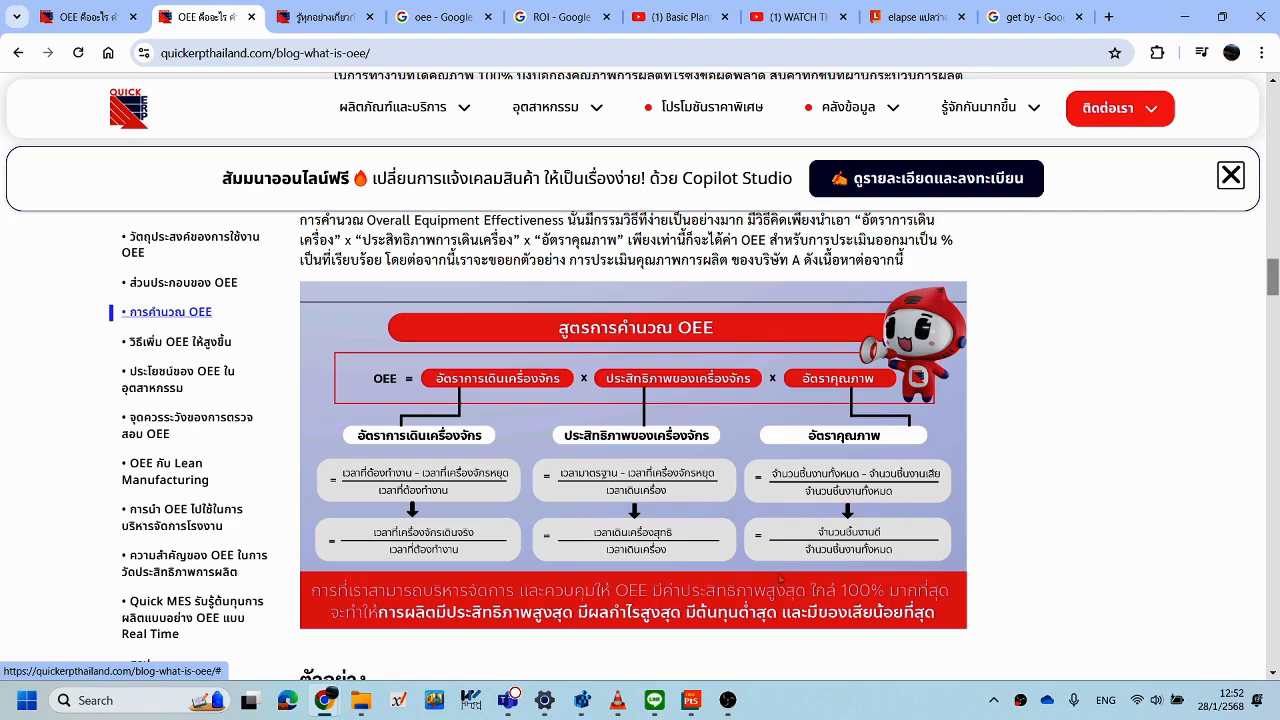
scroll(765, 567, down, 2)
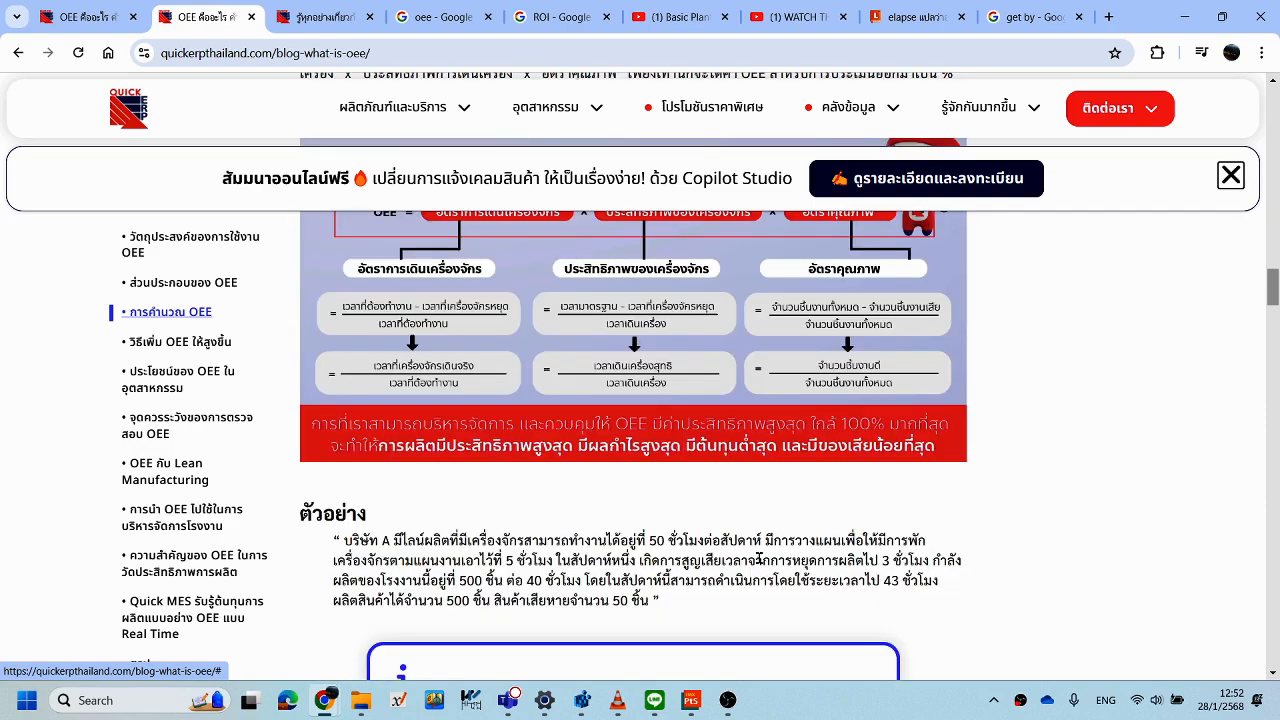
- Study how the formula diagram derives the machine running rate, machine performance and quality rate that make up OEE
scroll(760, 561, up, 1)
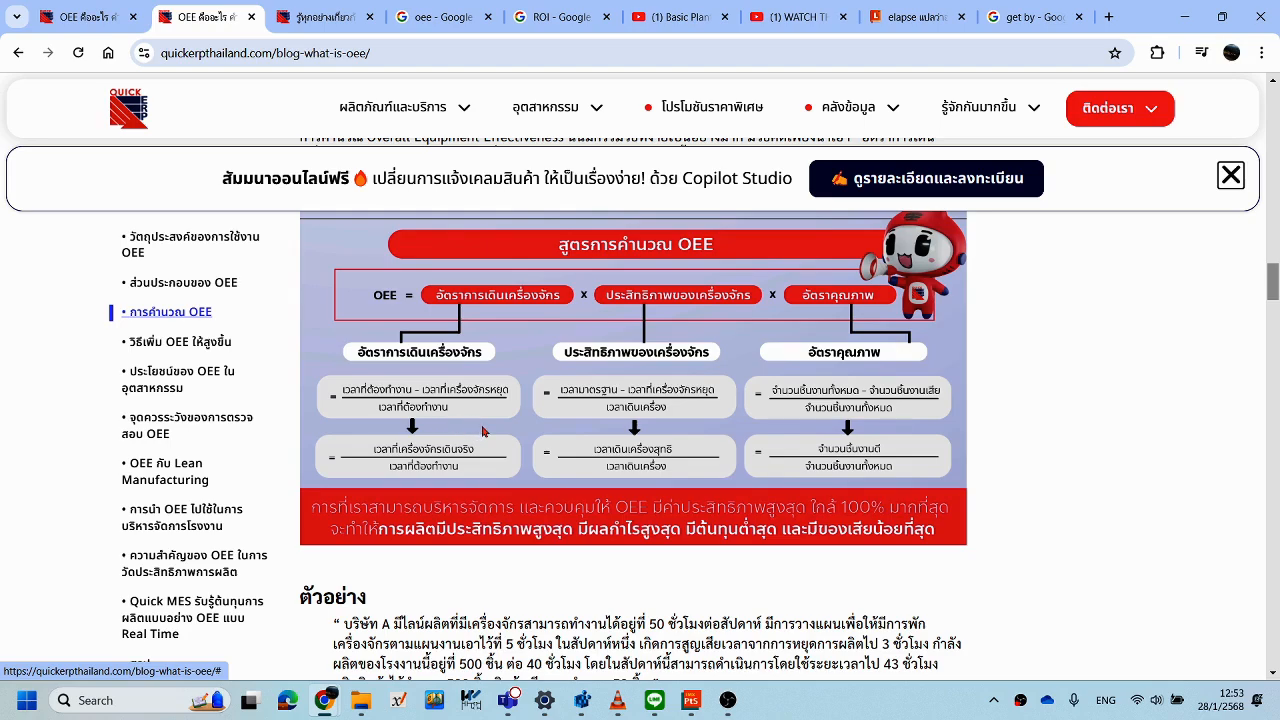
scroll(483, 431, down, 1)
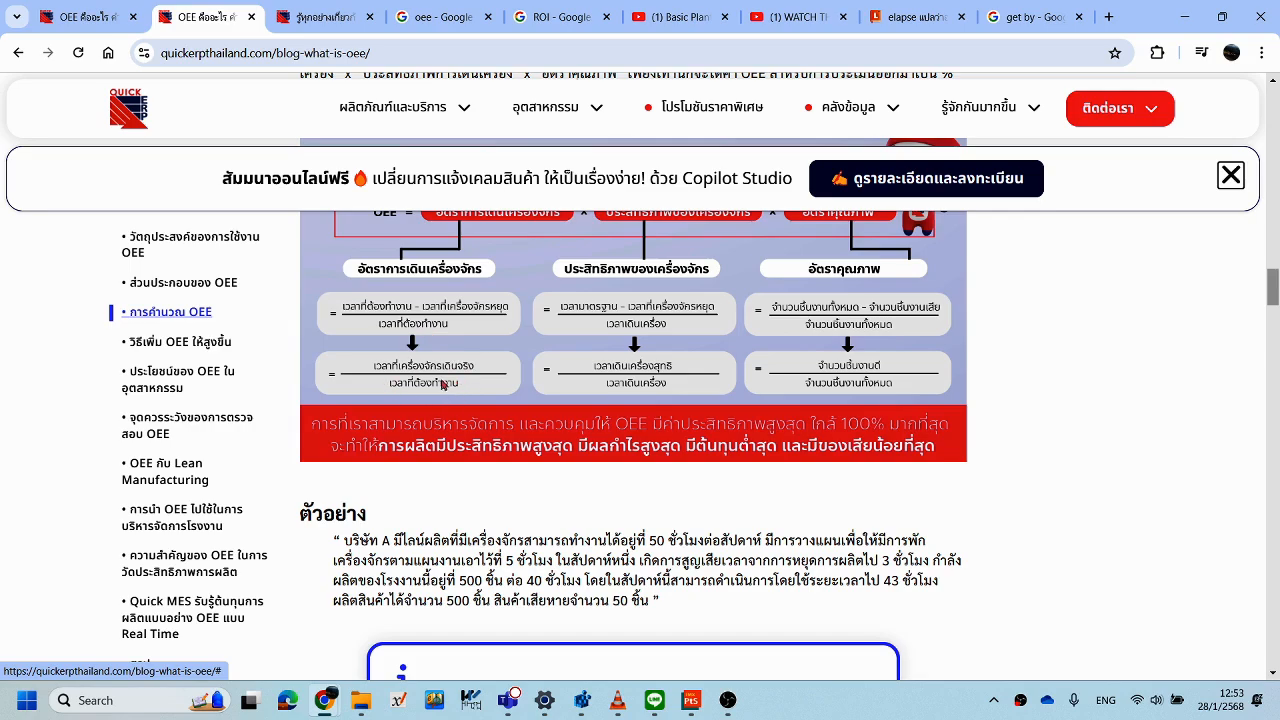
scroll(507, 410, up, 2)
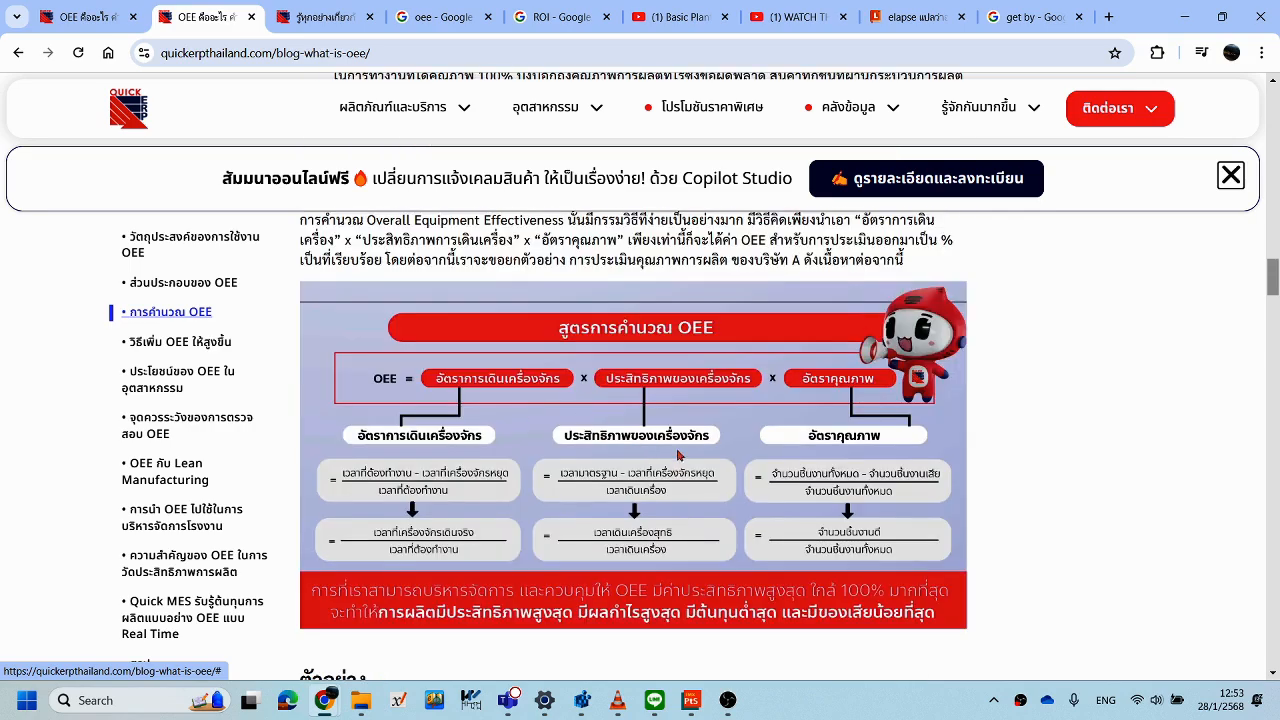
scroll(590, 450, down, 1)
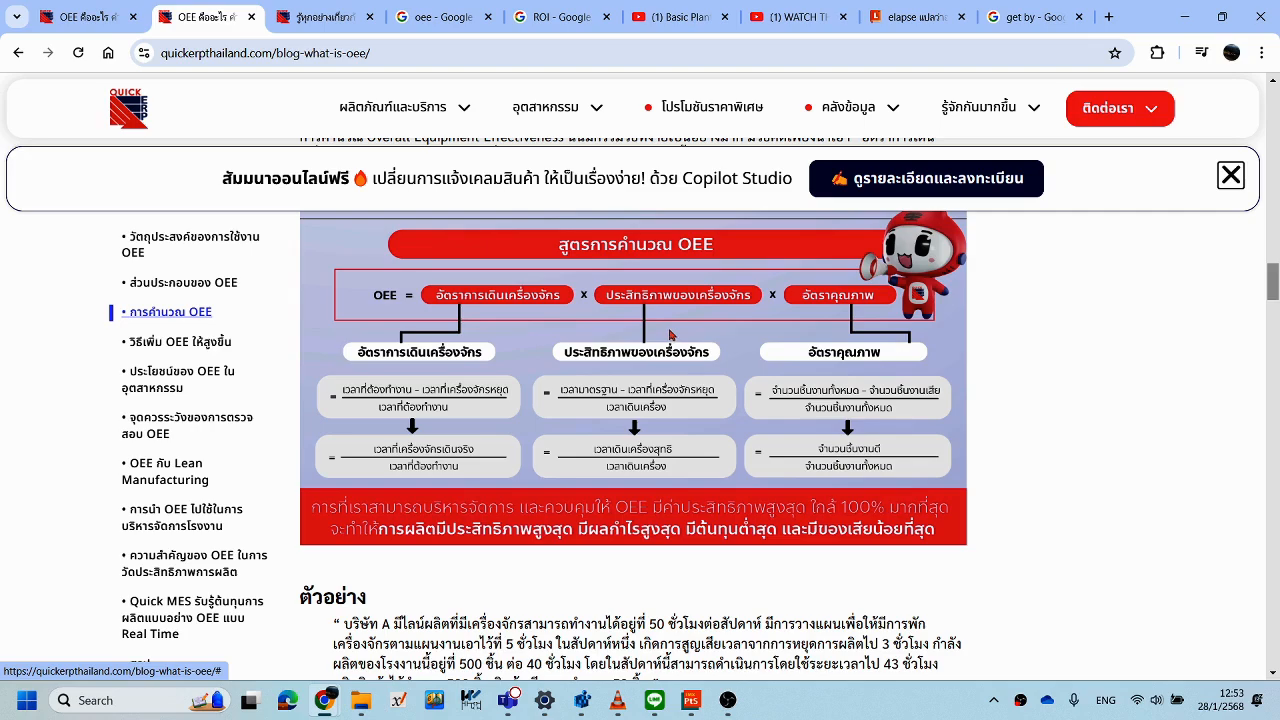
scroll(687, 337, down, 1)
scroll(664, 337, up, 1)
scroll(720, 405, down, 1)
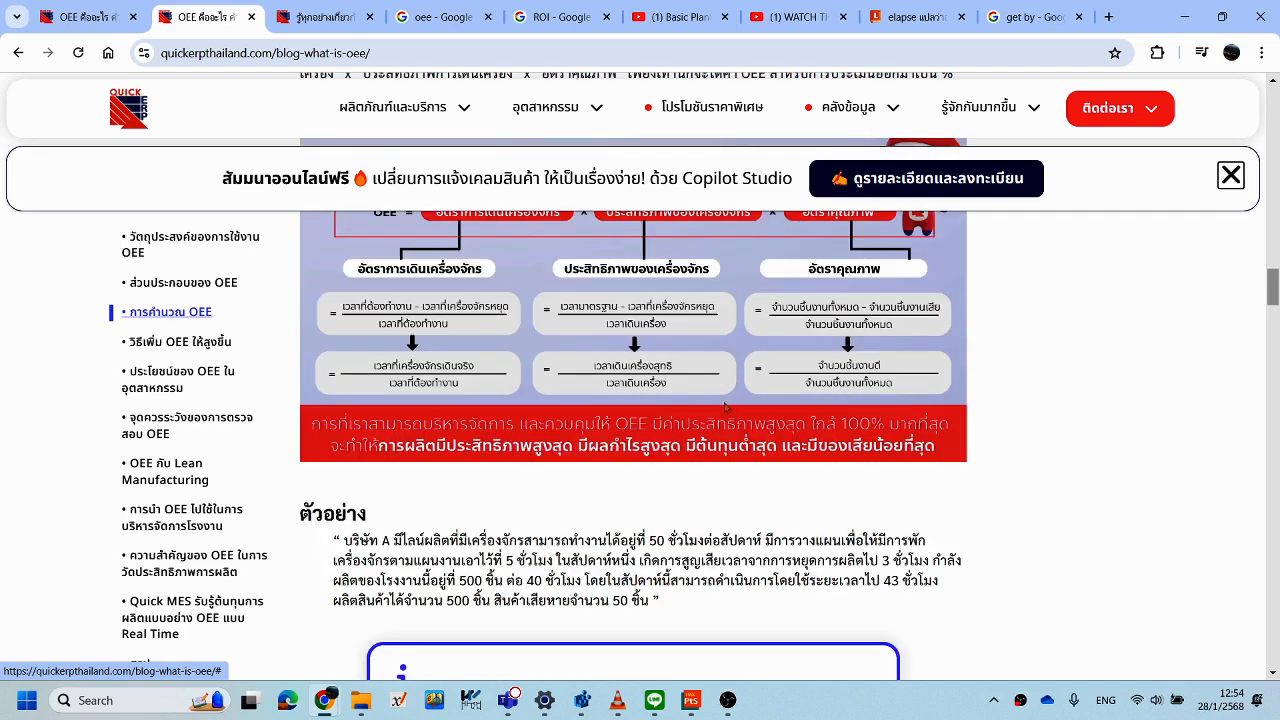
scroll(726, 406, up, 2)
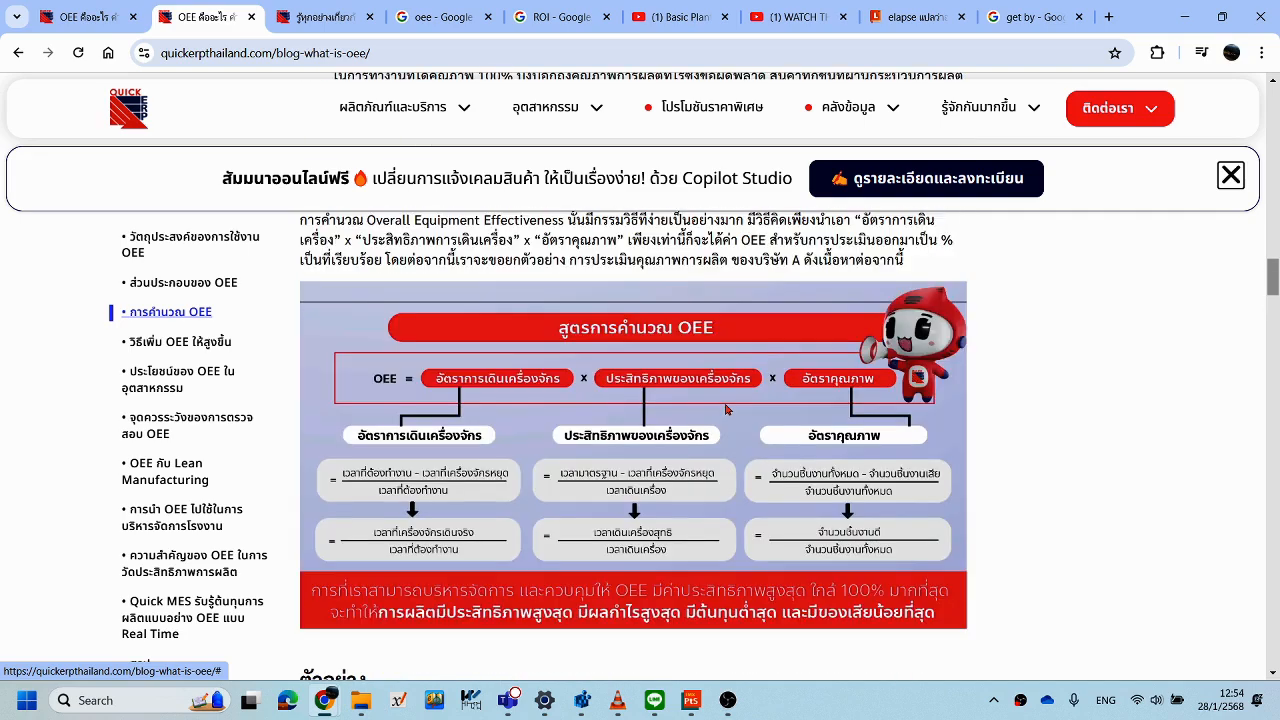
scroll(745, 408, down, 1)
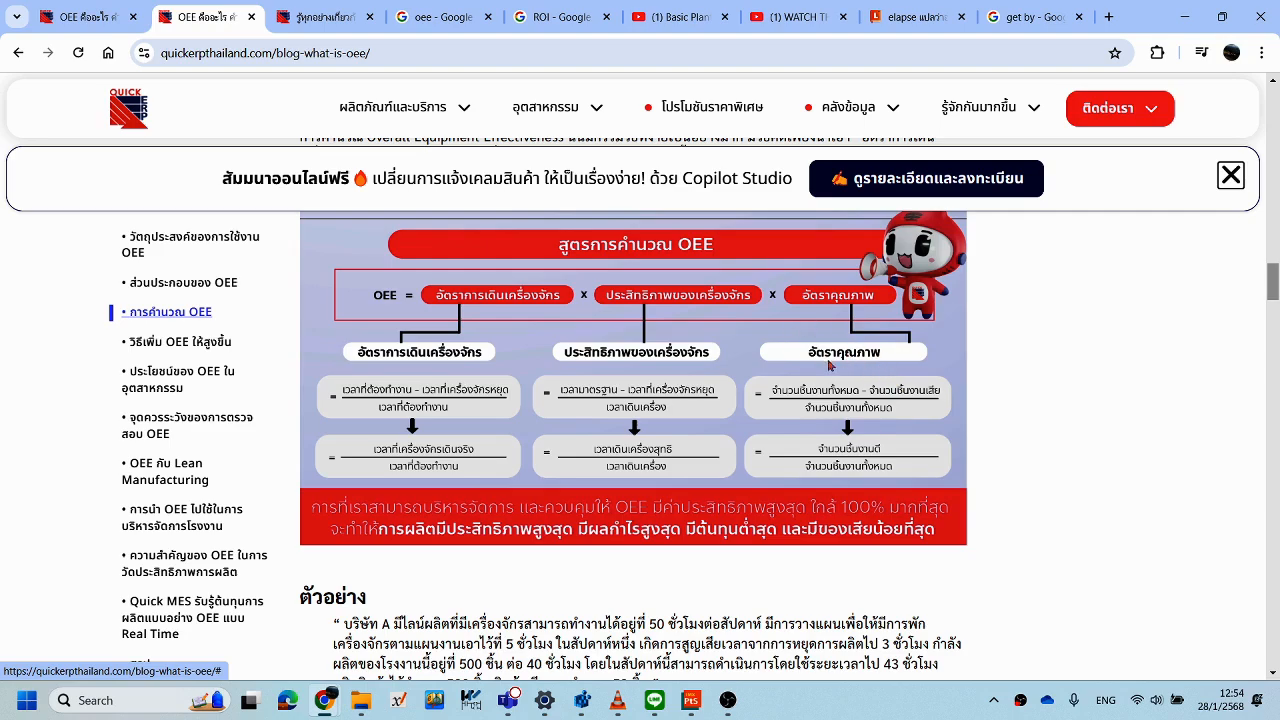
scroll(880, 380, down, 2)
scroll(880, 380, up, 2)
scroll(805, 475, up, 1)
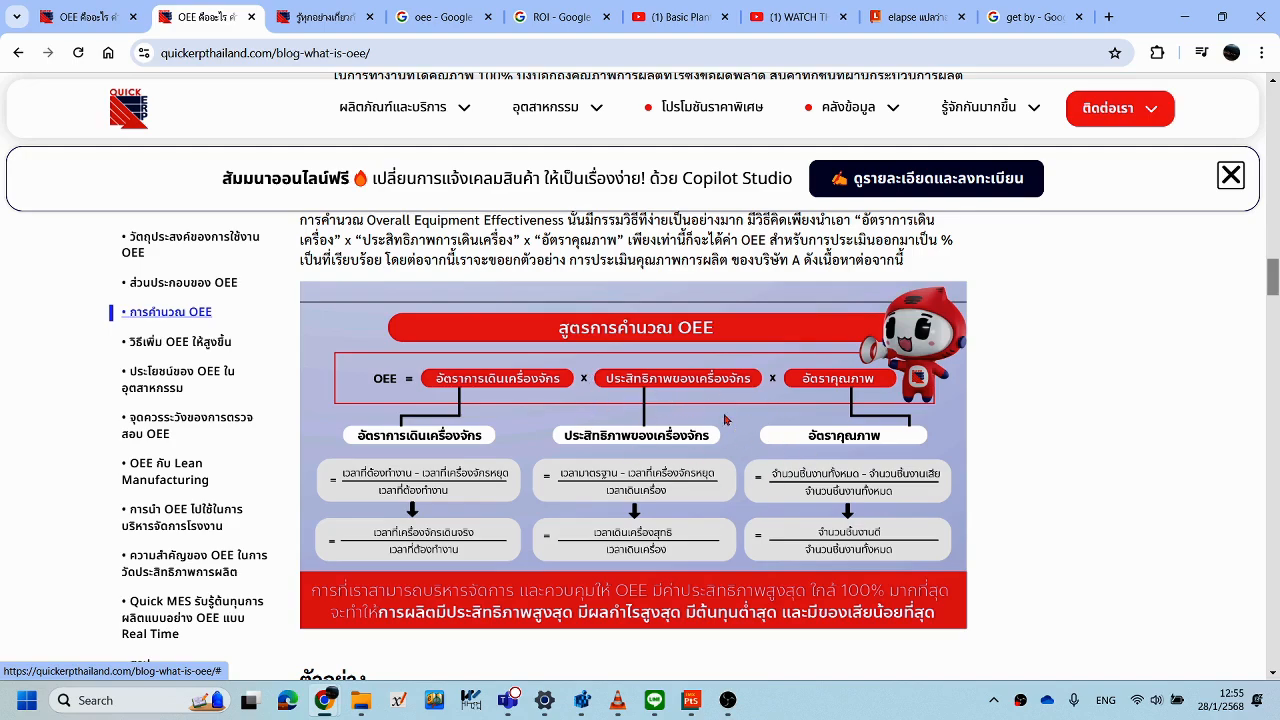
- Review the article's Quality and Performance descriptions and the overview of the main OEE components
scroll(795, 428, down, 2)
scroll(618, 392, up, 2)
scroll(625, 398, up, 3)
scroll(621, 394, up, 2)
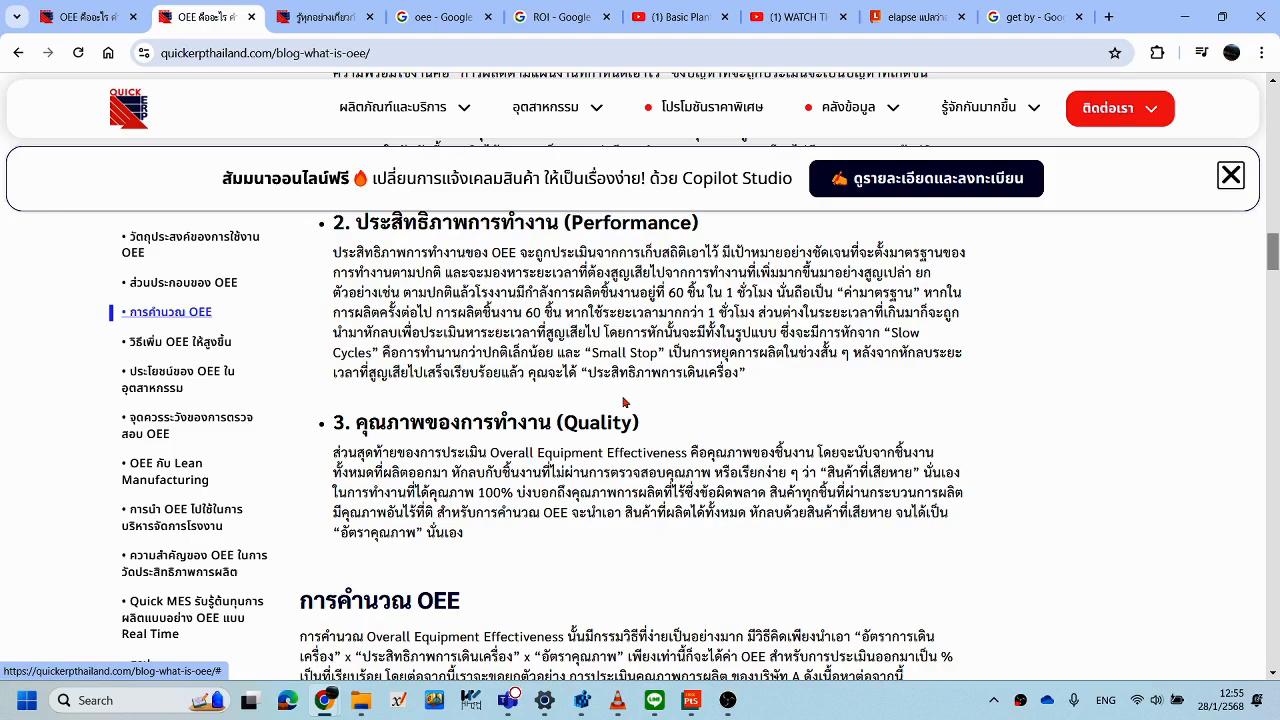
scroll(622, 402, up, 3)
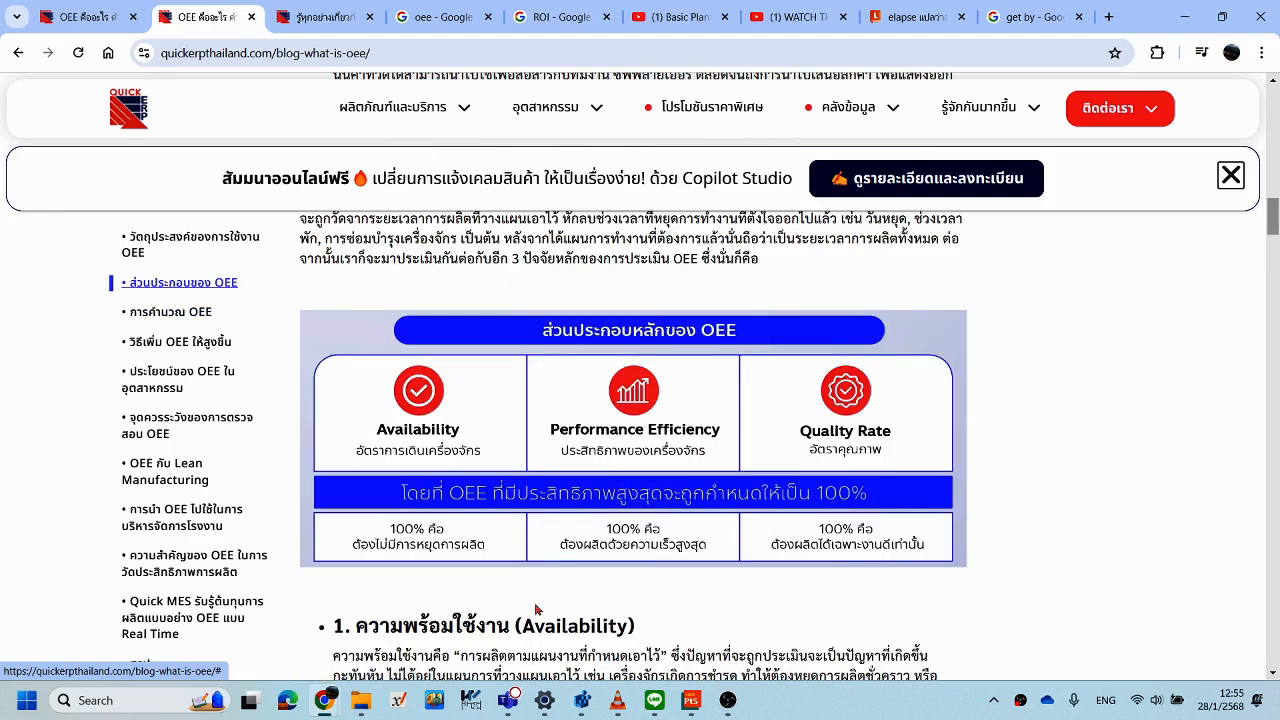
- Switch to Plant Simulation and place a new Display object below the Station in the Basic_Station model
click(690, 700)
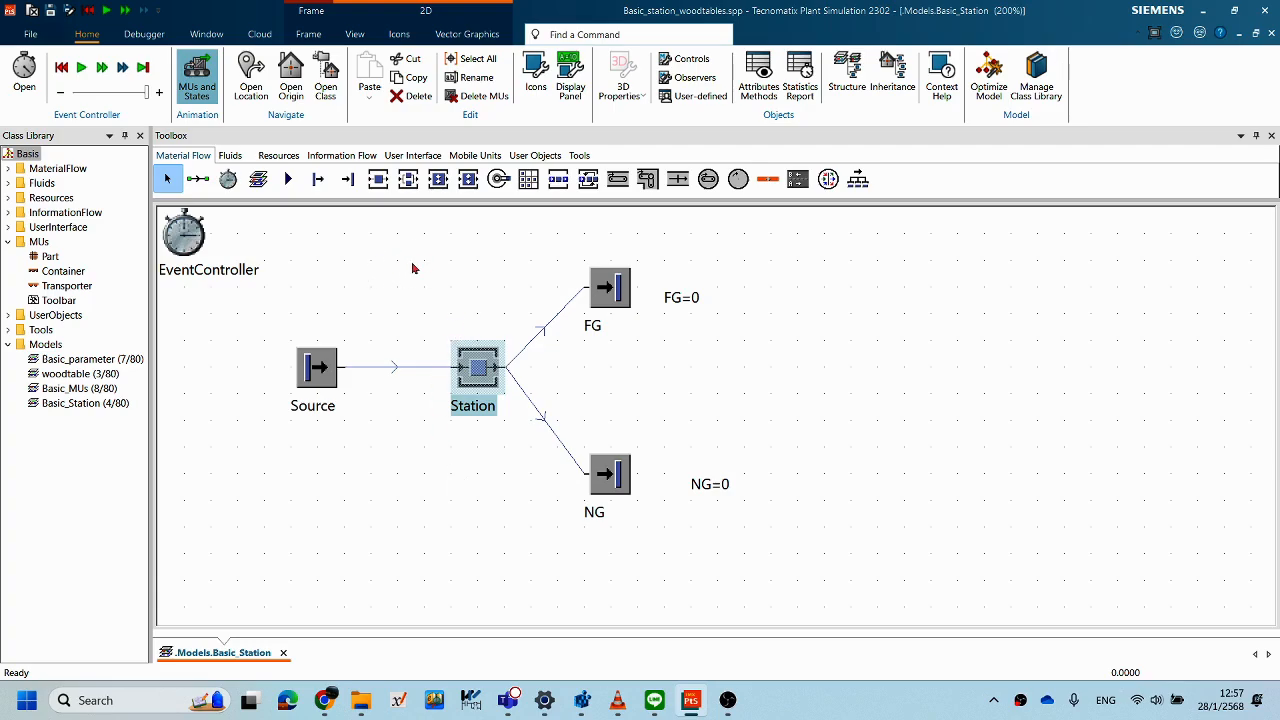
click(627, 297)
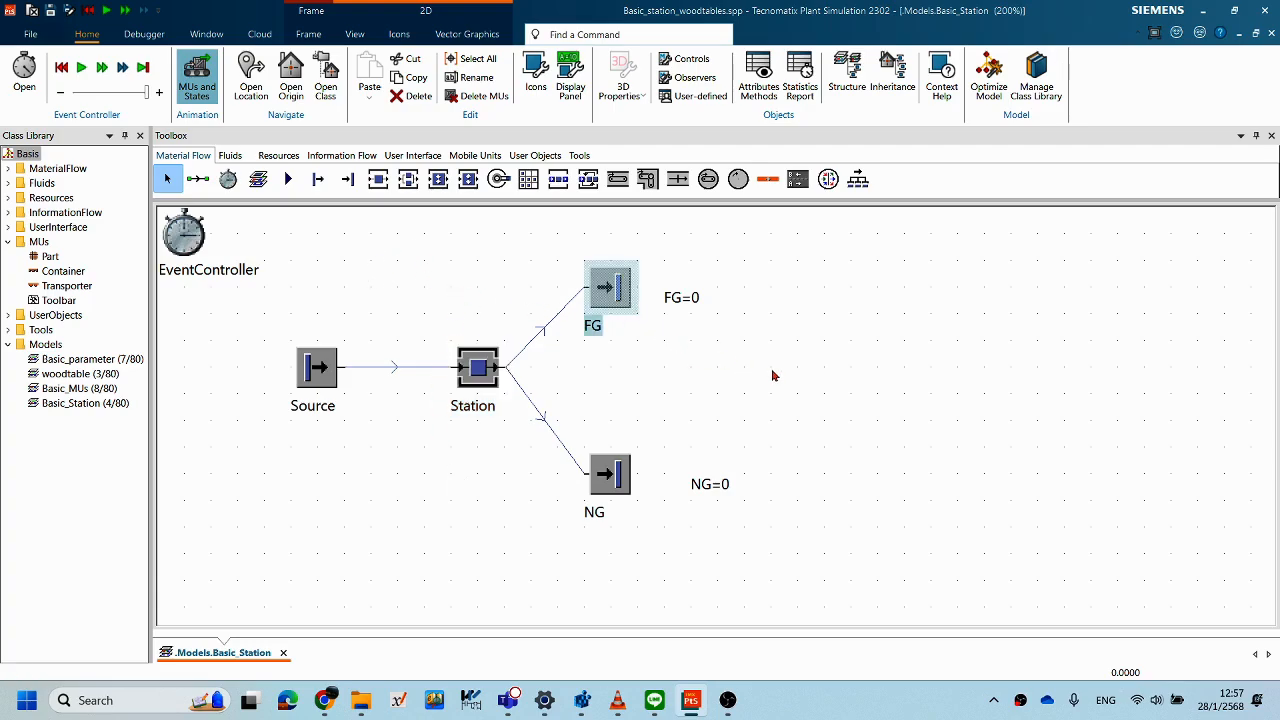
click(772, 375)
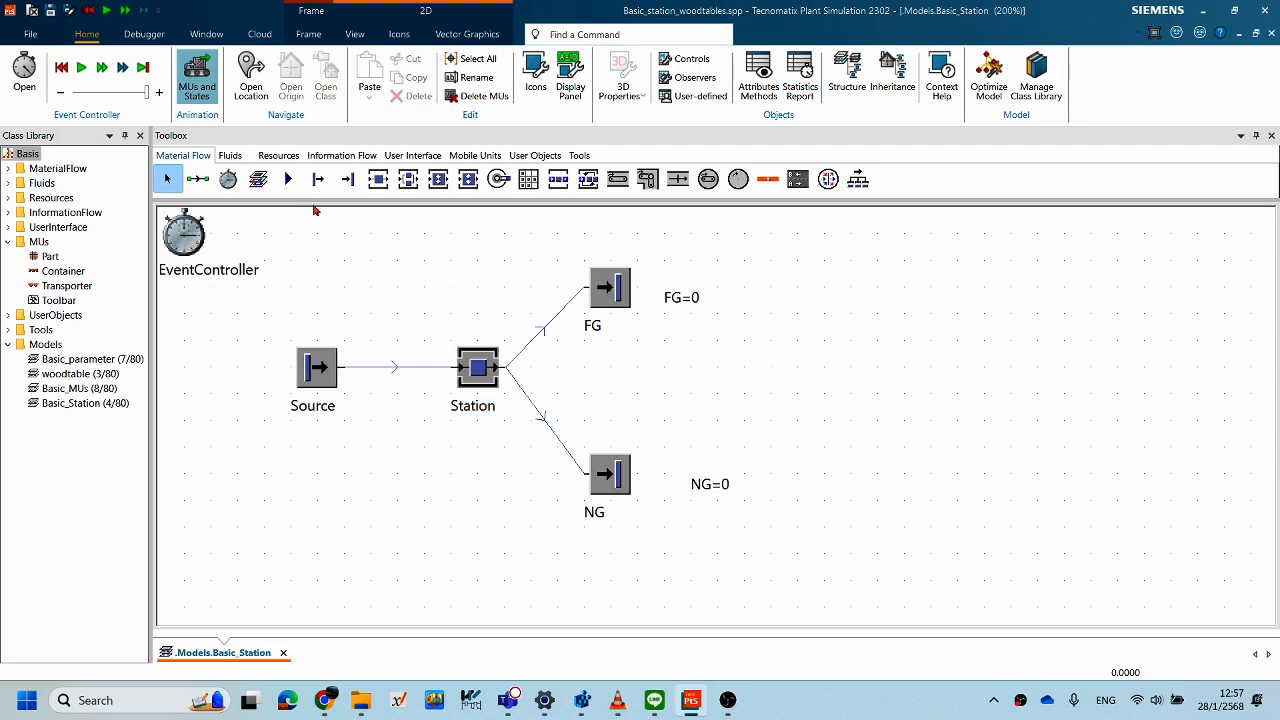
click(420, 160)
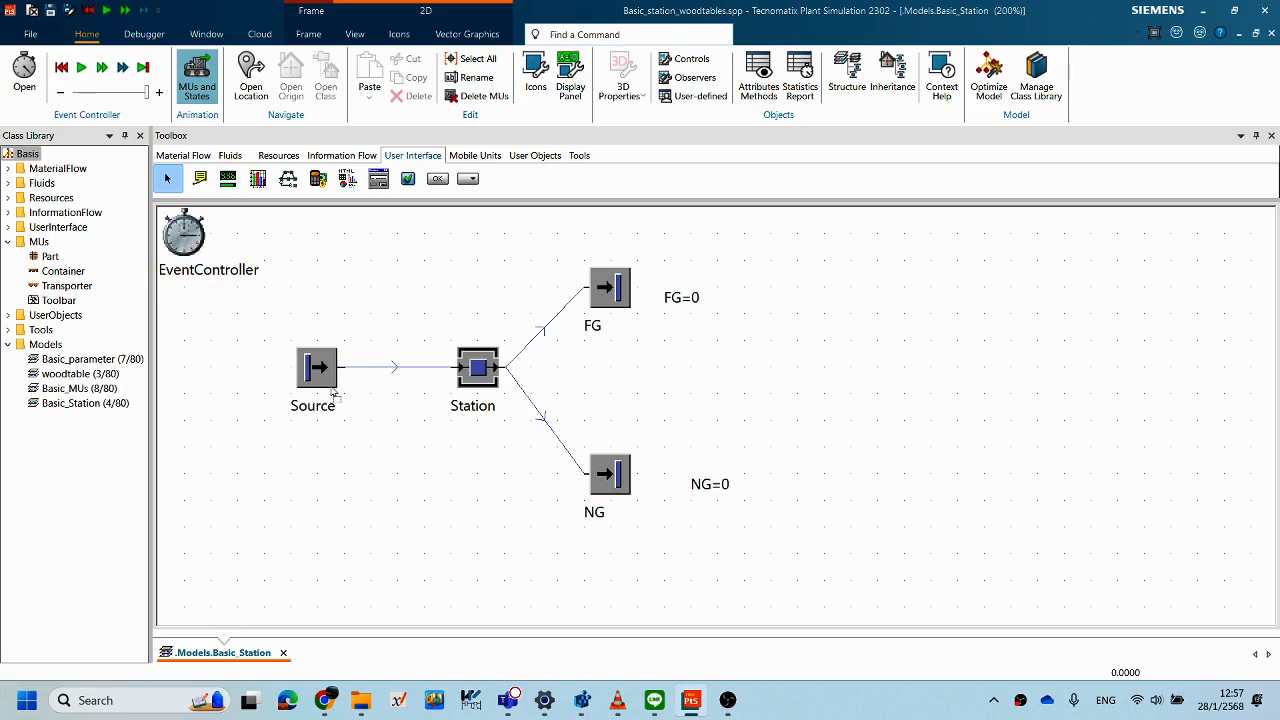
click(445, 476)
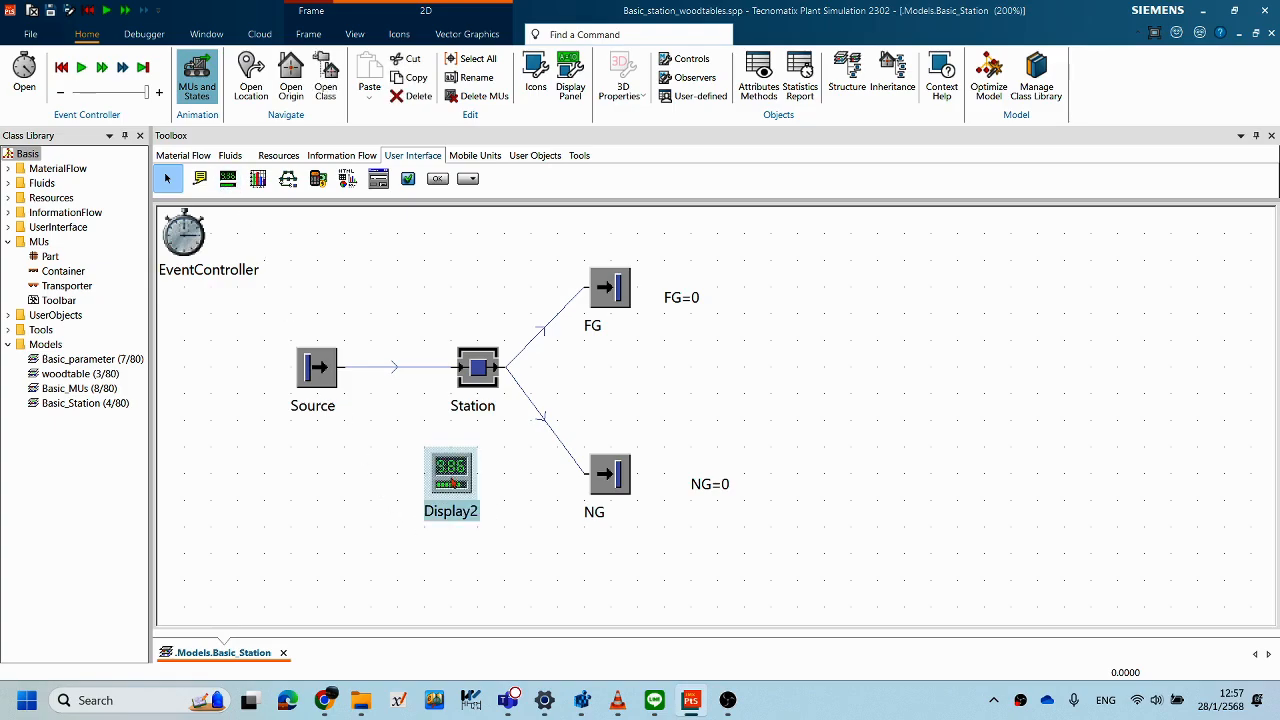
drag(447, 485, 421, 485)
click(622, 460)
- Inspect the FG display's path, comment and mode, browse the attributes available for its path, and leave everything unchanged
click(688, 300)
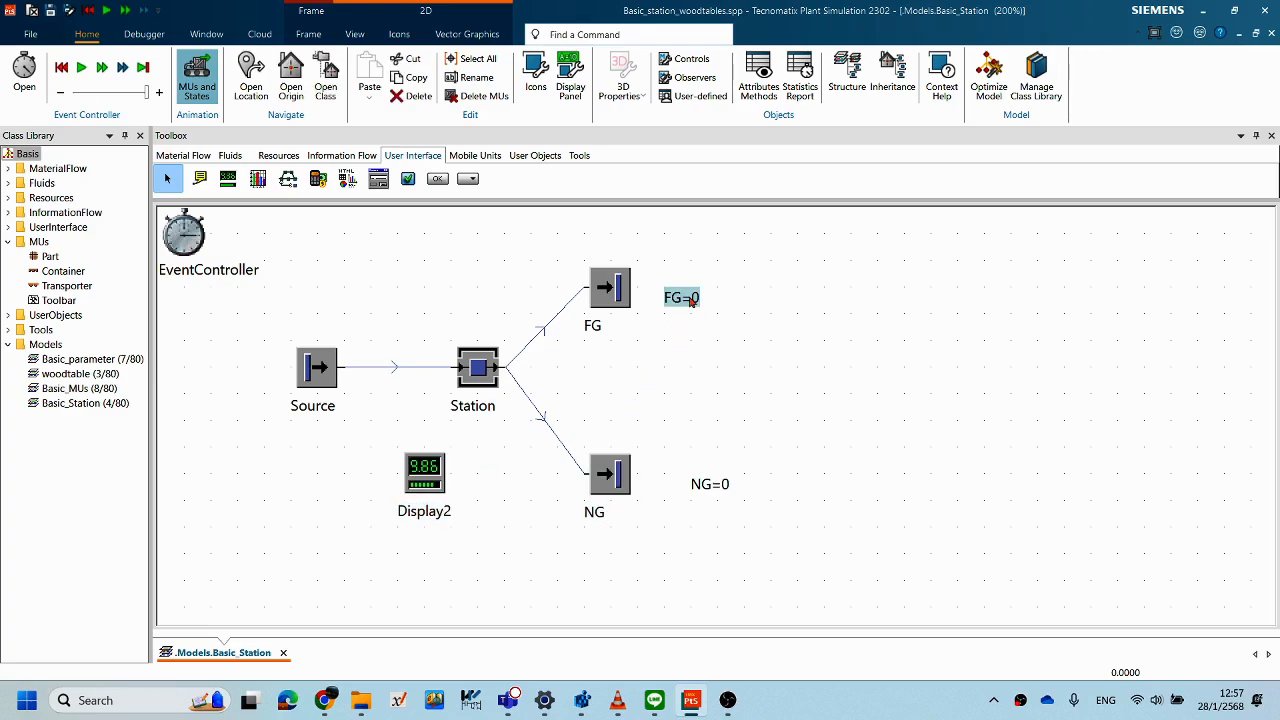
double_click(690, 300)
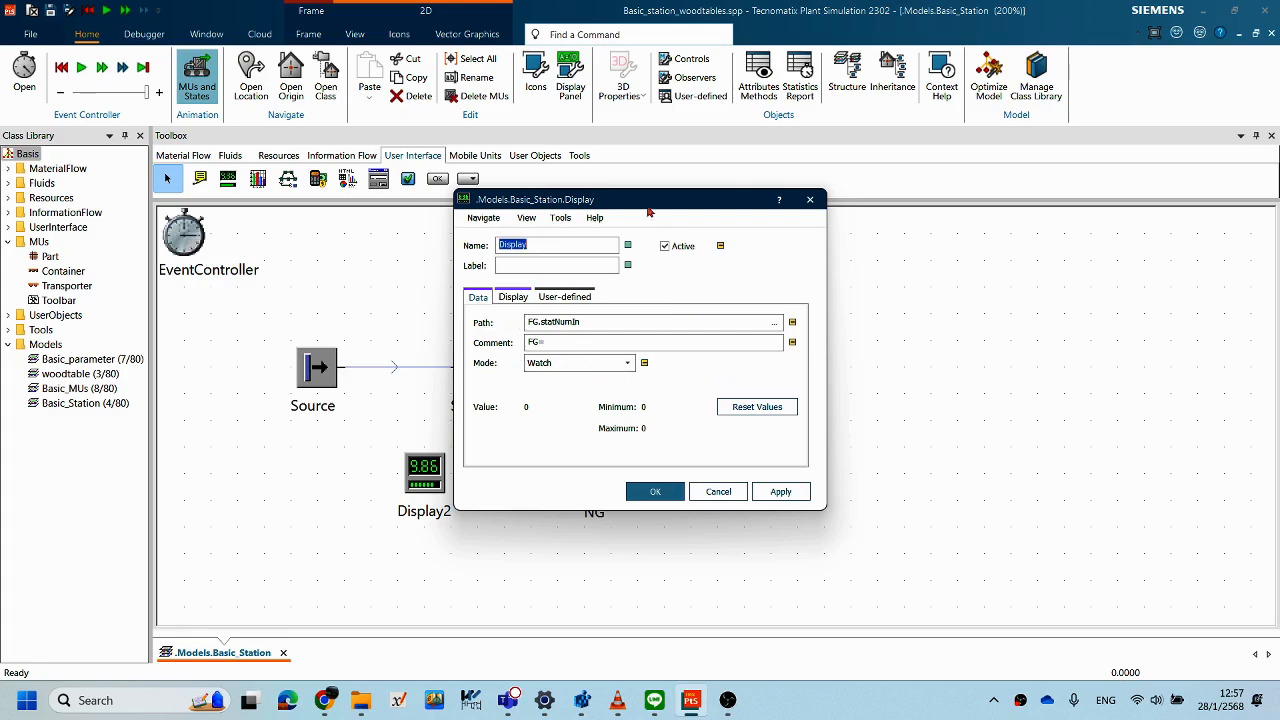
drag(643, 207, 893, 272)
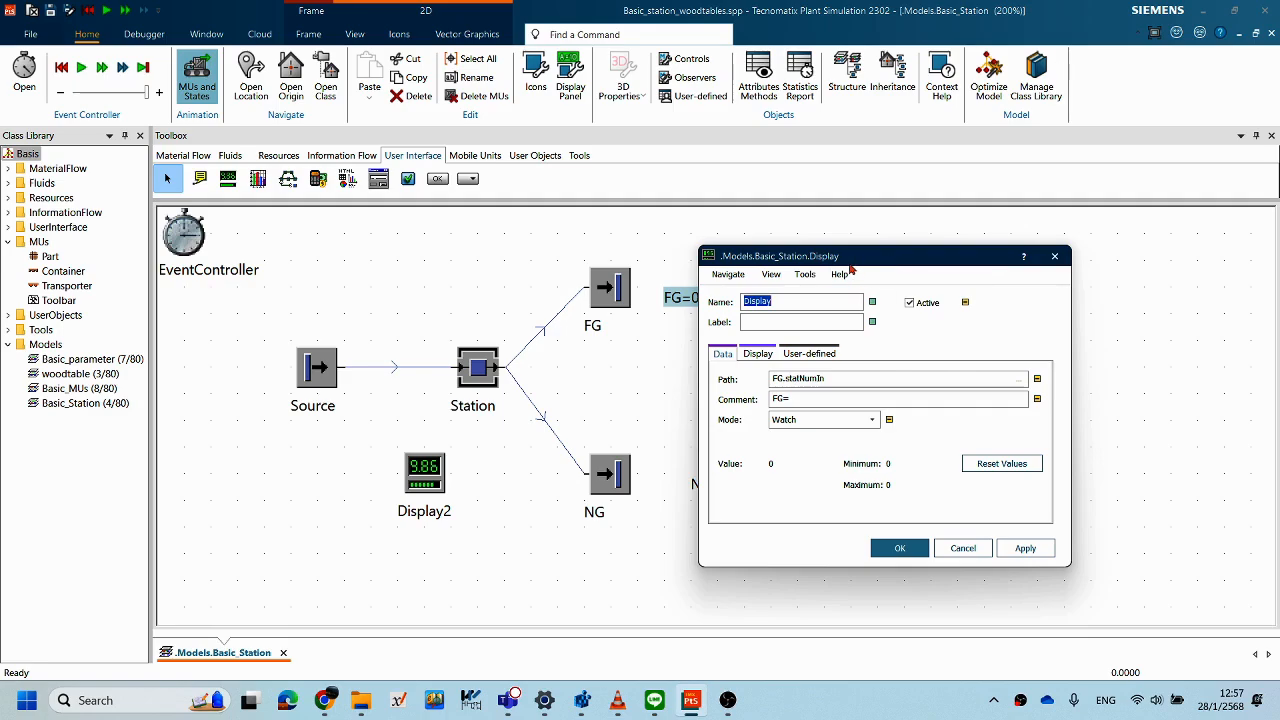
drag(850, 262, 856, 256)
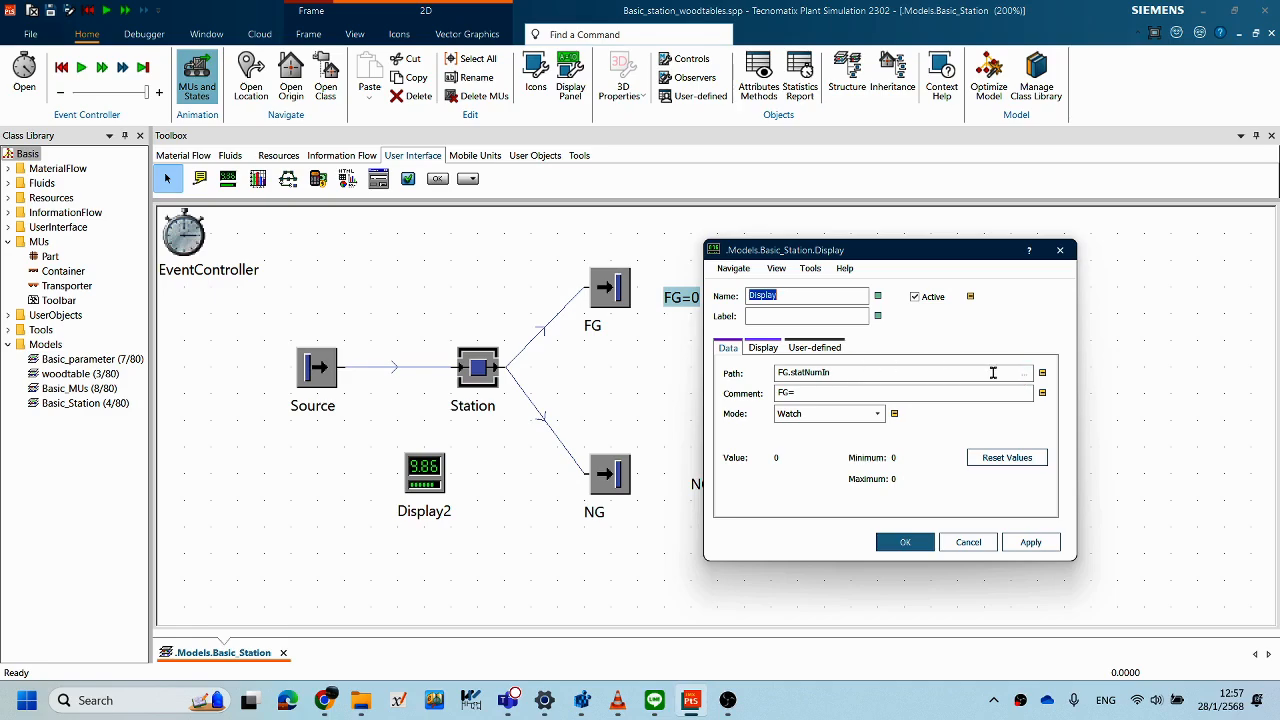
click(1025, 374)
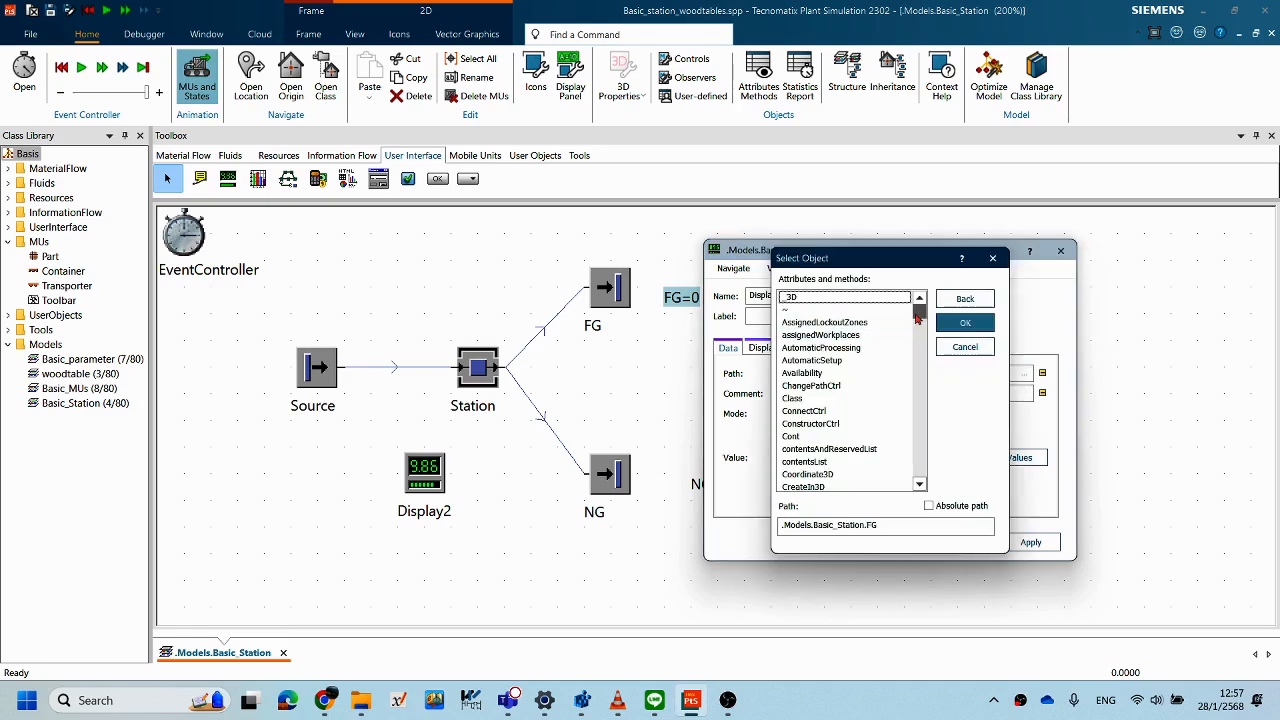
mouse_move(922, 311)
mouse_down()
mouse_move(928, 351)
mouse_move(931, 328)
mouse_move(917, 320)
mouse_up()
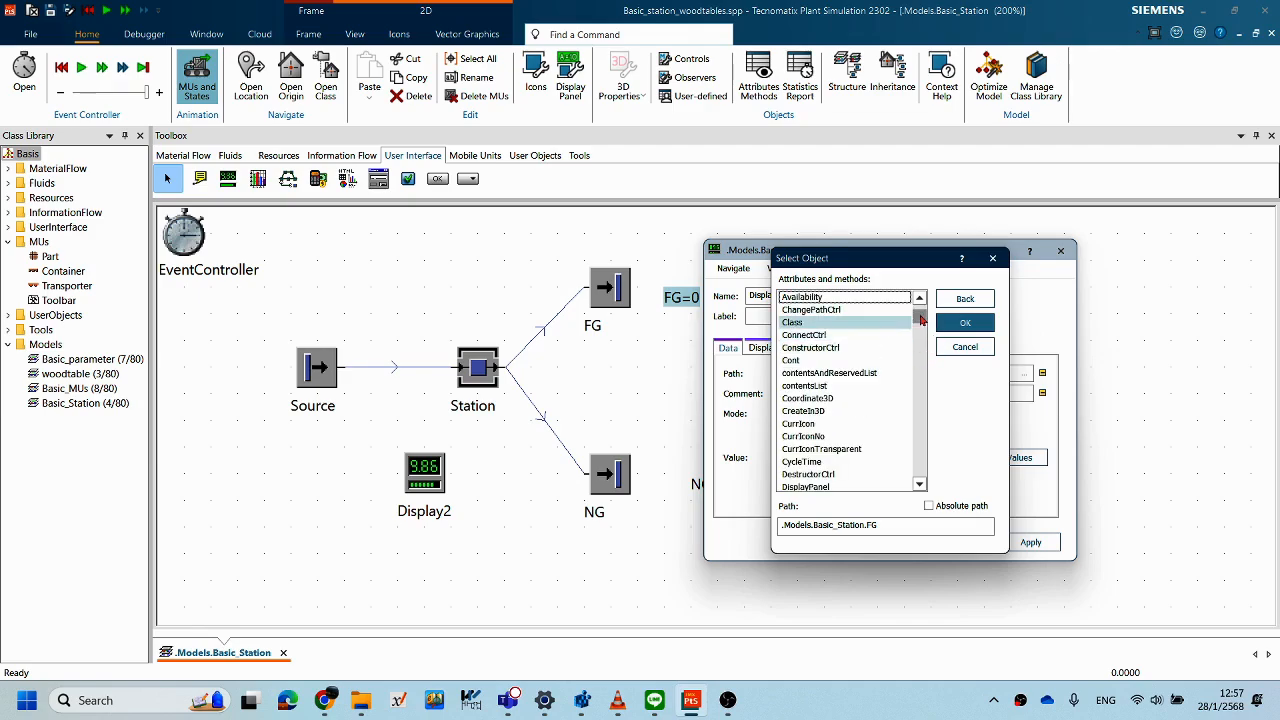
click(994, 260)
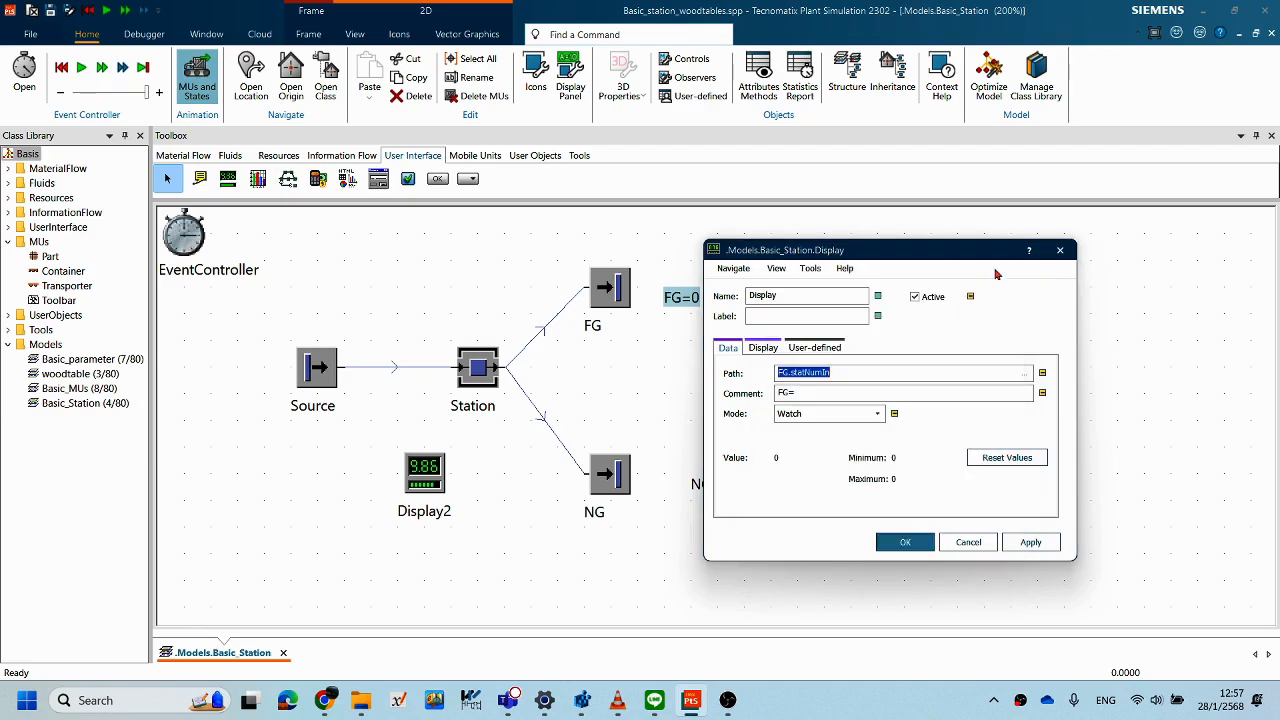
click(860, 373)
click(818, 394)
click(960, 540)
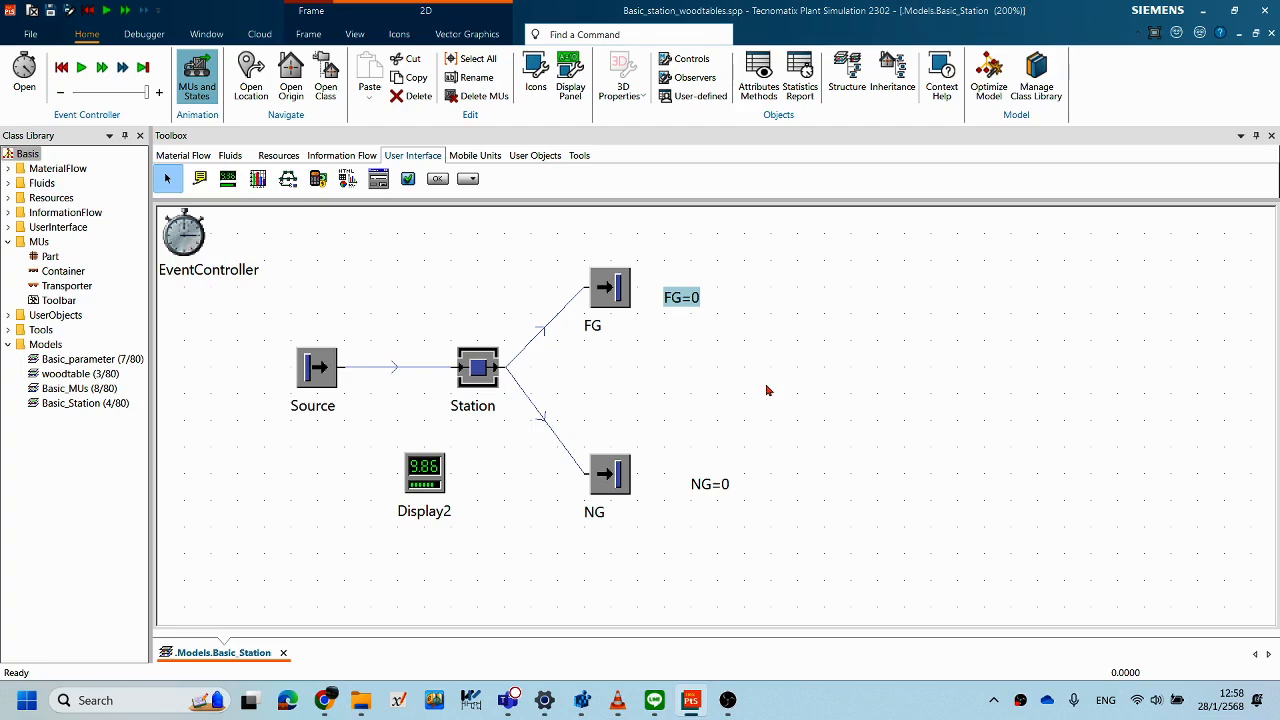
- Check the settings of the existing FG and NG displays again without changing them
double_click(690, 300)
click(718, 491)
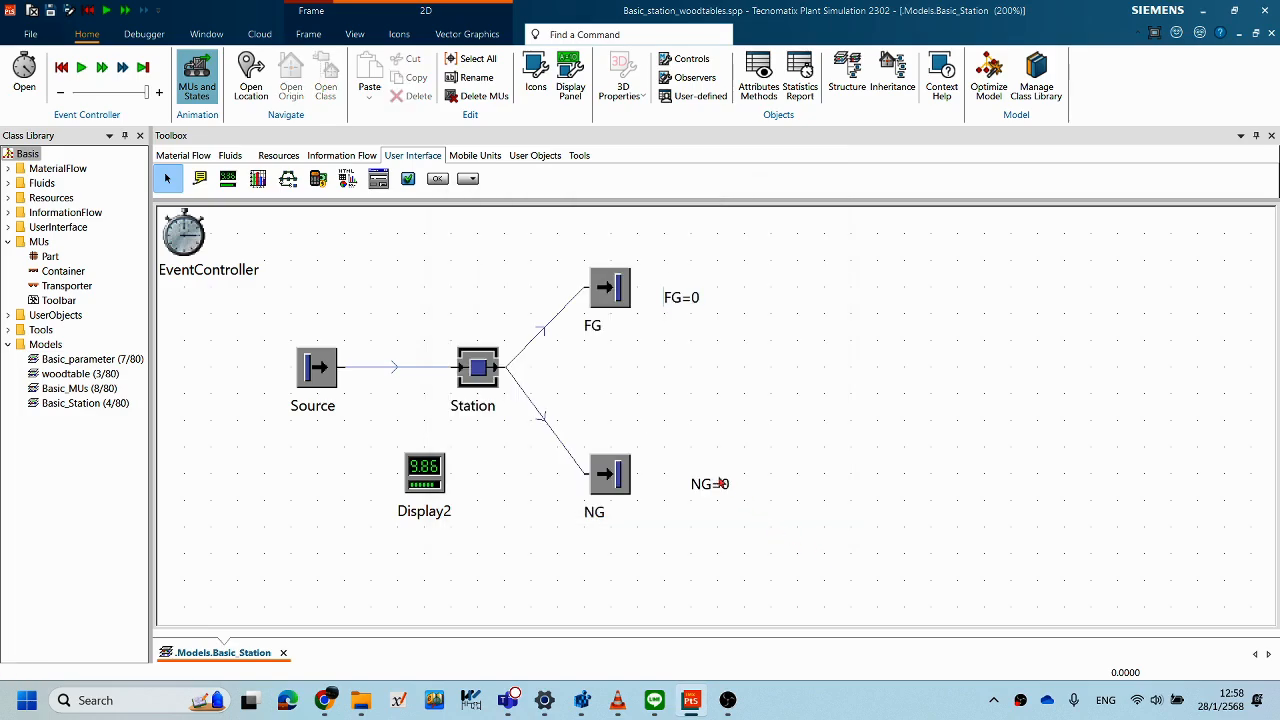
double_click(727, 484)
click(723, 493)
click(440, 477)
click(500, 498)
- View the Overall Equipment Effectiveness slide in Acrobat, and return to the OEE article in Chrome to reread its introductory definition
click(764, 700)
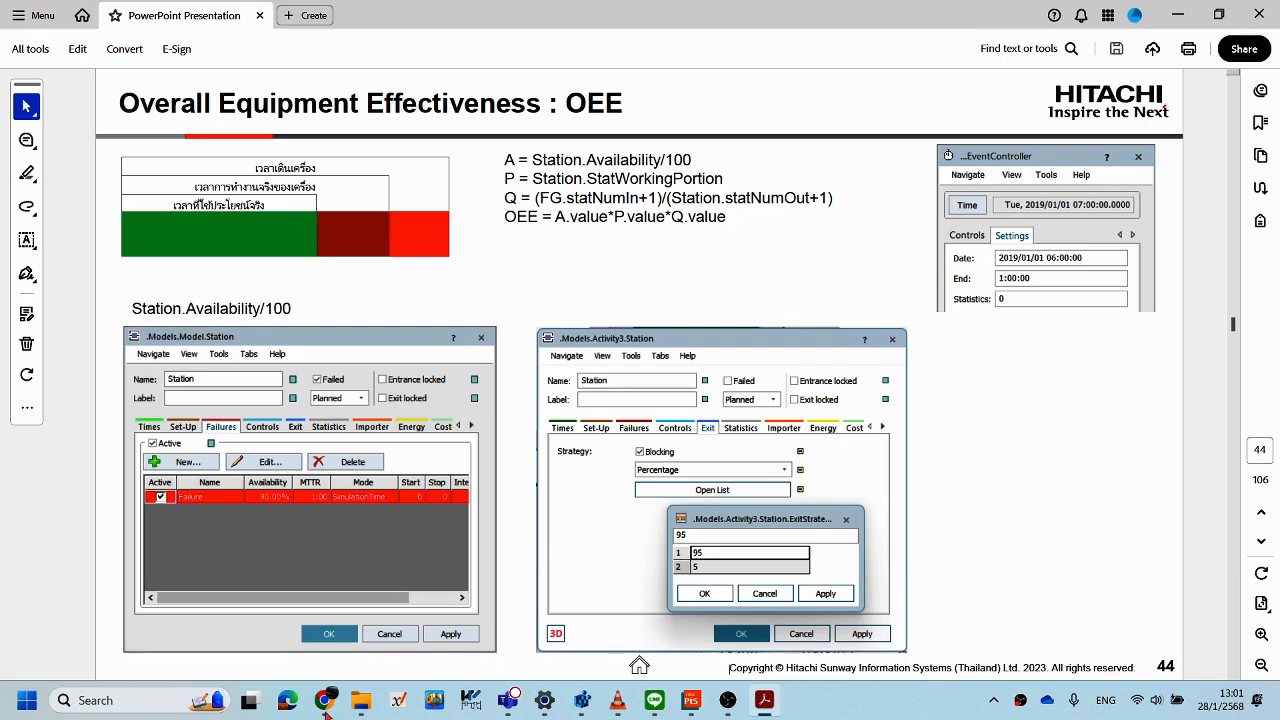
mouse_move(325, 705)
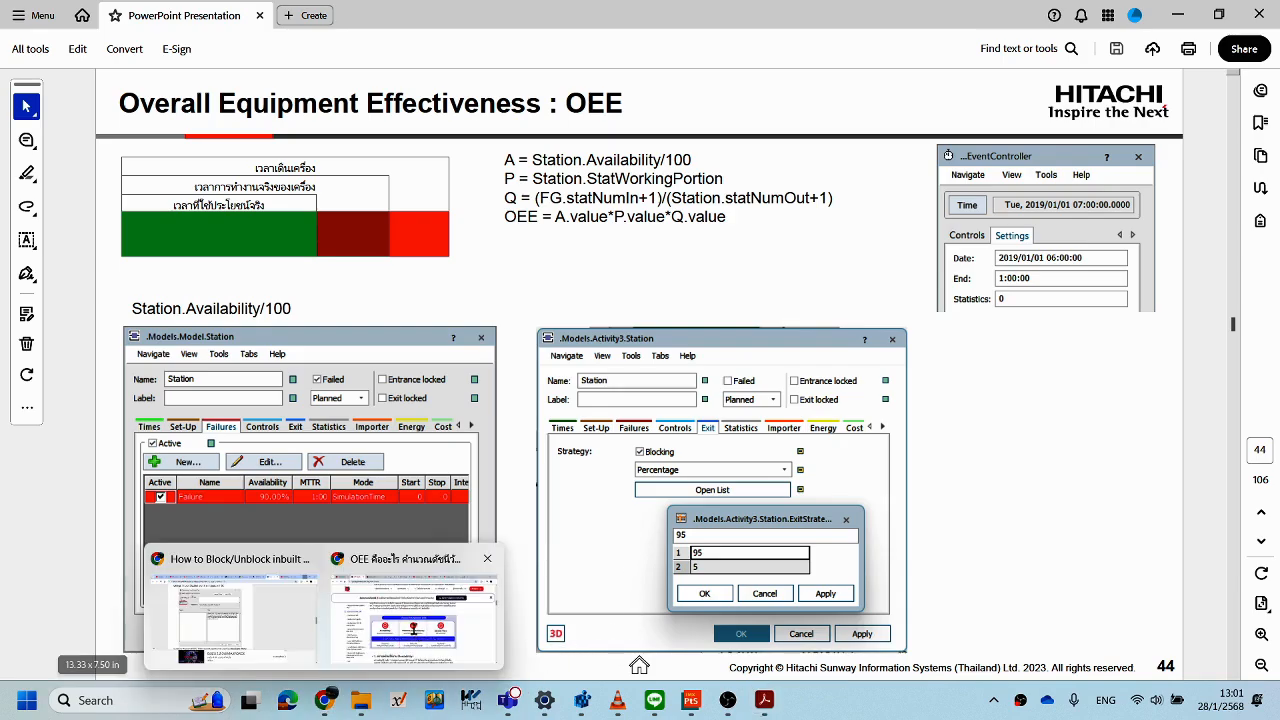
click(404, 596)
scroll(456, 358, up, 15)
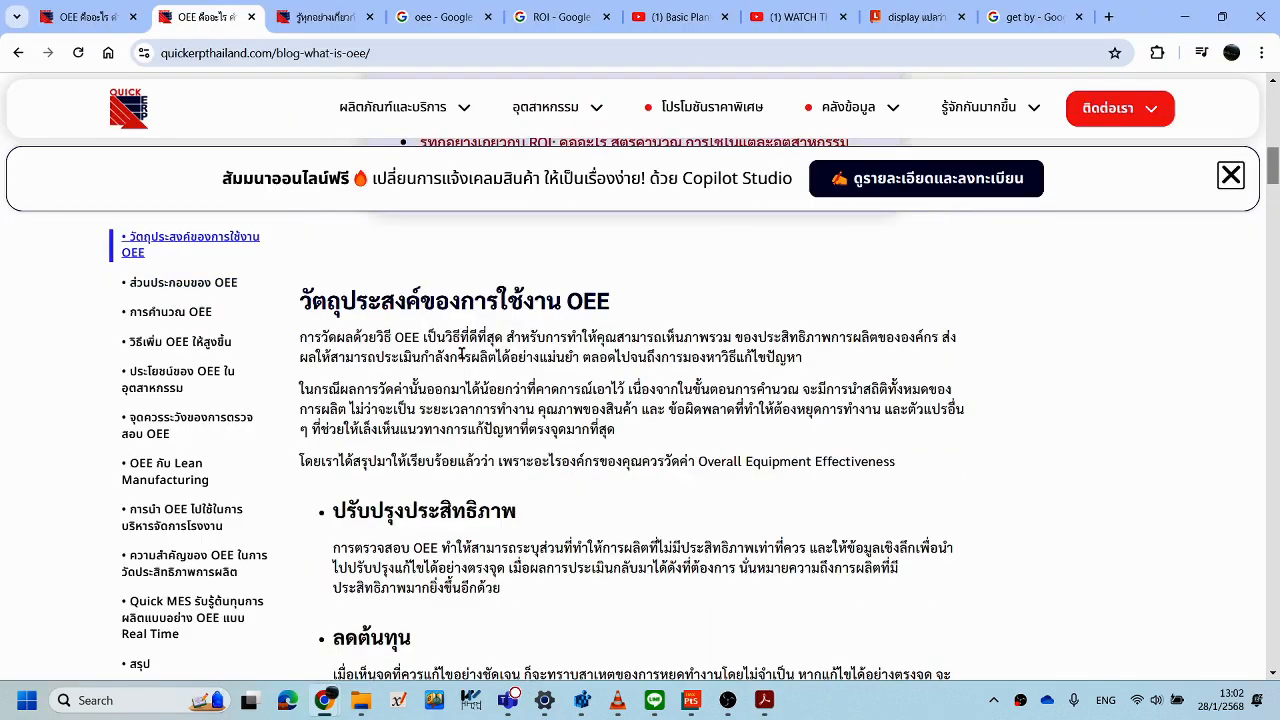
scroll(473, 363, up, 3)
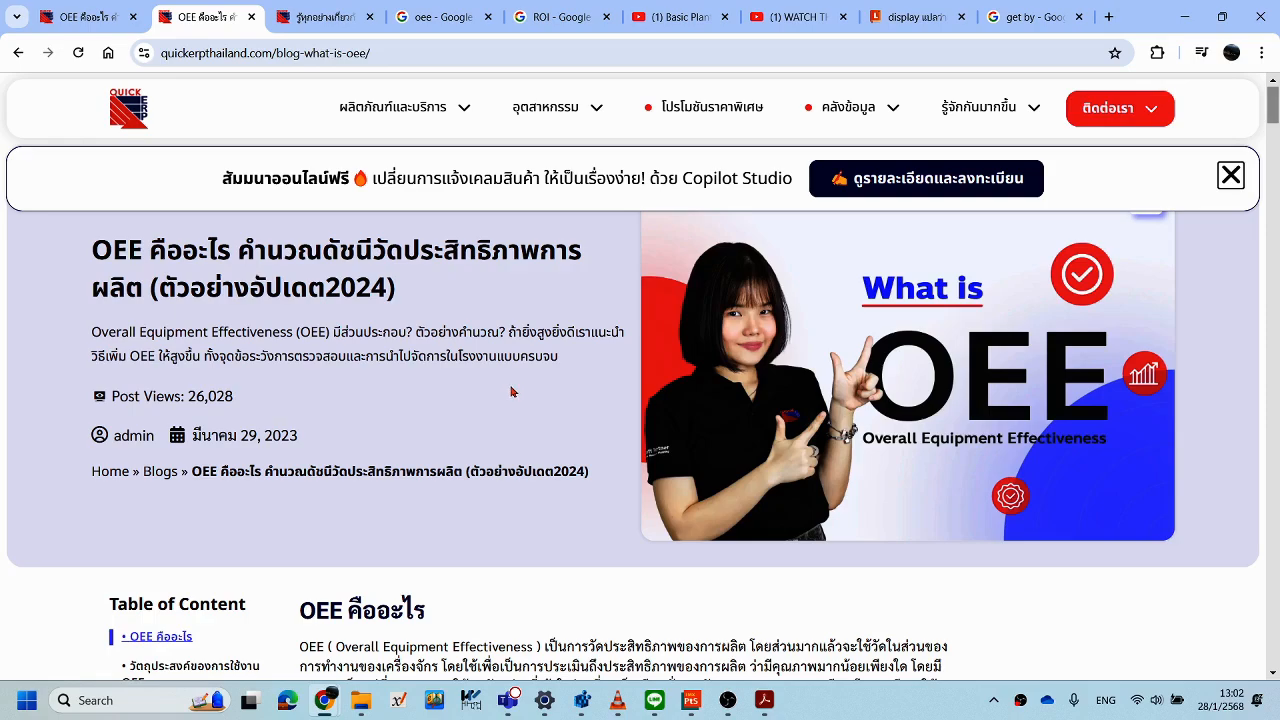
scroll(540, 405, down, 4)
scroll(559, 406, up, 3)
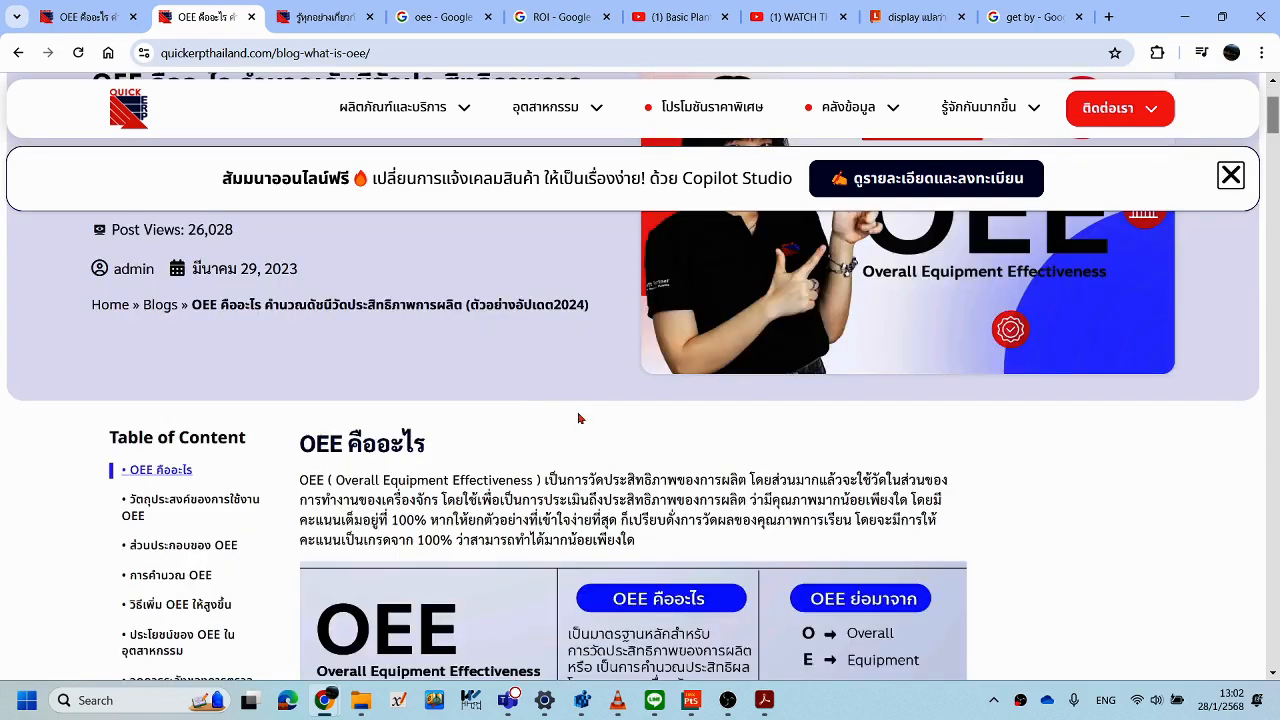
scroll(556, 419, down, 4)
scroll(488, 348, up, 3)
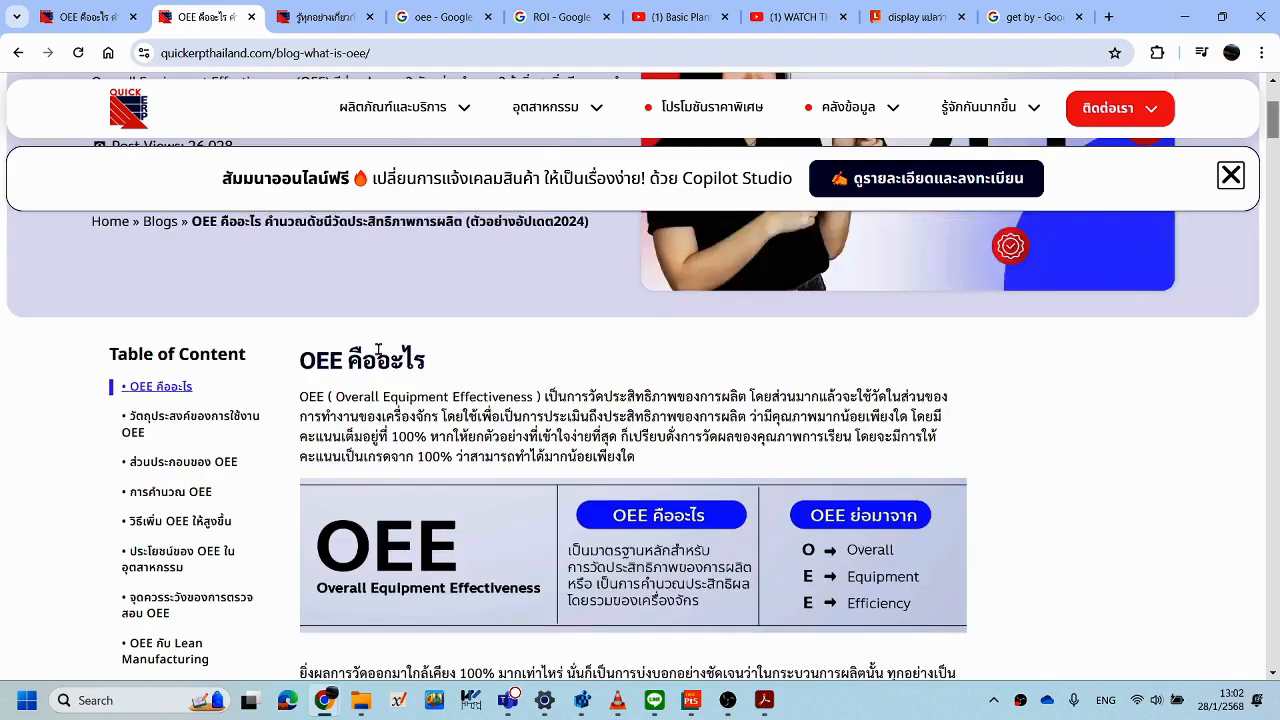
- Read the OEE article in Chrome from its definition through the purpose section to the OEE calculation formula diagram
scroll(580, 392, down, 2)
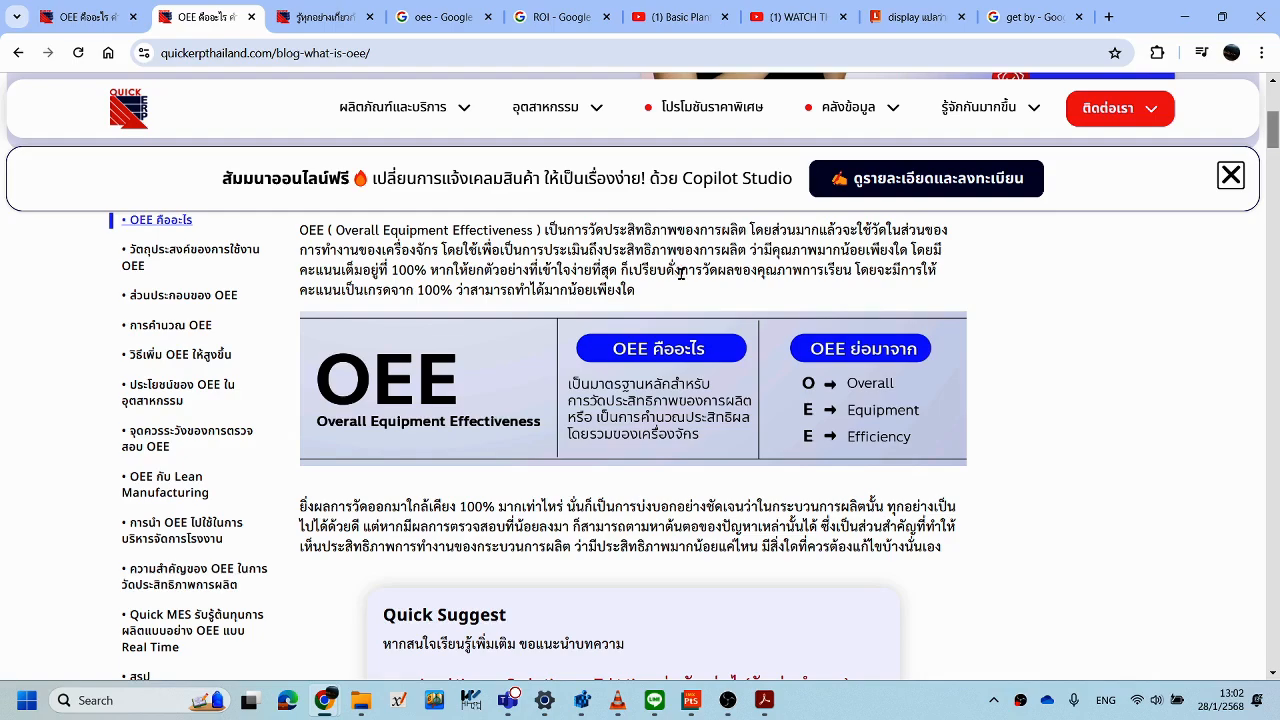
scroll(387, 349, up, 2)
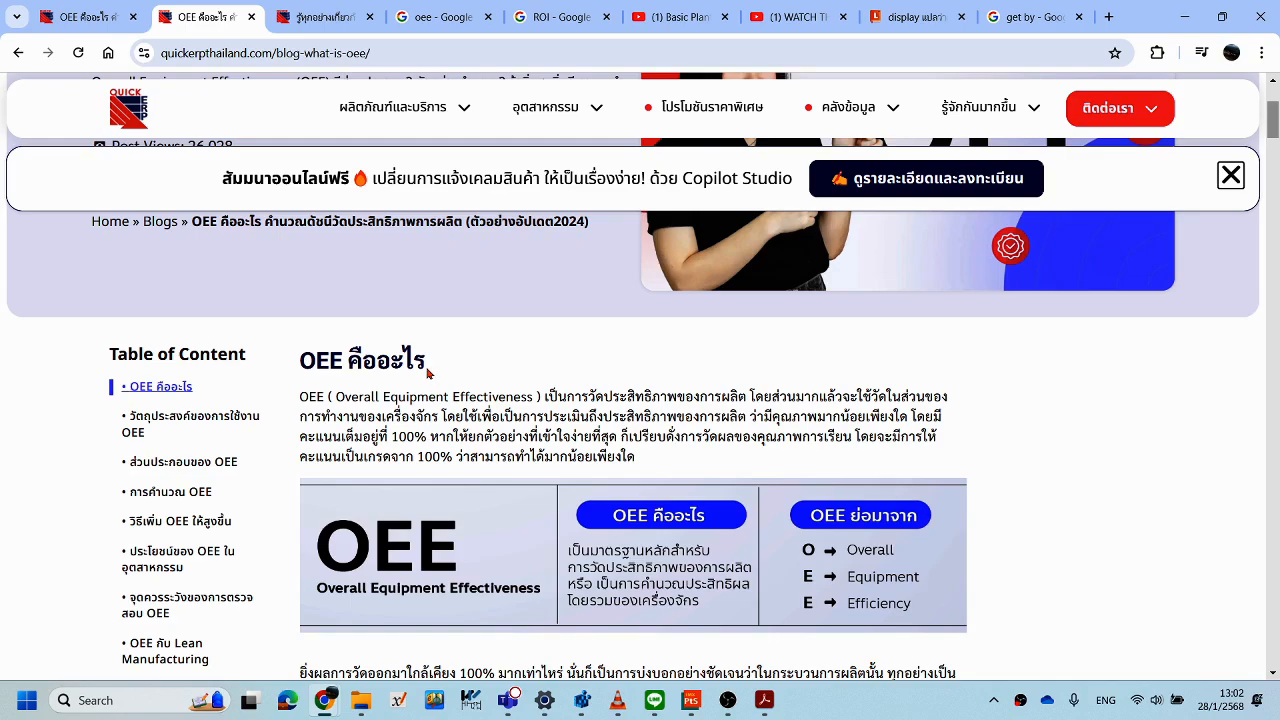
scroll(540, 410, down, 1)
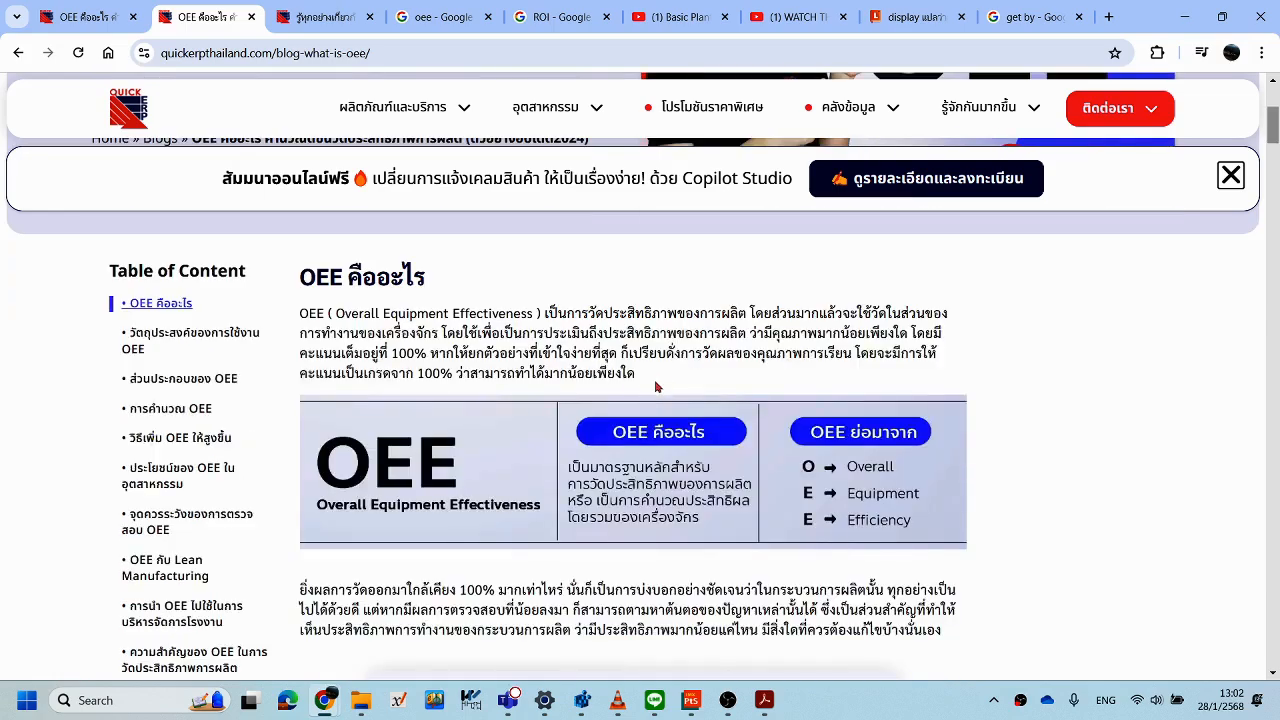
scroll(645, 466, down, 2)
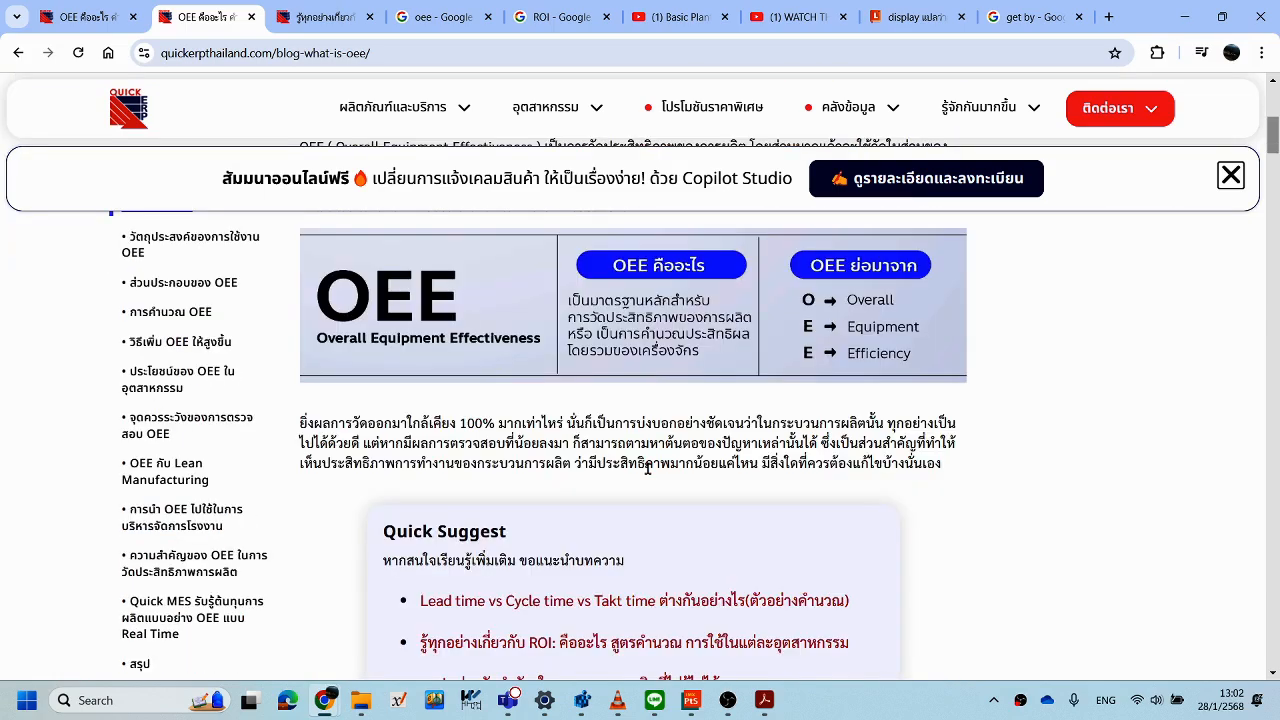
scroll(648, 468, down, 5)
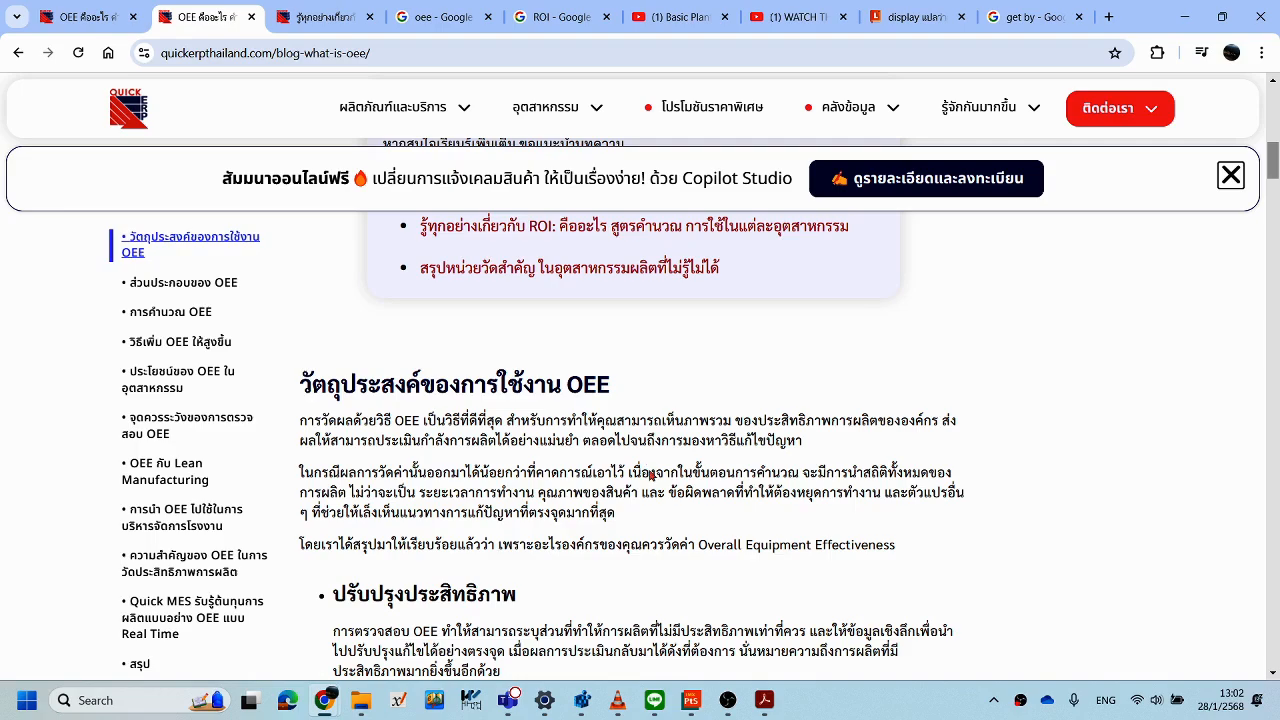
scroll(651, 475, up, 5)
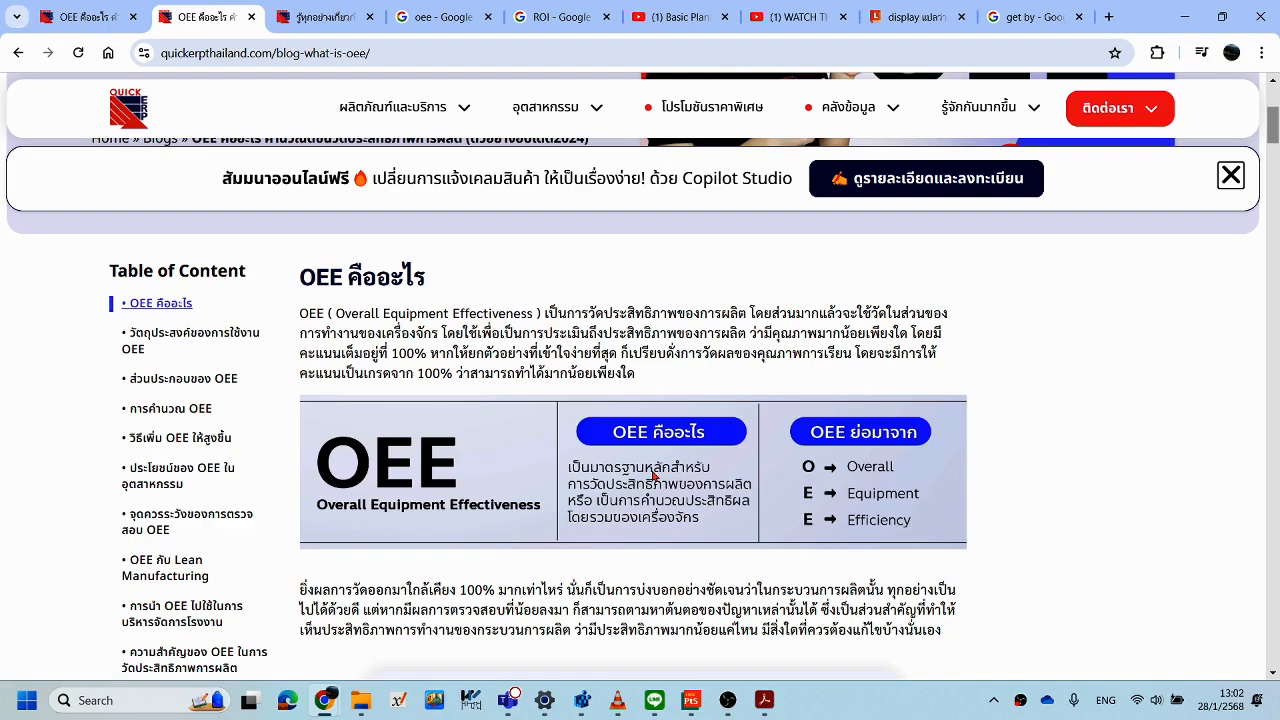
scroll(651, 475, down, 6)
scroll(620, 460, up, 2)
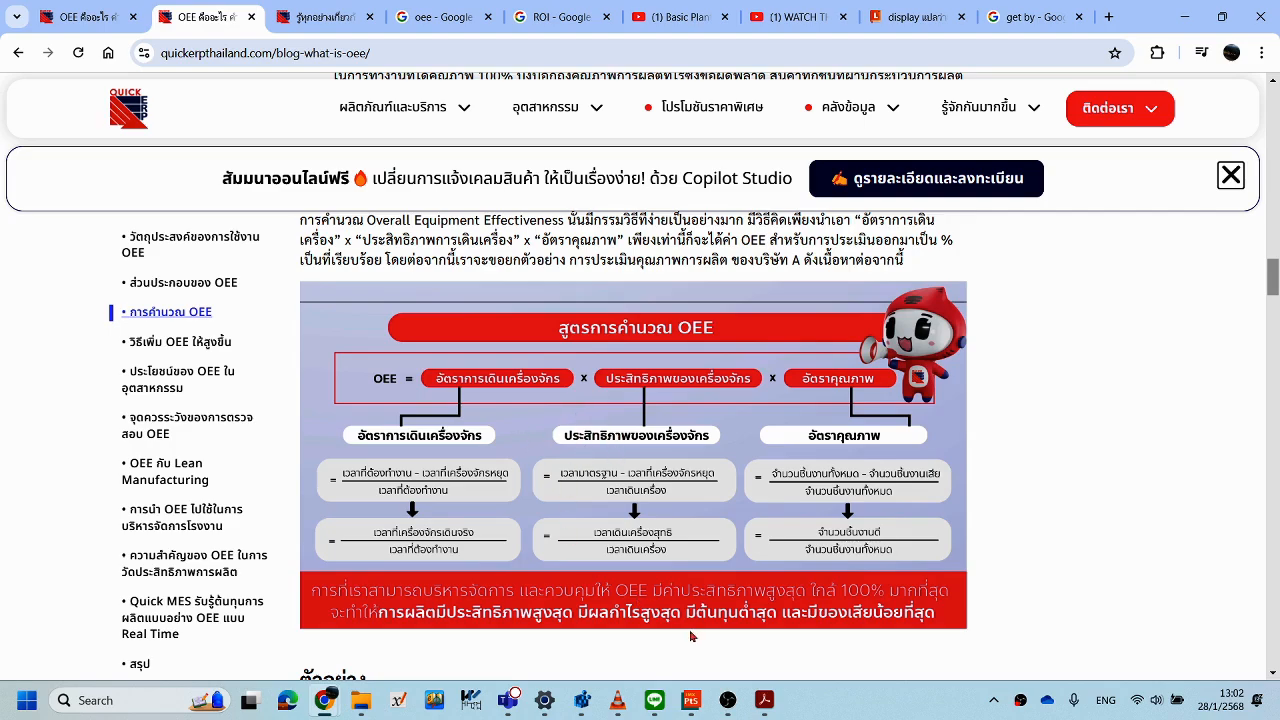
- Switch to Acrobat and study the A, P, Q and OEE expressions on the Overall Equipment Effectiveness slide
click(697, 703)
click(762, 700)
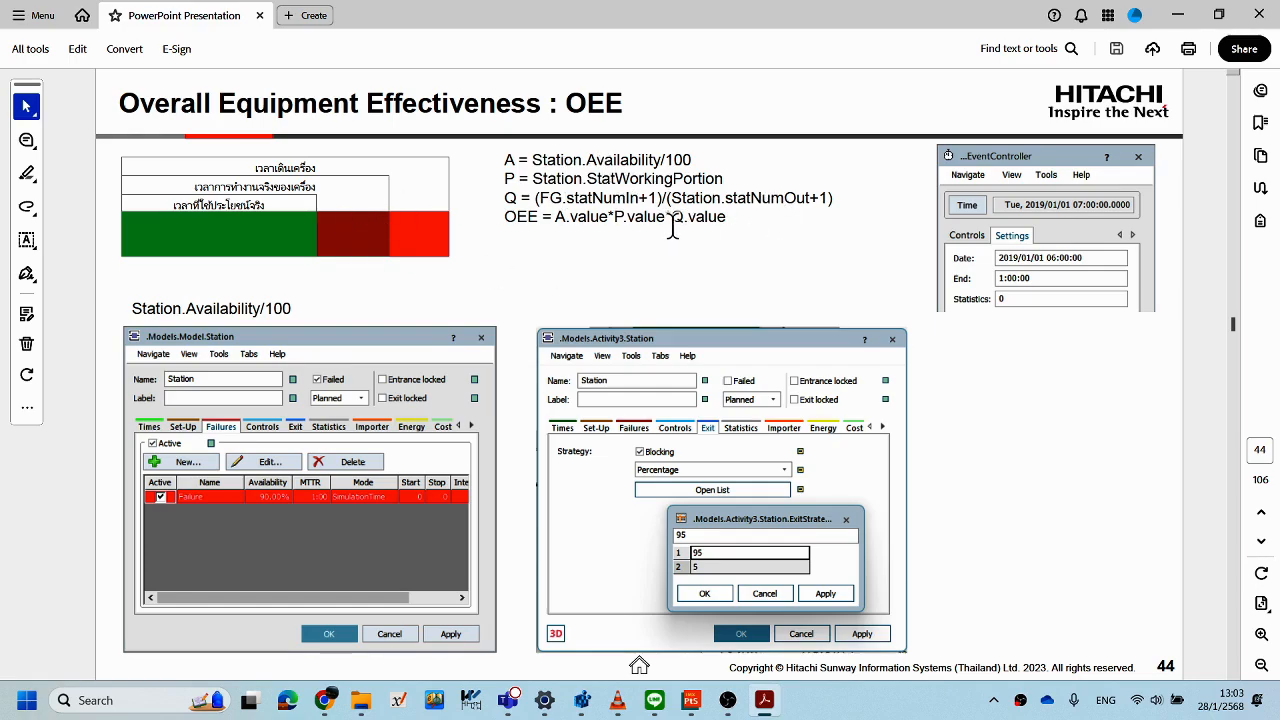
scroll(670, 220, down, 1)
scroll(666, 223, up, 1)
- Return to Plant Simulation and link the new Display below the Station to the Station's statNumIn value
click(692, 702)
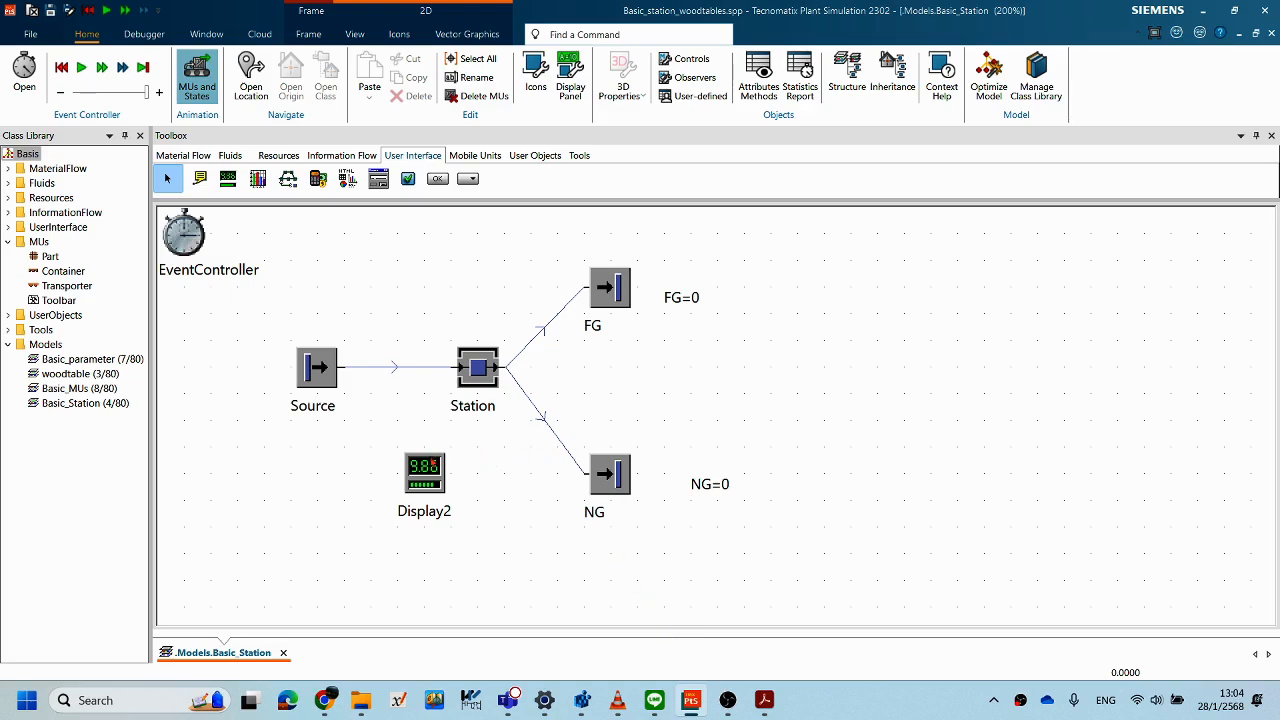
click(432, 468)
click(466, 386)
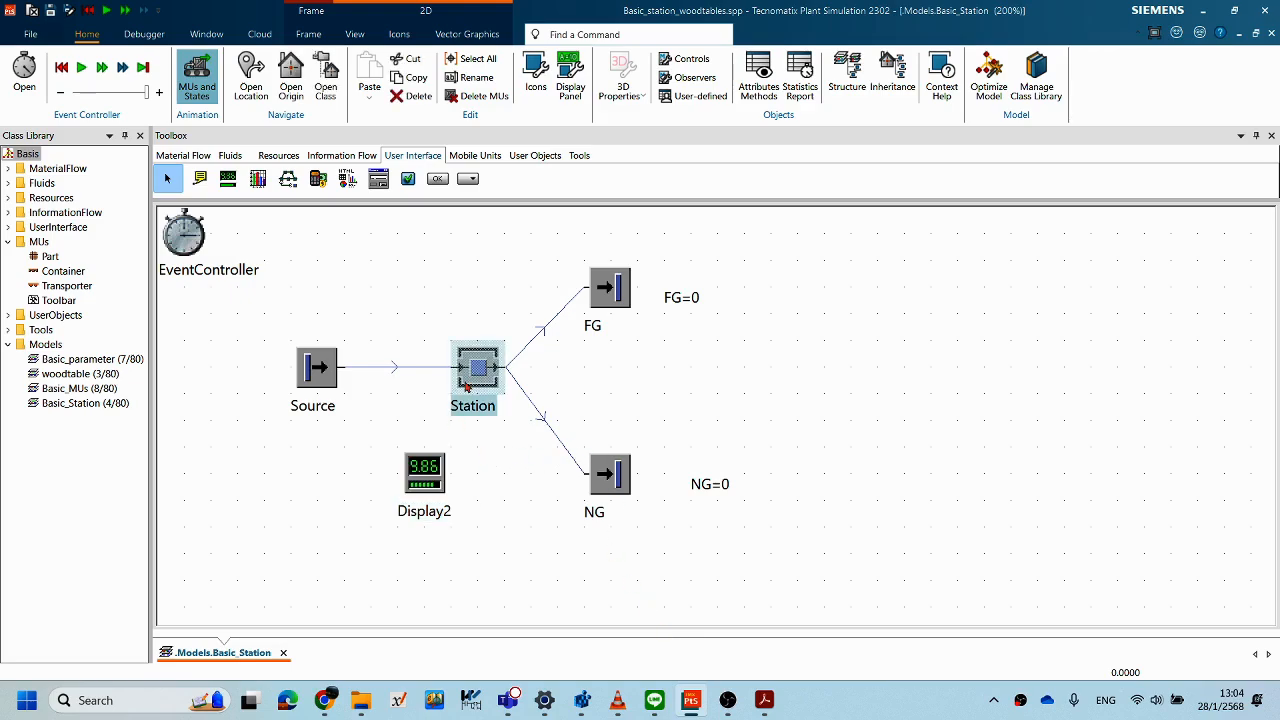
click(427, 484)
key(Delete)
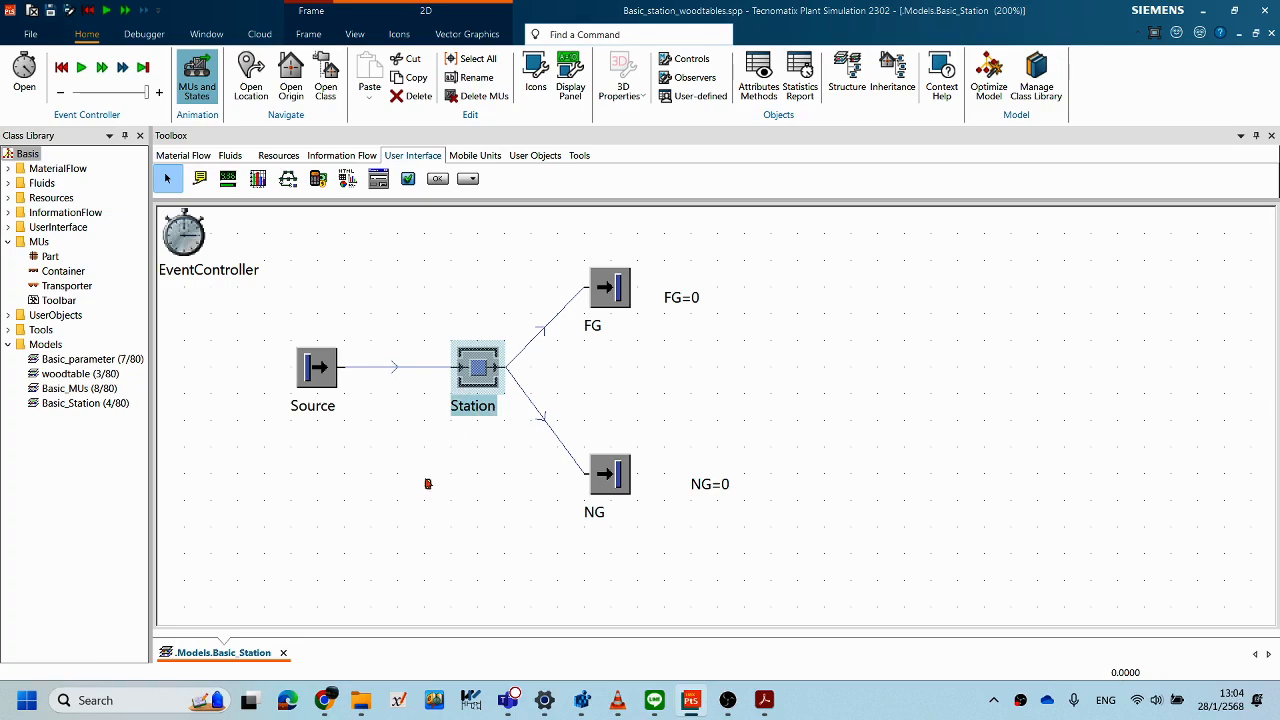
click(489, 490)
click(429, 484)
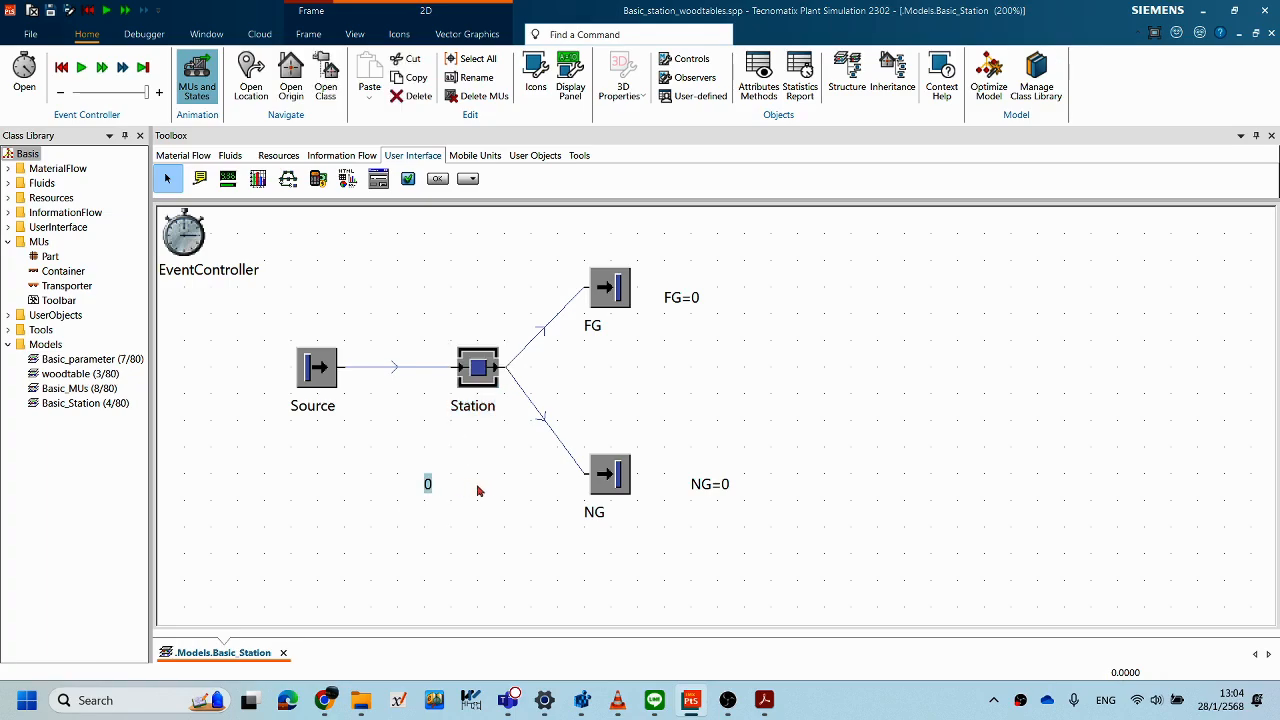
click(487, 490)
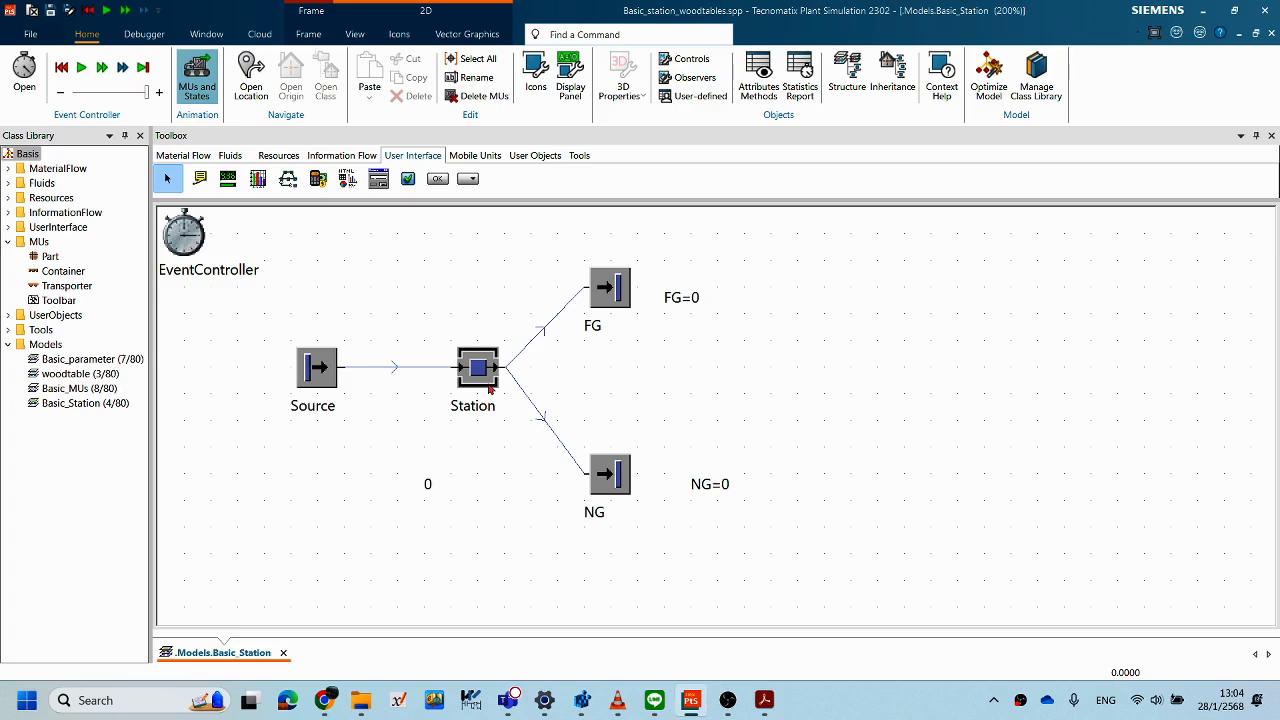
- Check the Station's processing, set-up and recovery times and leave them unchanged
double_click(489, 390)
drag(706, 243, 665, 218)
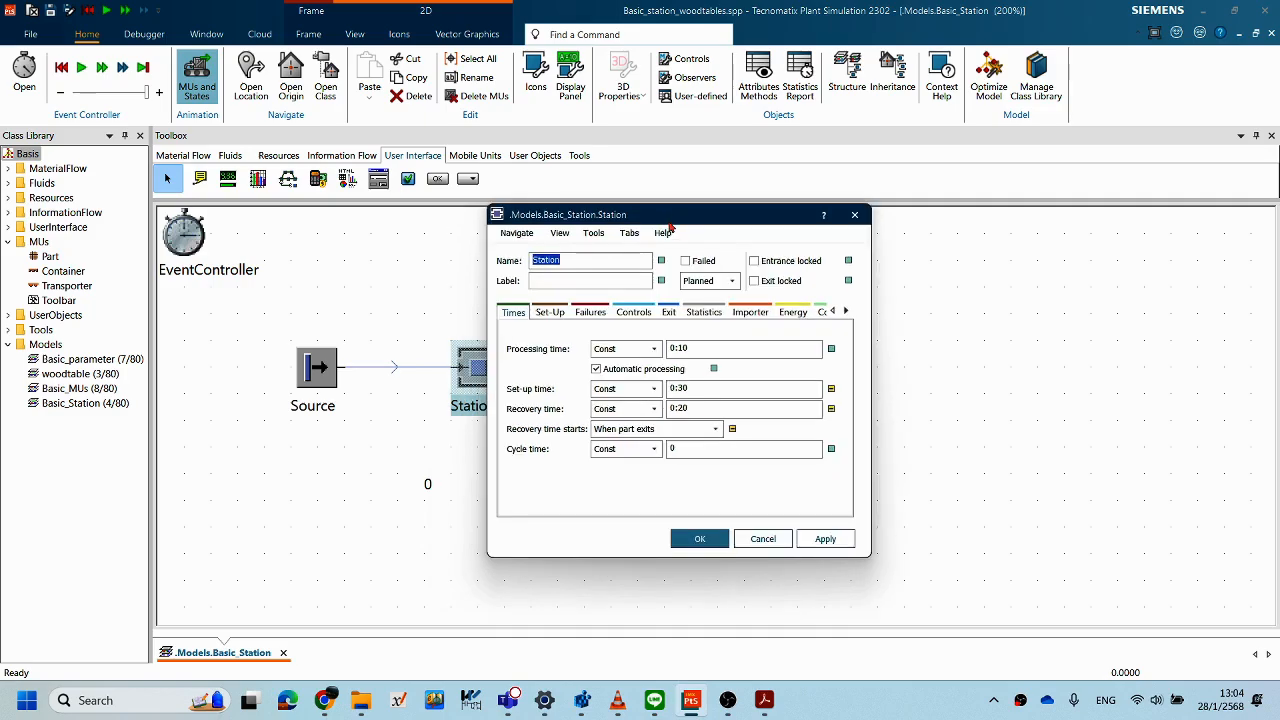
drag(697, 220, 657, 217)
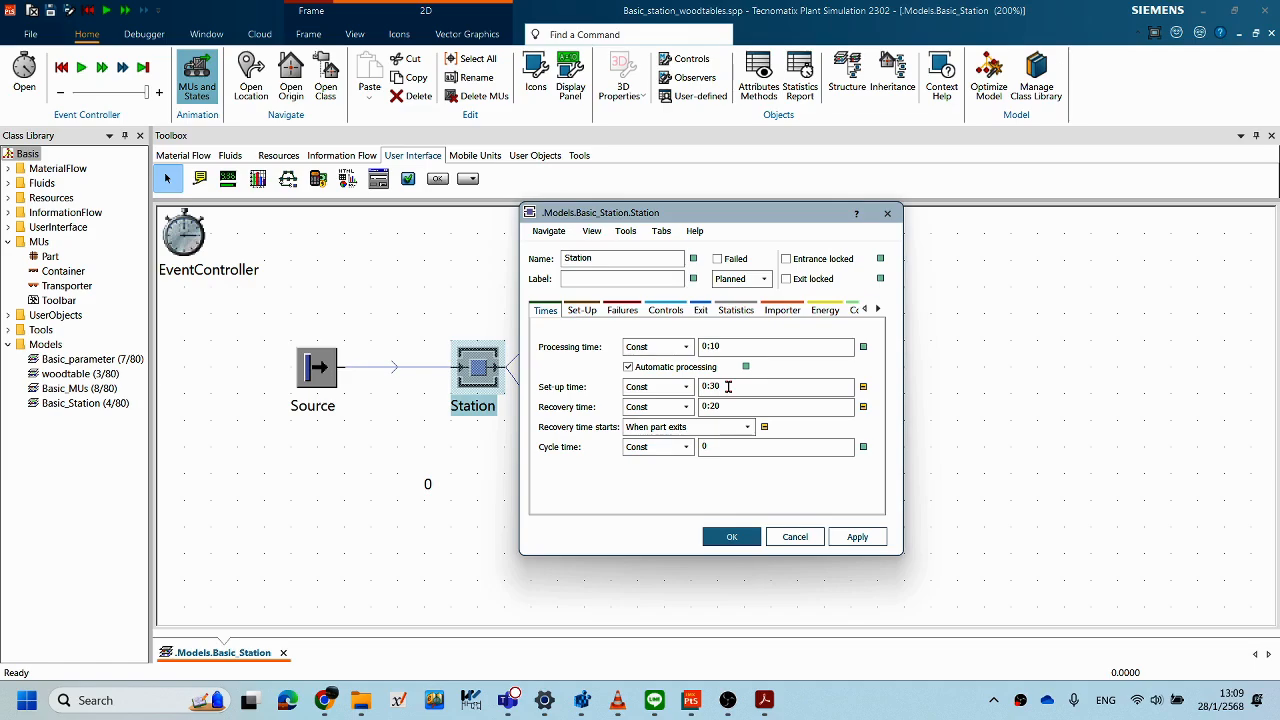
click(794, 537)
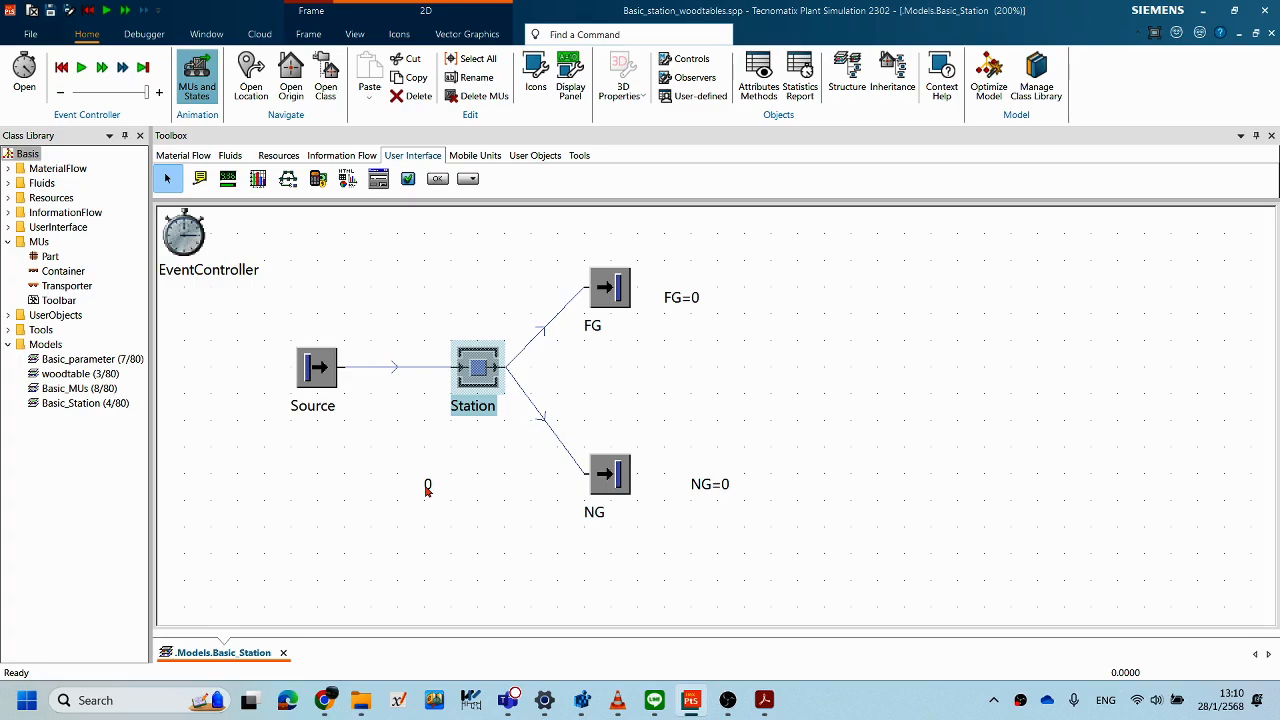
- Rename the display below the Station to A and set its comment to "A="
double_click(427, 487)
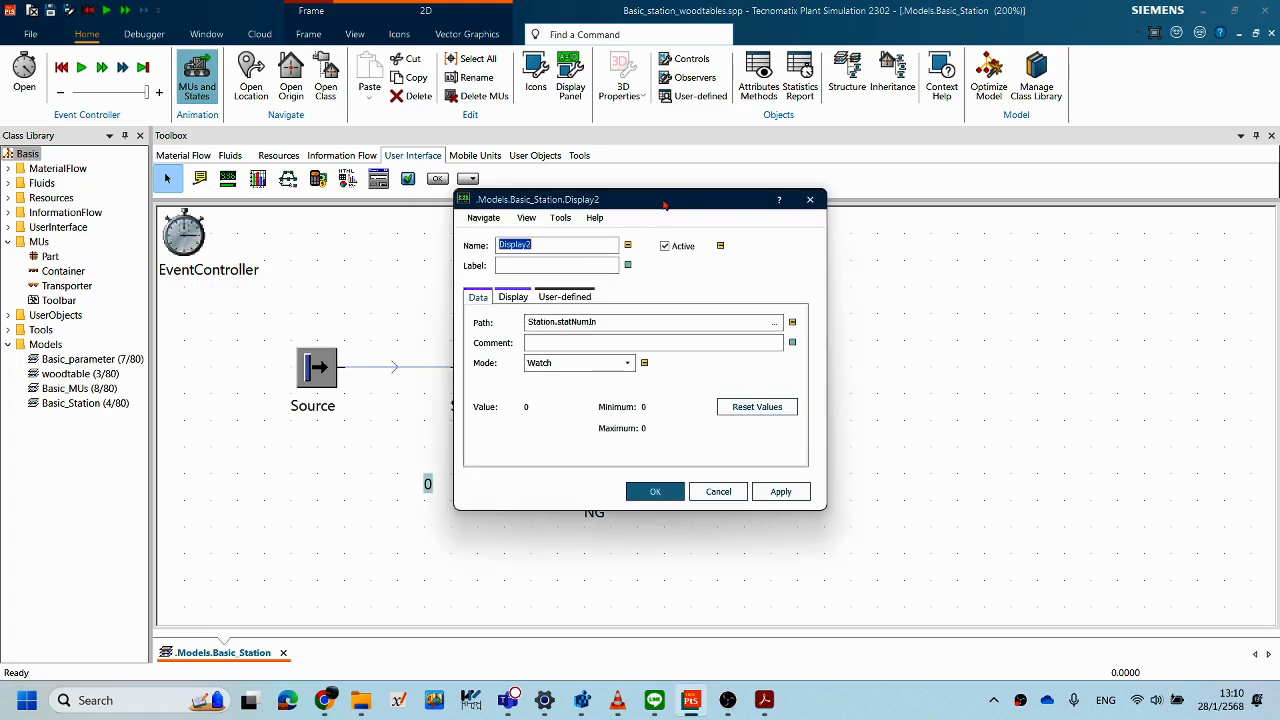
drag(664, 205, 751, 214)
click(693, 331)
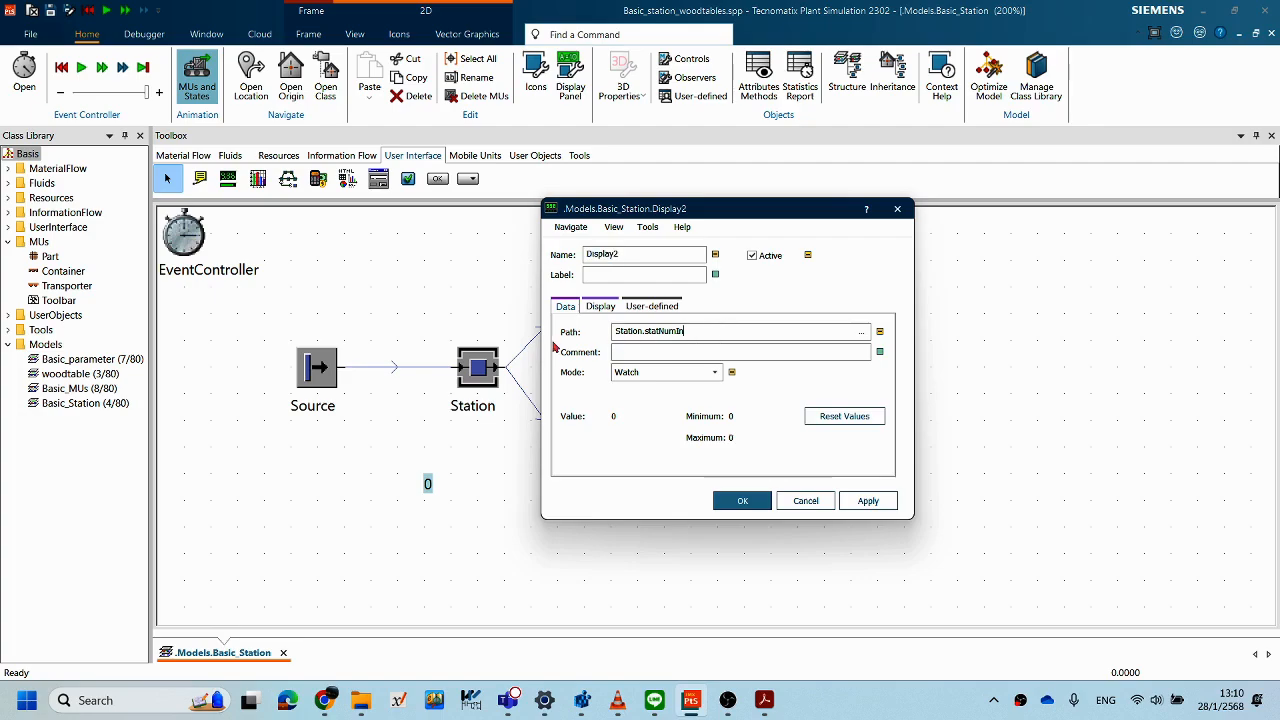
drag(613, 328, 723, 332)
click(715, 332)
drag(689, 213, 874, 262)
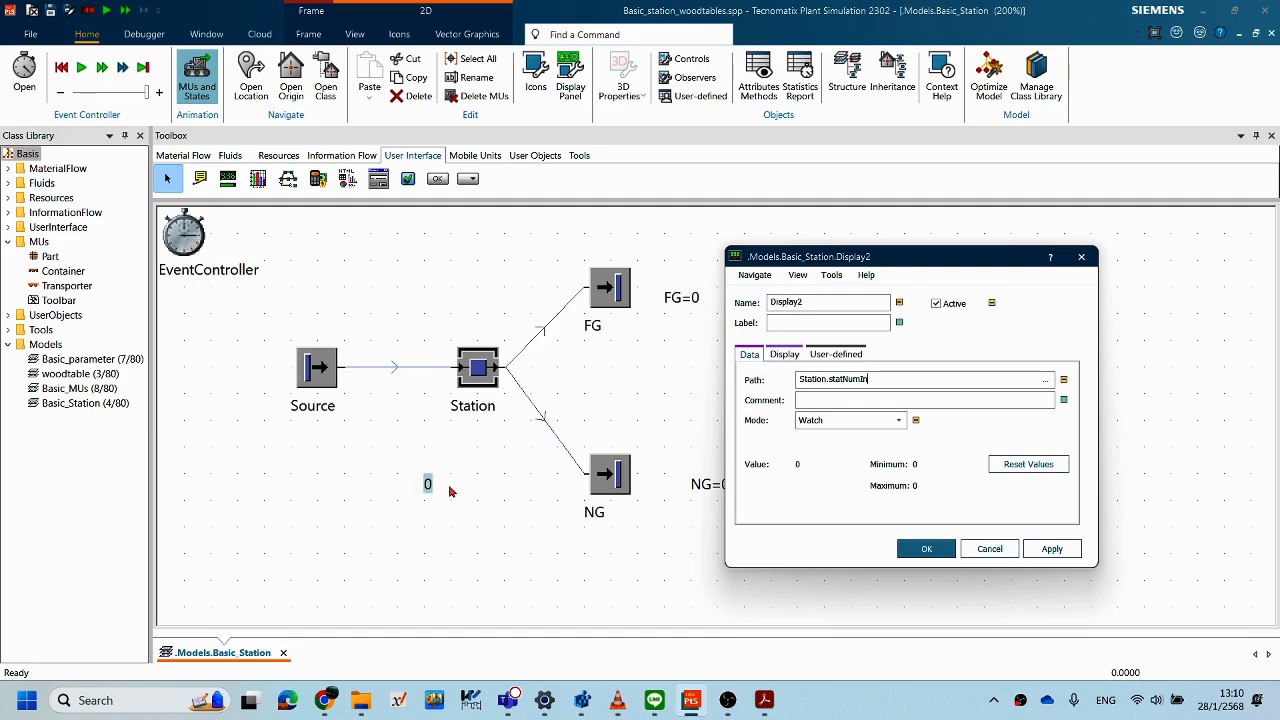
click(866, 378)
drag(927, 259, 920, 254)
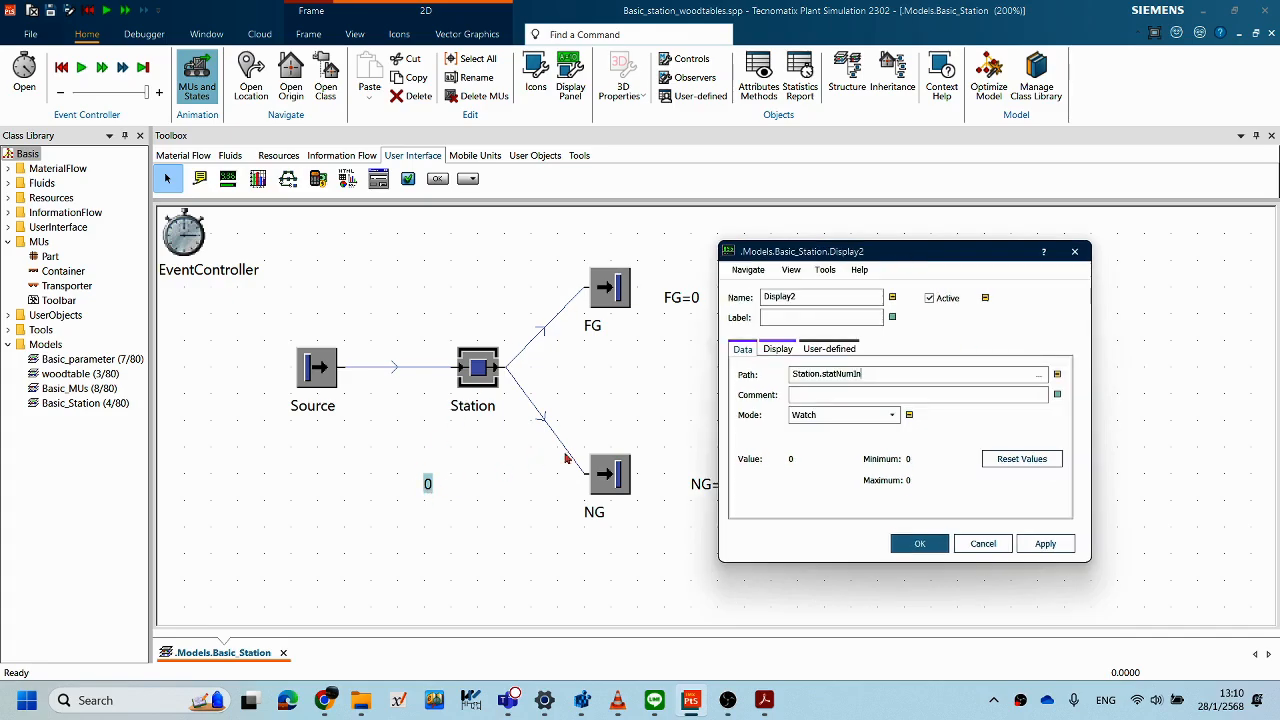
drag(840, 295, 717, 299)
text(A)
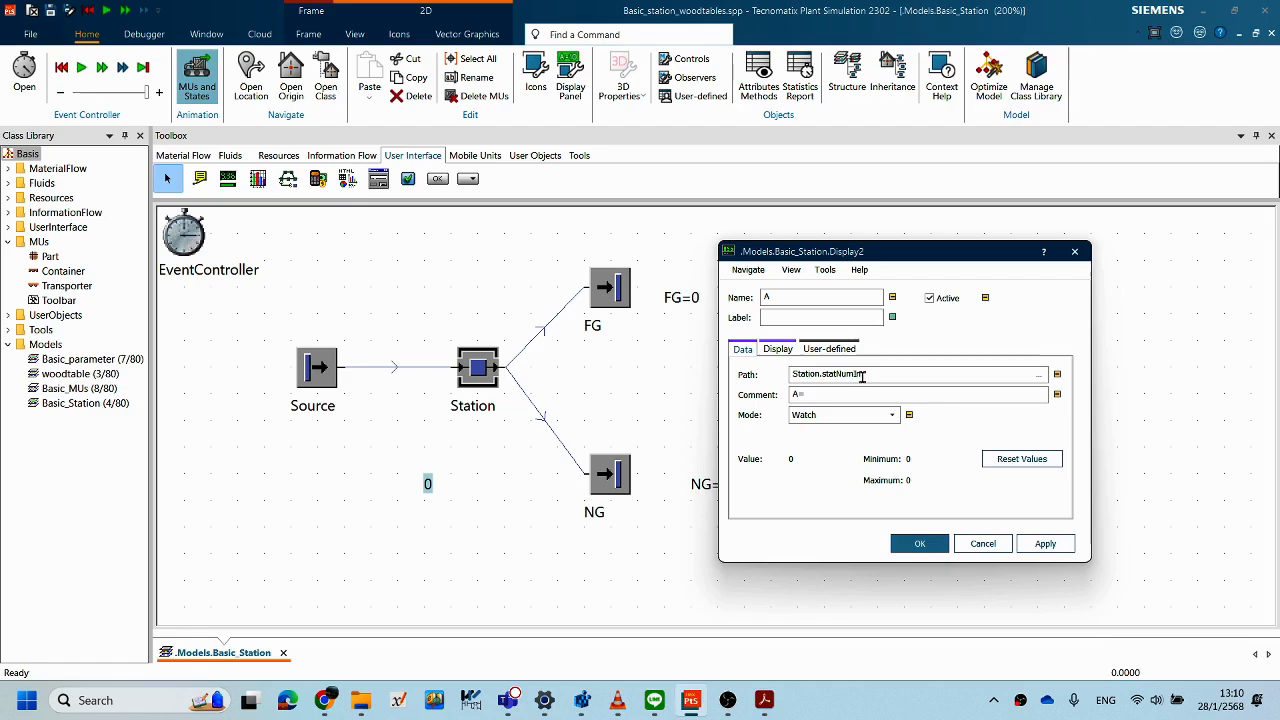
- Set display A's path to Station.Availability and accept its settings
click(1040, 376)
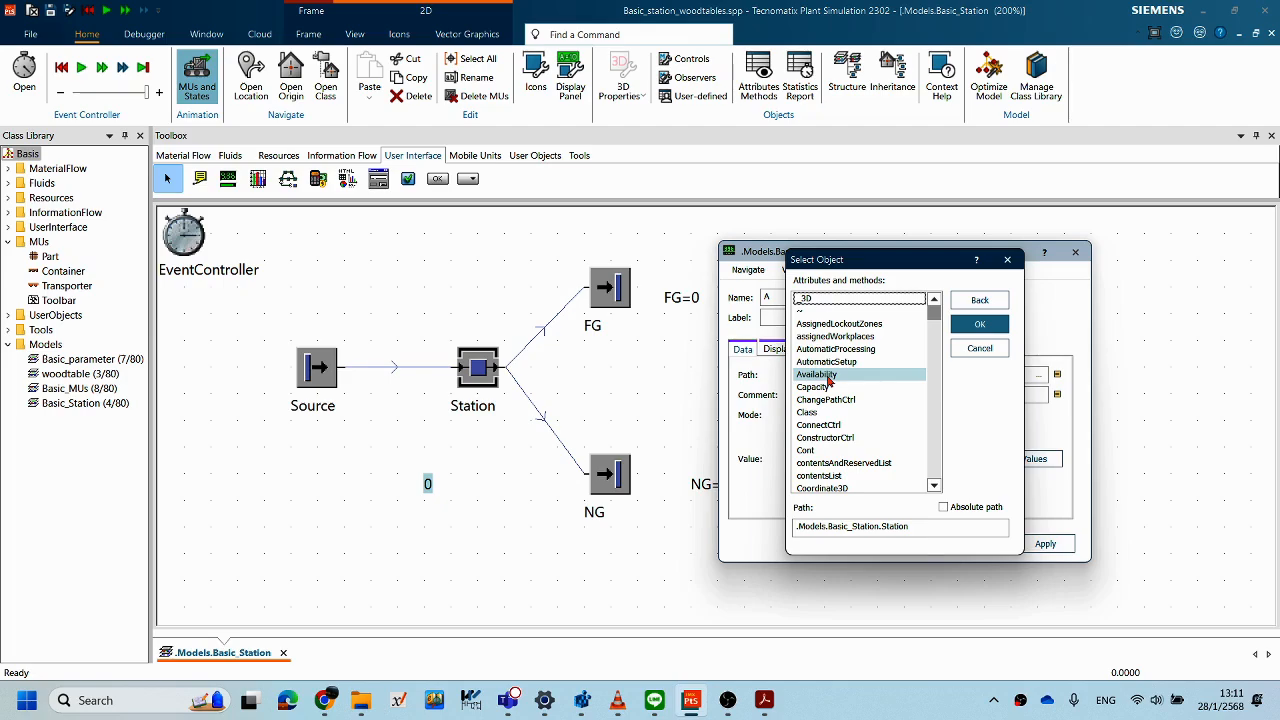
double_click(828, 378)
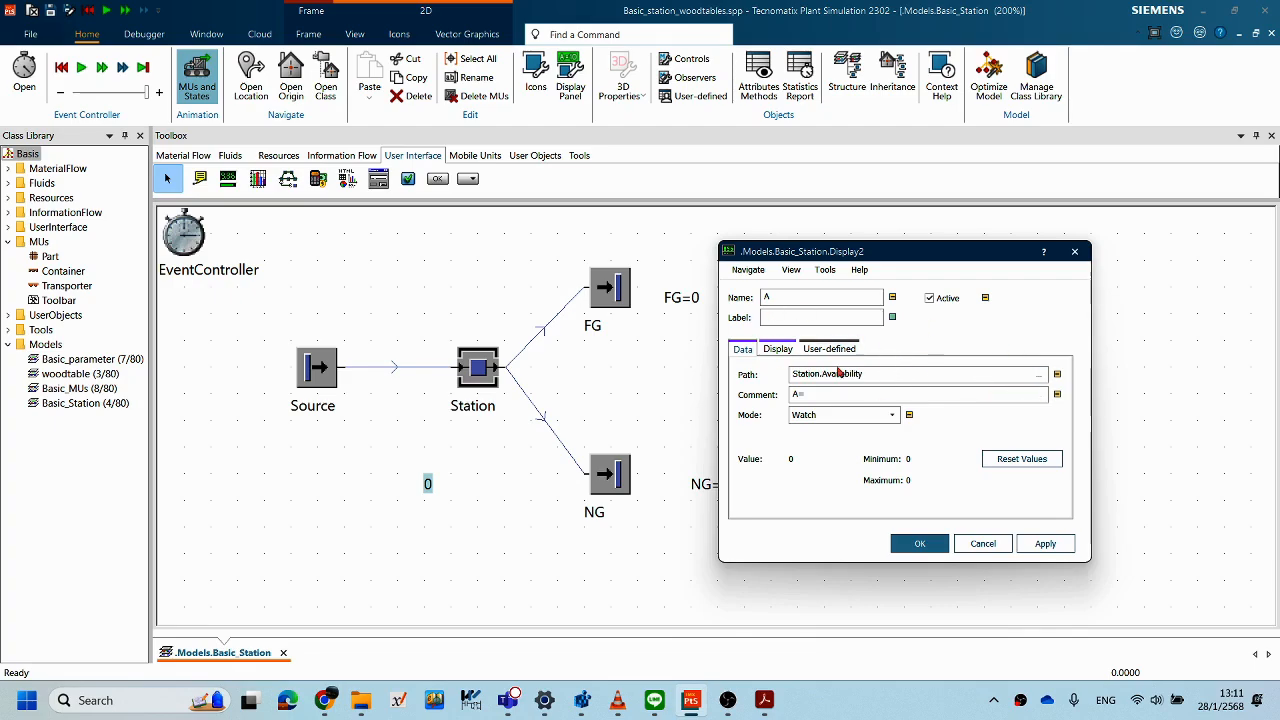
click(919, 543)
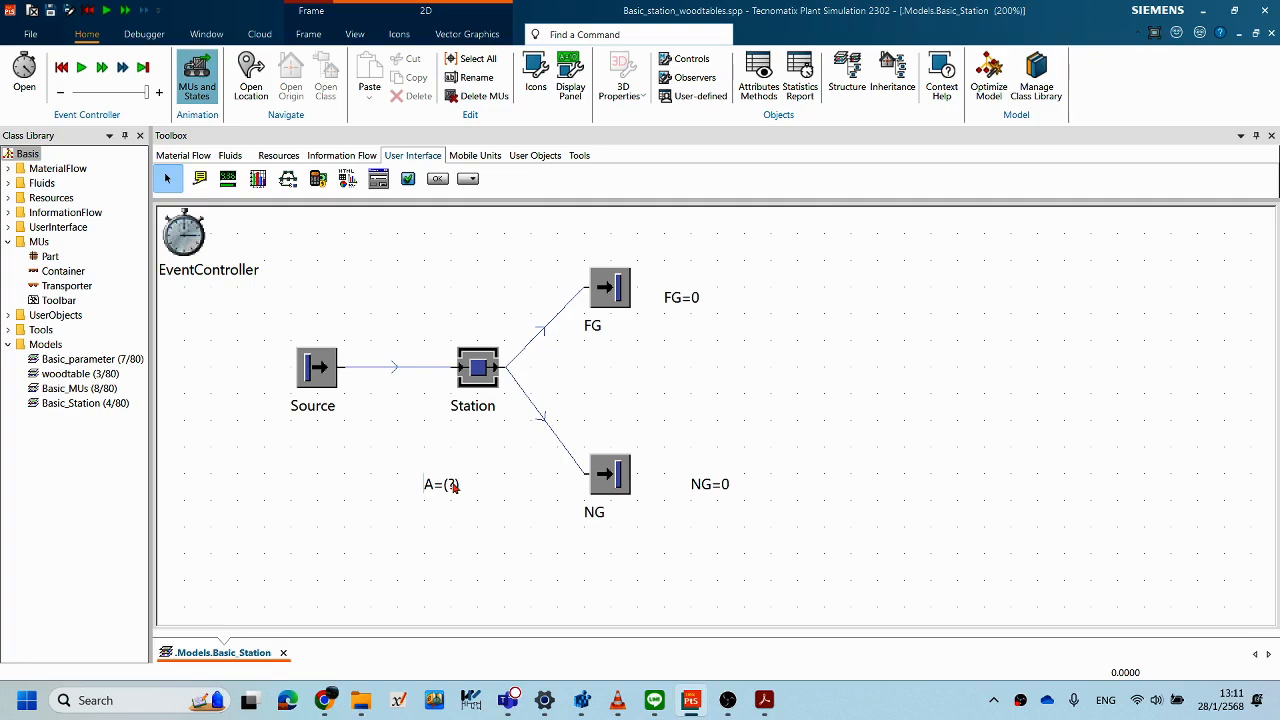
- Change display A's mode to Sample with an interval of 0:01 and apply the settings
double_click(453, 487)
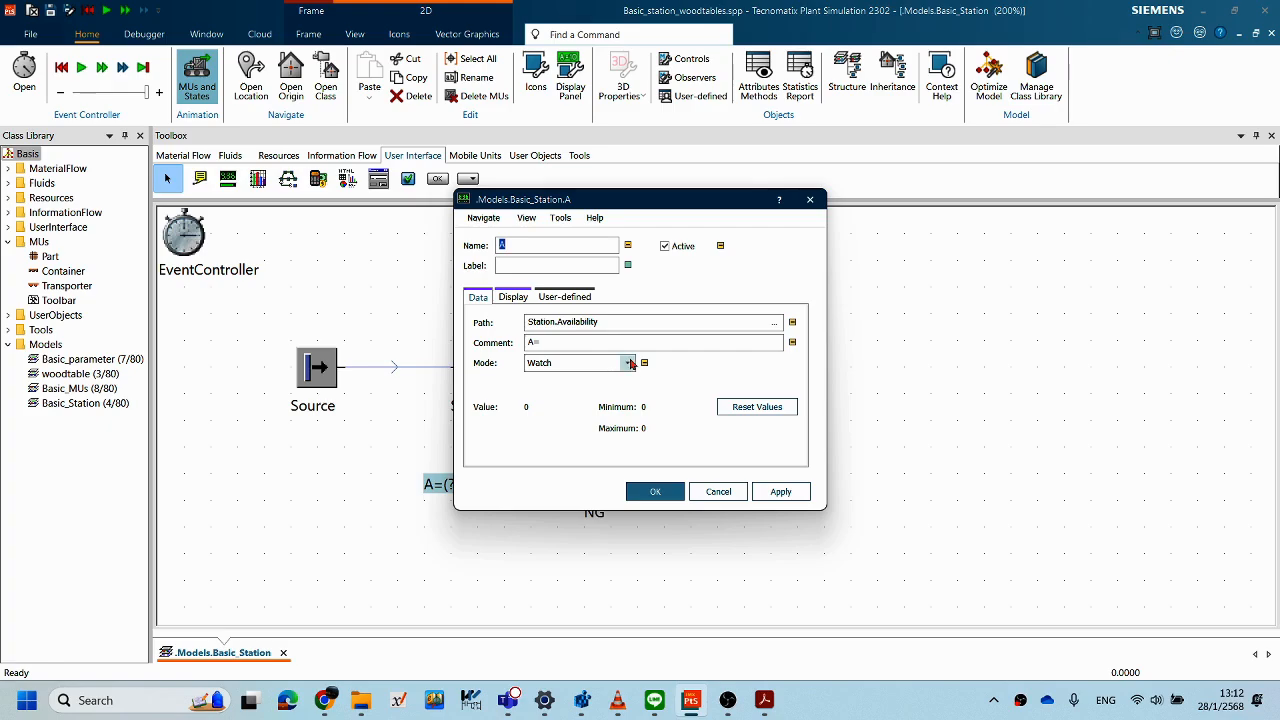
click(630, 365)
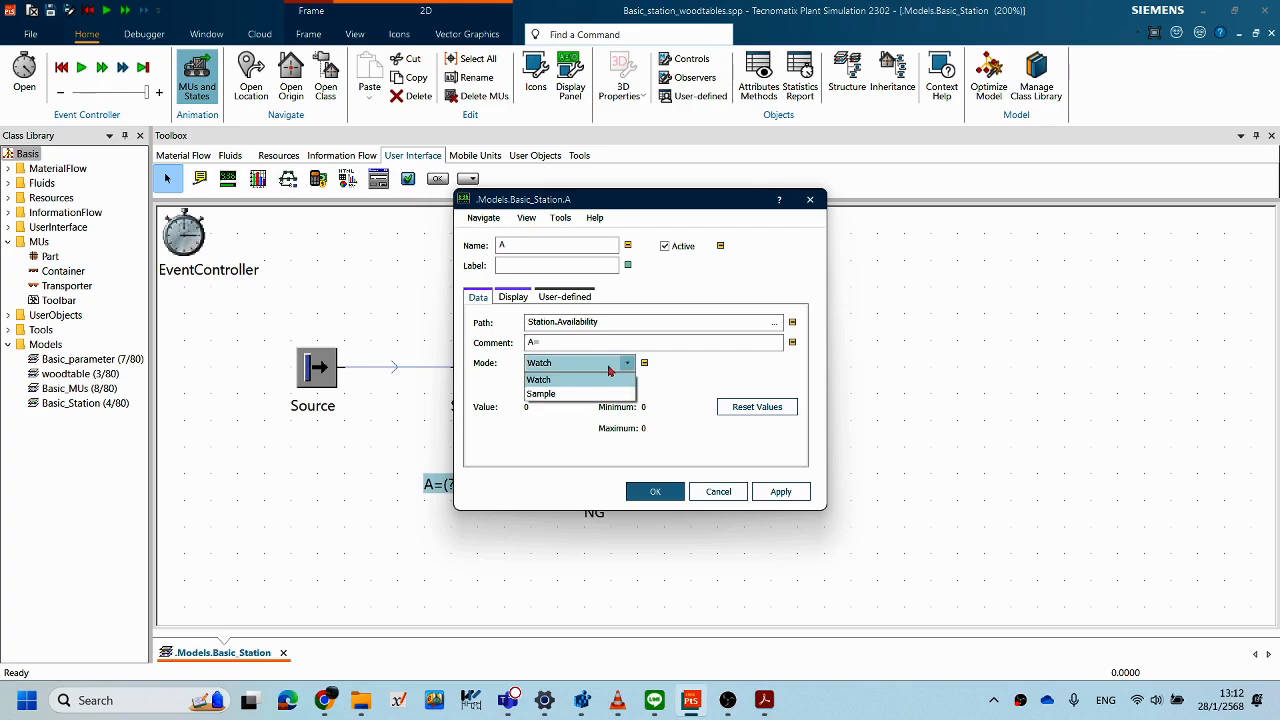
click(561, 394)
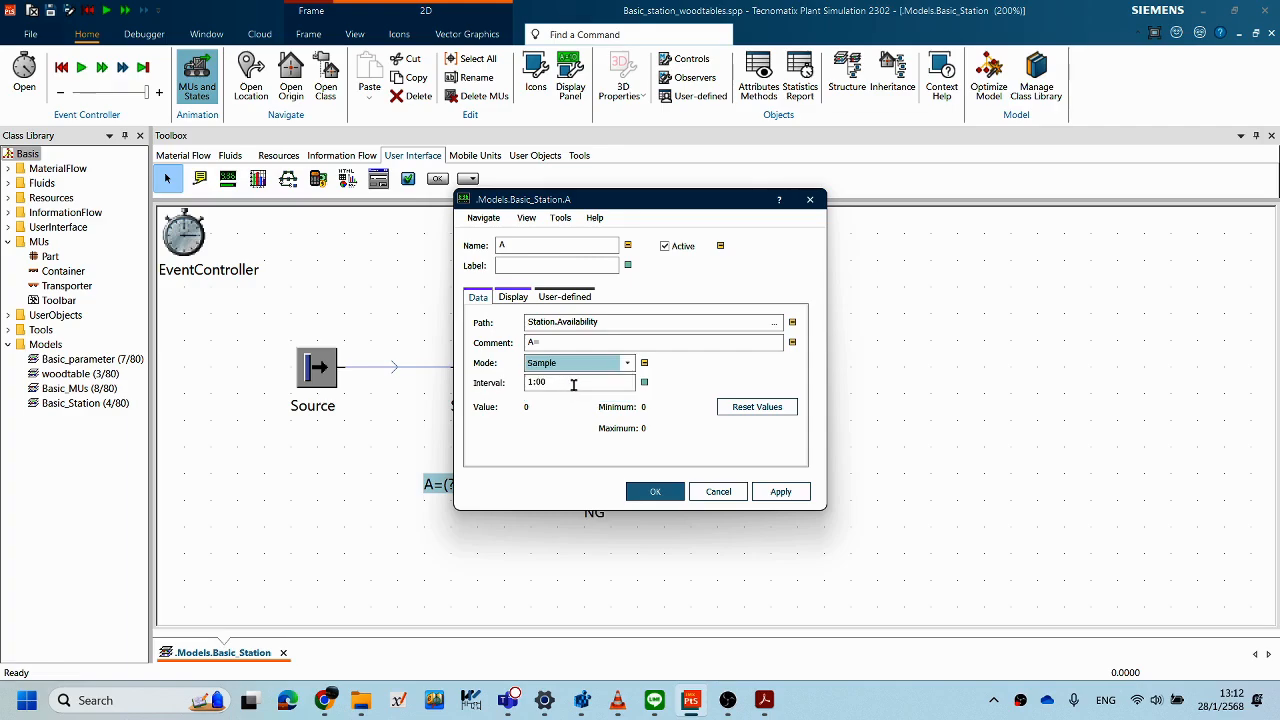
drag(549, 382, 504, 382)
click(578, 381)
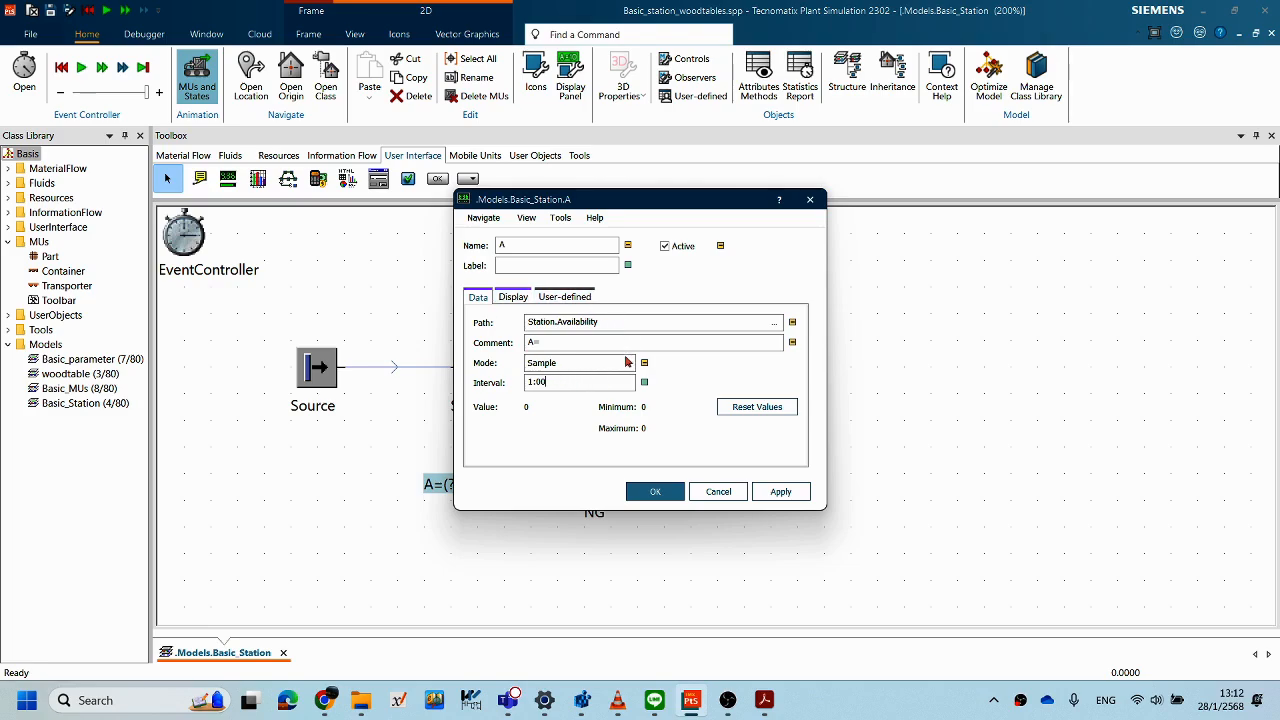
double_click(577, 378)
text(1)
click(780, 491)
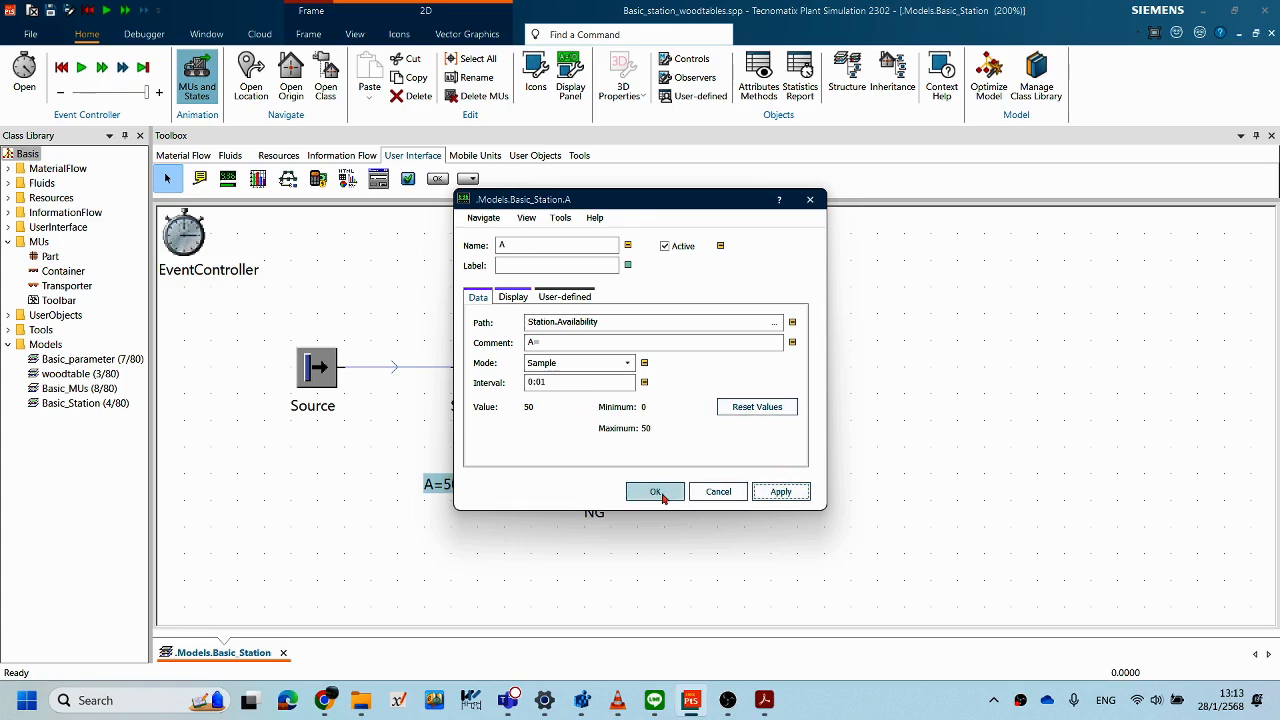
click(655, 492)
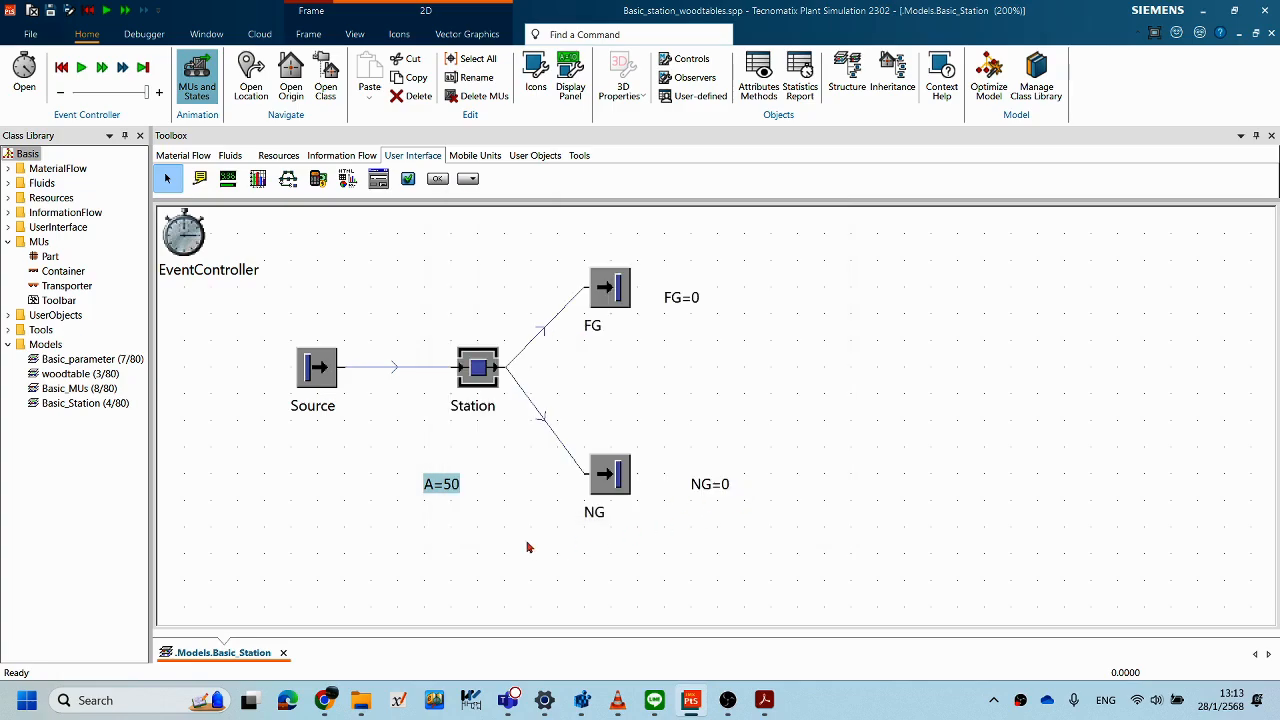
- Examine the availability of the Station's active failure profile to compare it with display A
click(452, 489)
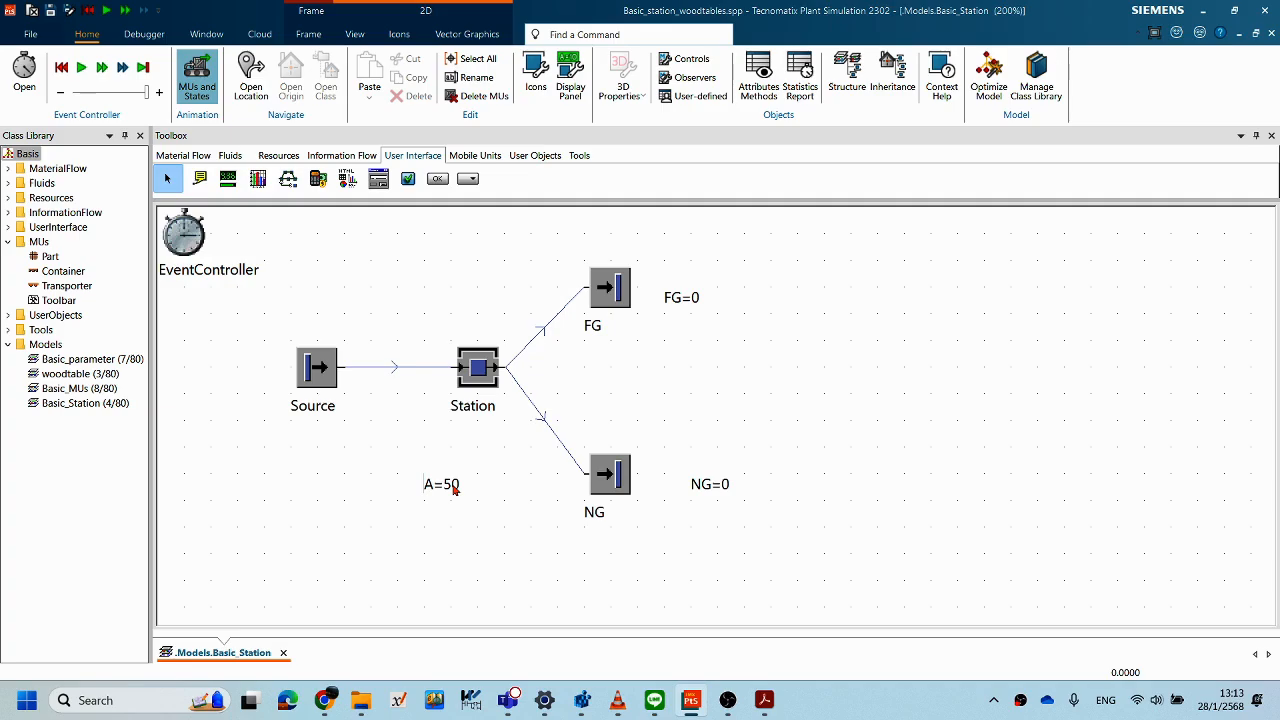
click(452, 487)
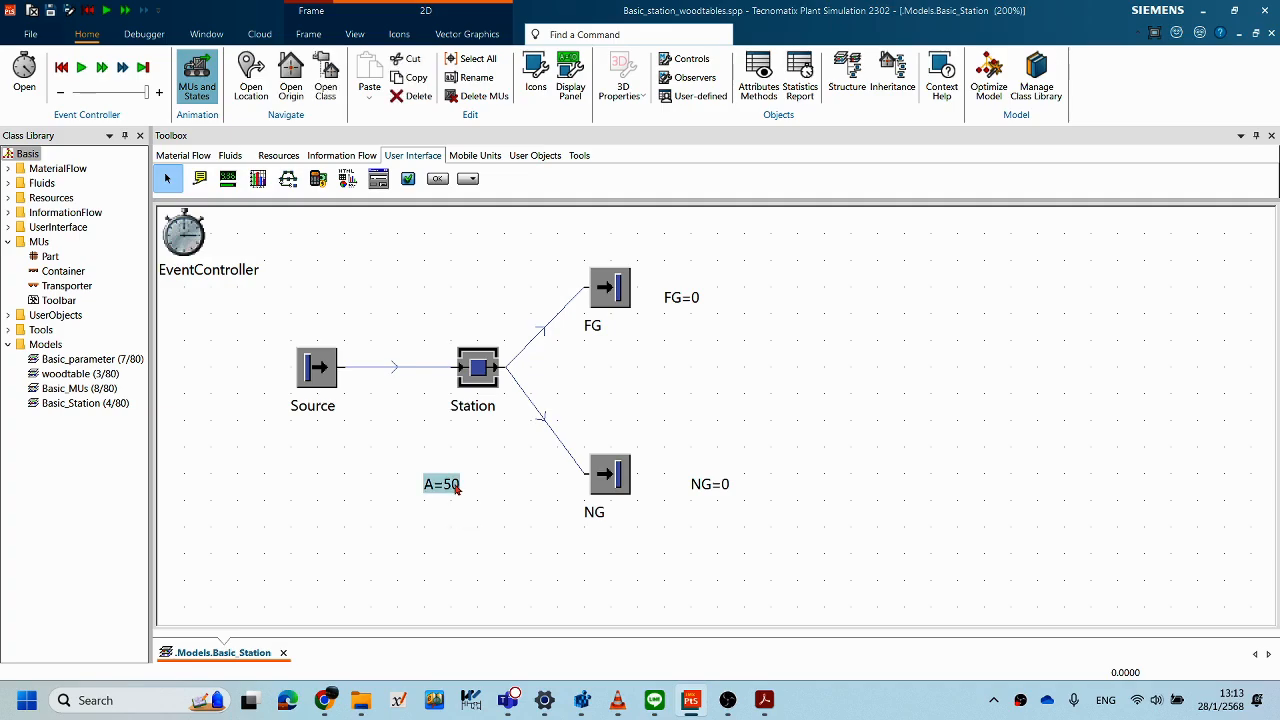
double_click(486, 388)
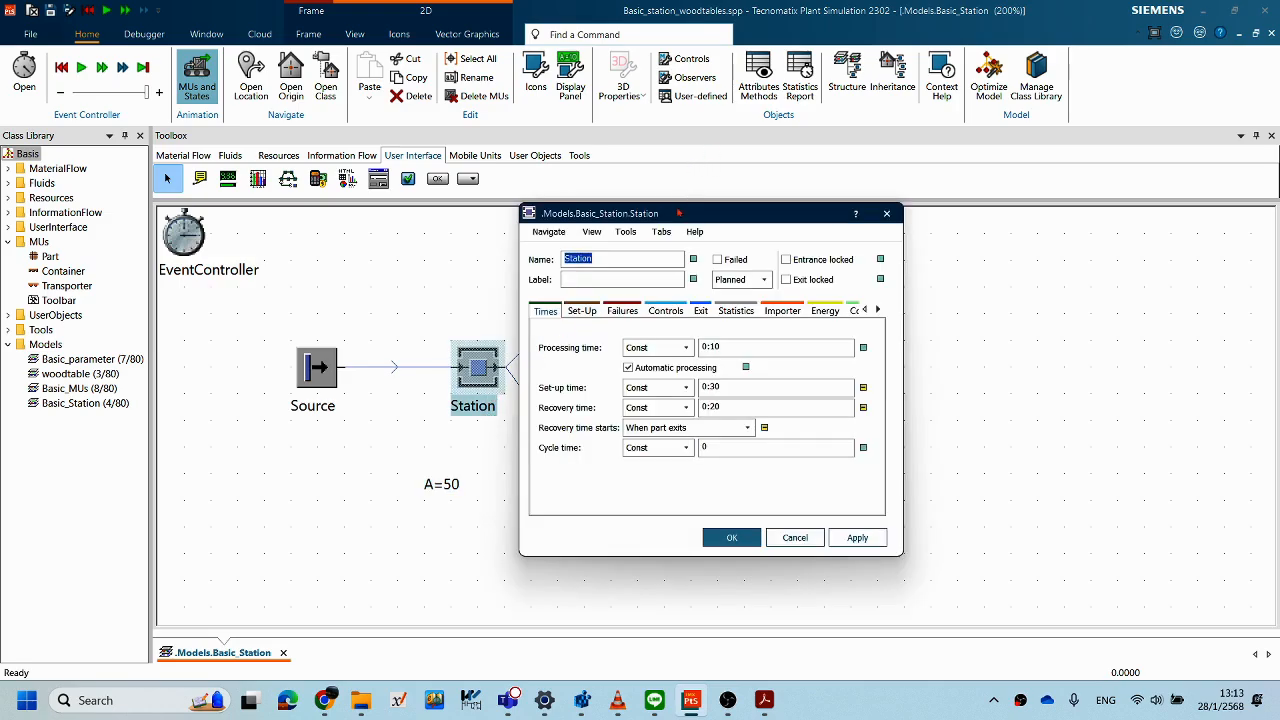
drag(679, 212, 683, 192)
click(625, 291)
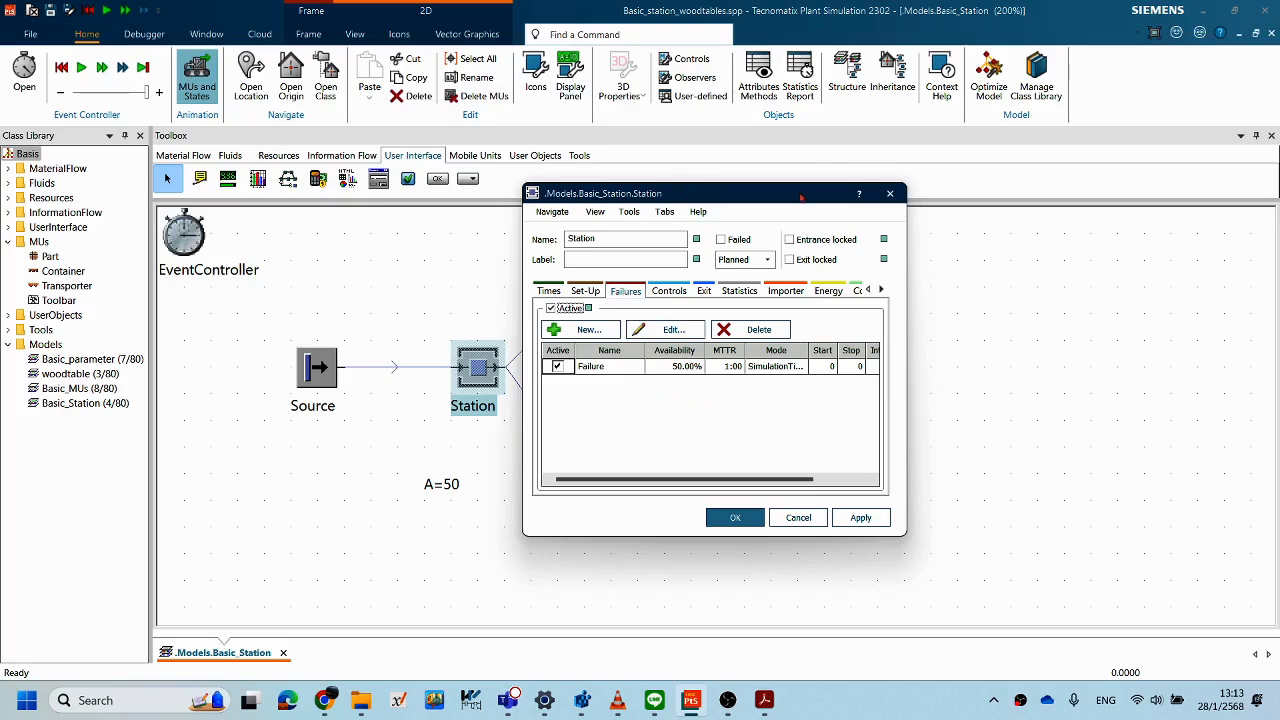
drag(800, 197, 917, 204)
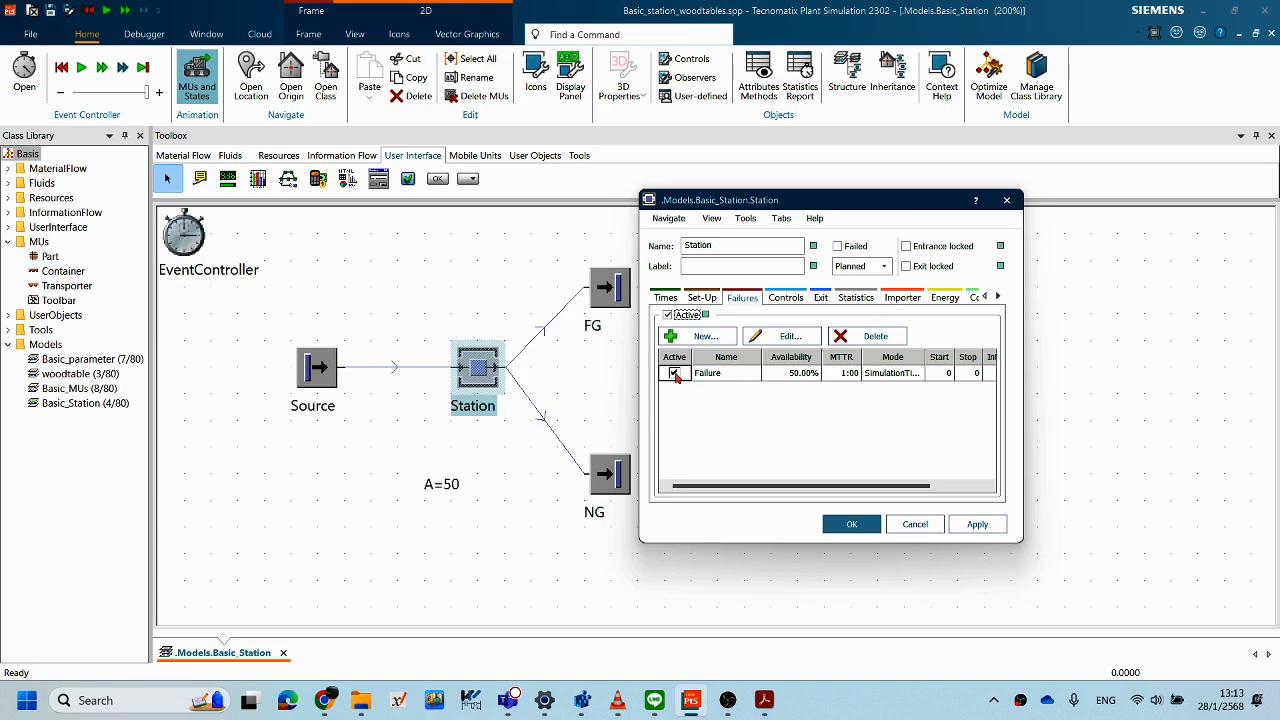
- Set the availability of the Station's failure profile to 95% and accept the Station settings
double_click(789, 378)
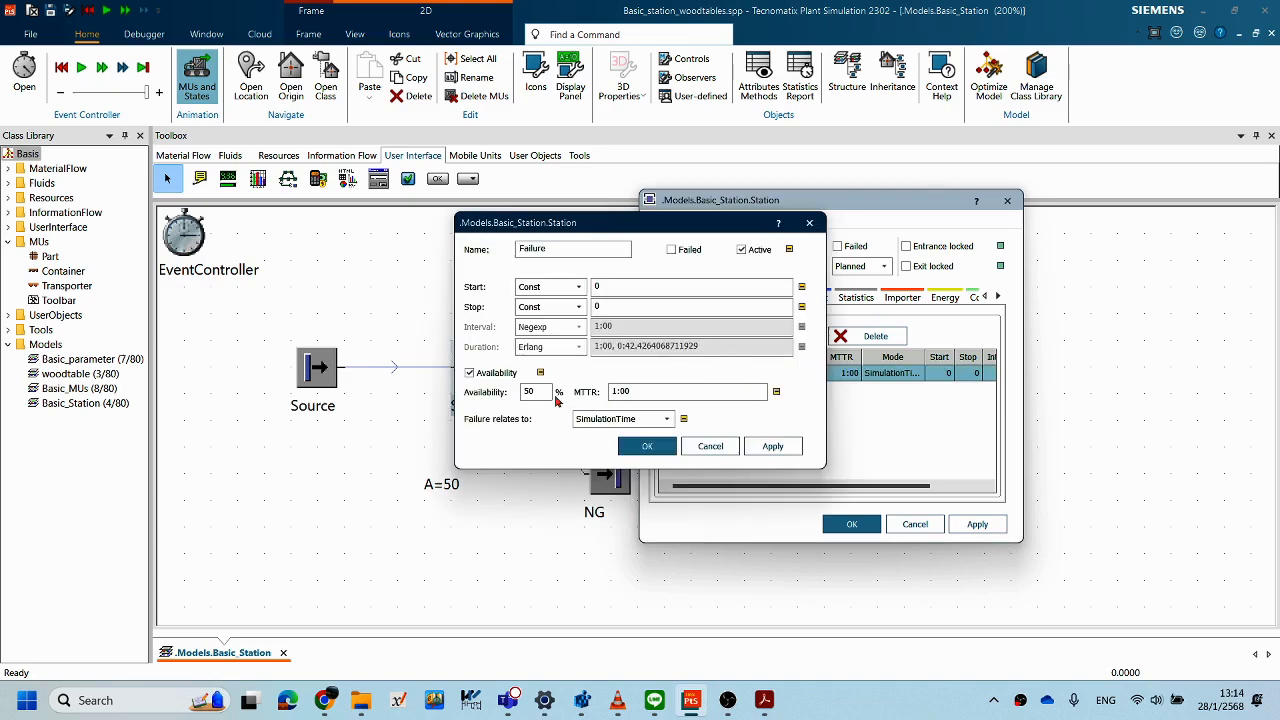
double_click(500, 392)
text(95)
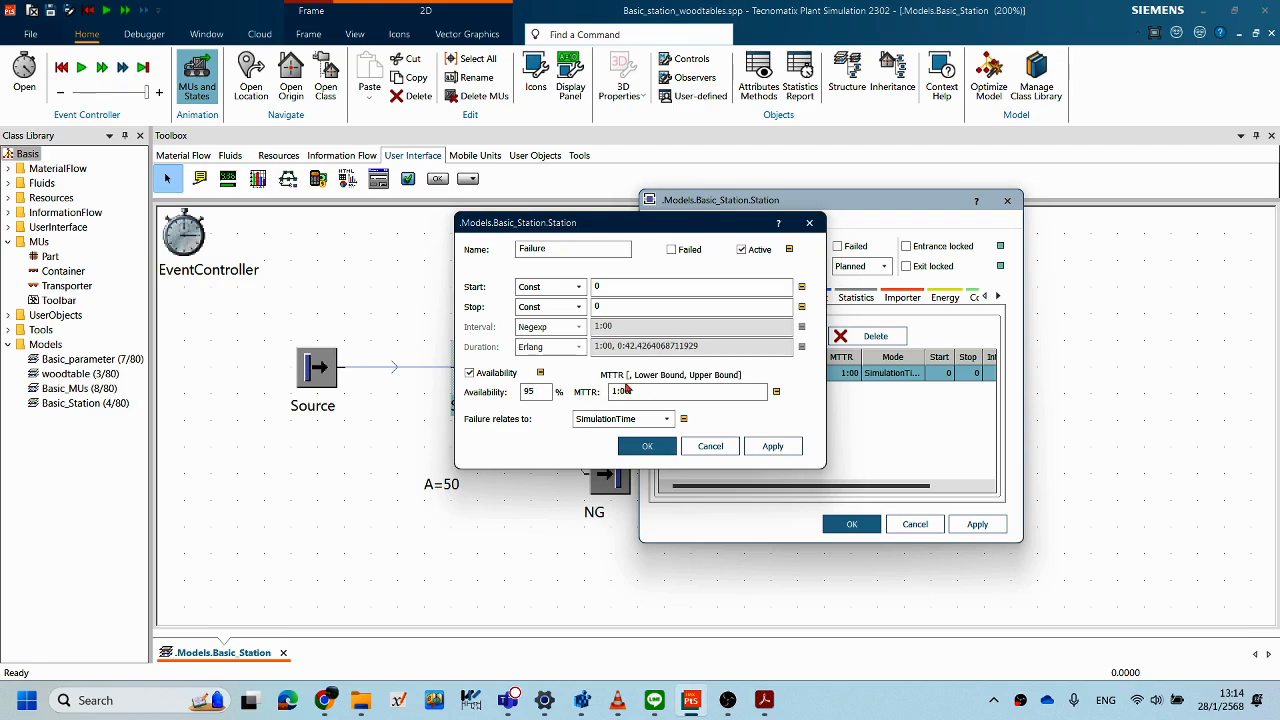
click(640, 390)
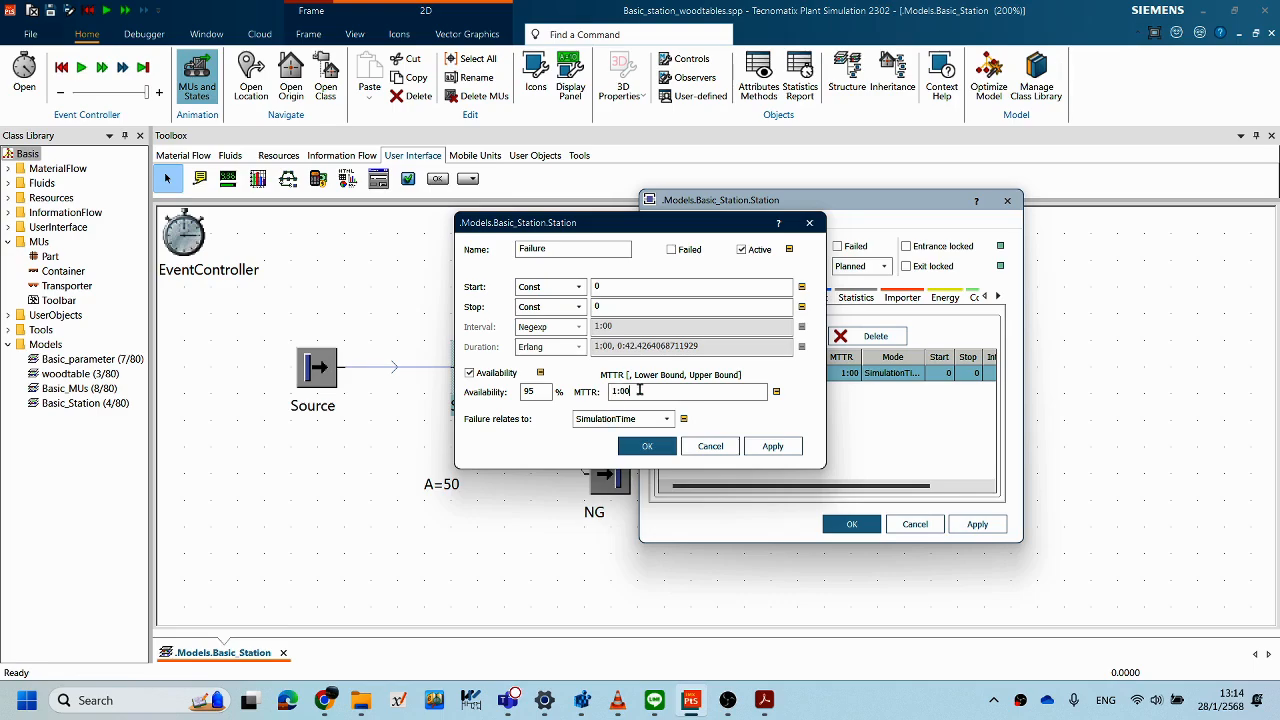
click(650, 445)
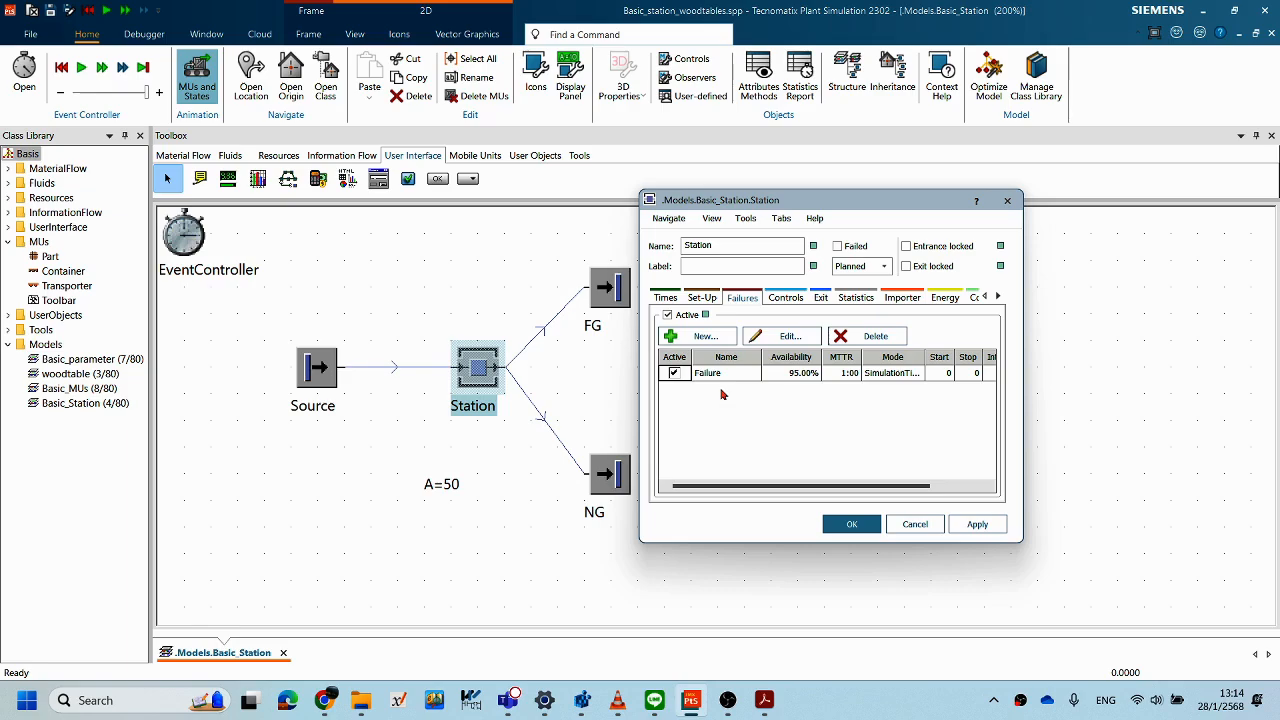
click(976, 525)
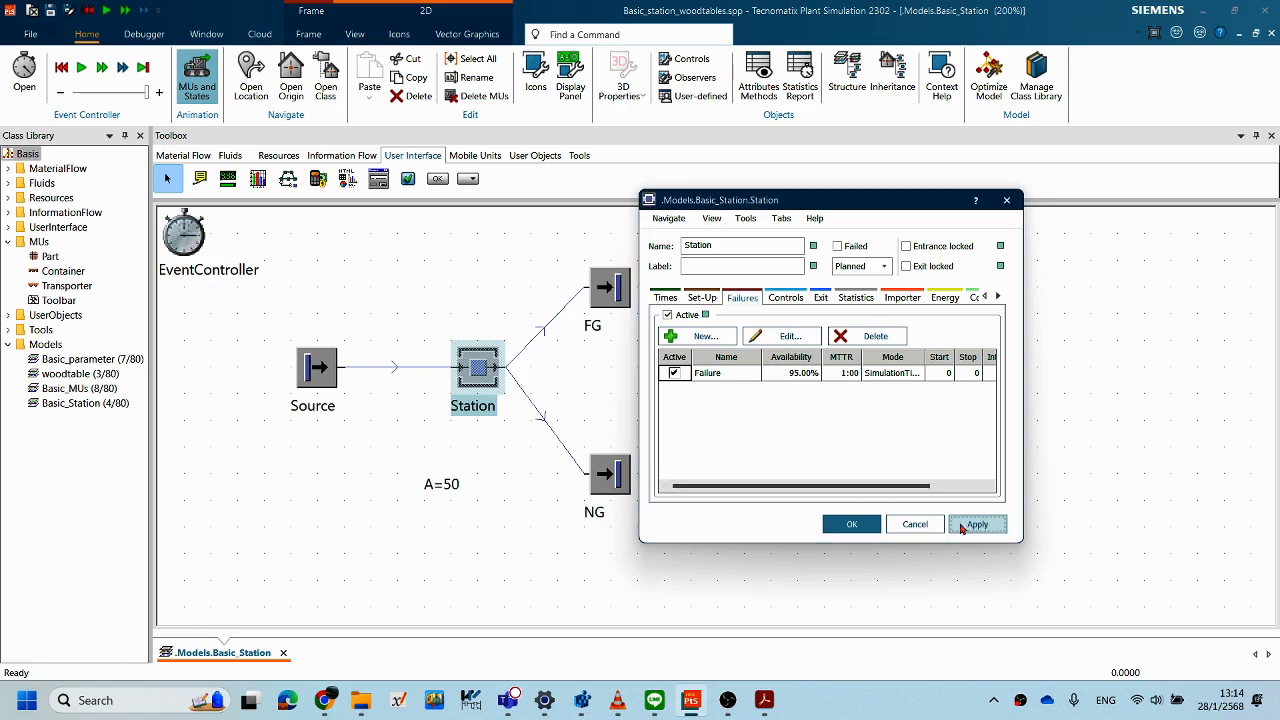
click(851, 533)
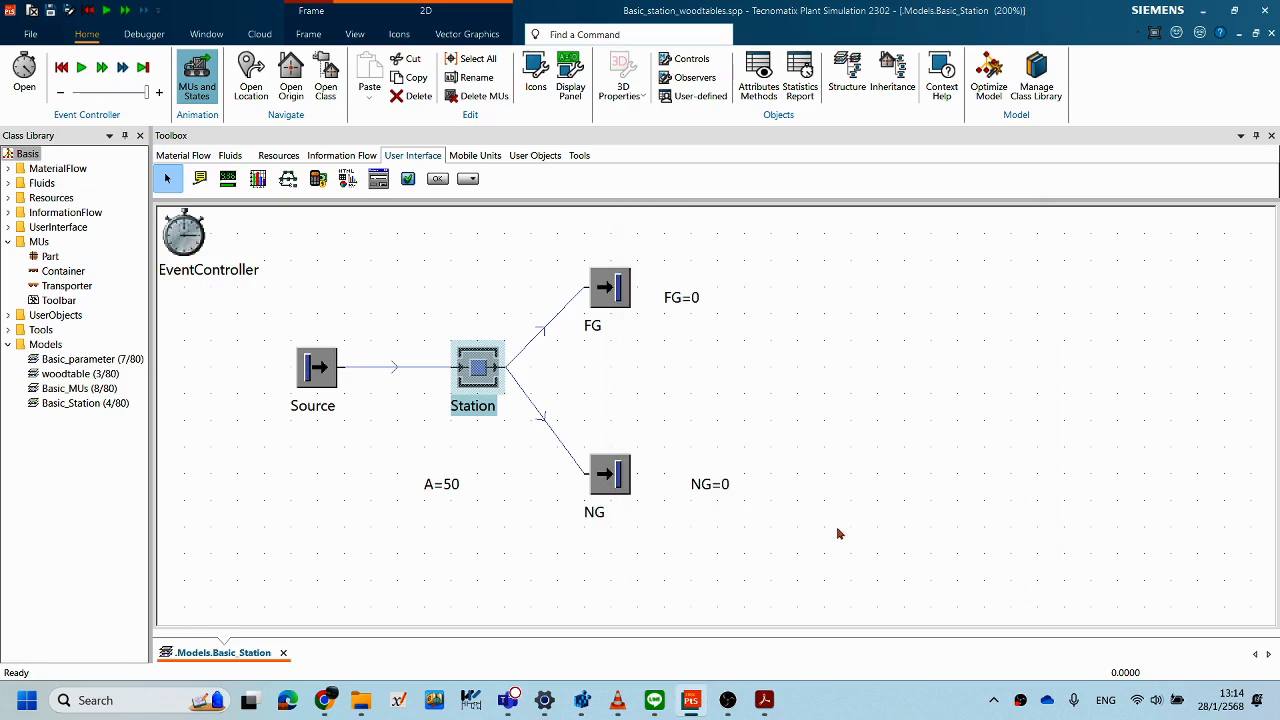
- Reset the simulation, run it through to check display A with the changed availability, and reset it again
right_click(828, 399)
click(837, 375)
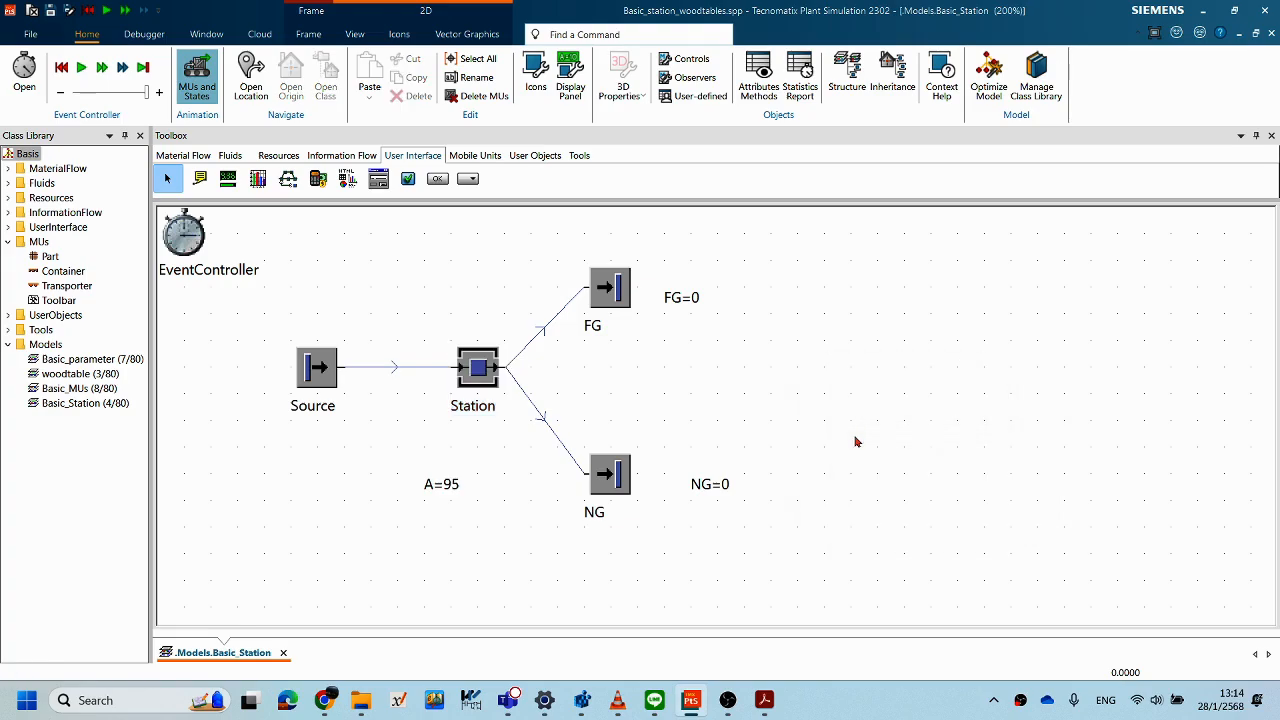
right_click(803, 320)
click(835, 297)
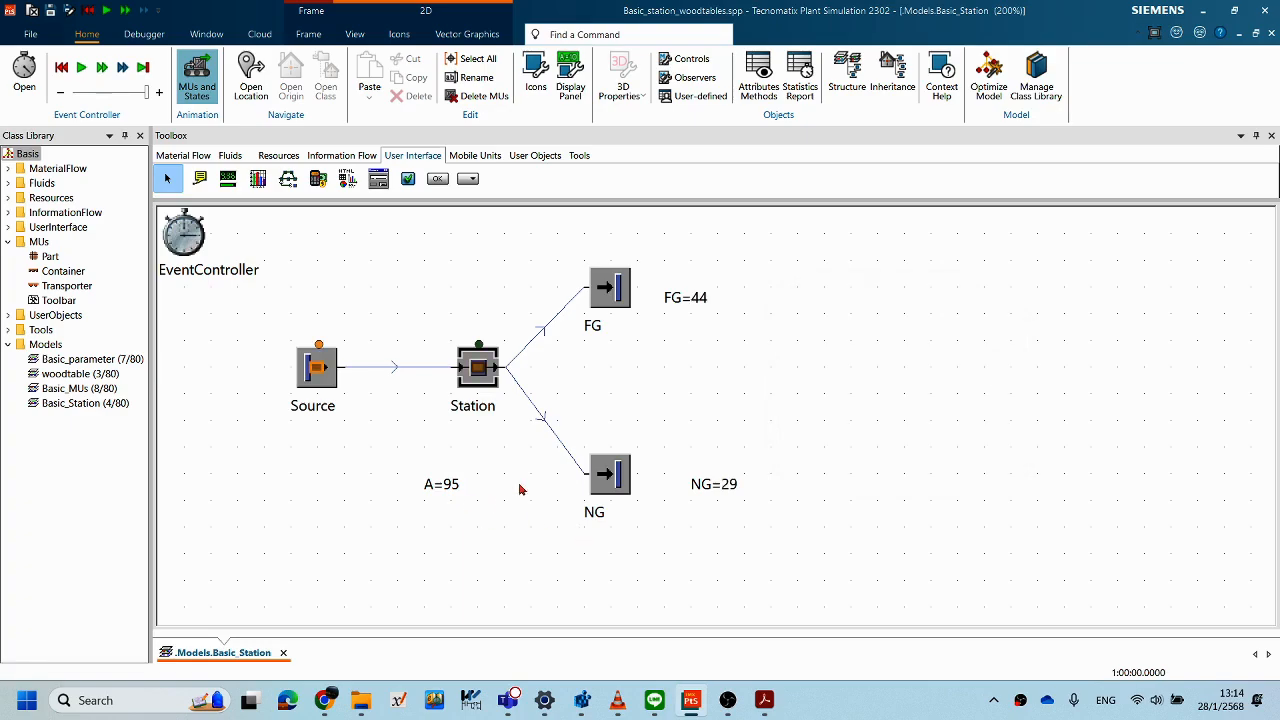
right_click(791, 386)
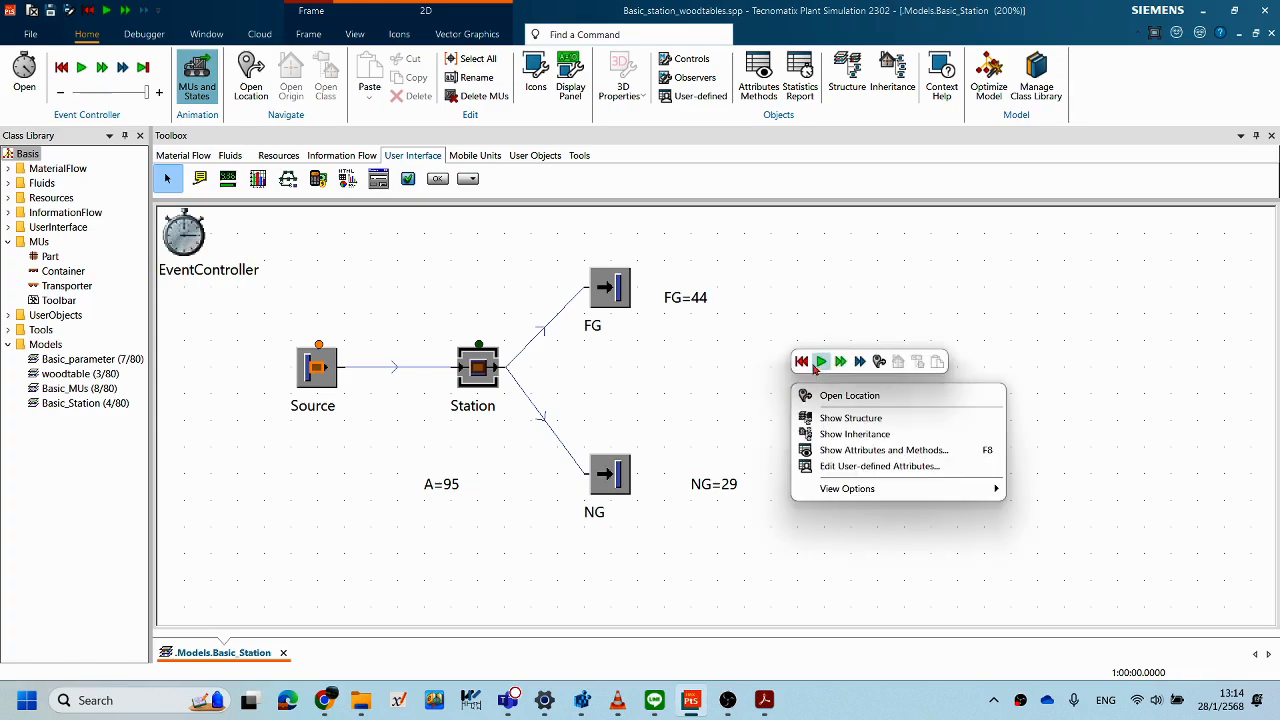
click(802, 362)
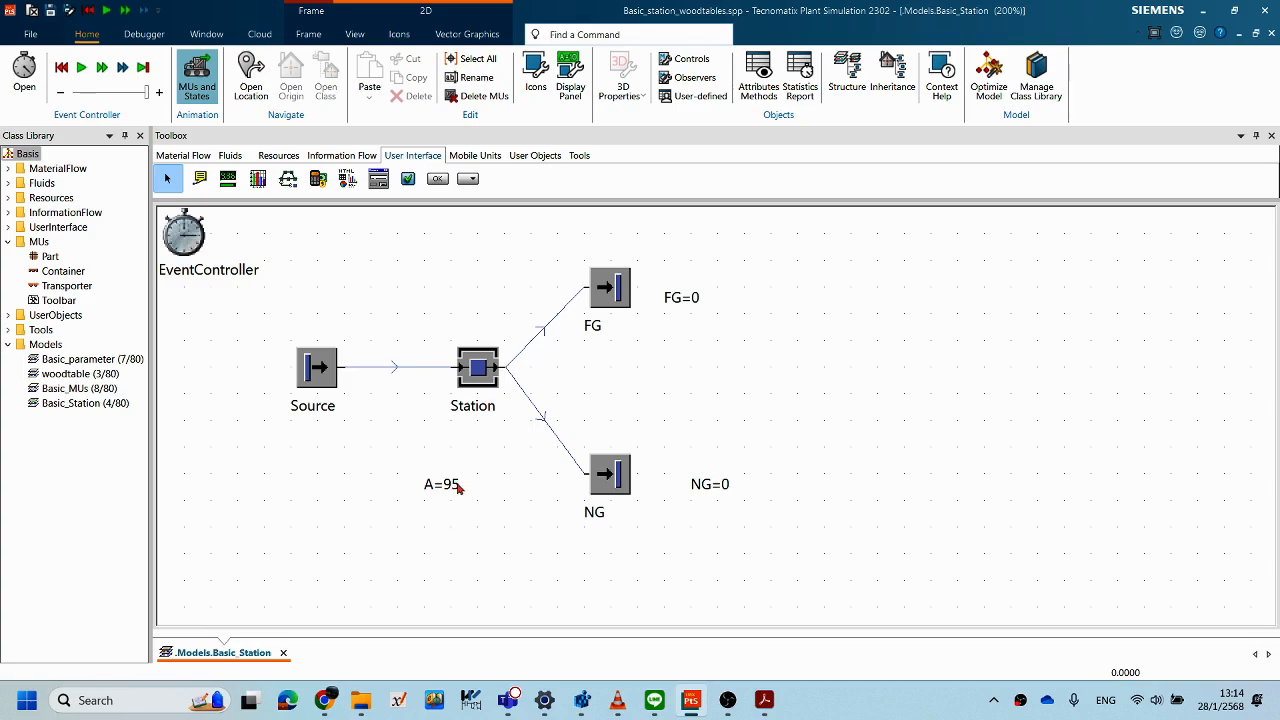
- Extend display A's path to Station.Availability/100 and accept its settings
double_click(491, 390)
click(916, 524)
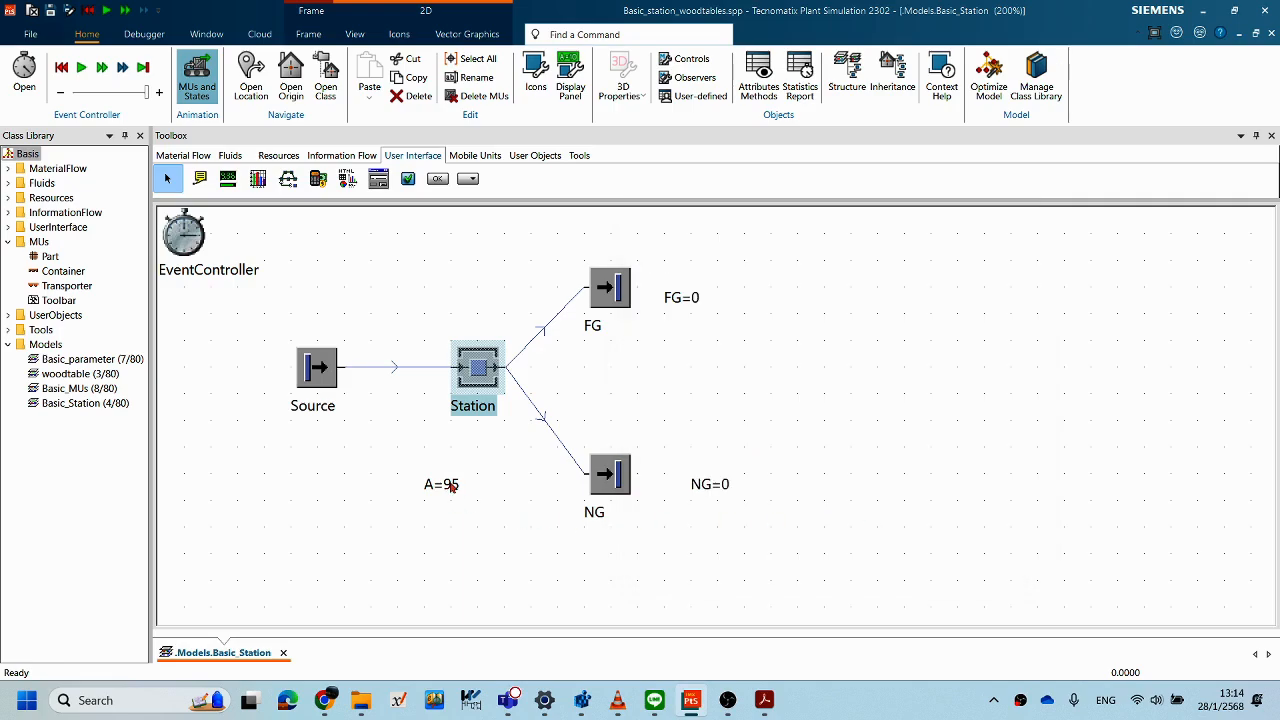
double_click(451, 487)
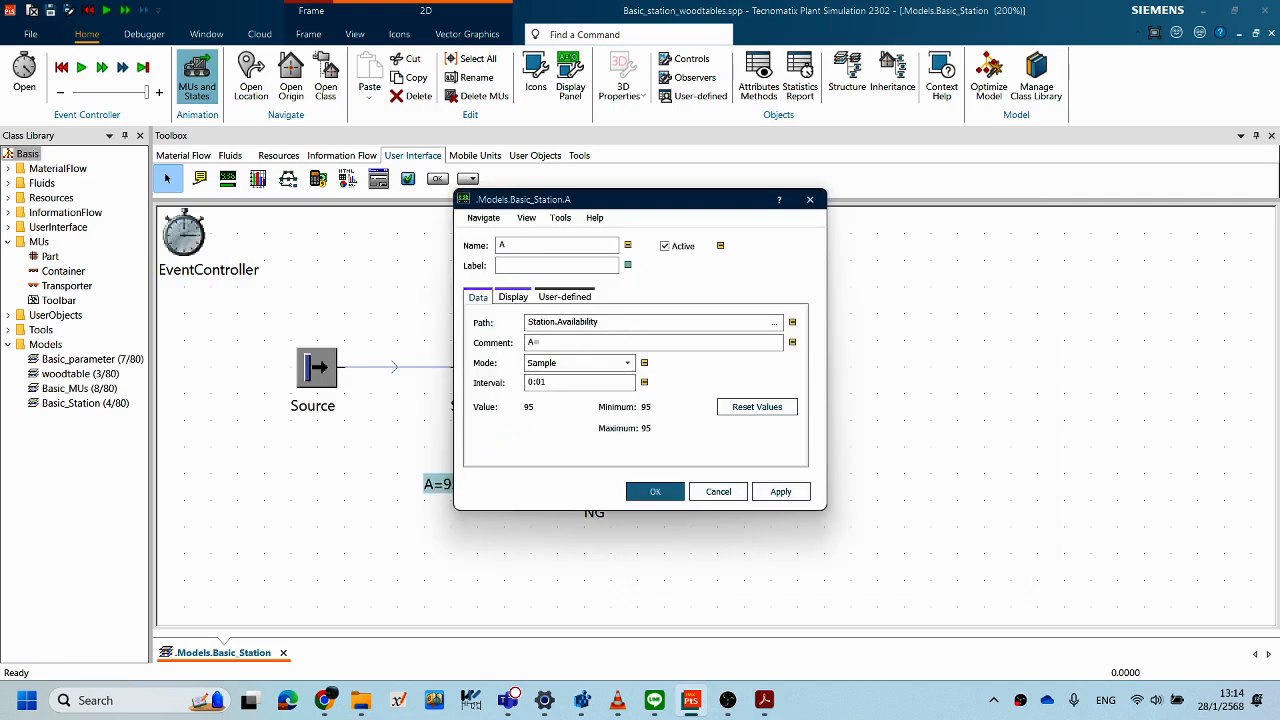
text(/100)
click(780, 490)
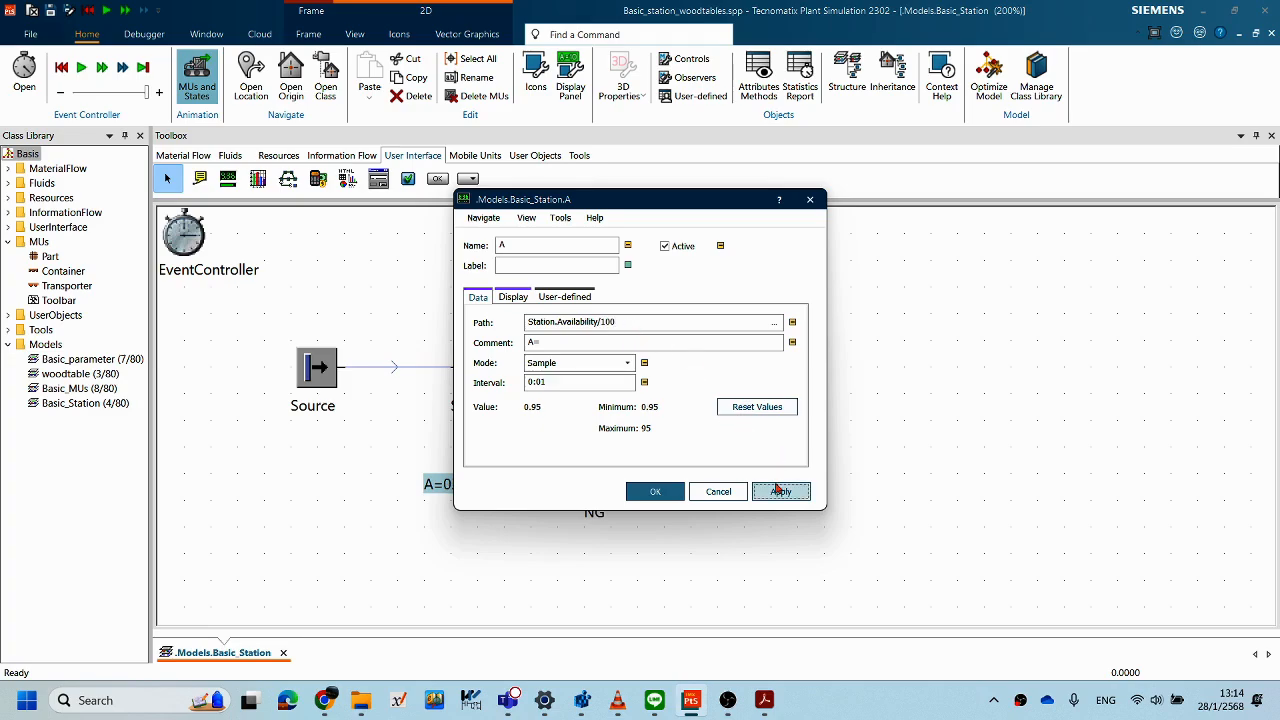
drag(643, 205, 811, 222)
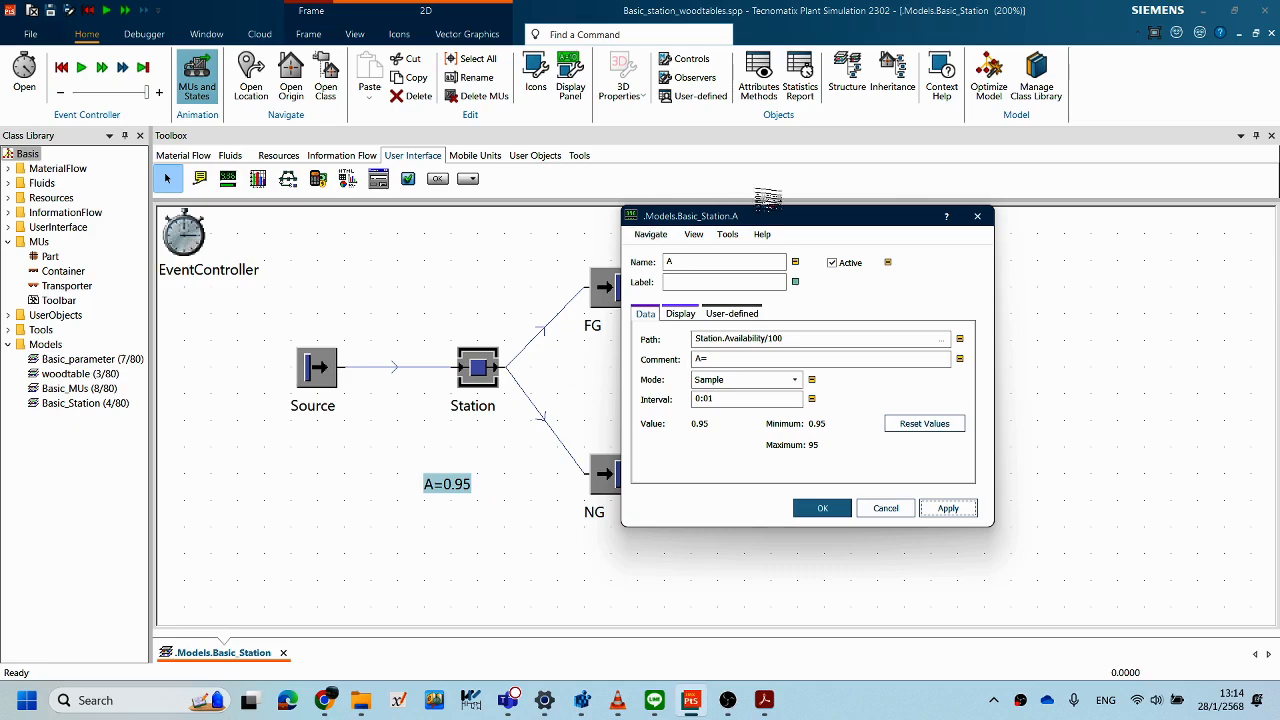
drag(782, 226, 702, 228)
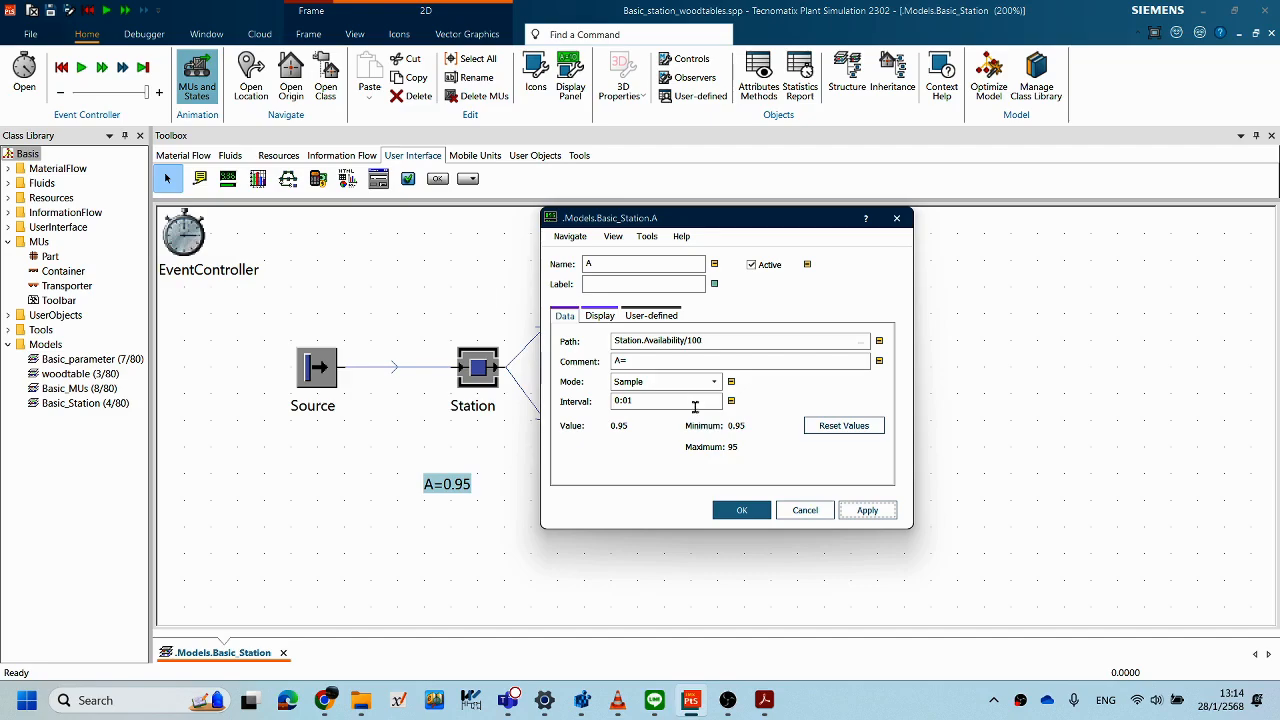
click(742, 511)
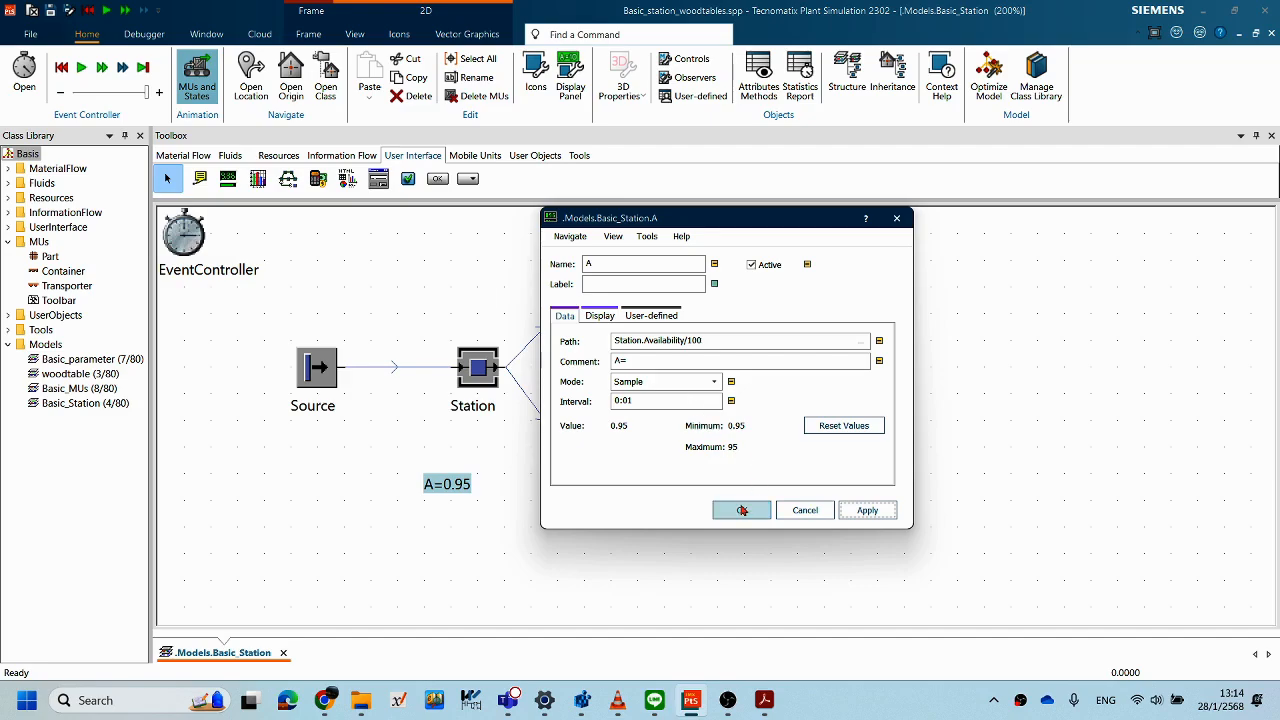
- Move display A closer to the Station and place a new display below it, linked to the Station
drag(452, 483, 452, 458)
click(506, 500)
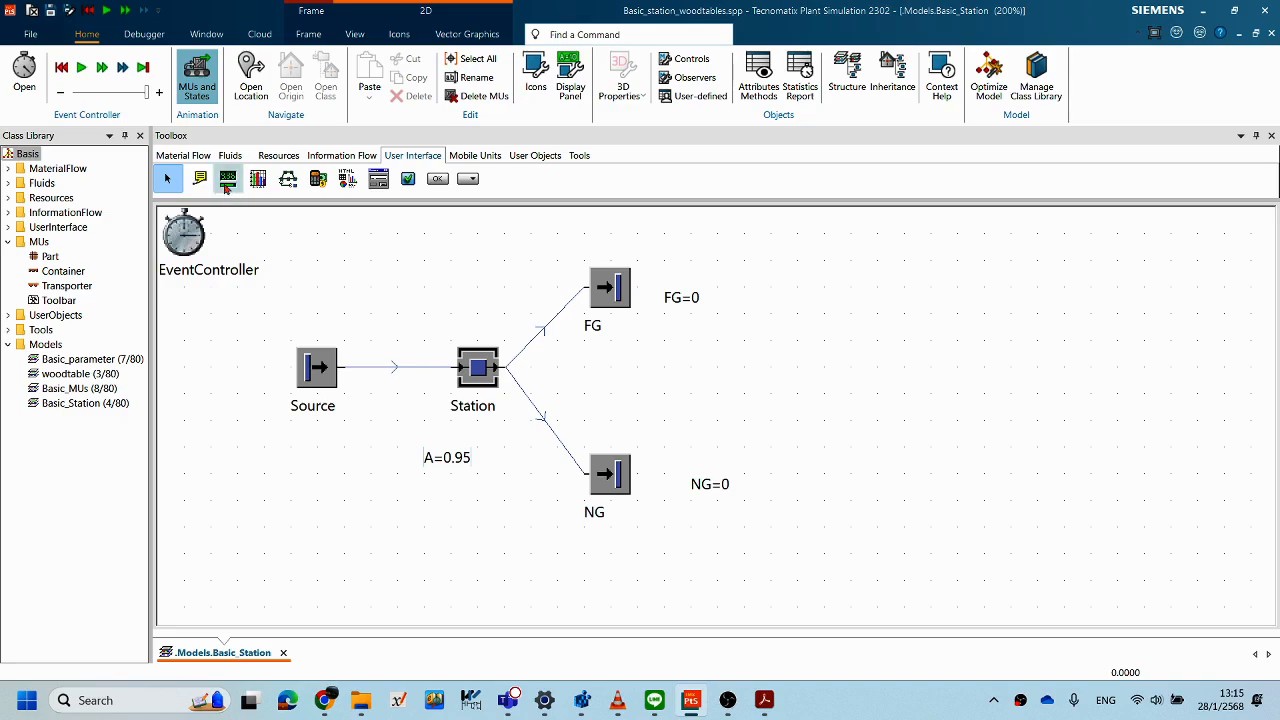
click(448, 507)
click(551, 514)
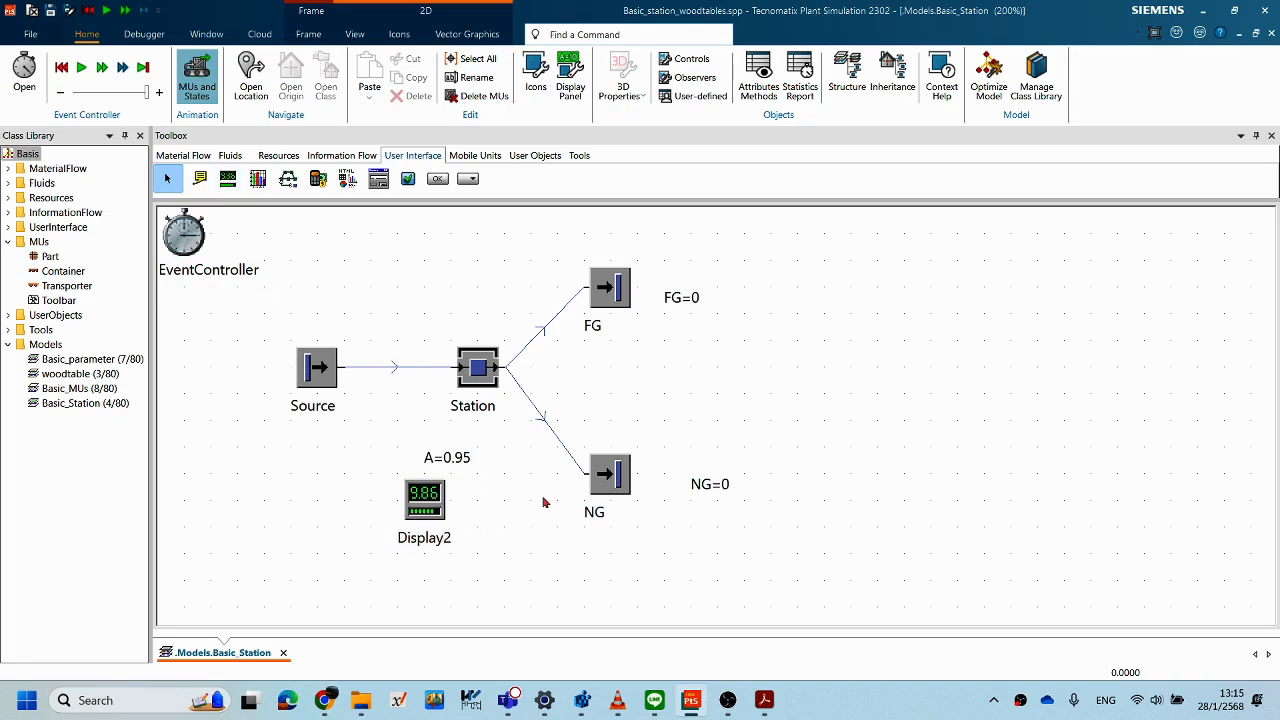
click(484, 377)
drag(482, 376, 429, 510)
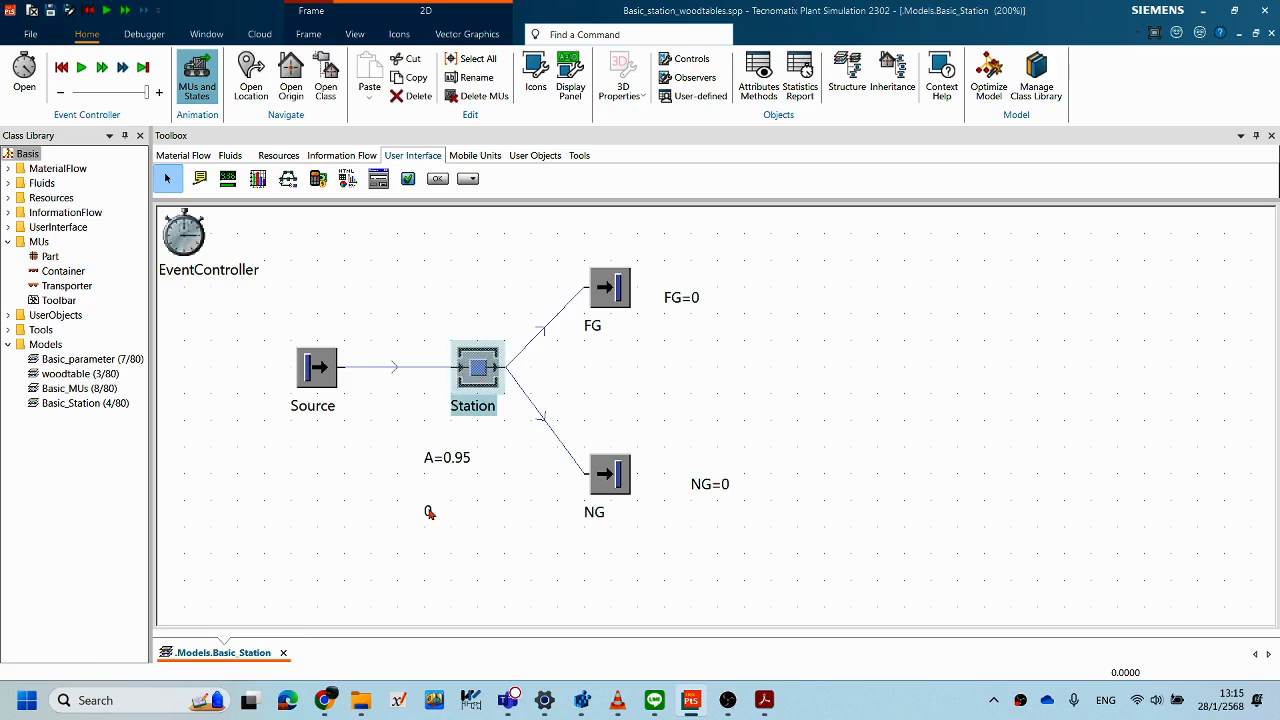
click(442, 516)
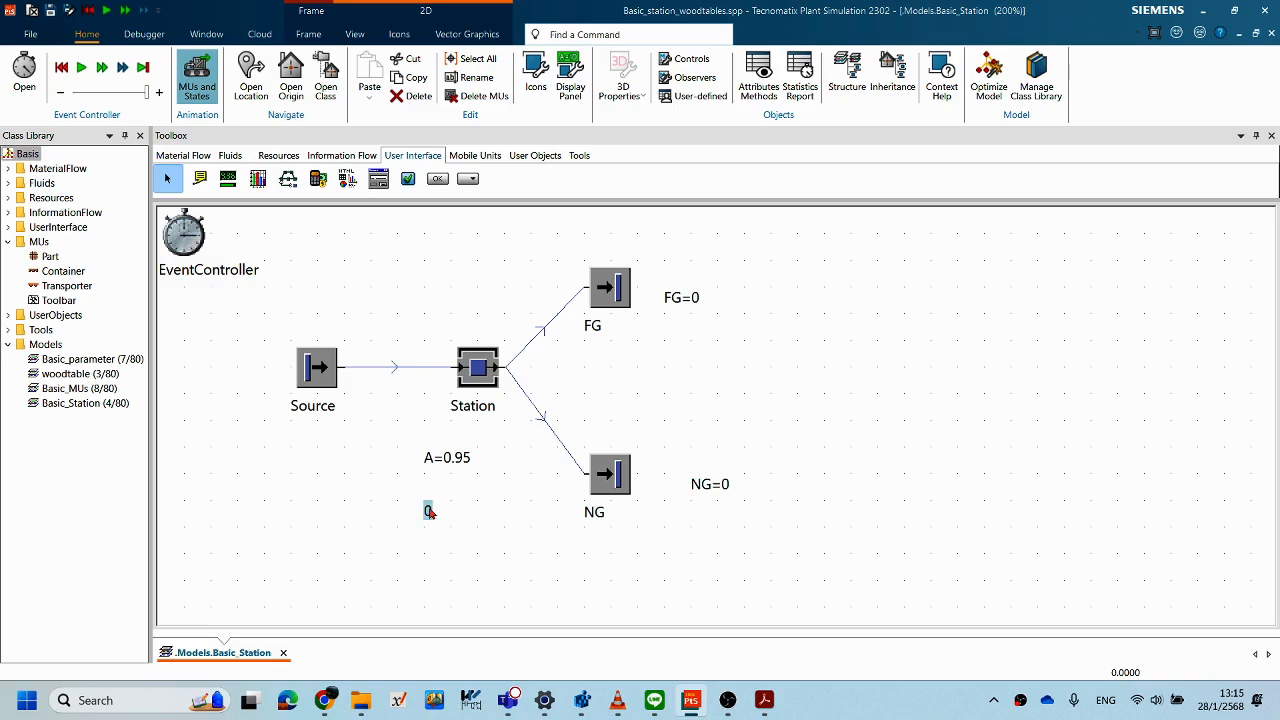
- Rename the new display below display A to P and set its comment to "P="
double_click(428, 511)
drag(571, 244, 430, 247)
text(P)
click(571, 343)
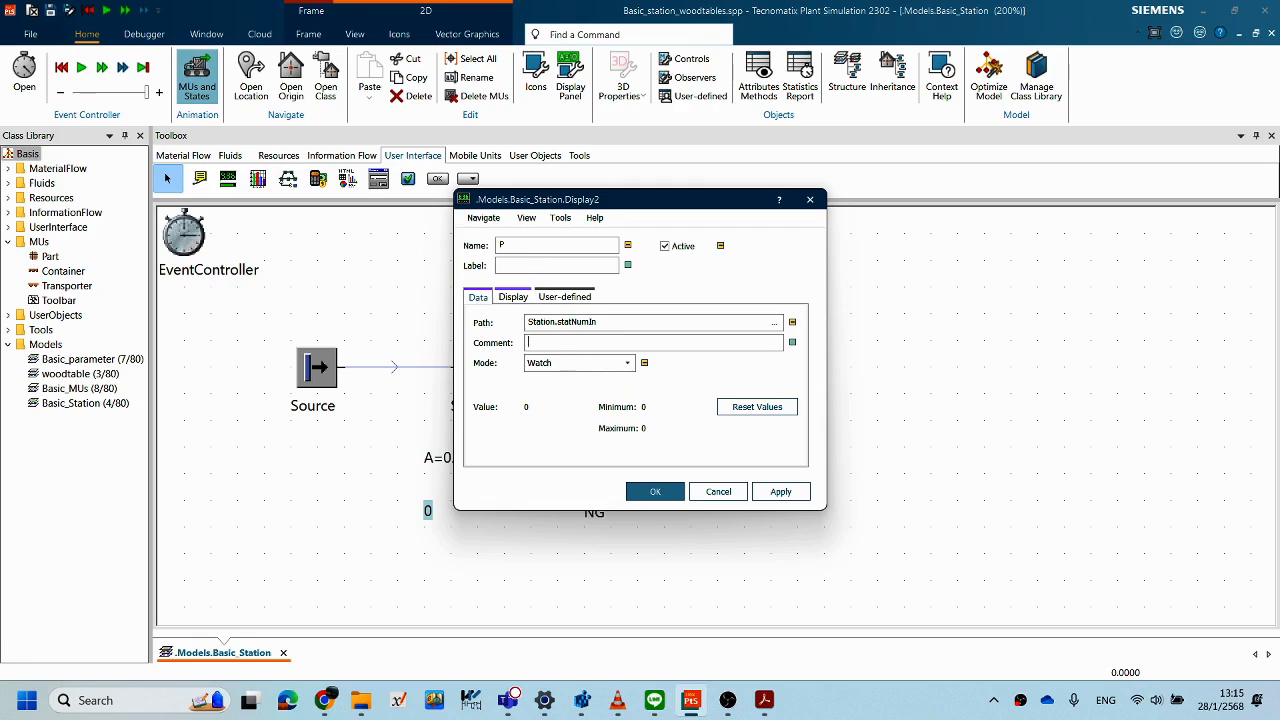
text(P=)
- Change display P's mode to Sample with an interval of 0:01 and apply the settings
click(628, 366)
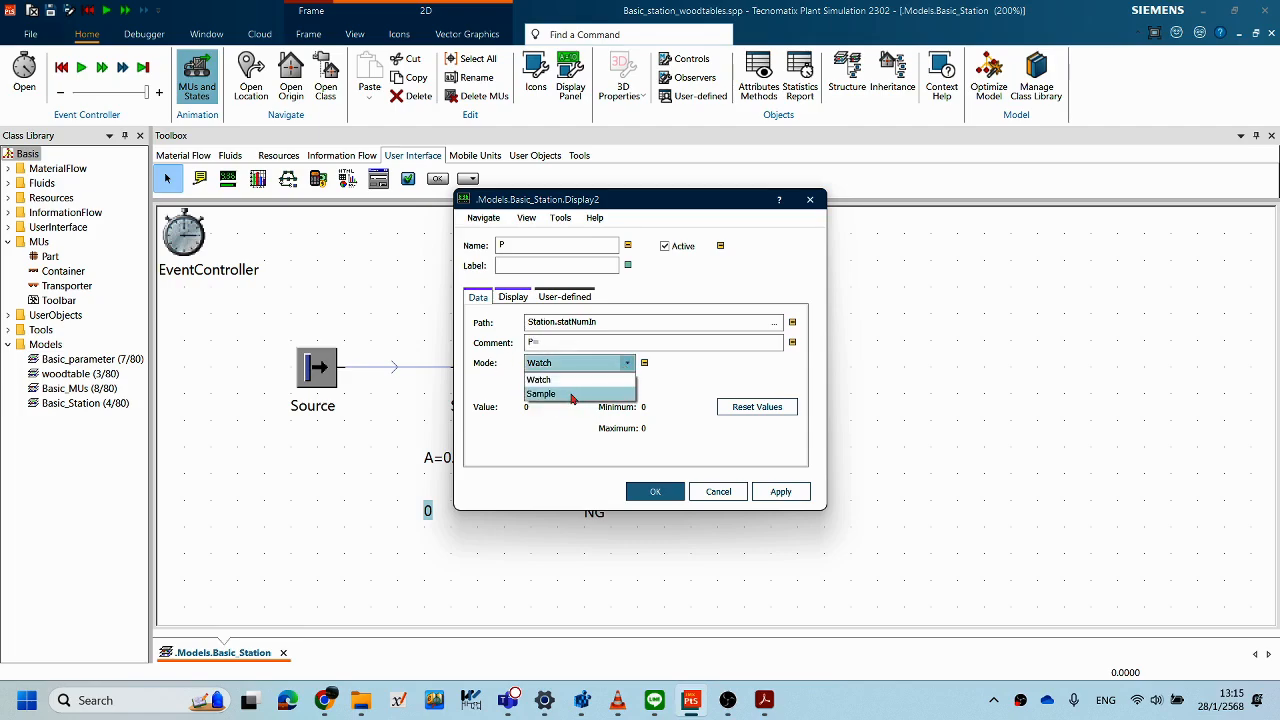
click(572, 395)
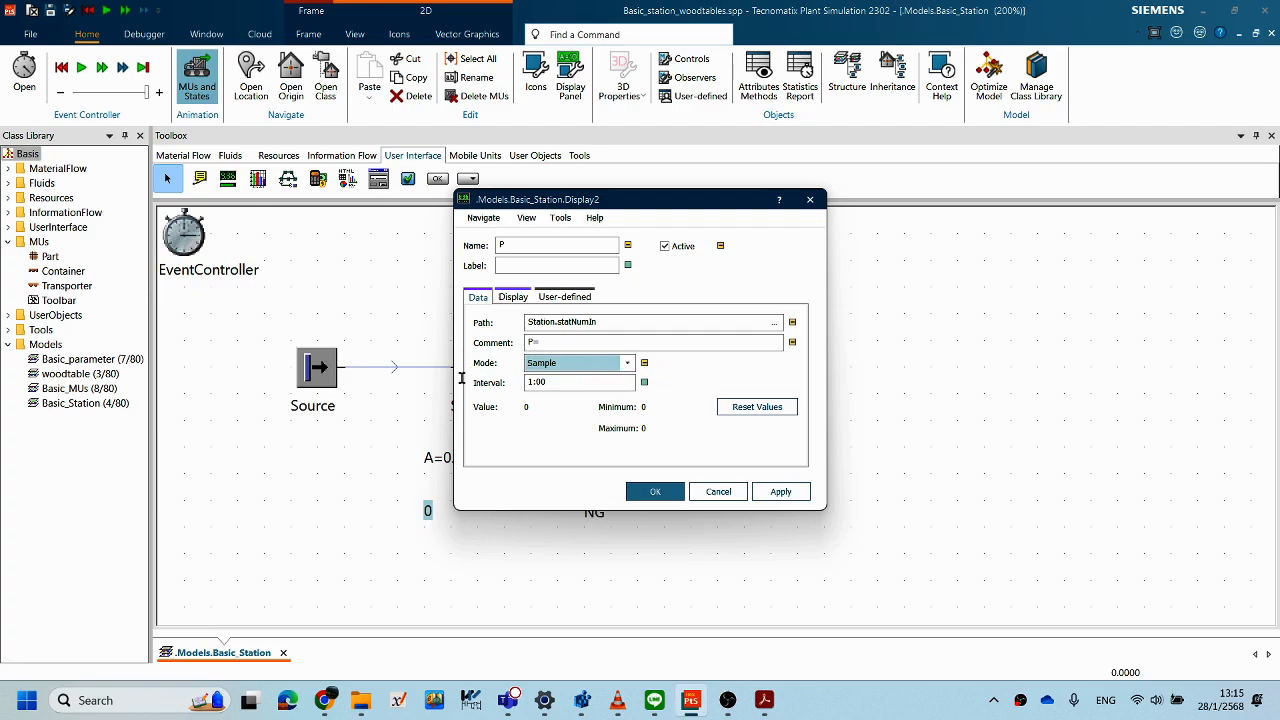
key(Tab)
text(1)
click(773, 491)
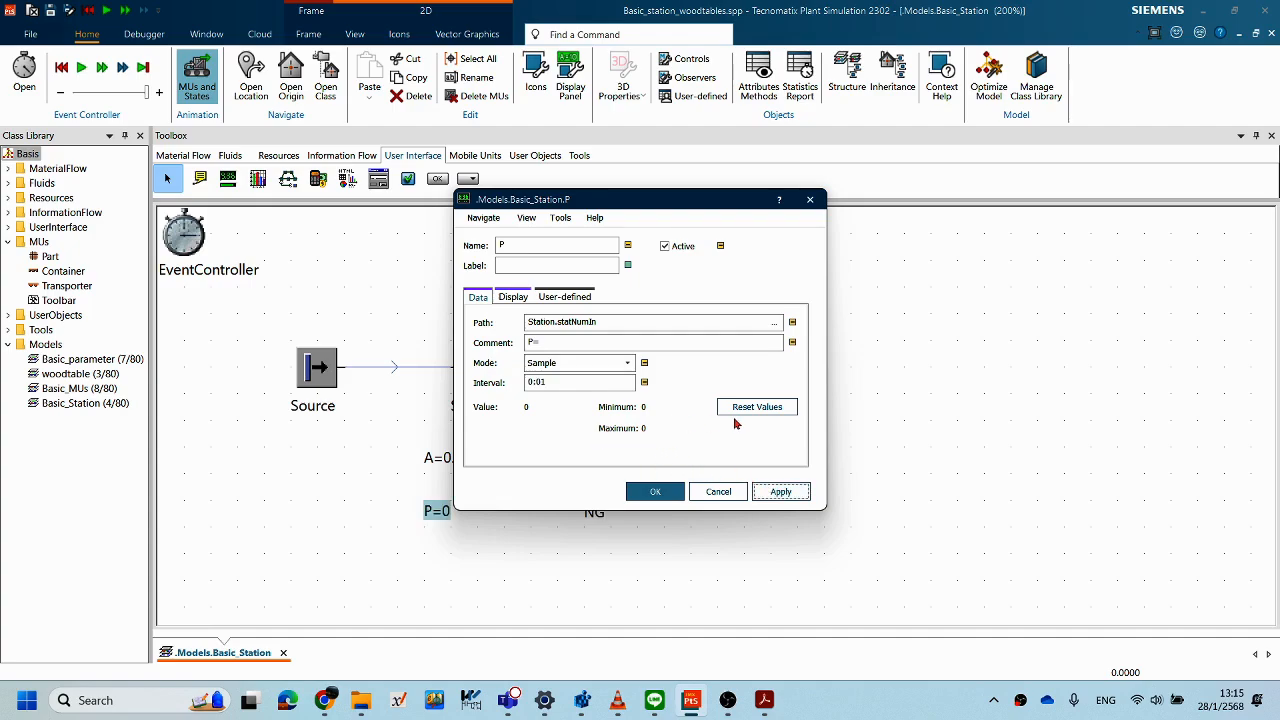
- Look up the formula for P on the OEE slide in Acrobat and return to display P's settings in Plant Simulation
click(595, 322)
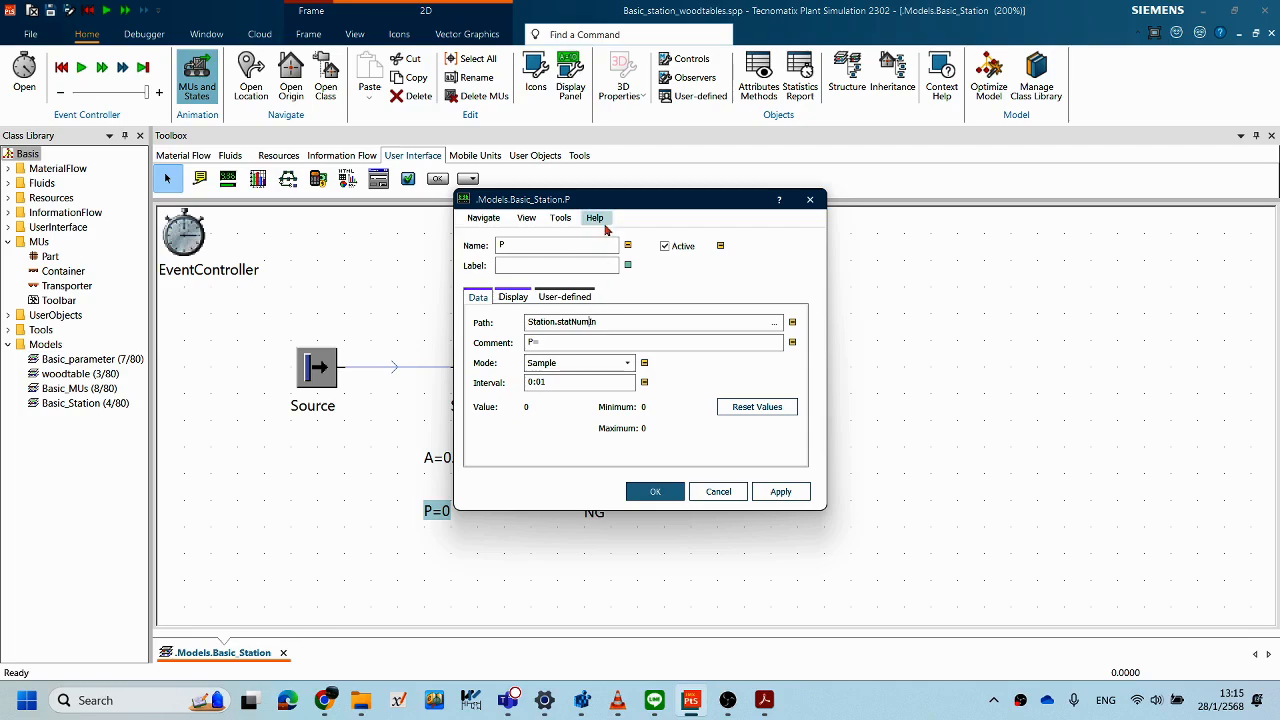
drag(770, 200, 937, 208)
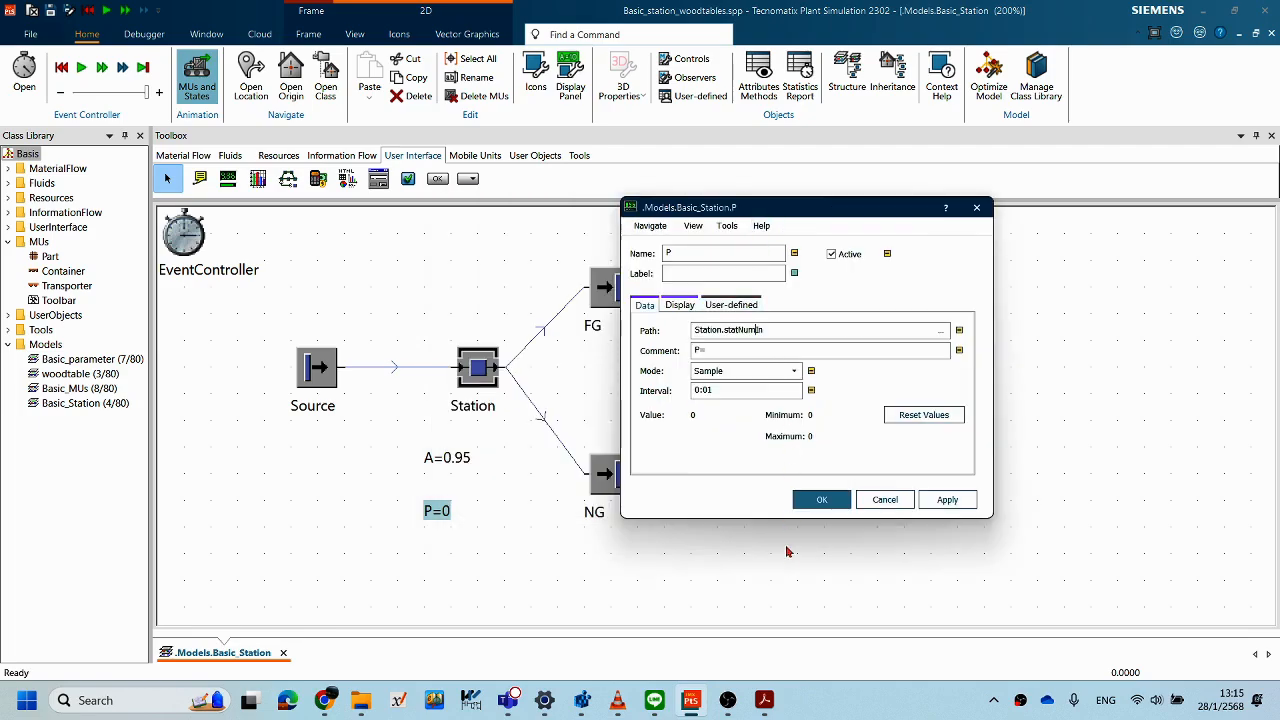
click(764, 702)
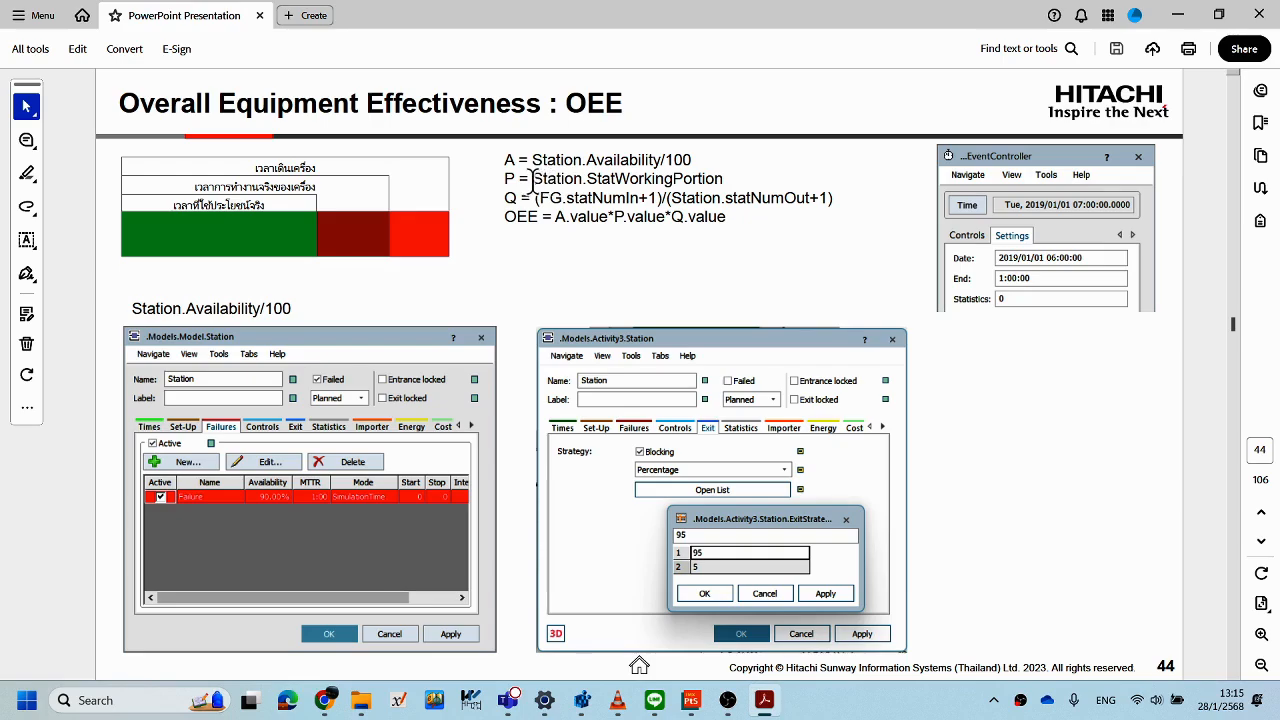
drag(538, 178, 724, 178)
click(745, 248)
mouse_move(762, 706)
click(706, 631)
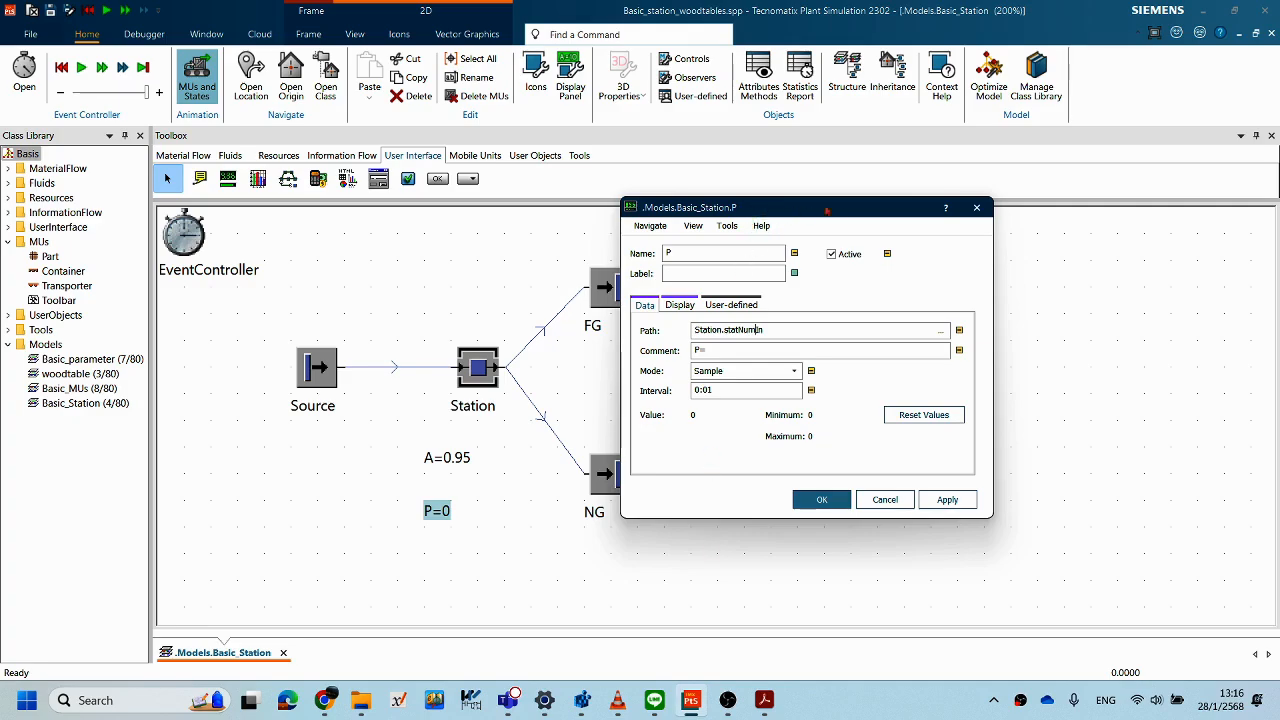
- Set display P's path to Station.StatWorkingPortion, chosen from the Station's attributes and methods, and accept the settings
drag(758, 209, 844, 213)
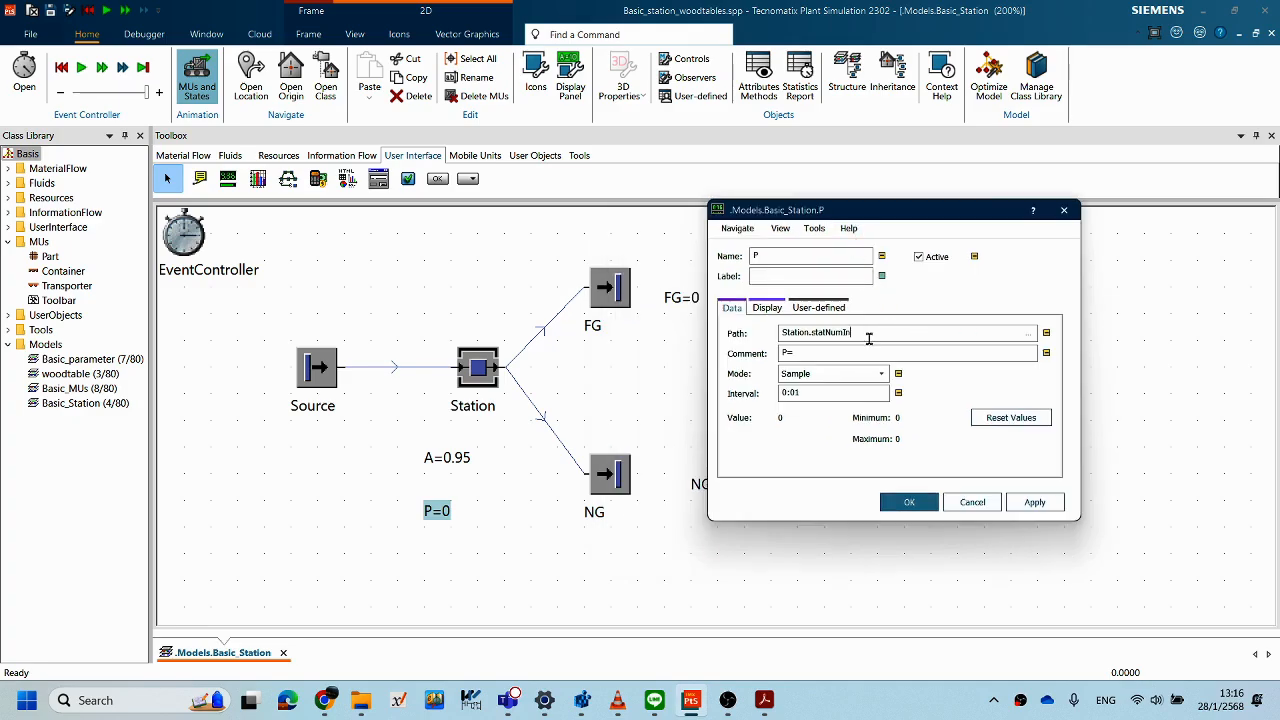
click(1028, 334)
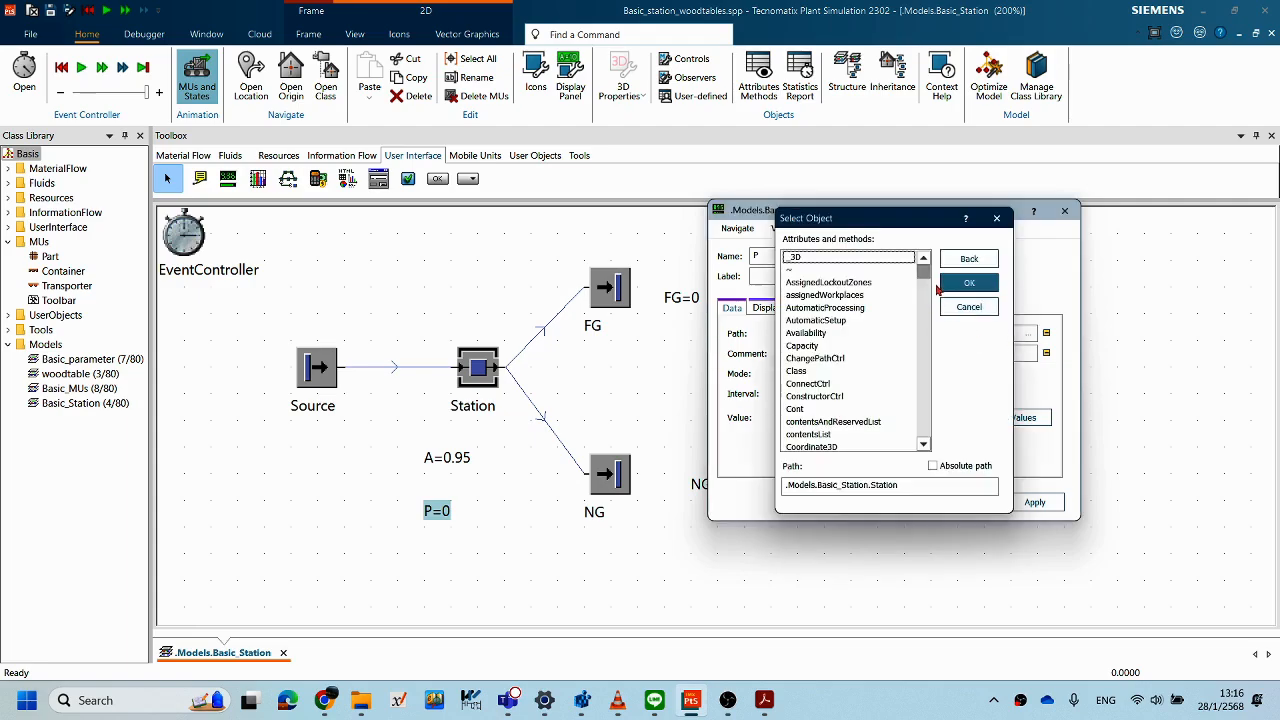
scroll(928, 280, down, 20)
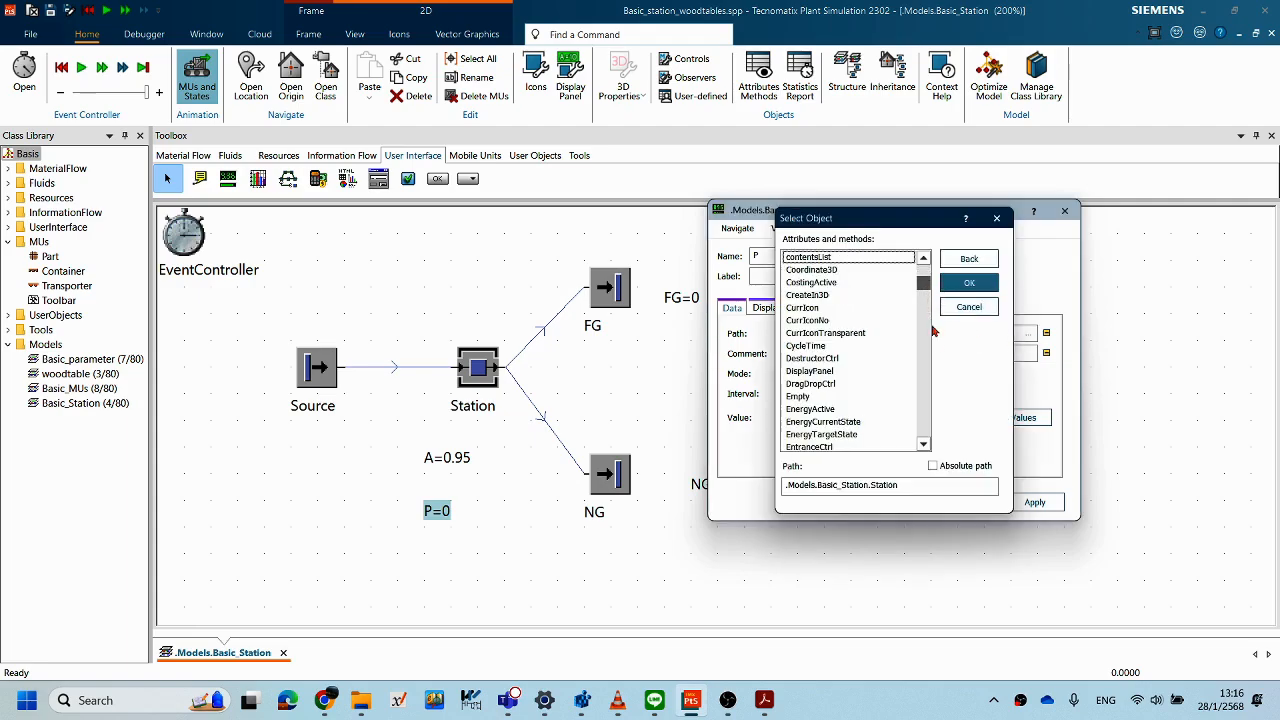
scroll(936, 434, down, 3)
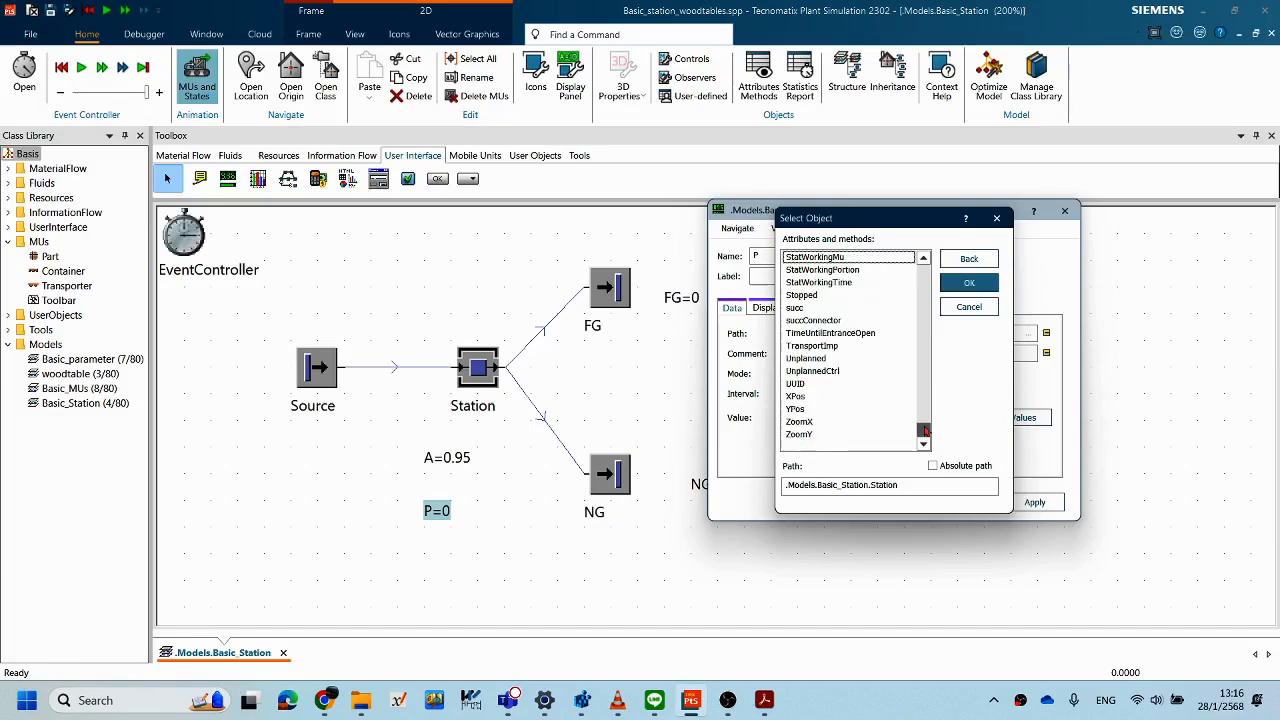
scroll(926, 430, up, 2)
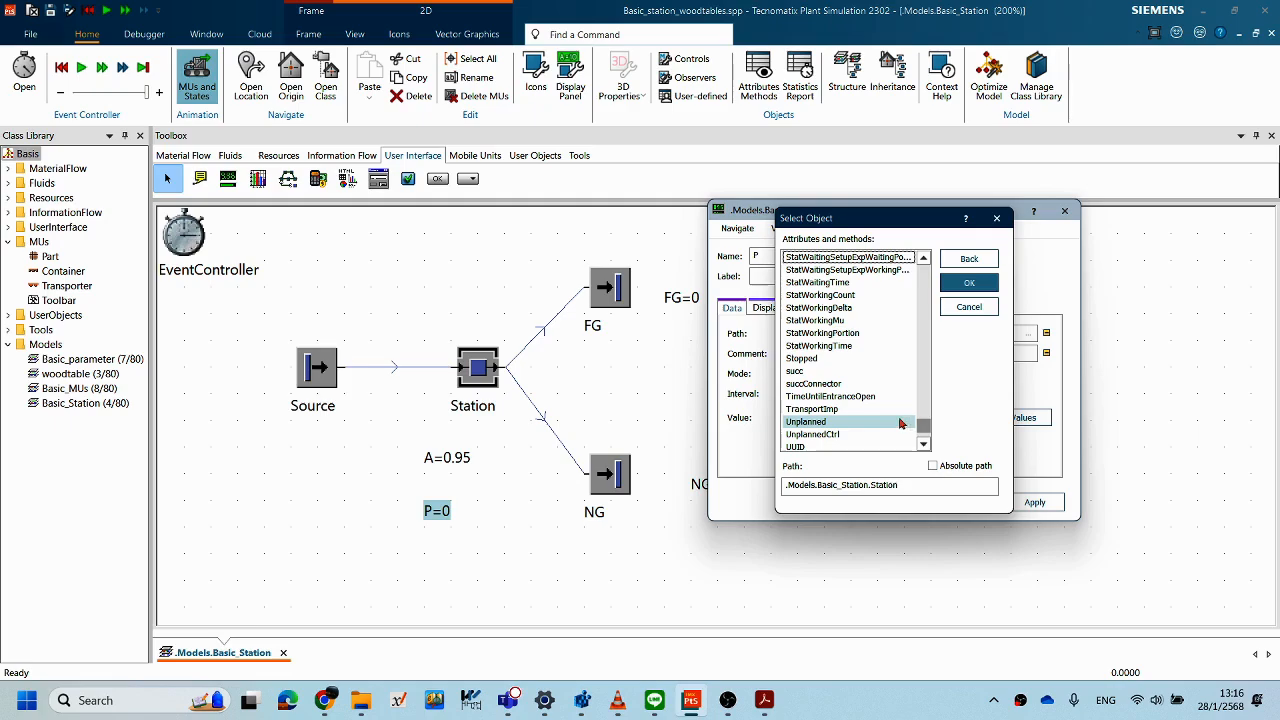
scroll(900, 415, up, 1)
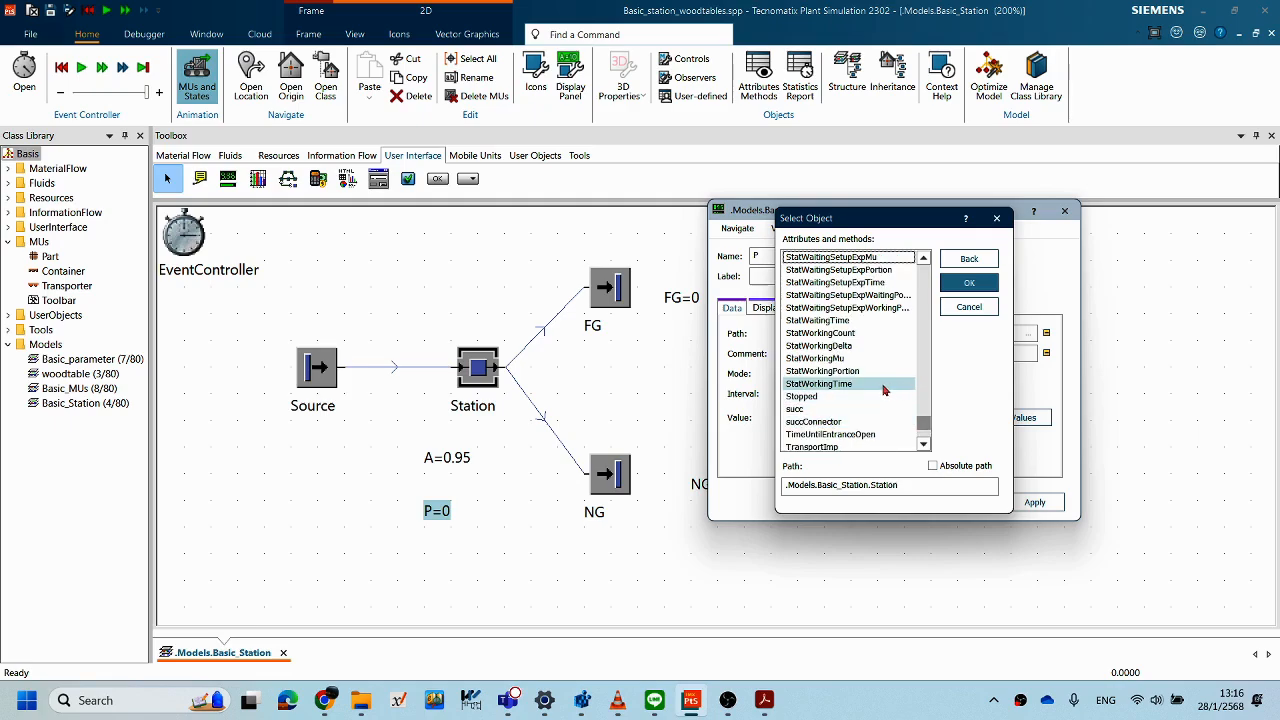
click(805, 375)
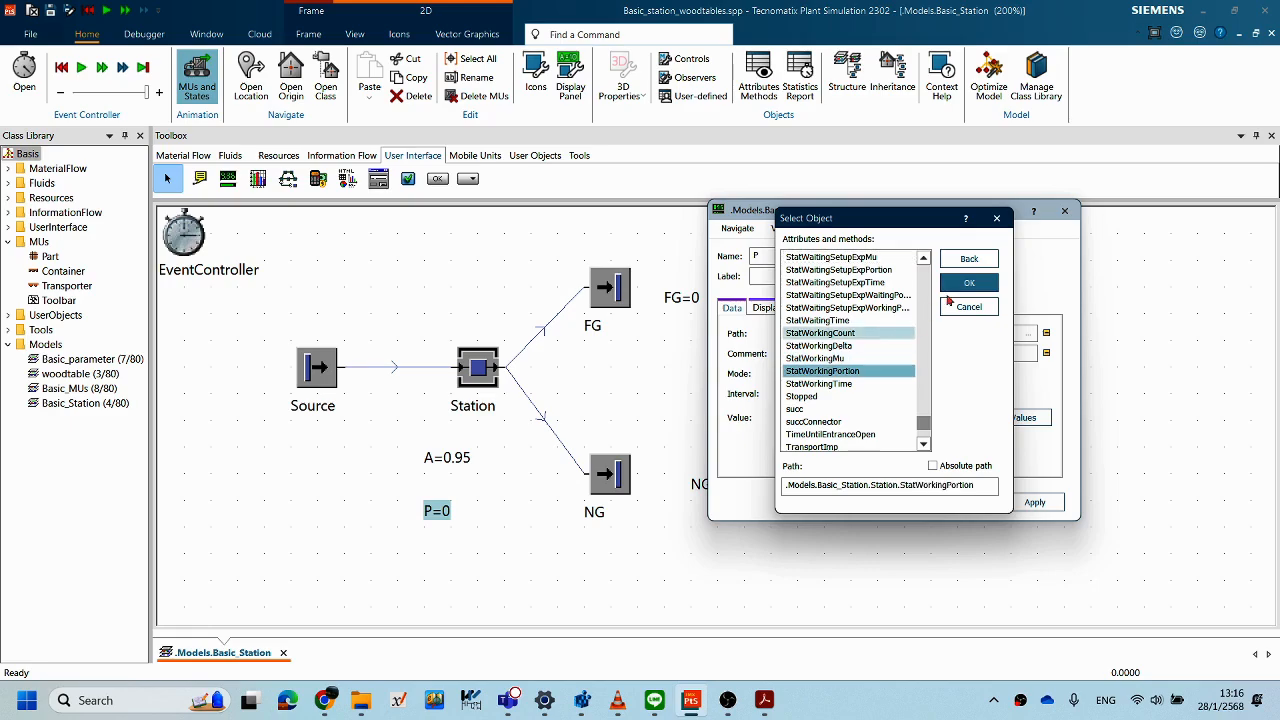
click(968, 284)
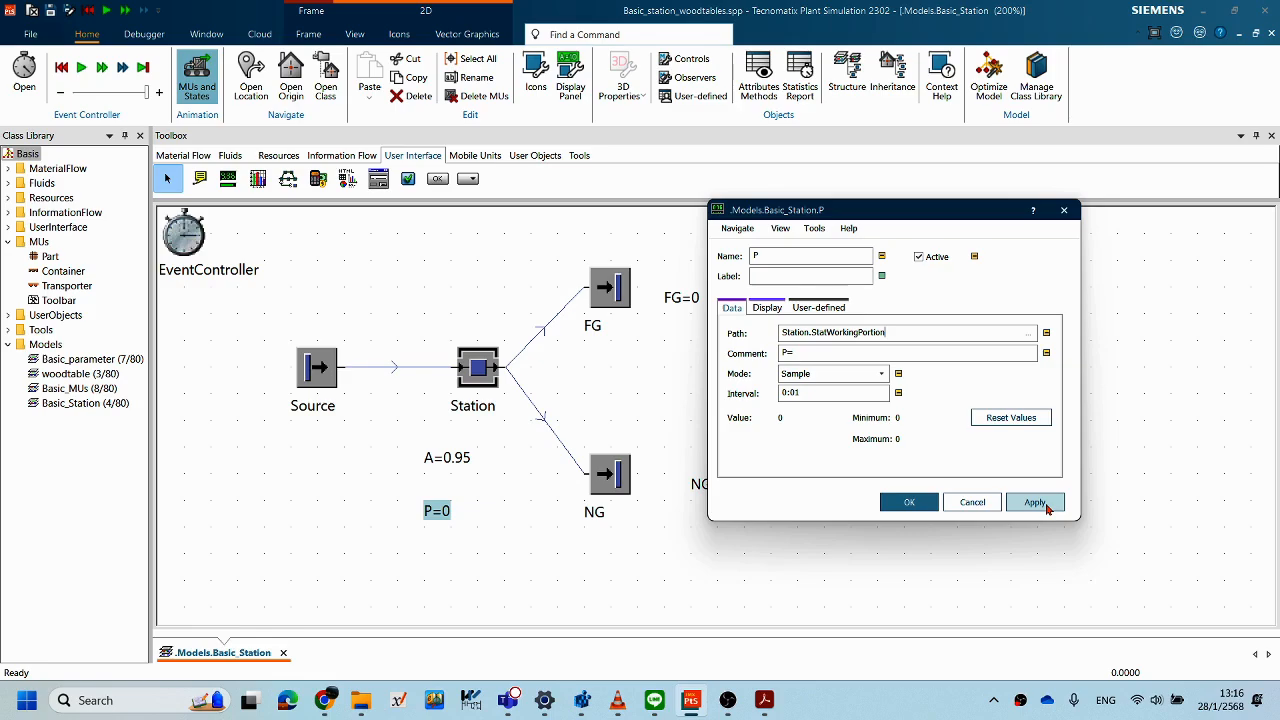
click(908, 502)
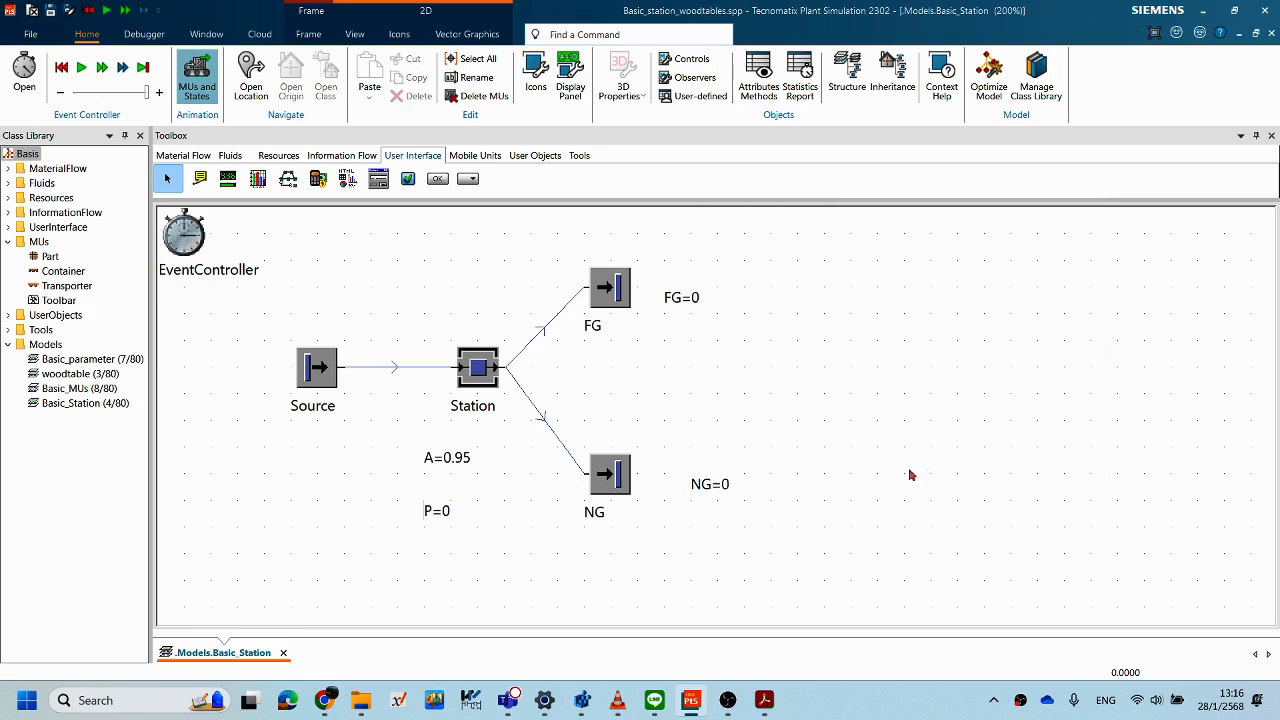
- Reset the simulation and run it to check the value of display P
right_click(785, 377)
click(791, 359)
right_click(814, 306)
click(836, 286)
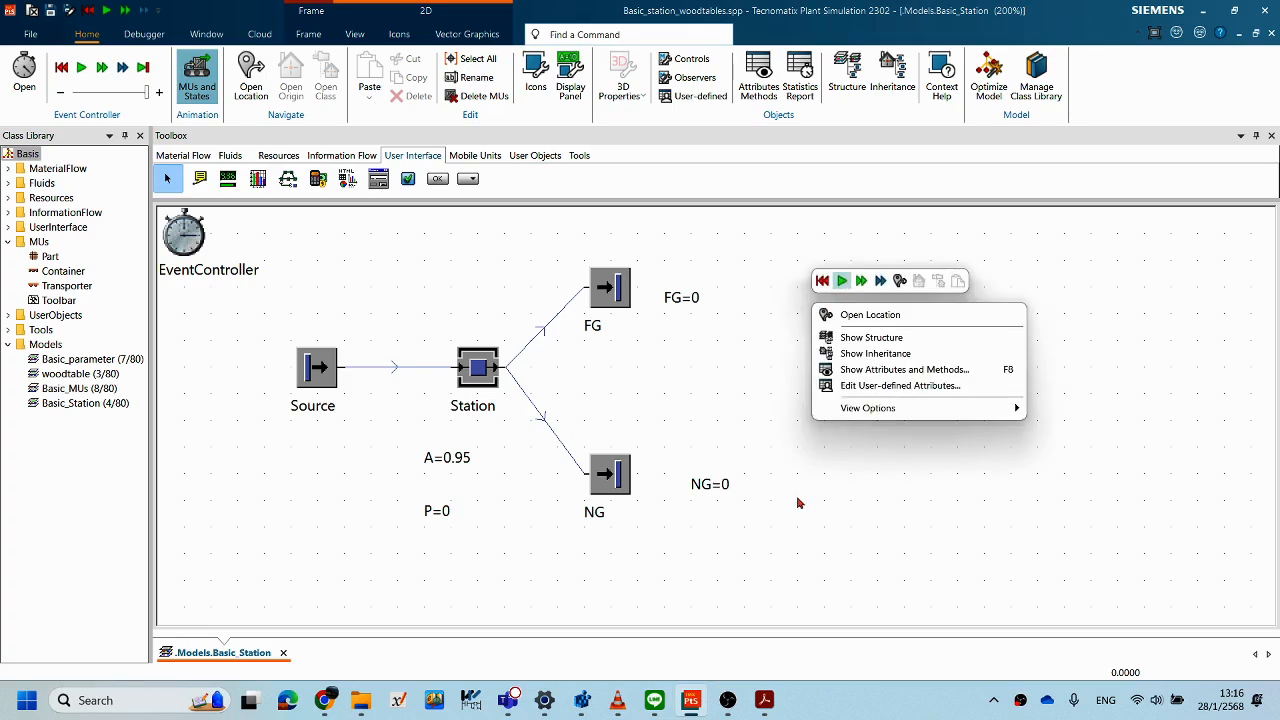
click(451, 466)
click(430, 518)
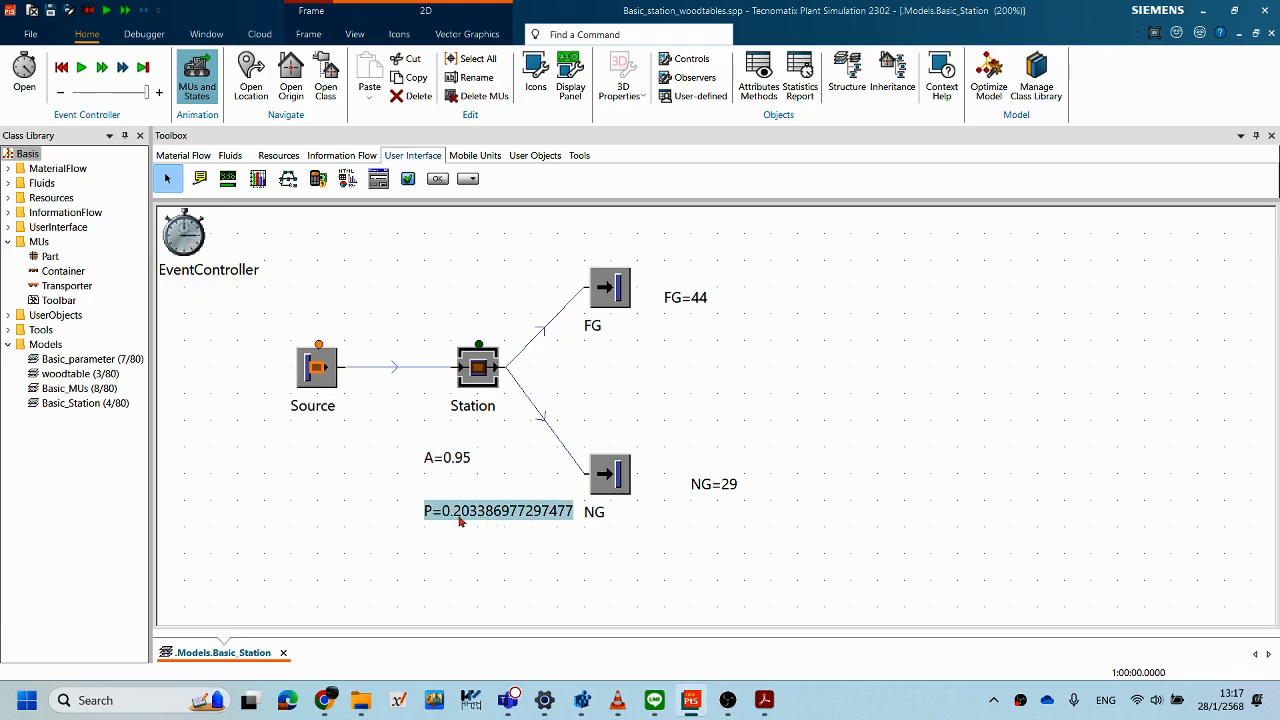
click(553, 538)
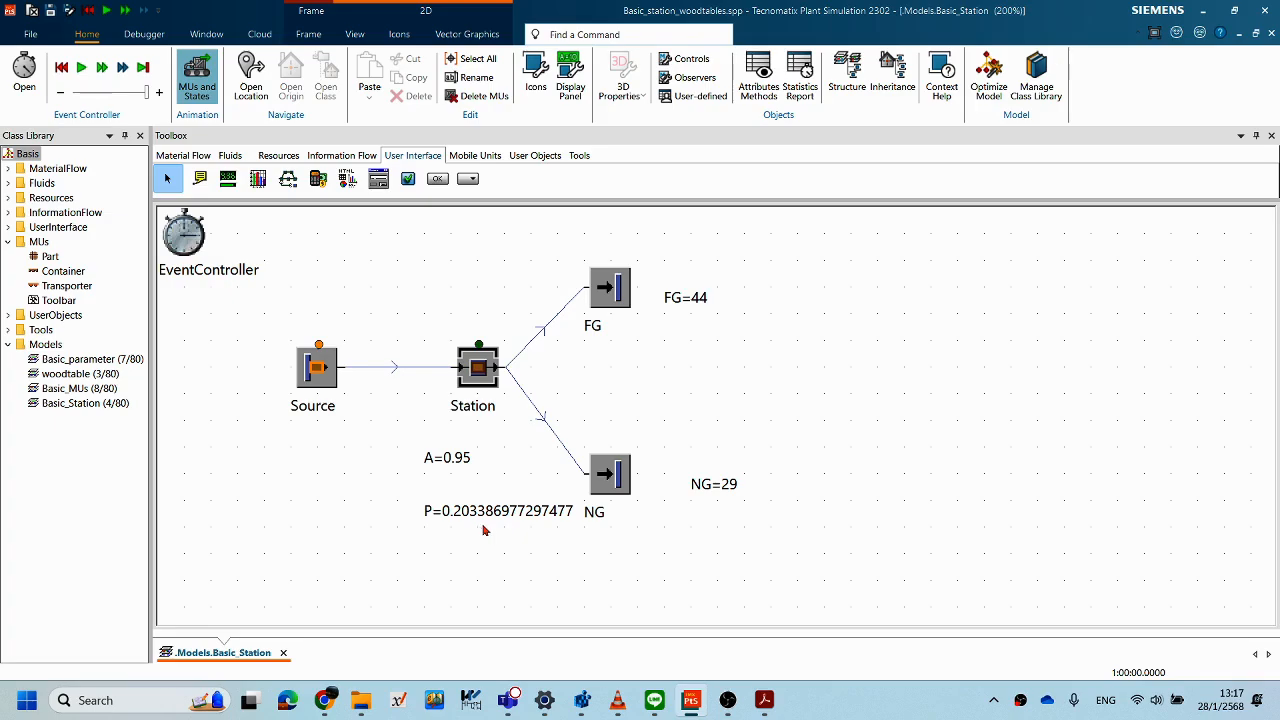
- Set display P to show 2 decimal places and accept the settings
click(487, 513)
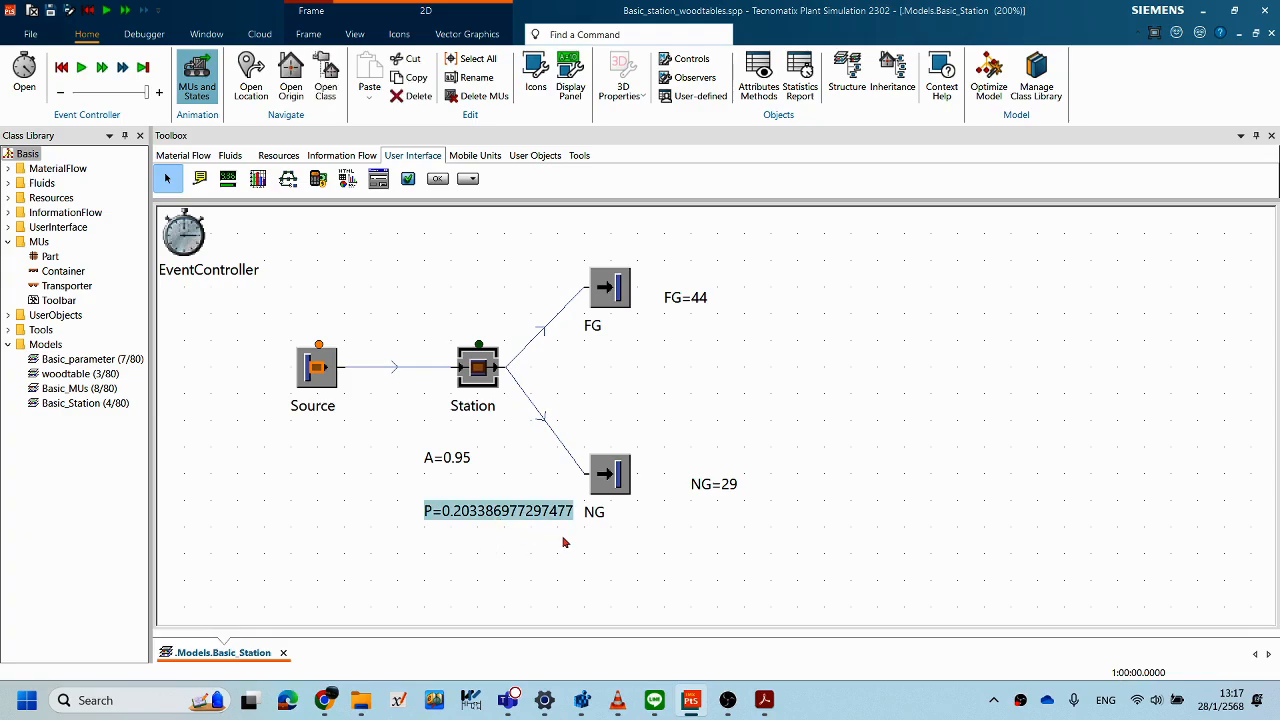
double_click(465, 517)
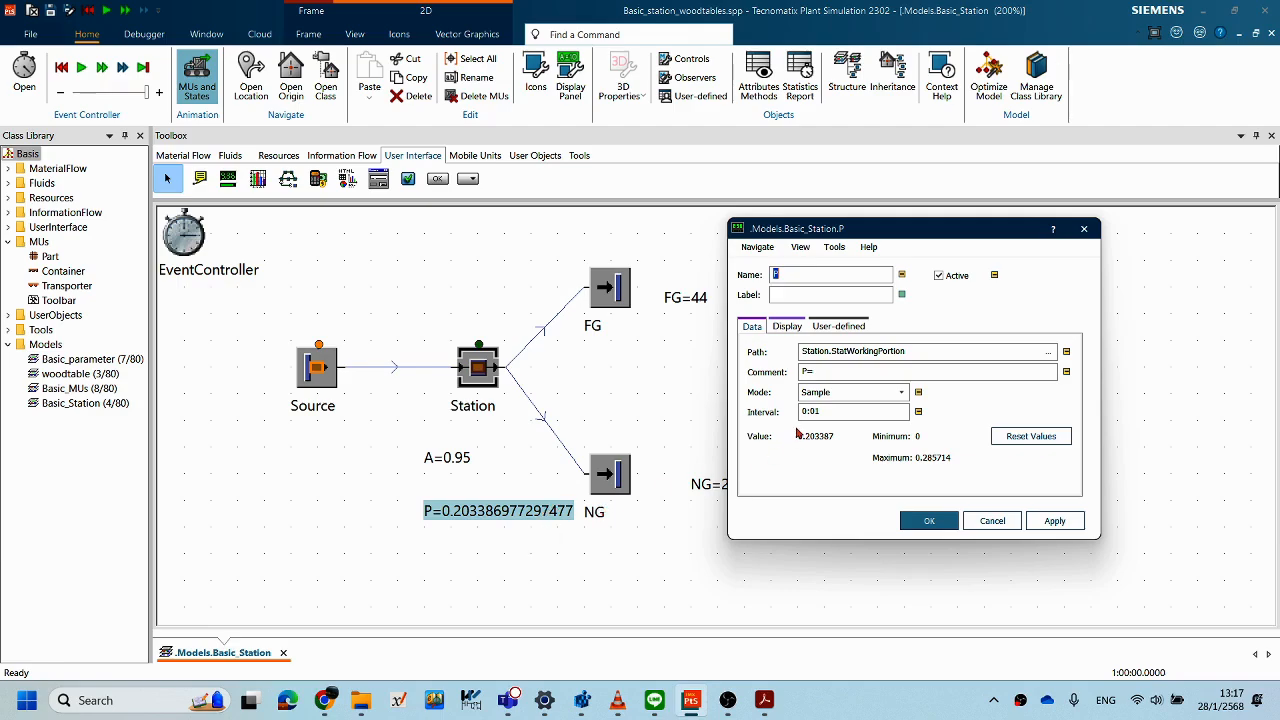
click(787, 326)
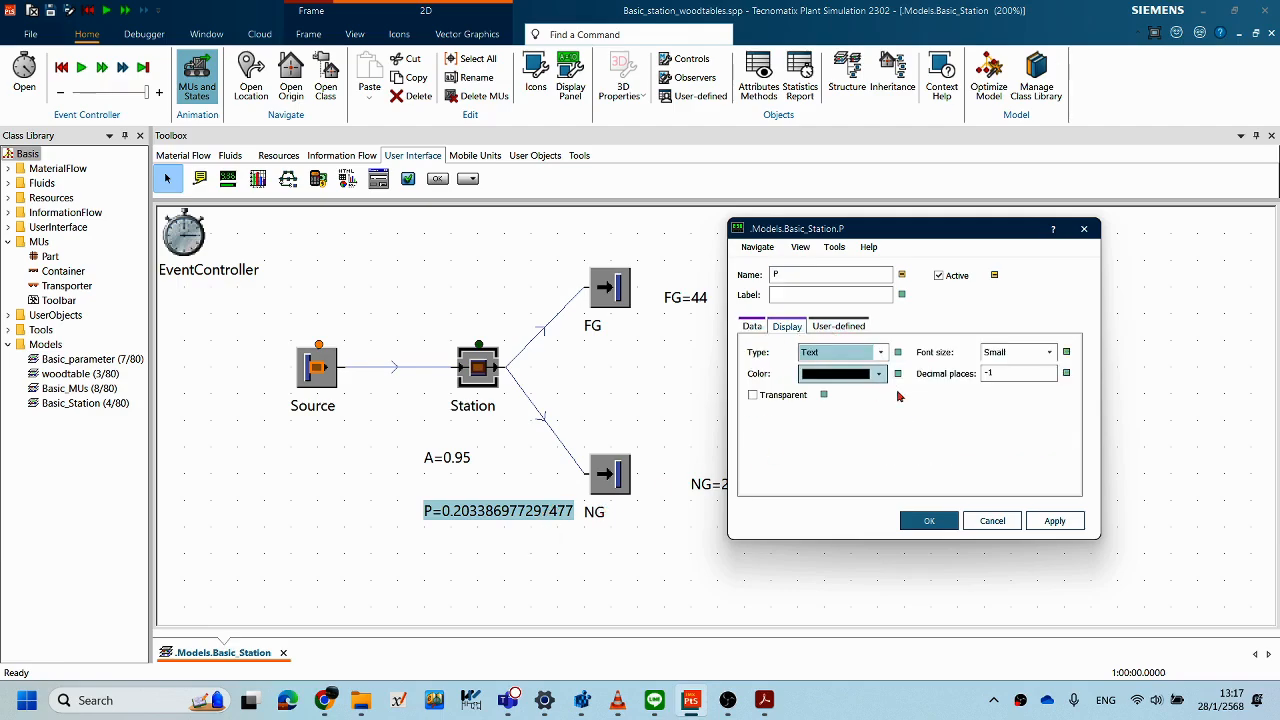
click(1010, 372)
click(956, 372)
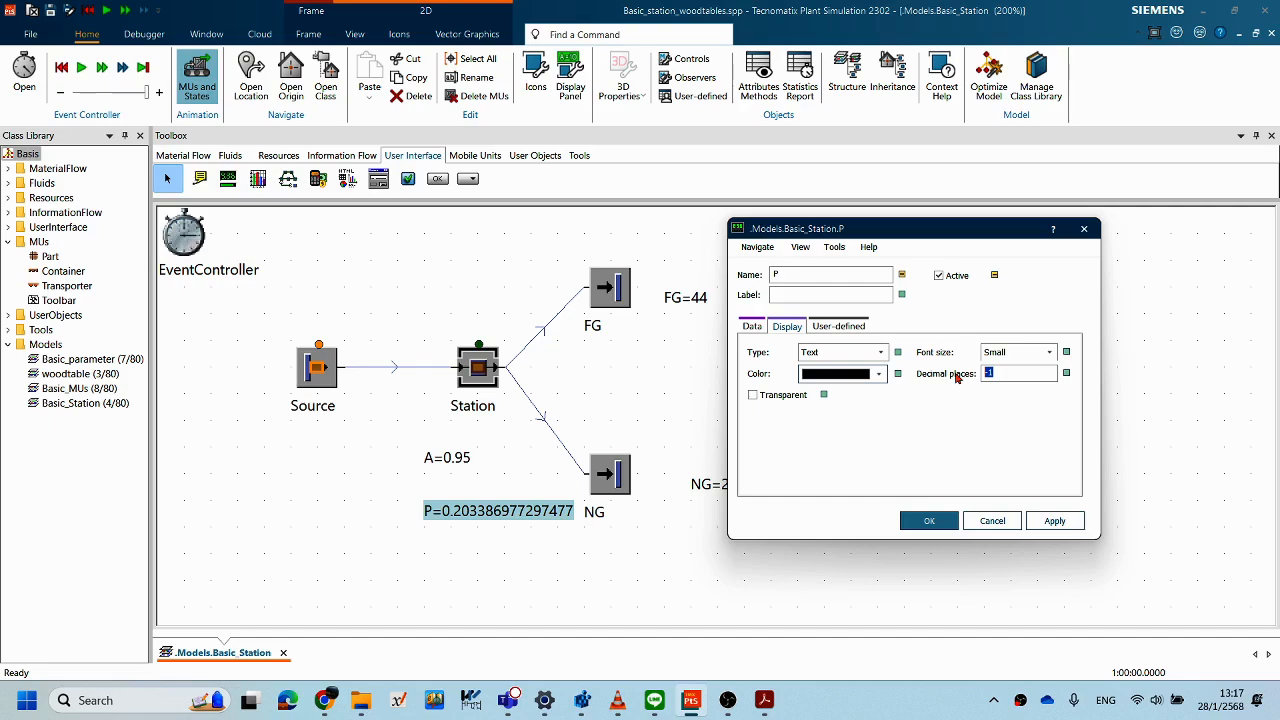
text(2)
drag(976, 236, 958, 236)
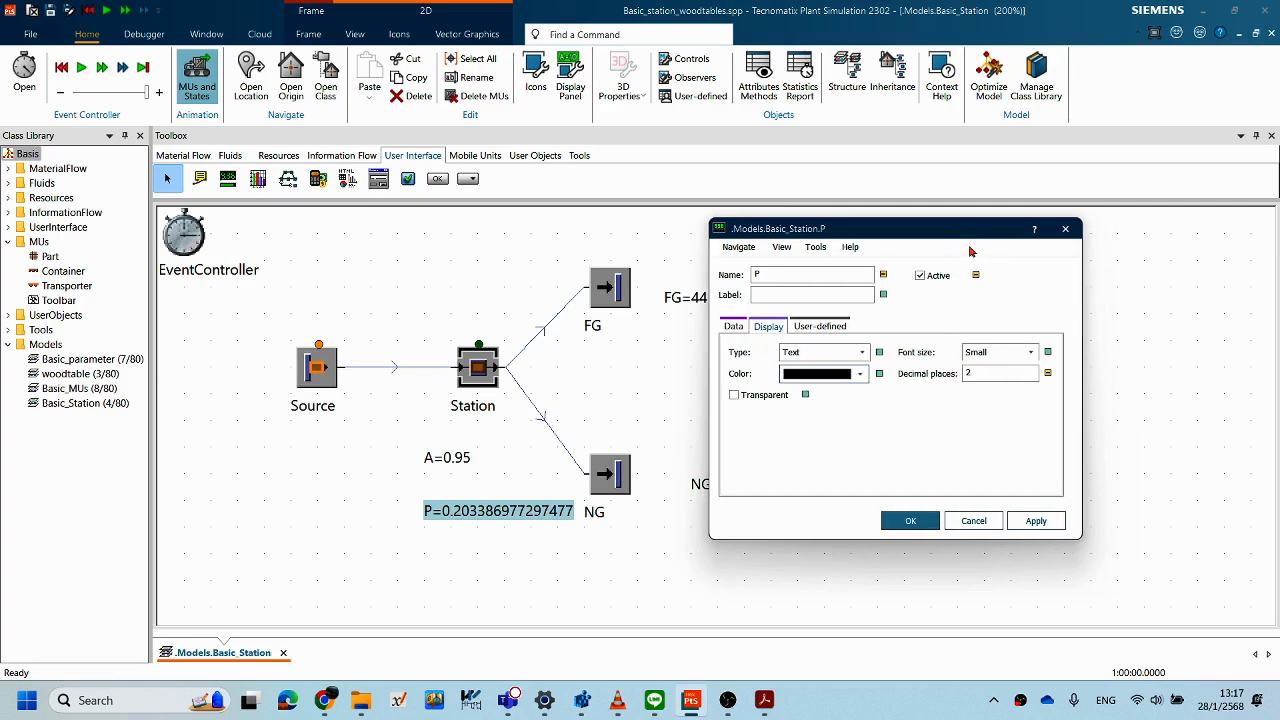
double_click(962, 373)
click(913, 520)
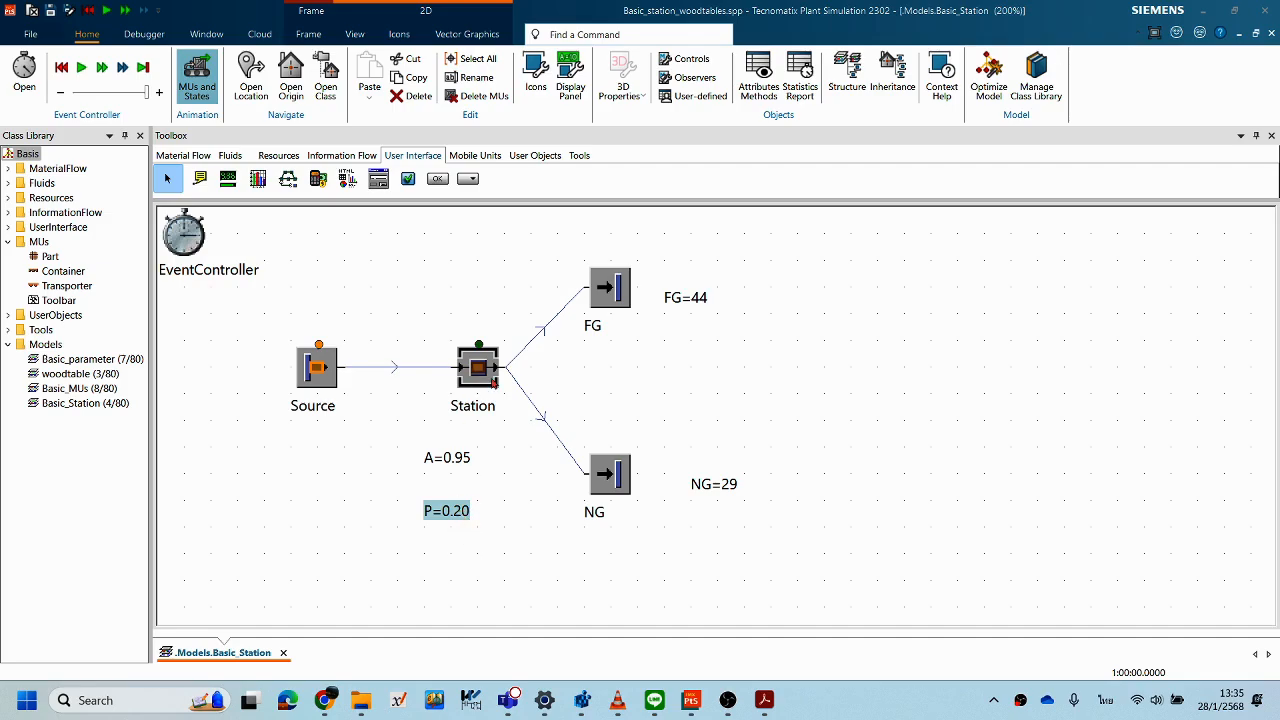
- Review the Station's times, set-up, failures and controls settings, and close the dialog without changes
double_click(491, 378)
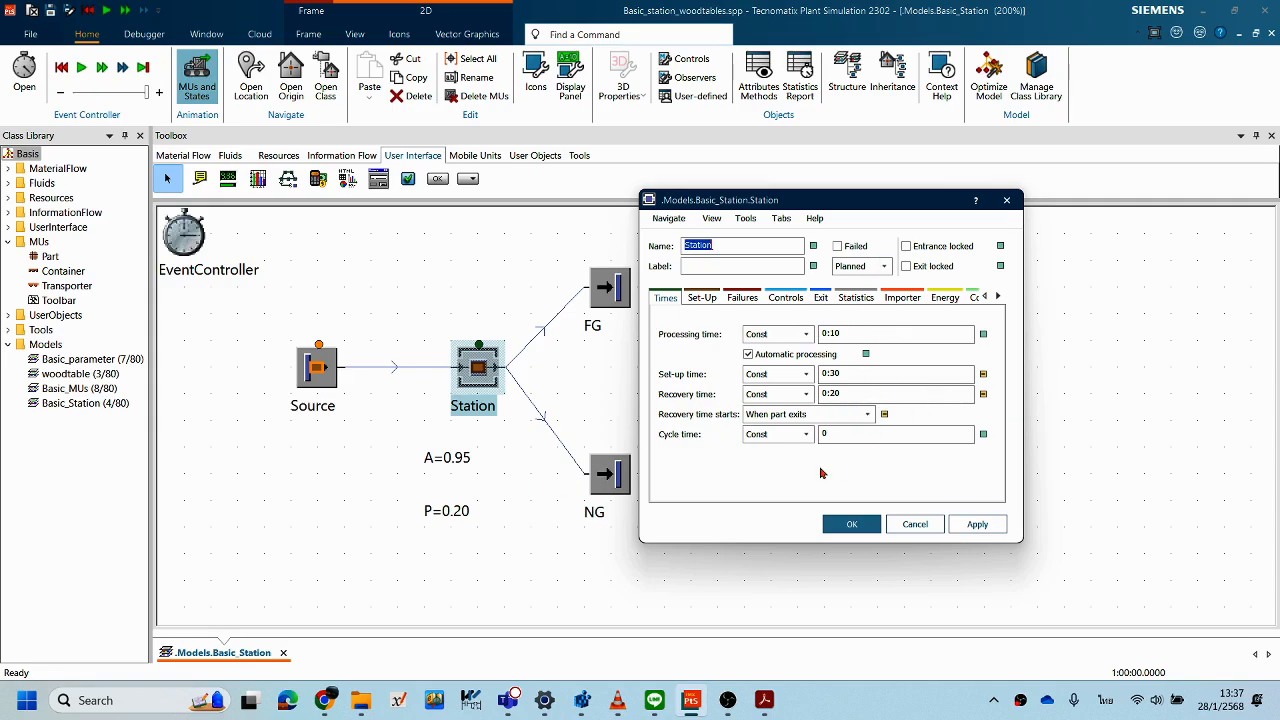
click(743, 298)
click(786, 298)
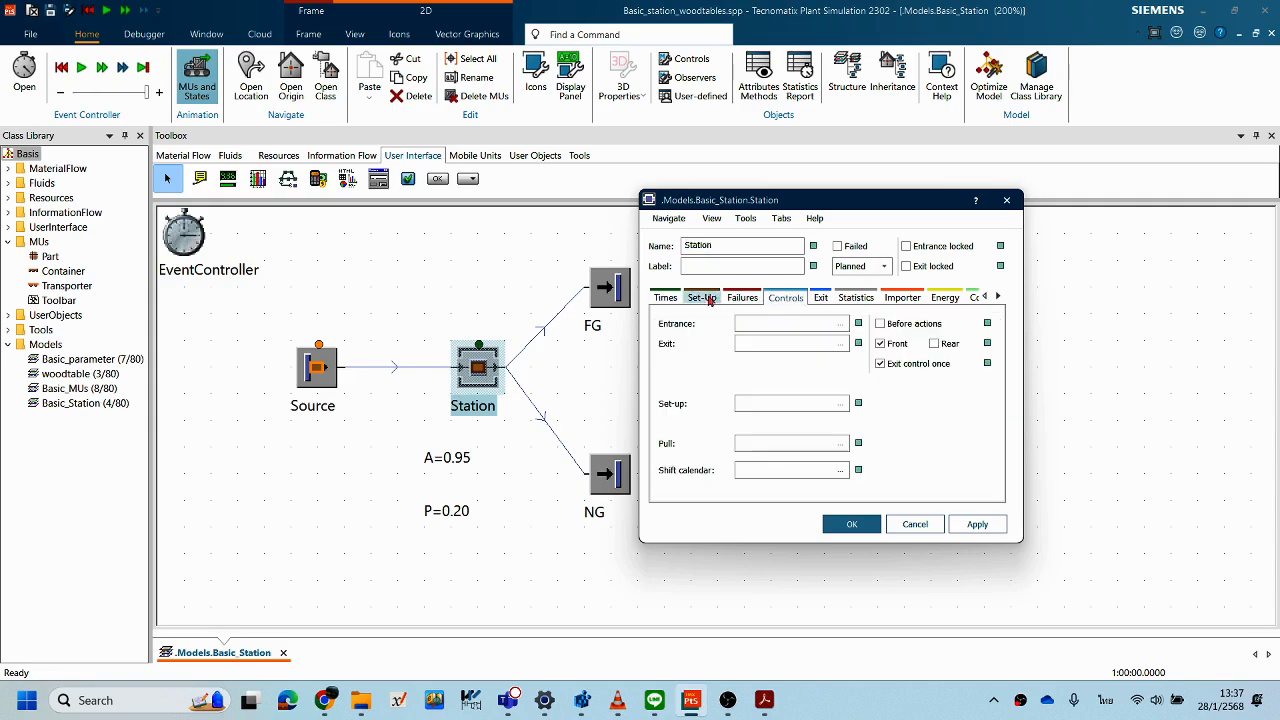
click(708, 298)
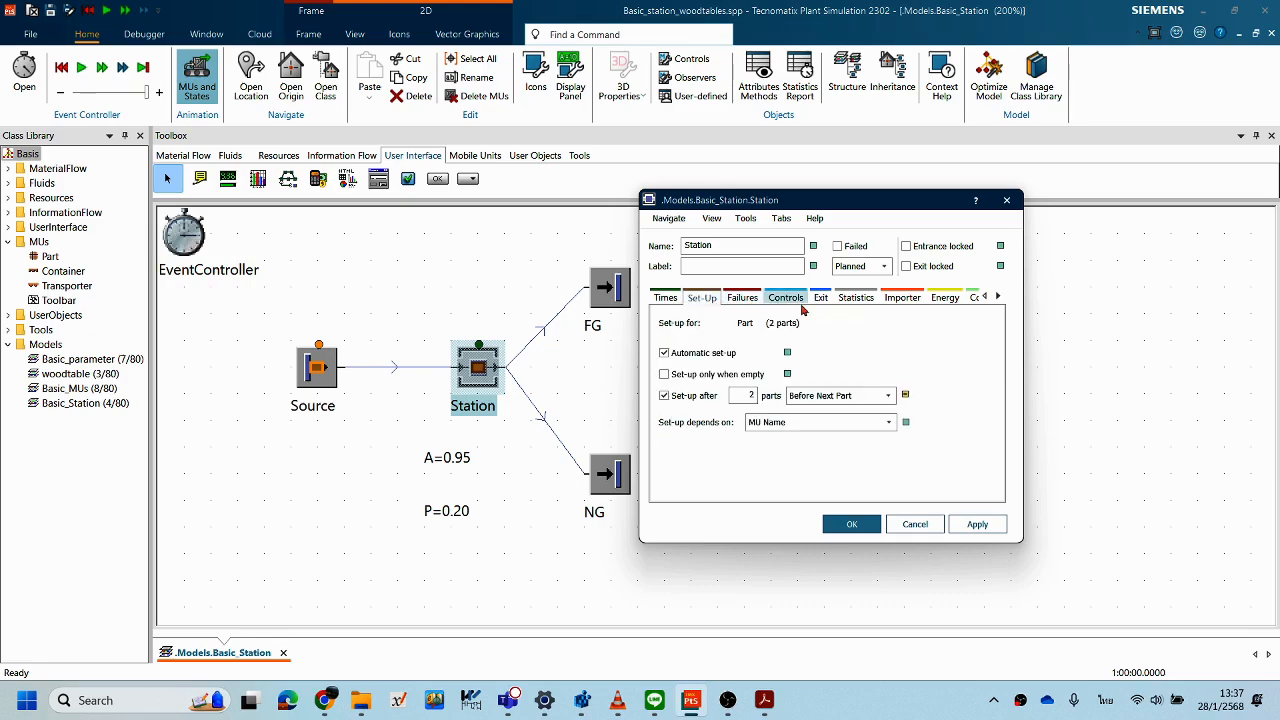
click(798, 300)
click(755, 299)
click(786, 298)
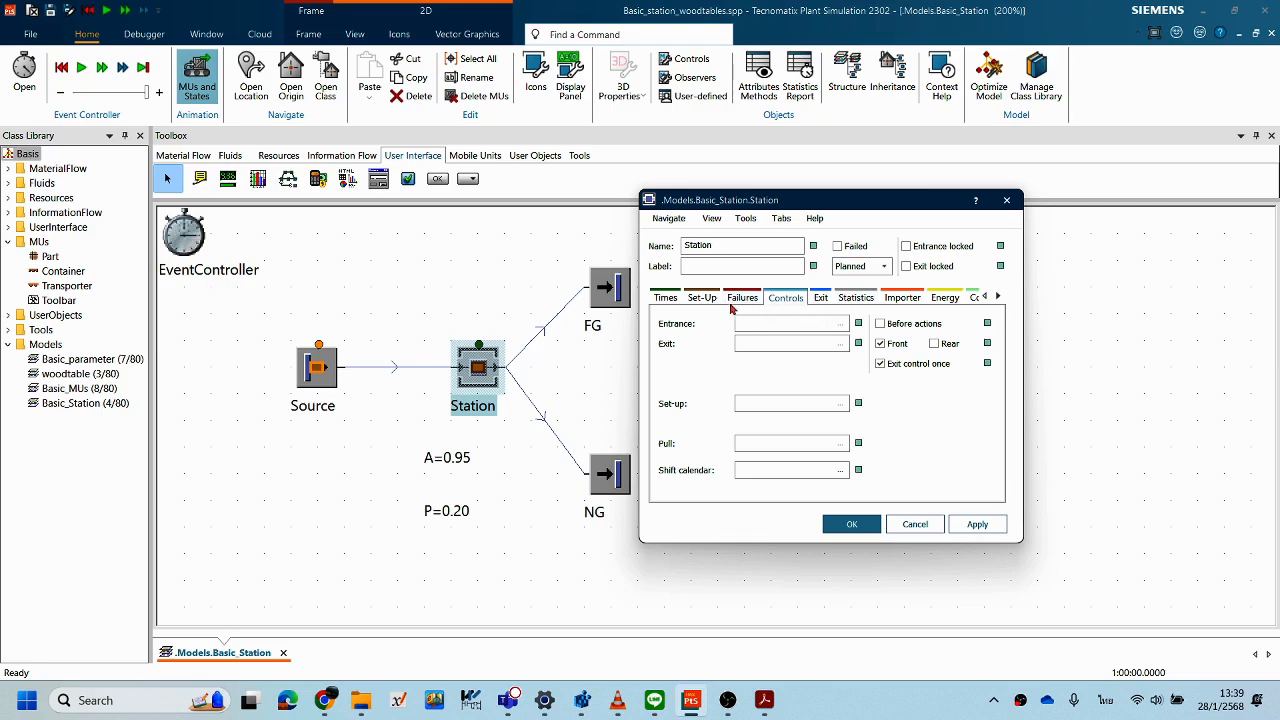
click(728, 300)
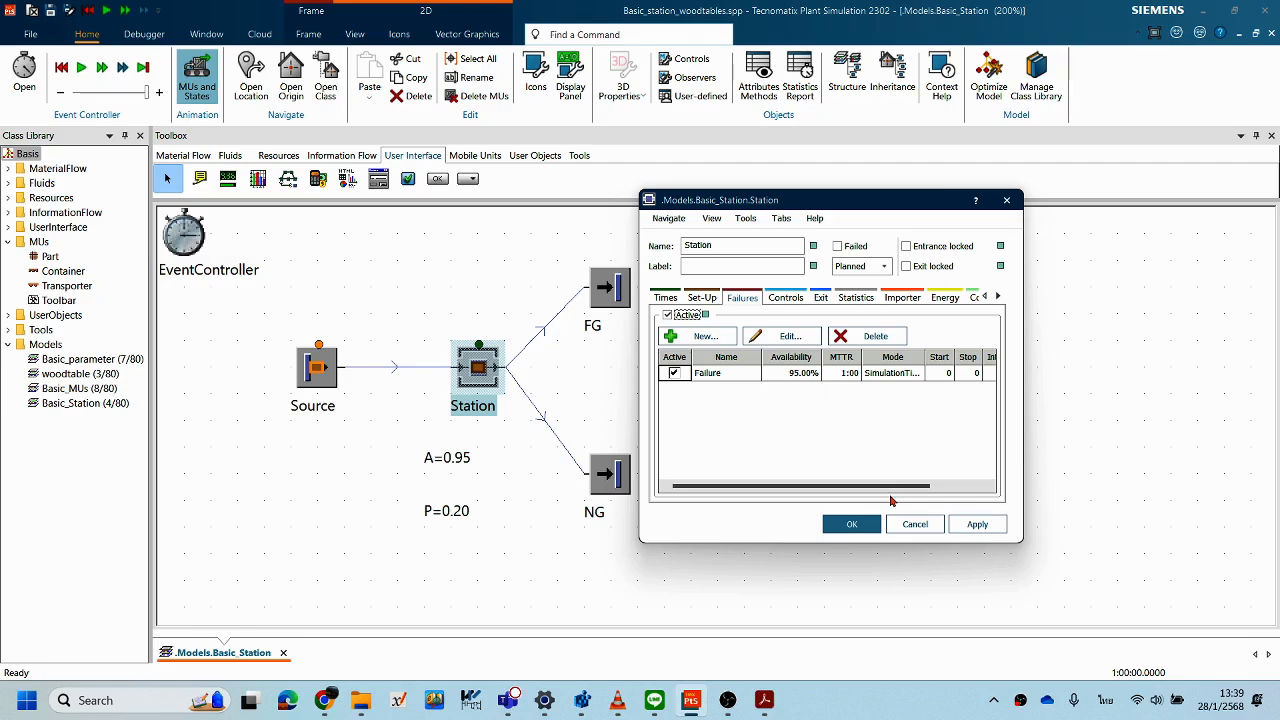
click(912, 524)
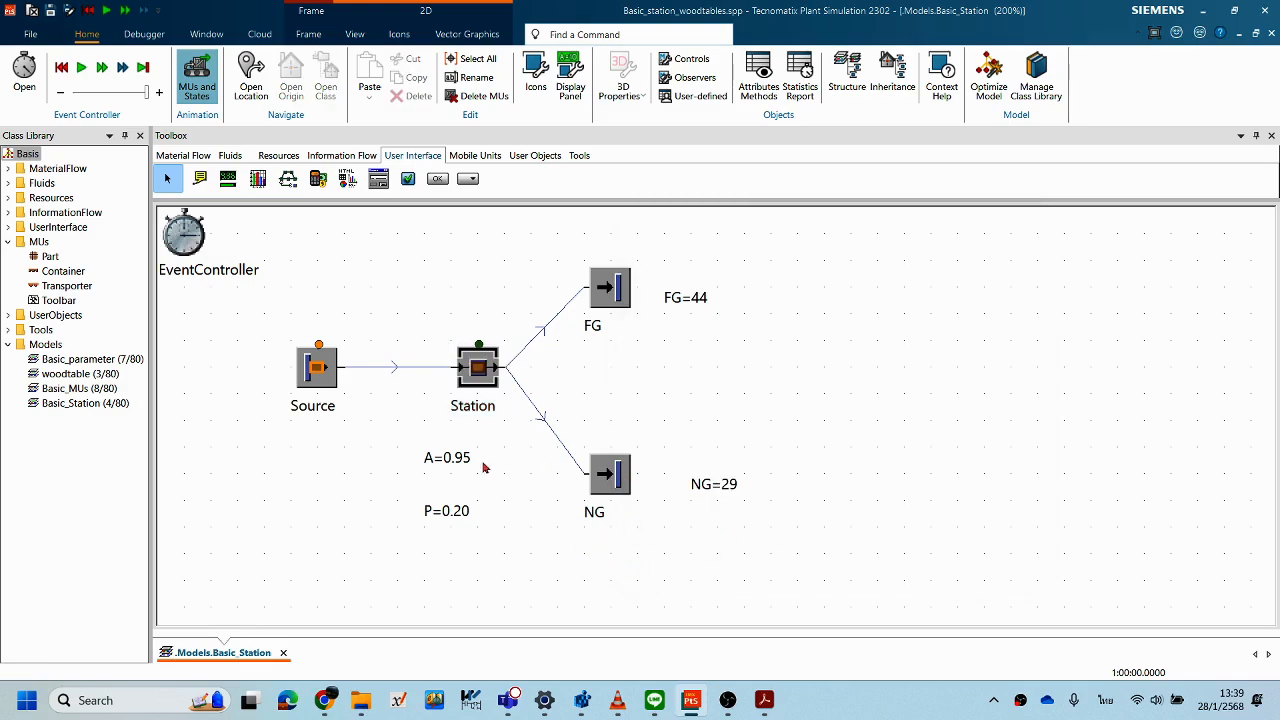
- Move display P up so it sits directly beneath display A
click(466, 512)
drag(462, 503, 463, 477)
click(504, 496)
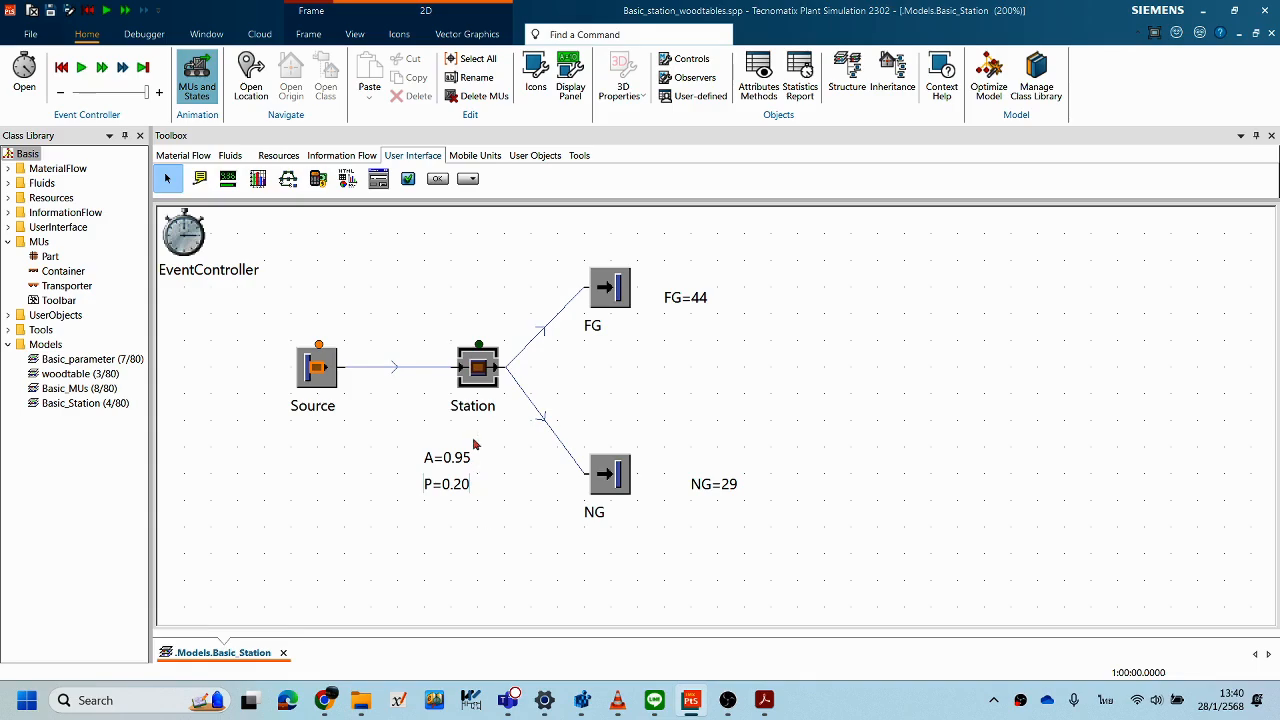
- Reset the simulation of the Basic_Station model
click(478, 368)
click(504, 442)
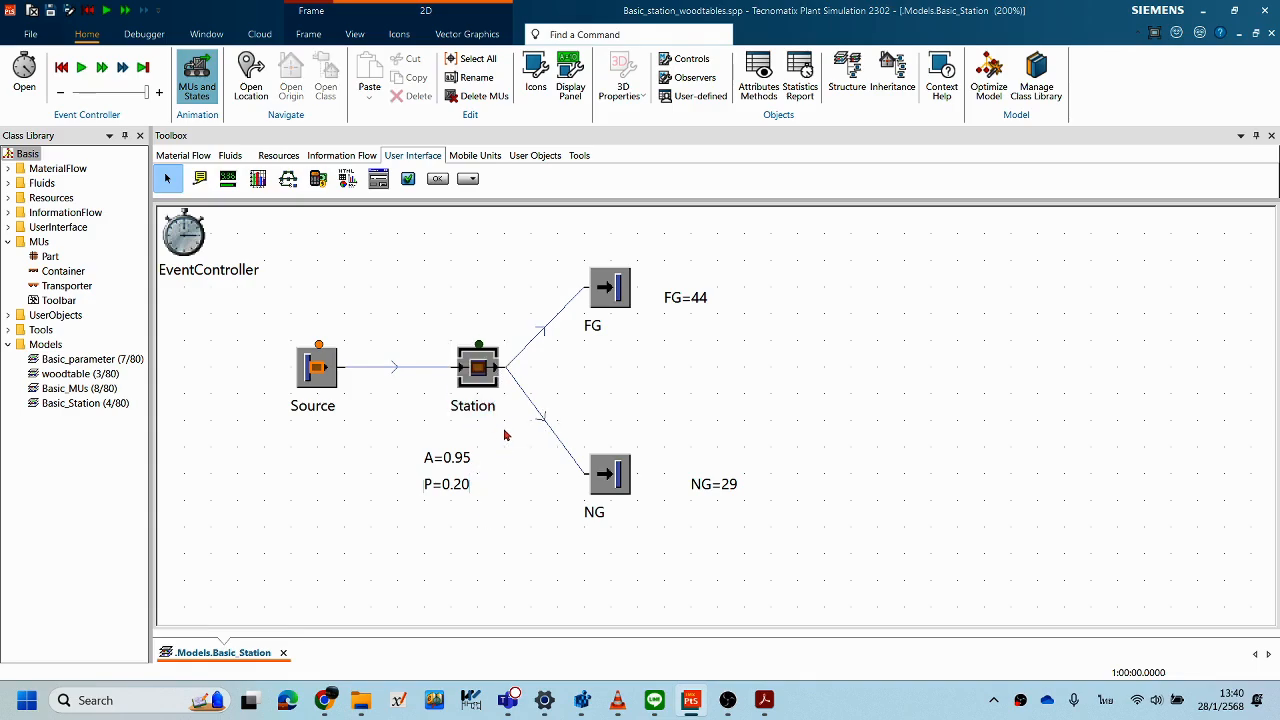
right_click(887, 410)
click(899, 387)
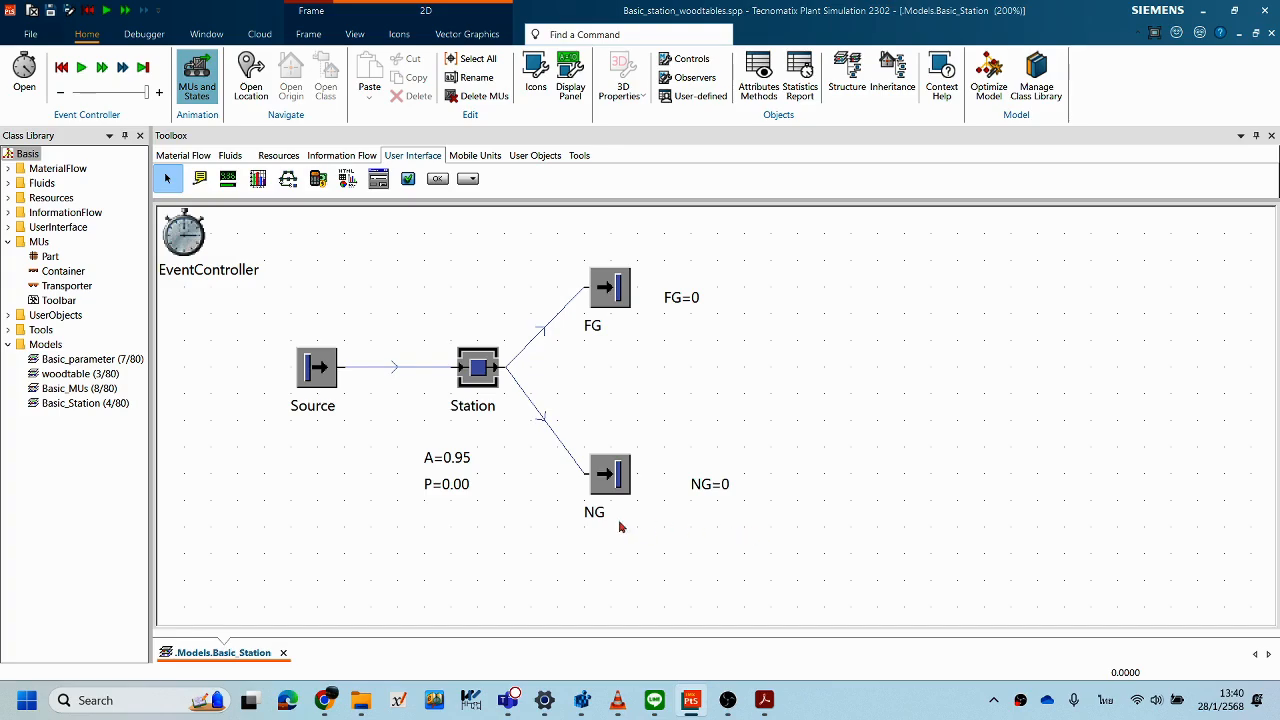
click(452, 488)
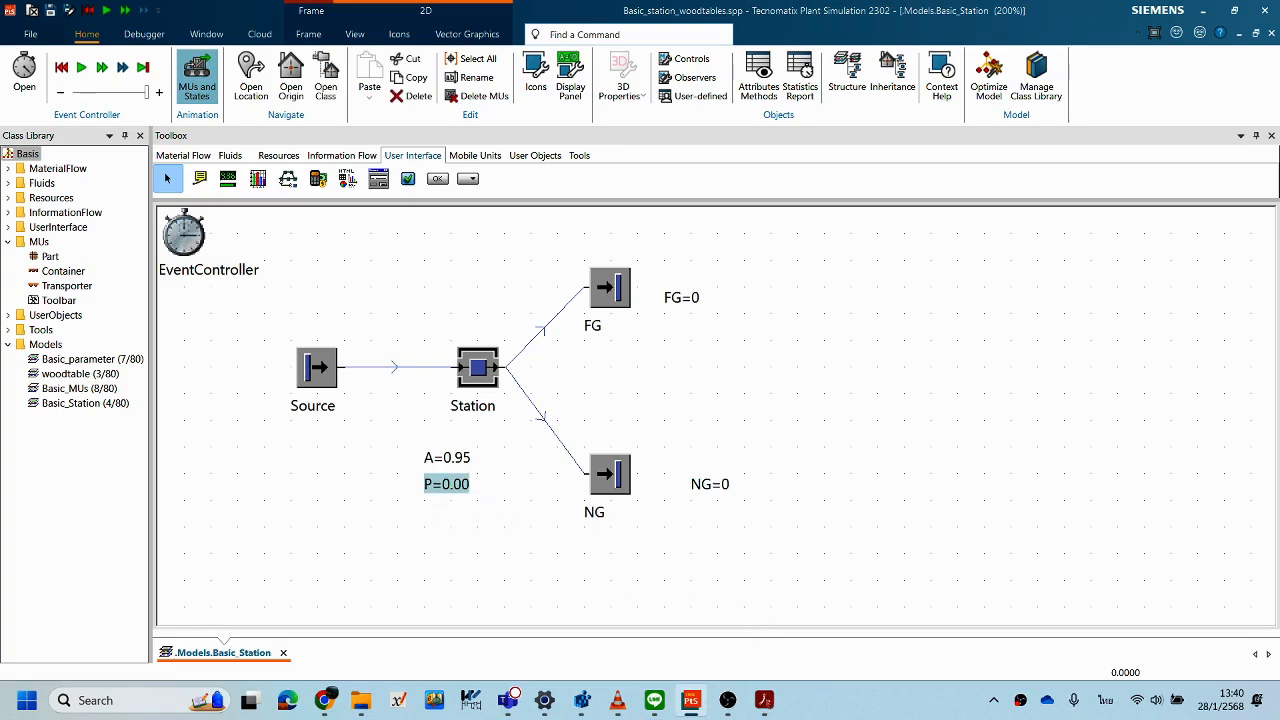
- Look up the formula for Q on the OEE slide in Acrobat and return to Plant Simulation
click(764, 701)
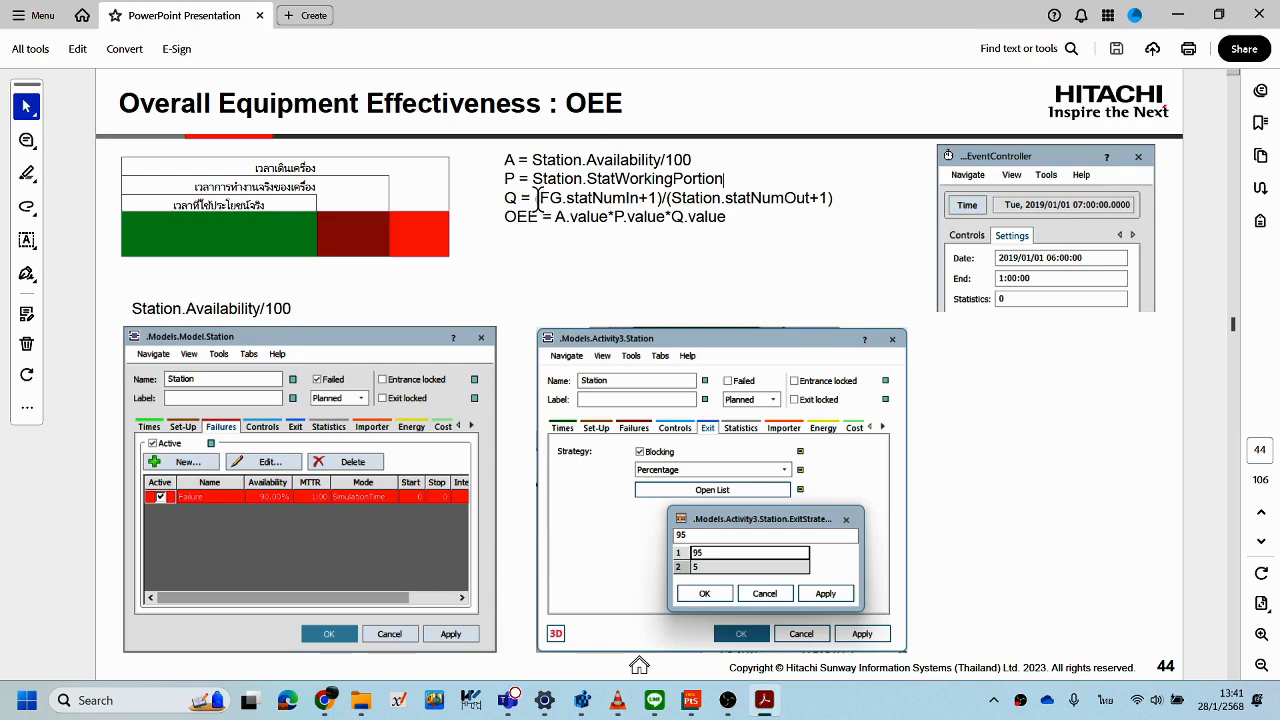
drag(548, 197, 640, 207)
click(585, 197)
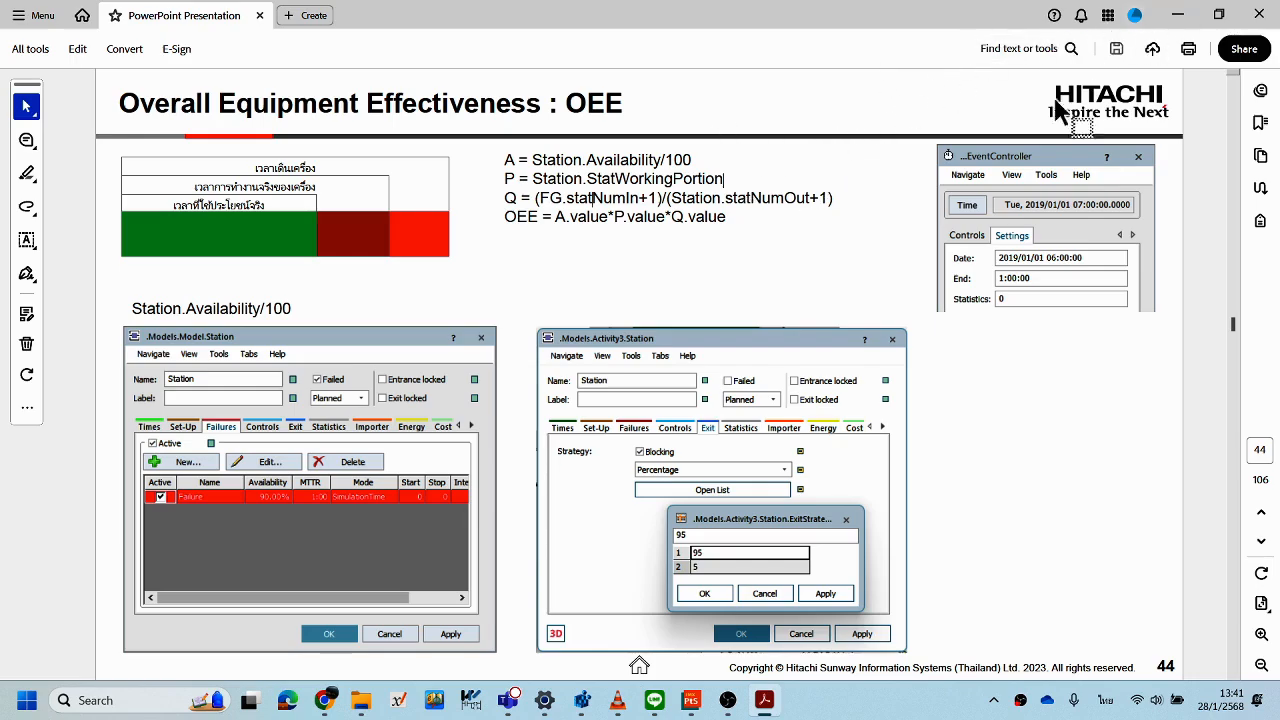
click(691, 700)
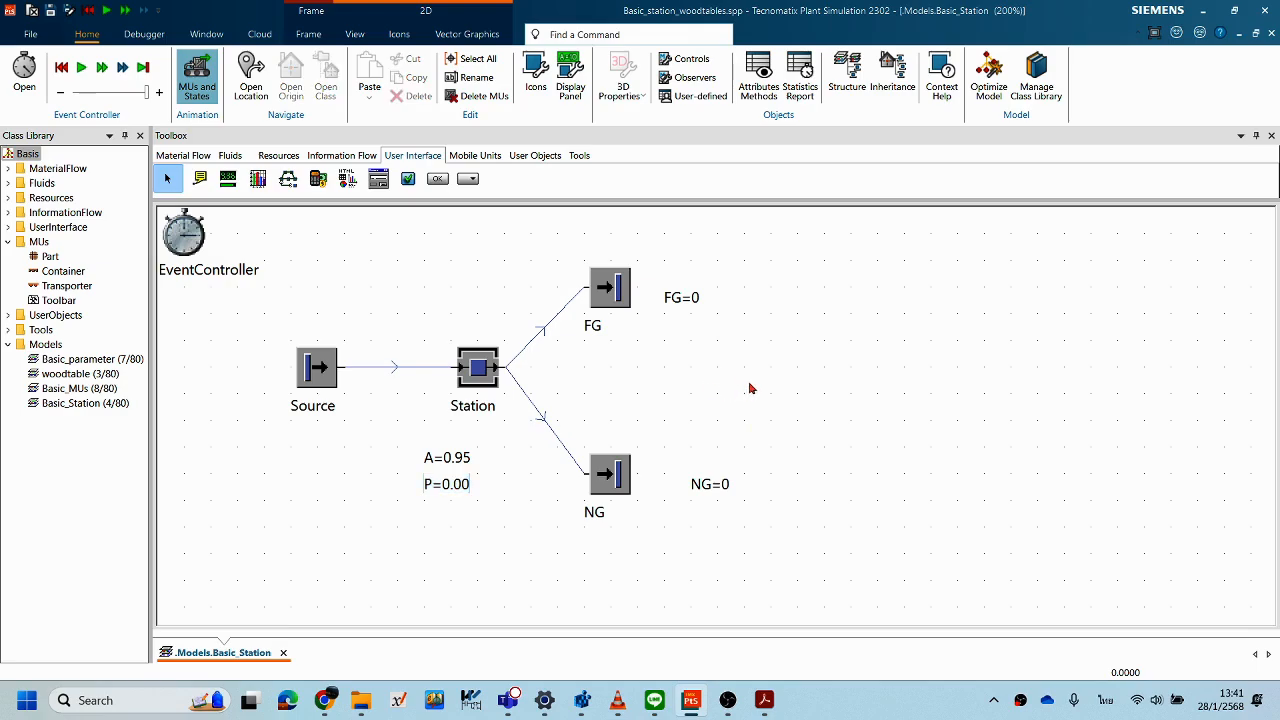
- Check the path and mode settings of the FG and NG displays, closing each without changes
double_click(686, 297)
drag(685, 202, 999, 245)
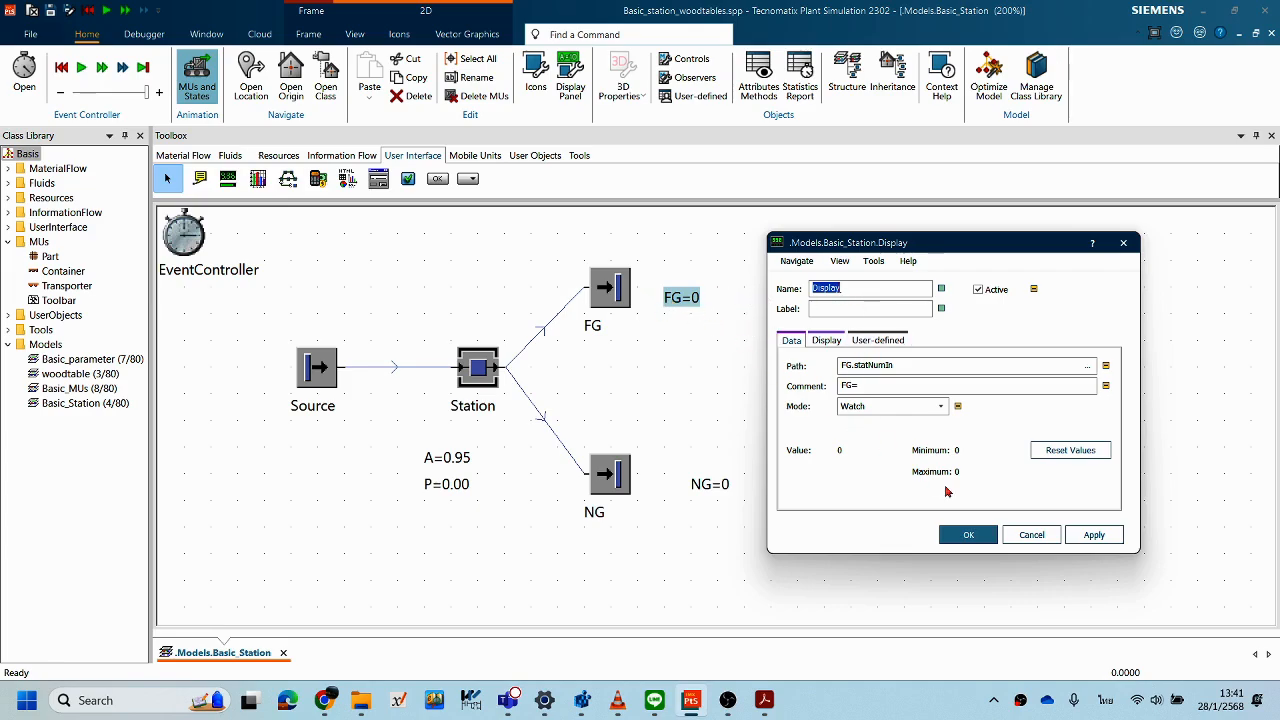
click(1030, 535)
double_click(698, 484)
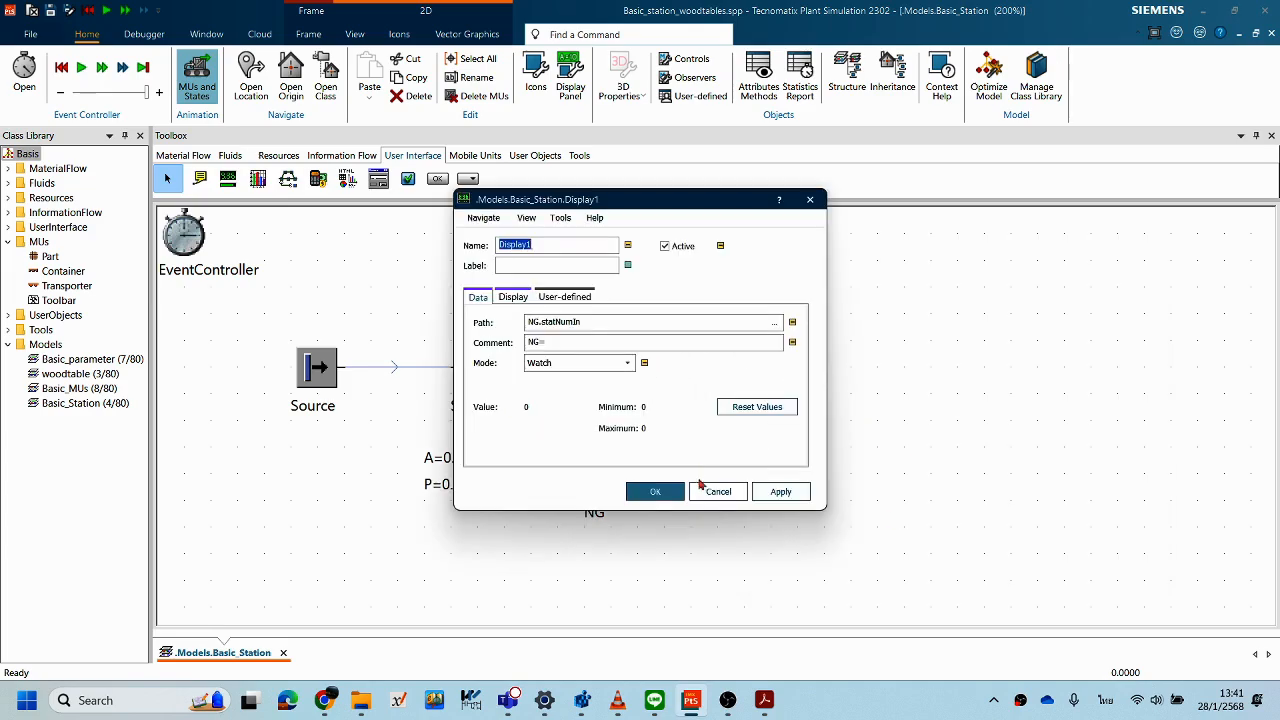
click(714, 491)
click(808, 524)
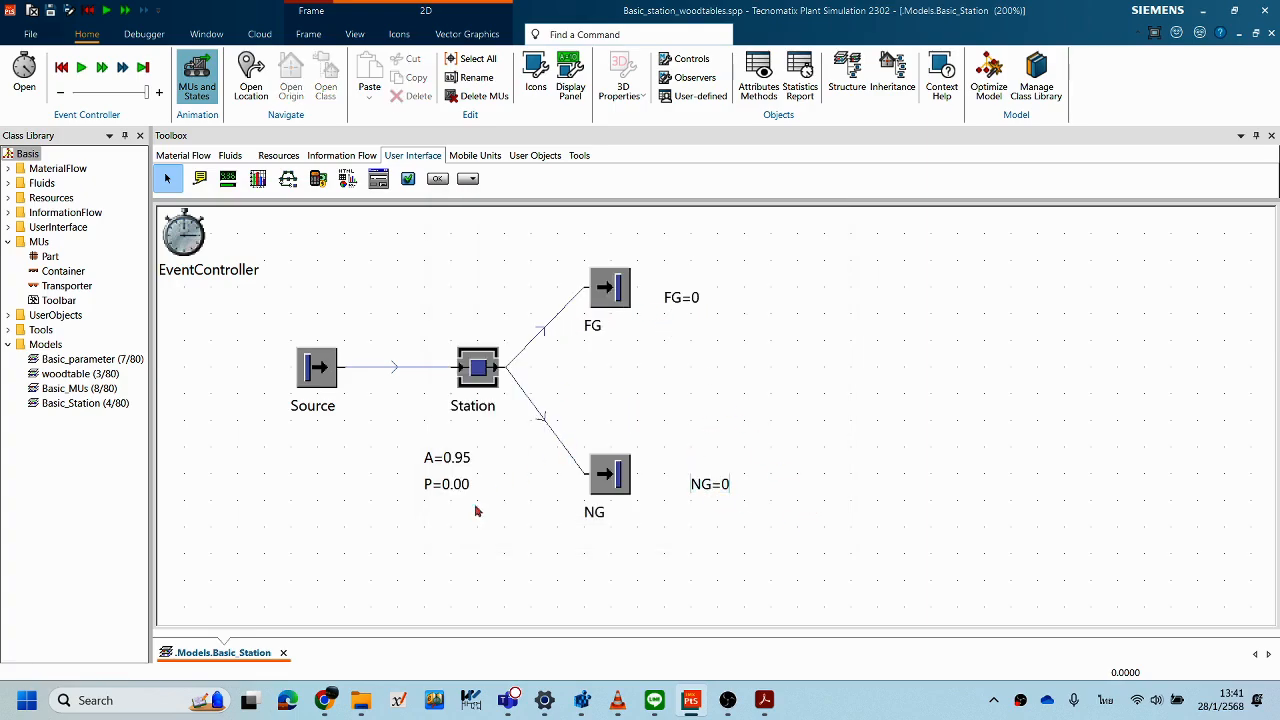
- Add a new Display object beneath display P and link it to the Station's statNumIn value
click(228, 178)
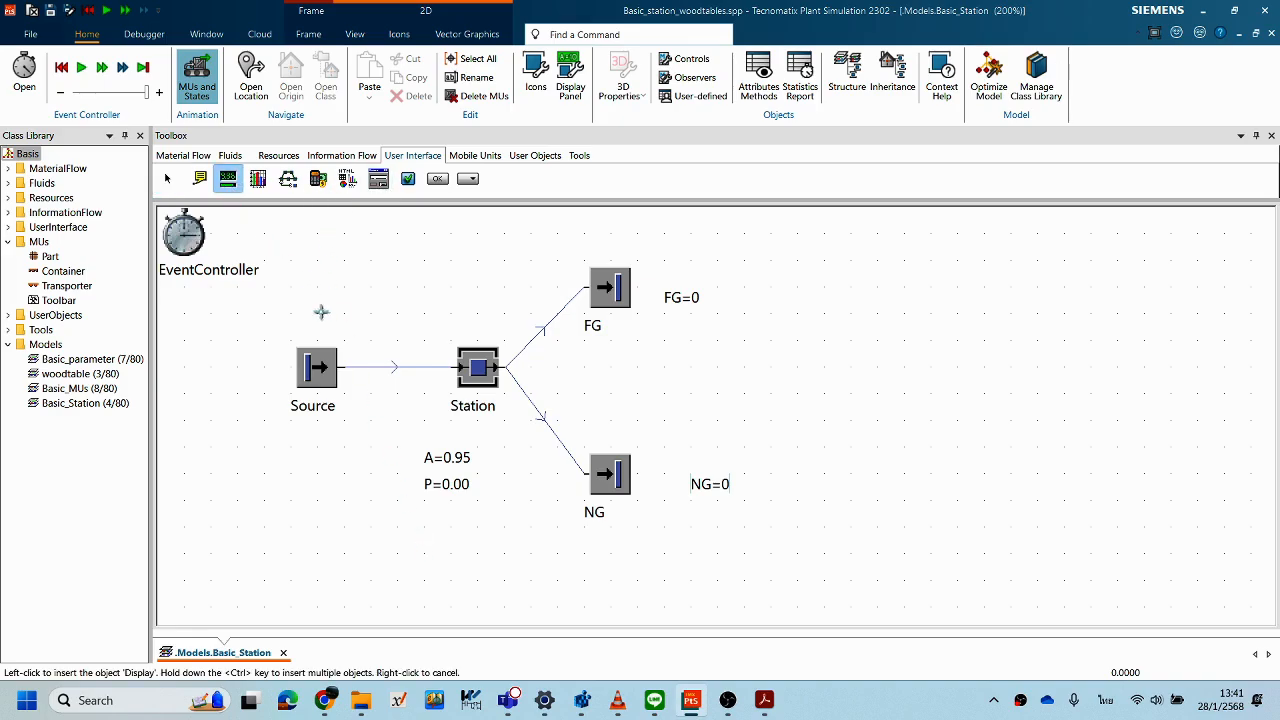
right_click(233, 200)
drag(228, 180, 465, 525)
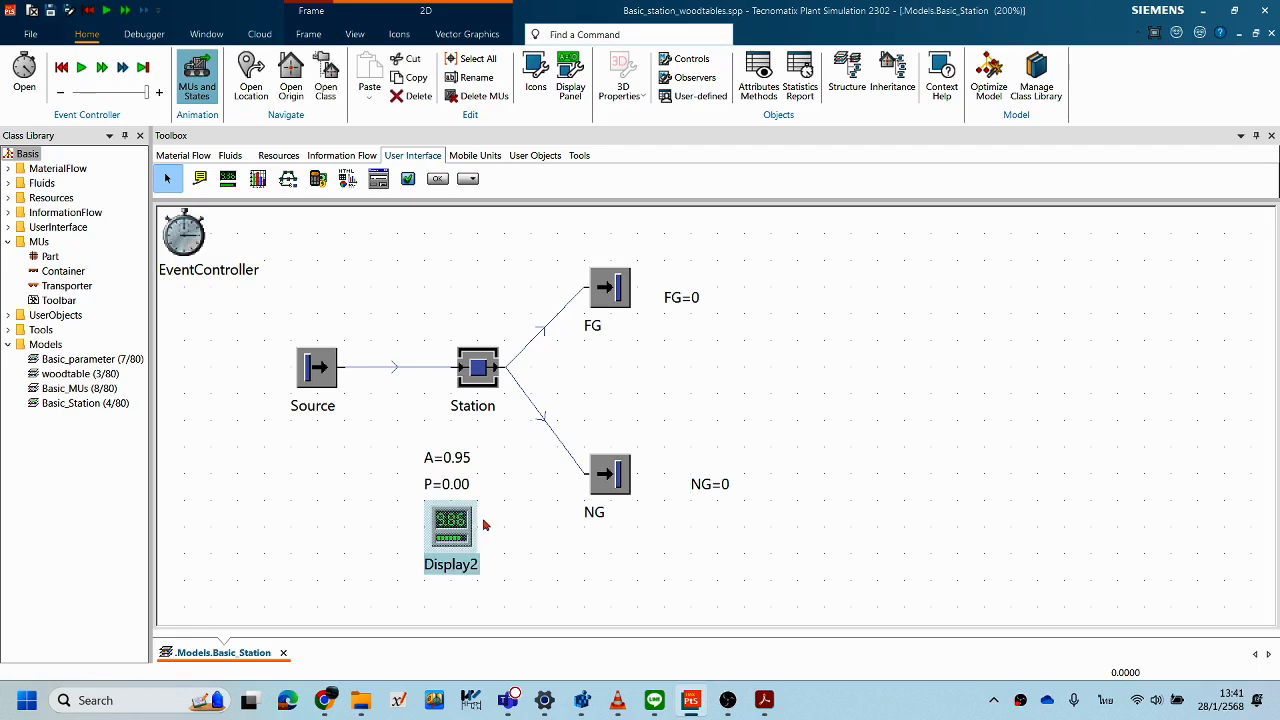
click(487, 525)
click(458, 523)
click(486, 384)
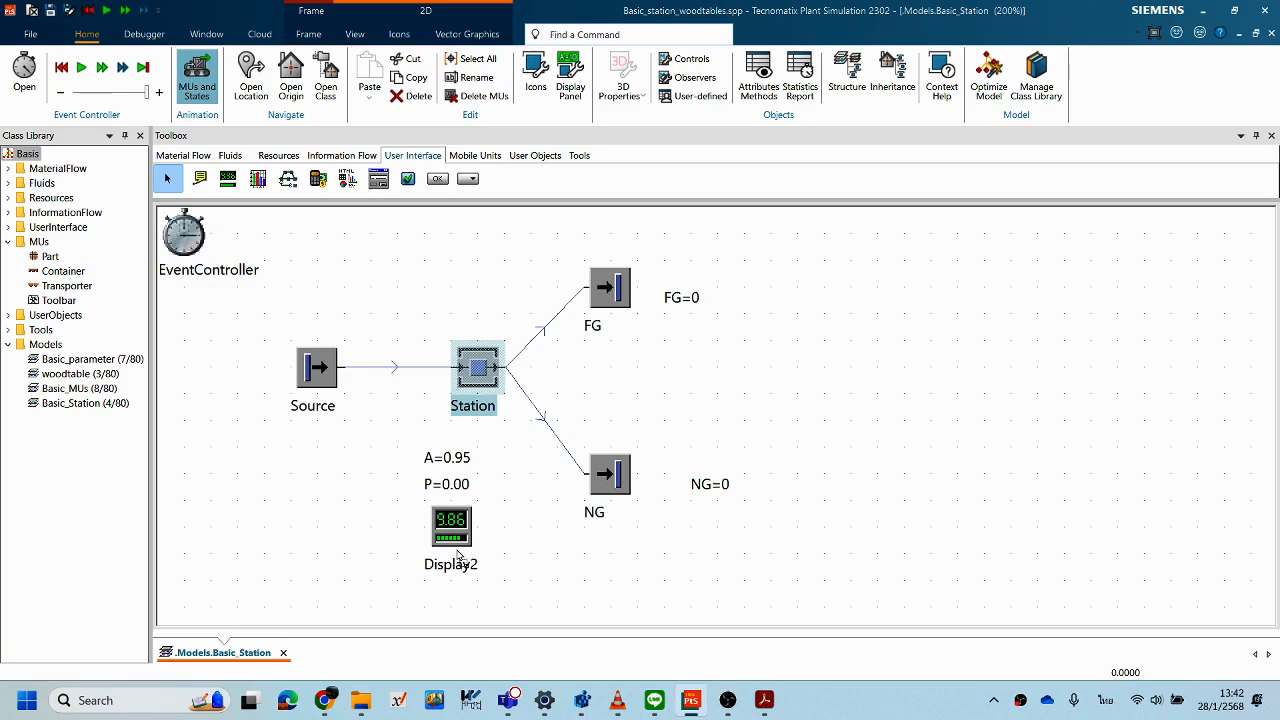
click(516, 537)
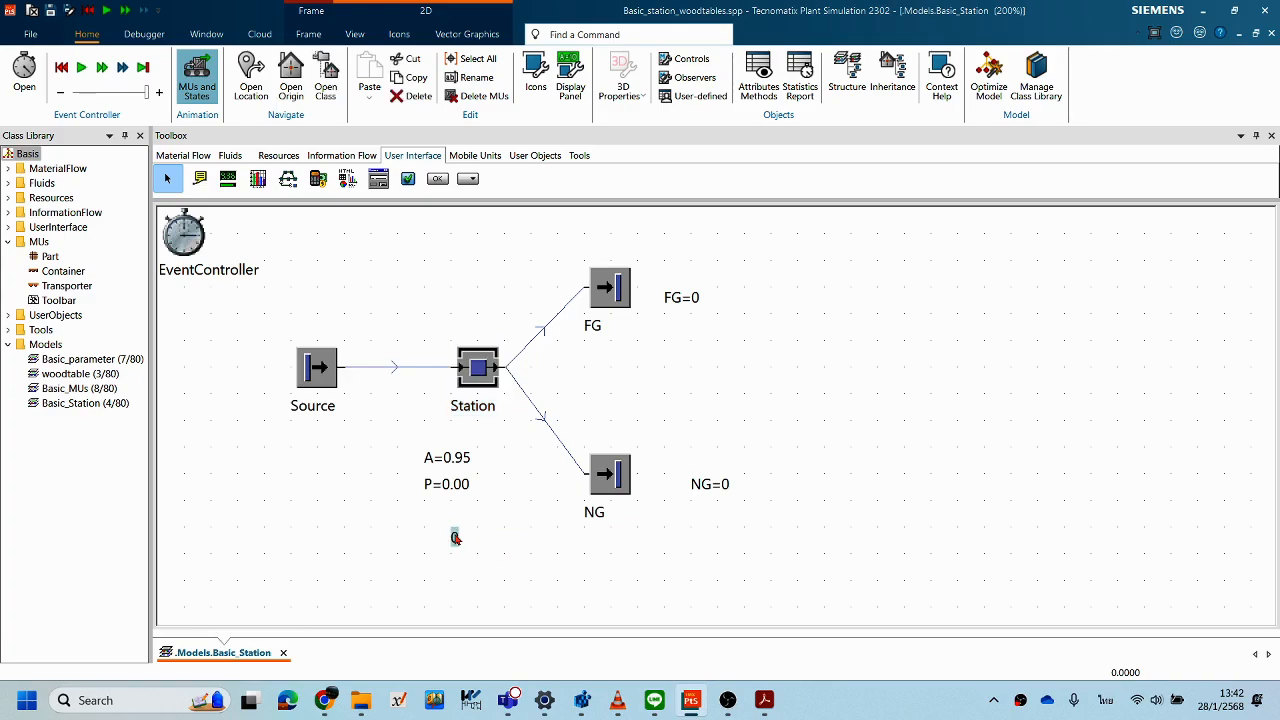
- Name the new display beneath P as Q and enter the comment Q=
double_click(455, 538)
click(564, 344)
drag(544, 245, 453, 248)
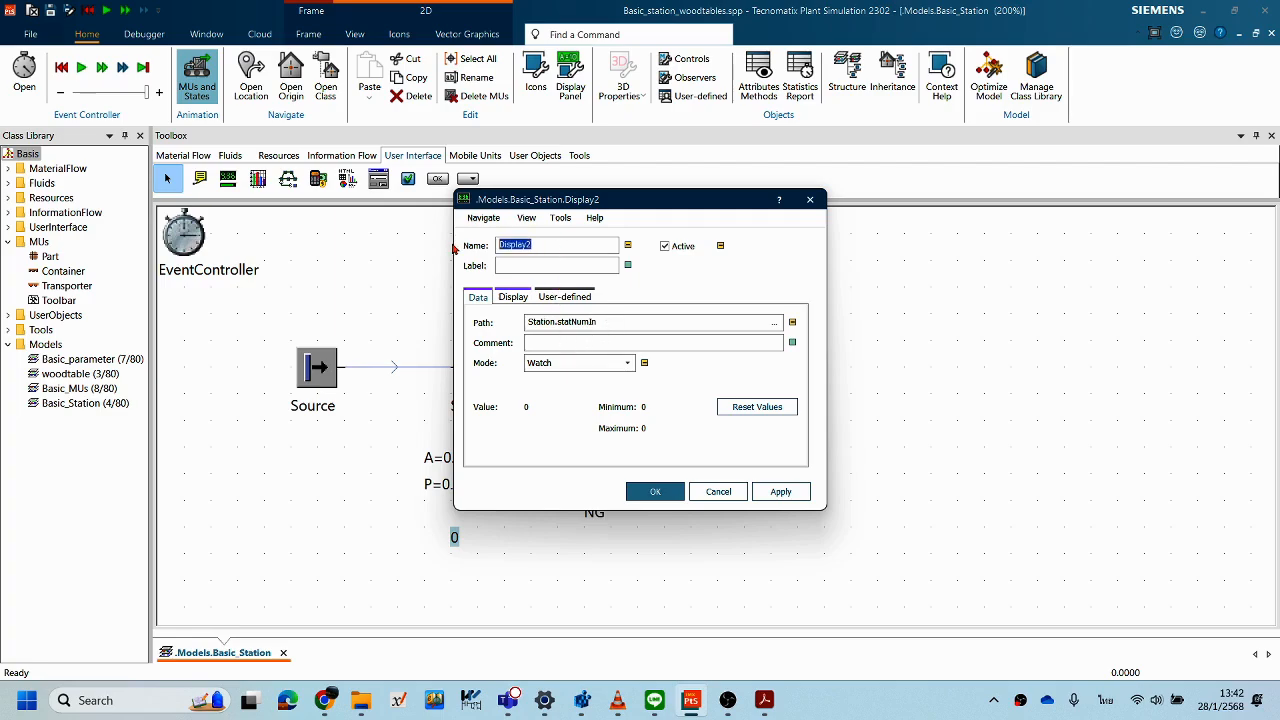
text(o)
key(BackSpace)
key(grave)
text(Q)
click(603, 322)
click(618, 322)
drag(689, 202, 575, 250)
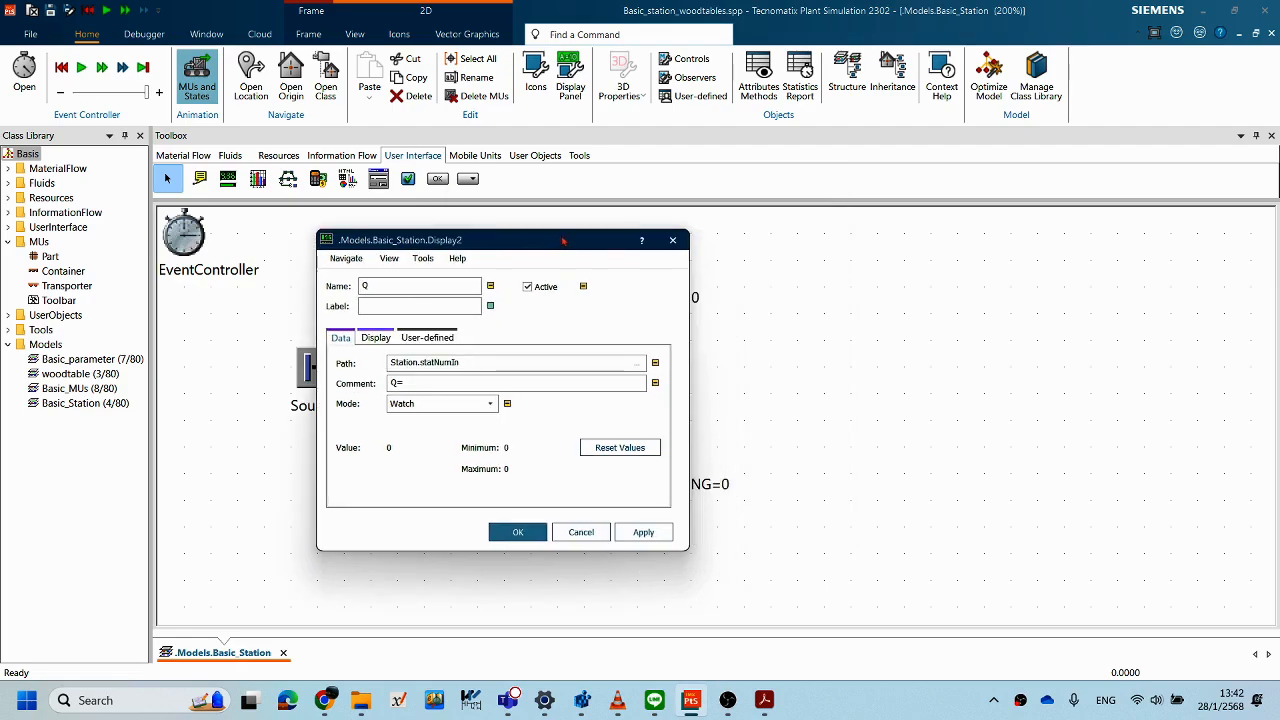
drag(562, 241, 574, 237)
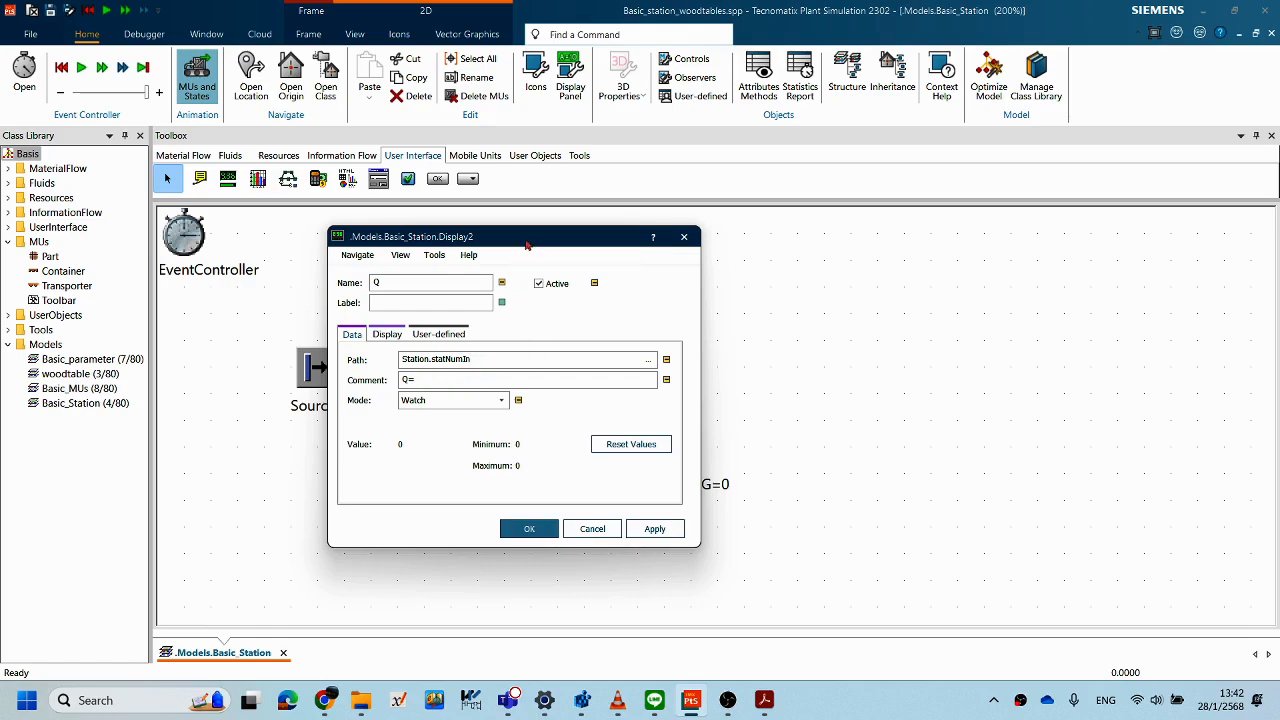
drag(508, 240, 286, 544)
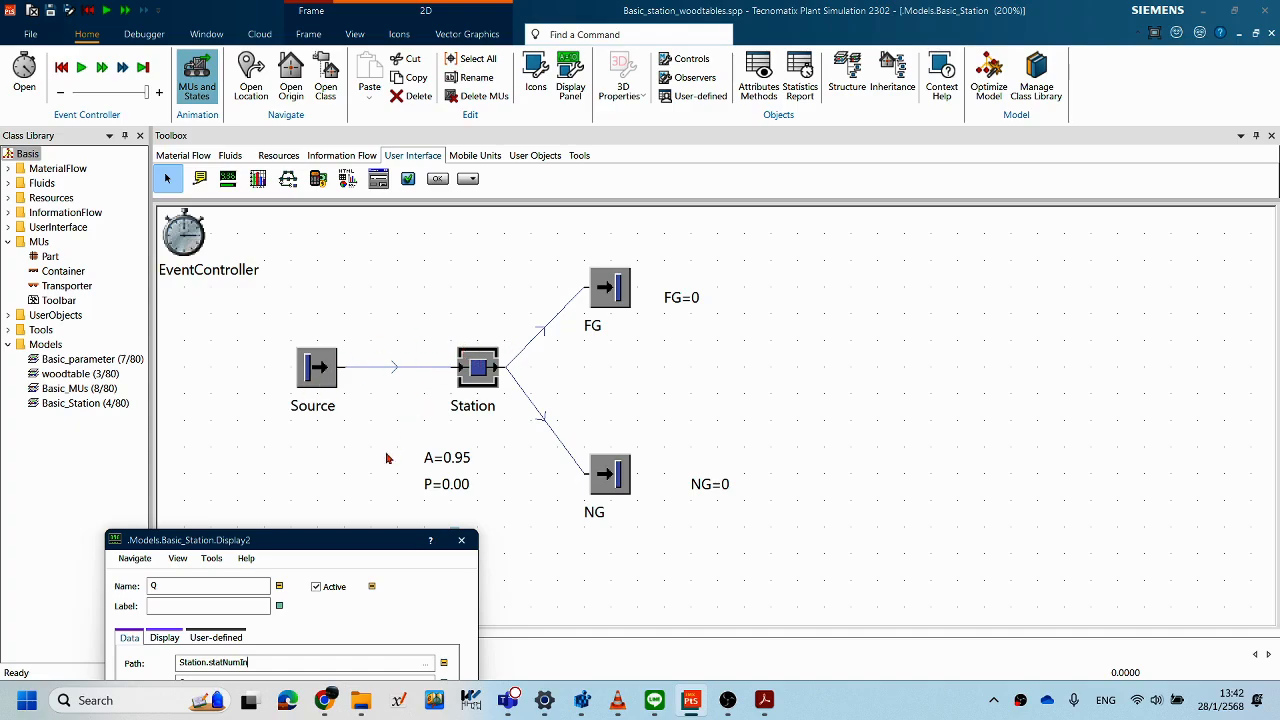
click(336, 532)
drag(339, 541, 437, 514)
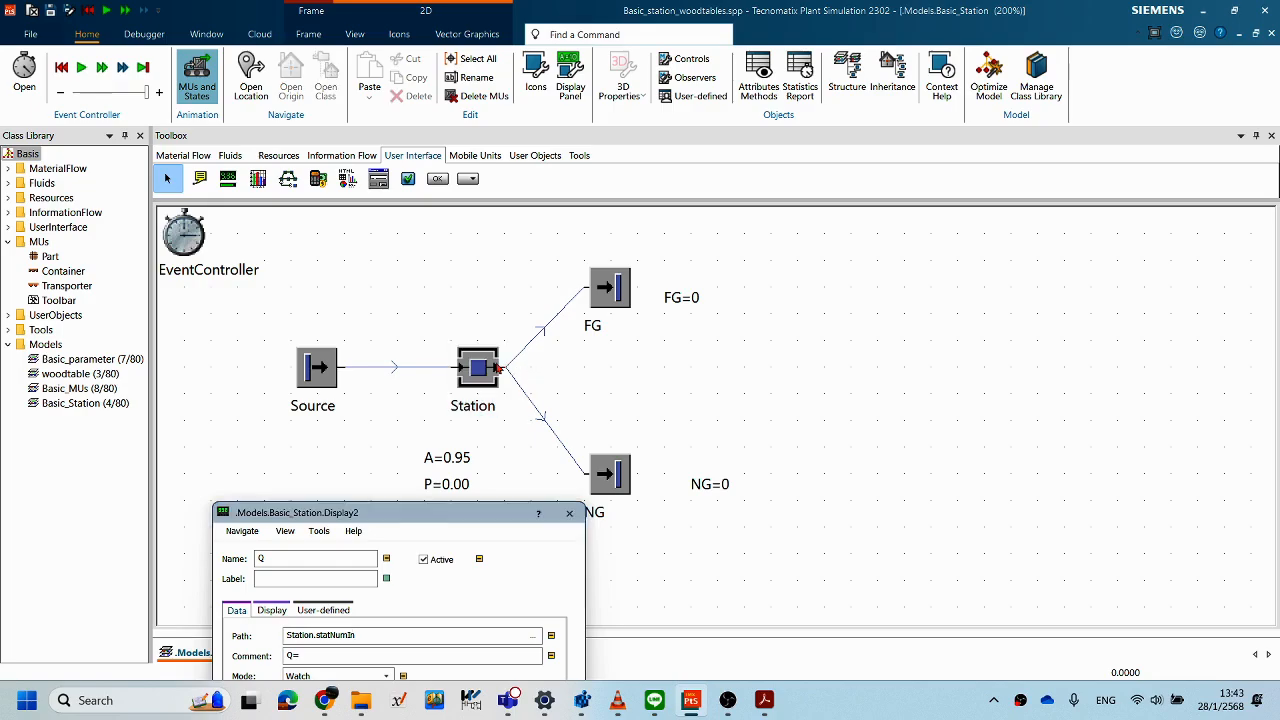
drag(415, 517, 876, 244)
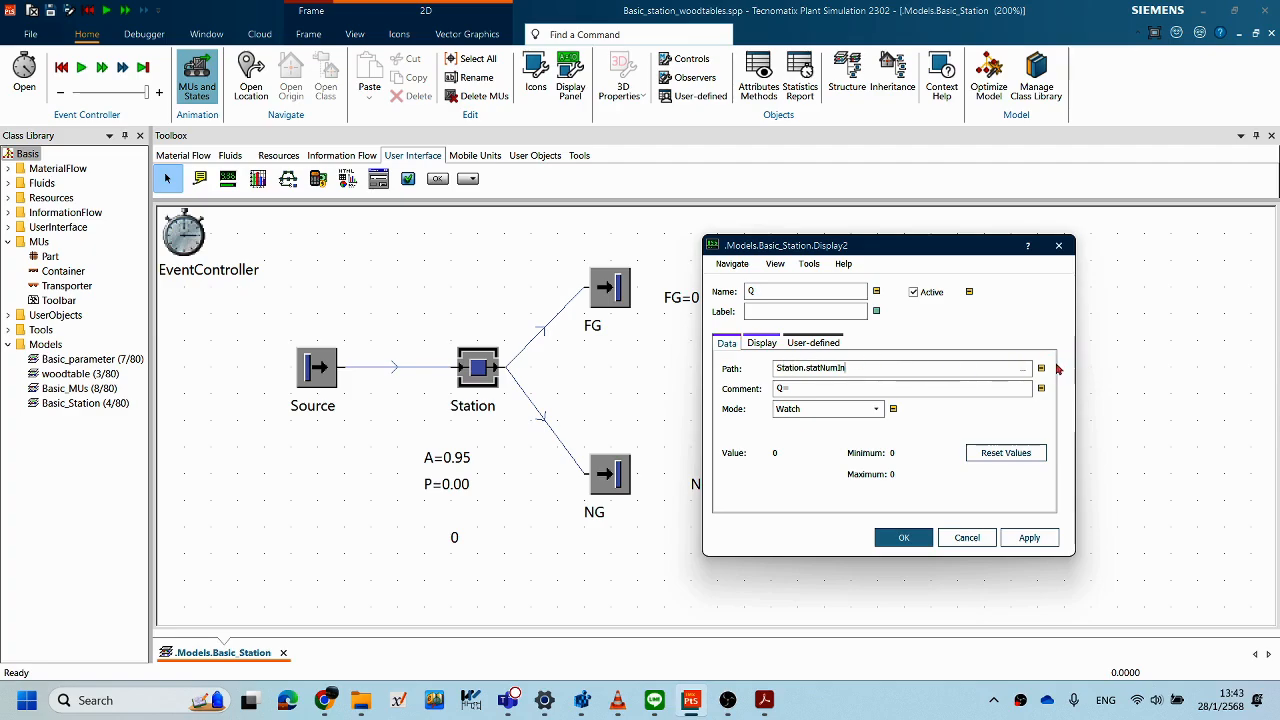
- Glance through the selectable objects for display Q's path, cancel the selection and clear the existing path
double_click(778, 367)
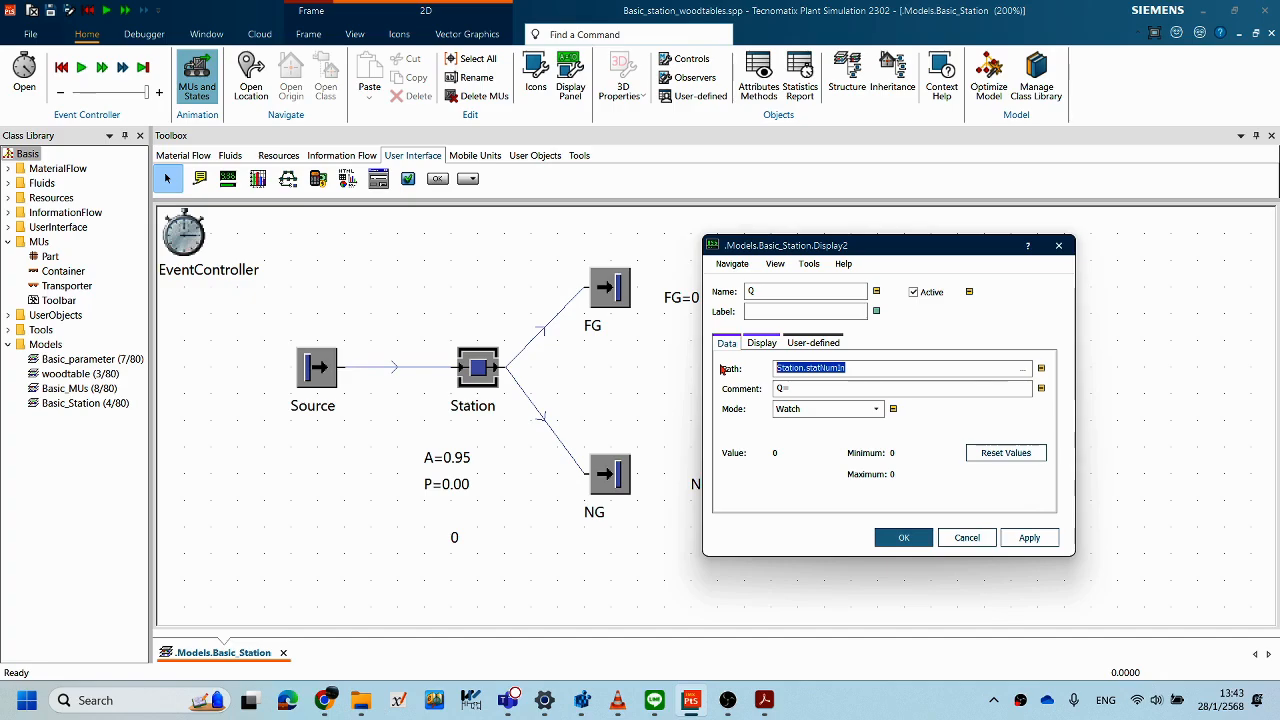
click(1022, 369)
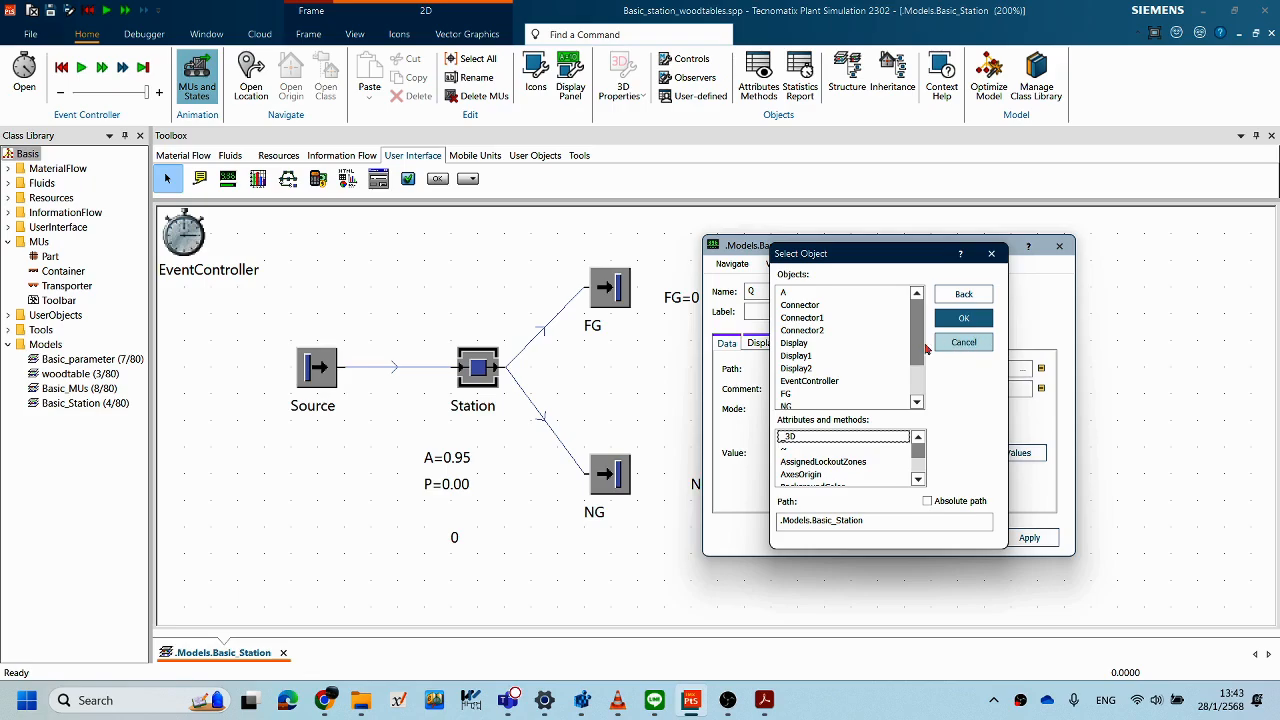
scroll(885, 360, down, 2)
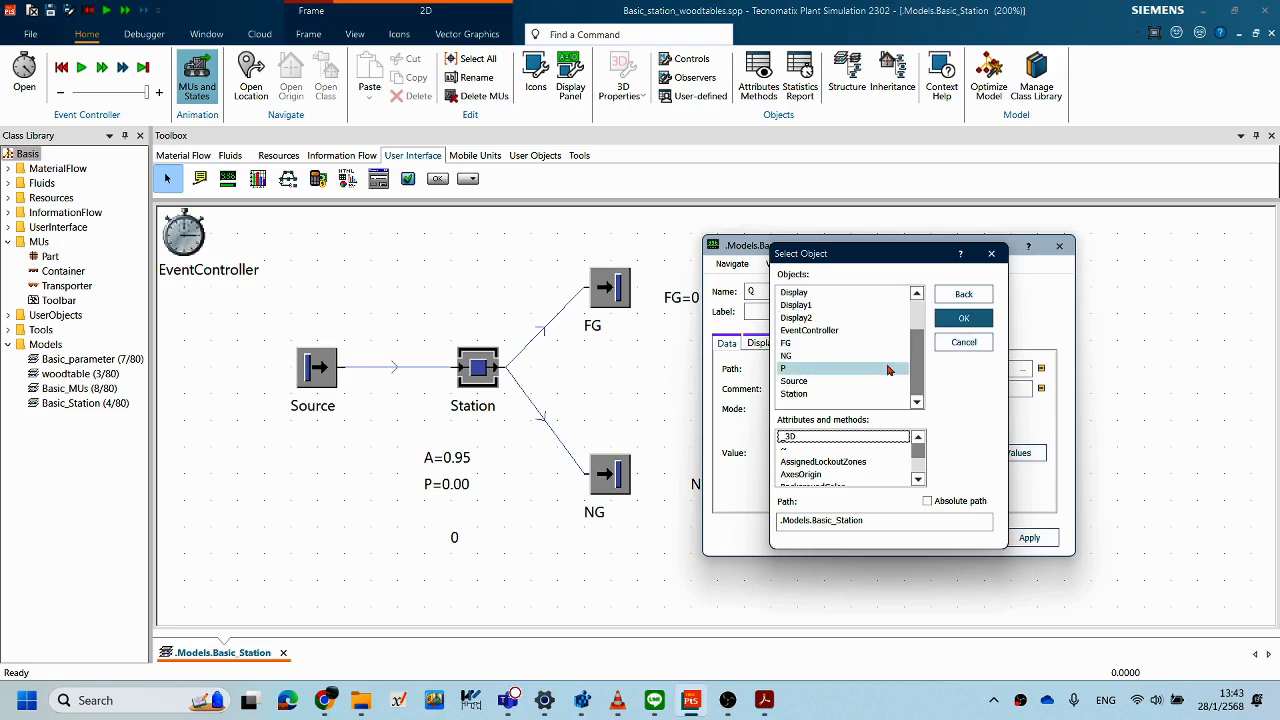
click(962, 343)
click(834, 372)
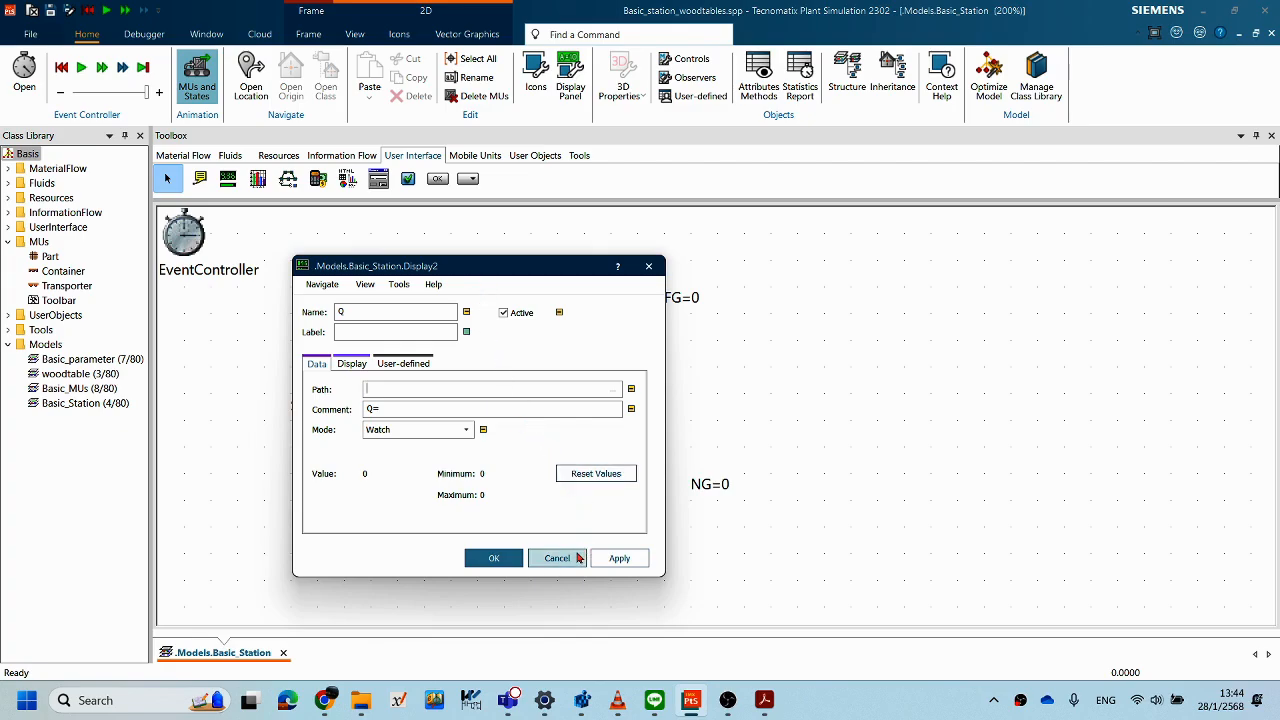
- Browse the selectable objects for display Q's path up to the root level and leave without choosing one
click(613, 389)
scroll(506, 408, down, 2)
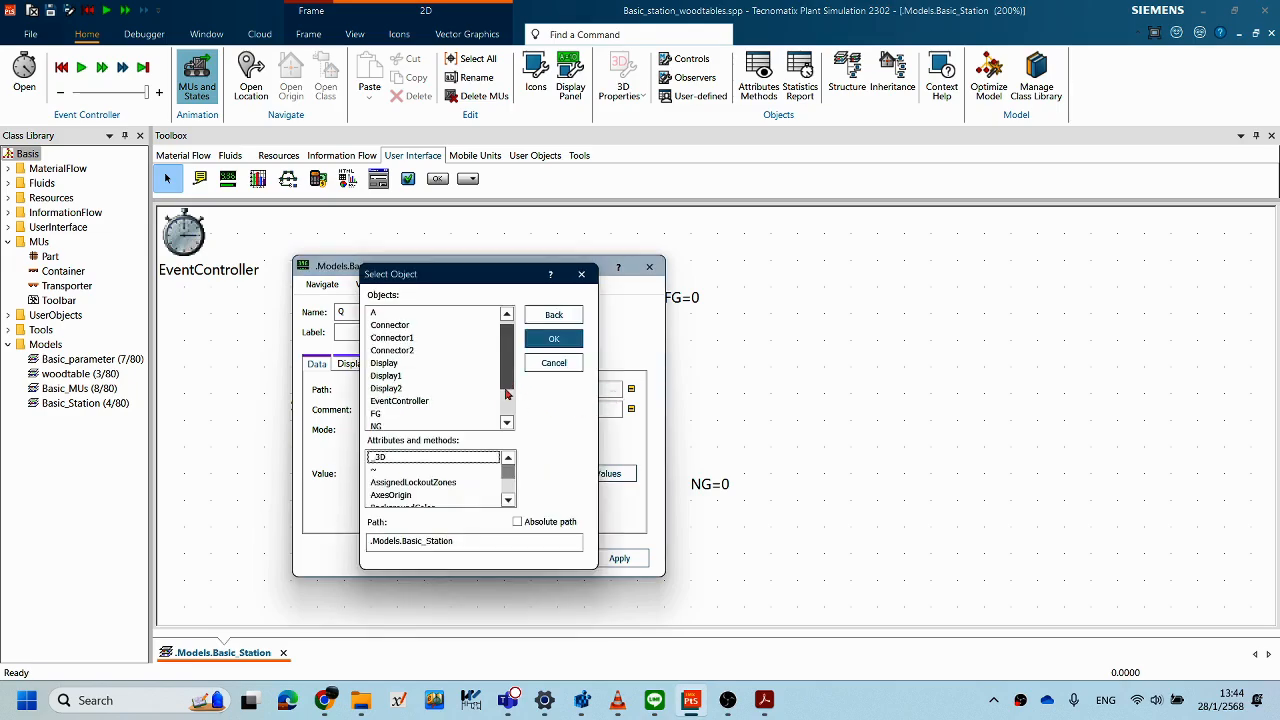
scroll(506, 408, up, 2)
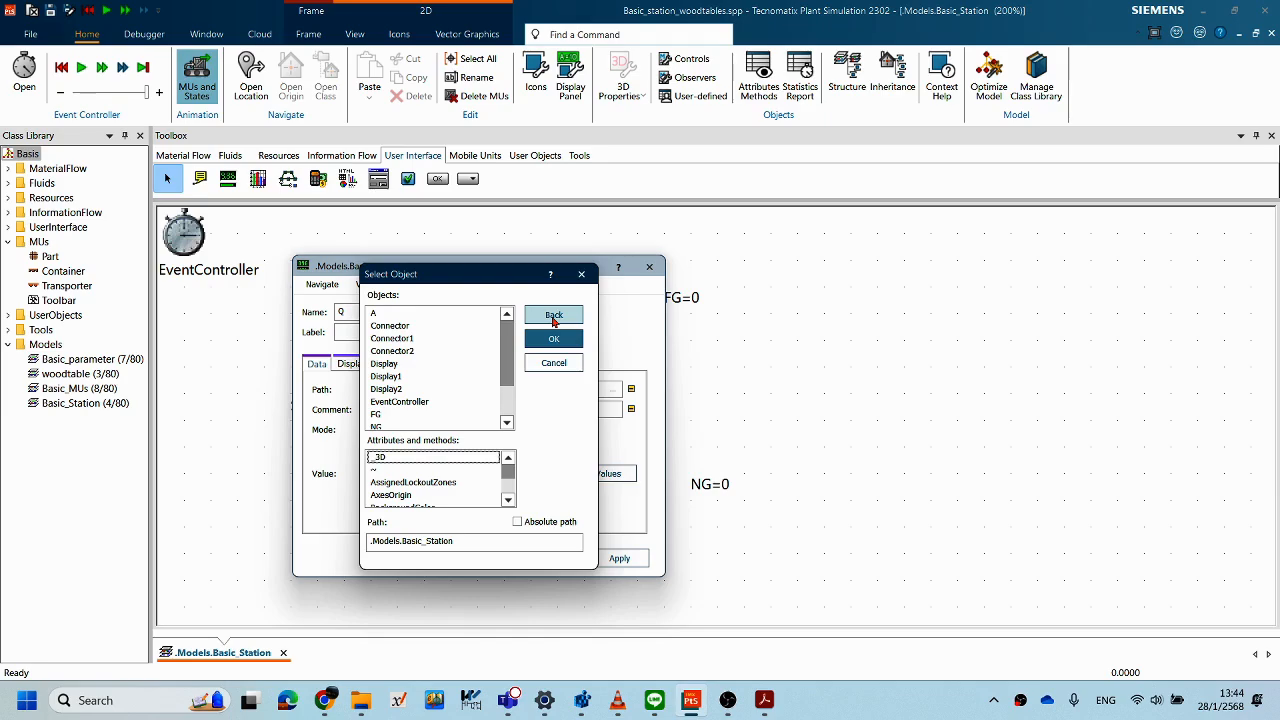
click(554, 316)
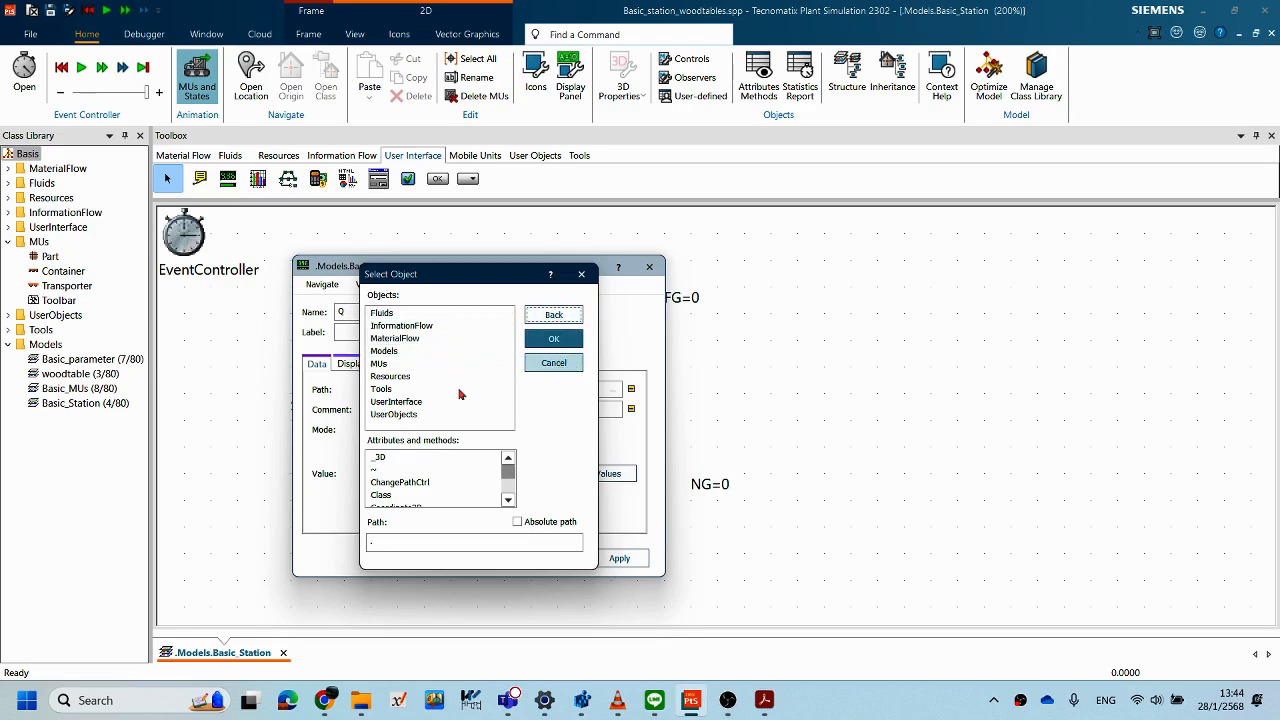
drag(511, 473, 511, 441)
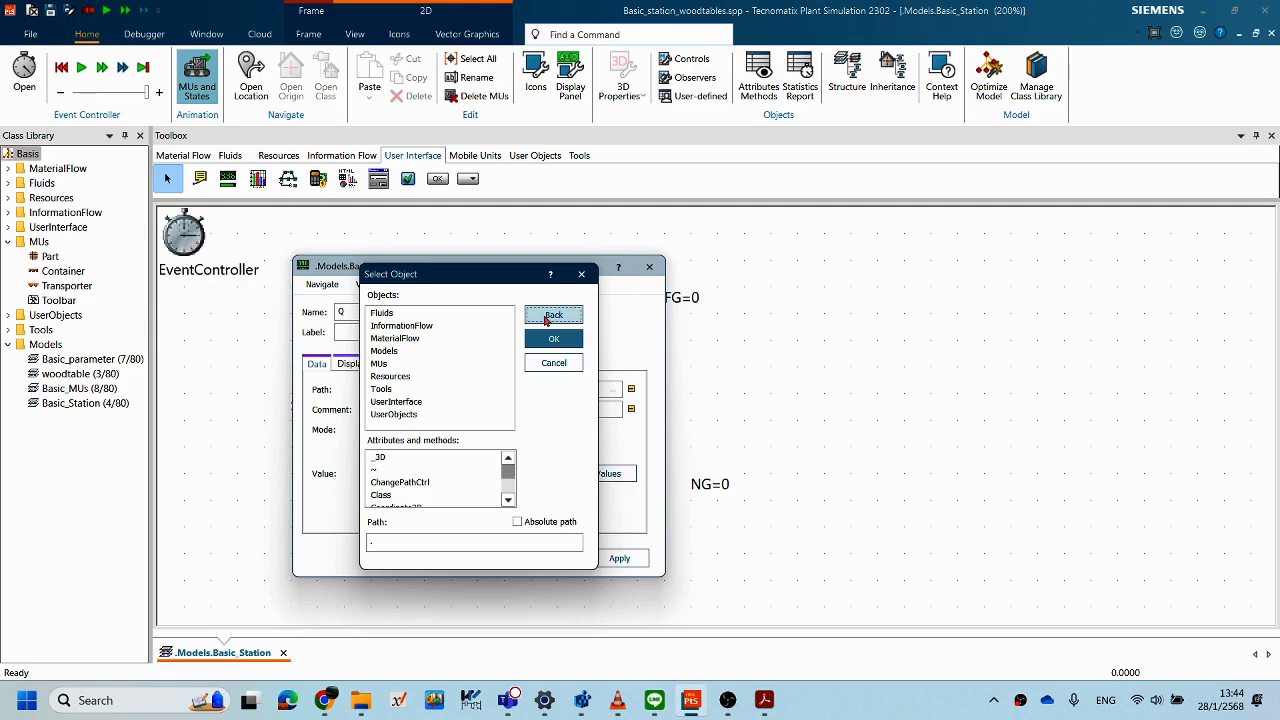
click(570, 363)
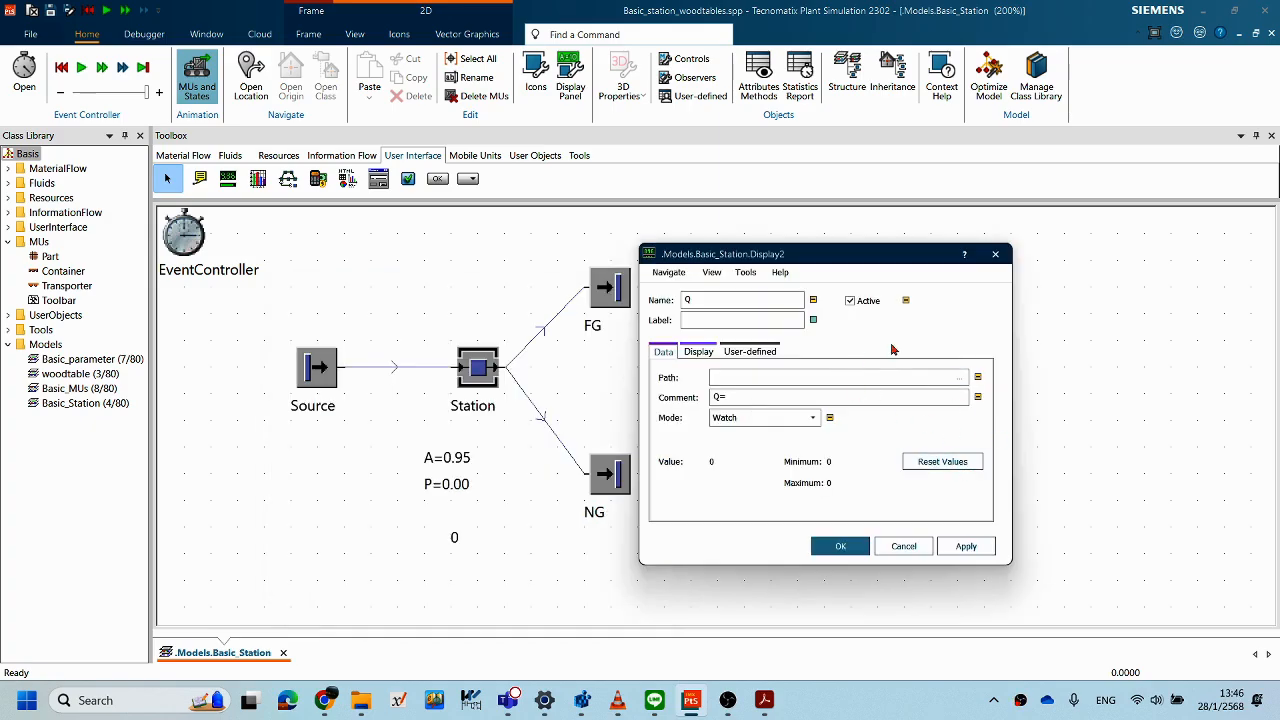
- Choose the Station's StatNumOut attribute as the path of display Q
click(961, 378)
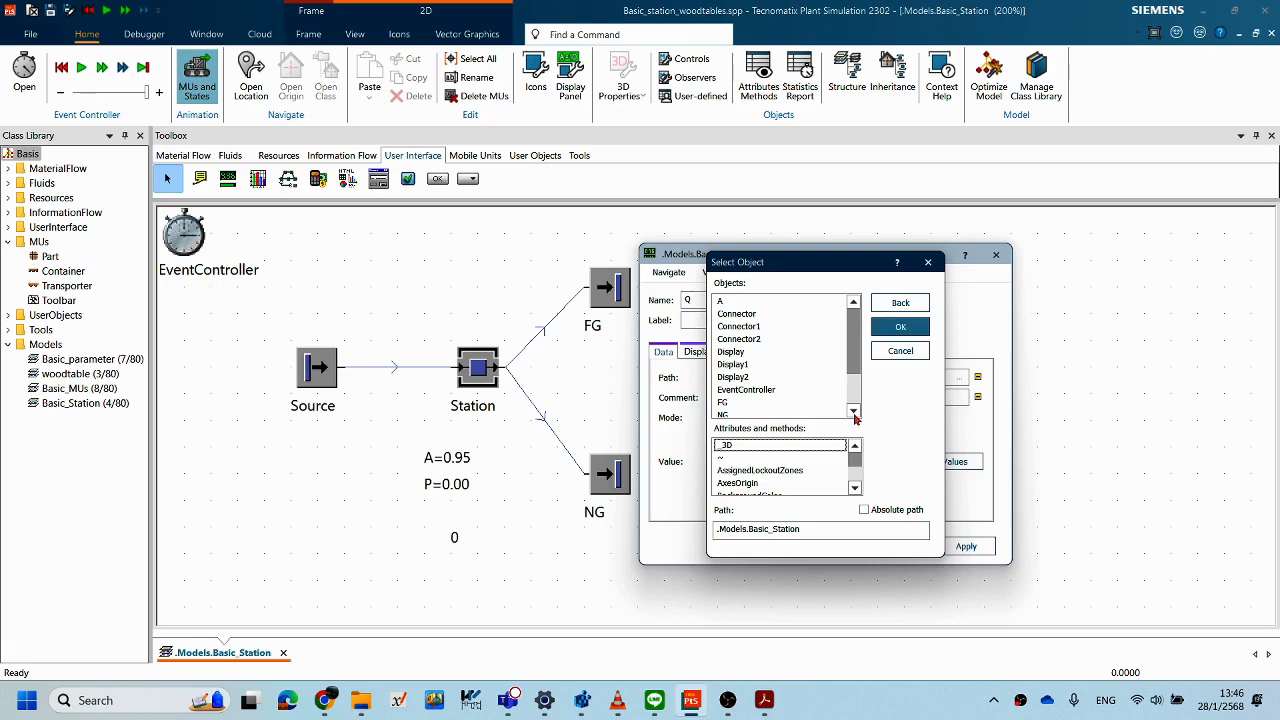
scroll(851, 368, down, 2)
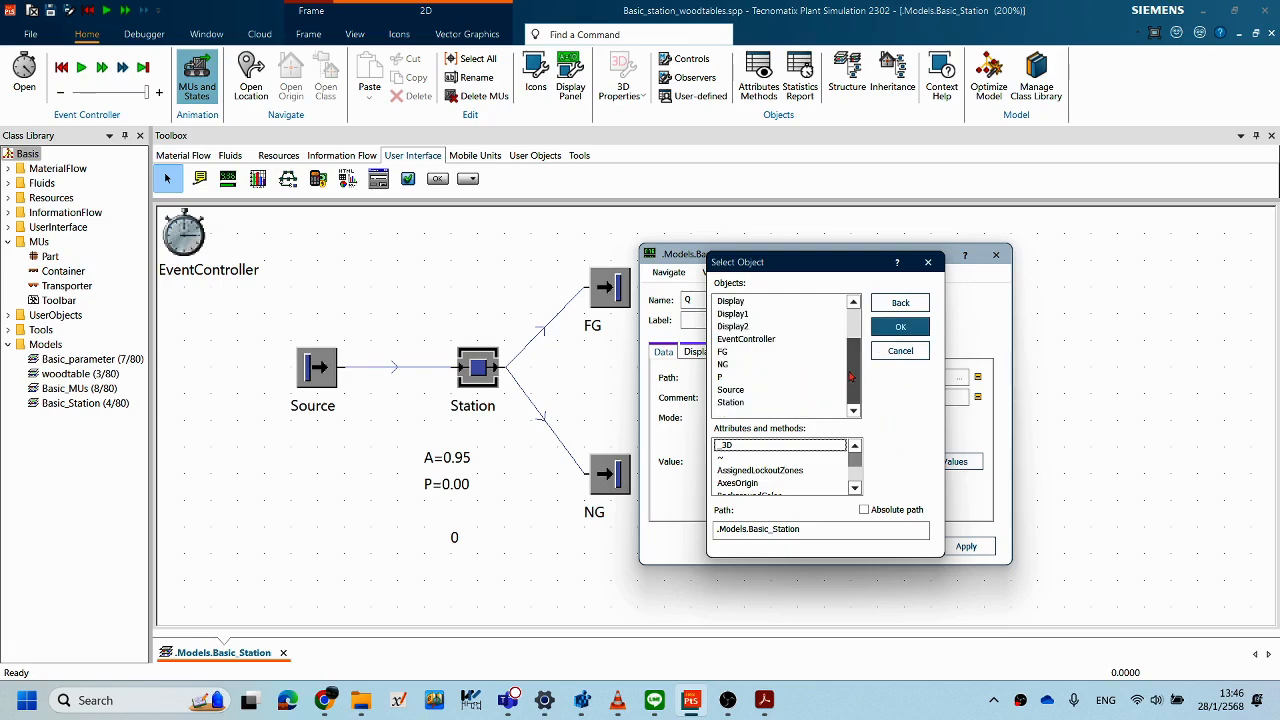
click(762, 403)
double_click(760, 403)
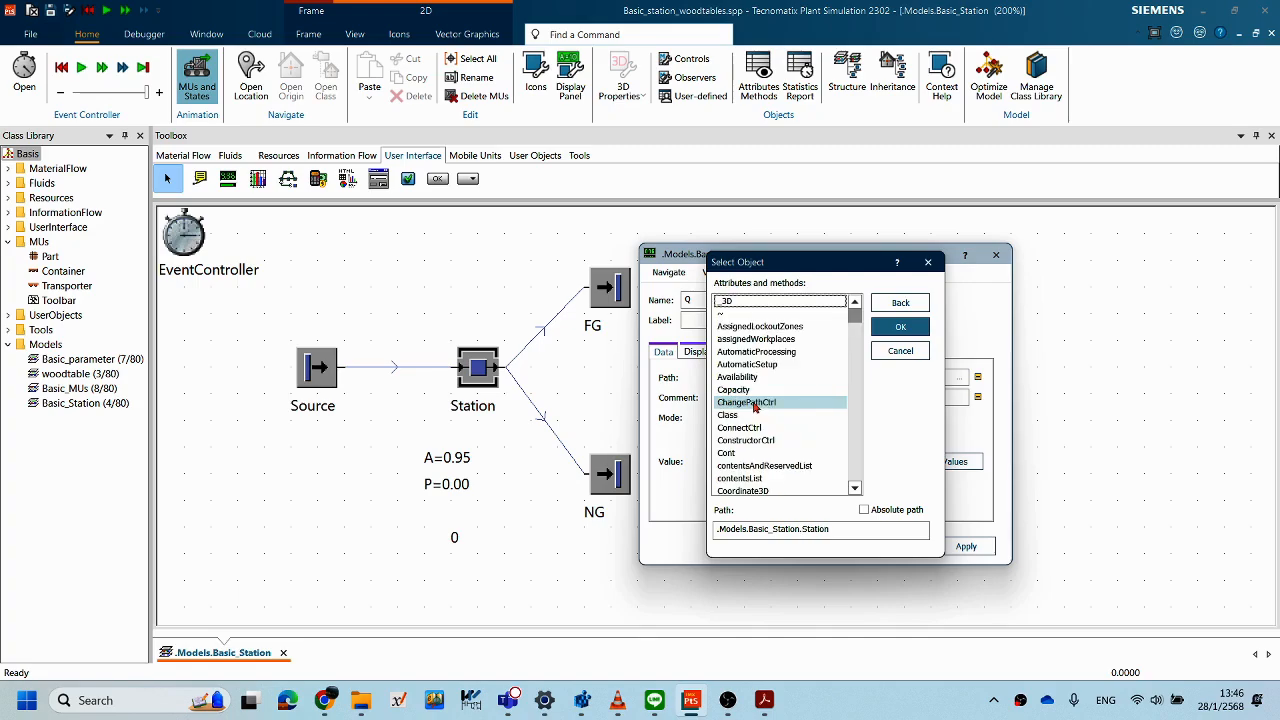
scroll(850, 330, down, 2)
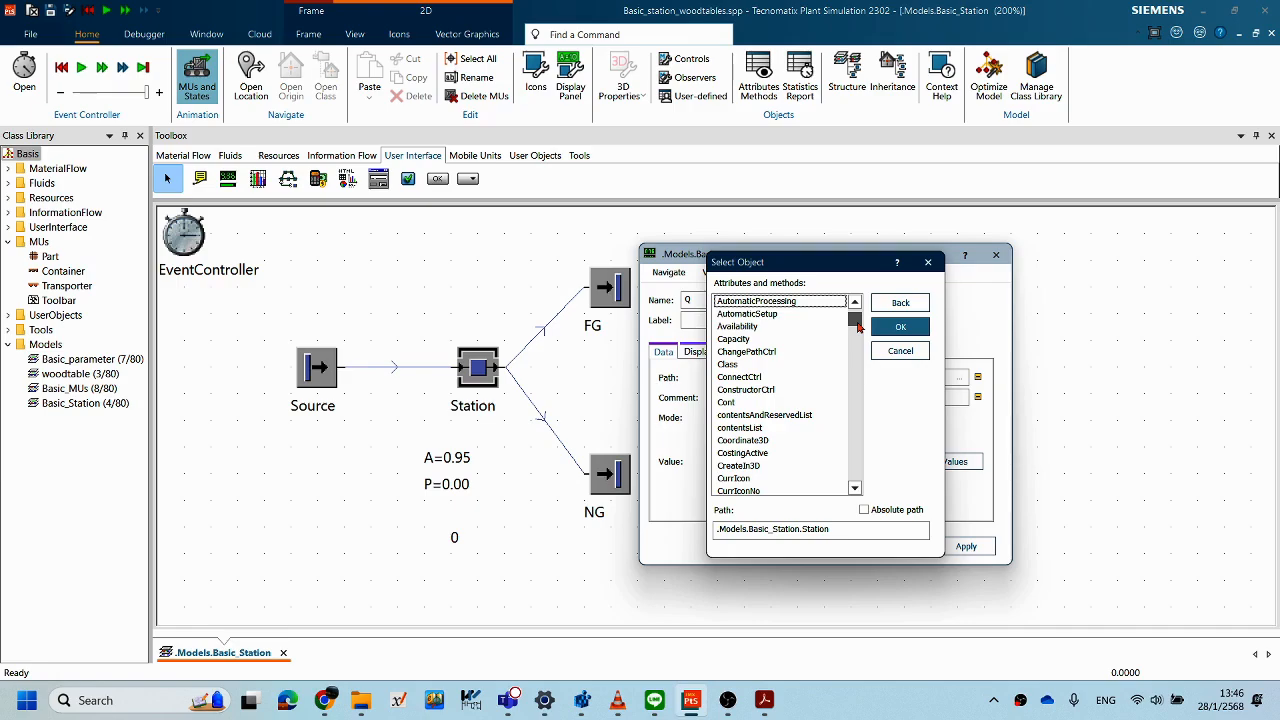
scroll(857, 323, up, 2)
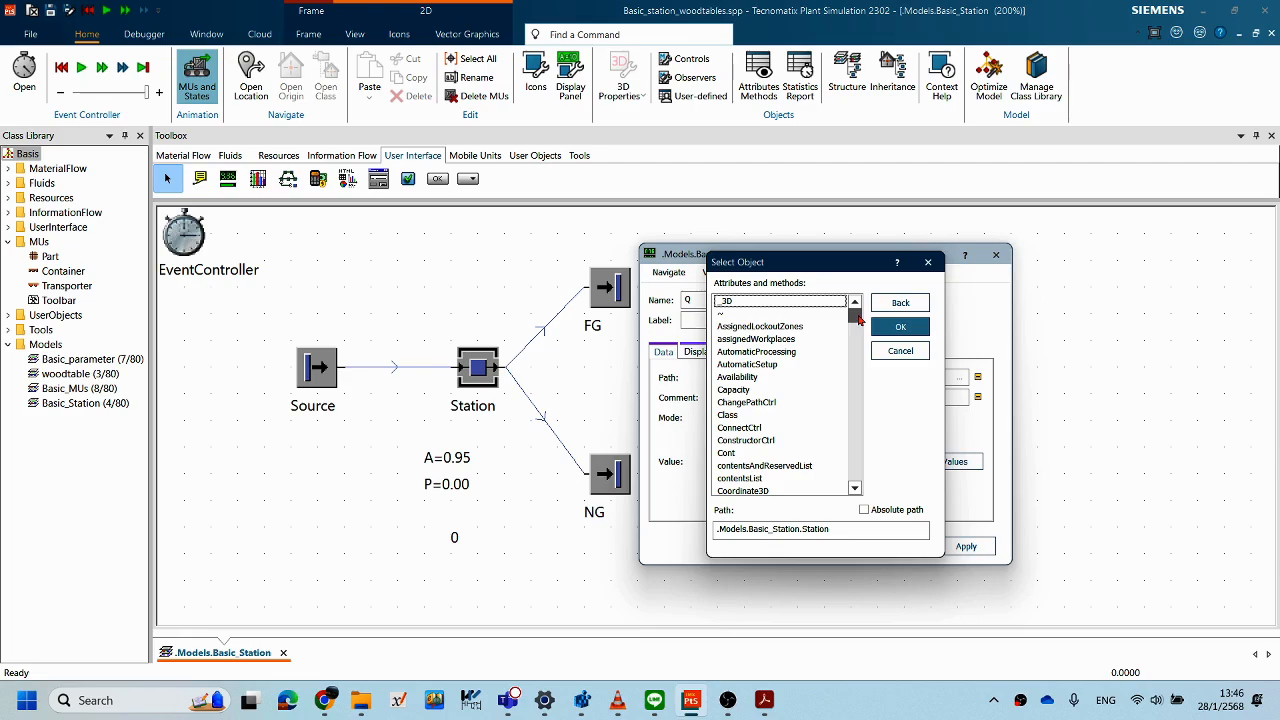
drag(859, 322, 860, 364)
drag(859, 449, 859, 478)
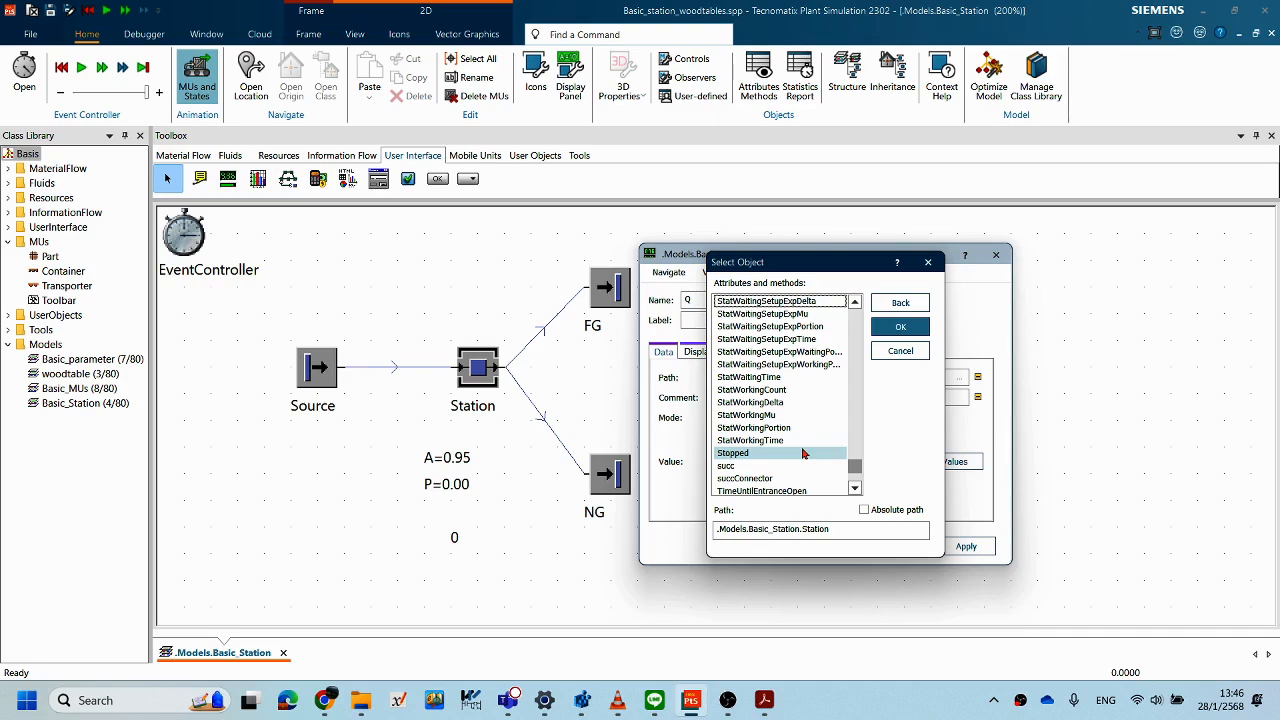
scroll(803, 453, up, 5)
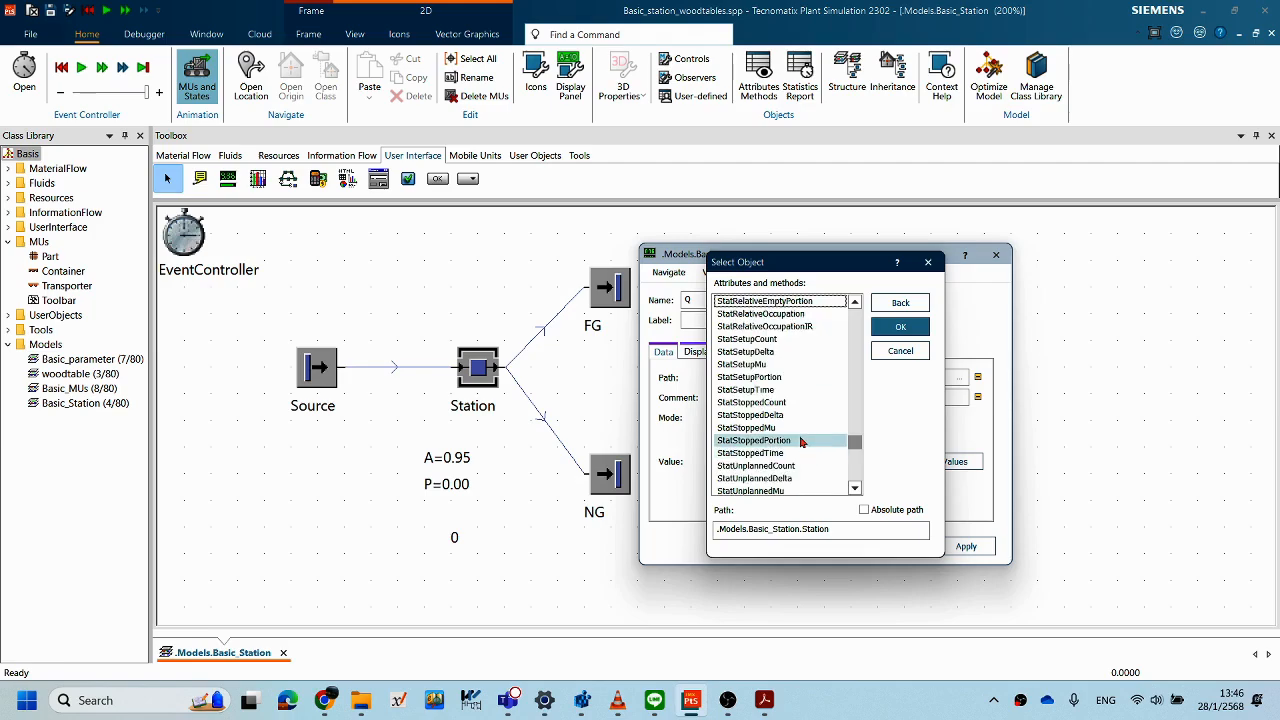
scroll(800, 441, up, 6)
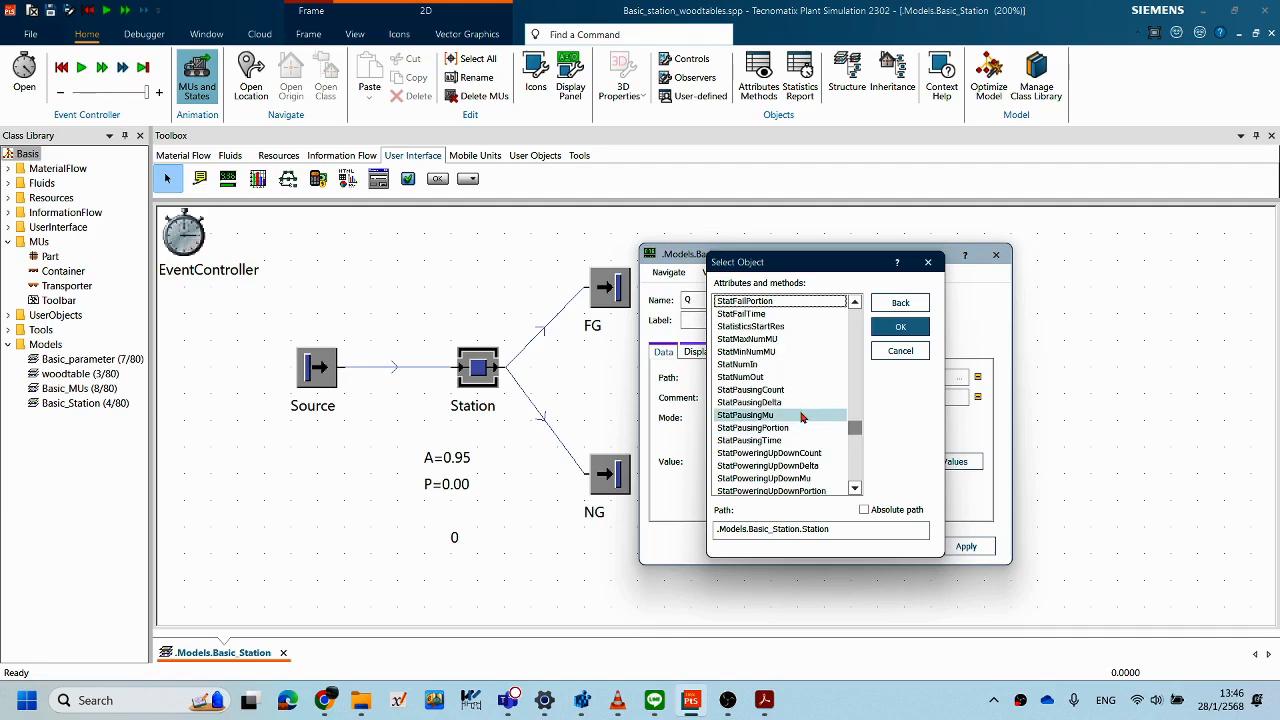
double_click(757, 376)
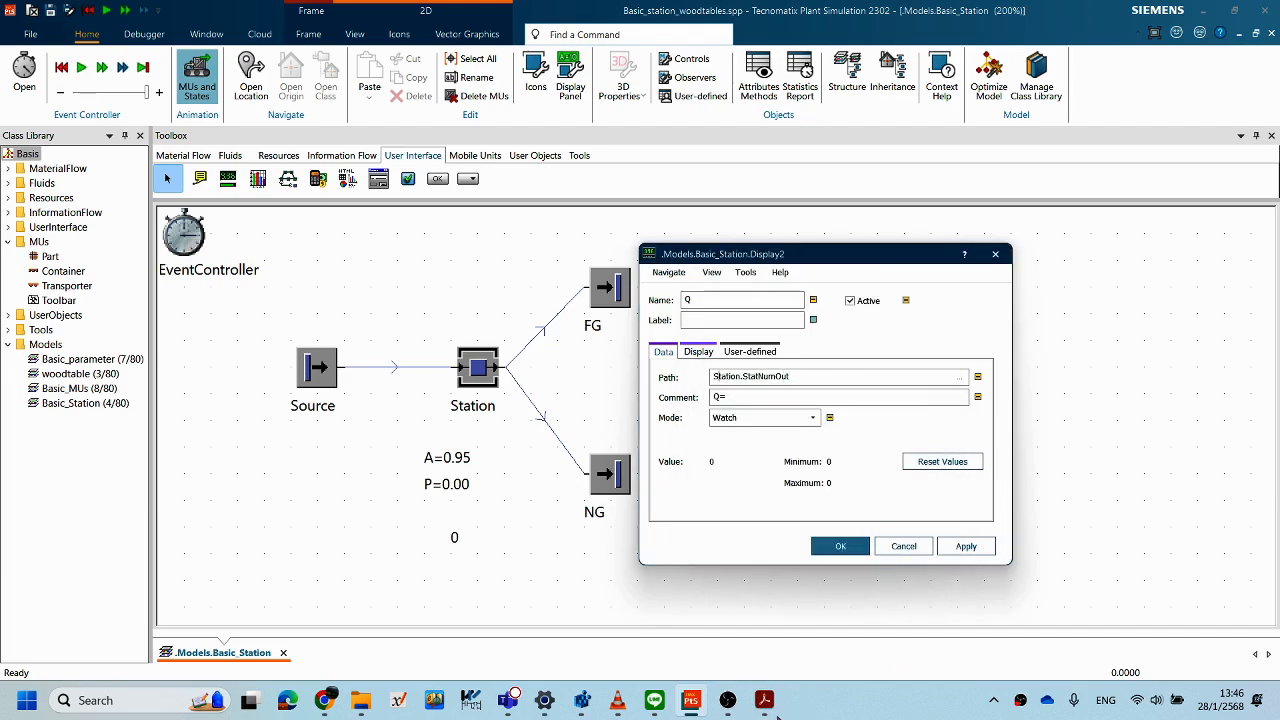
- Look up the formula for Q on the OEE slide in Acrobat again and return to Plant Simulation
mouse_move(770, 710)
click(745, 640)
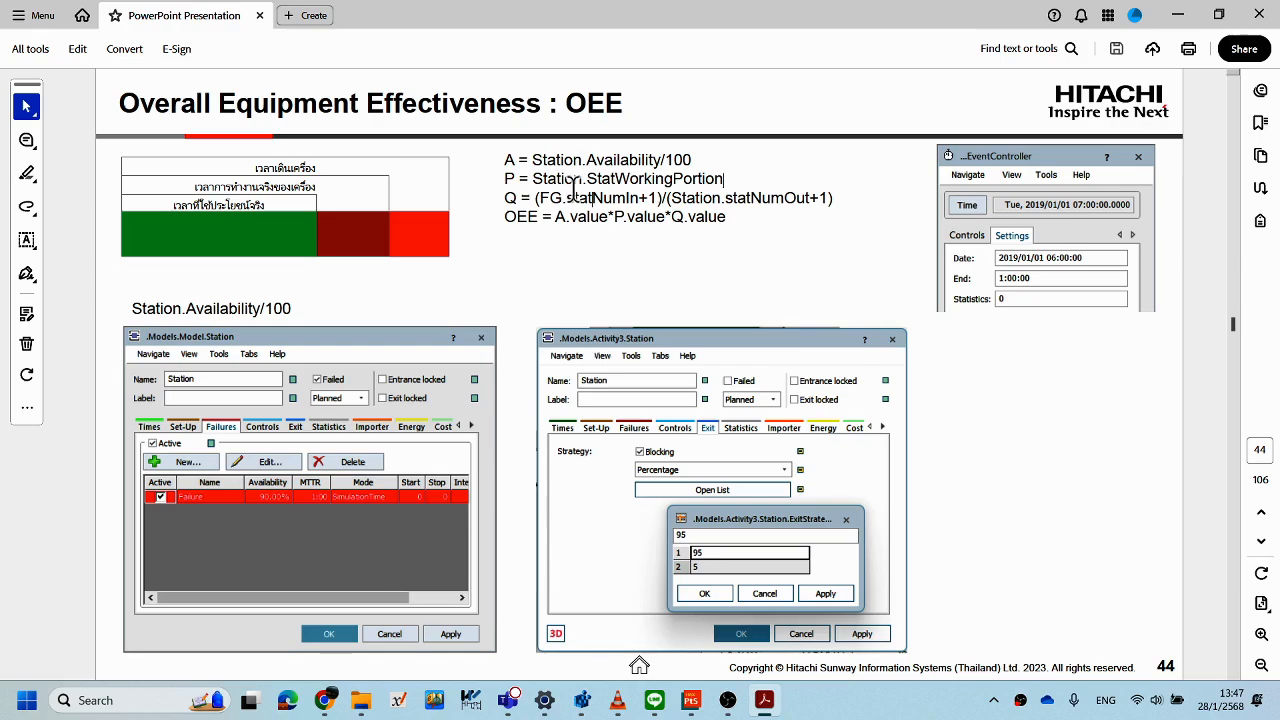
click(693, 702)
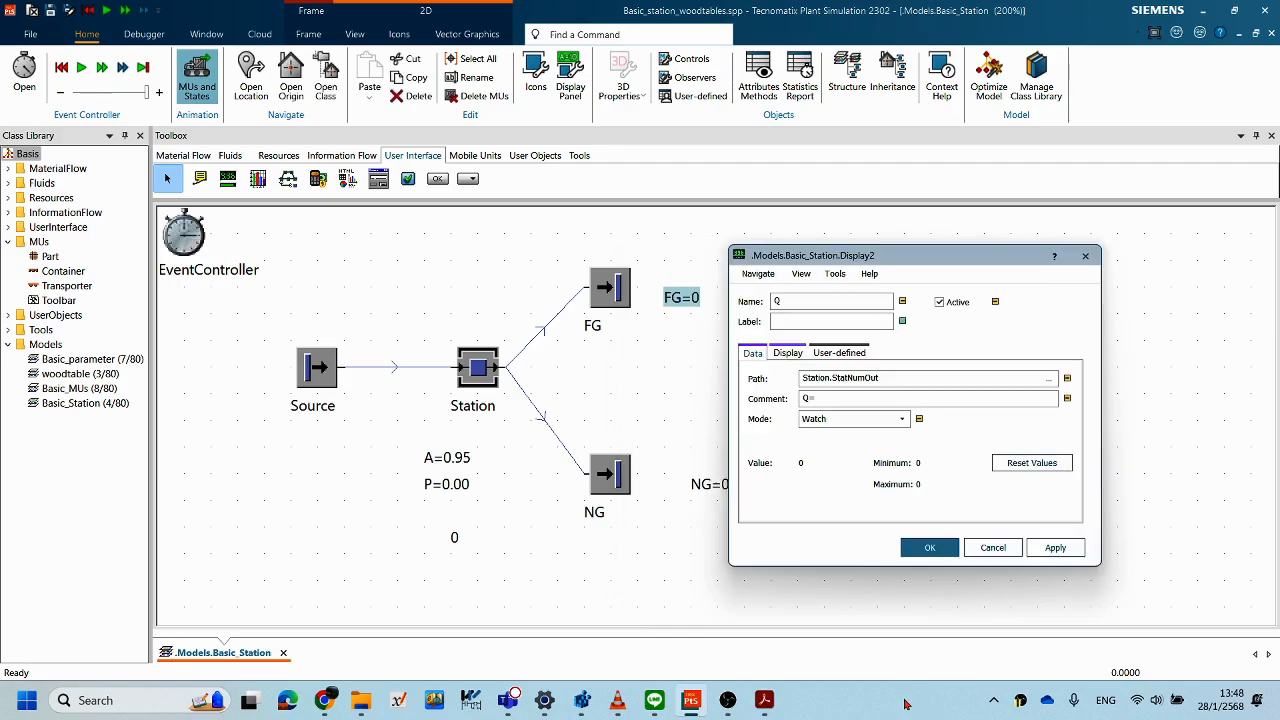
- Copy the path FG.statNumIn from the FG display's settings and close them without changes
double_click(679, 299)
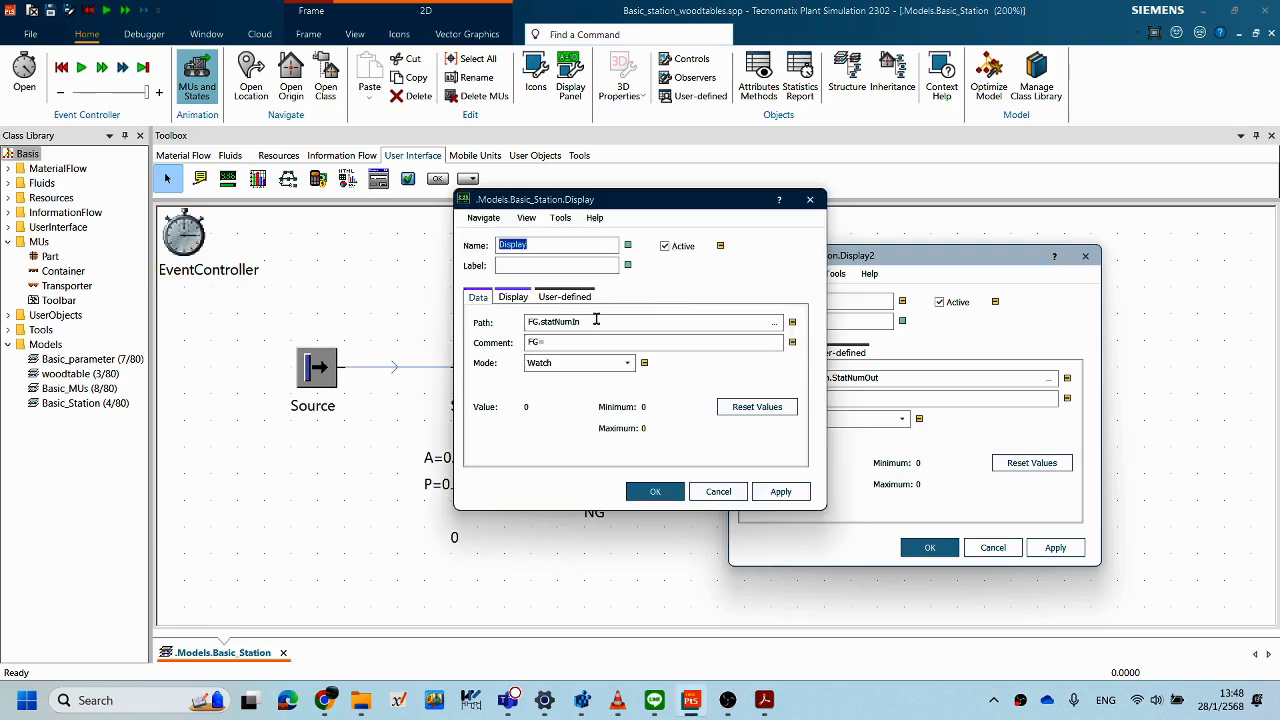
drag(651, 320, 450, 330)
key(ctrl+c)
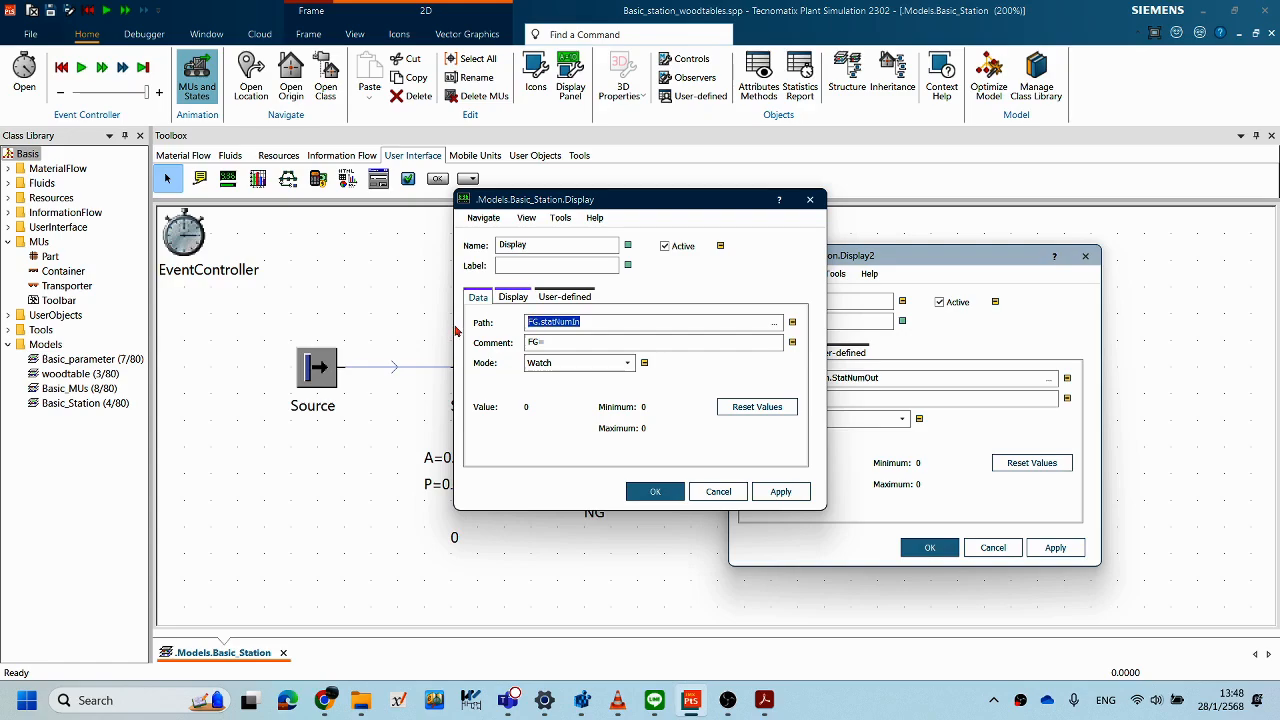
click(718, 491)
- Extend display Q's path to FG.statNumIn/Station.StatNumOut and set its mode to Sample
click(806, 377)
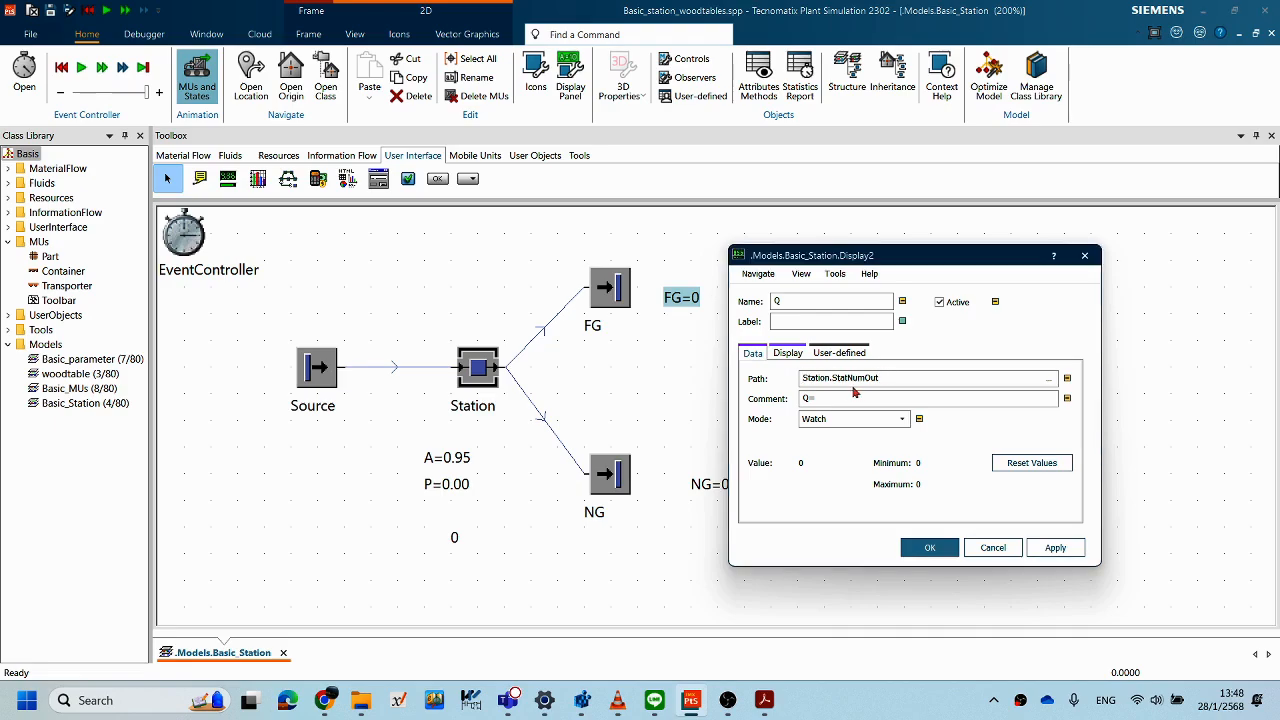
key(ctrl+v)
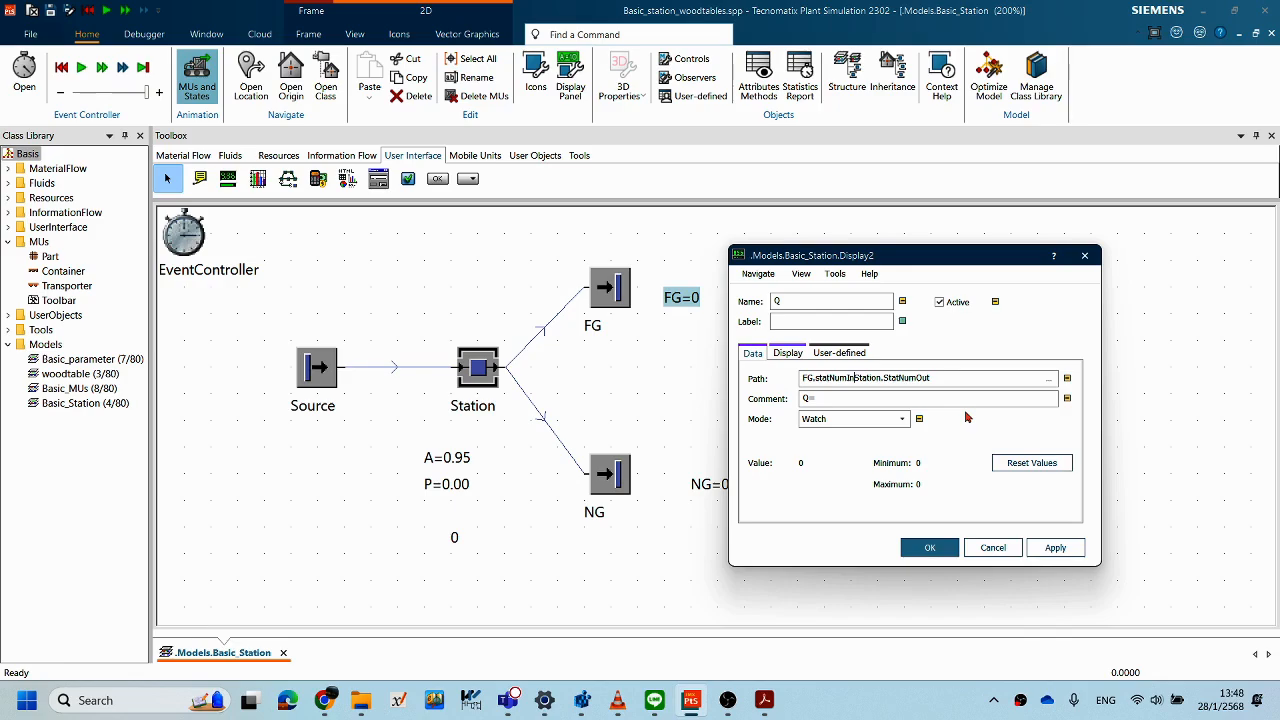
text(/)
click(903, 419)
click(833, 445)
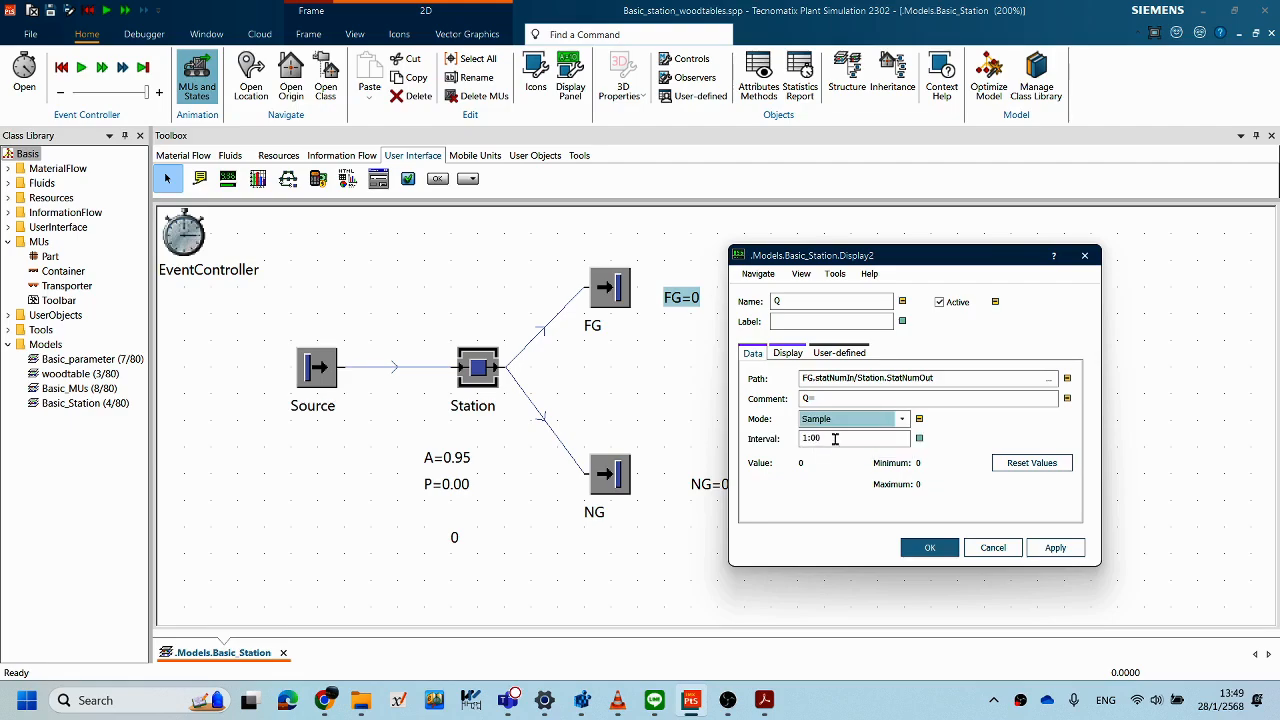
- Set display Q's sampling interval to 1 and apply the settings
click(846, 439)
key(ctrl+a)
text(1)
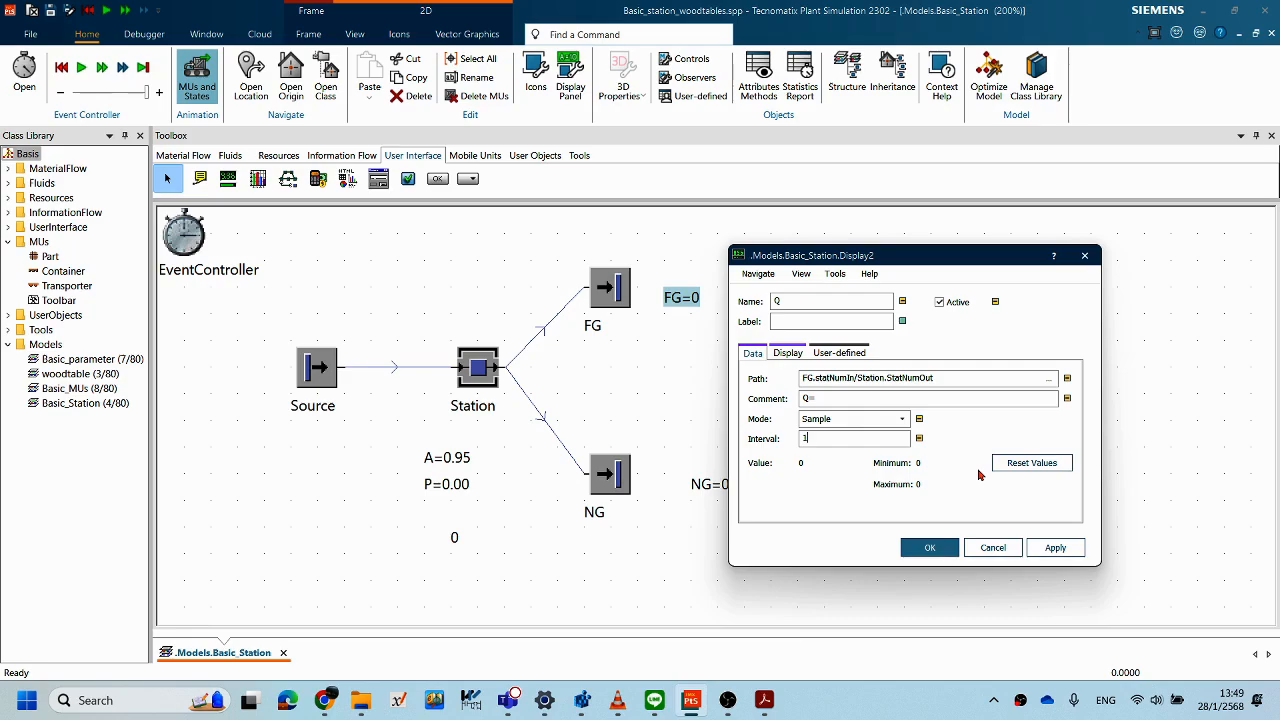
click(1053, 546)
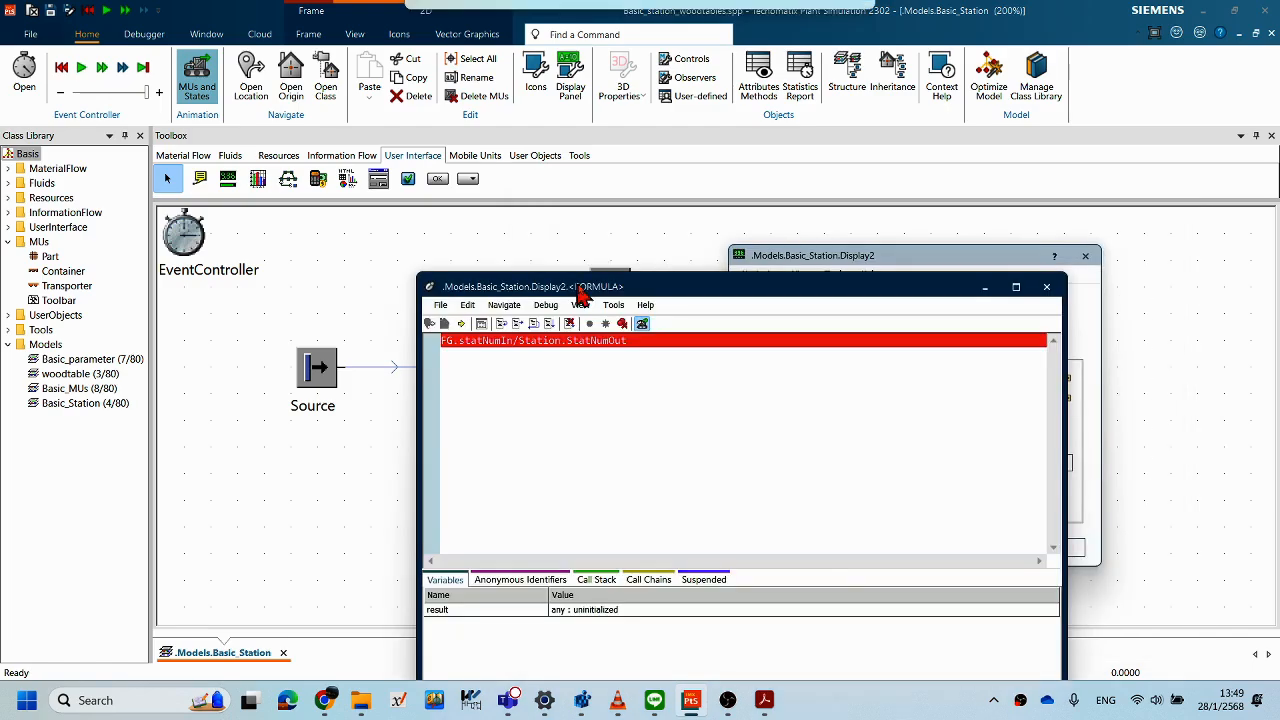
- Inspect display Q's formula in the debugger, close it and confirm the display's settings
double_click(566, 340)
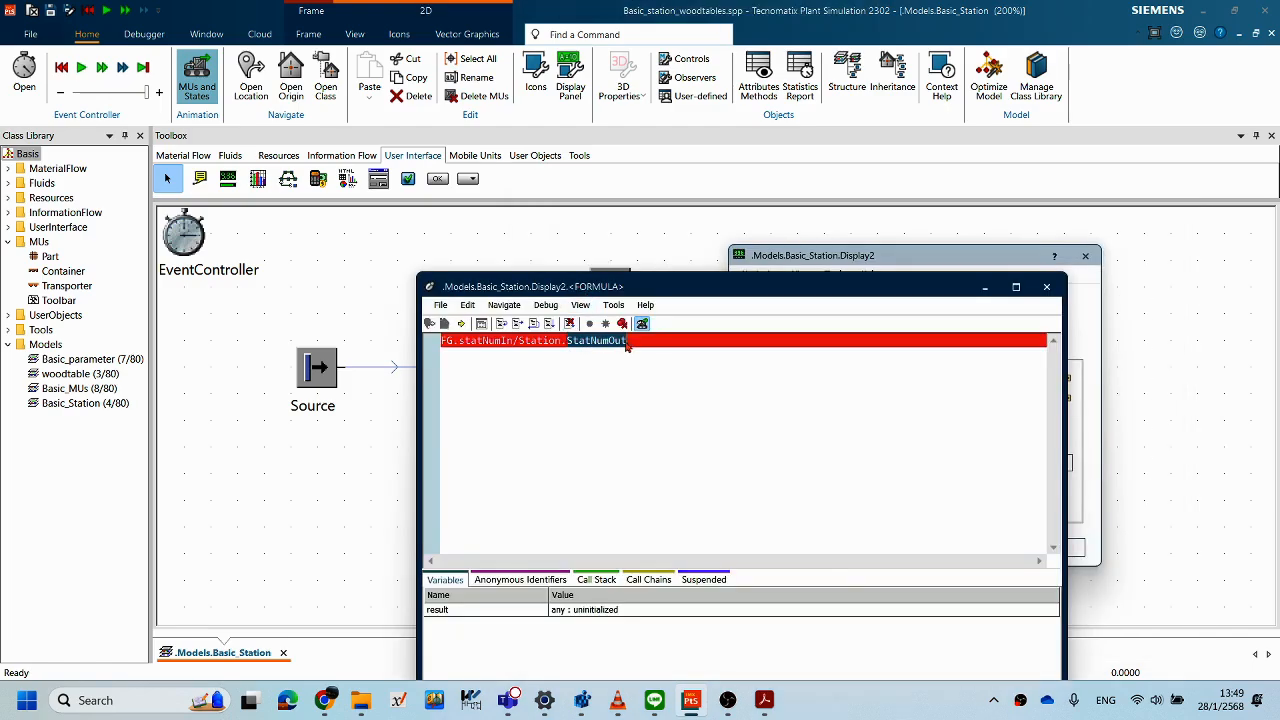
click(650, 341)
drag(670, 286, 719, 254)
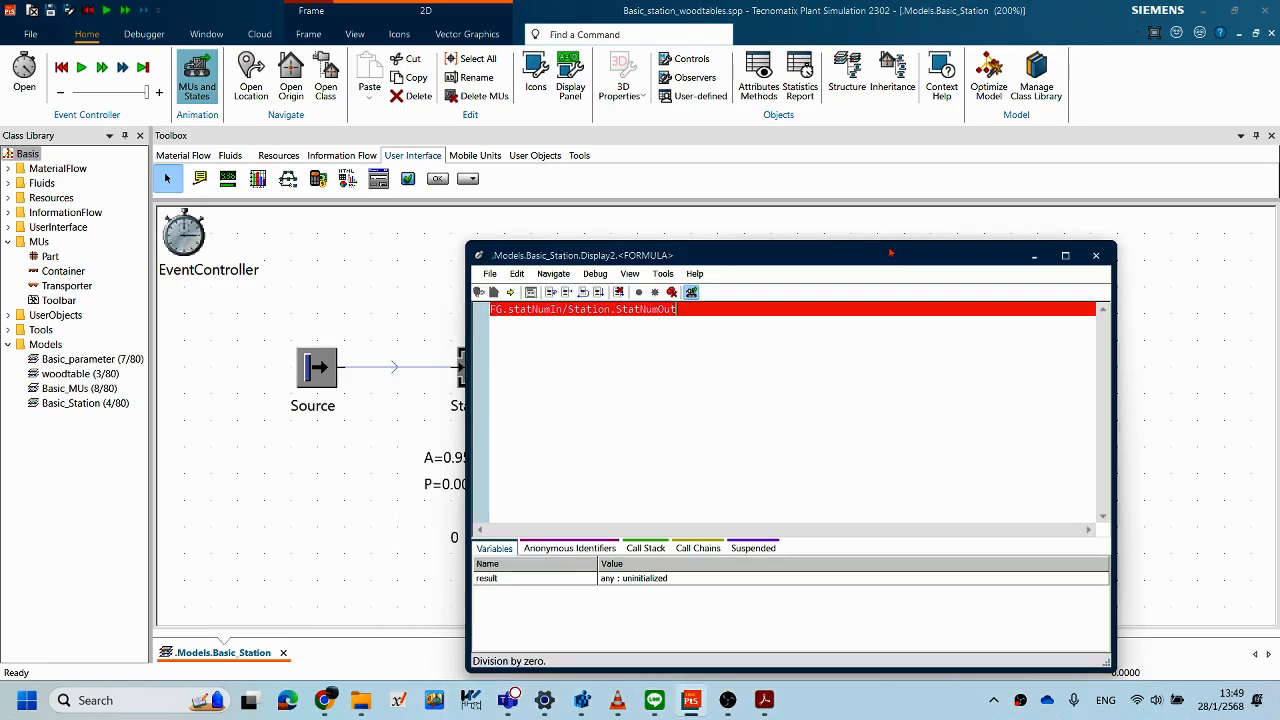
click(1096, 256)
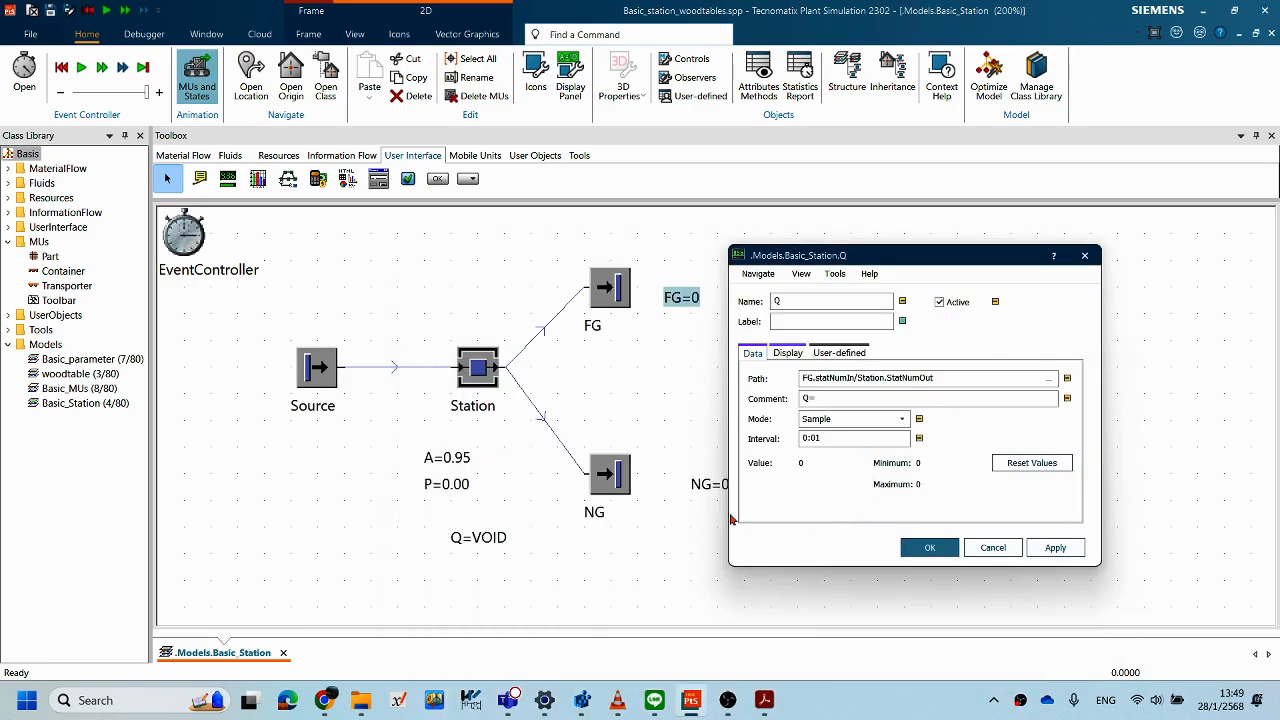
click(940, 548)
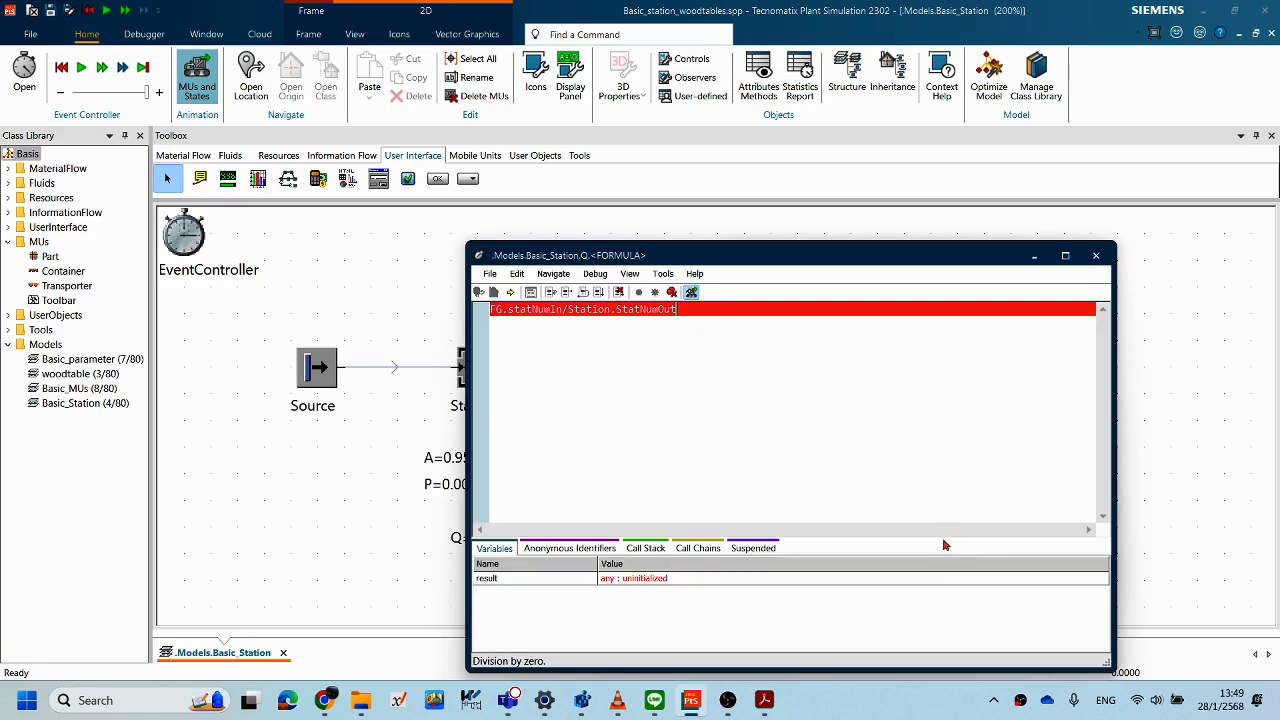
click(1095, 256)
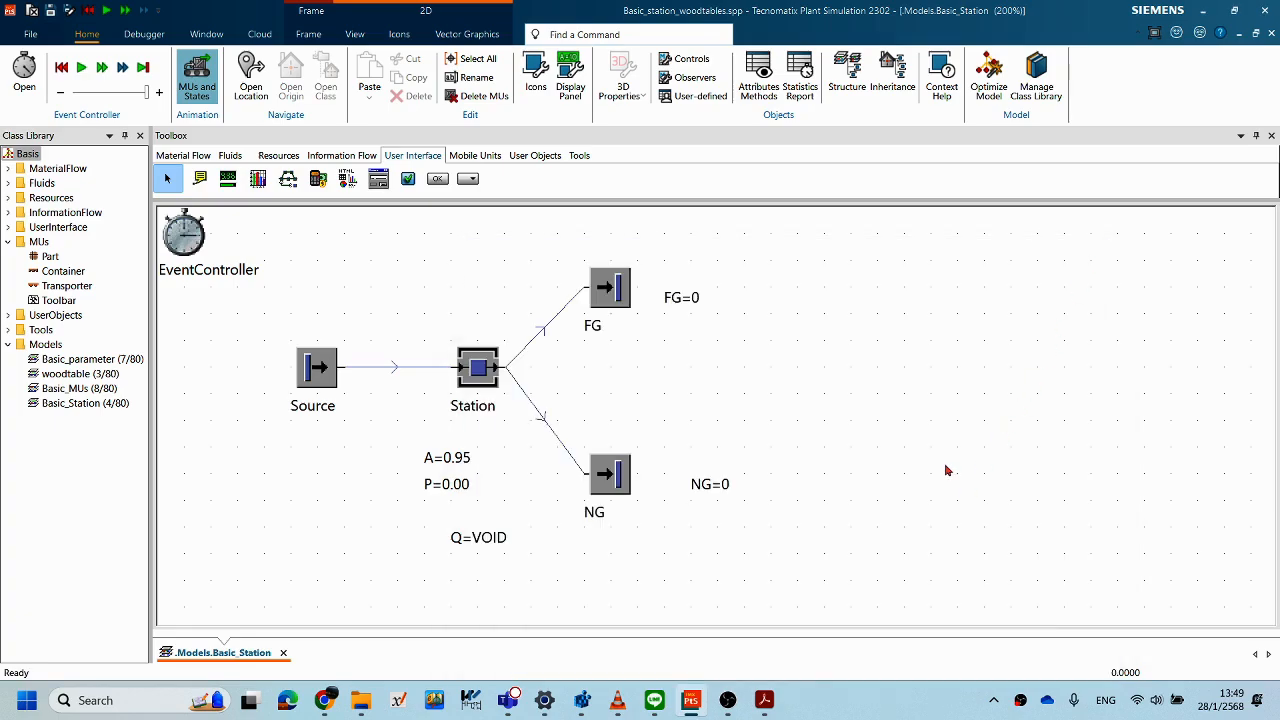
- Close the reopened formula debugger and place display Q directly below display P
right_click(772, 341)
click(786, 311)
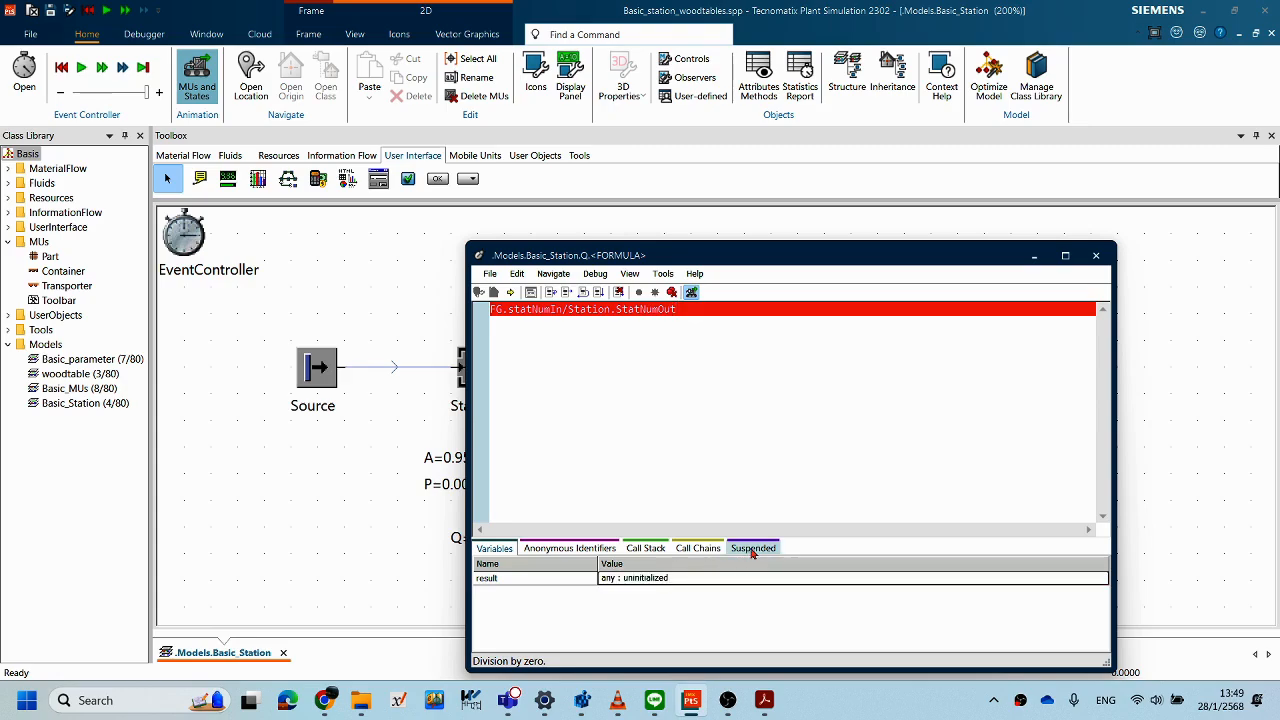
click(1096, 255)
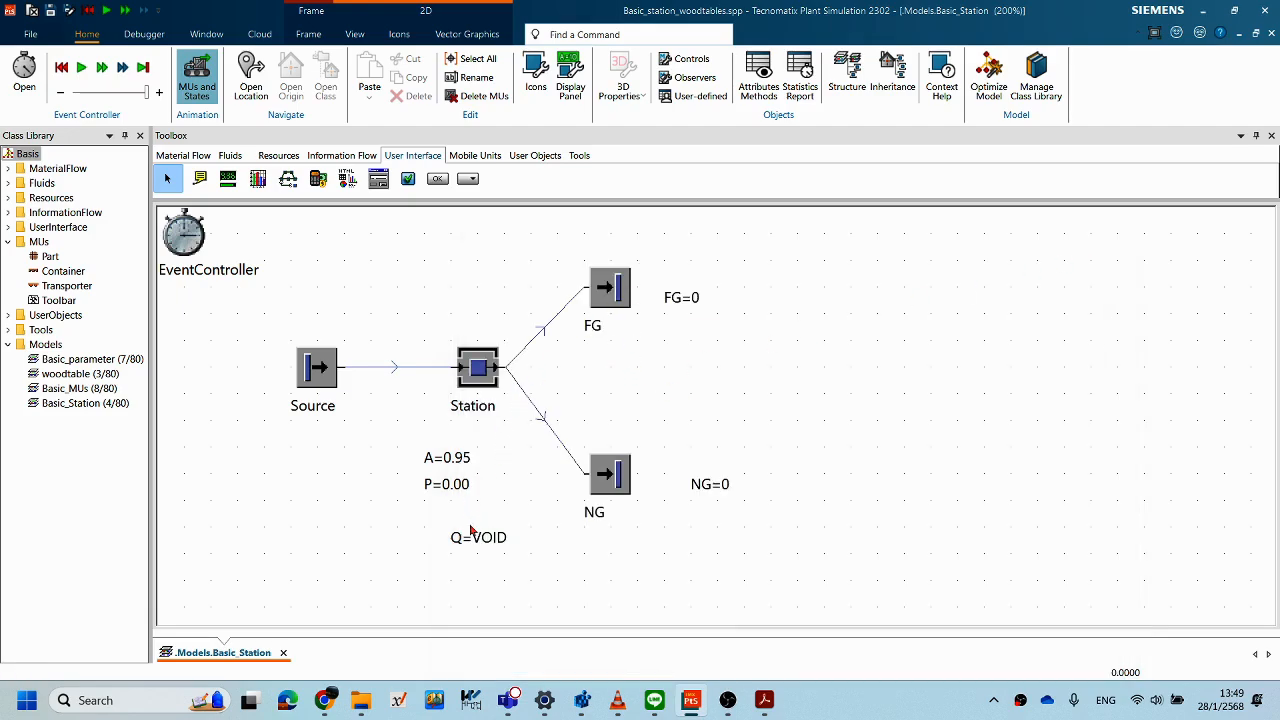
drag(469, 530, 443, 503)
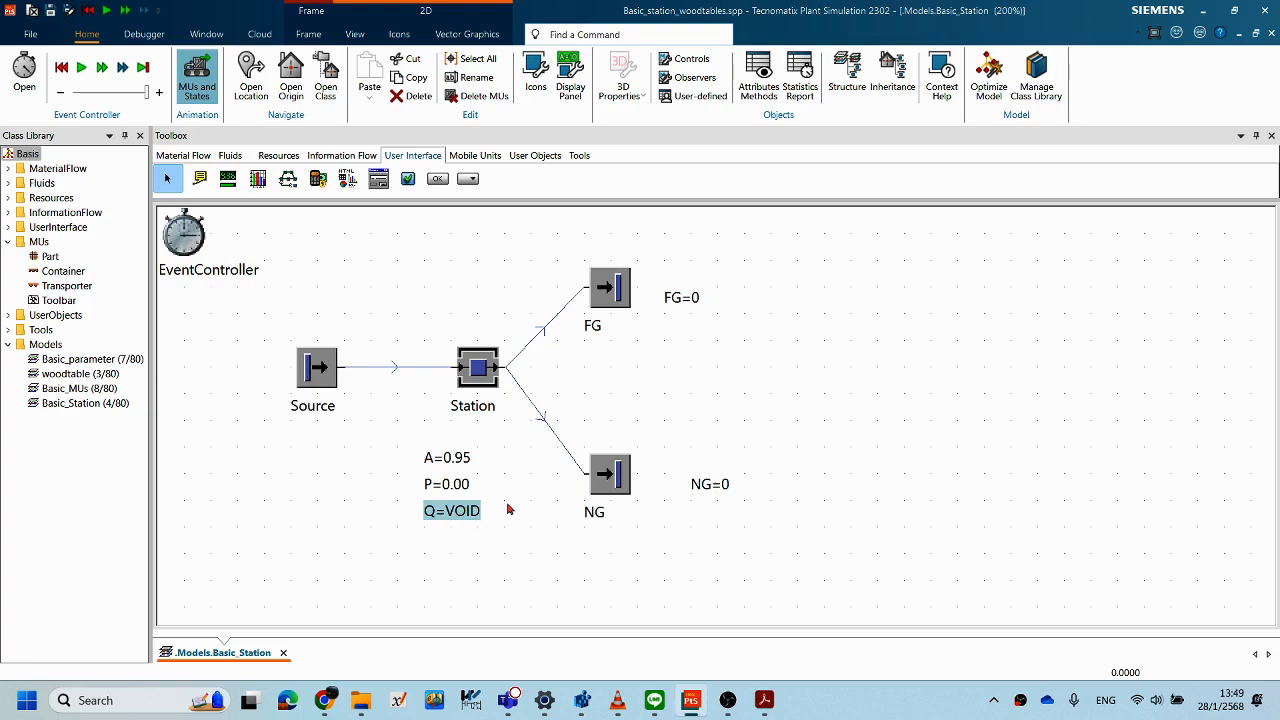
- Compare the path, mode and interval settings of displays P, A and Q without changing them
double_click(446, 484)
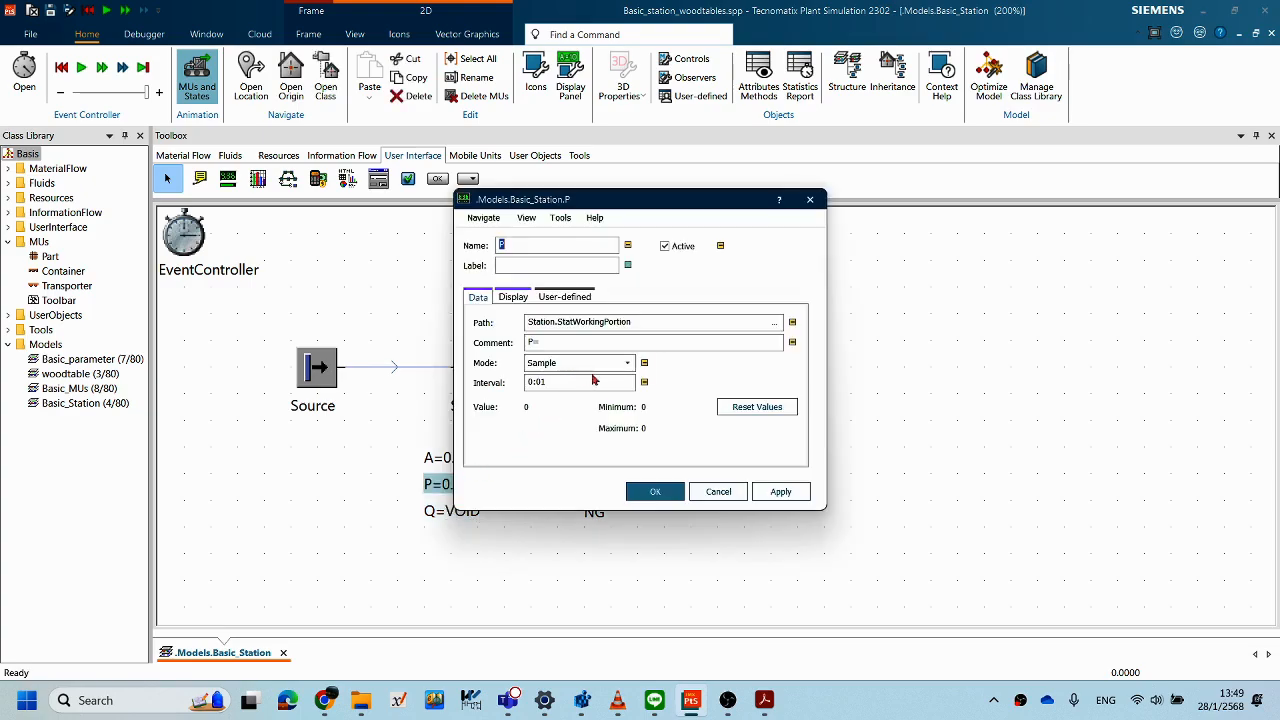
click(655, 491)
double_click(462, 457)
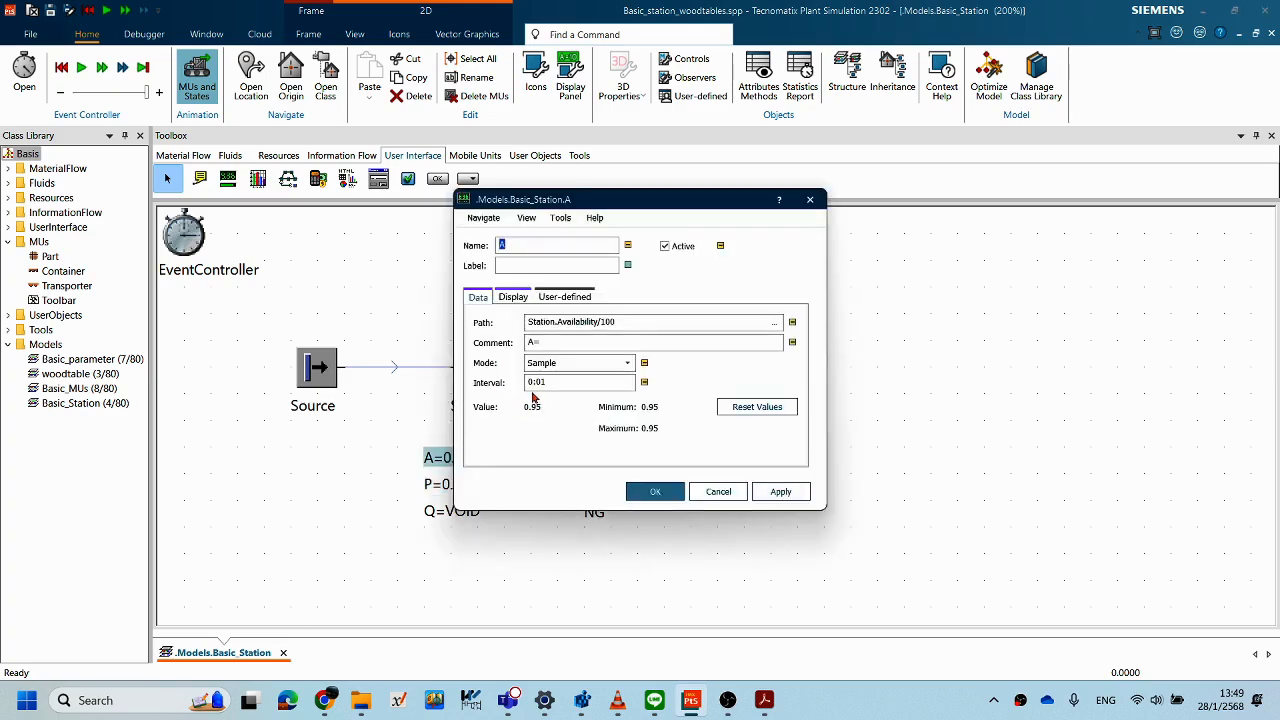
click(648, 492)
double_click(452, 512)
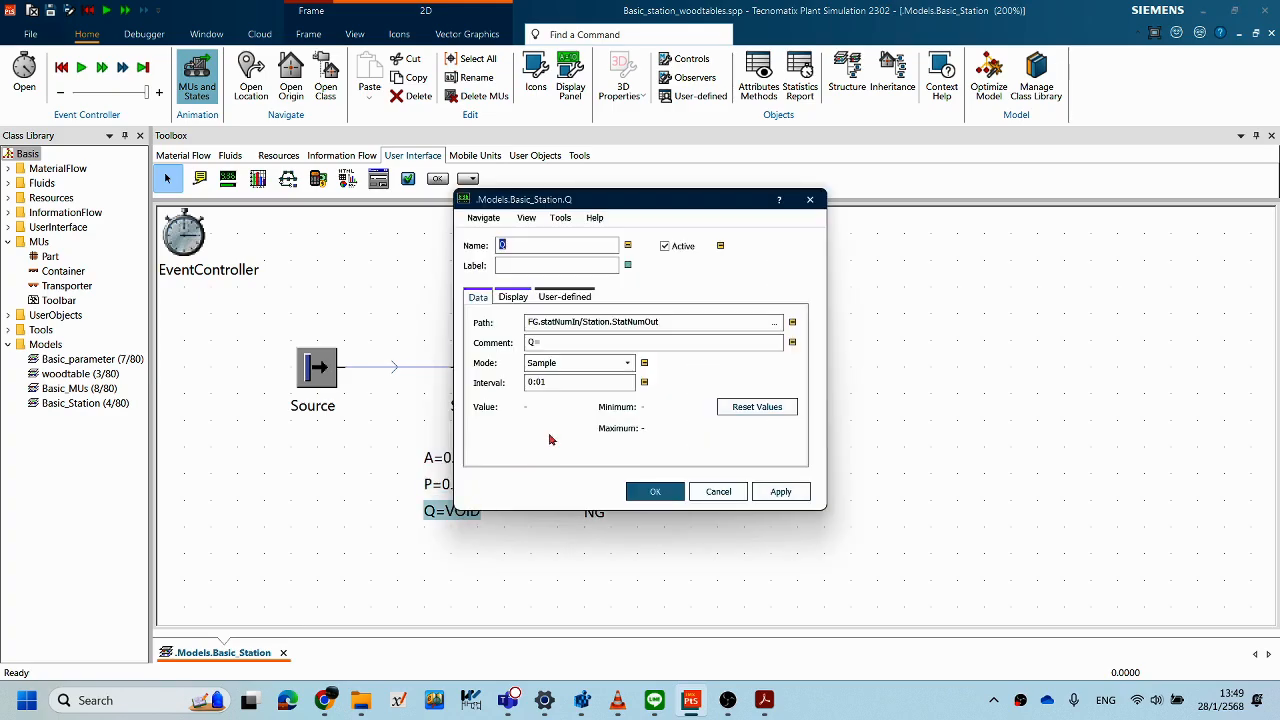
click(605, 322)
click(718, 492)
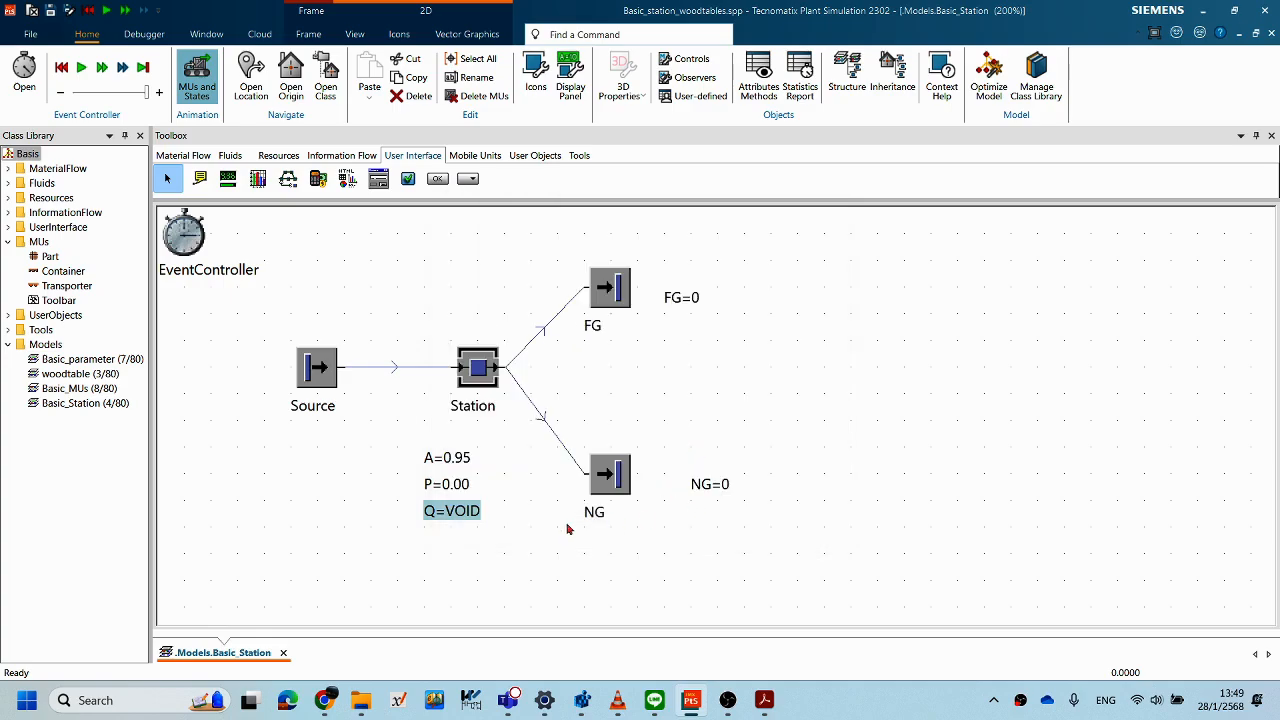
- Confirm display Q's settings again and examine the formula and its anonymous identifiers in the debugger
double_click(479, 512)
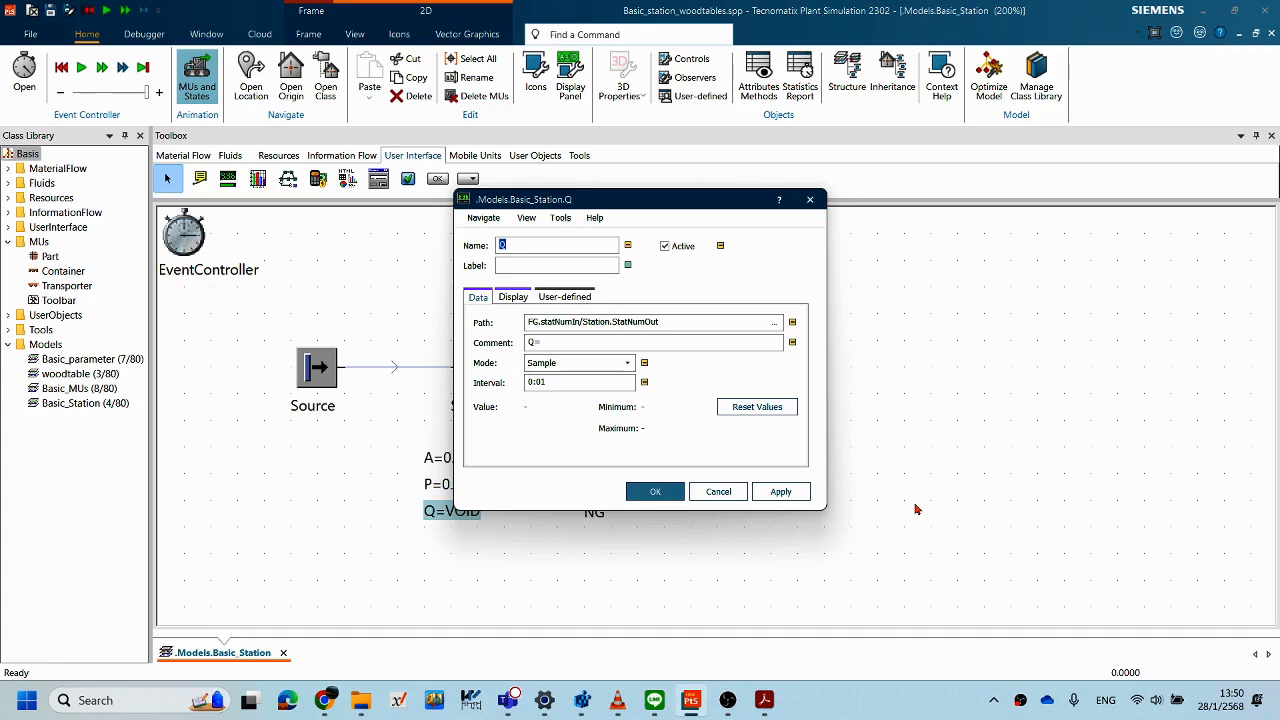
drag(643, 202, 874, 210)
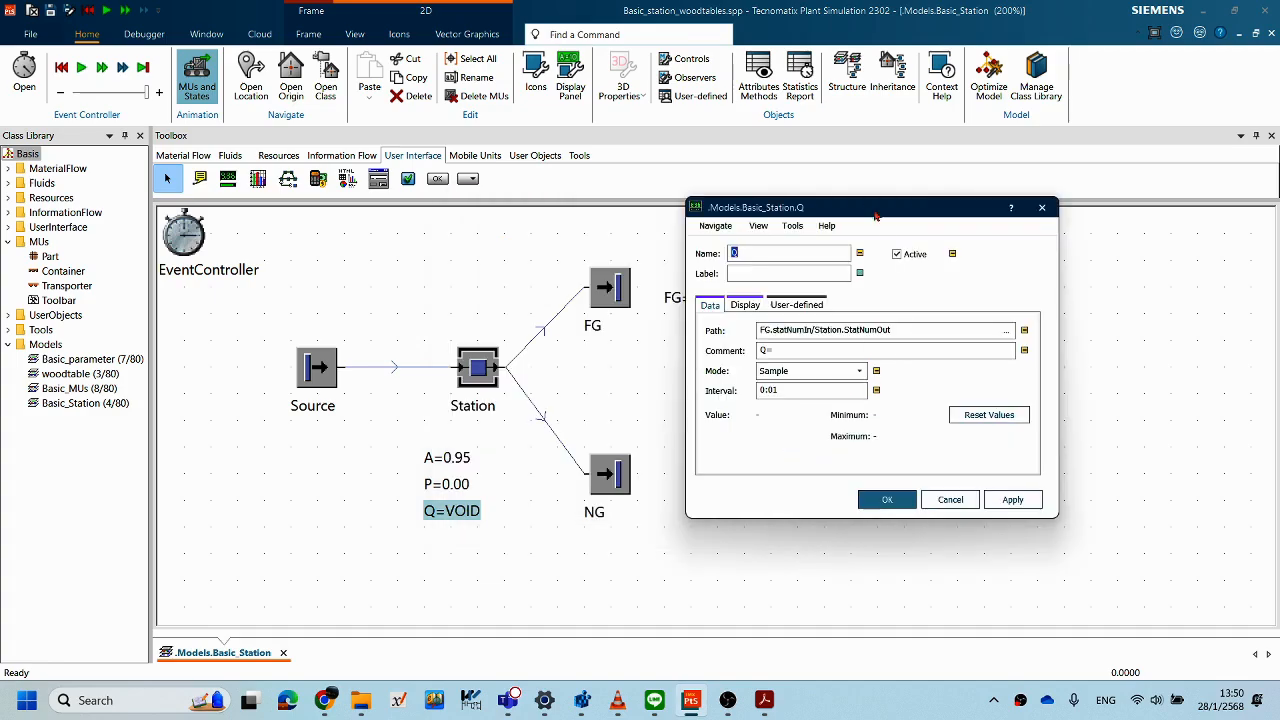
click(887, 502)
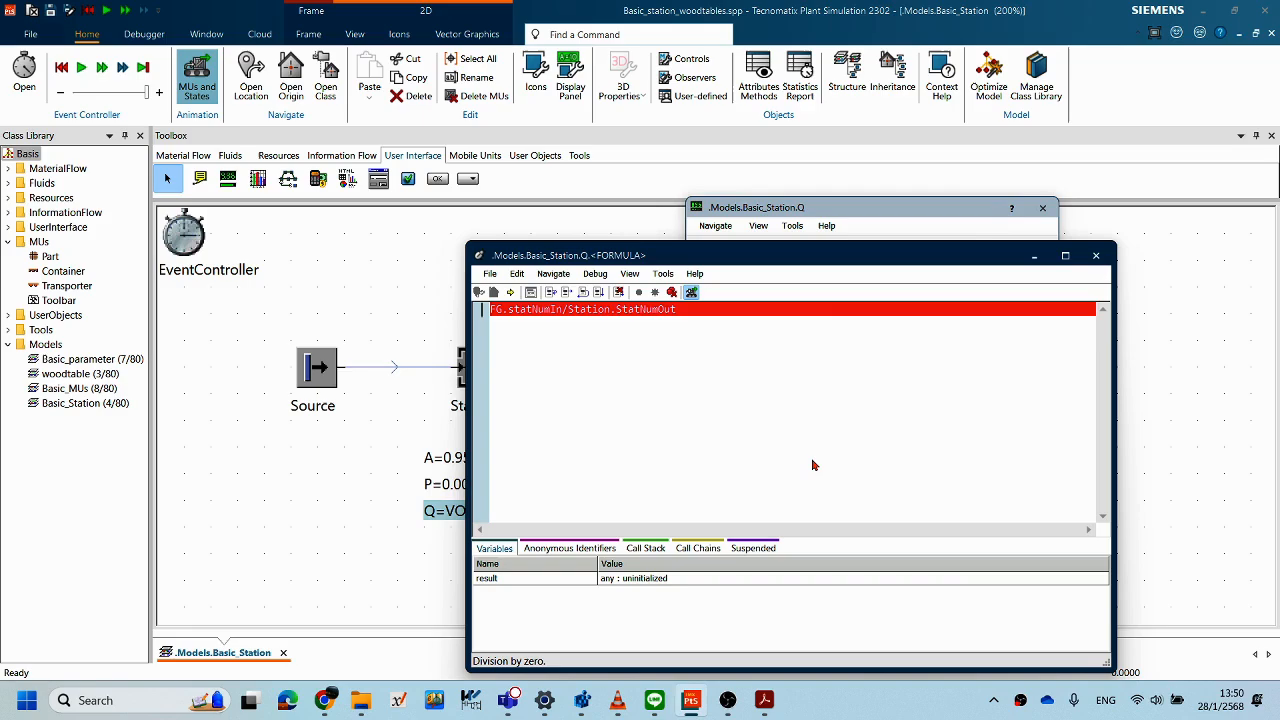
double_click(664, 310)
click(731, 464)
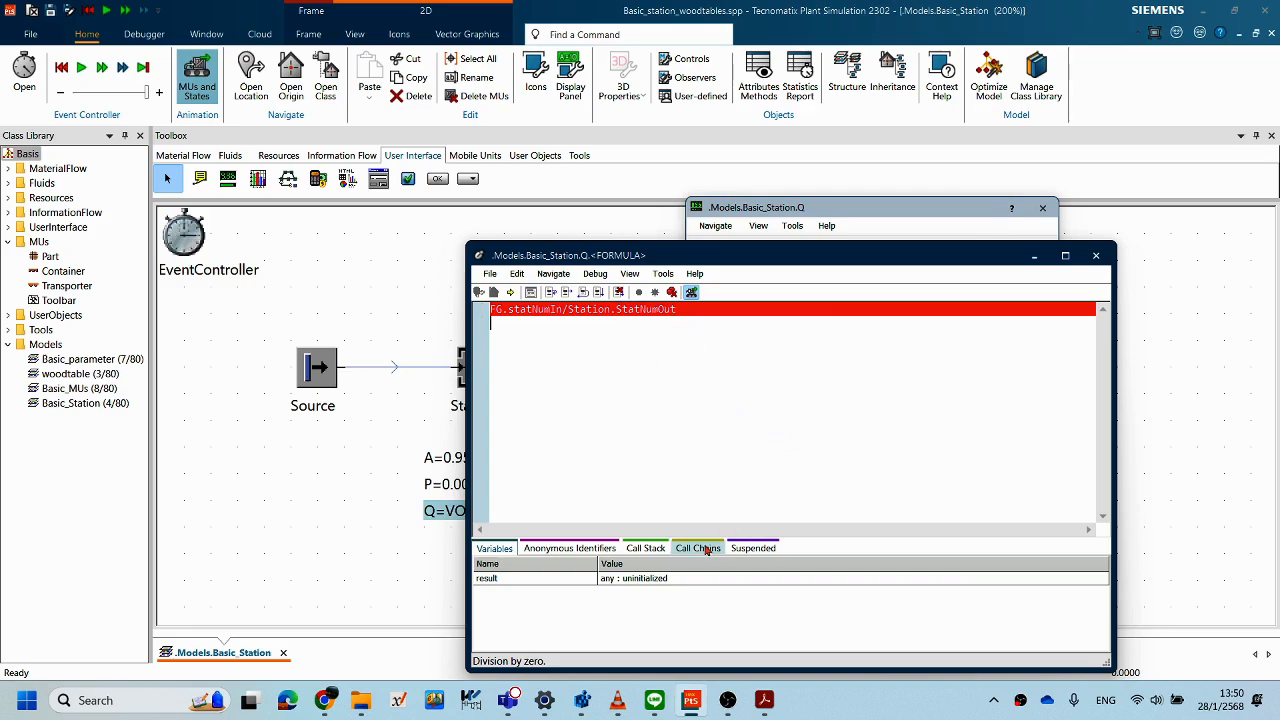
click(604, 551)
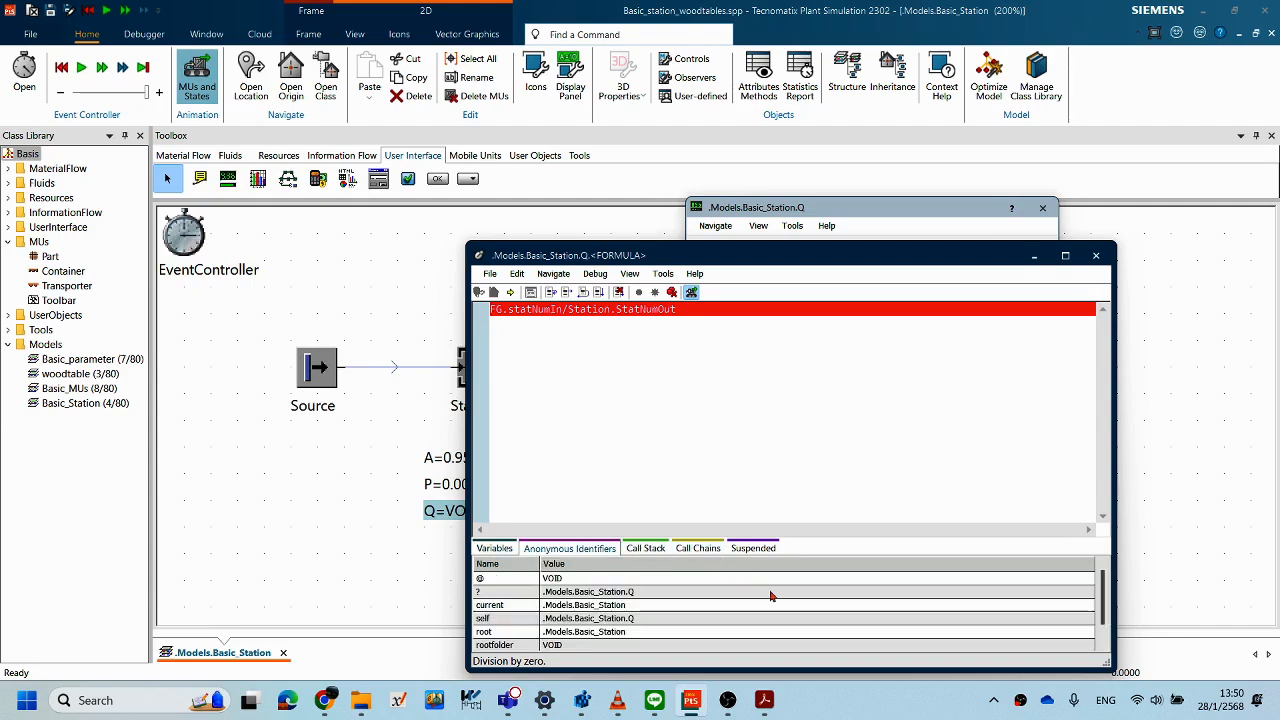
scroll(771, 596, down, 1)
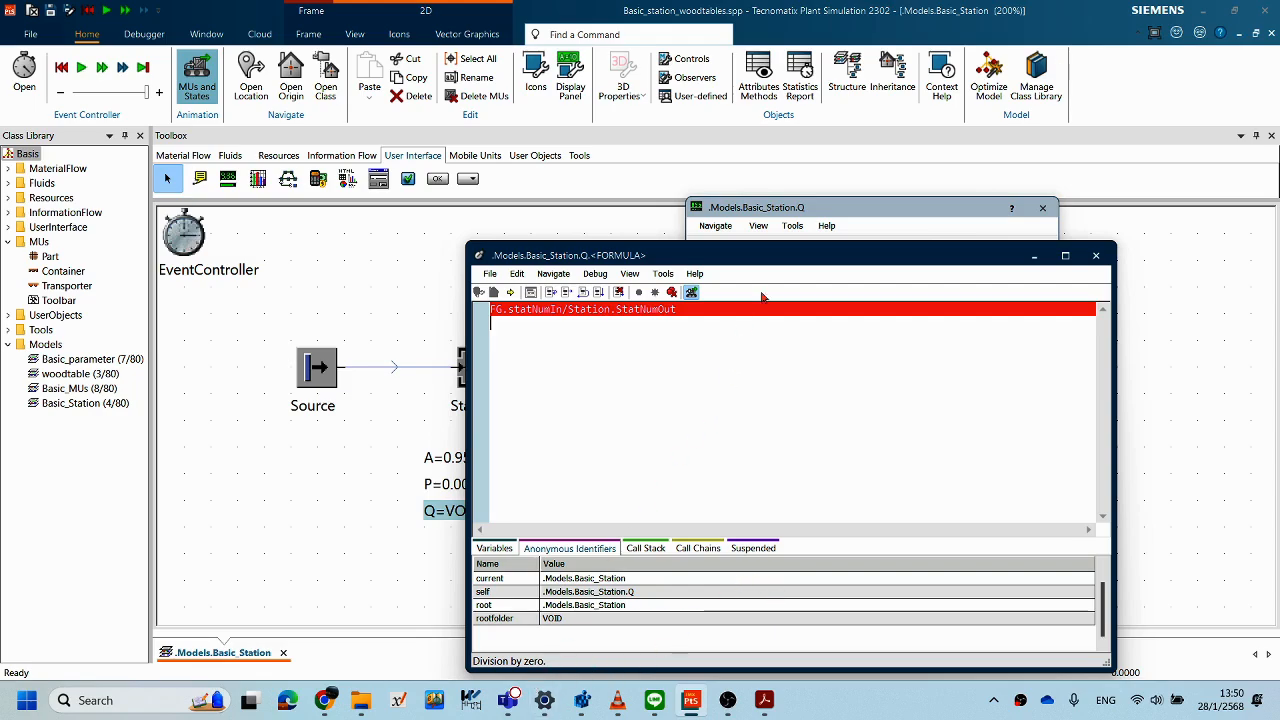
drag(796, 250, 799, 138)
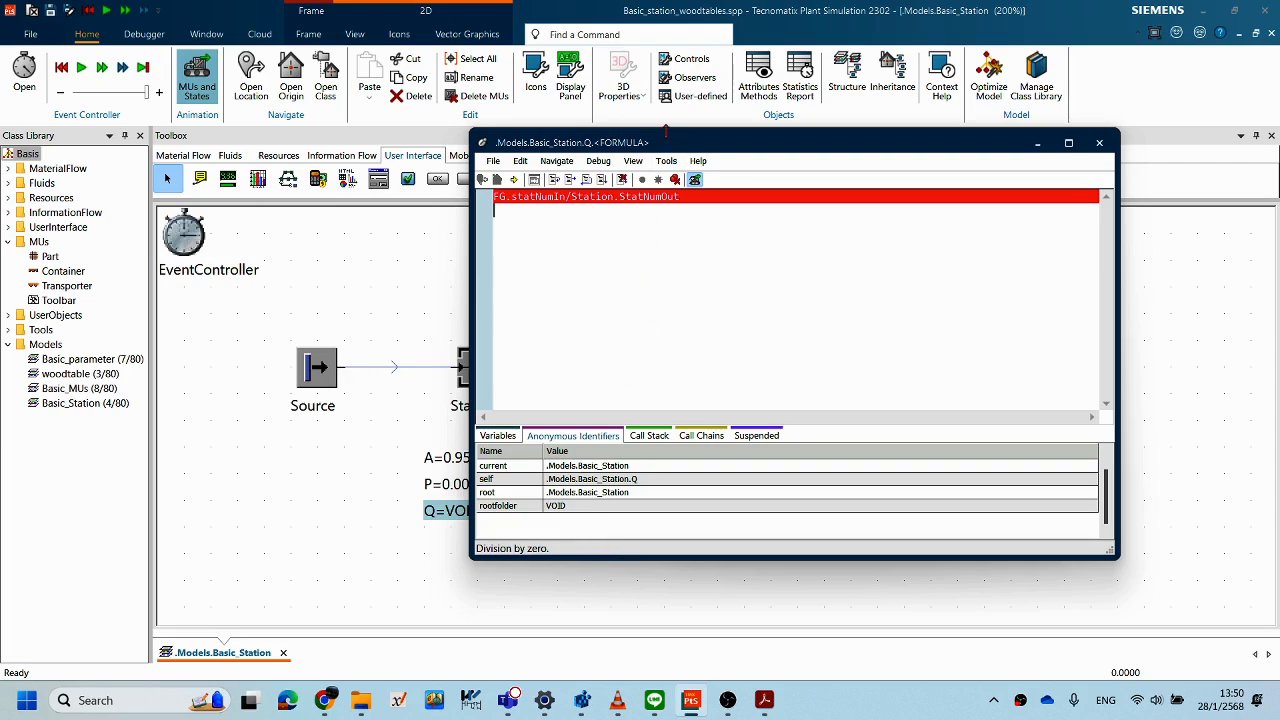
drag(640, 150, 659, 193)
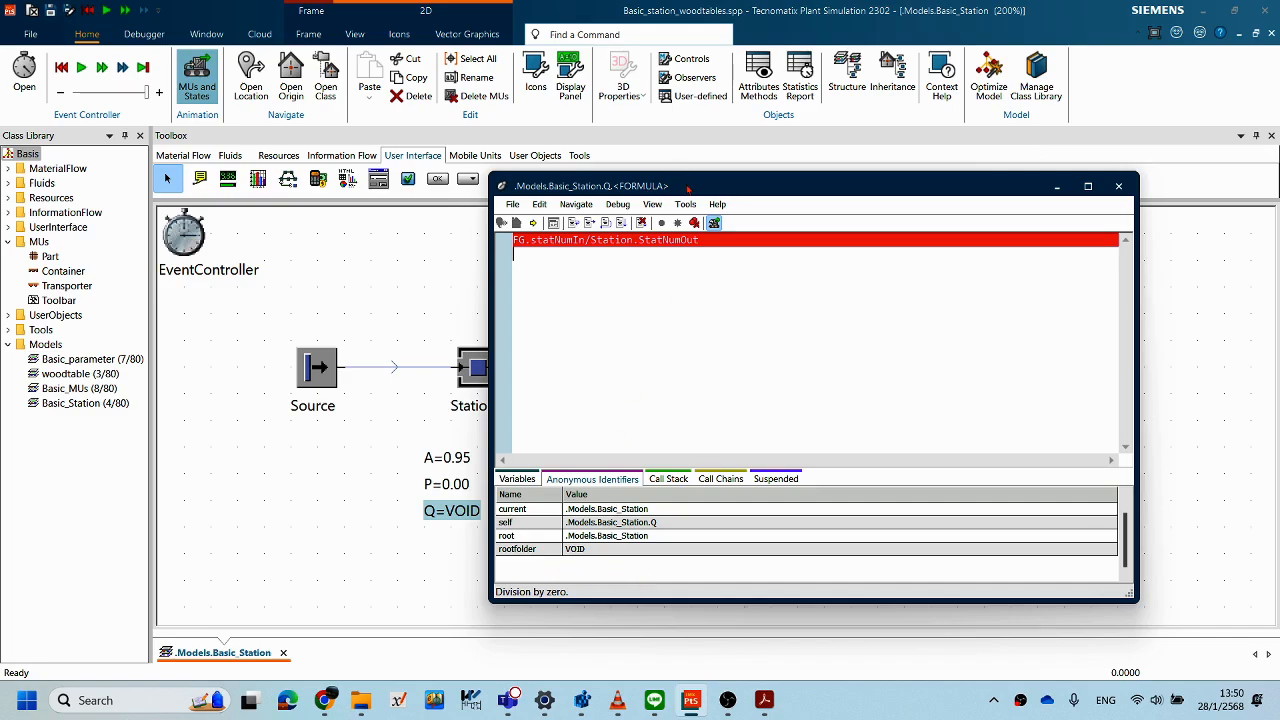
drag(688, 189, 728, 185)
drag(584, 189, 438, 183)
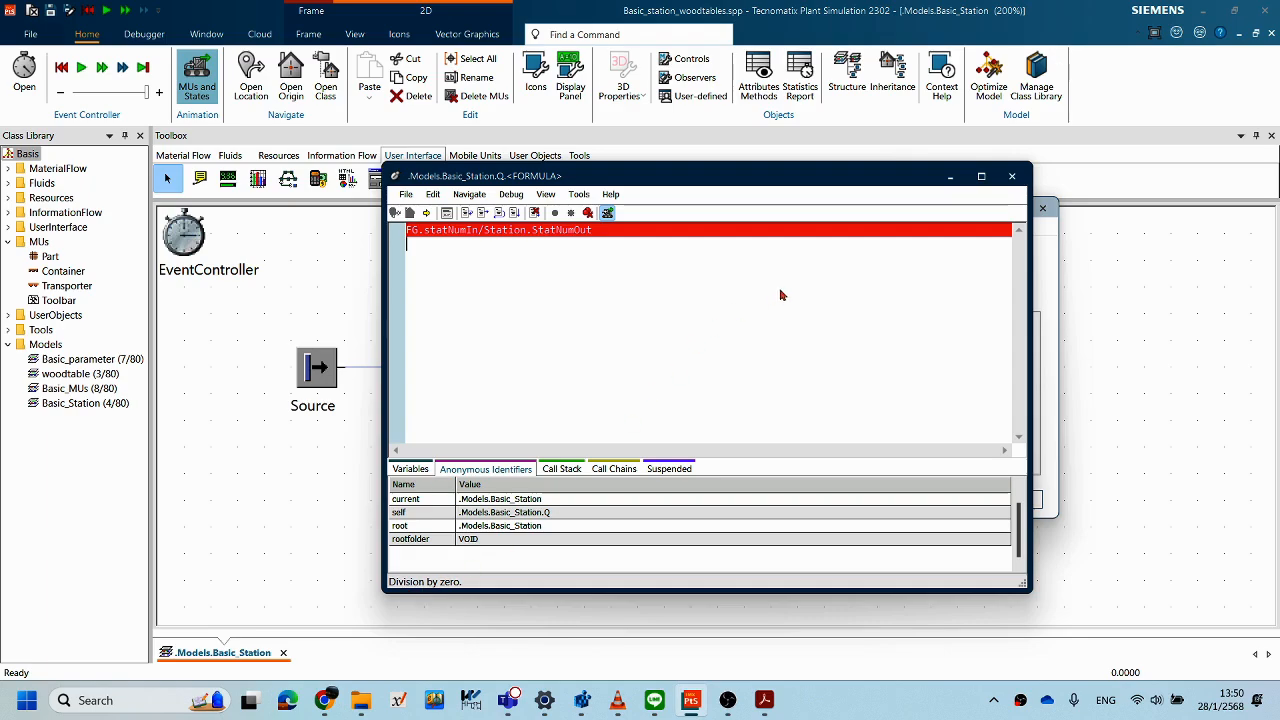
drag(900, 176, 930, 210)
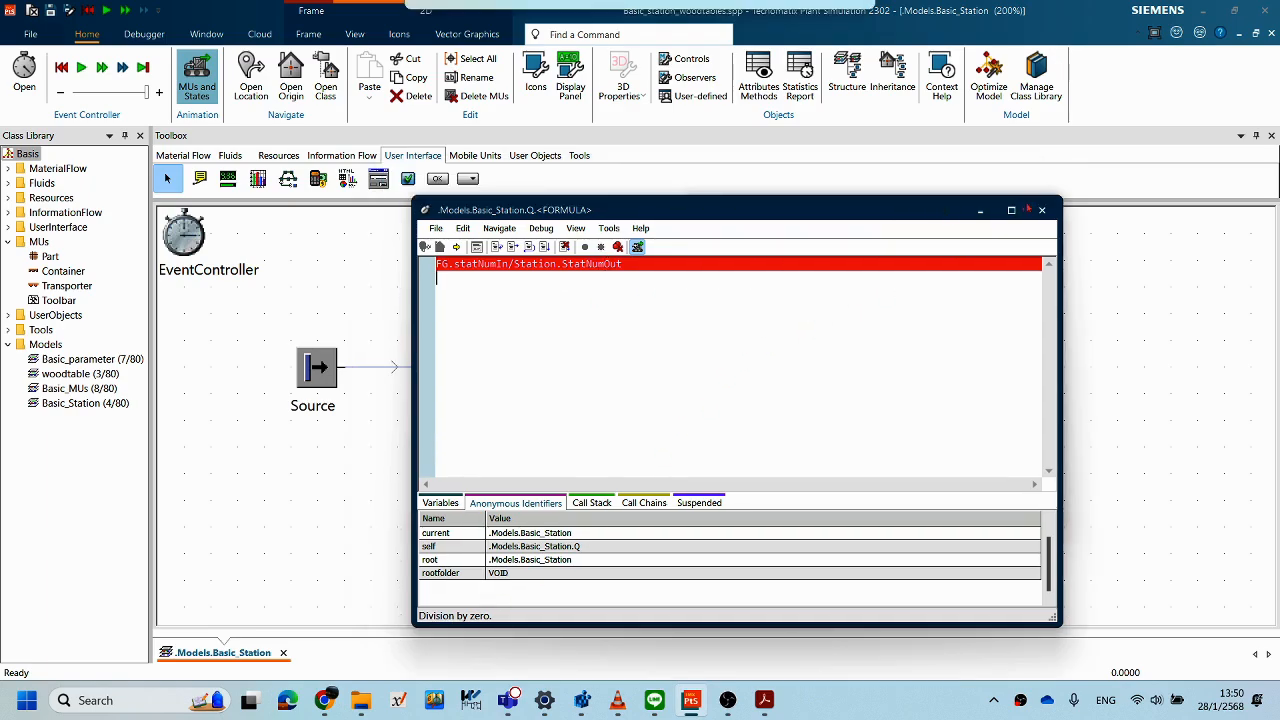
drag(694, 210, 882, 279)
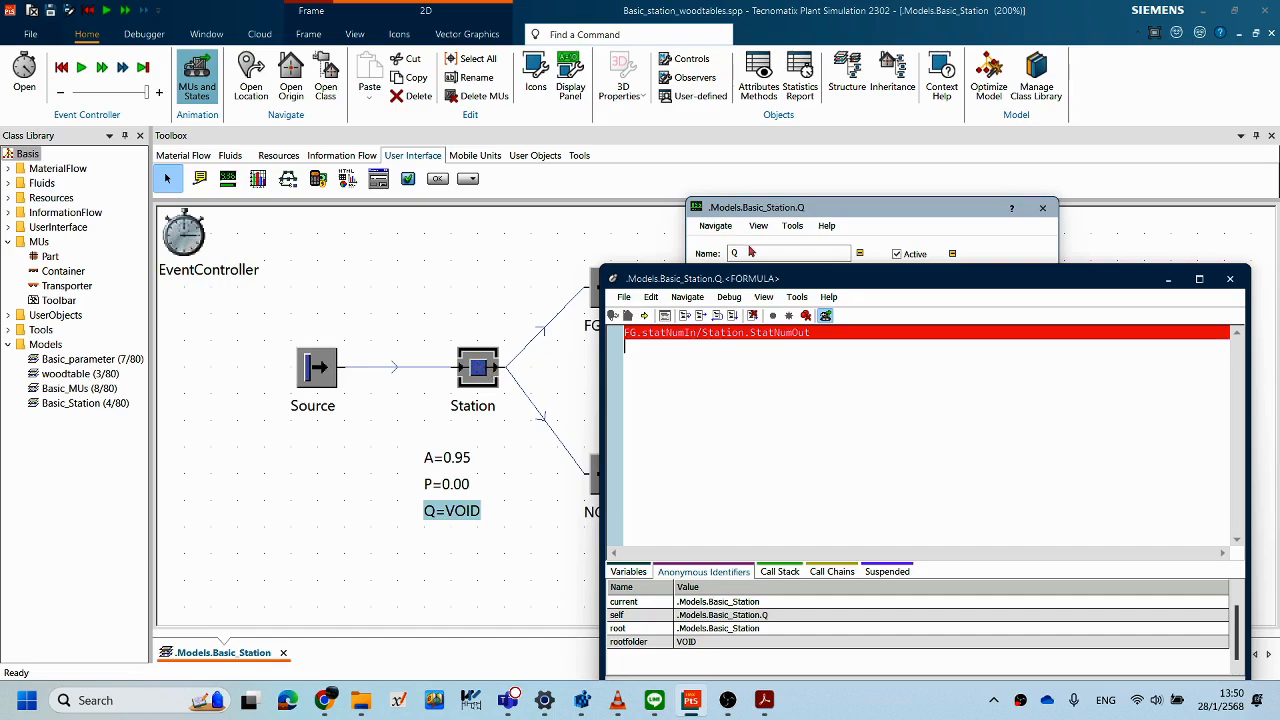
drag(761, 278, 581, 286)
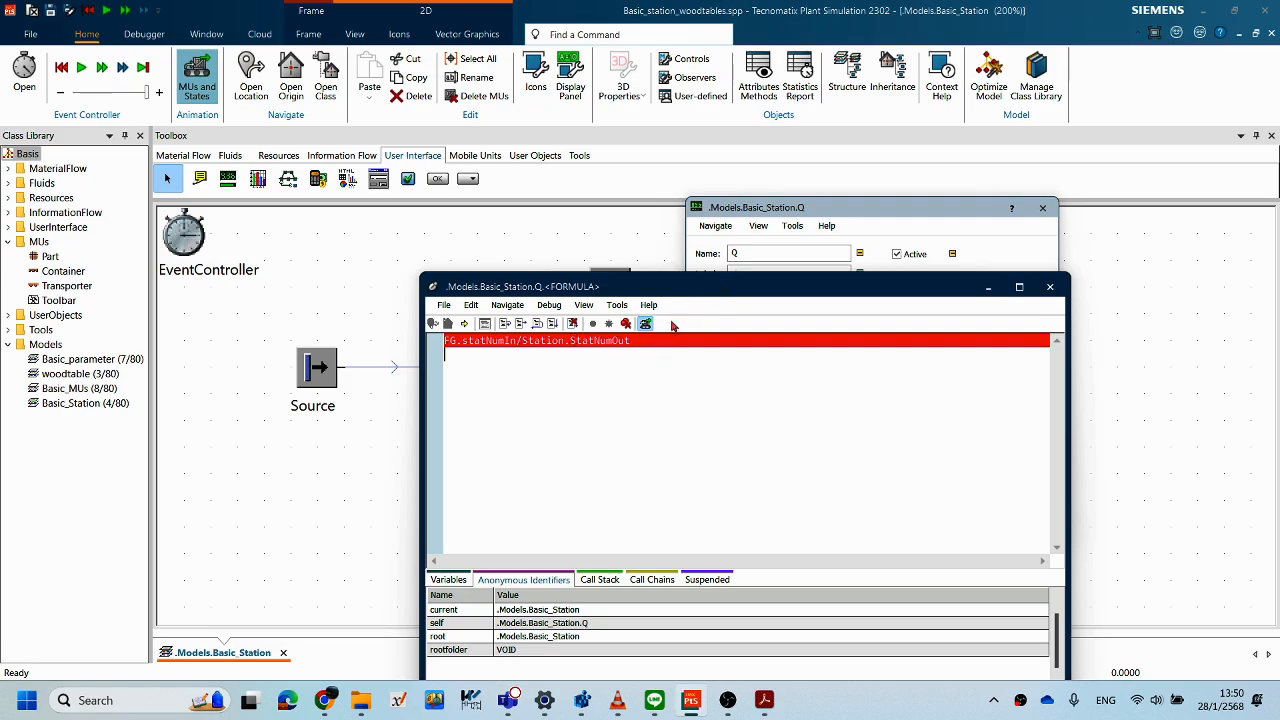
drag(684, 290, 695, 289)
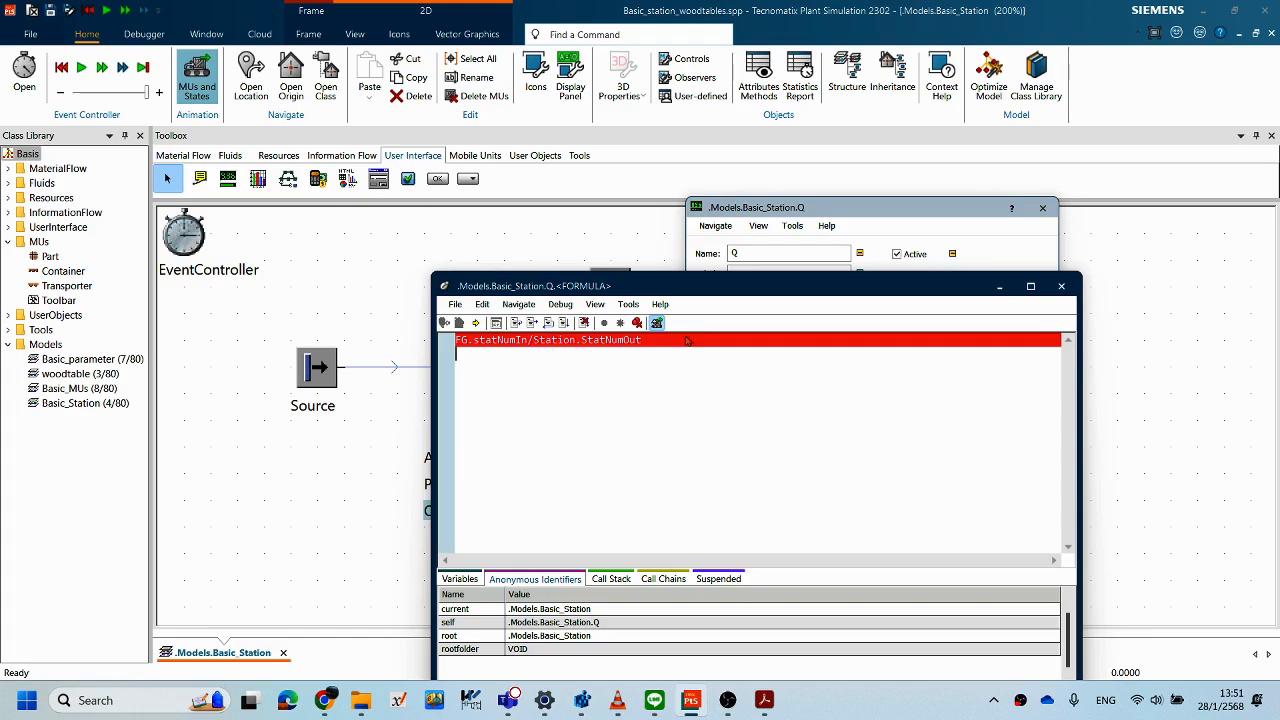
- Close the formula debugger and look at the Station's settings without changing them
click(1065, 287)
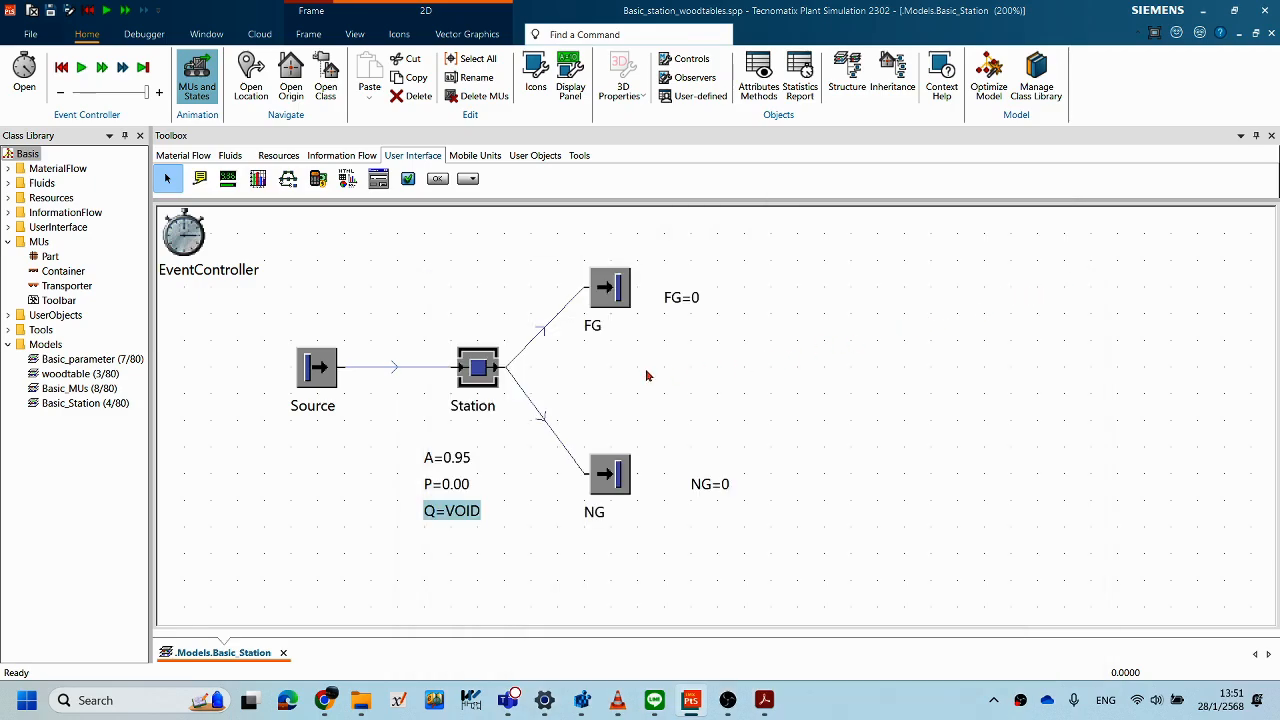
double_click(483, 388)
click(908, 524)
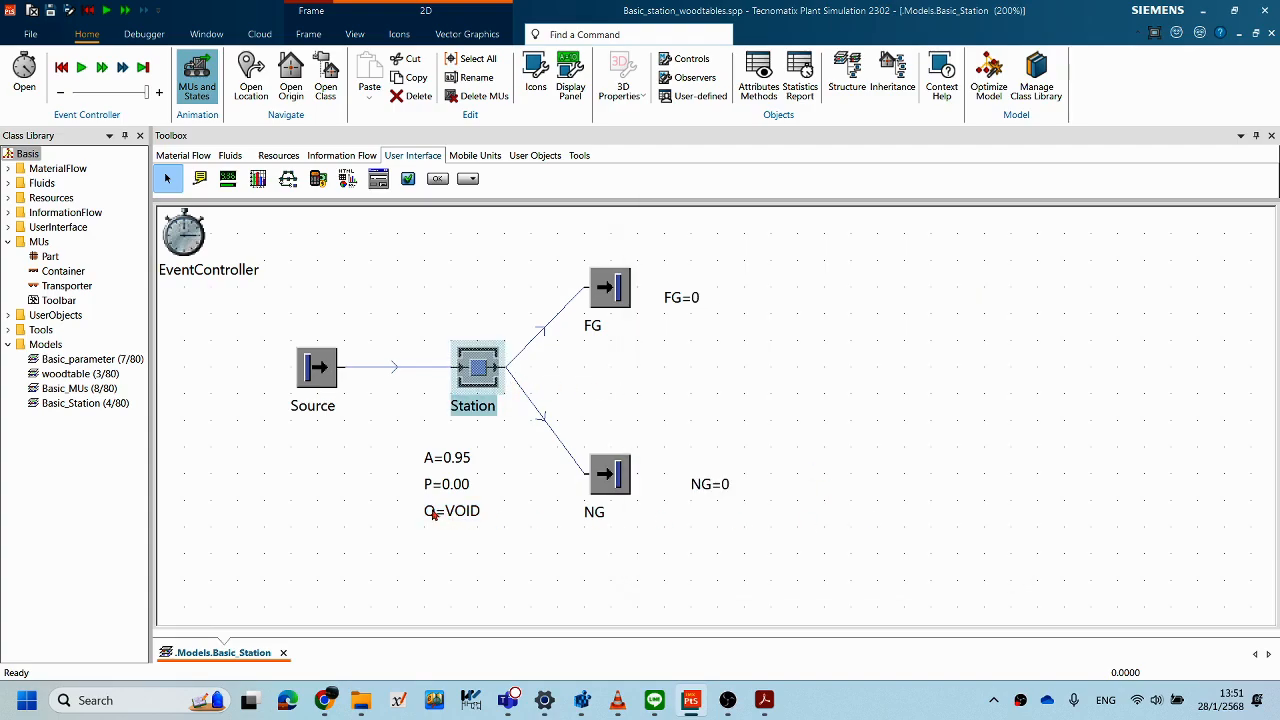
- Change display Q's path to (FG.statNumIn+1)/(Station.StatNumOut+1) to avoid dividing by zero and confirm the settings
double_click(456, 513)
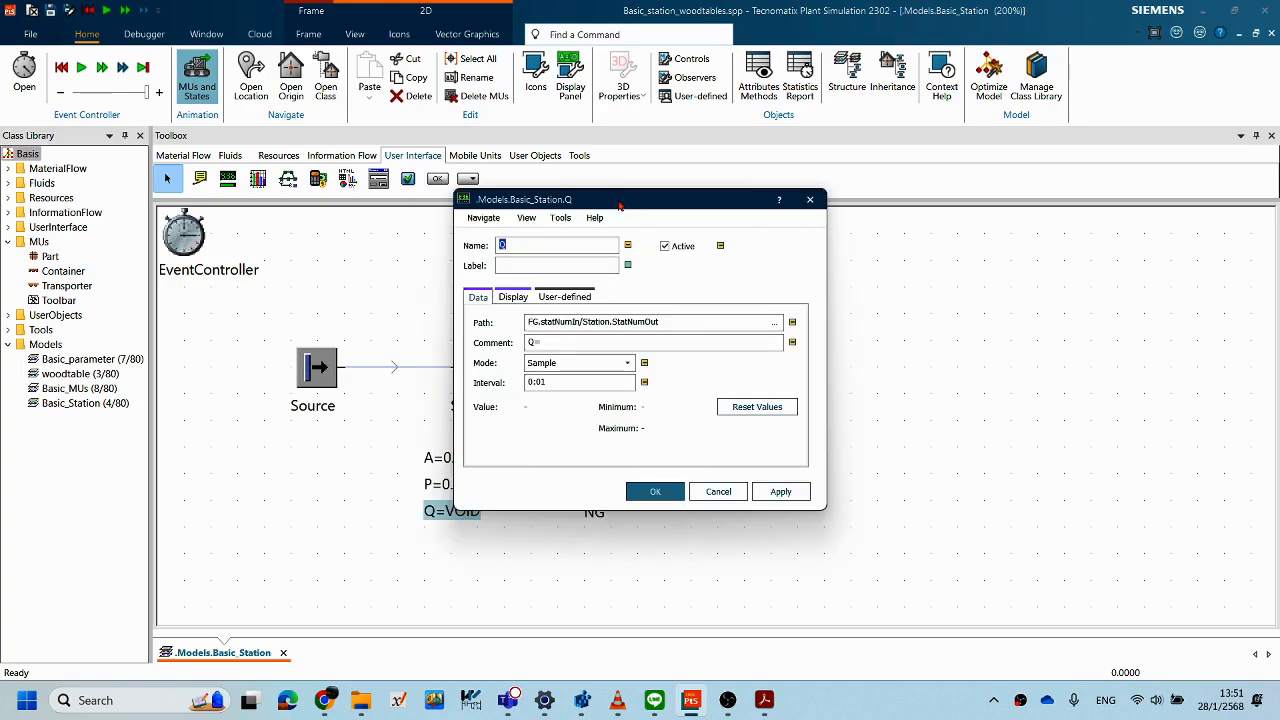
drag(622, 204, 760, 232)
click(755, 342)
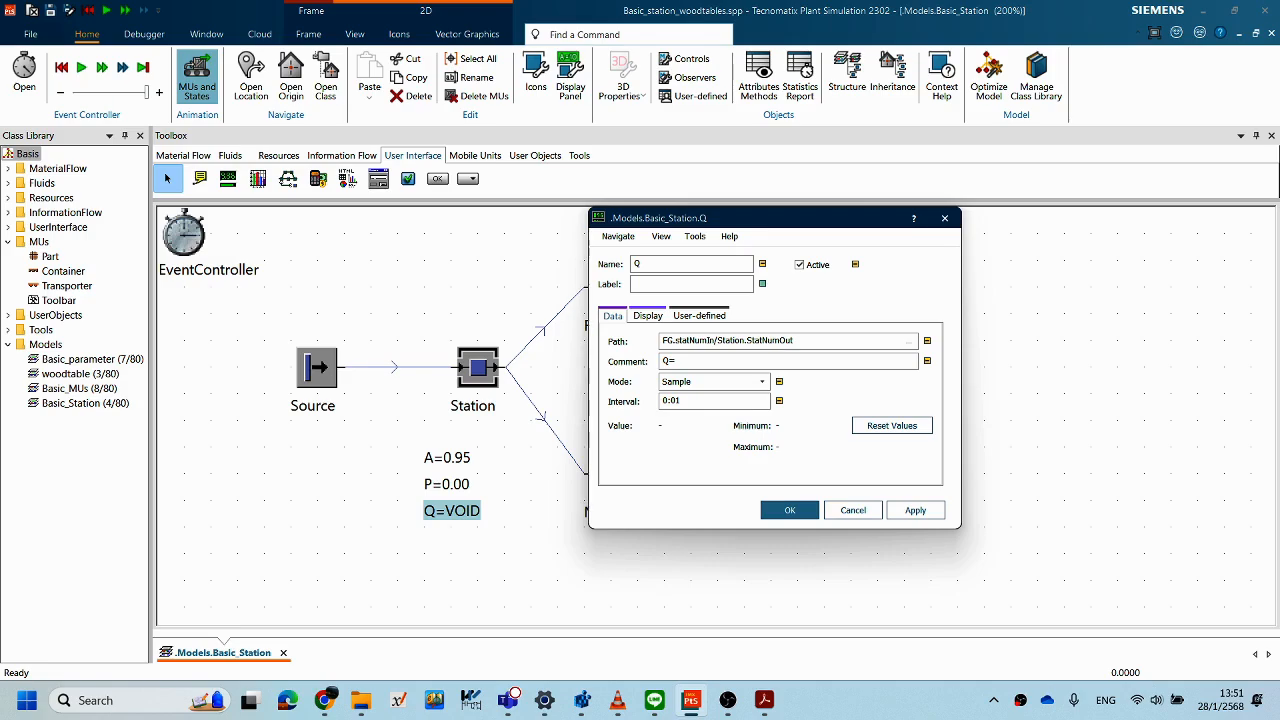
text(+1)
text())
text(()
click(738, 340)
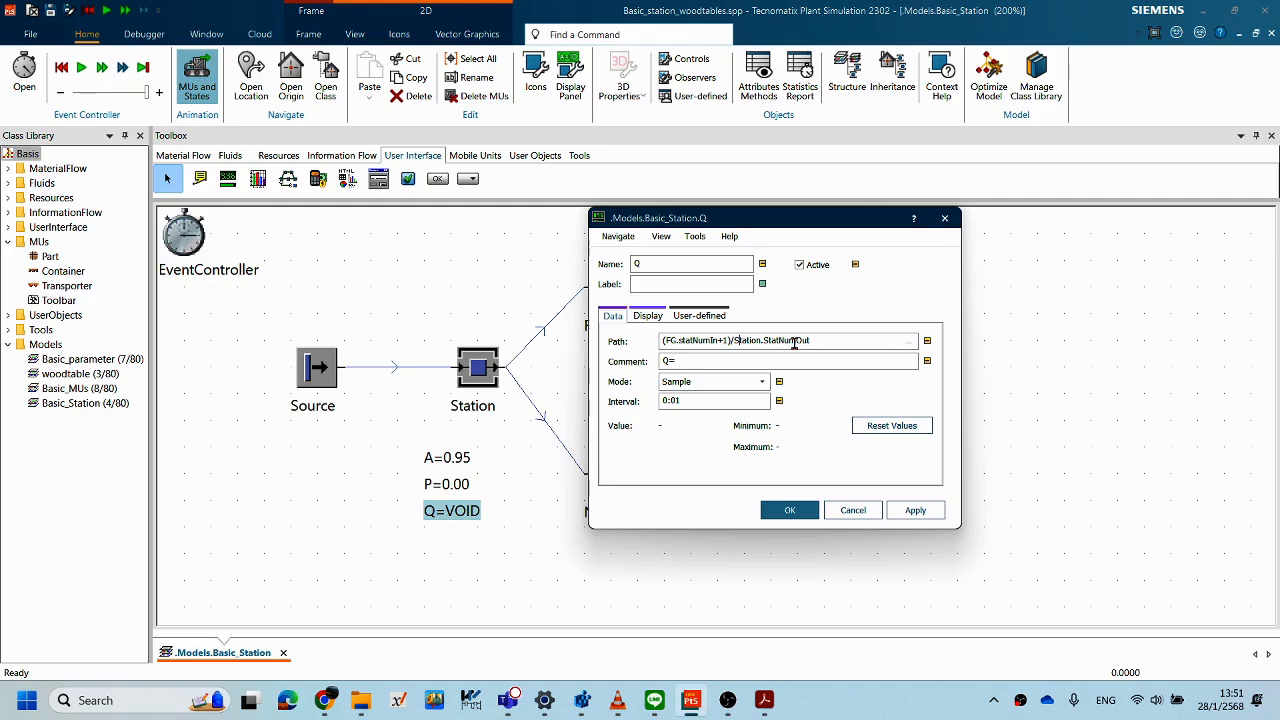
text(()
click(918, 510)
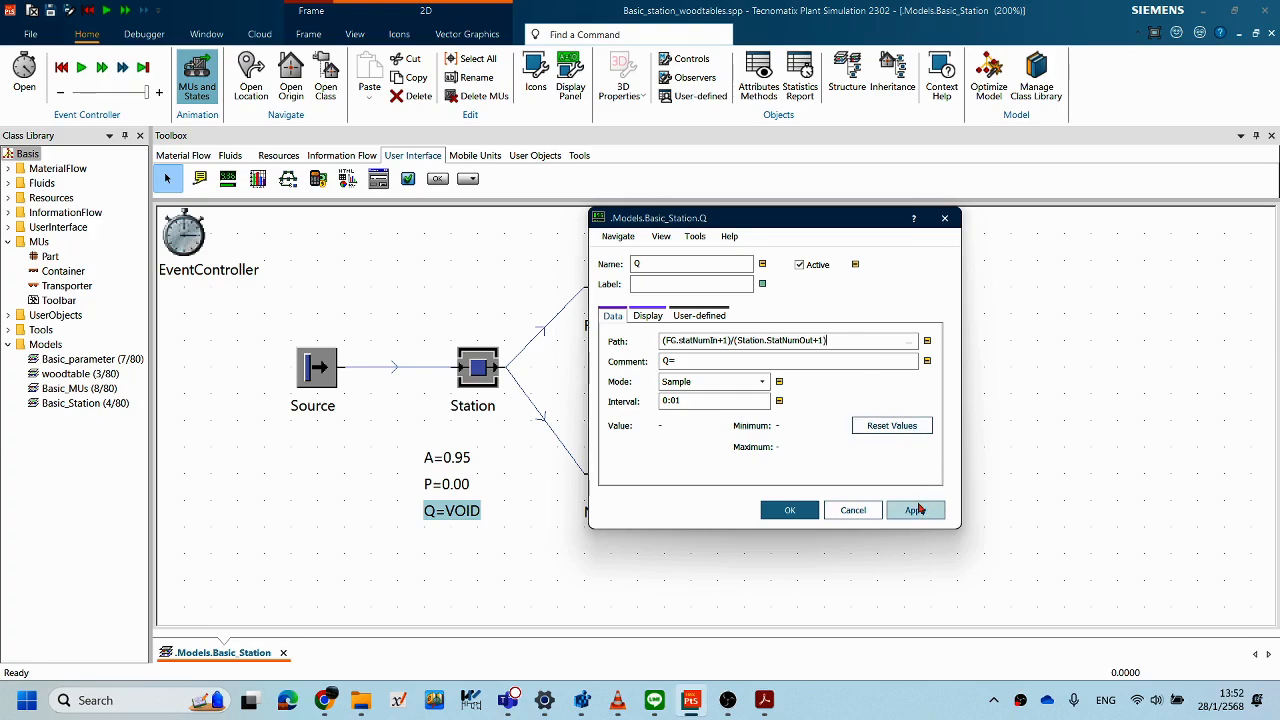
click(790, 510)
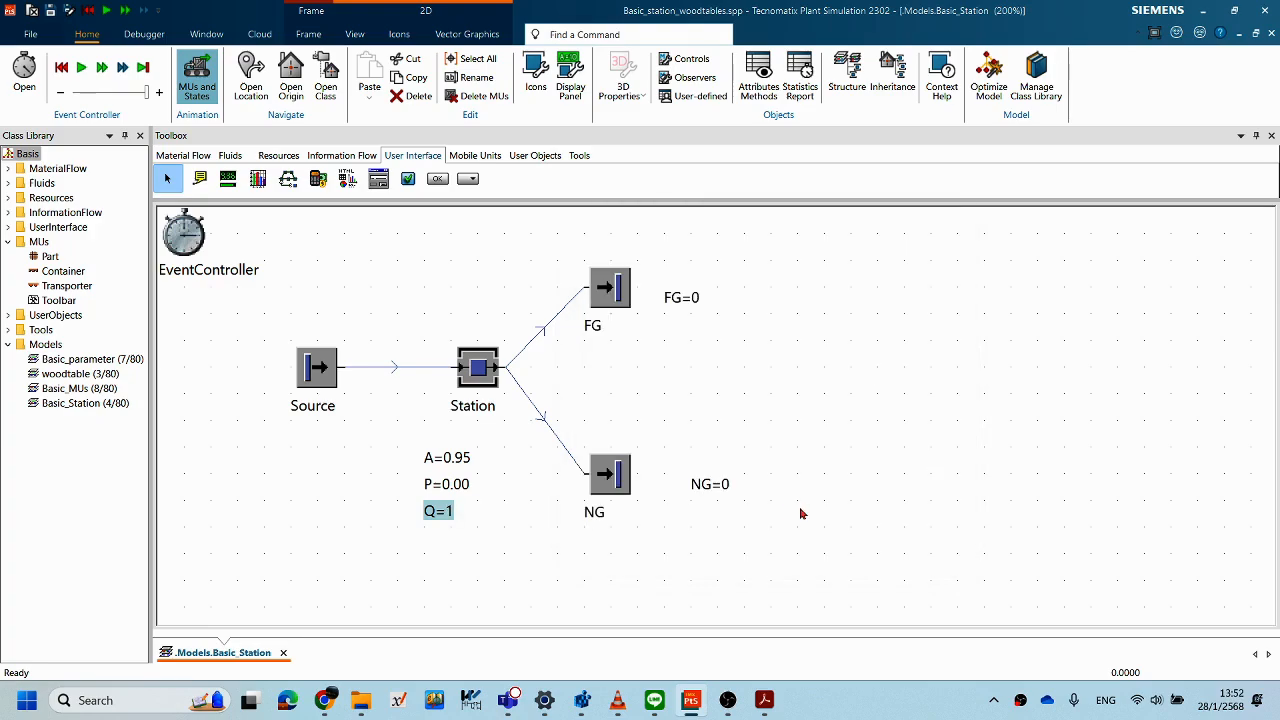
click(803, 514)
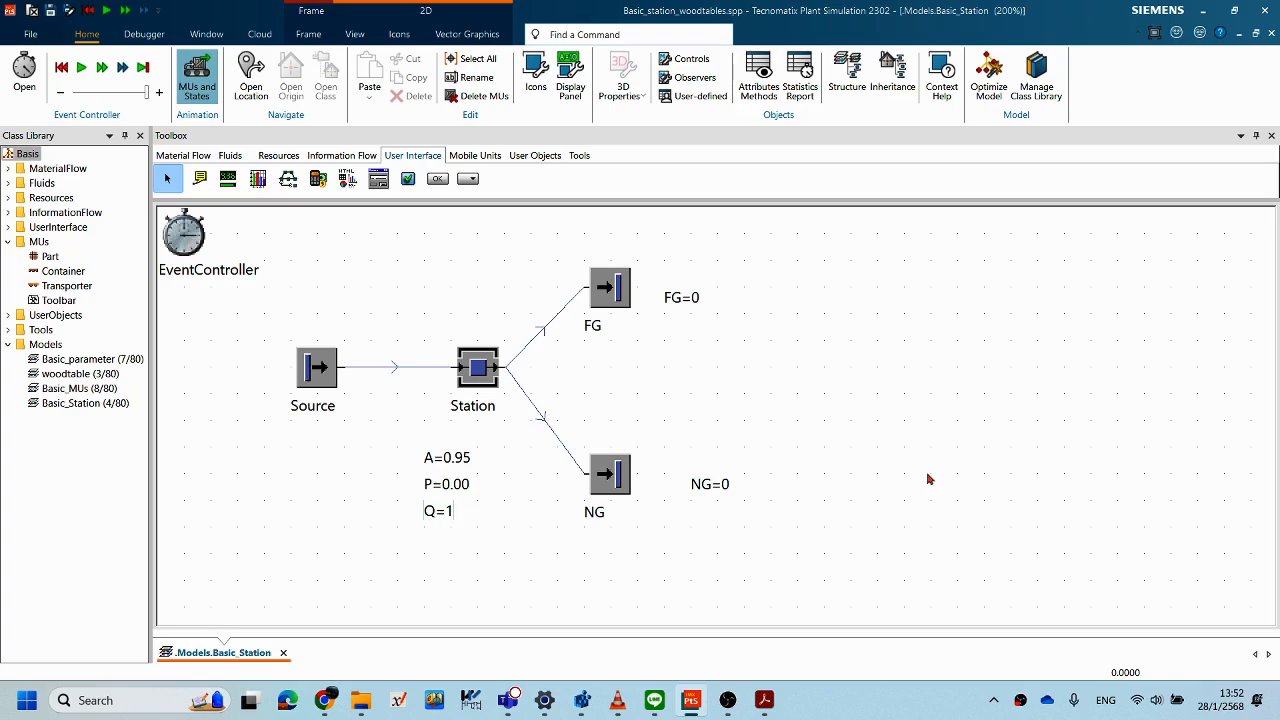
- Place a new Display object in the model directly beneath display Q and align it with the other displays
click(230, 182)
click(444, 551)
click(514, 550)
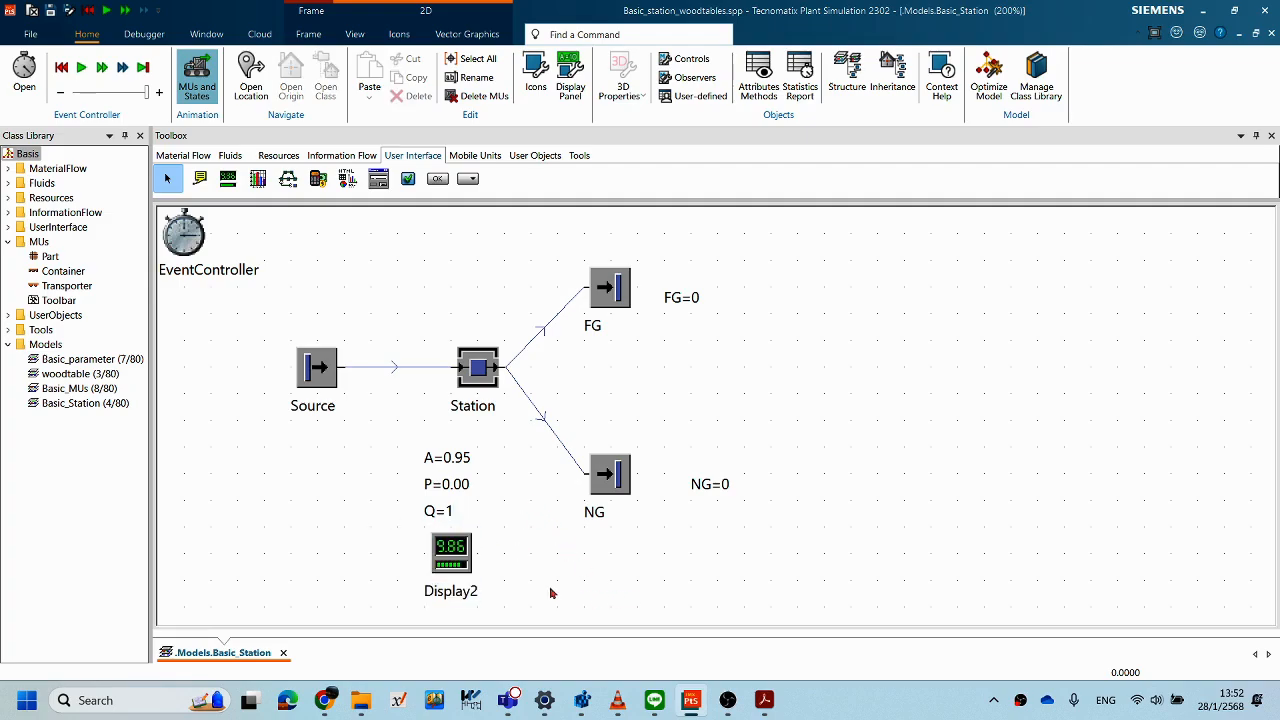
drag(430, 553, 404, 553)
click(468, 560)
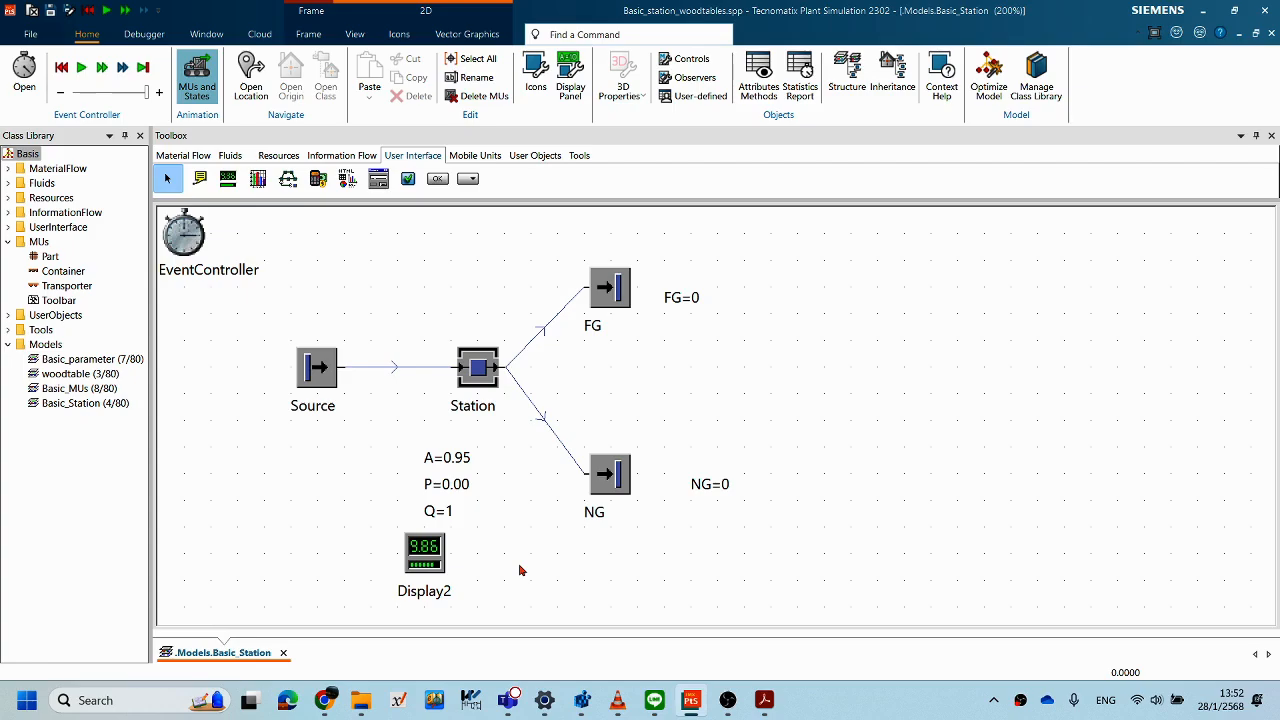
click(438, 560)
click(484, 570)
- Name the new display OEE, give it the comment OEE and confirm the settings
double_click(424, 550)
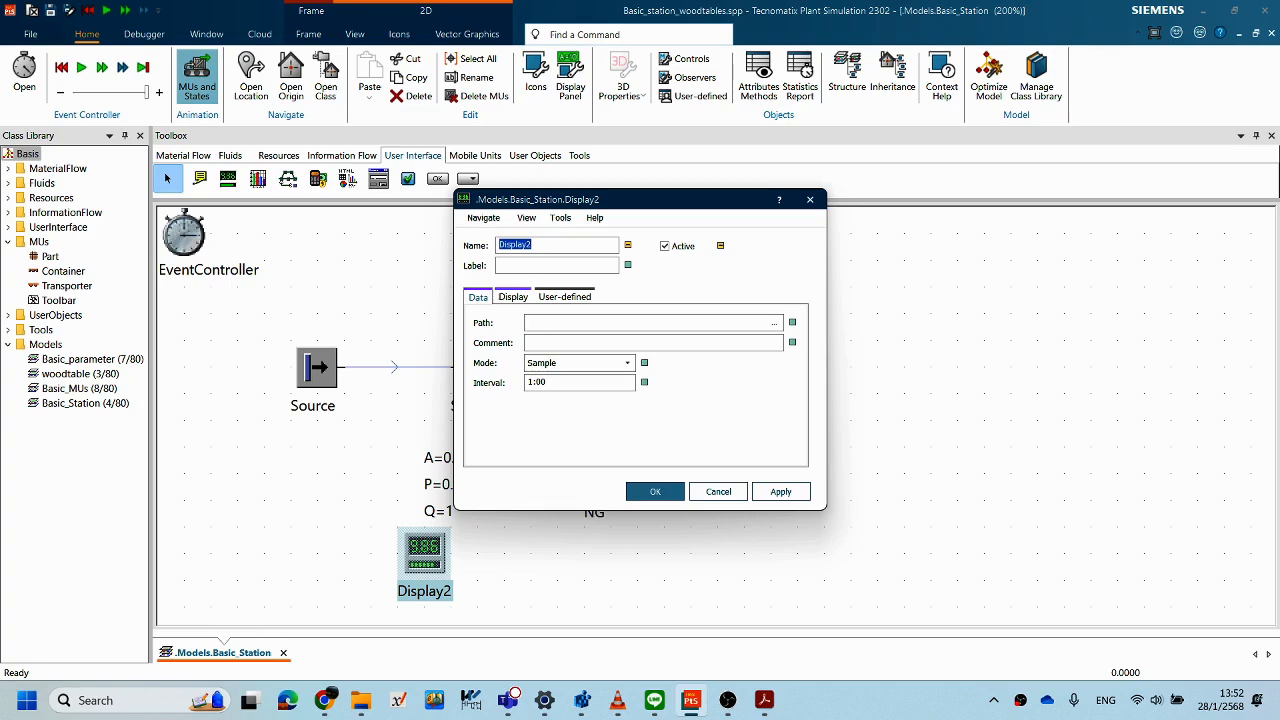
text(OEE)
click(562, 265)
text(OEE)
click(665, 489)
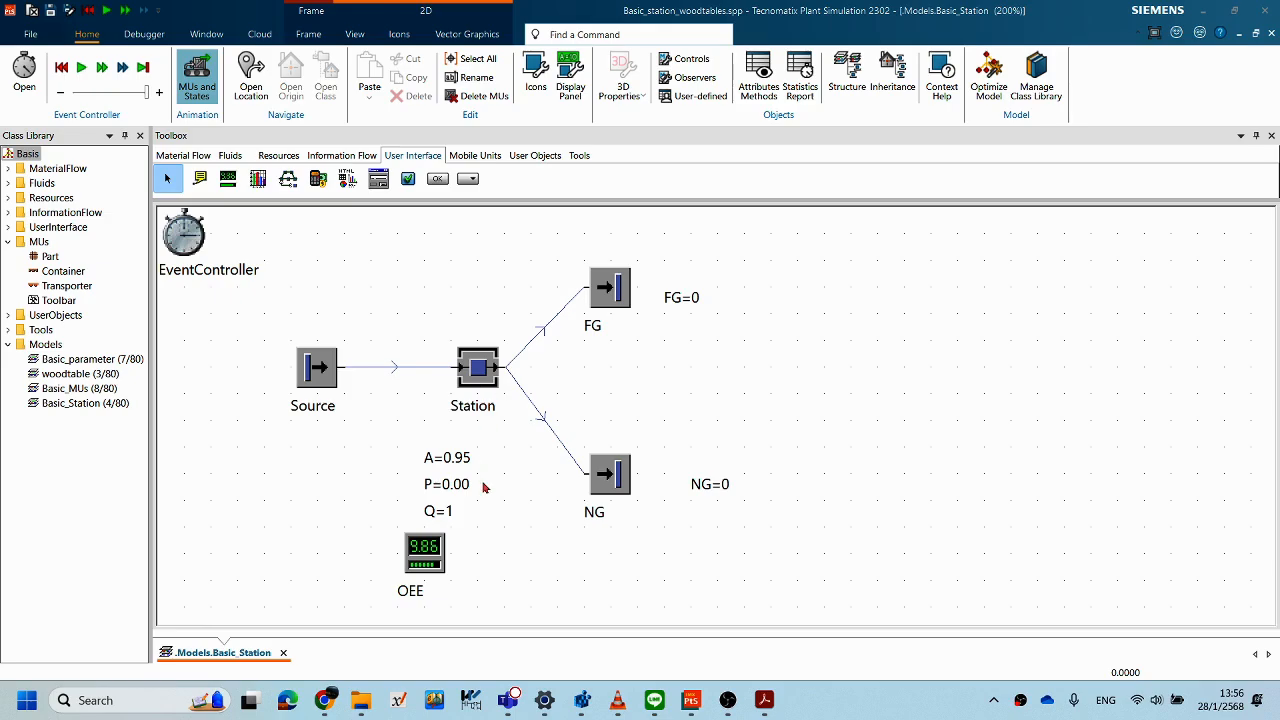
- Set display OEE's path to A.value*P.value*Q and its interval to 1 second, and apply the settings
double_click(435, 542)
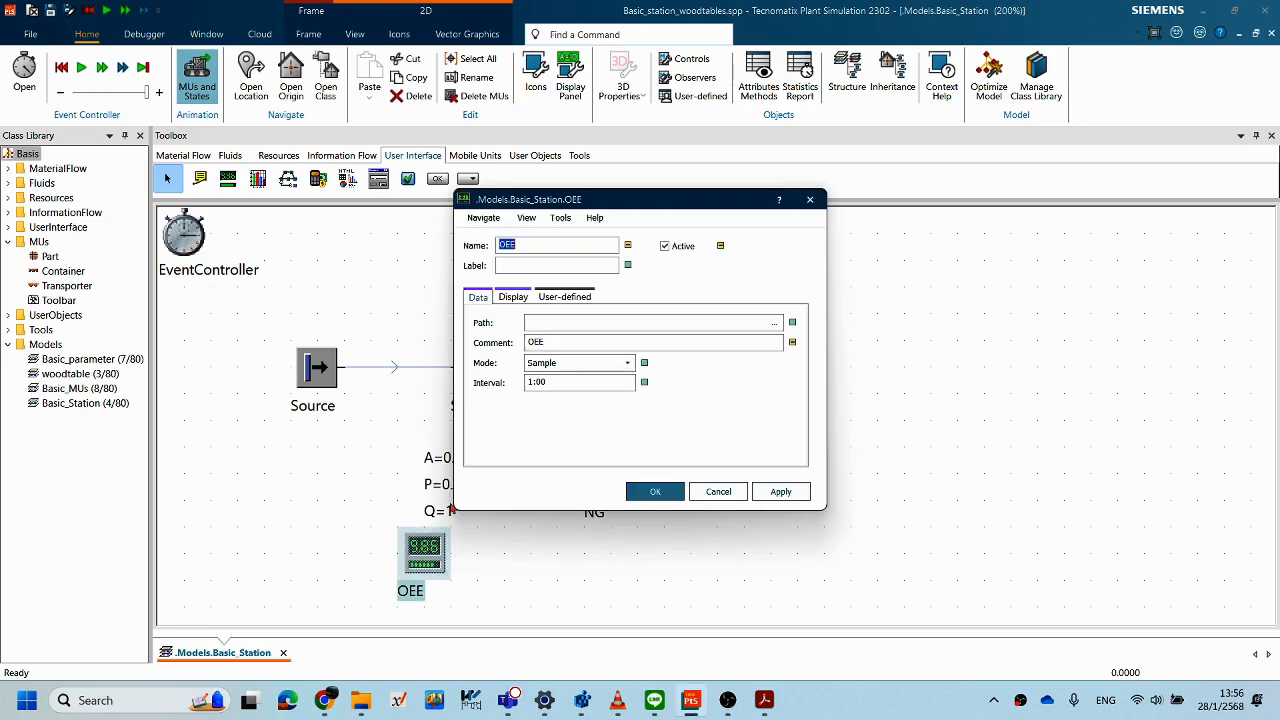
drag(572, 196, 804, 220)
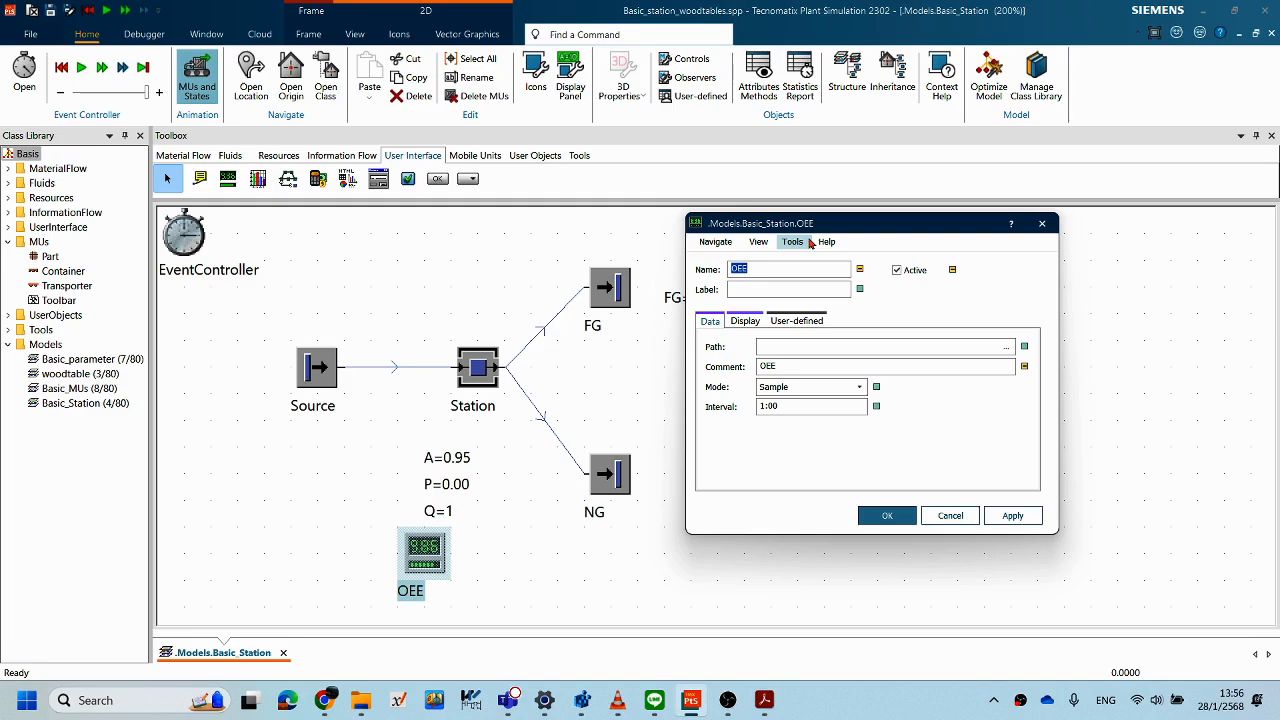
click(821, 347)
text(A.value*P.value*Q)
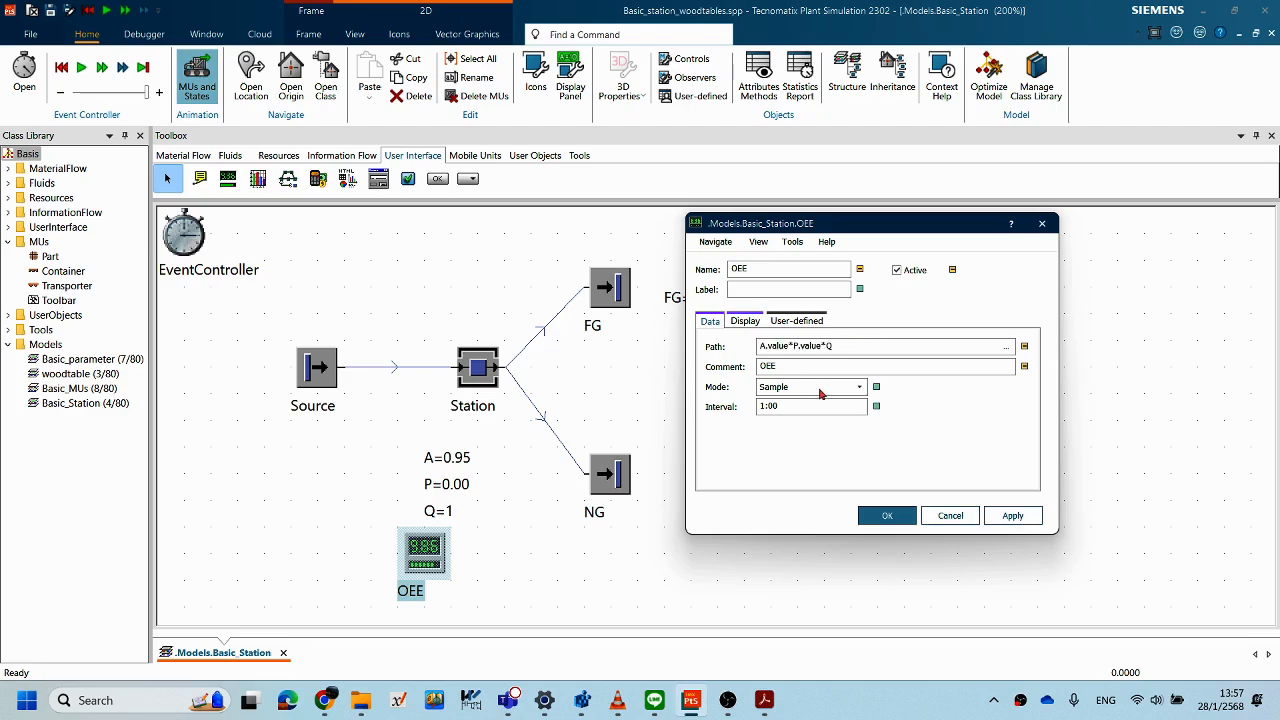
drag(797, 405, 750, 406)
text(1)
click(1013, 515)
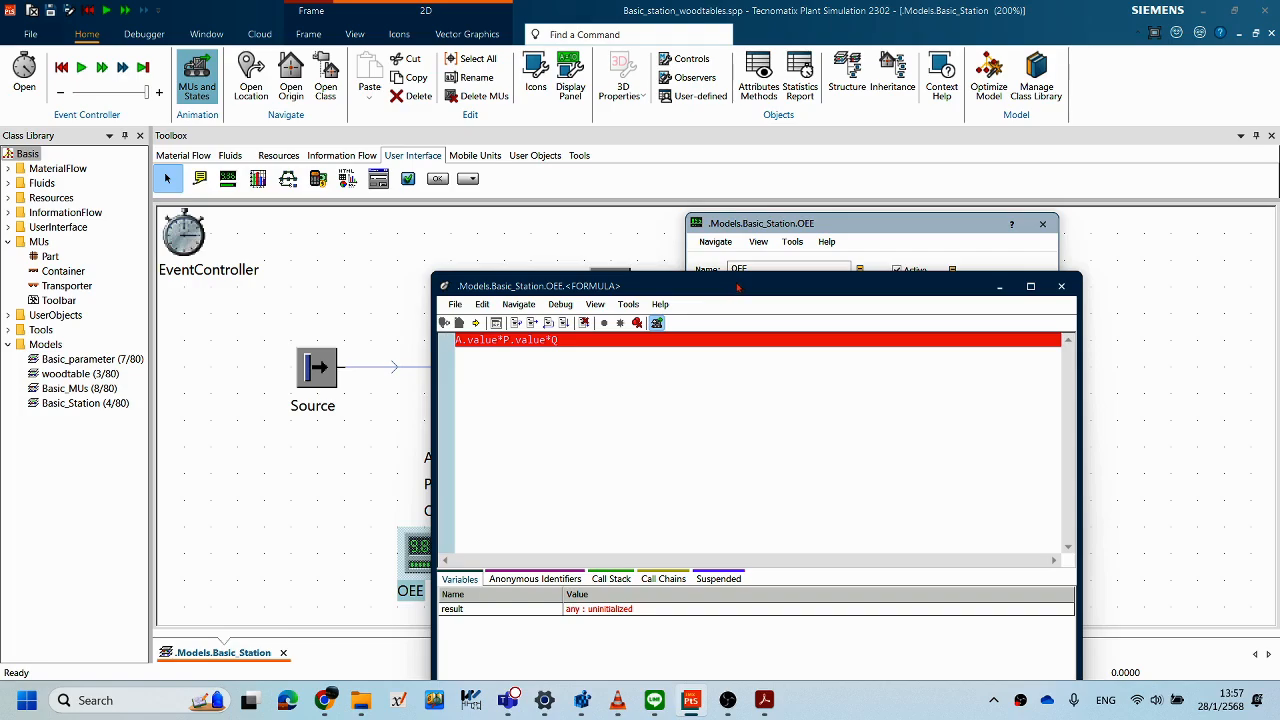
- Close the formula debugger and correct display OEE's path to A.value*P.value*Q.value
click(1061, 286)
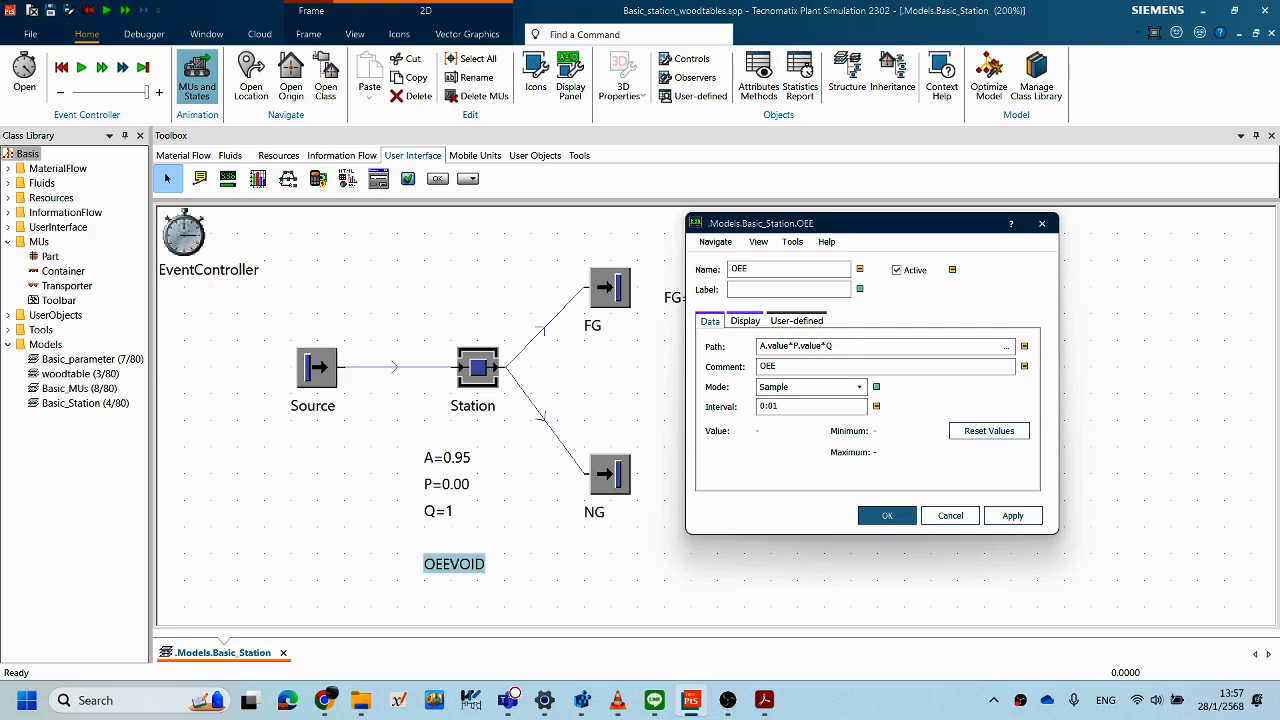
text(.value)
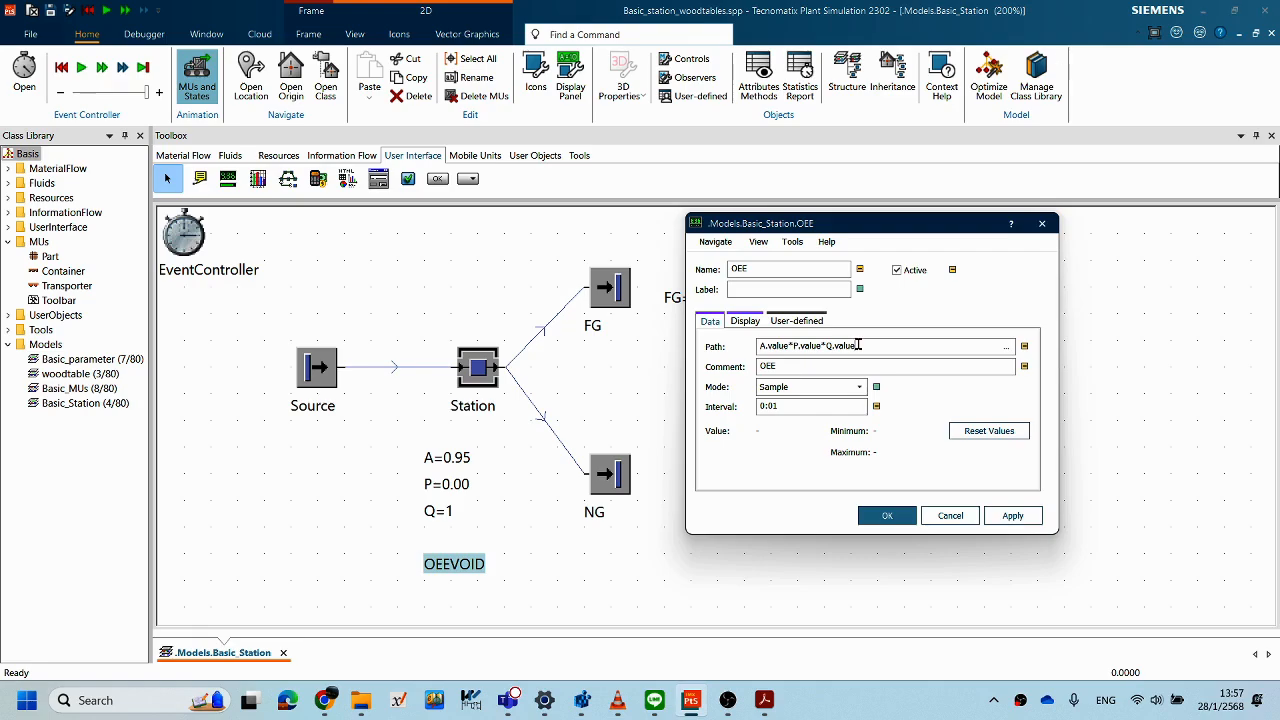
click(1013, 515)
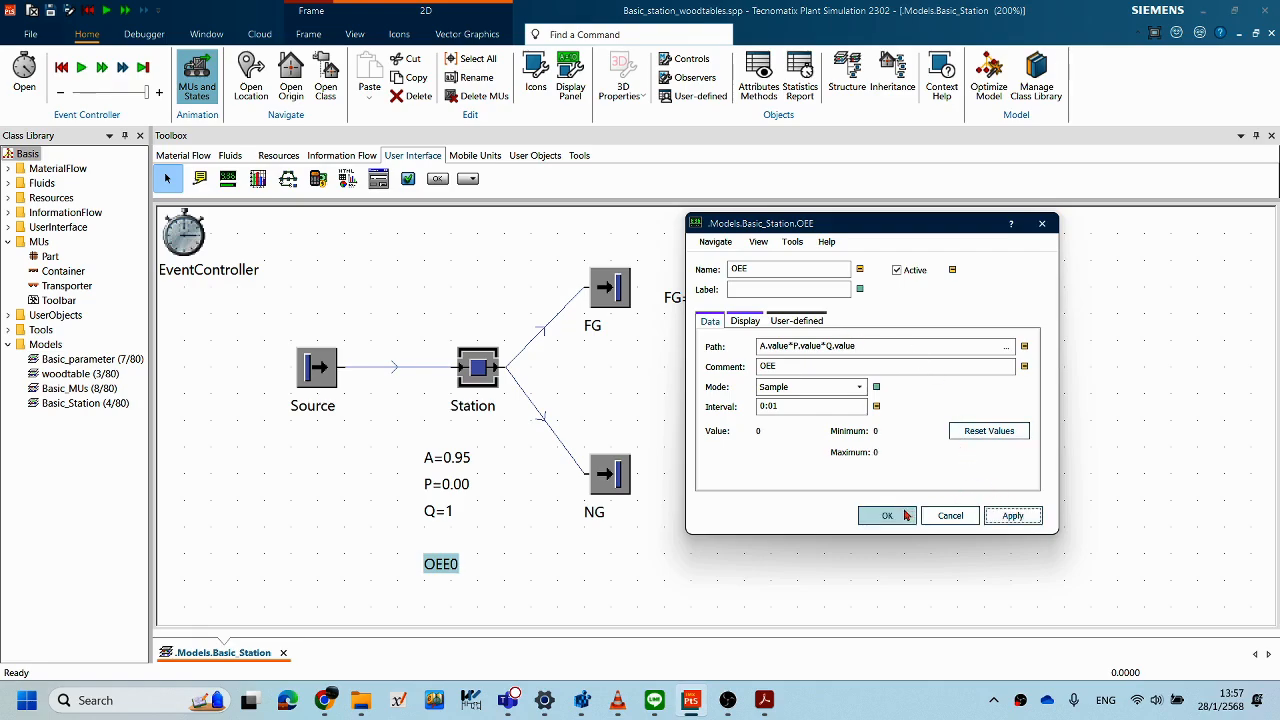
- Change display OEE's comment to OEE=, confirm, and move the display up into the row directly beneath Q
click(796, 366)
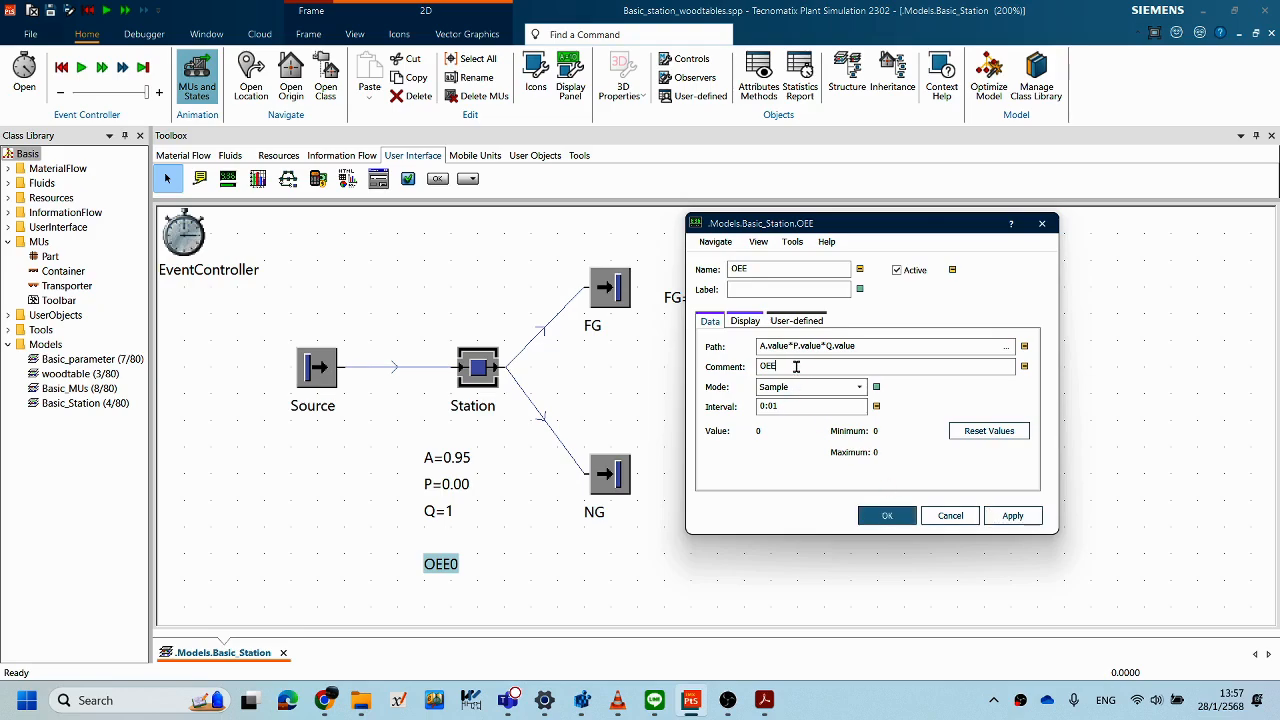
text(=)
click(1010, 514)
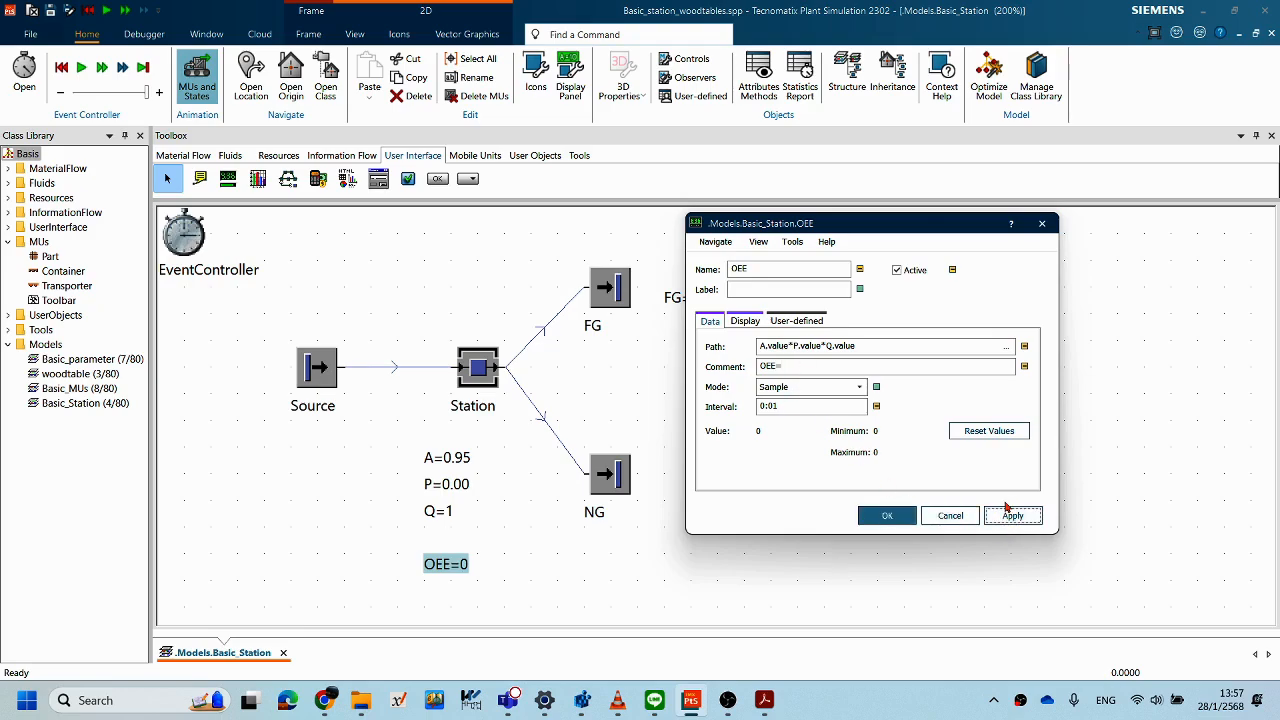
click(884, 520)
drag(430, 555, 431, 528)
click(583, 567)
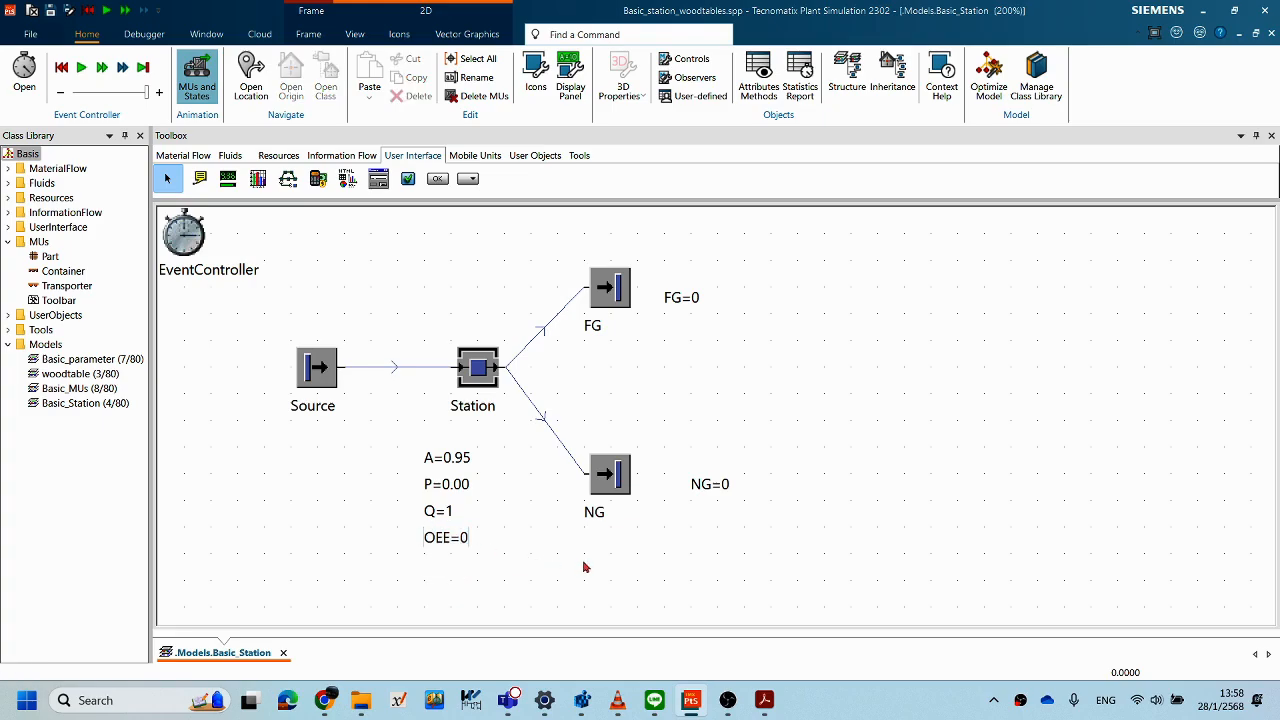
- Reset the simulation and run it to update the A, P, Q and OEE displays
right_click(805, 396)
click(815, 376)
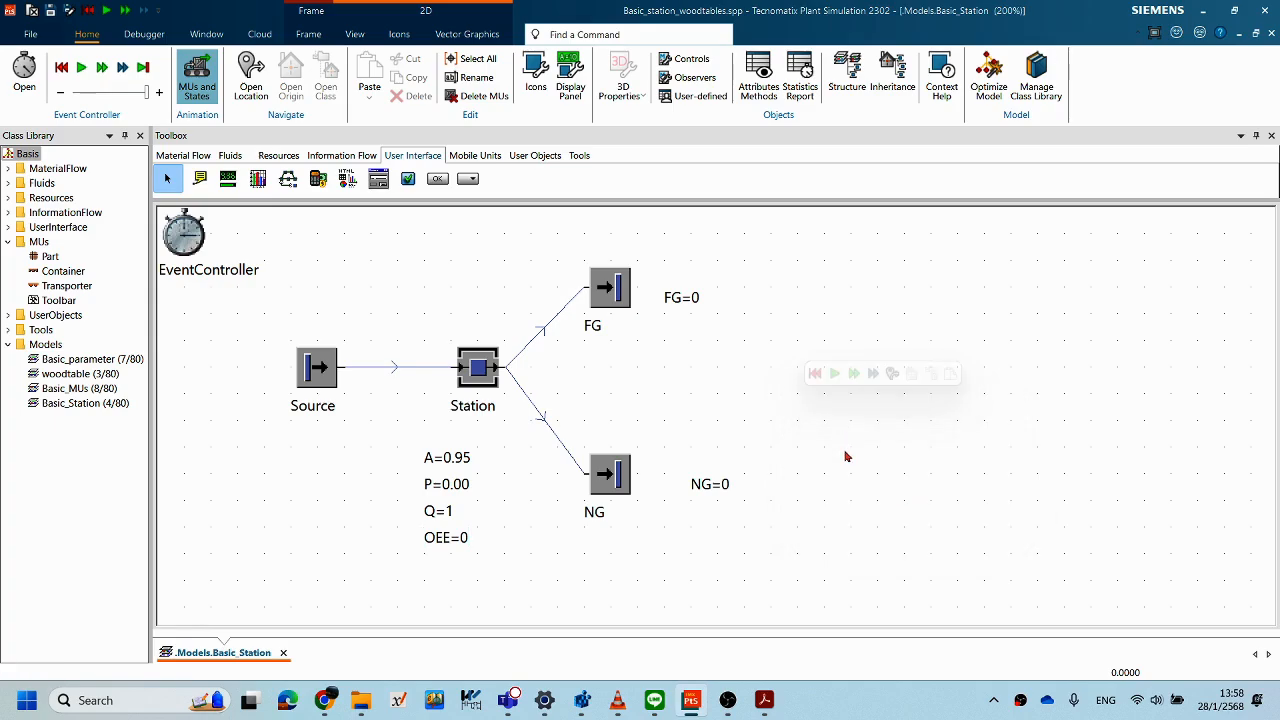
right_click(872, 324)
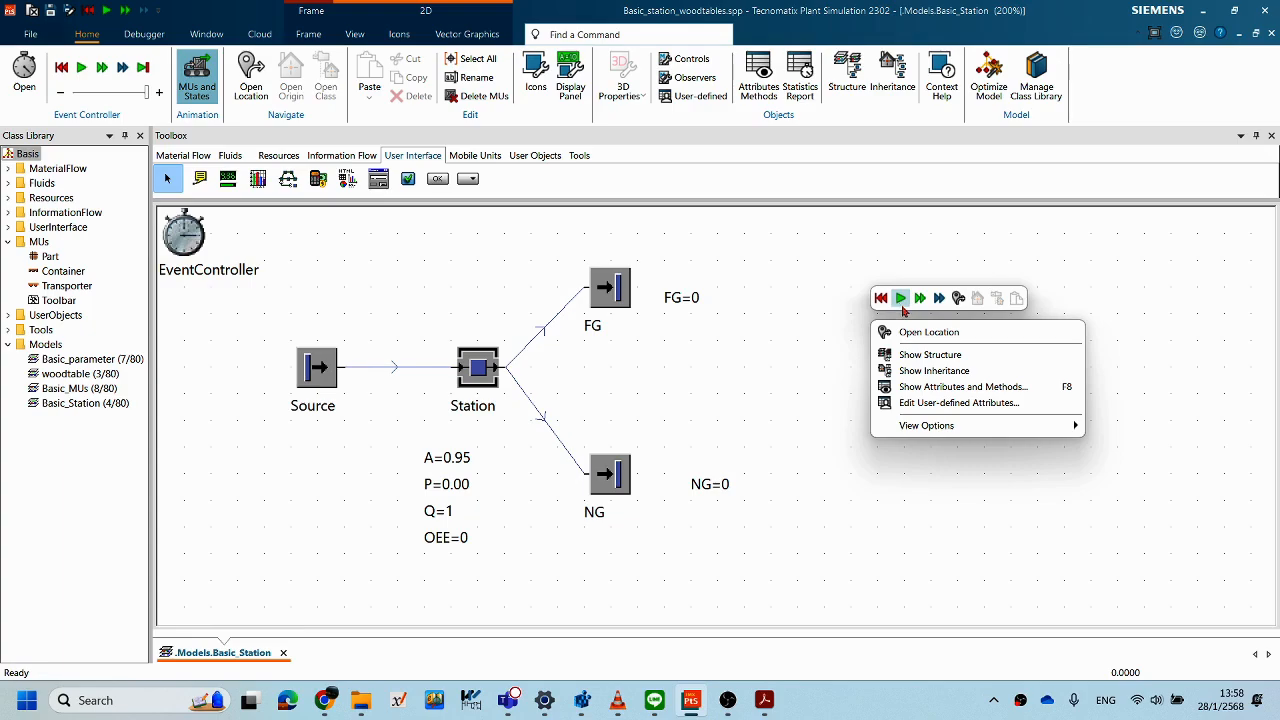
click(901, 305)
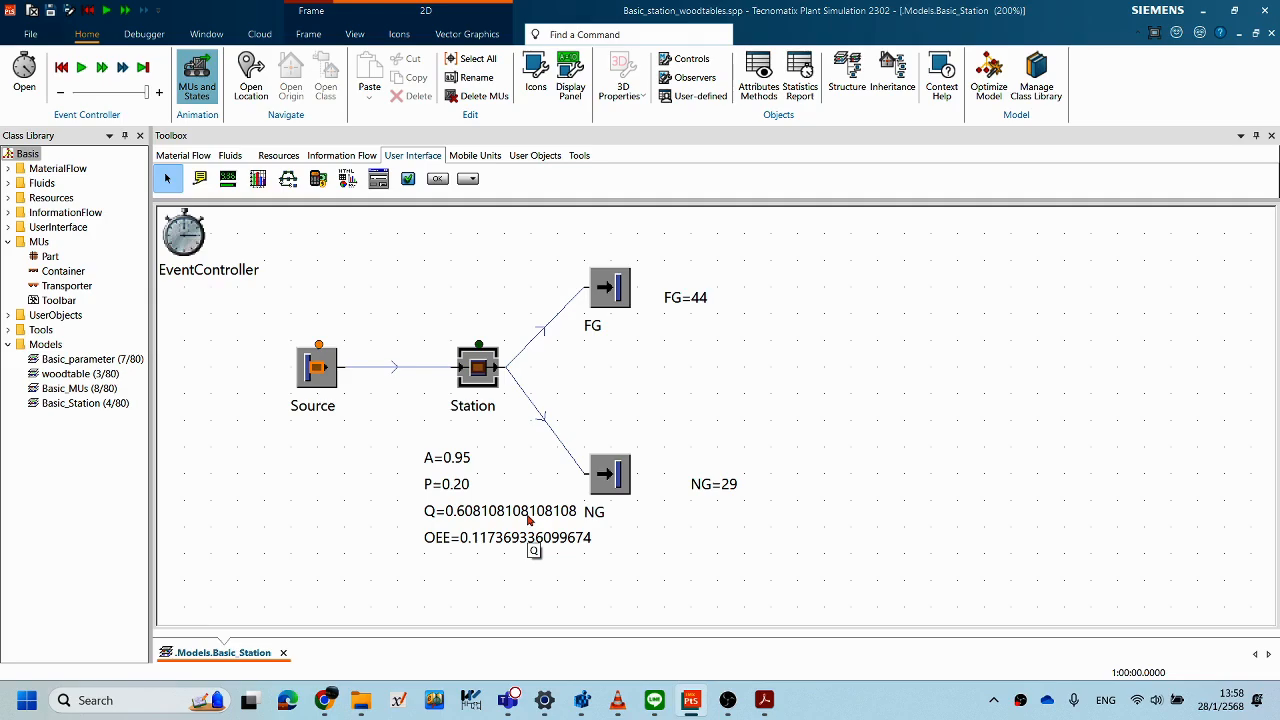
- Set display Q to show 2 decimal places and confirm
double_click(465, 515)
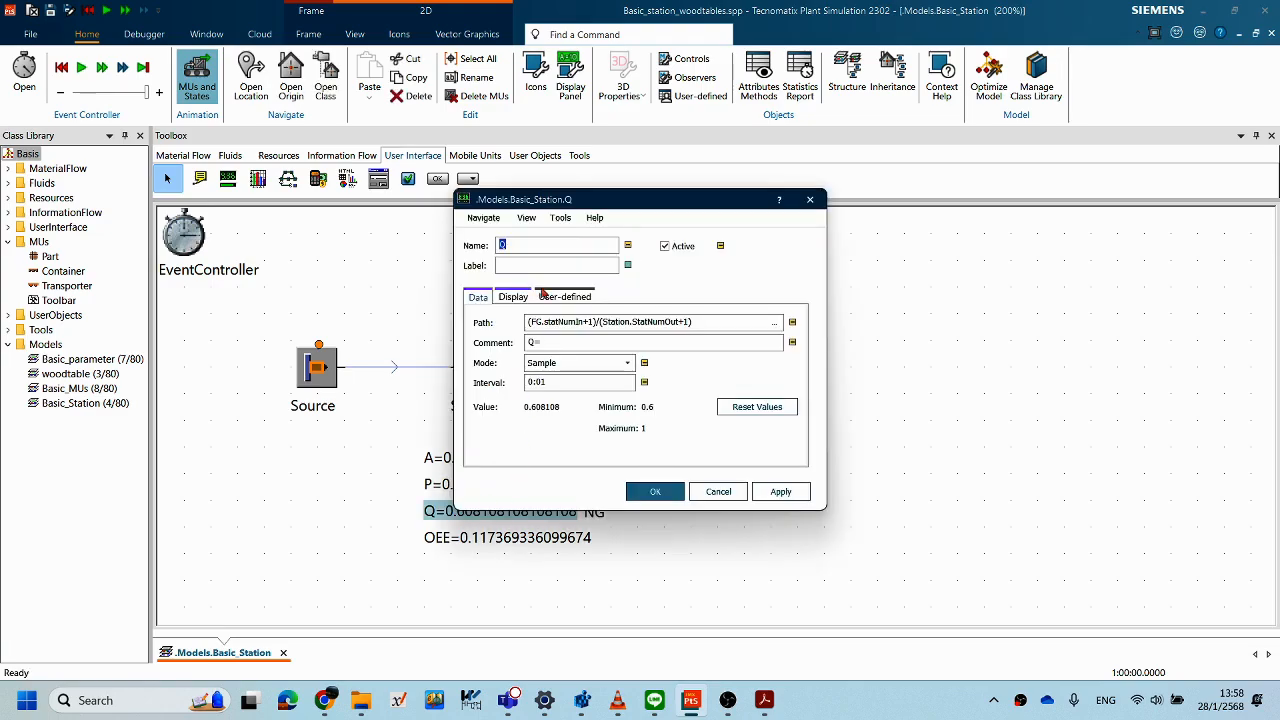
drag(583, 200, 805, 237)
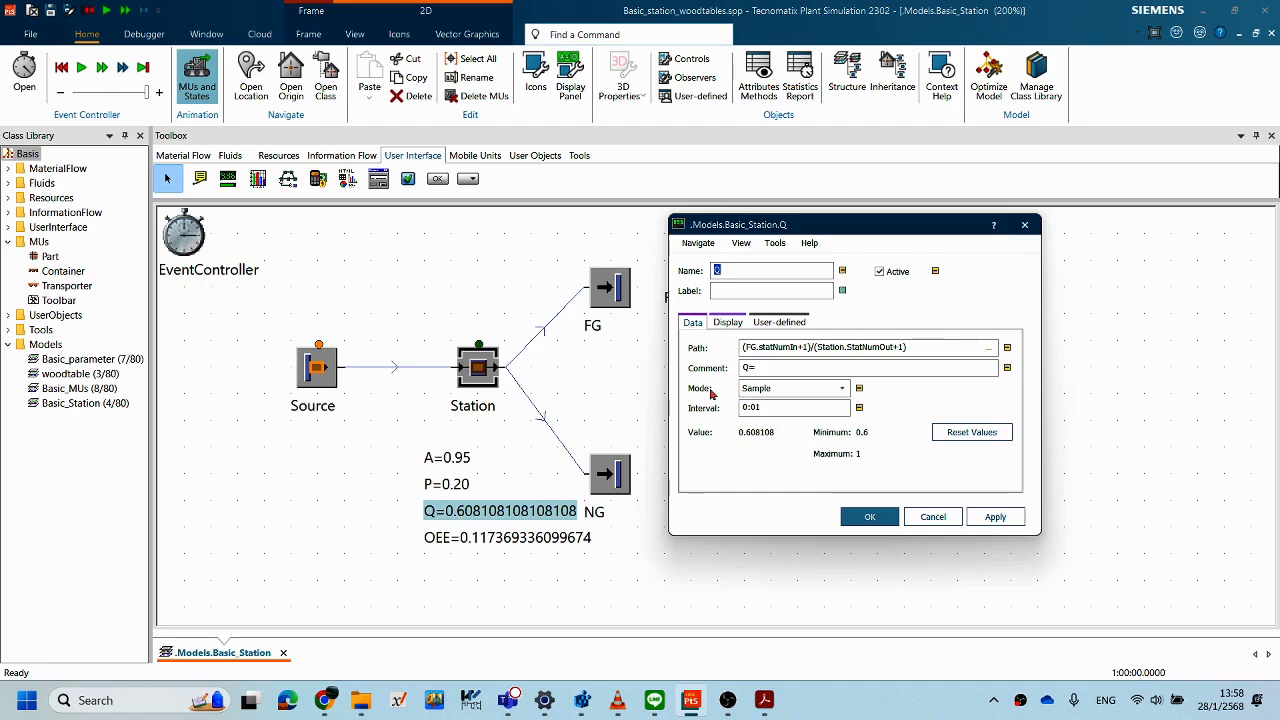
click(727, 325)
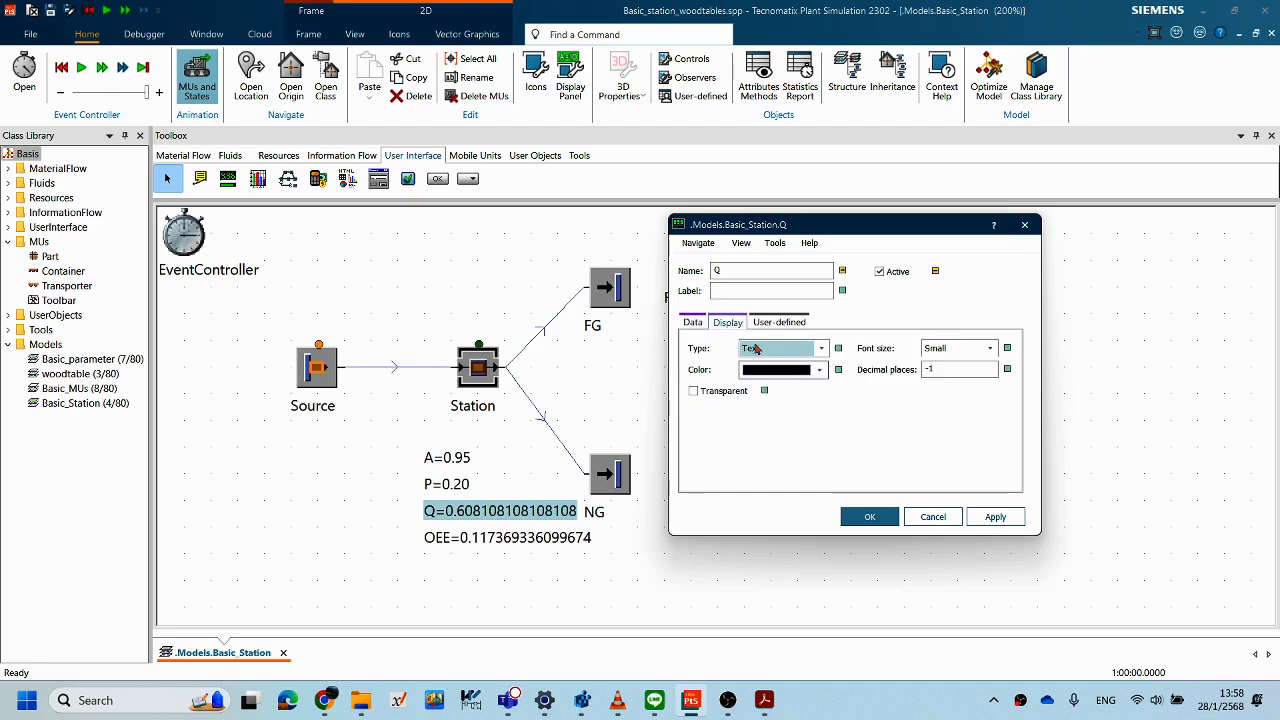
click(931, 370)
double_click(932, 370)
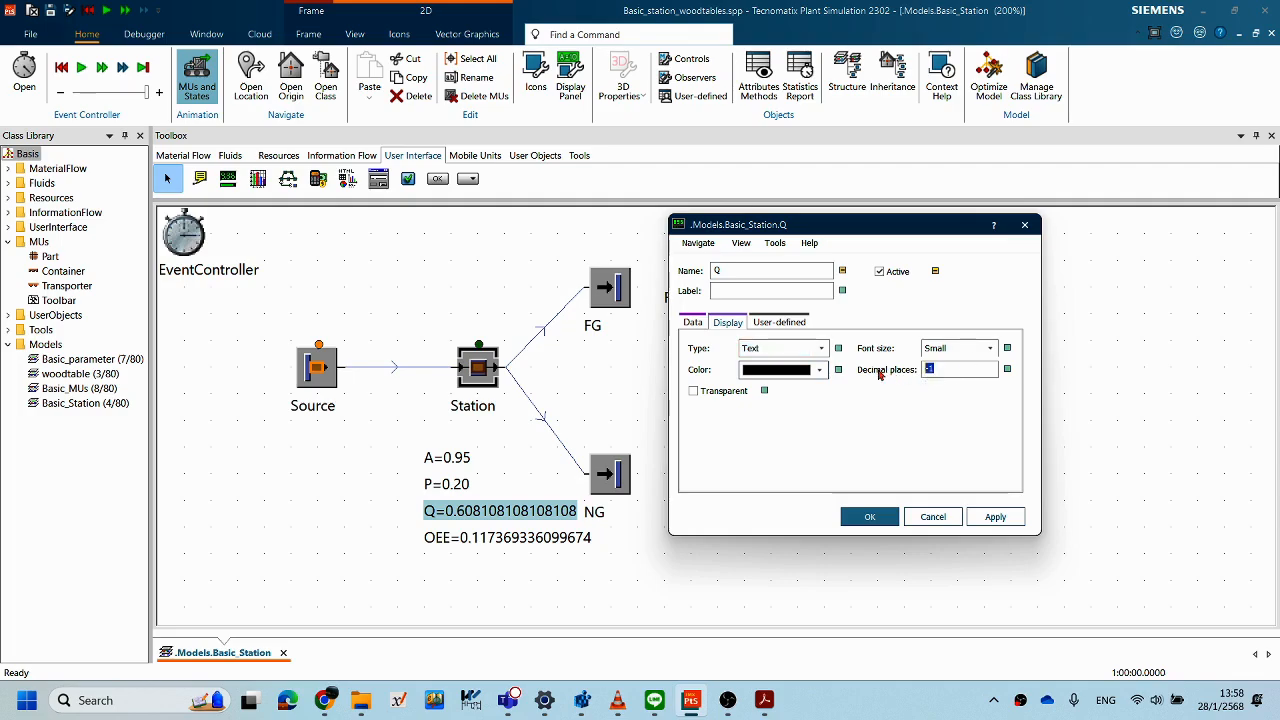
text(2)
click(987, 520)
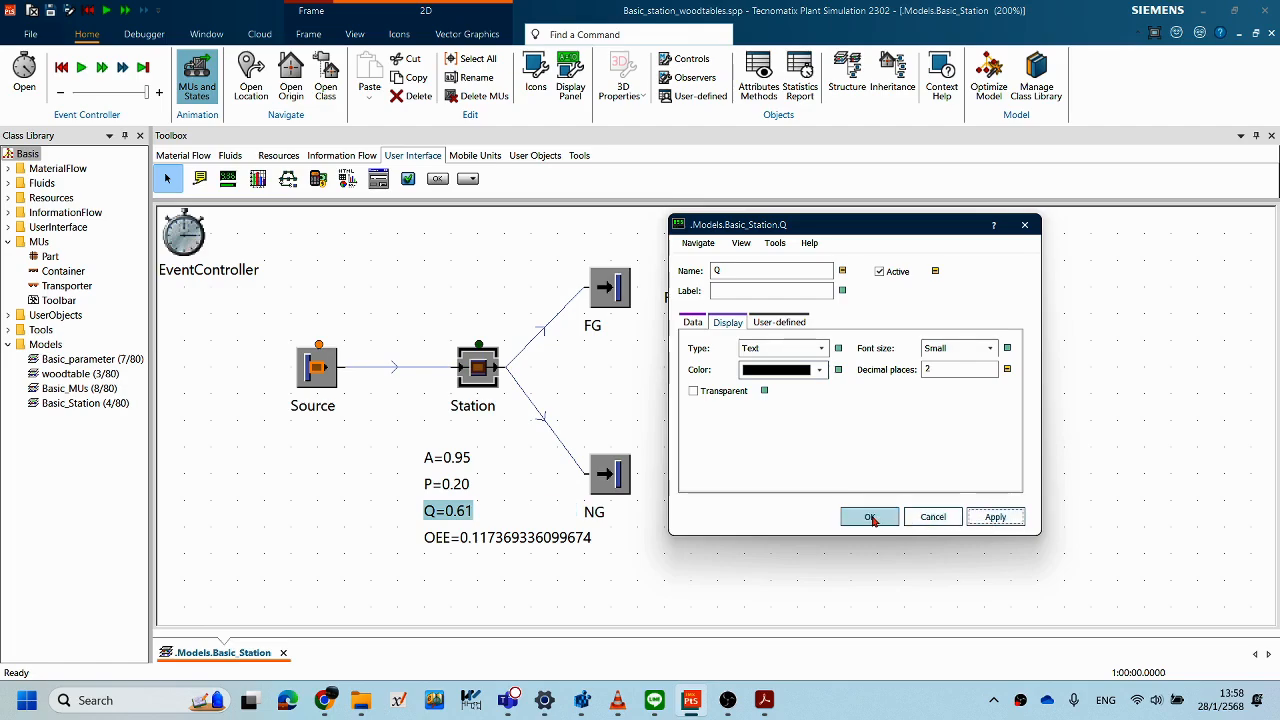
click(870, 517)
- Set display OEE to show 2 decimal places and confirm
double_click(490, 538)
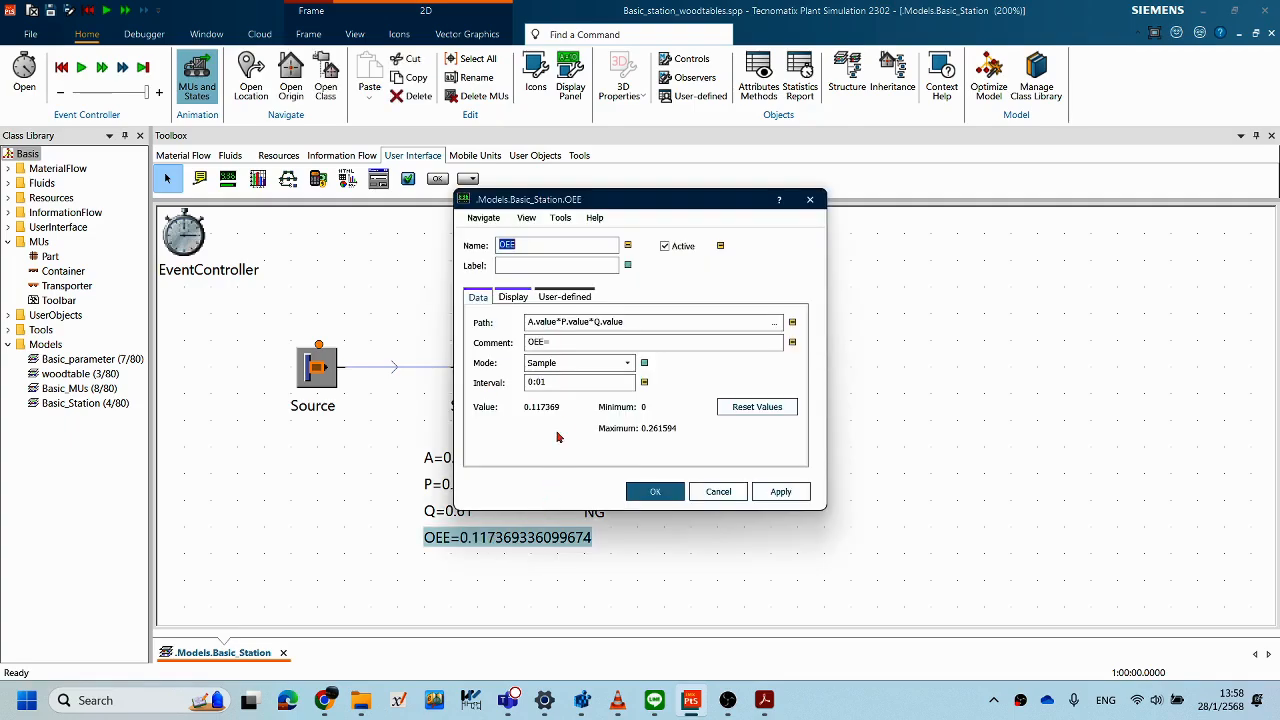
click(514, 298)
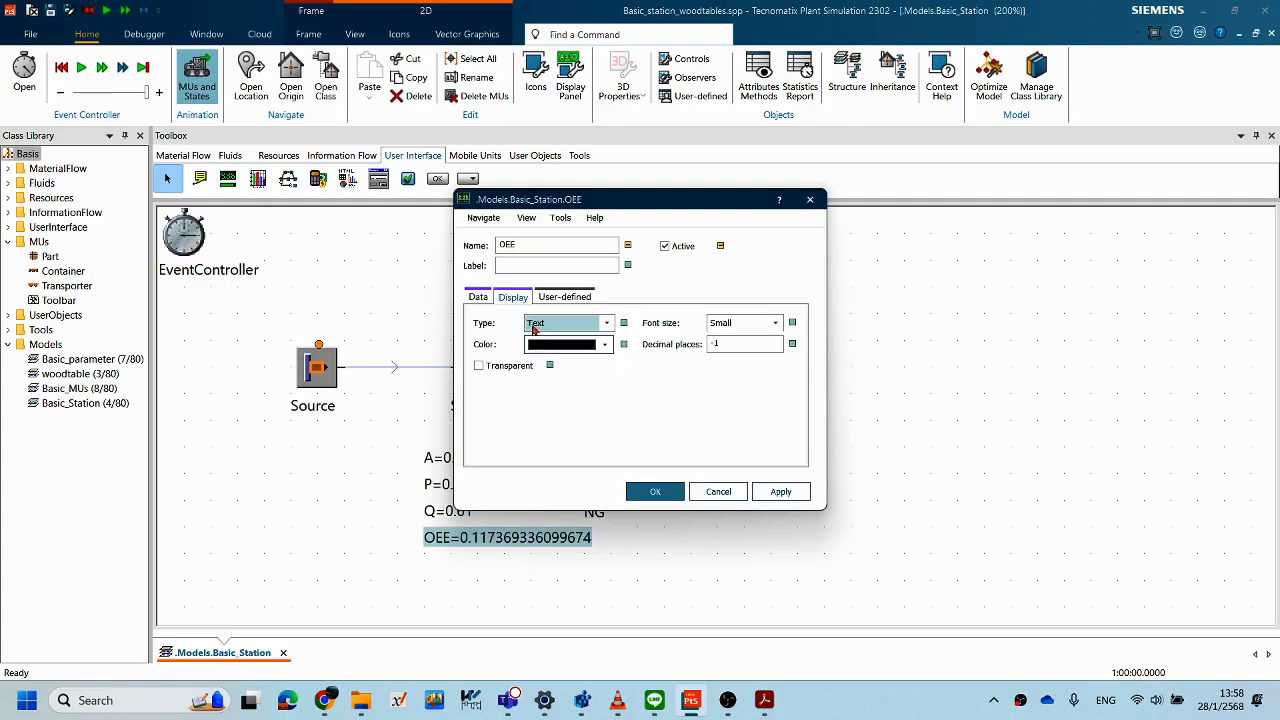
double_click(714, 343)
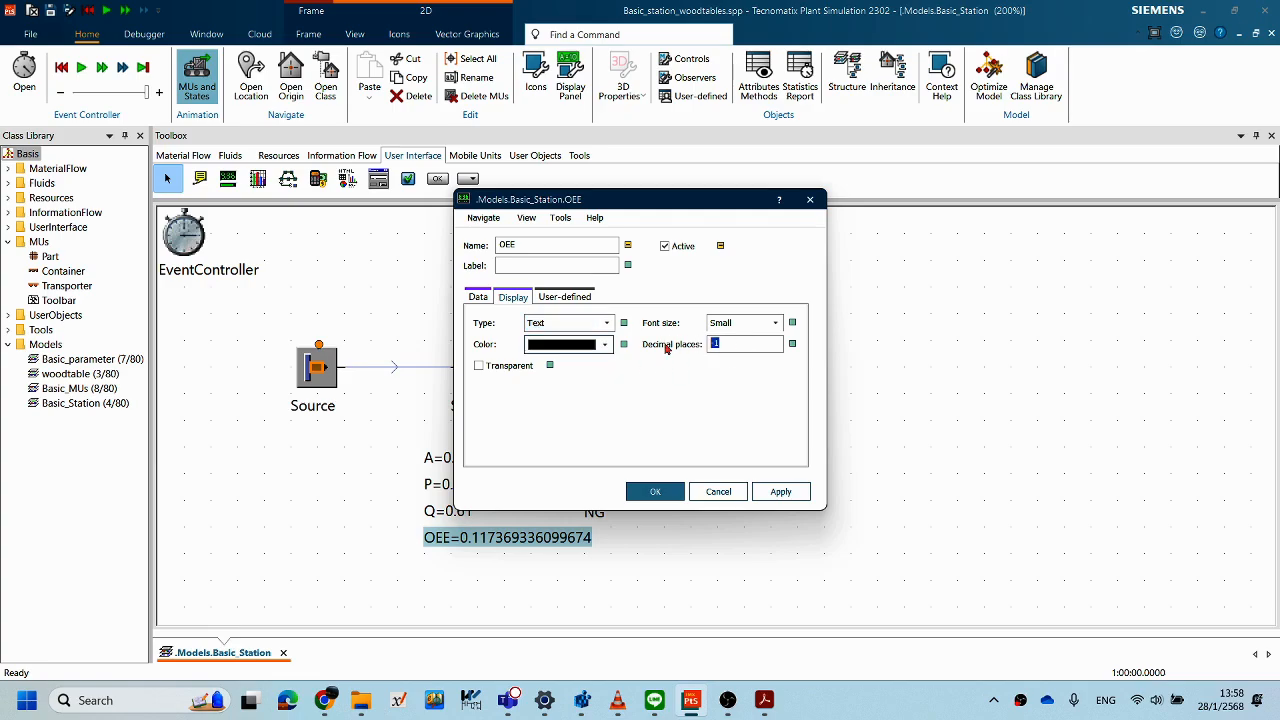
text(2)
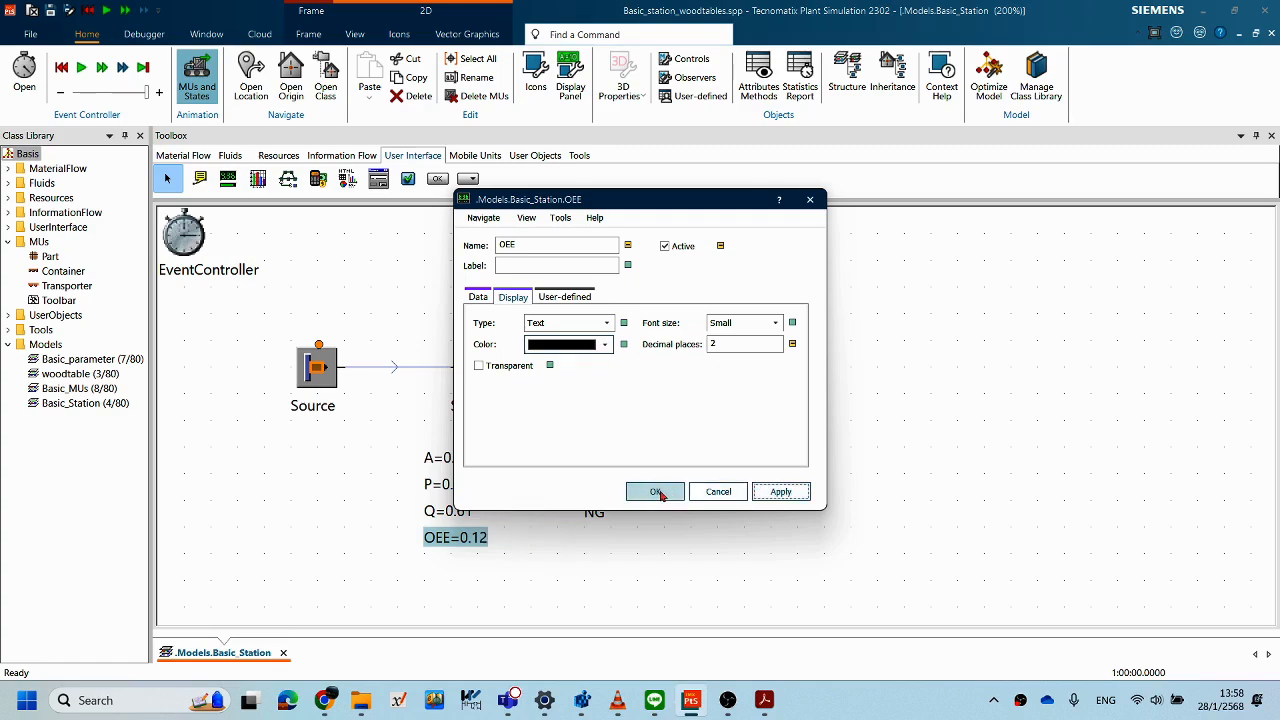
click(656, 492)
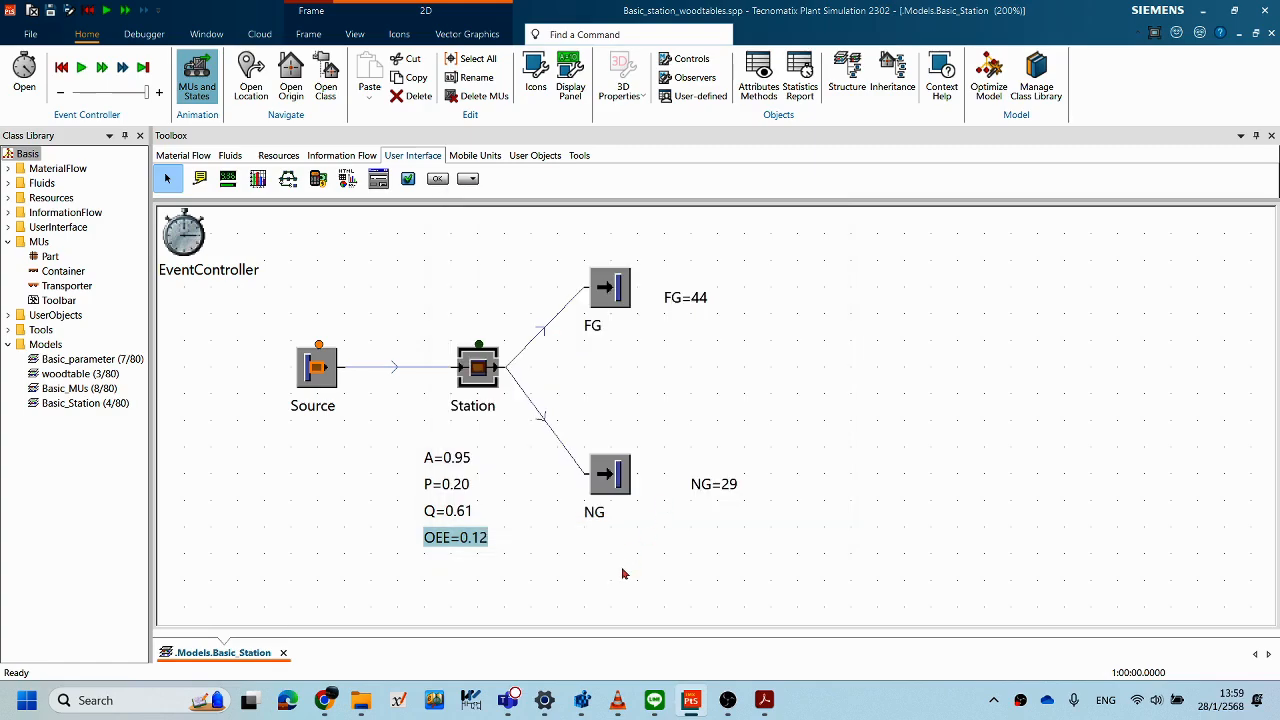
- Move display OEE one row down, away from Q, and set its text color to dark green
click(608, 574)
click(458, 540)
drag(458, 540, 469, 566)
double_click(469, 566)
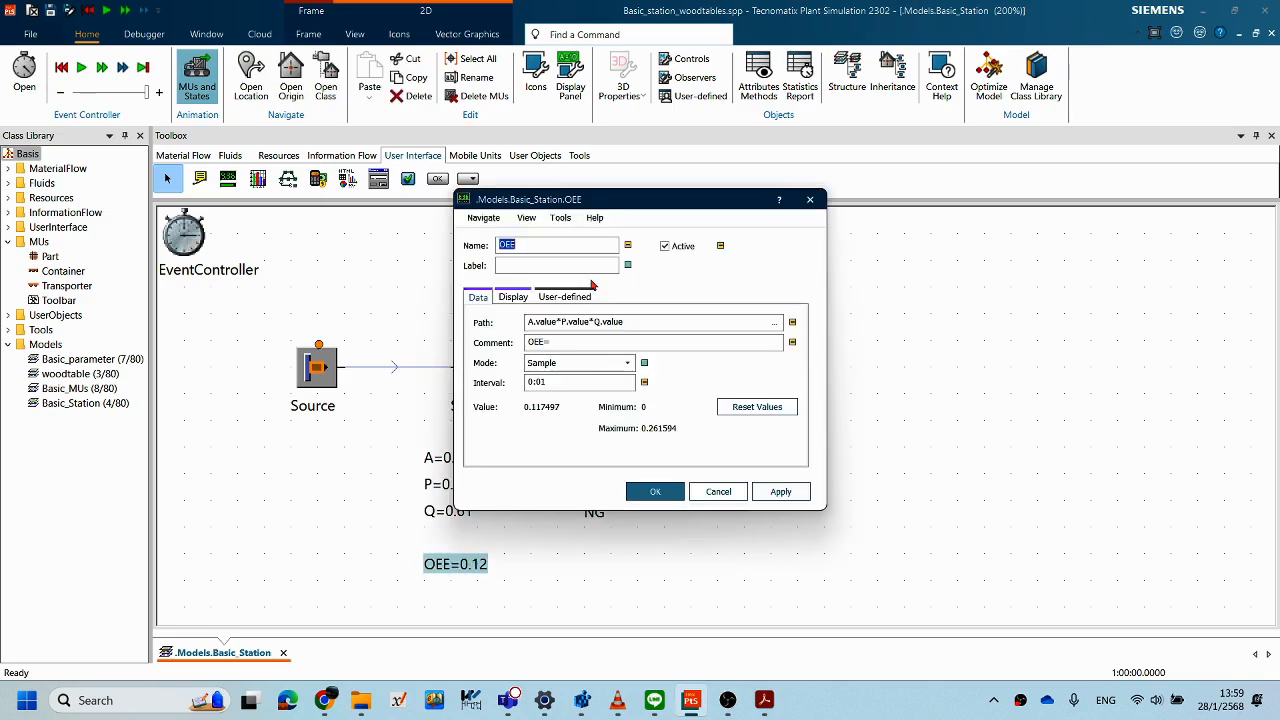
click(516, 299)
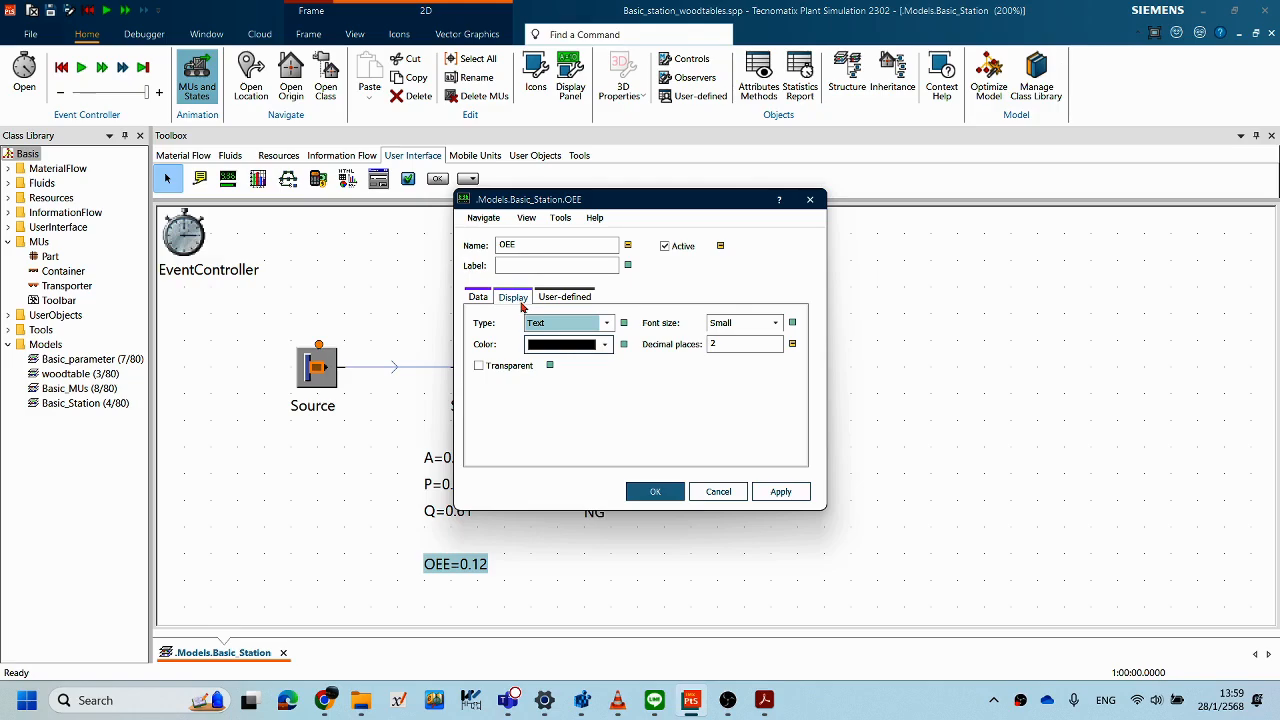
click(603, 345)
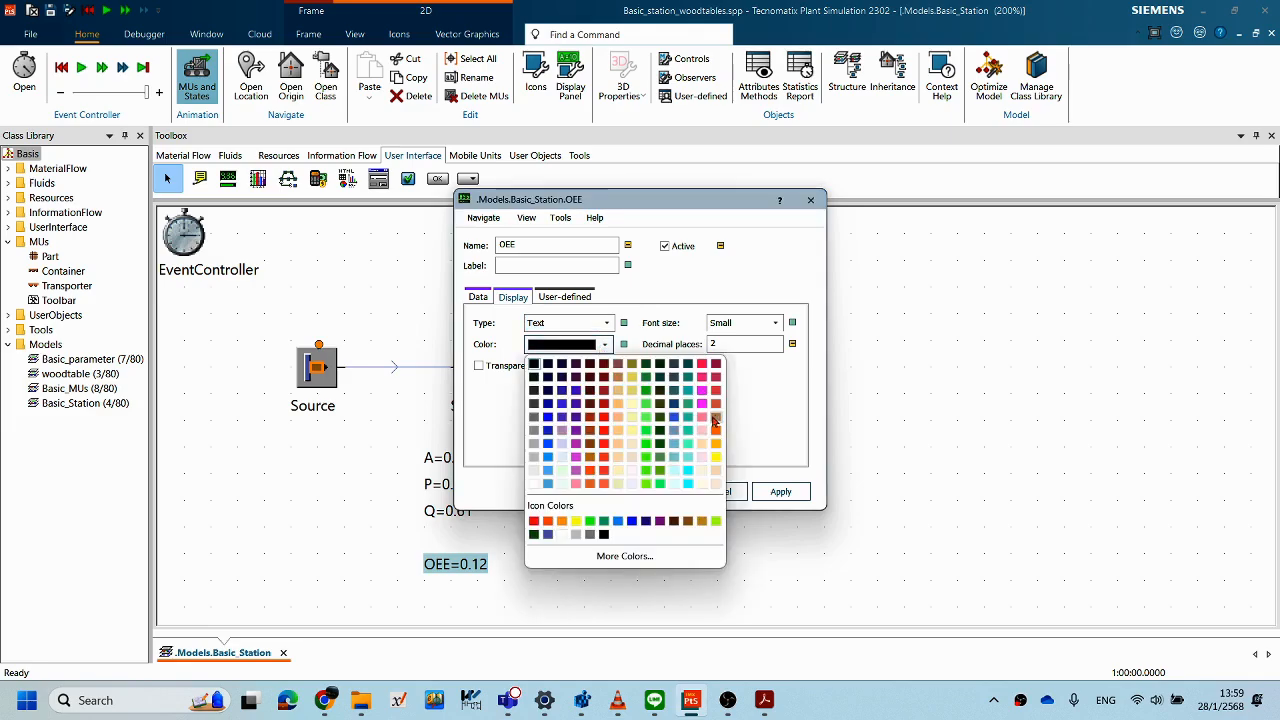
click(536, 536)
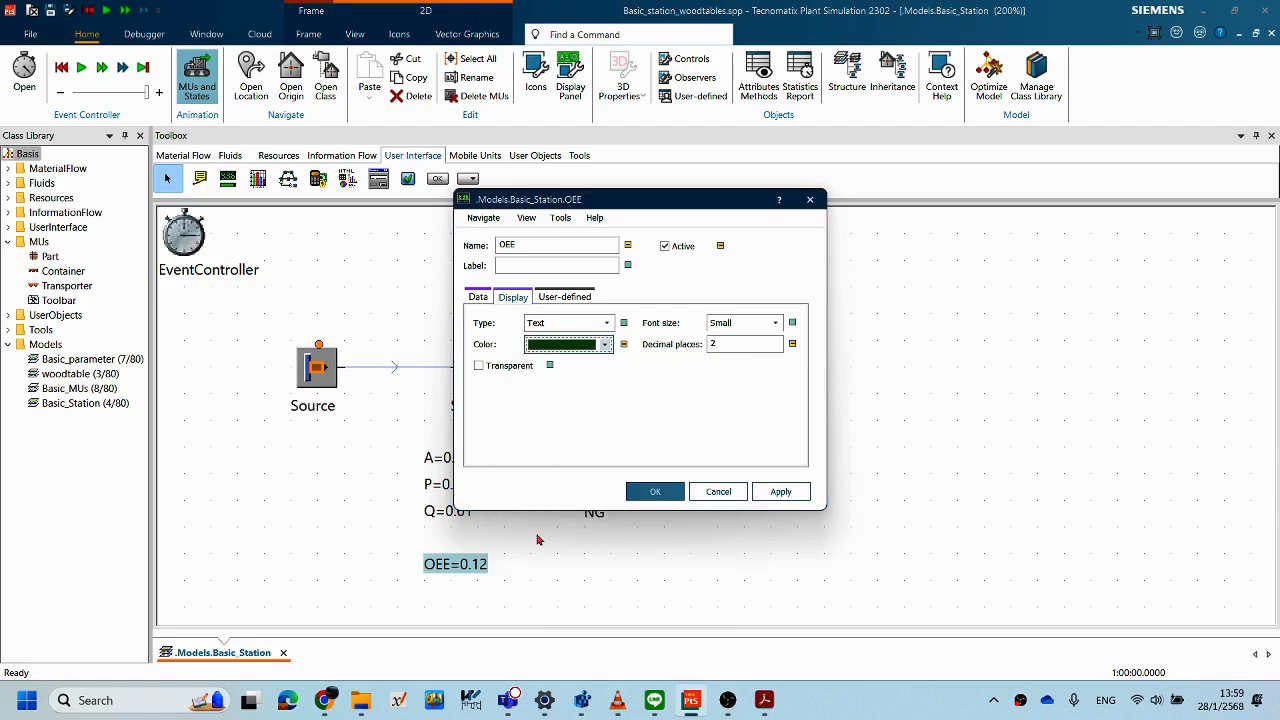
- Set display OEE's font size to Extra Large, confirm, and move the display back up directly beneath Q
click(775, 323)
click(741, 383)
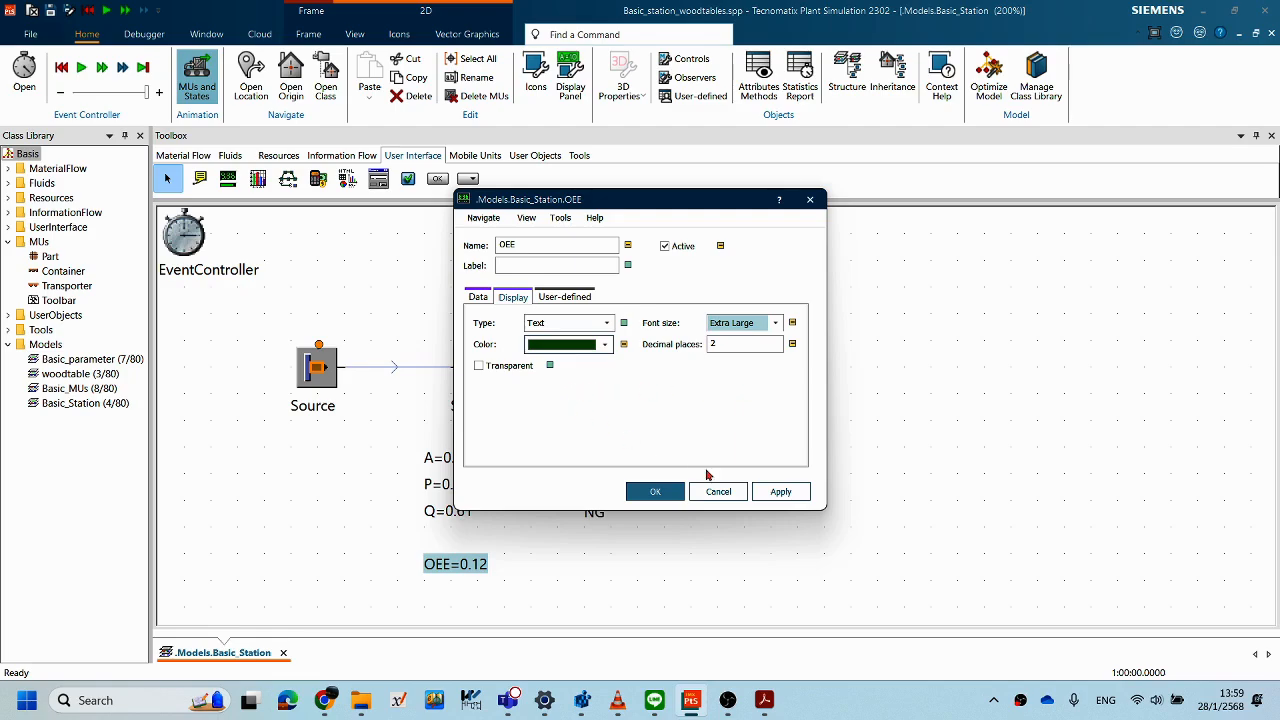
click(778, 494)
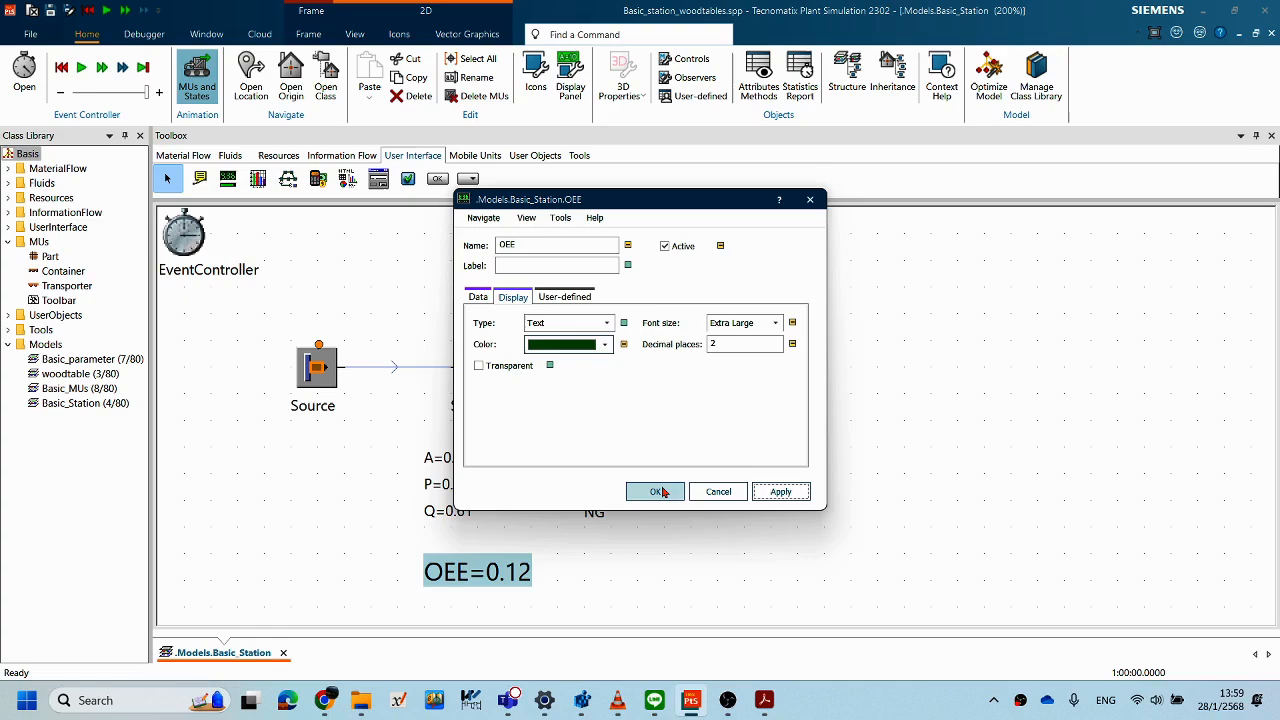
click(662, 491)
drag(519, 569, 519, 543)
click(589, 553)
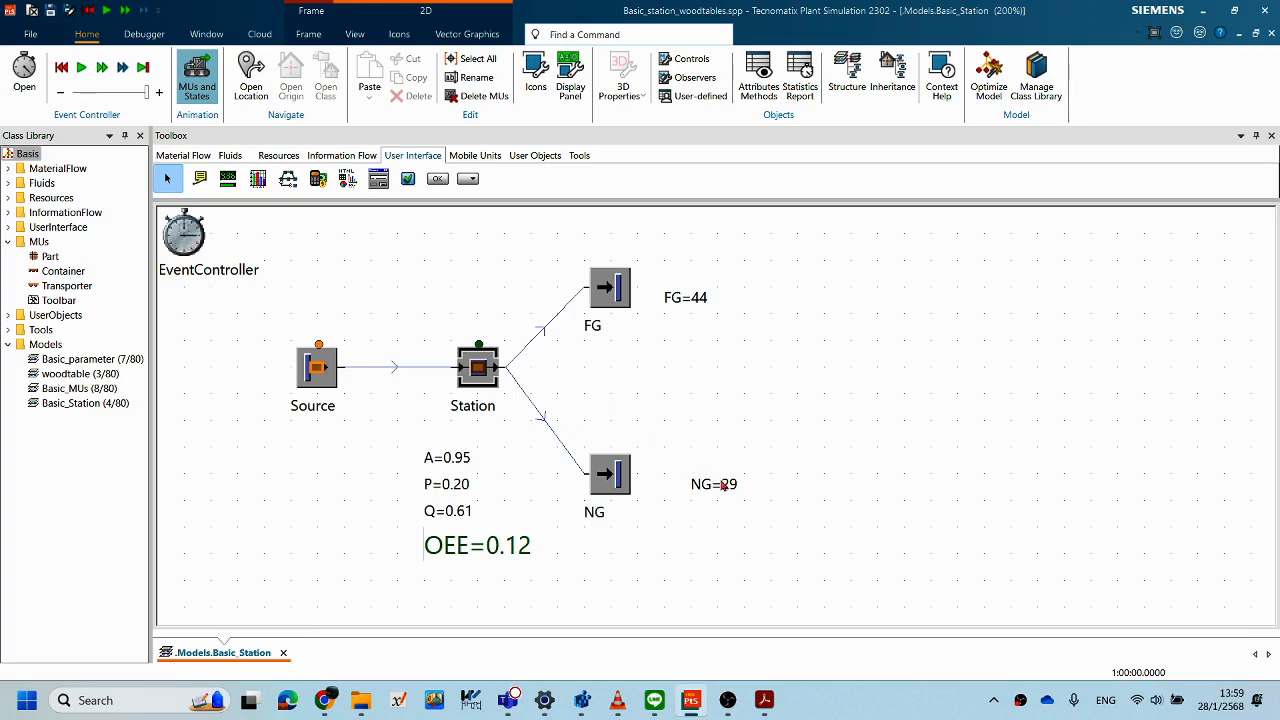
- Reset the simulation and run it again to its end to refresh the station displays
right_click(876, 359)
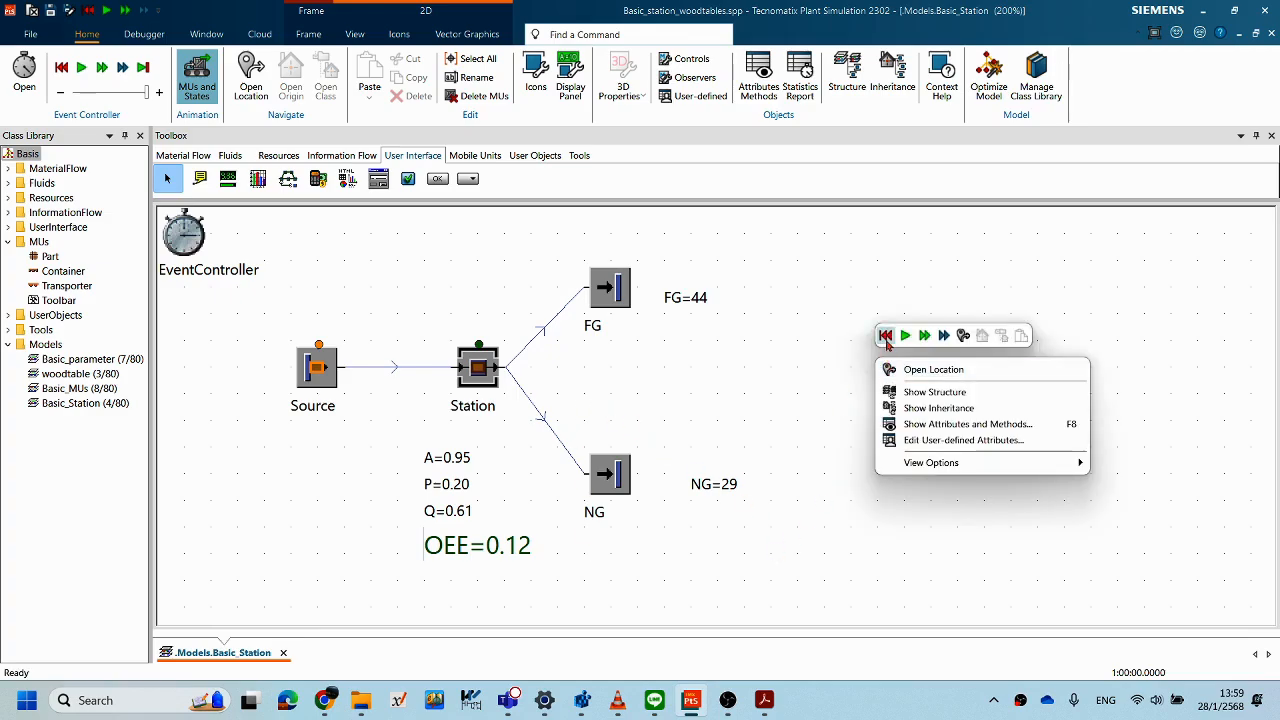
click(885, 335)
right_click(942, 356)
click(968, 331)
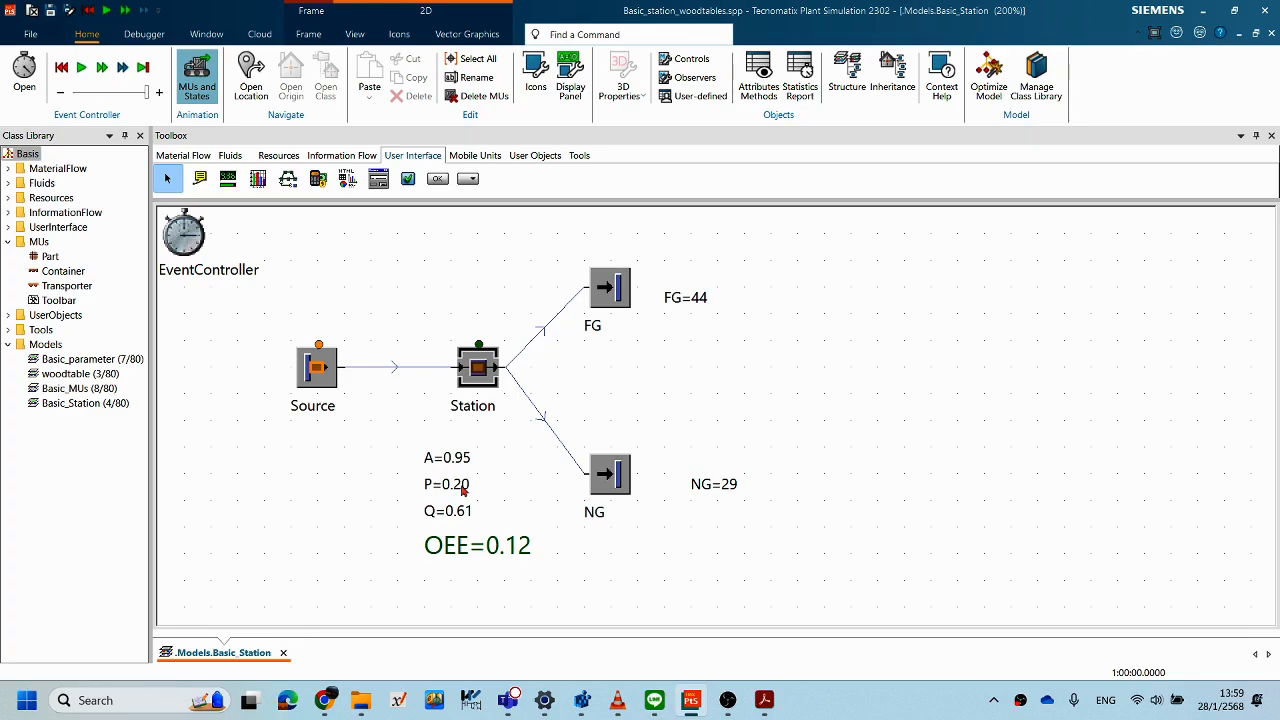
- Restore the inherited set-up time and recovery time of 0 on the Station and confirm
double_click(489, 388)
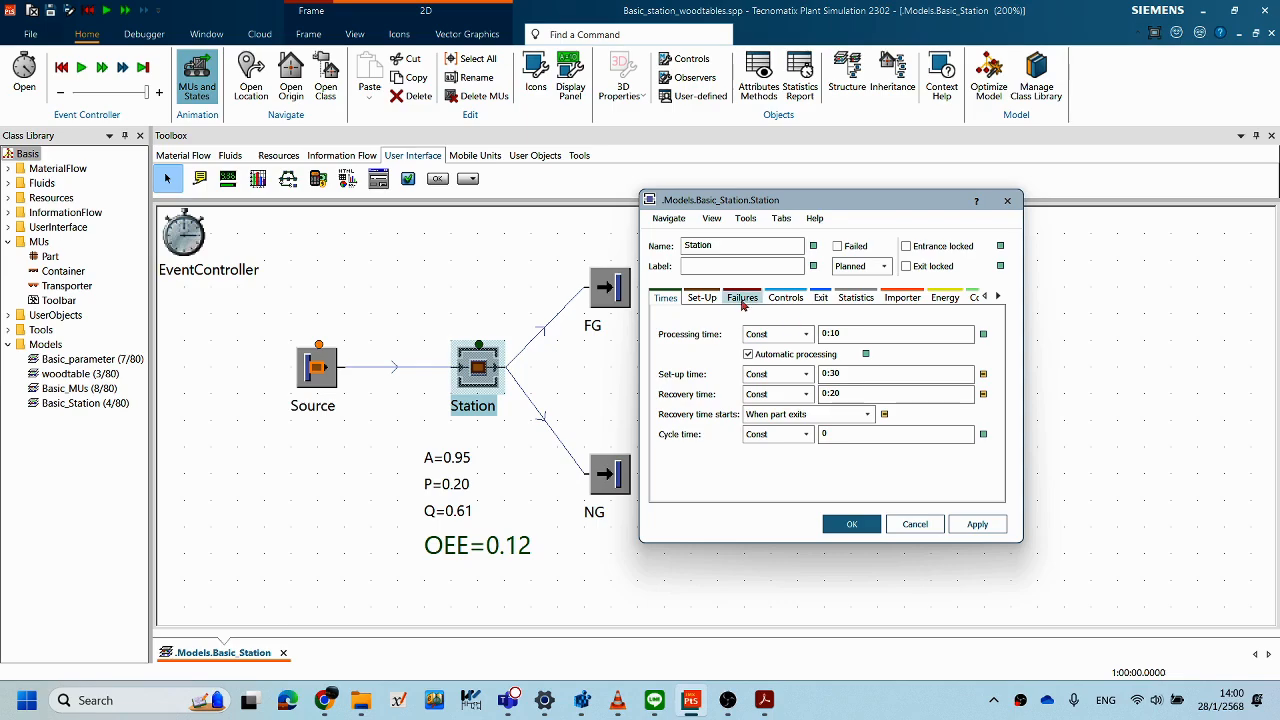
click(703, 299)
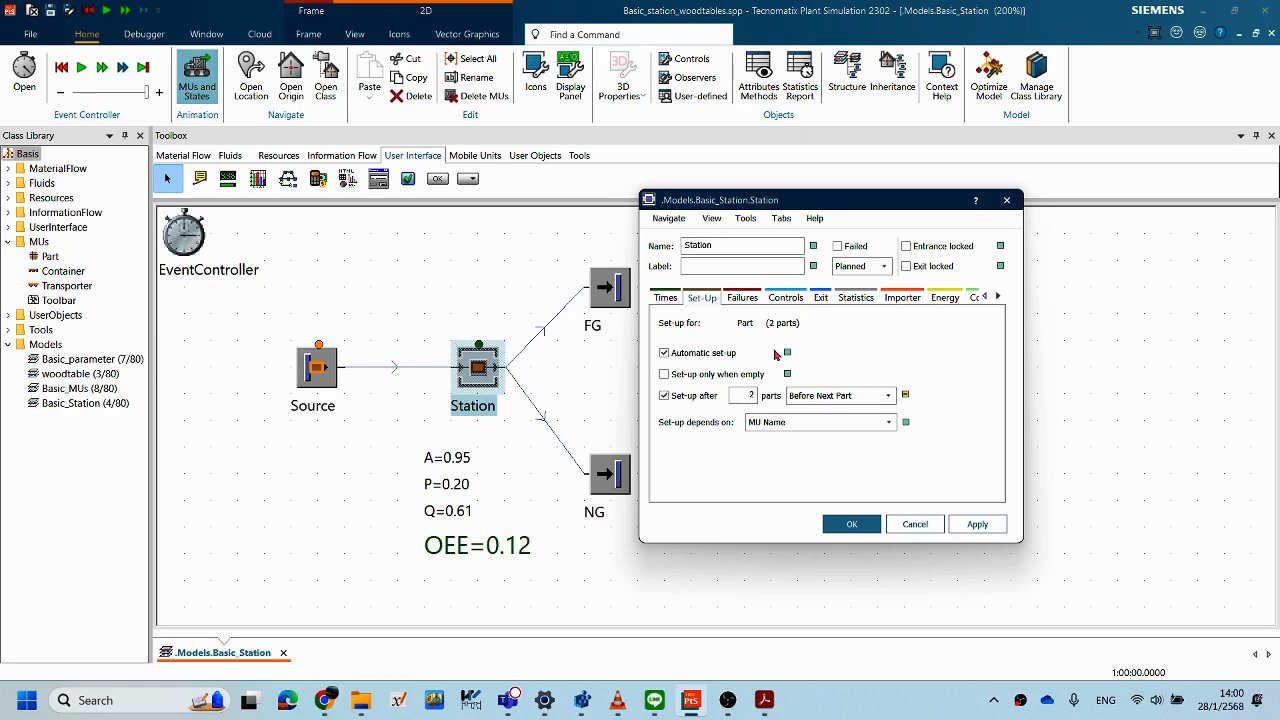
click(668, 299)
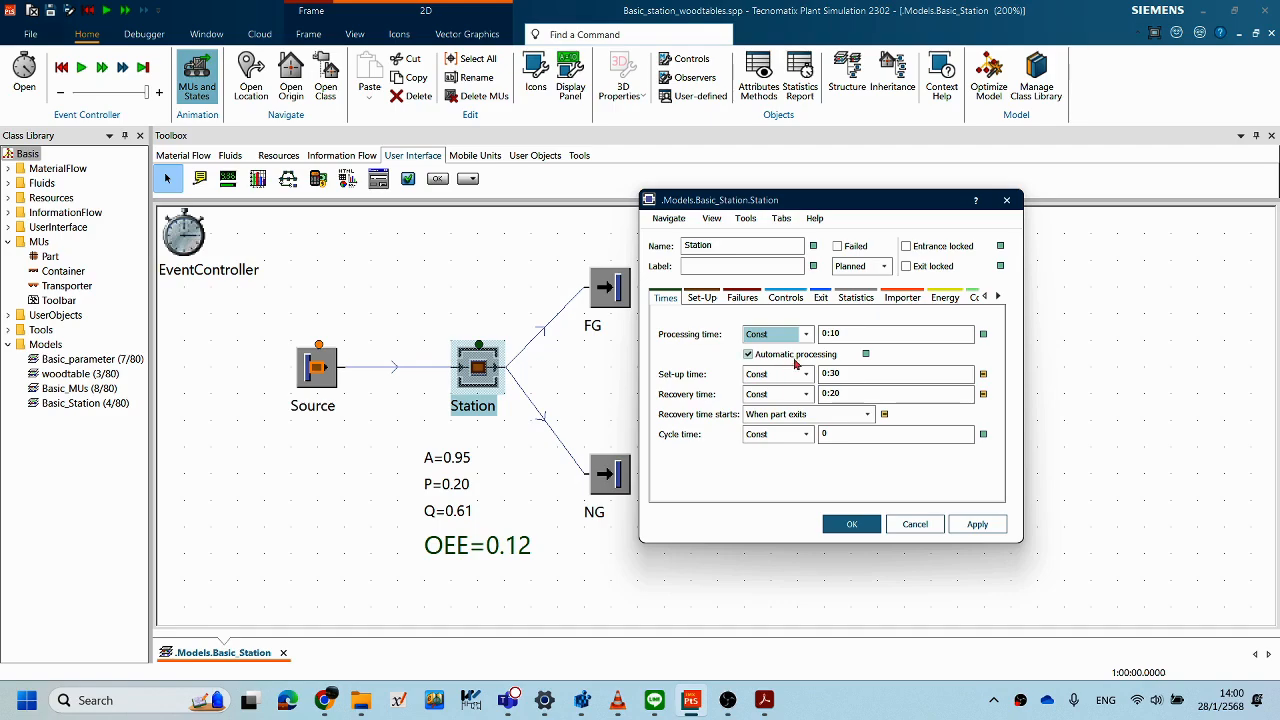
click(984, 376)
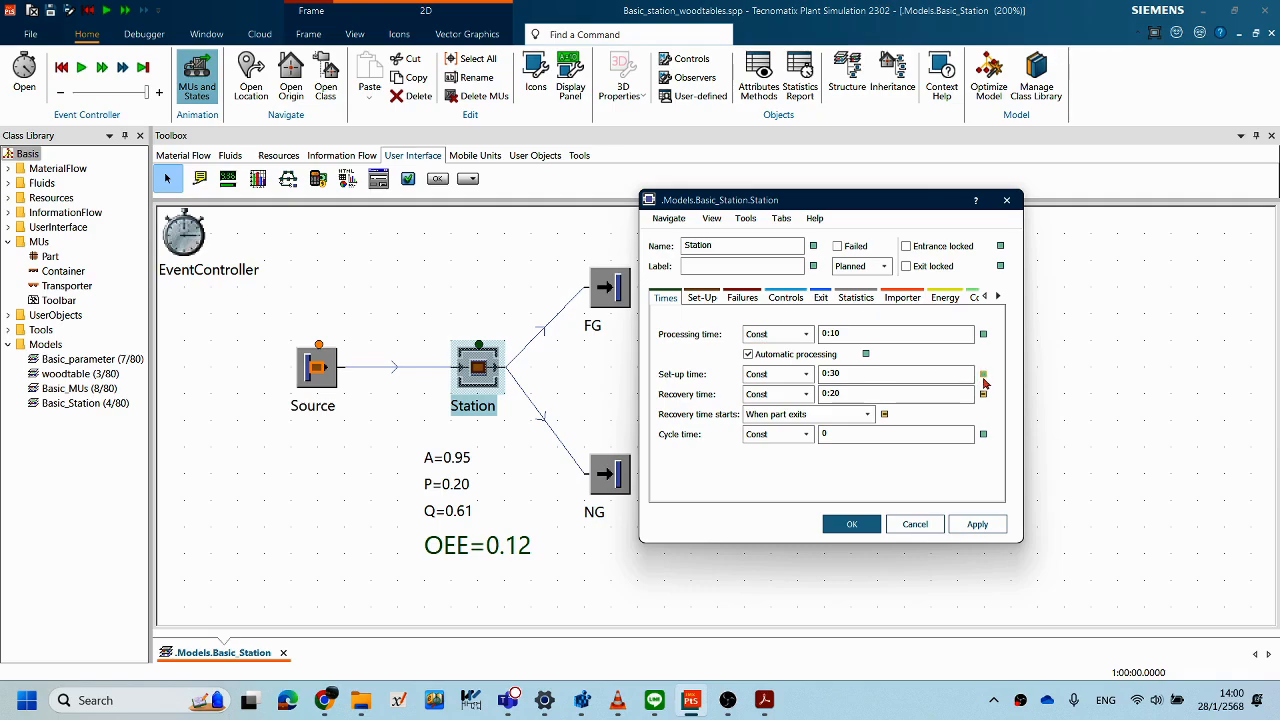
click(985, 395)
click(982, 522)
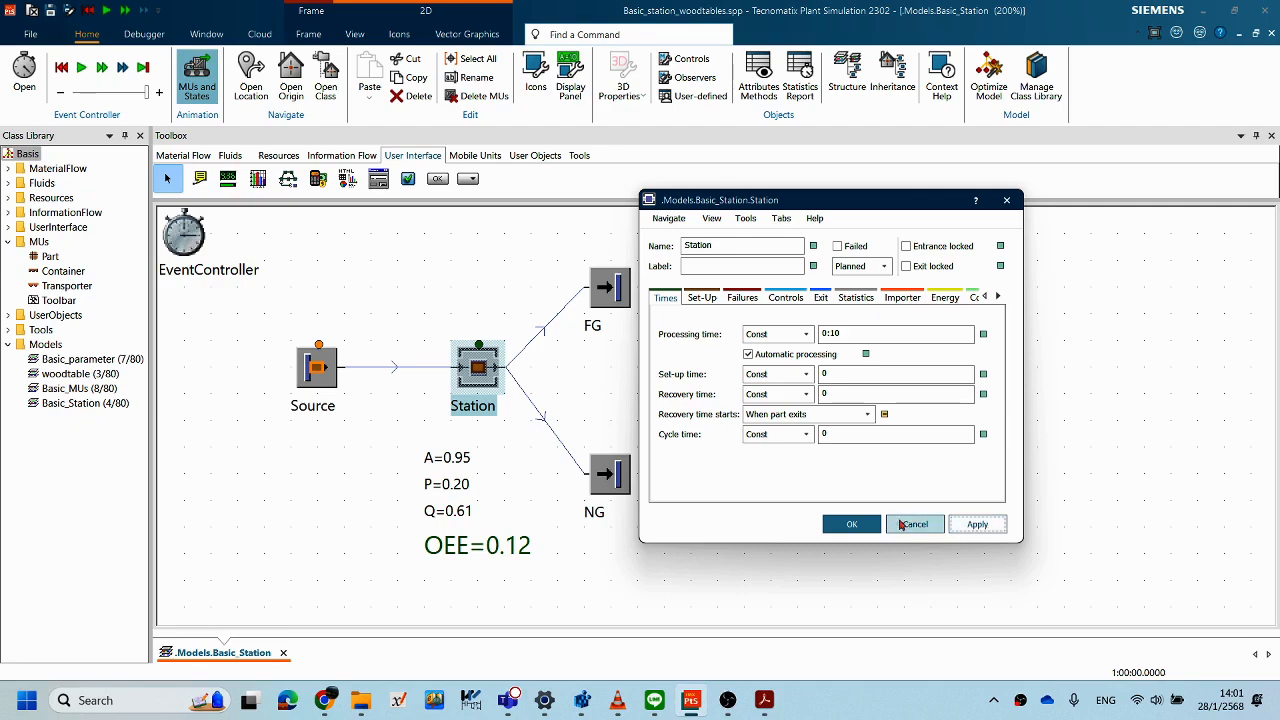
click(851, 524)
- Reset the simulation and run it with the Station's set-up and recovery times removed
right_click(753, 395)
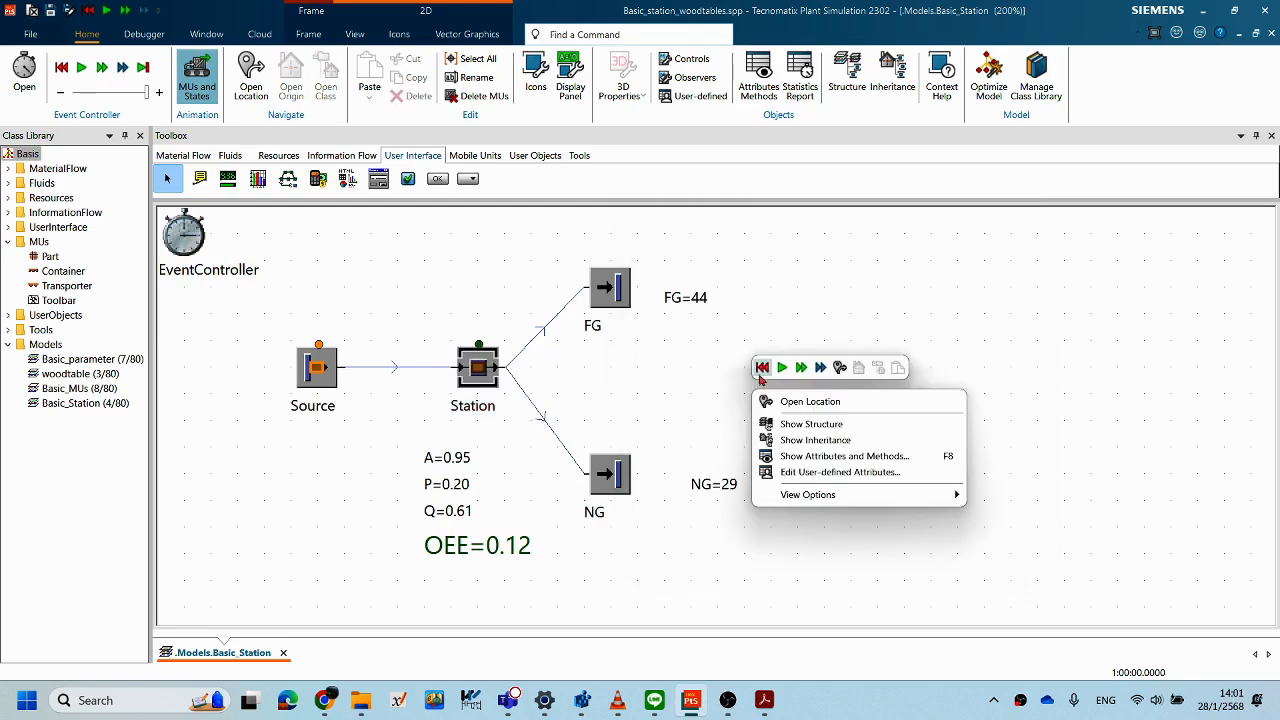
click(762, 367)
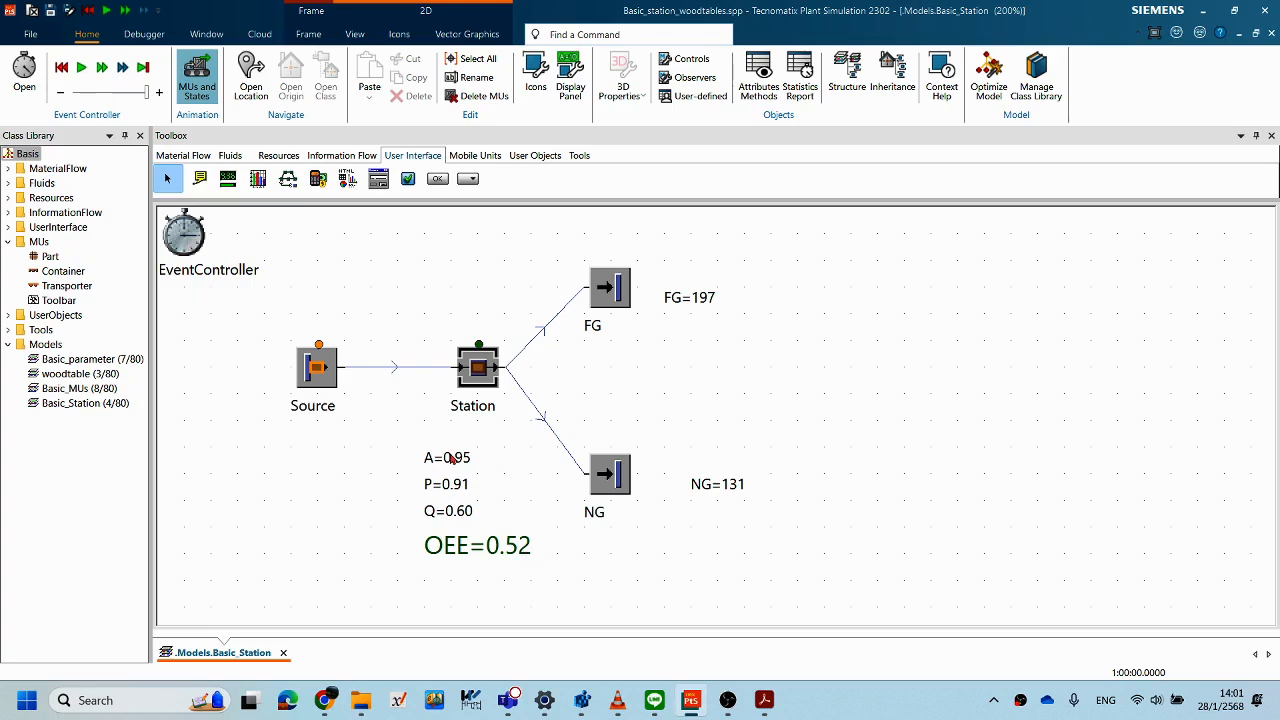
click(462, 516)
click(769, 584)
- Reset the simulation and open the exit strategy settings of the Station
right_click(891, 354)
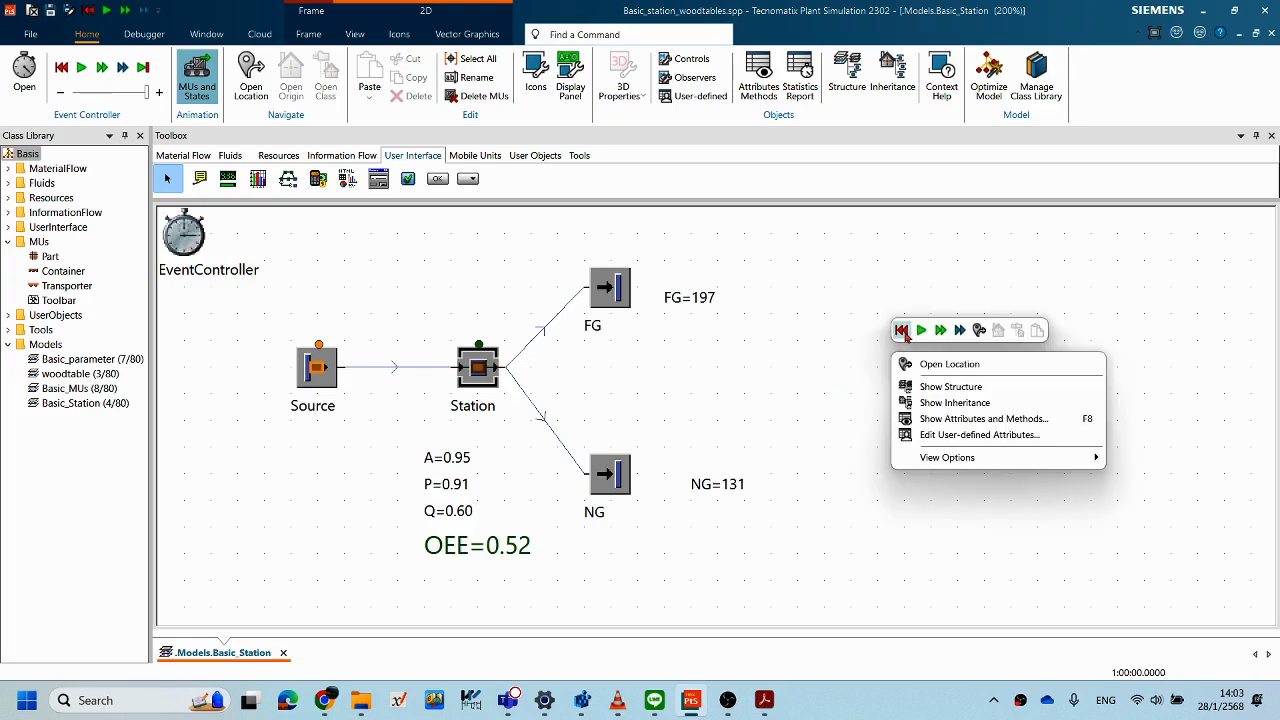
click(901, 330)
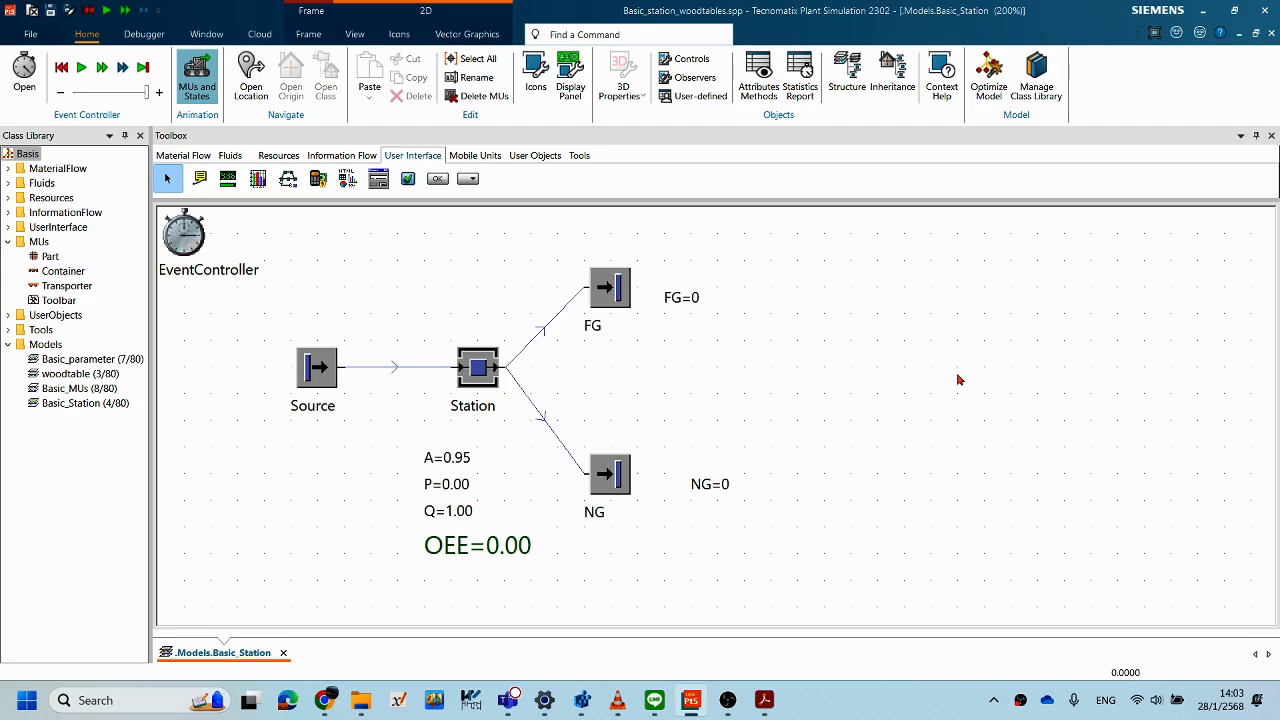
double_click(484, 386)
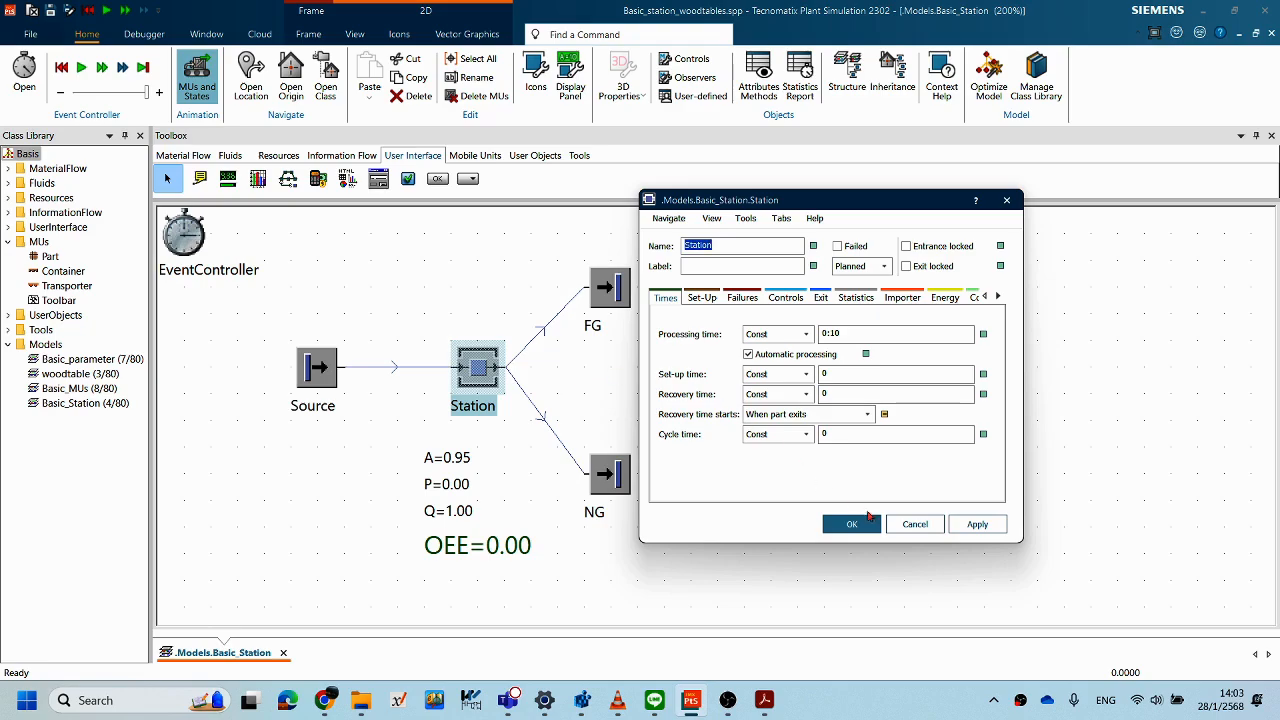
click(914, 526)
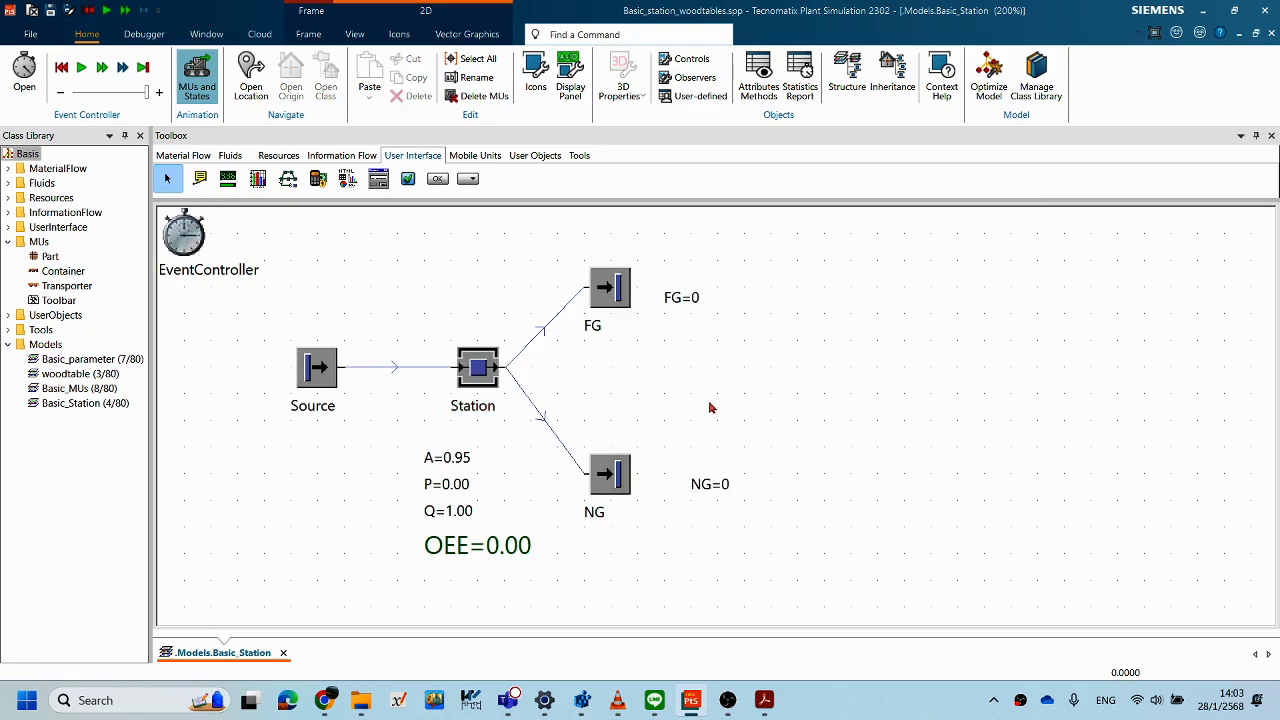
click(496, 381)
double_click(496, 381)
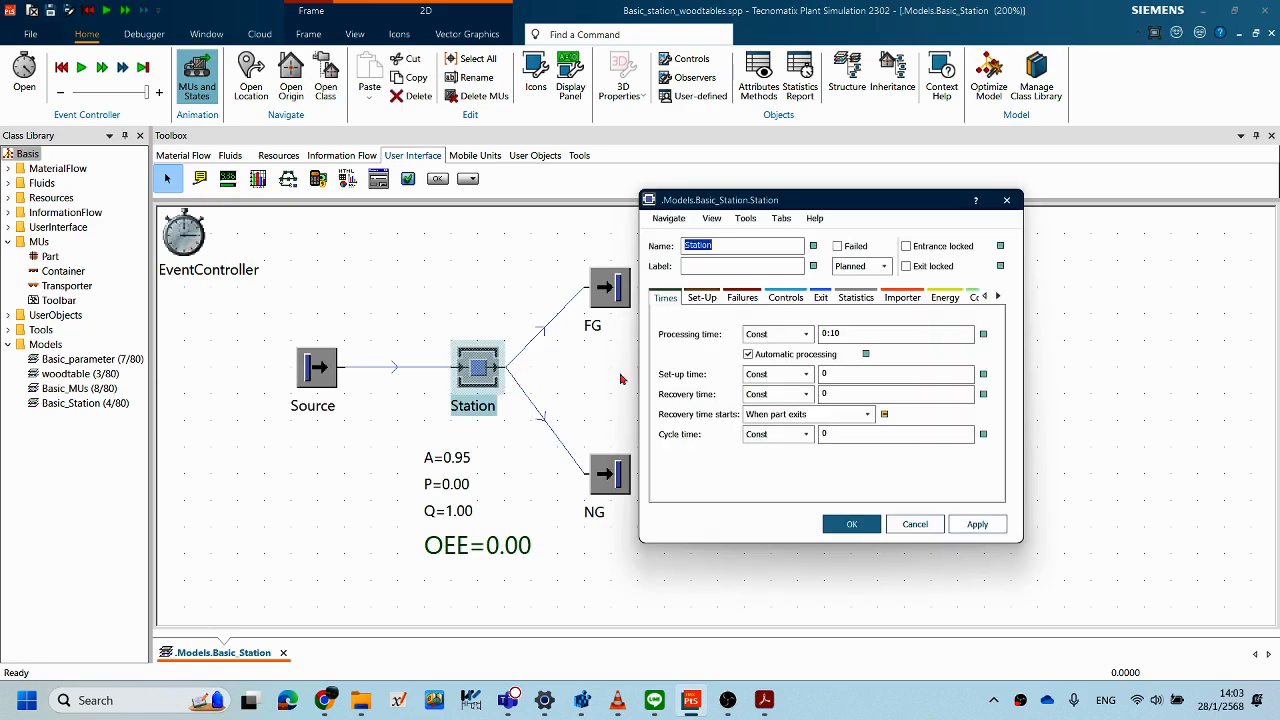
click(820, 297)
drag(830, 200, 790, 192)
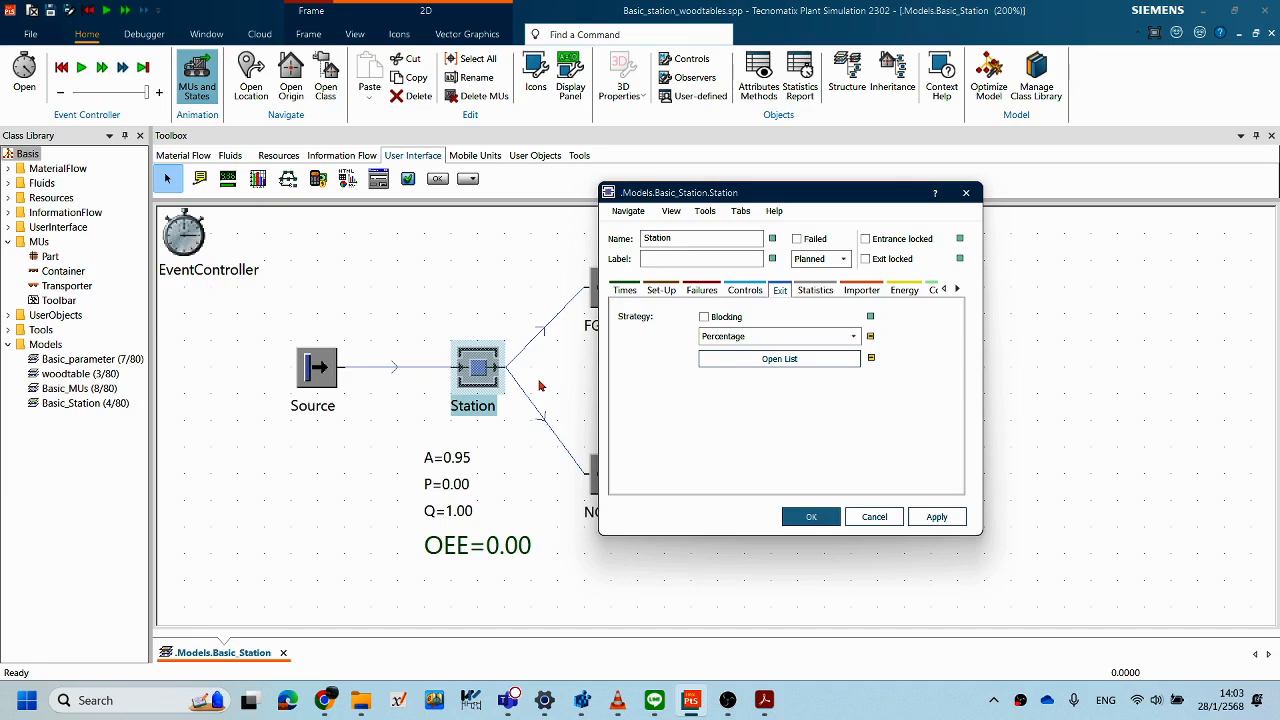
click(816, 359)
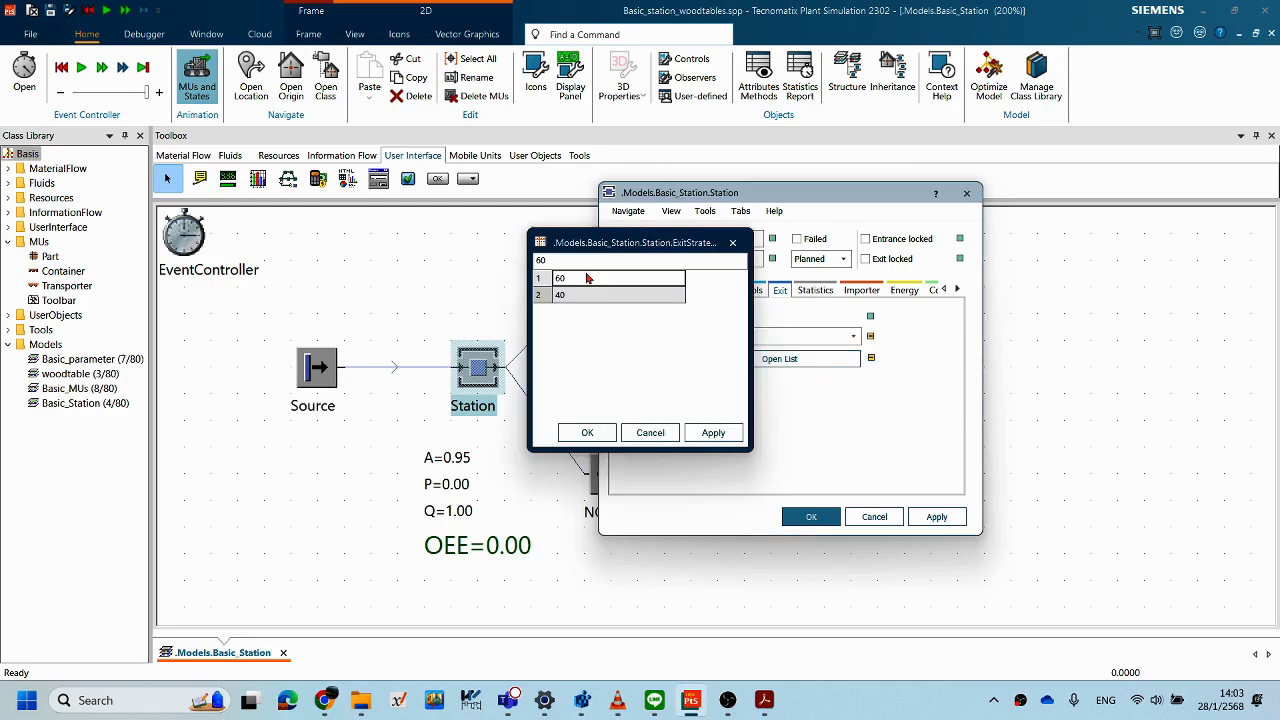
double_click(586, 281)
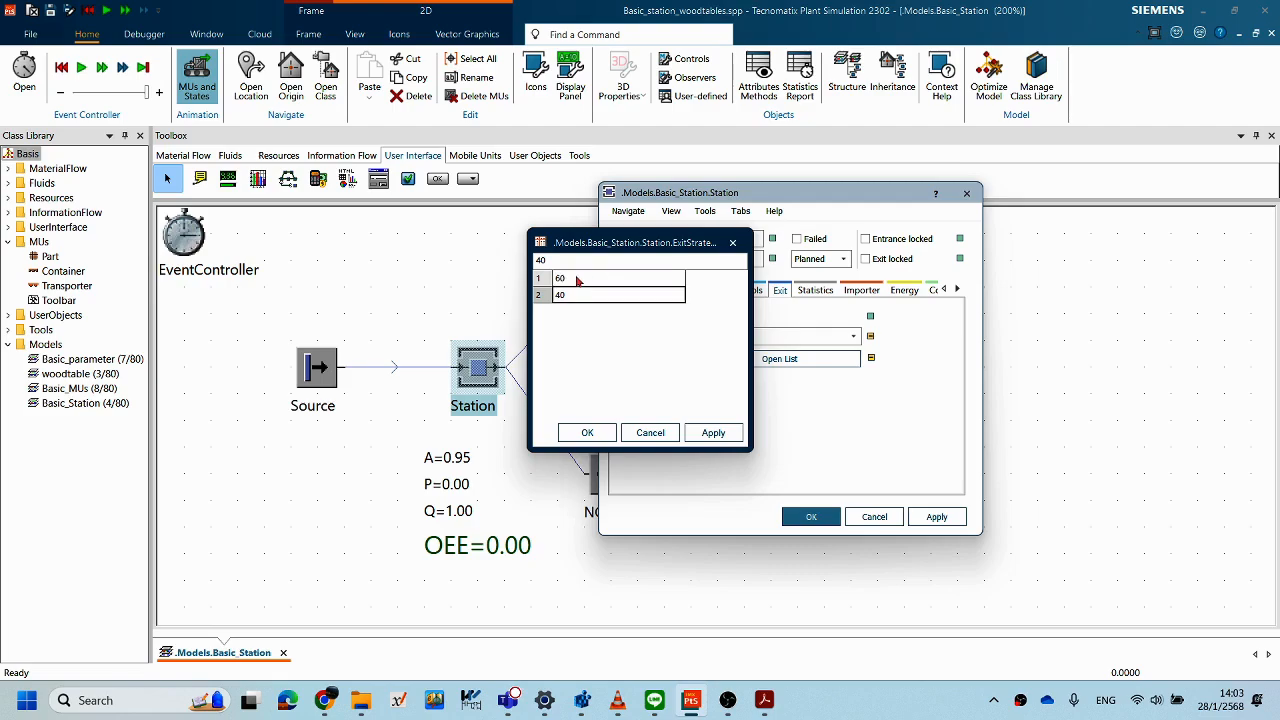
click(650, 430)
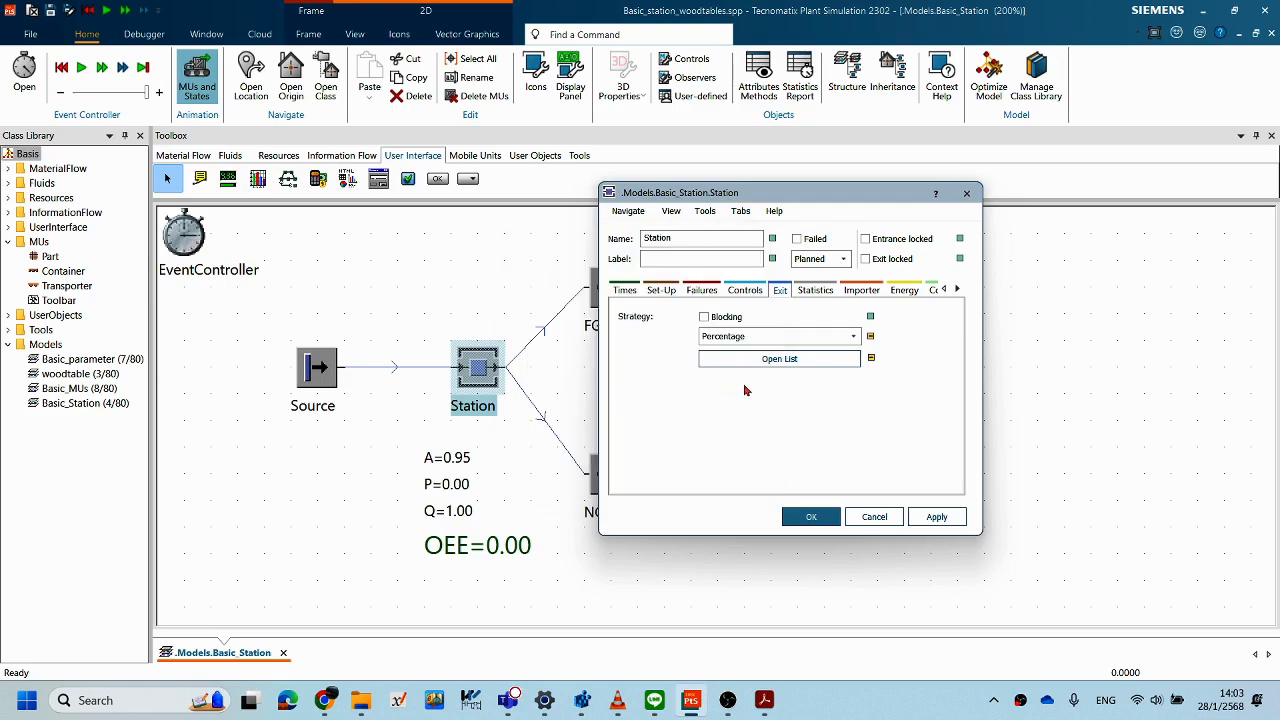
click(871, 337)
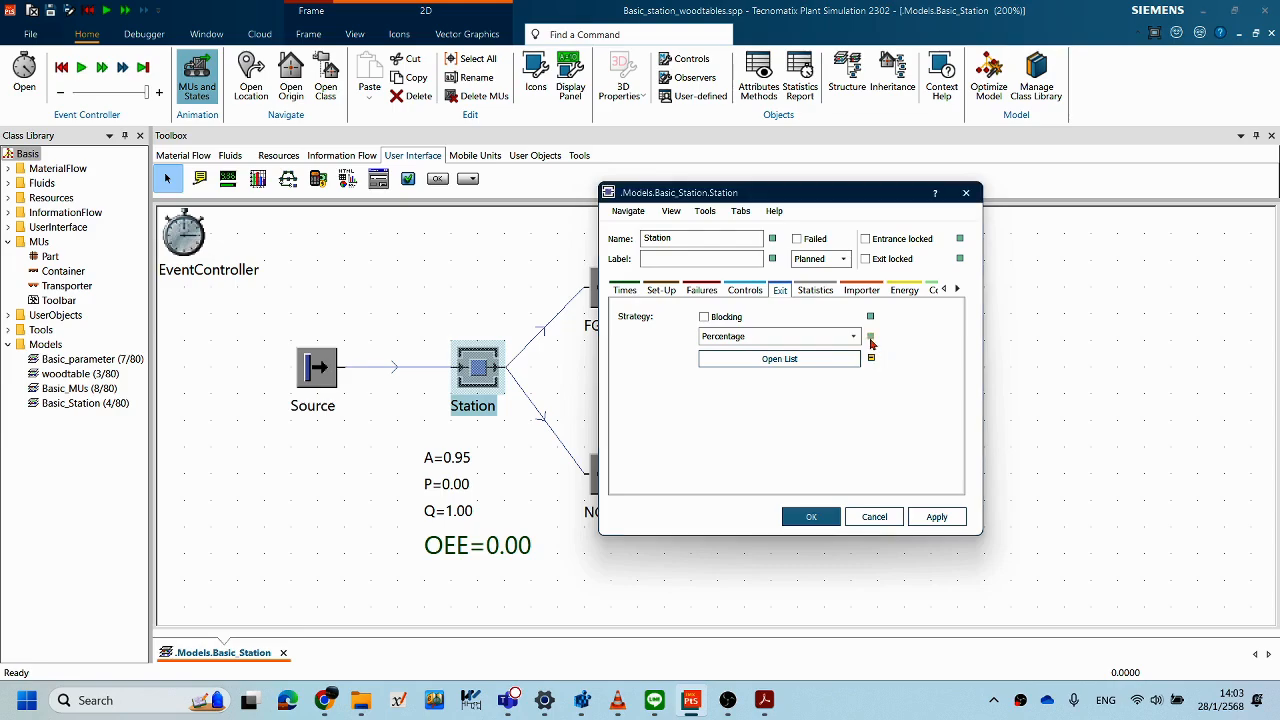
click(870, 338)
click(872, 359)
click(872, 359)
click(937, 517)
- Set the Station's exit strategy percentages to 95 for the first successor and 5 for the second, then confirm
click(817, 362)
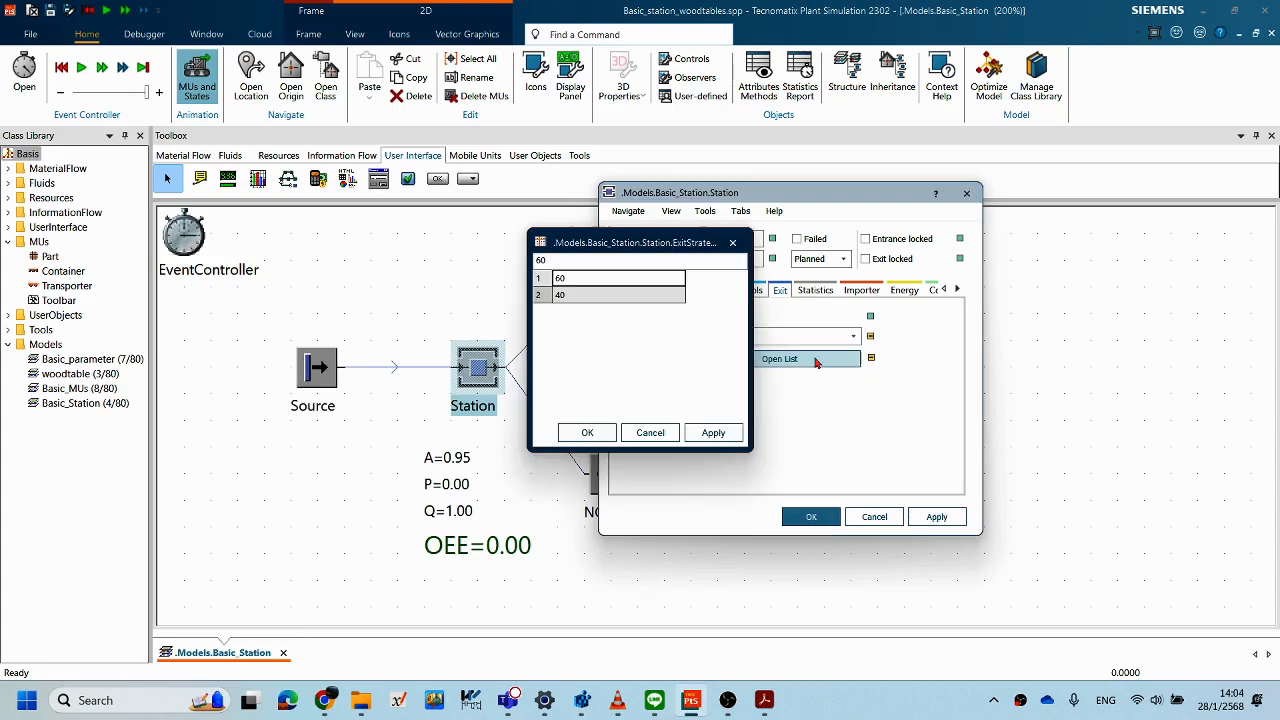
double_click(590, 277)
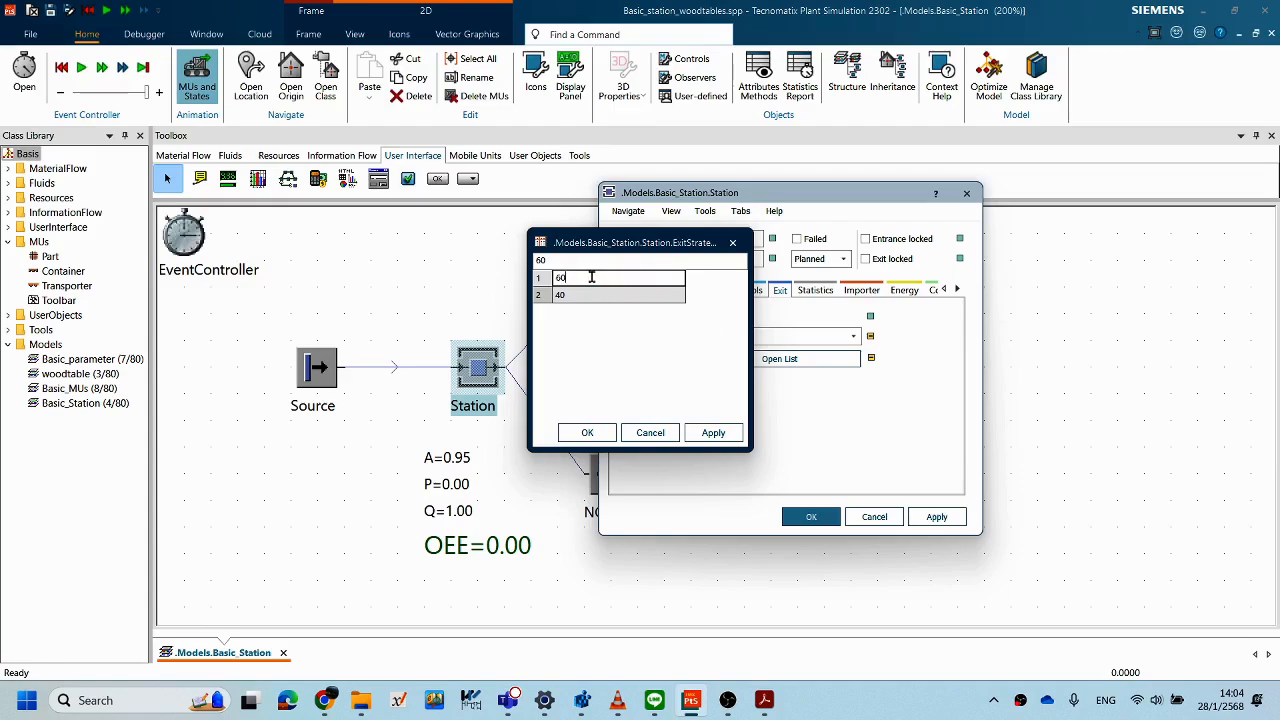
key(BackSpace)
text(95)
click(604, 293)
key(BackSpace)
text(5)
click(710, 432)
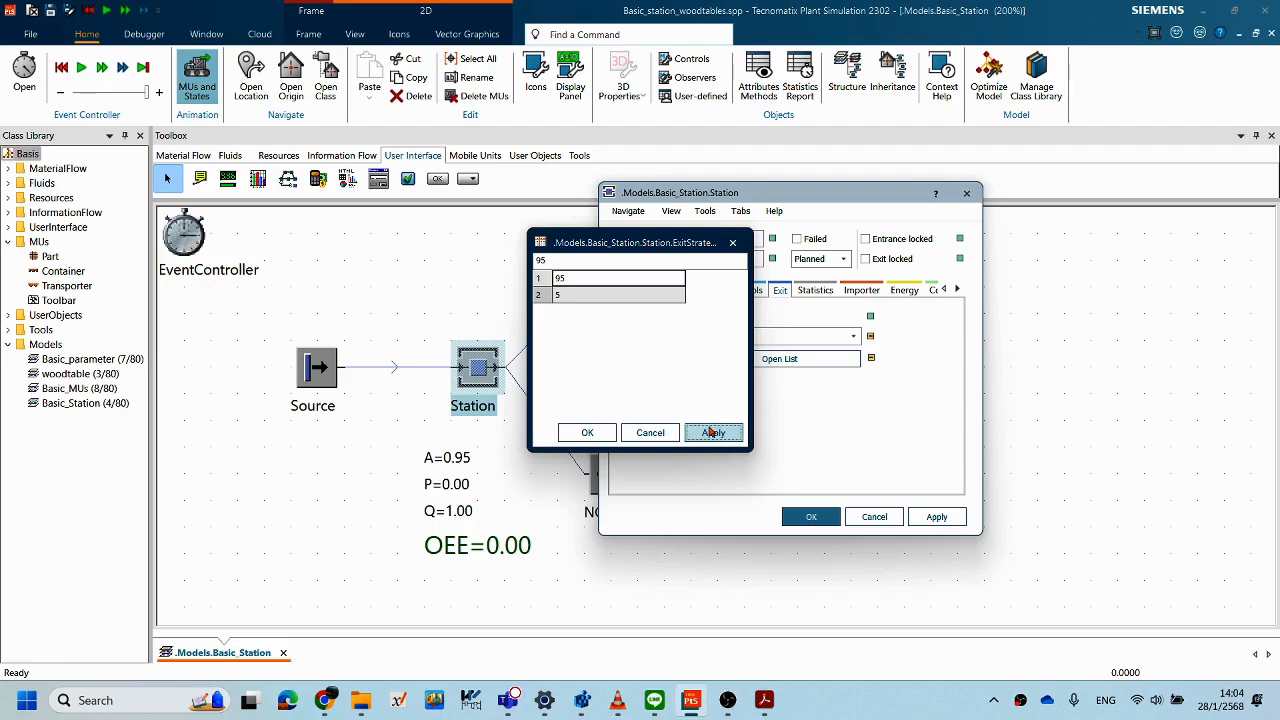
click(587, 432)
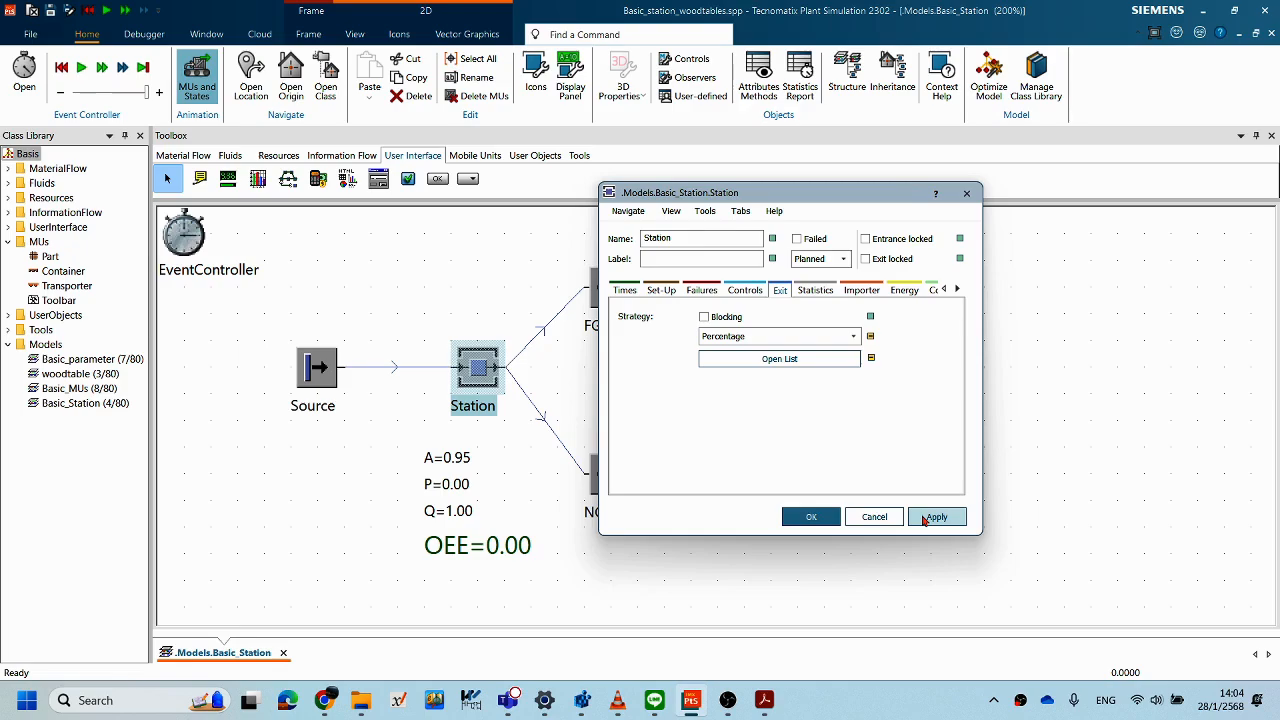
click(928, 517)
click(816, 517)
click(752, 428)
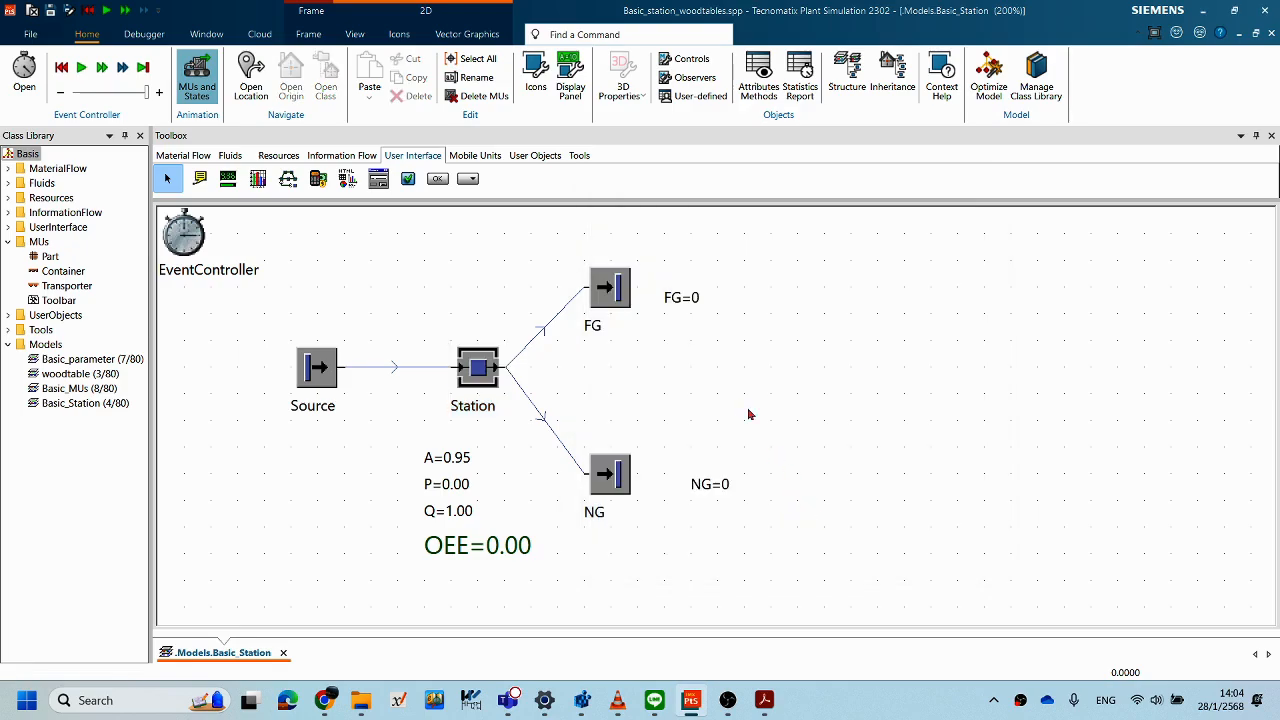
- Reset the simulation and run it with the new exit percentages
right_click(781, 295)
click(791, 274)
right_click(846, 336)
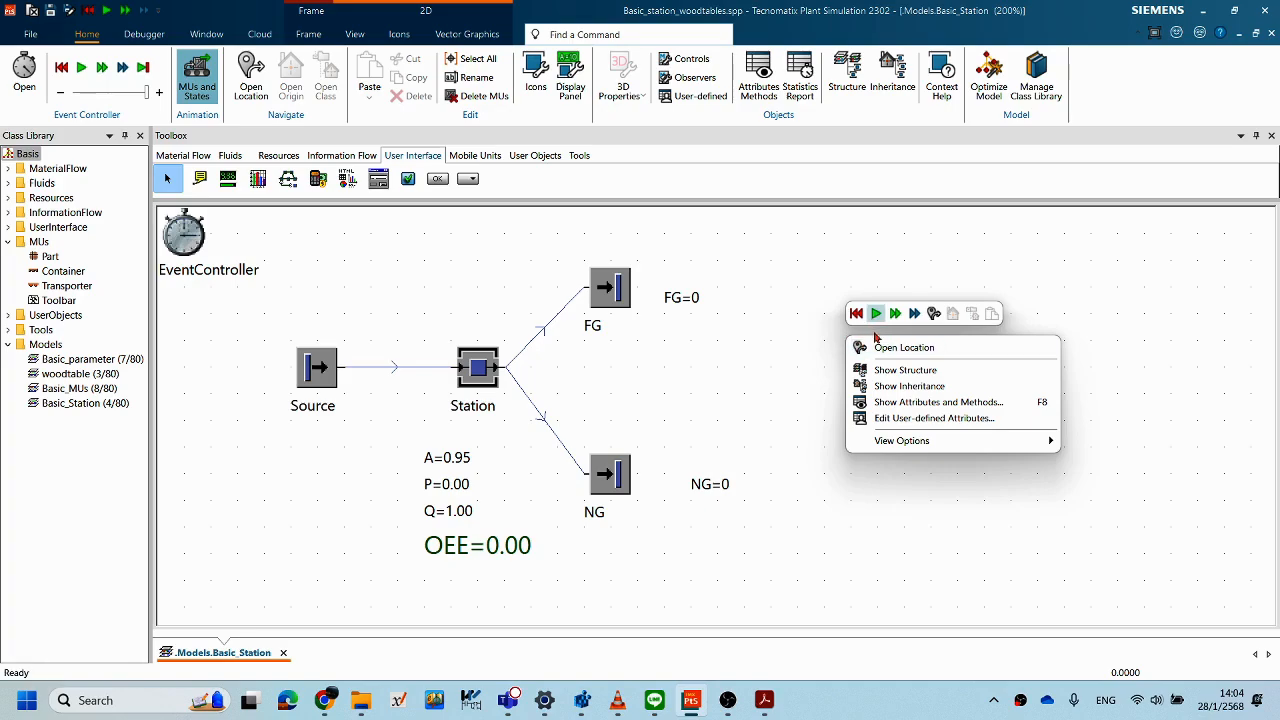
click(875, 313)
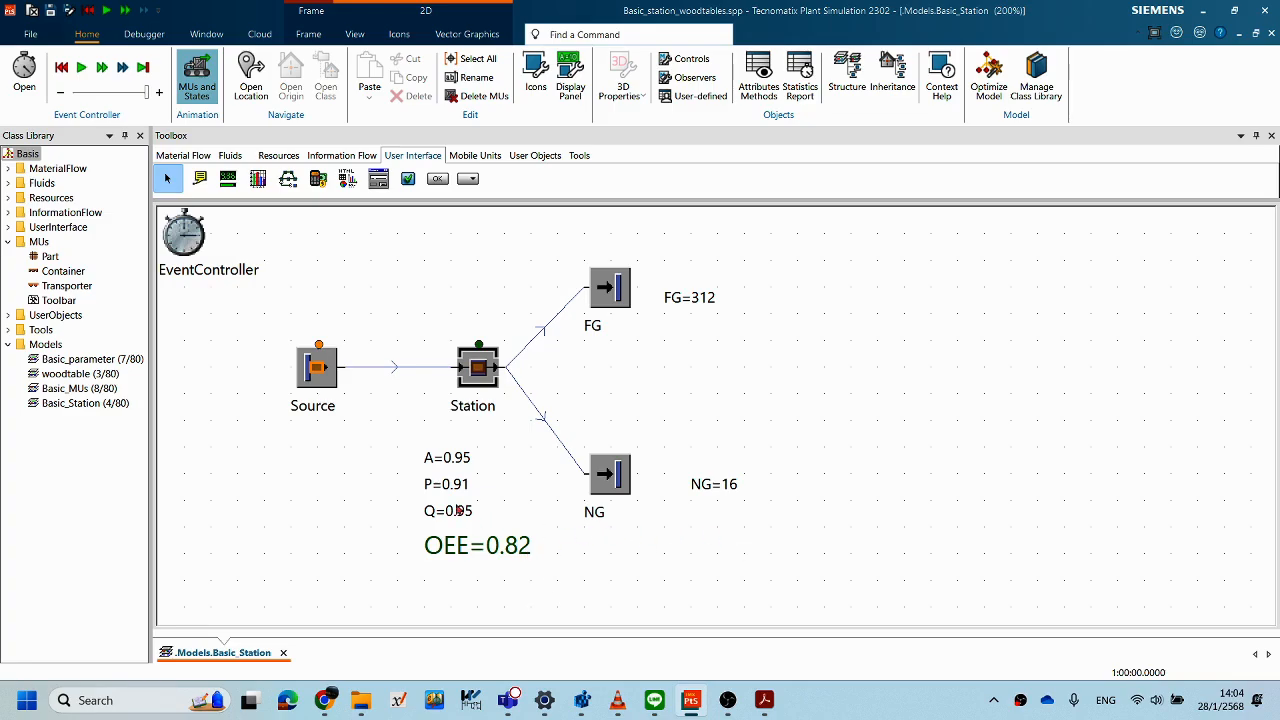
click(453, 489)
click(469, 520)
click(712, 575)
right_click(756, 358)
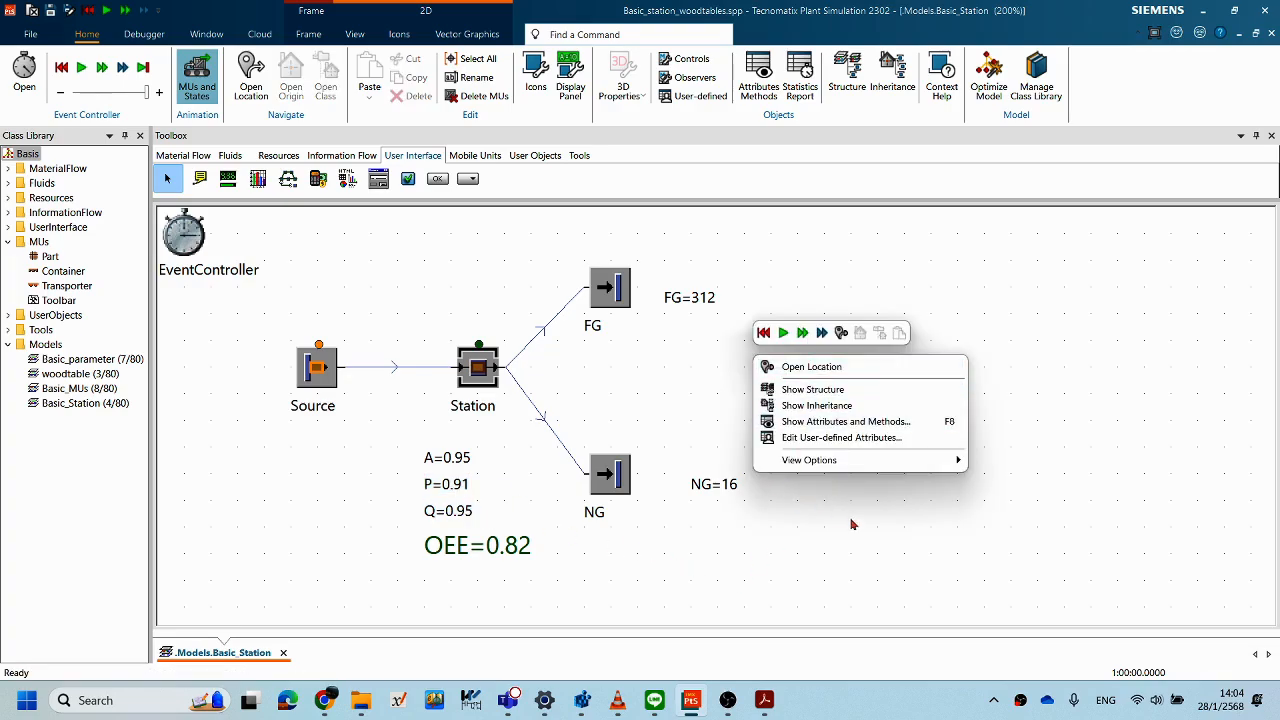
key(Escape)
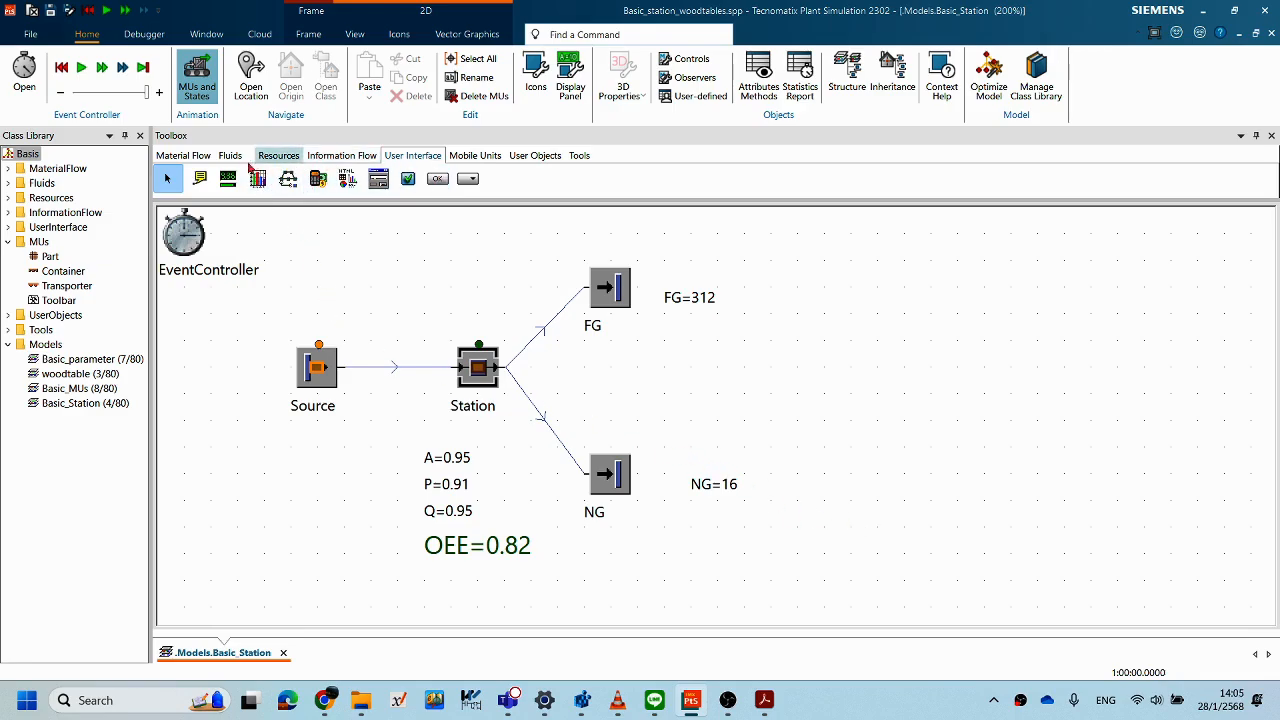
click(183, 156)
click(413, 157)
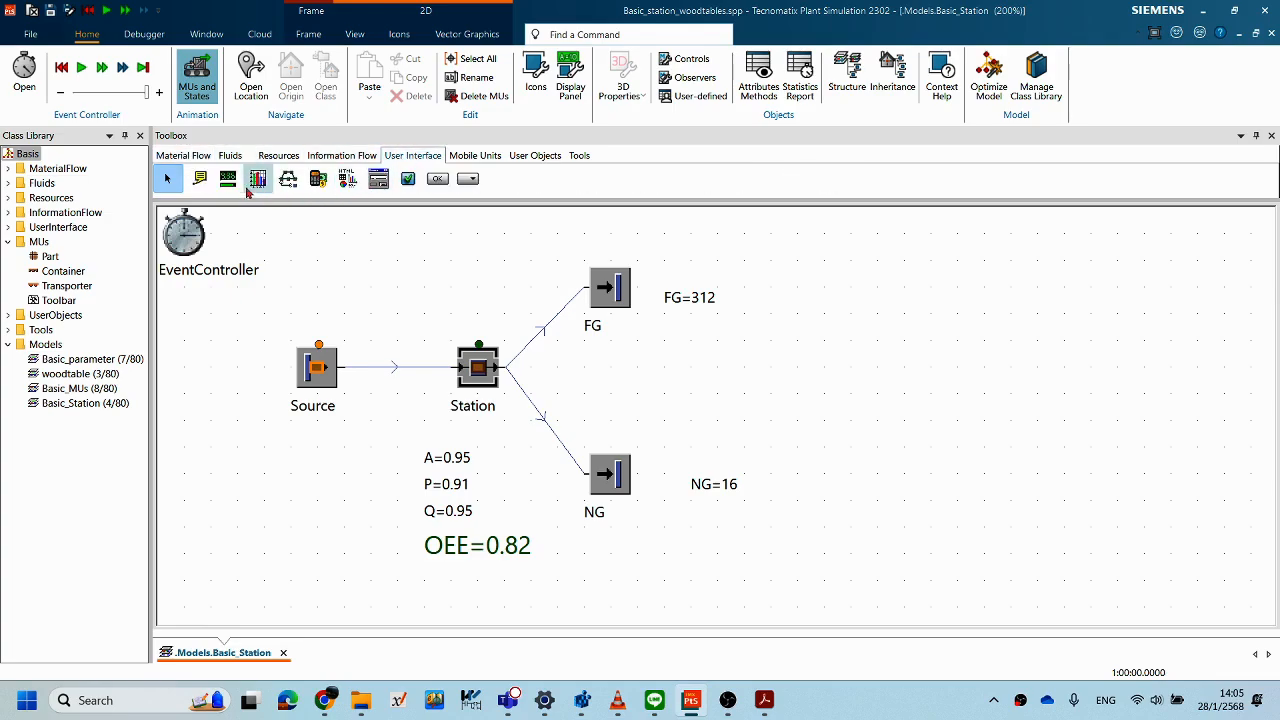
click(228, 179)
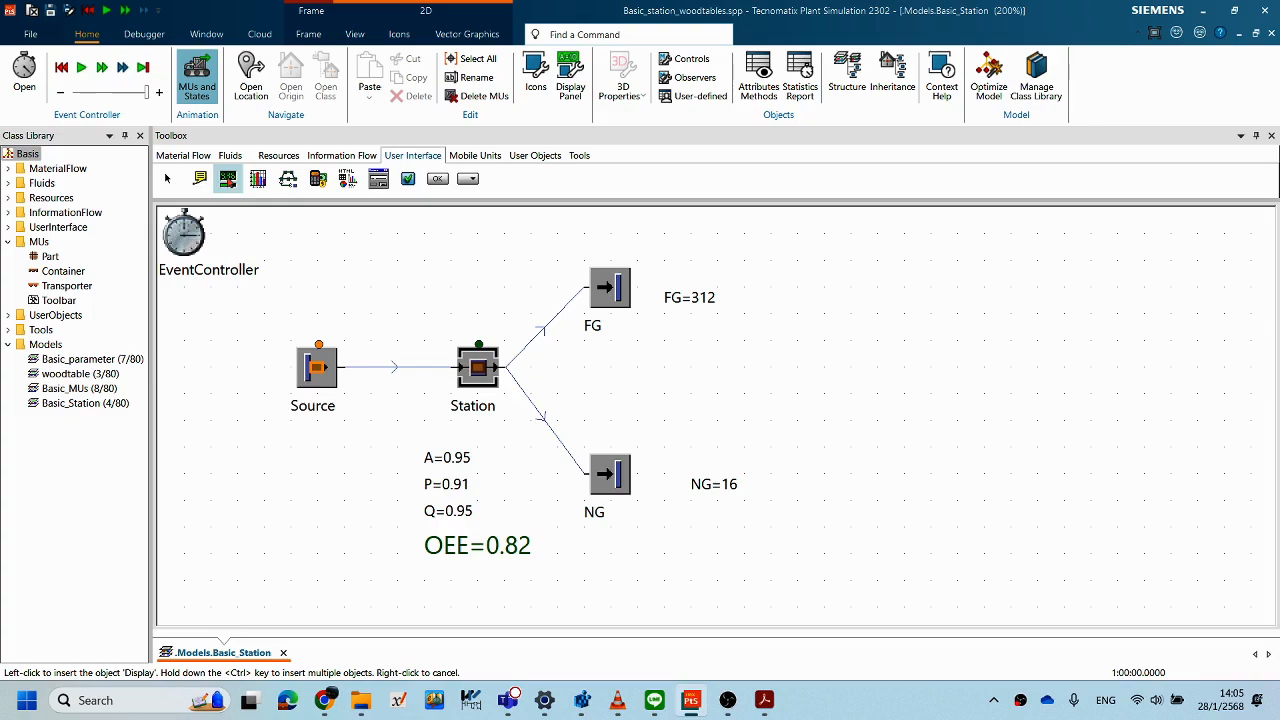
double_click(258, 179)
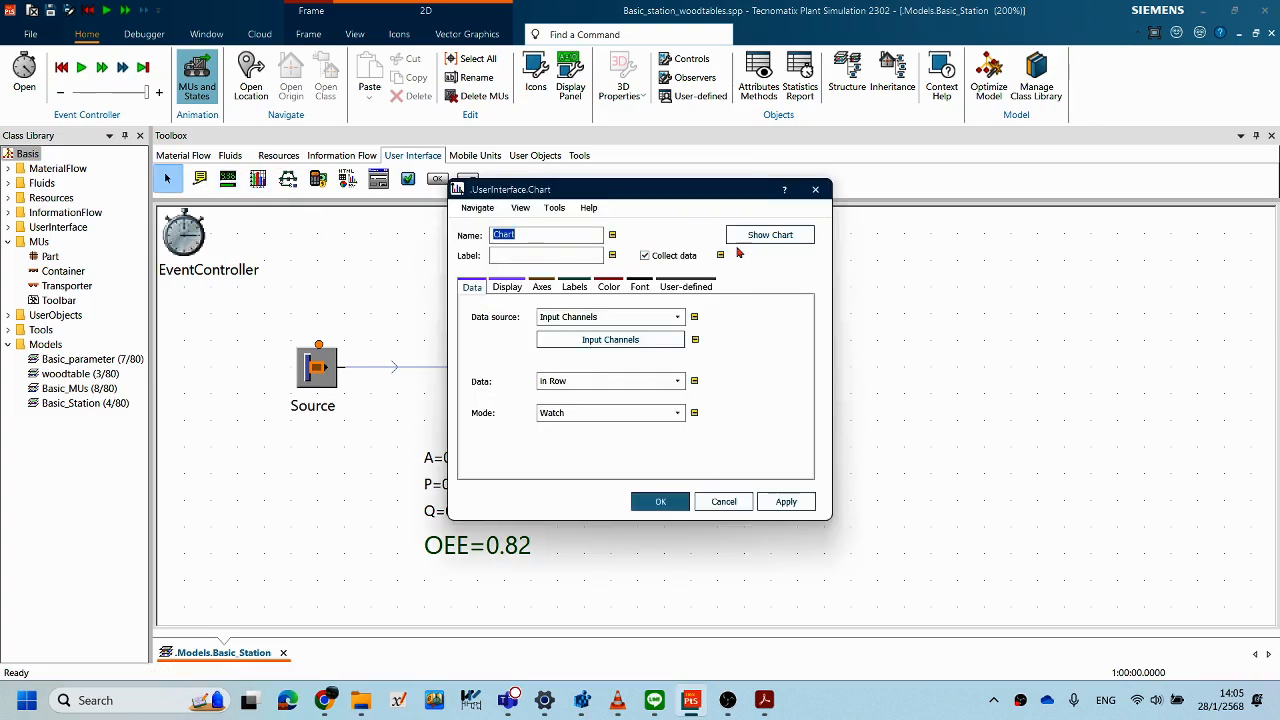
click(723, 501)
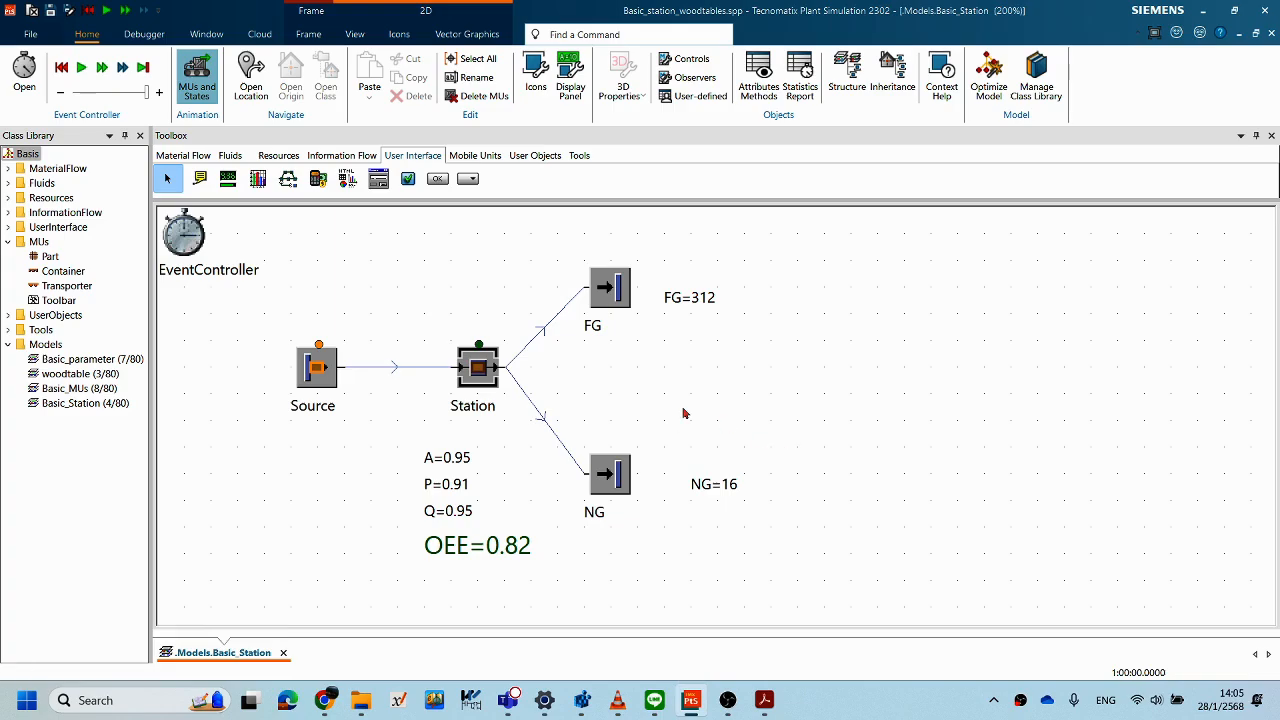
- Insert a Chart object into the model to the right of the FG display and shift it slightly down toward the display
click(262, 190)
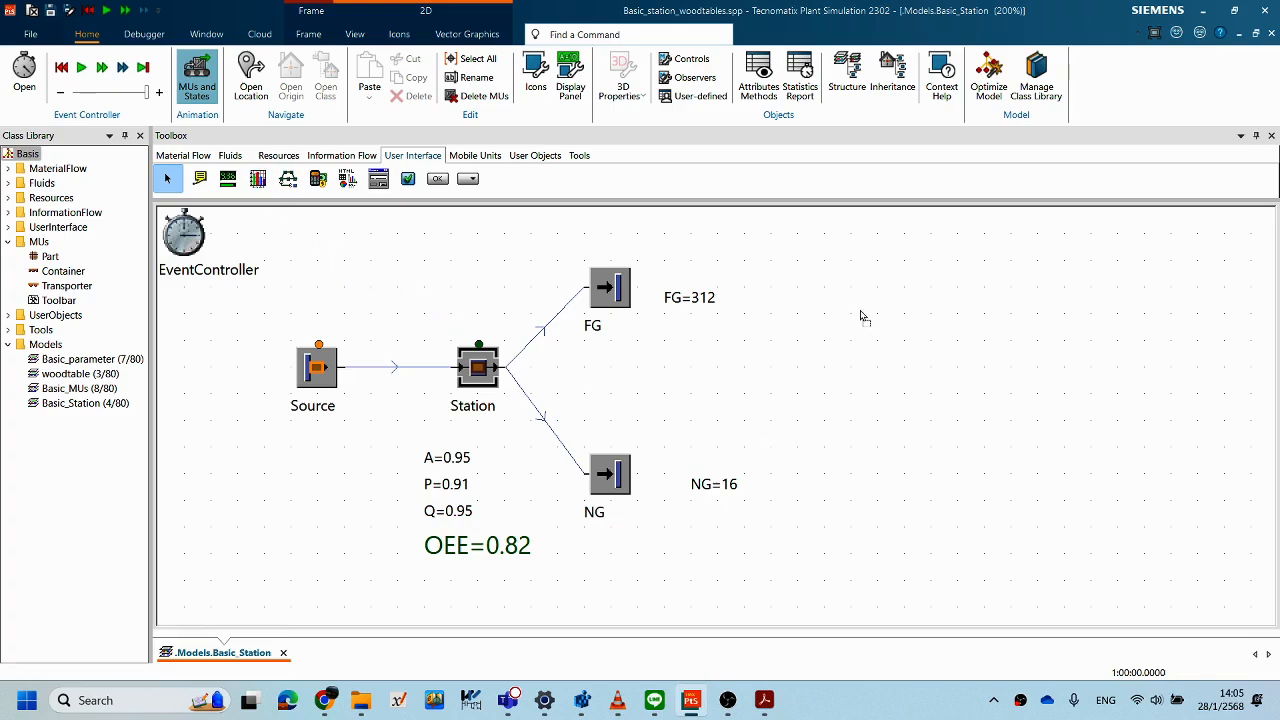
click(831, 269)
click(818, 283)
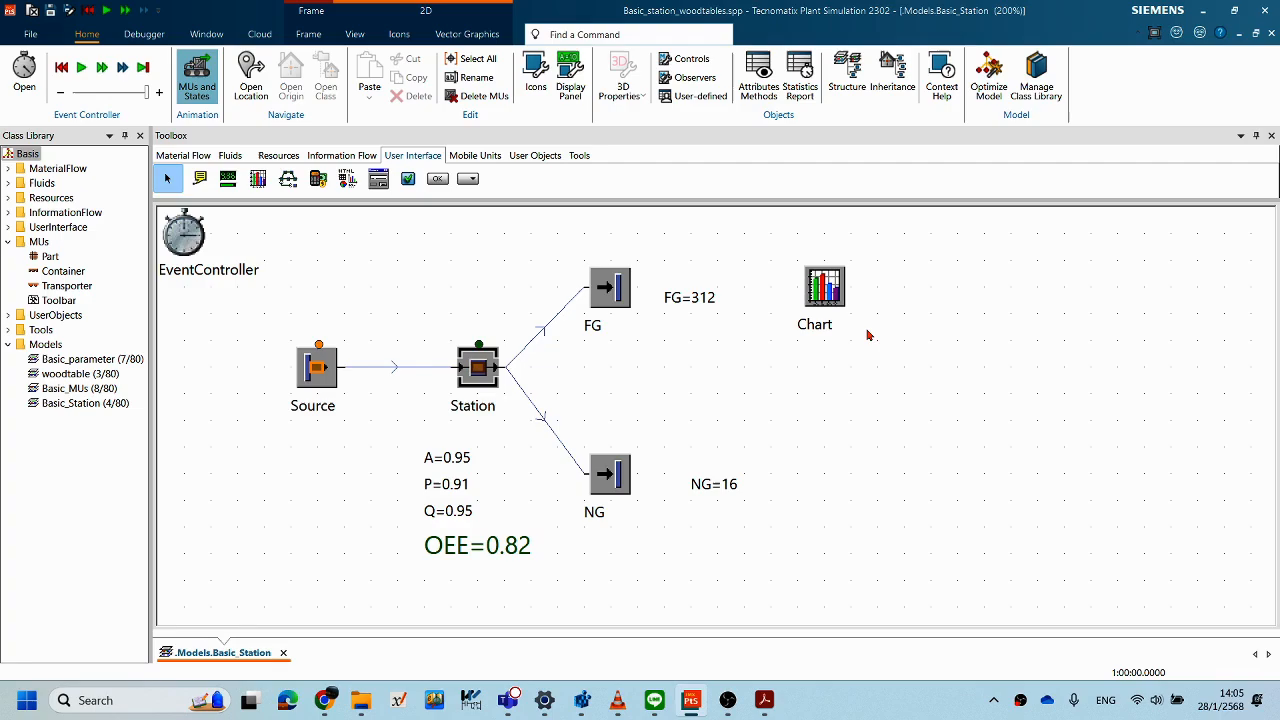
drag(805, 287, 778, 314)
click(777, 311)
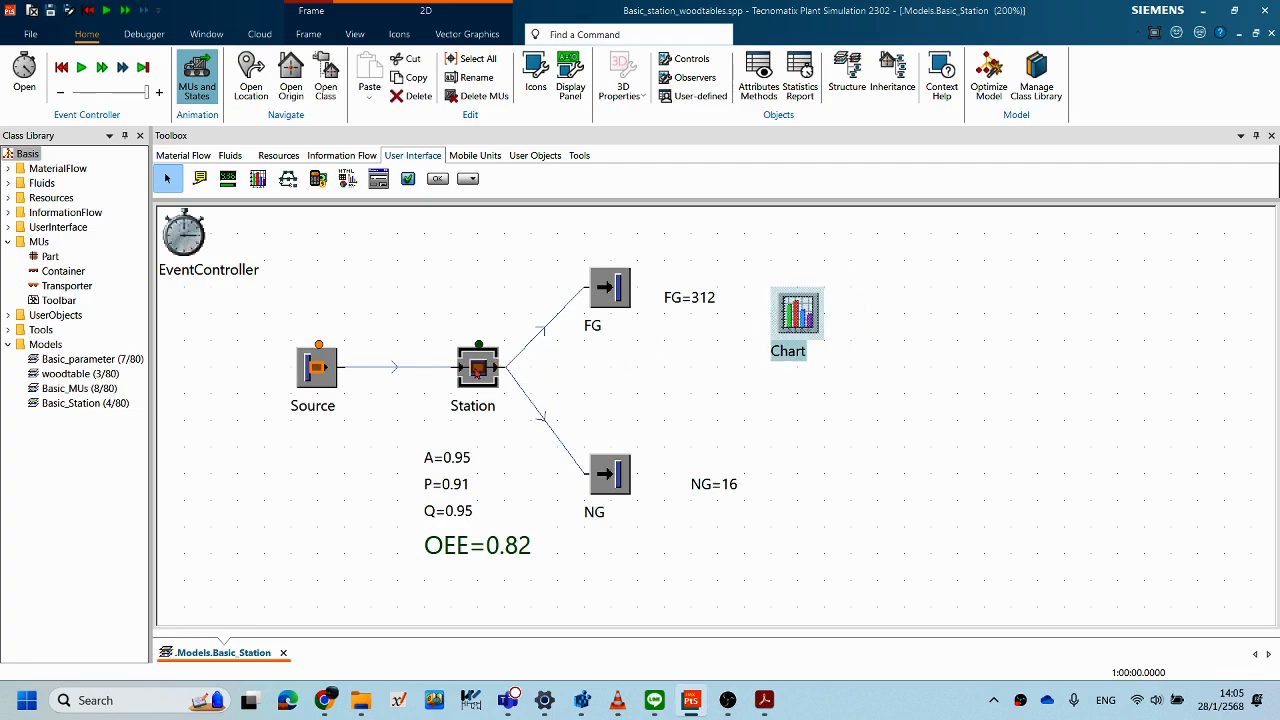
- Reset the simulation to its initial state
right_click(686, 389)
click(697, 366)
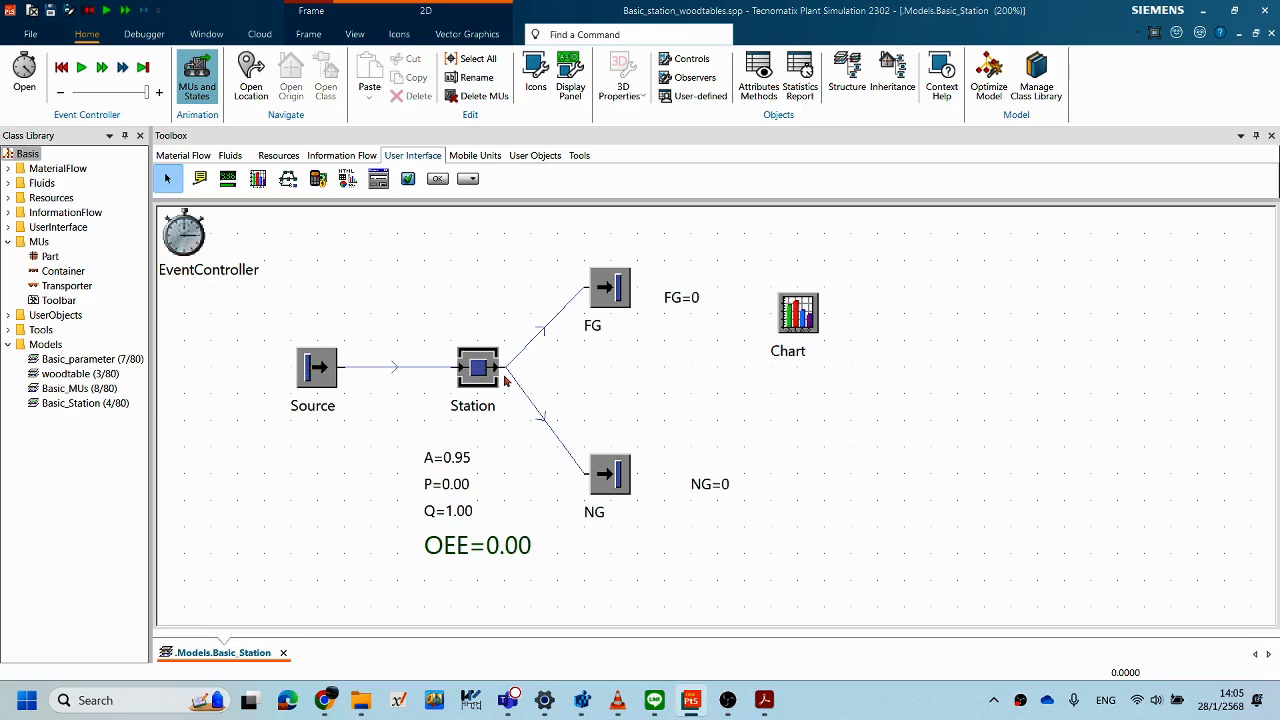
- Assign the Station to the Chart as Resource Statistics and place the chart window beside the station flow
click(467, 377)
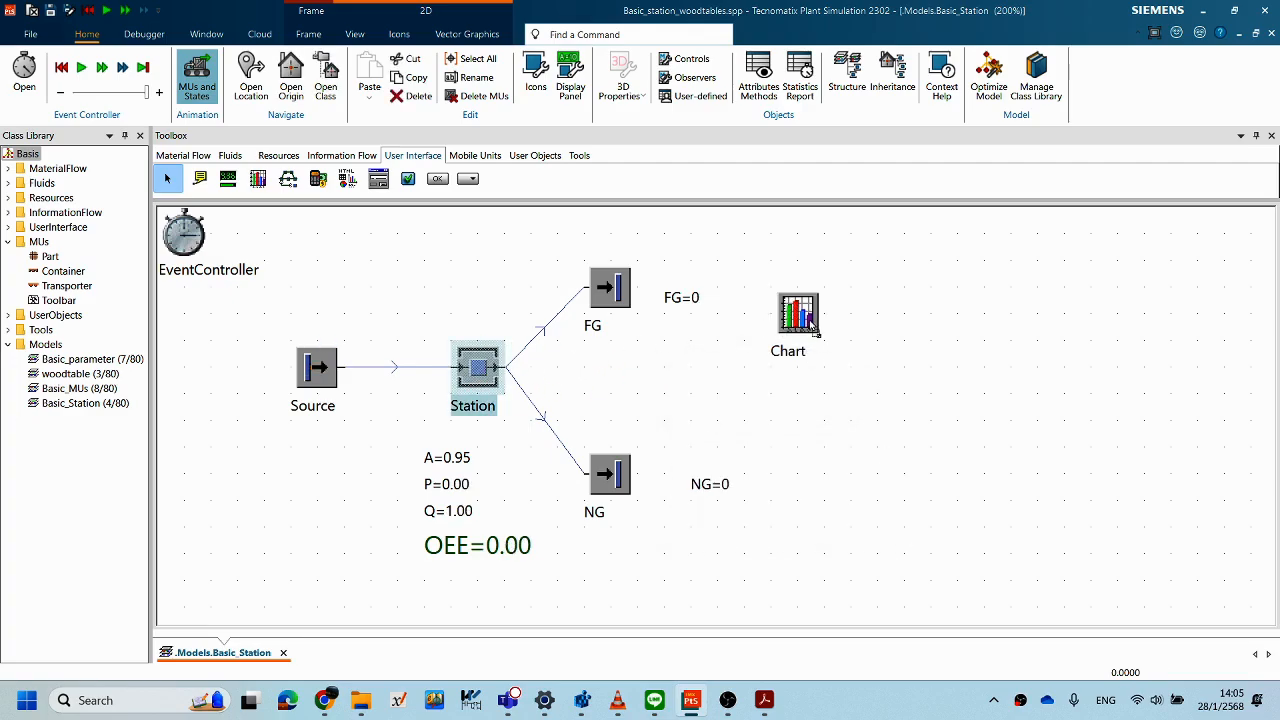
drag(815, 330, 805, 320)
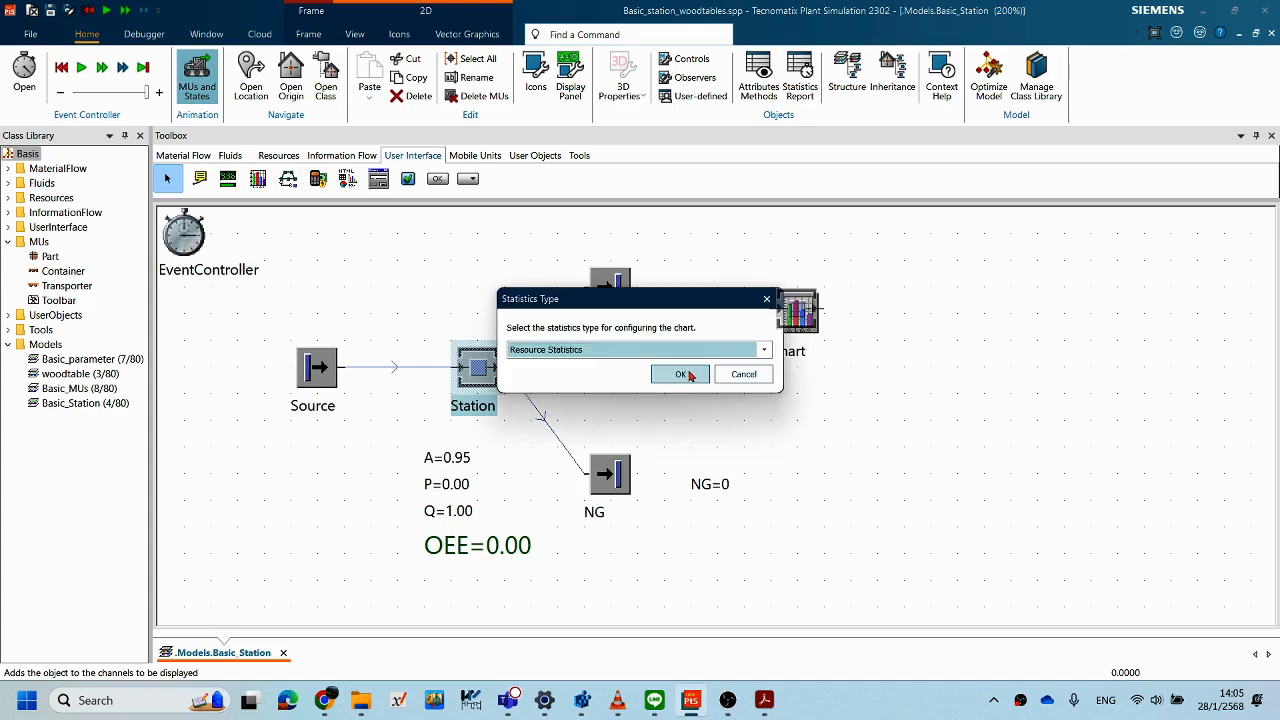
click(682, 372)
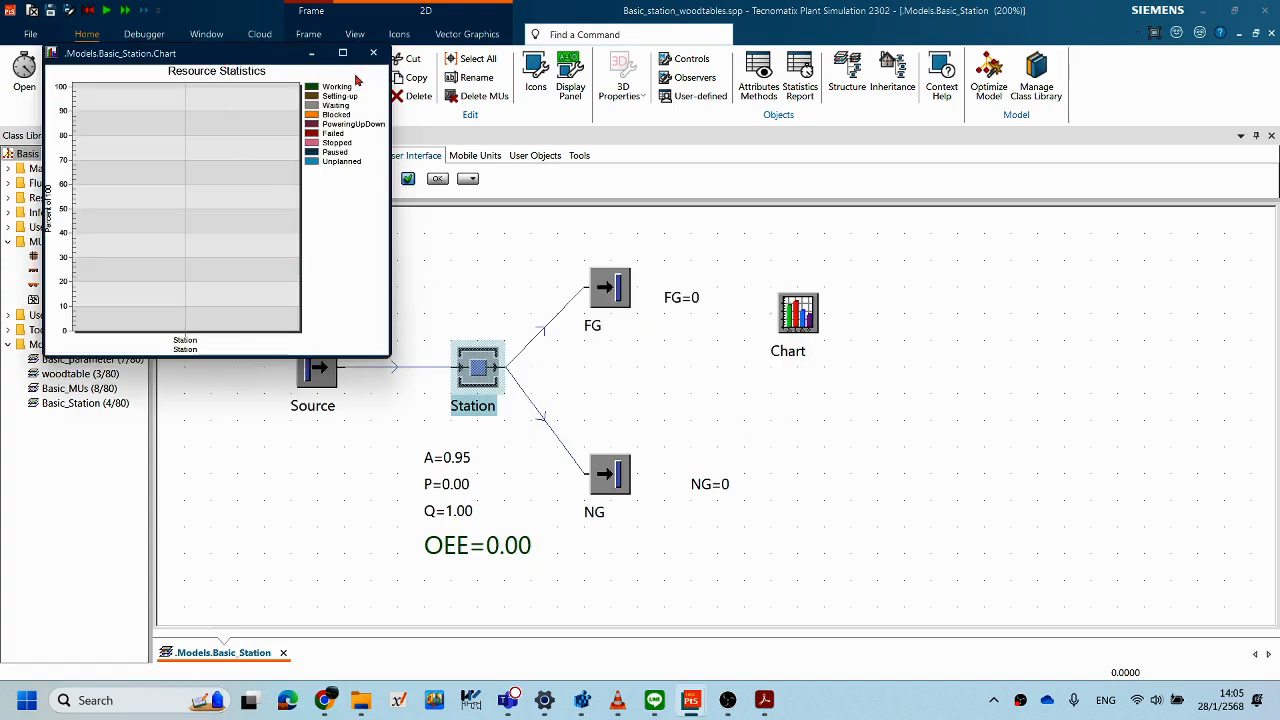
drag(222, 53, 1027, 206)
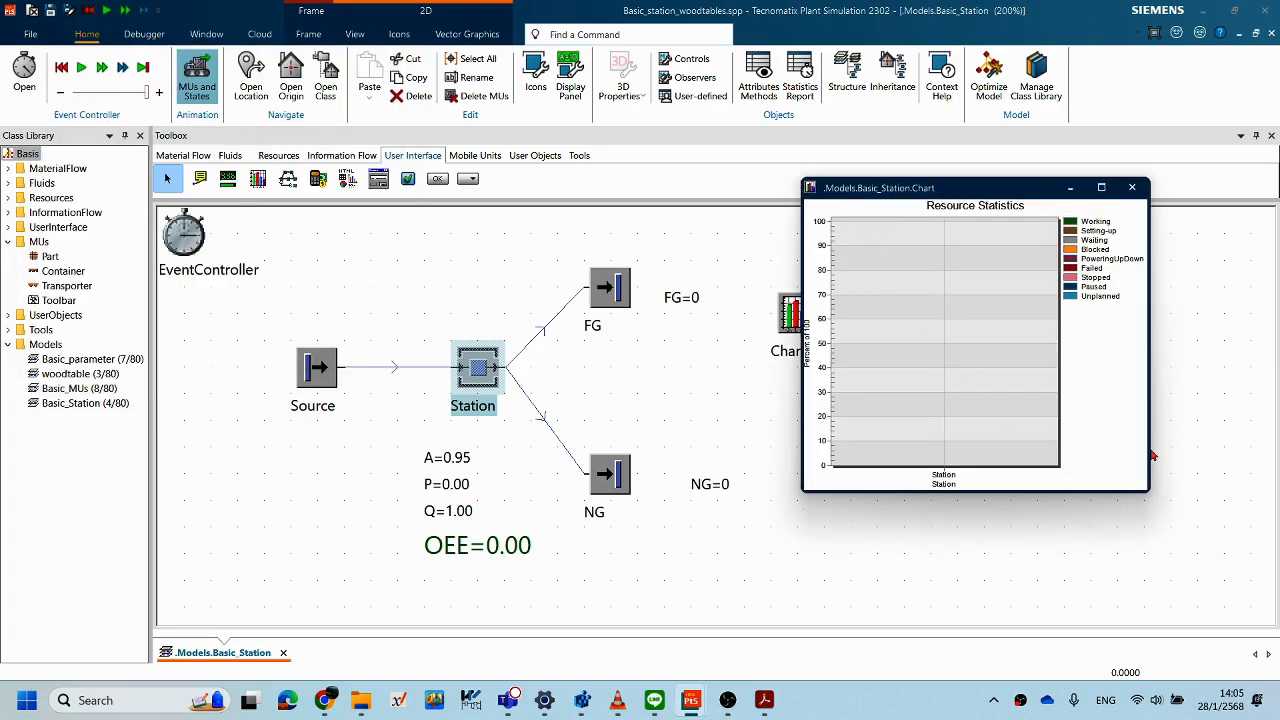
click(1151, 454)
drag(913, 191, 963, 243)
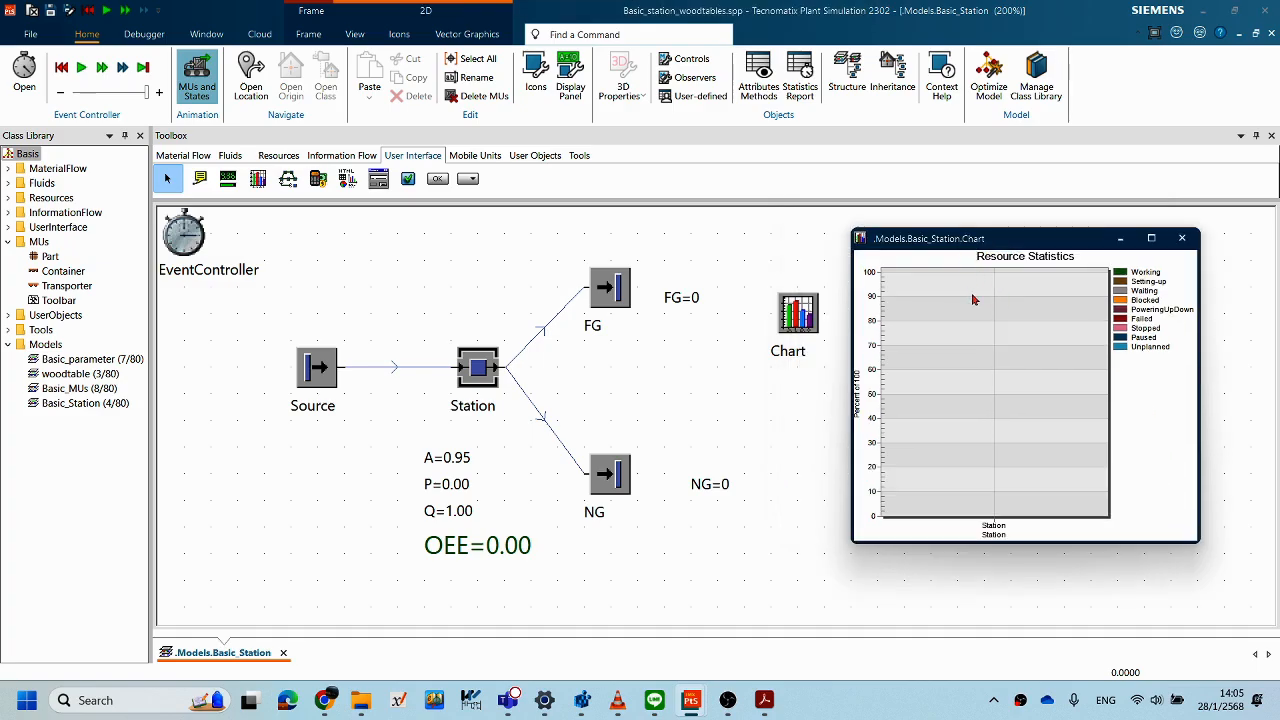
drag(948, 244, 908, 221)
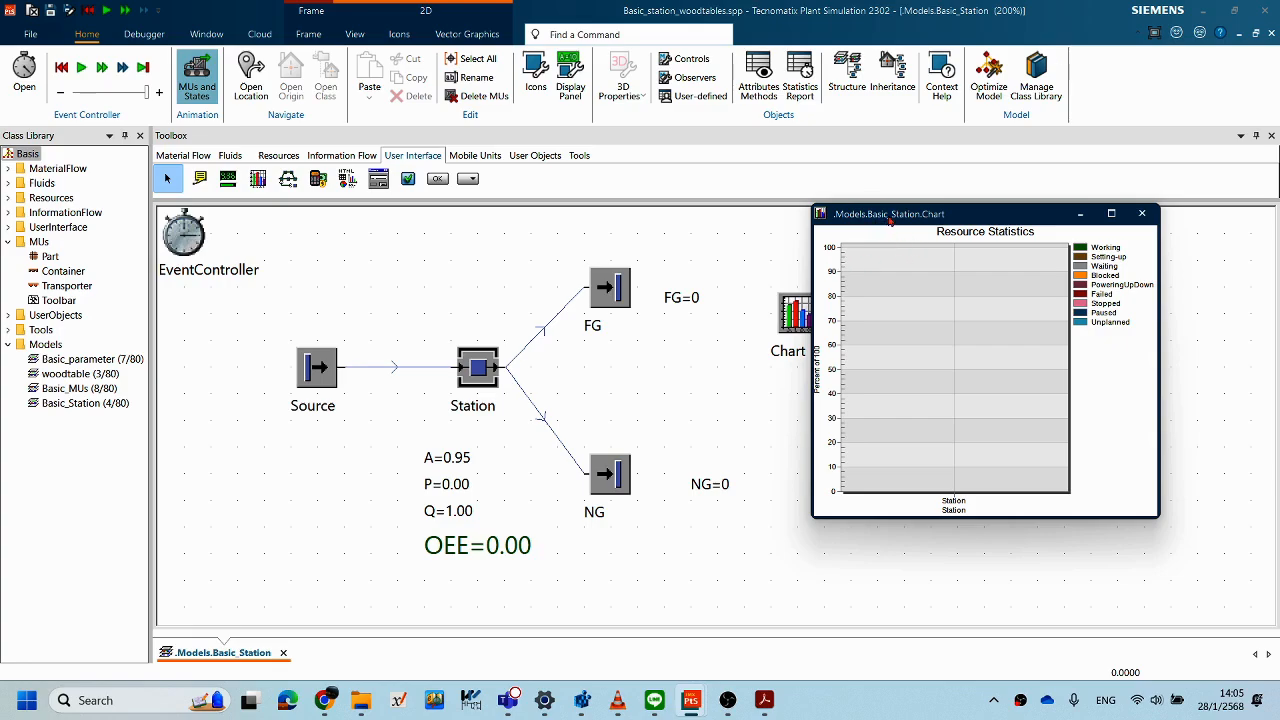
drag(891, 220, 904, 218)
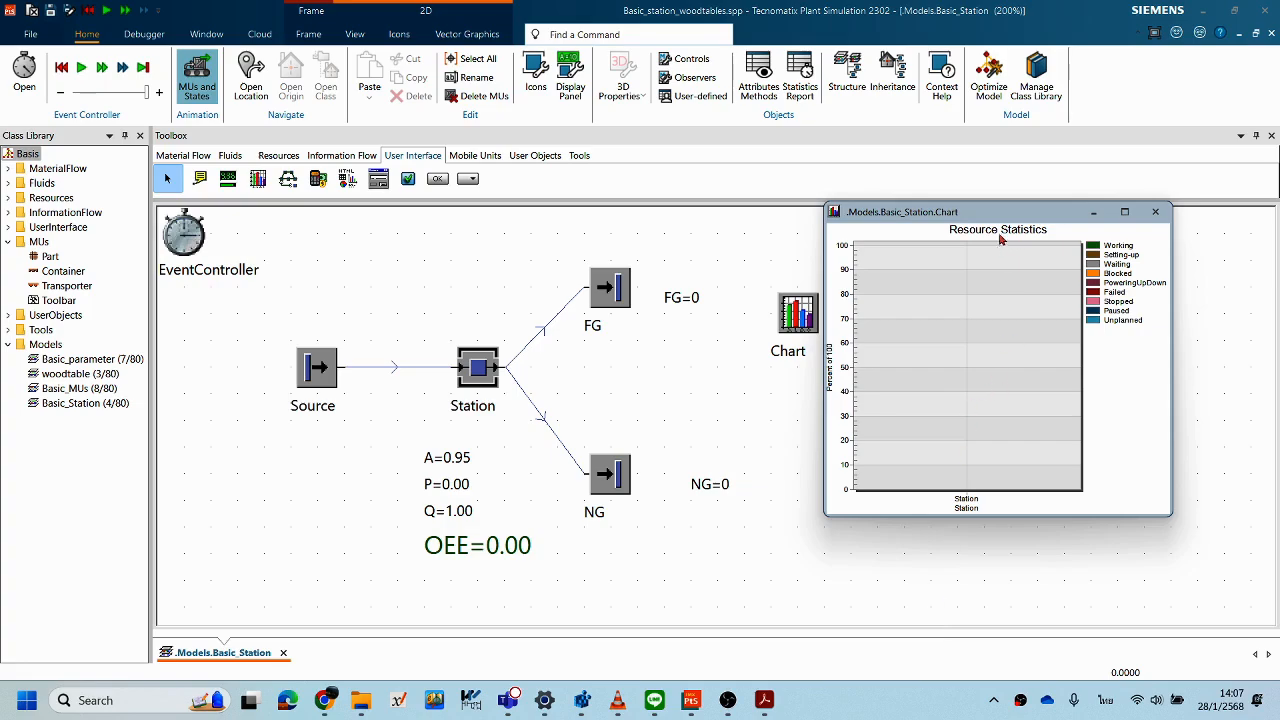
- Reset the simulation and run it with the Station's resource statistics chart in view
right_click(778, 405)
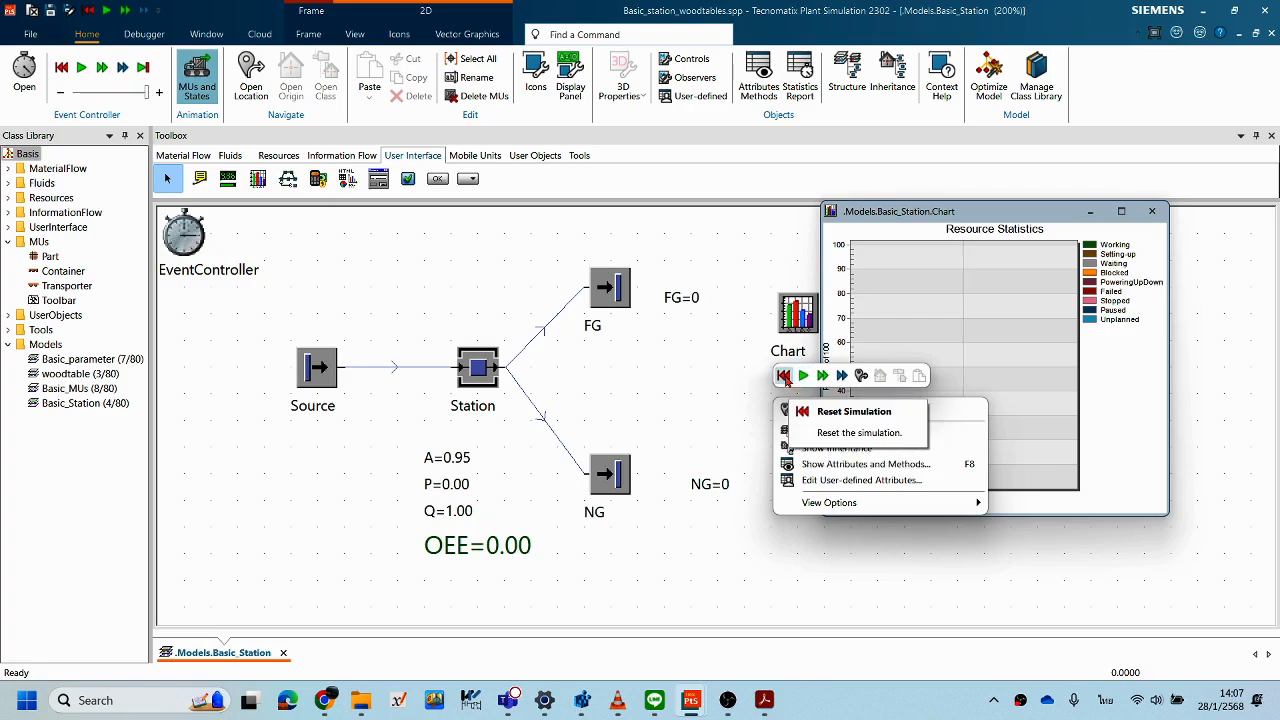
click(785, 378)
drag(947, 210, 953, 217)
right_click(666, 391)
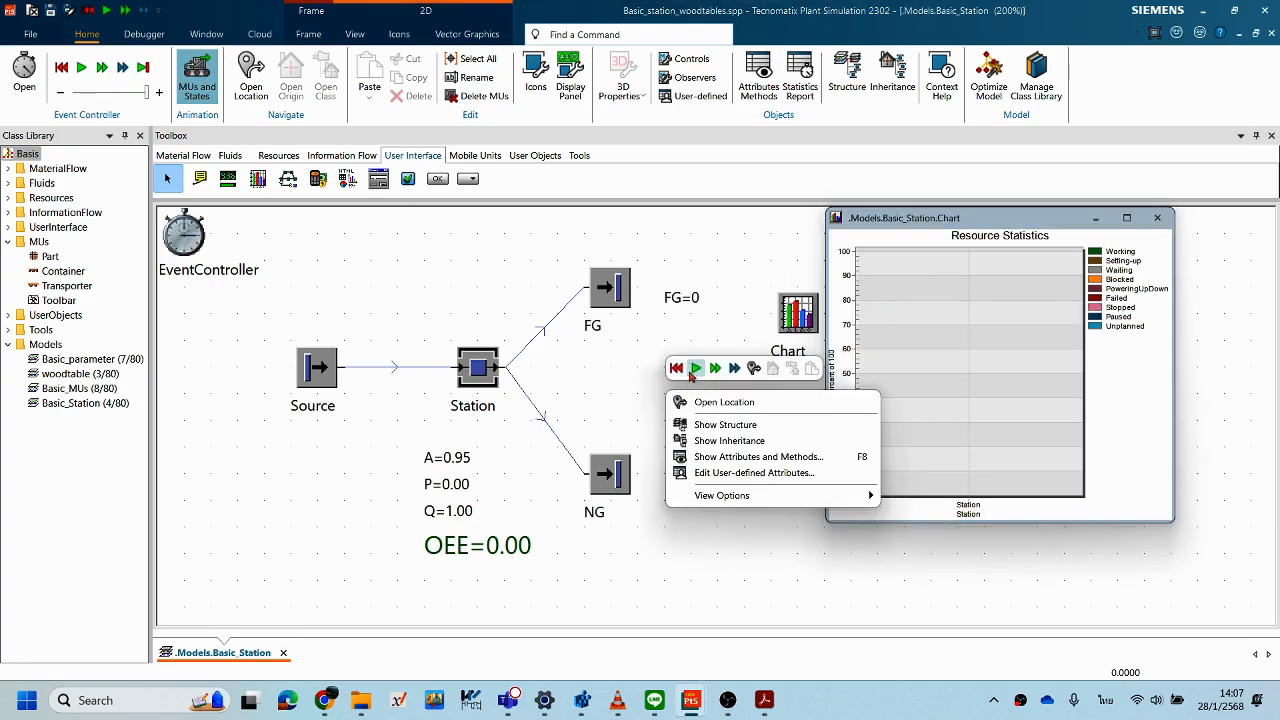
click(696, 370)
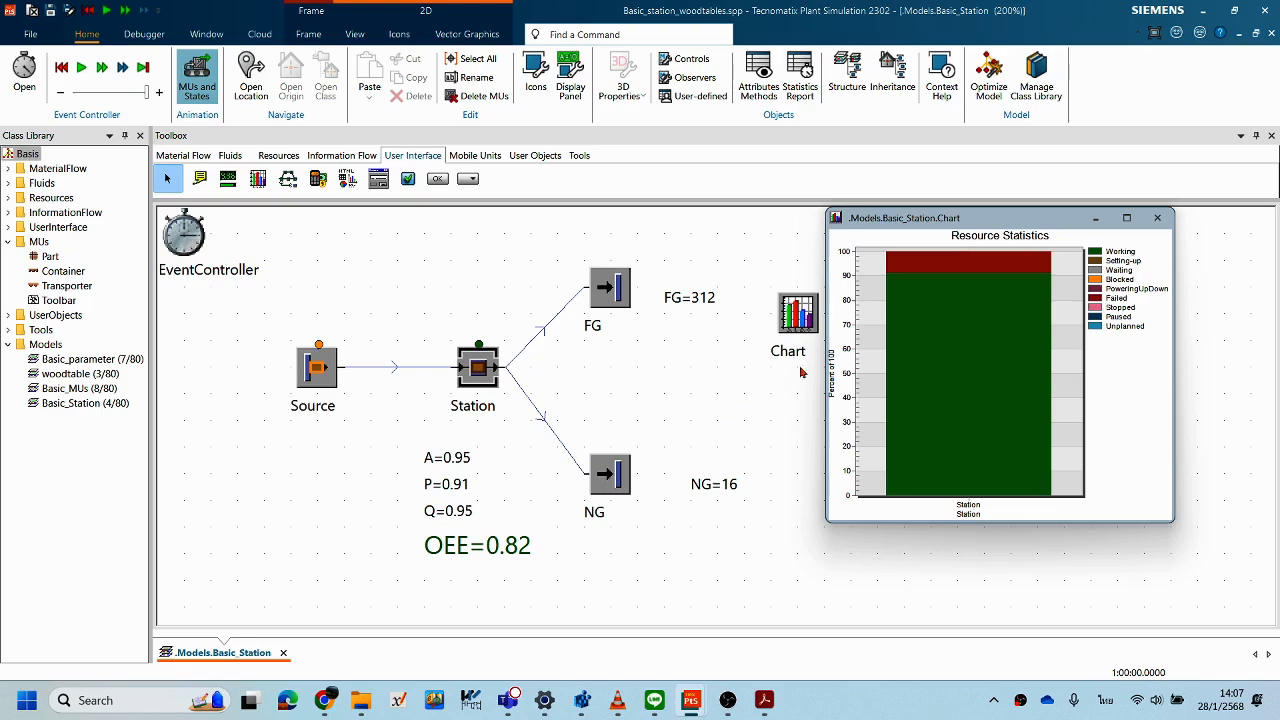
- Reset the simulation and review the Station's set-up, times and failure settings without changing them
mouse_move(704, 383)
right_click(637, 377)
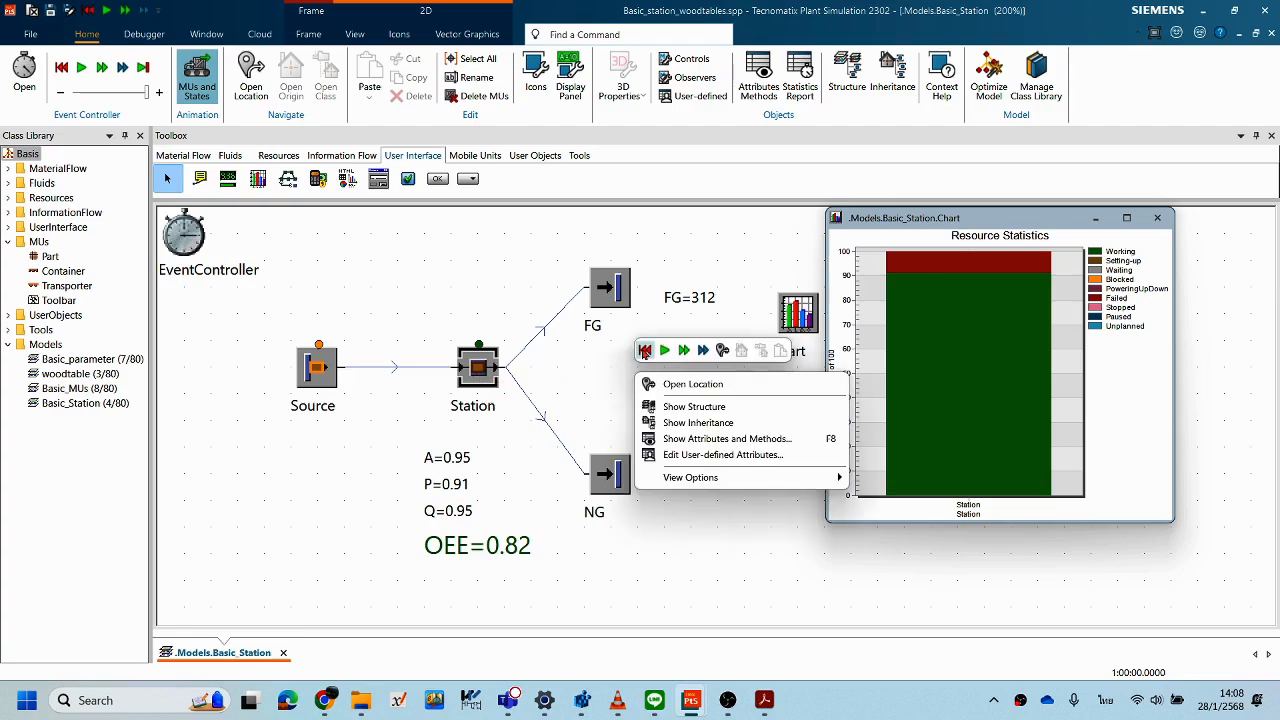
click(645, 351)
double_click(492, 383)
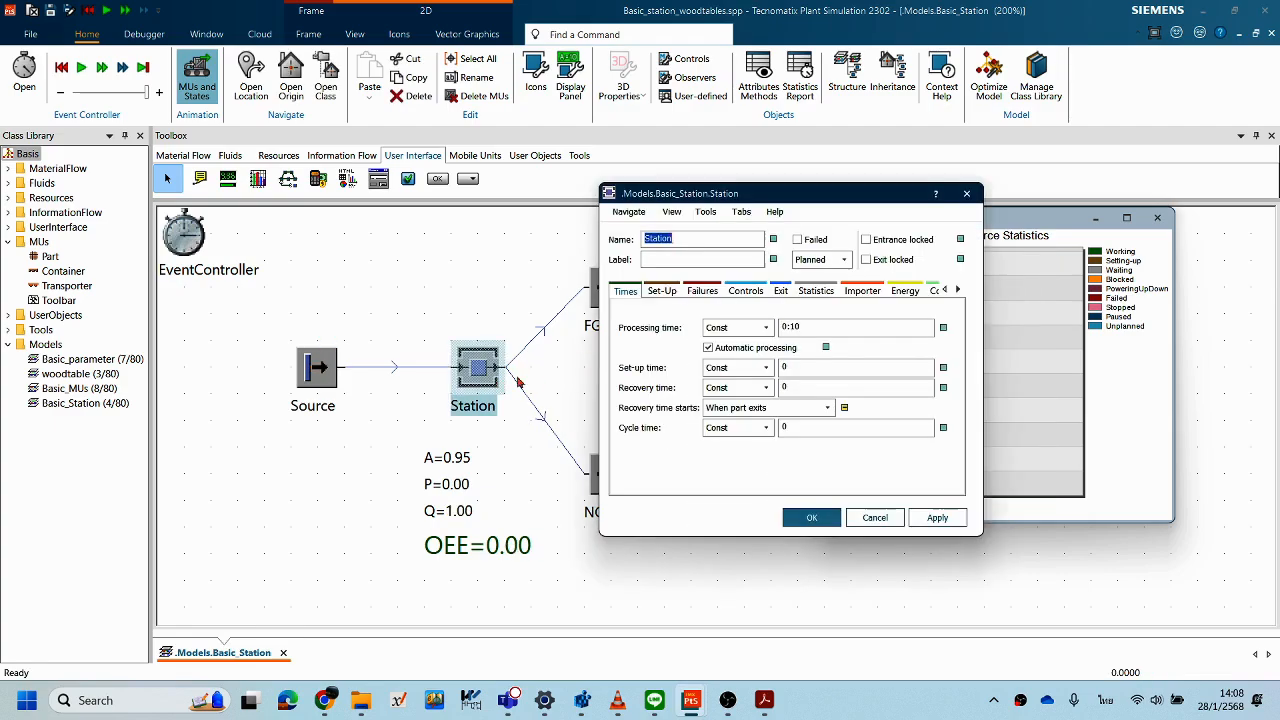
click(662, 291)
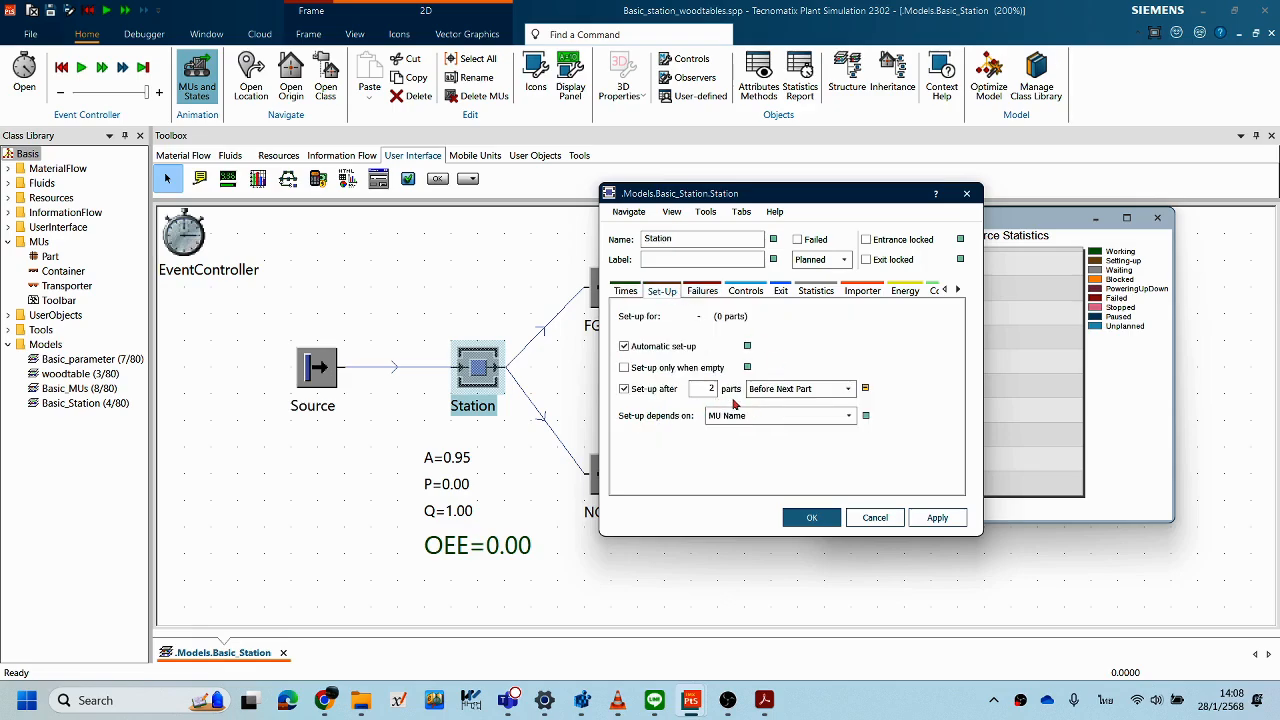
click(625, 291)
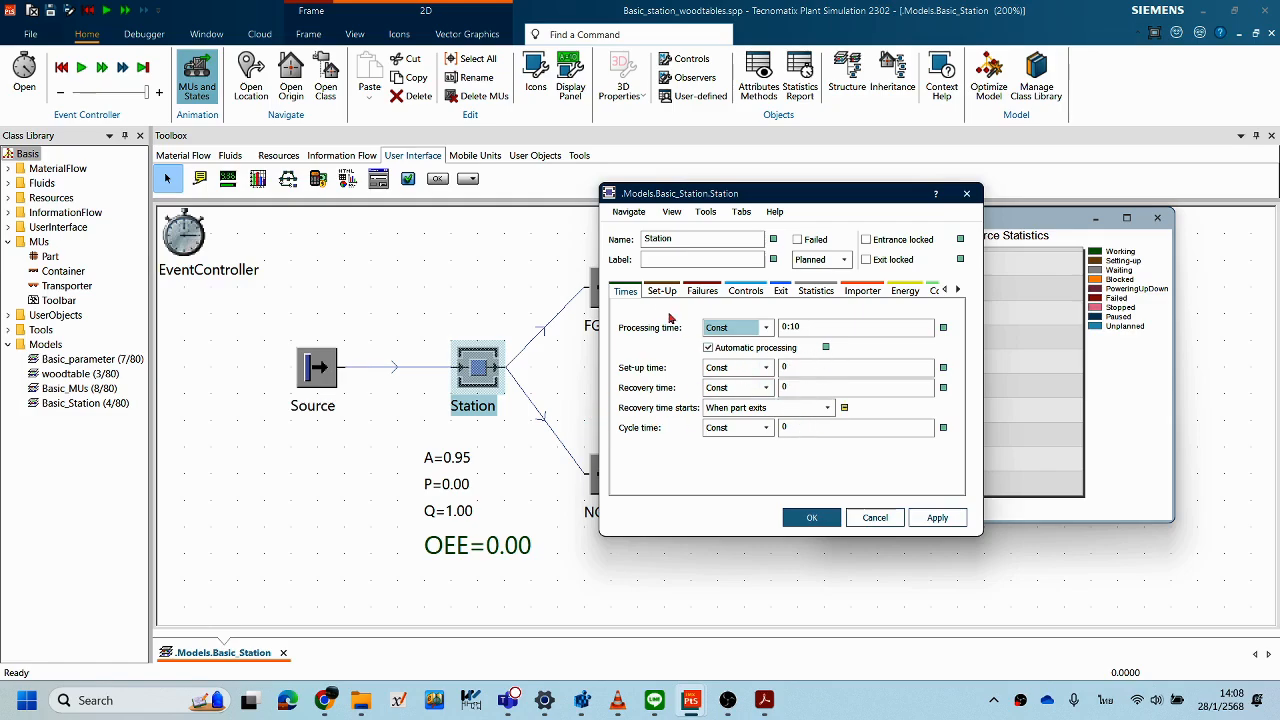
click(704, 293)
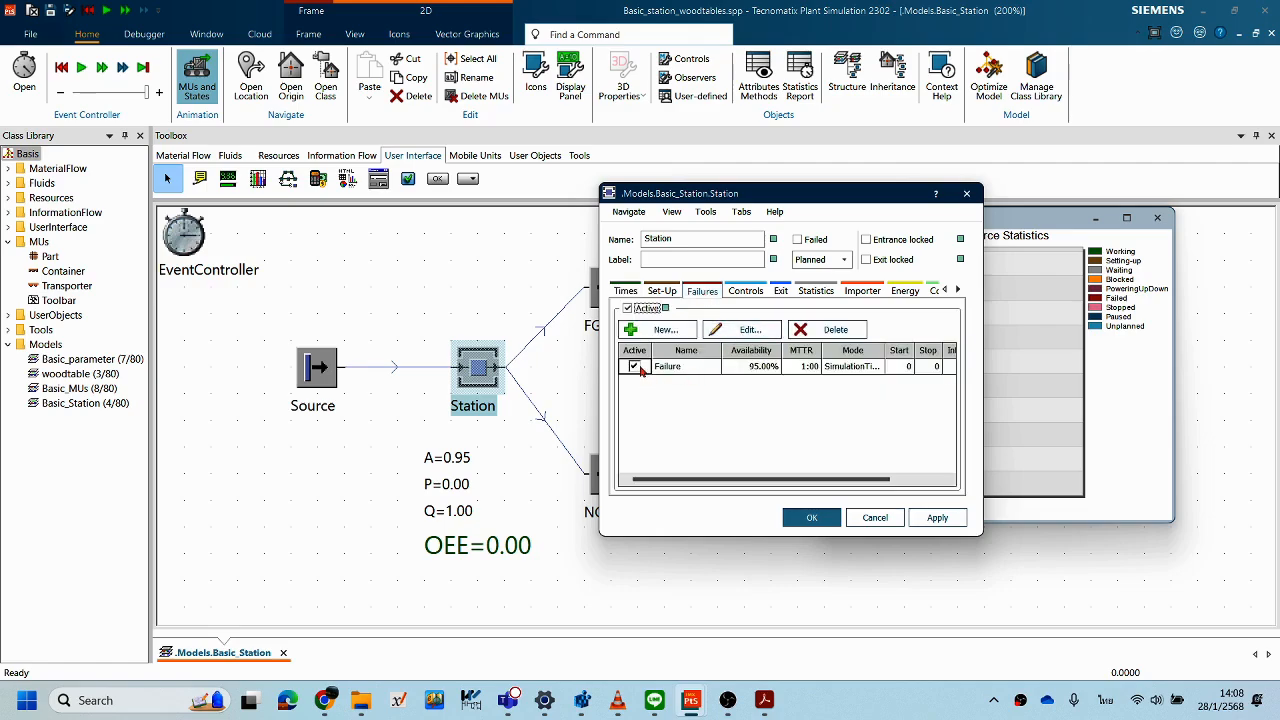
click(869, 521)
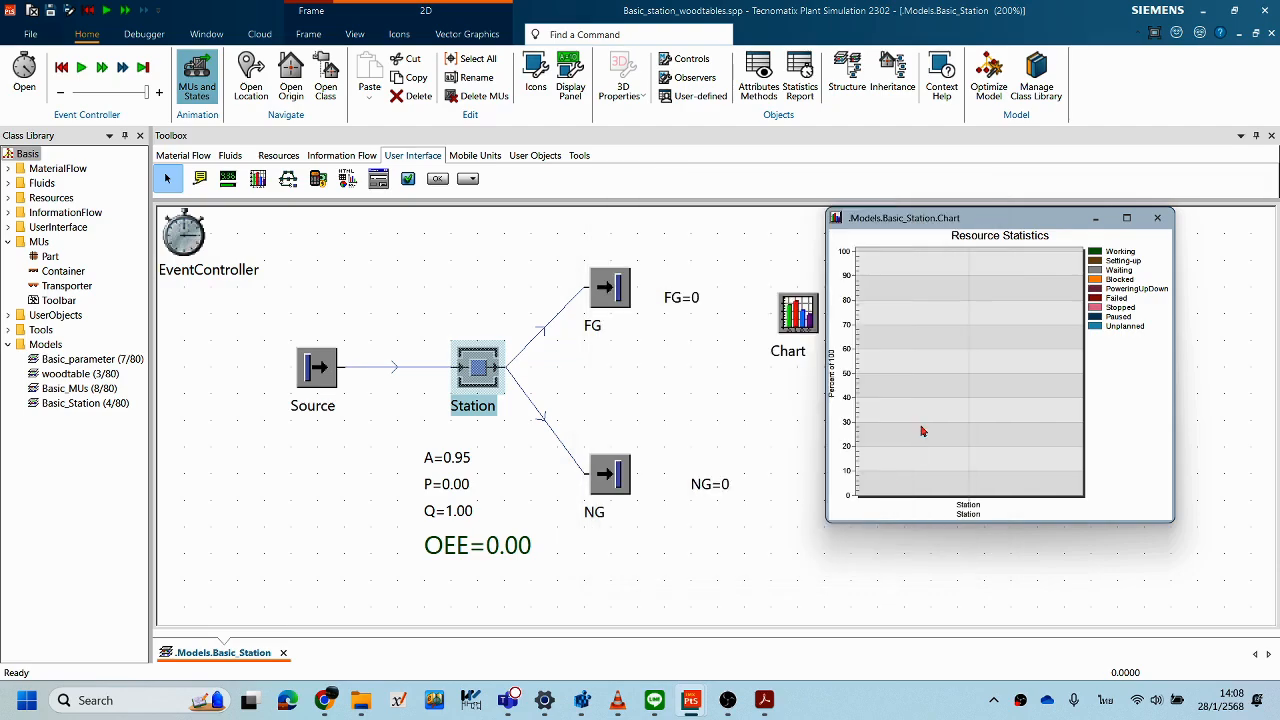
- Fast-forward the simulation to its end to check the Station's statistics, and reset it
right_click(757, 401)
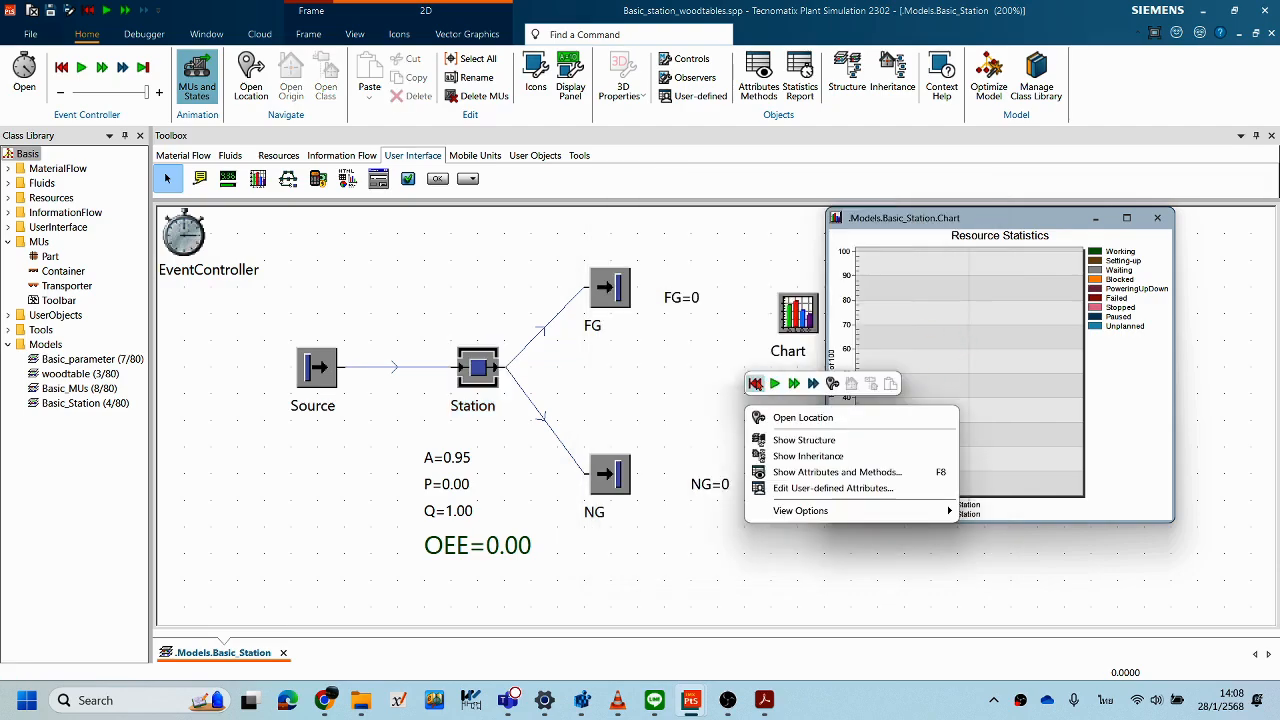
click(794, 383)
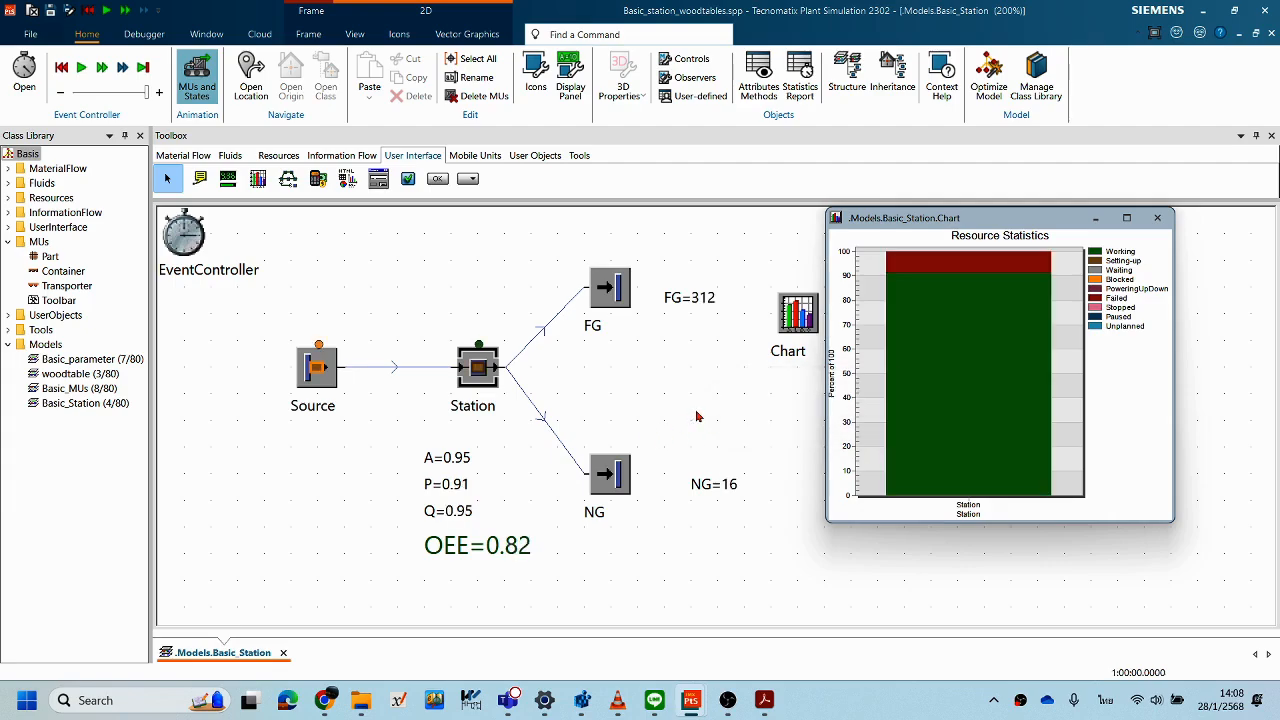
right_click(643, 362)
click(655, 334)
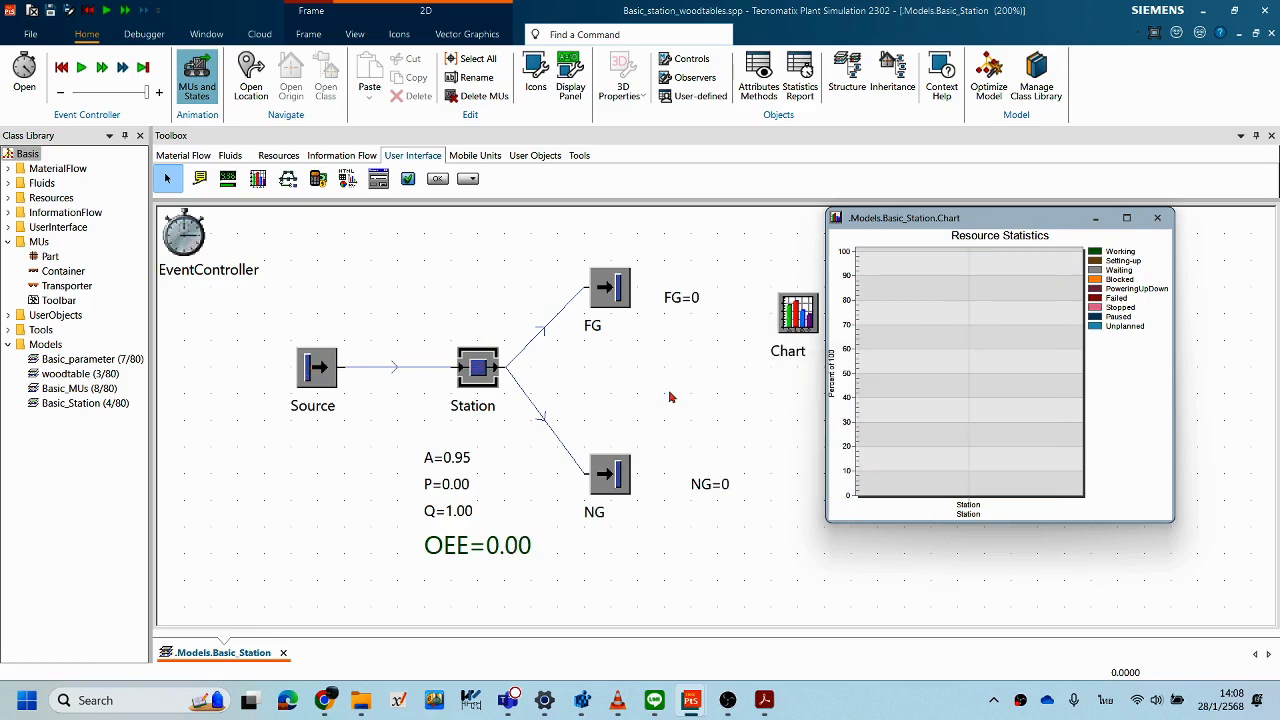
- Set the Station's set-up time to 0:20 and its recovery time to 0:30, and run the simulation
double_click(487, 380)
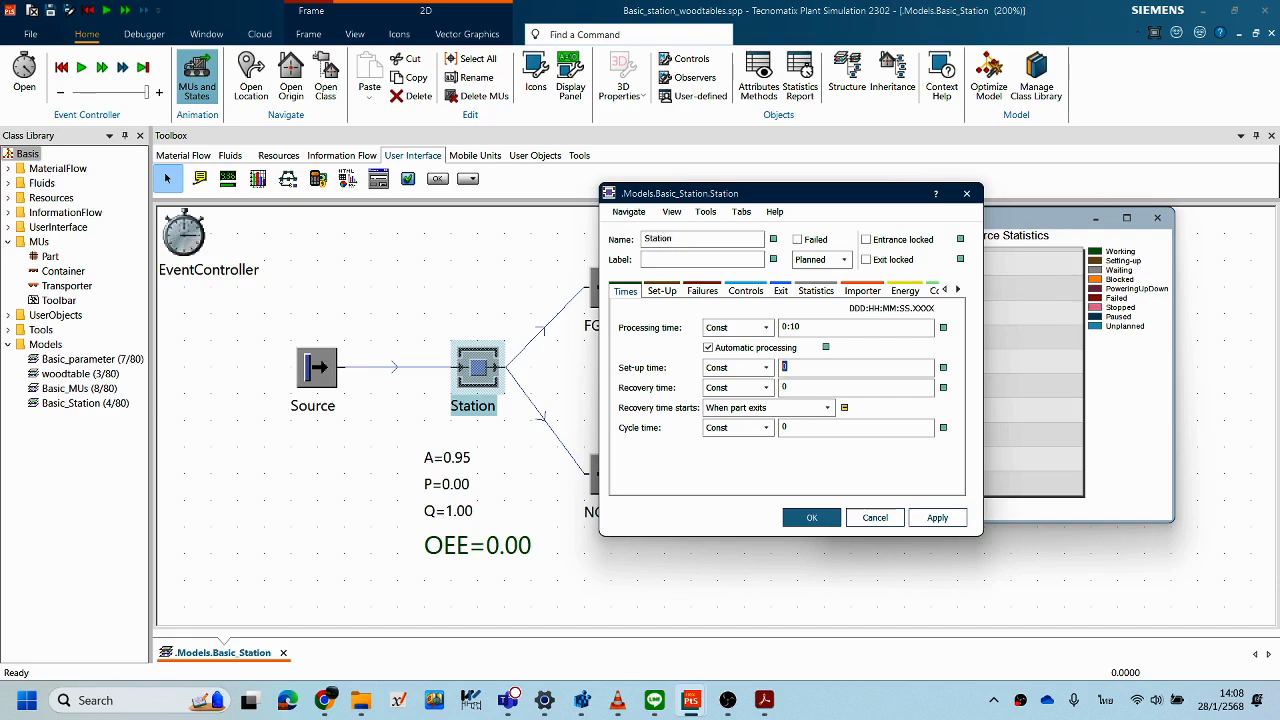
text(20)
click(818, 388)
text(30)
click(937, 517)
click(822, 516)
right_click(700, 345)
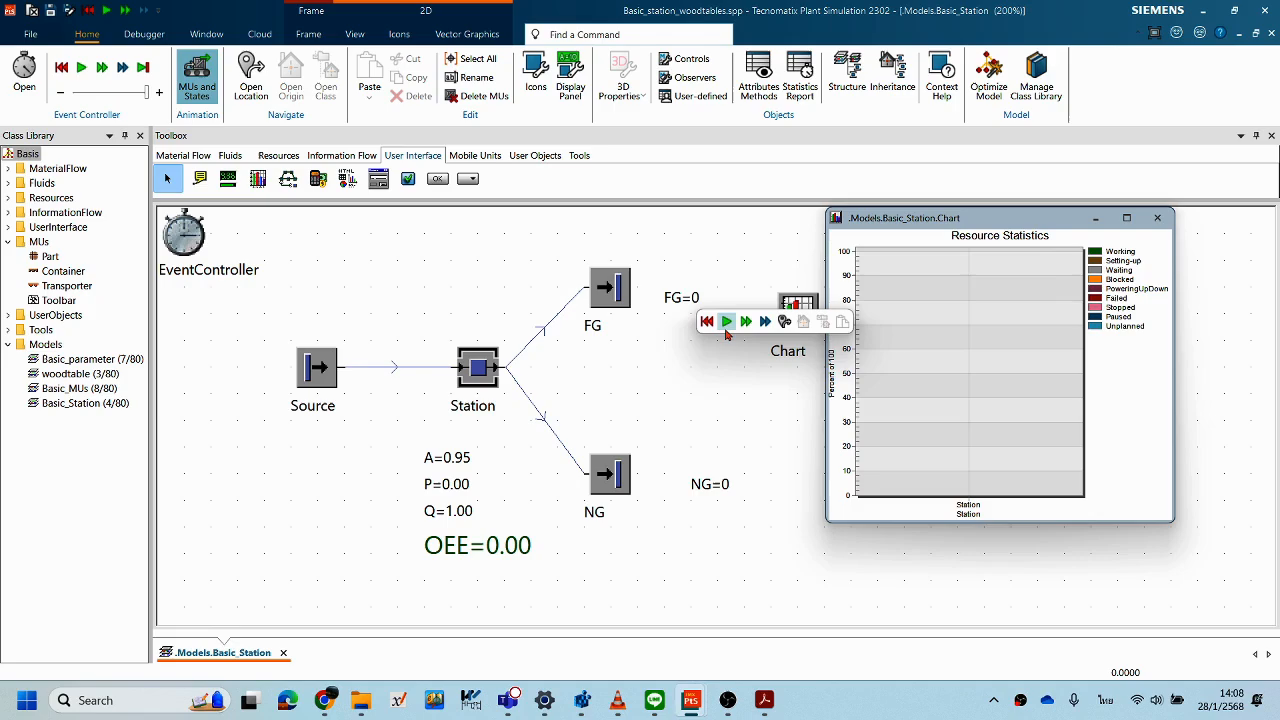
click(726, 322)
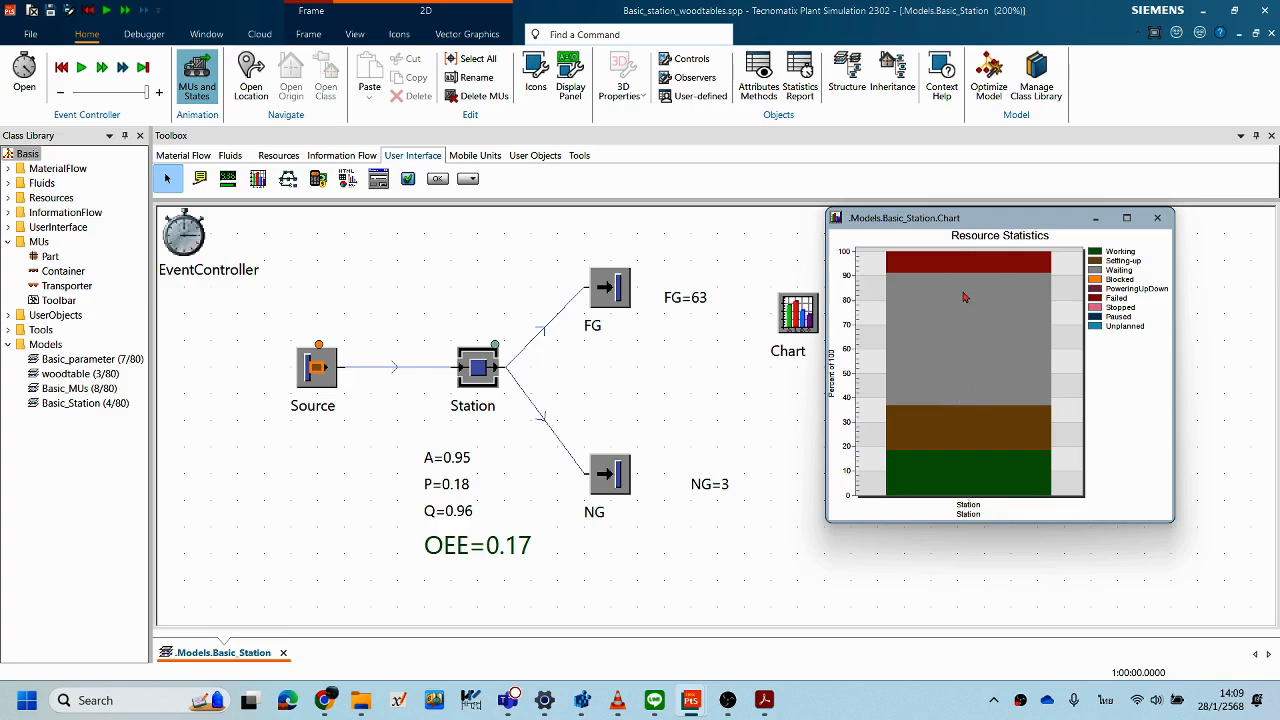
- Reset the simulation and restore the Station's set-up and recovery times to the inherited value of 0
double_click(485, 388)
right_click(314, 396)
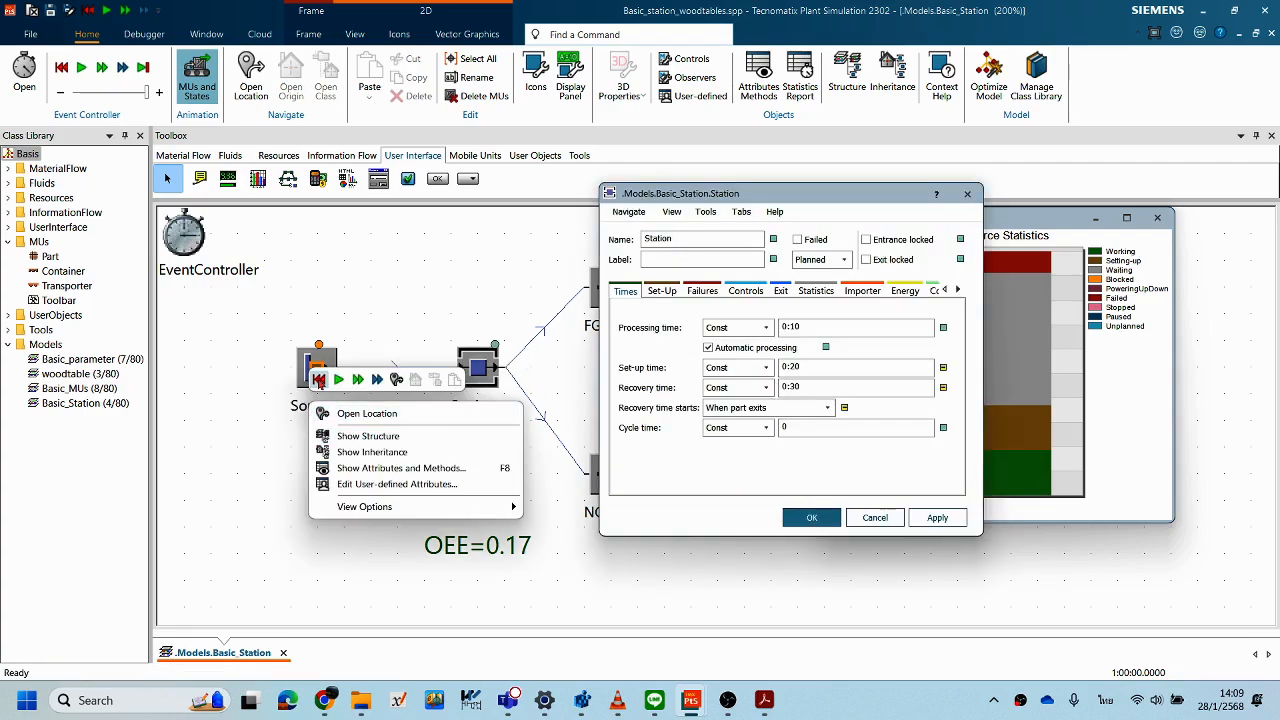
click(318, 380)
click(823, 367)
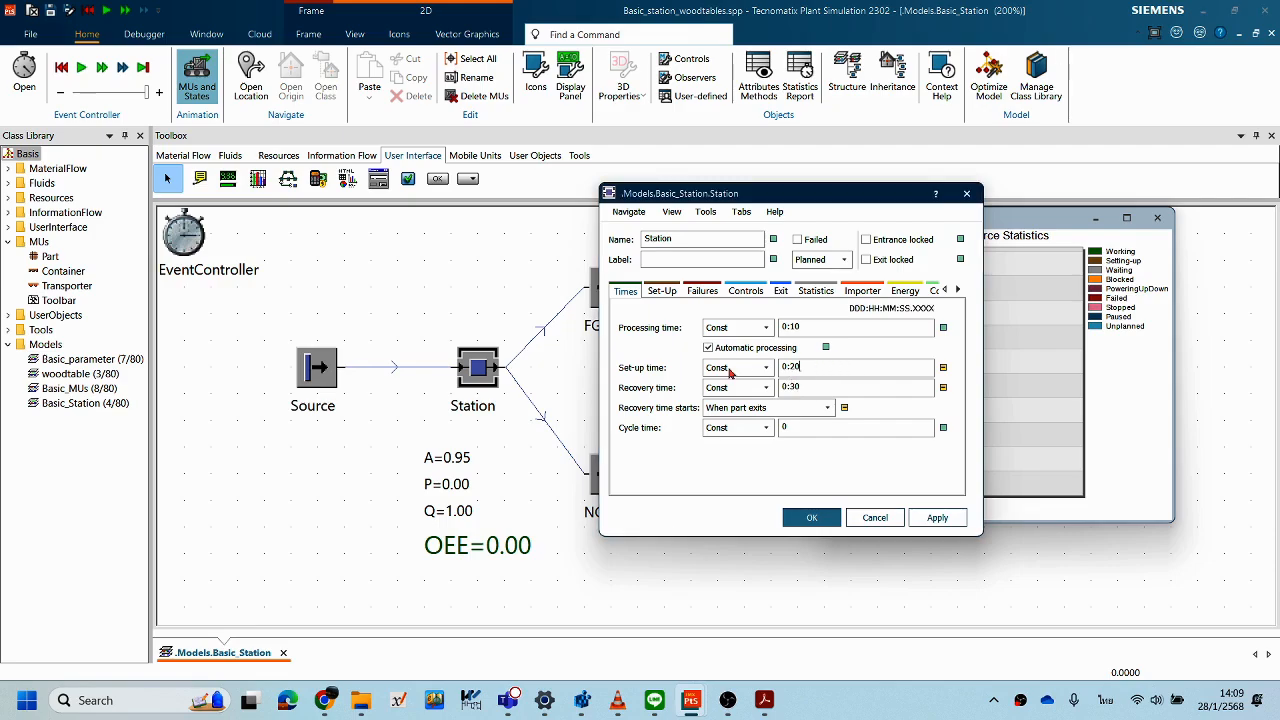
click(943, 368)
click(945, 391)
click(937, 517)
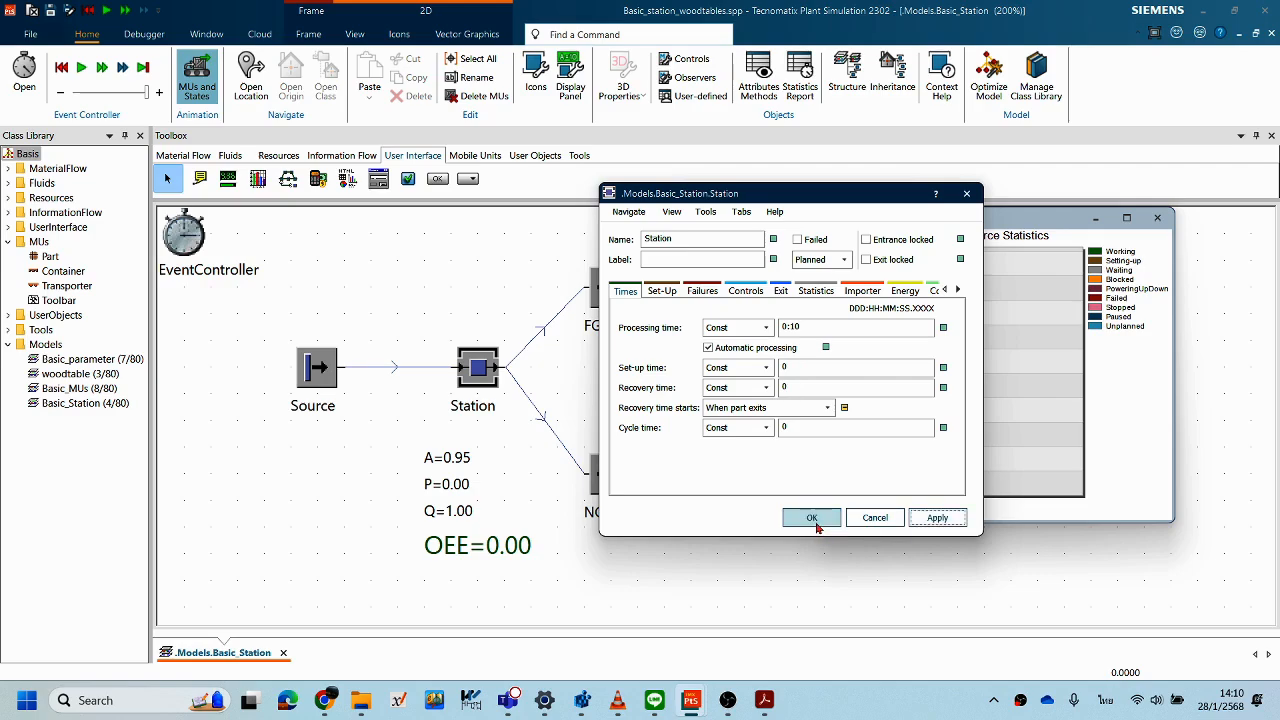
click(813, 520)
- Run the simulation with zero set-up and recovery times to check the chart, and reset the model
right_click(589, 357)
click(616, 336)
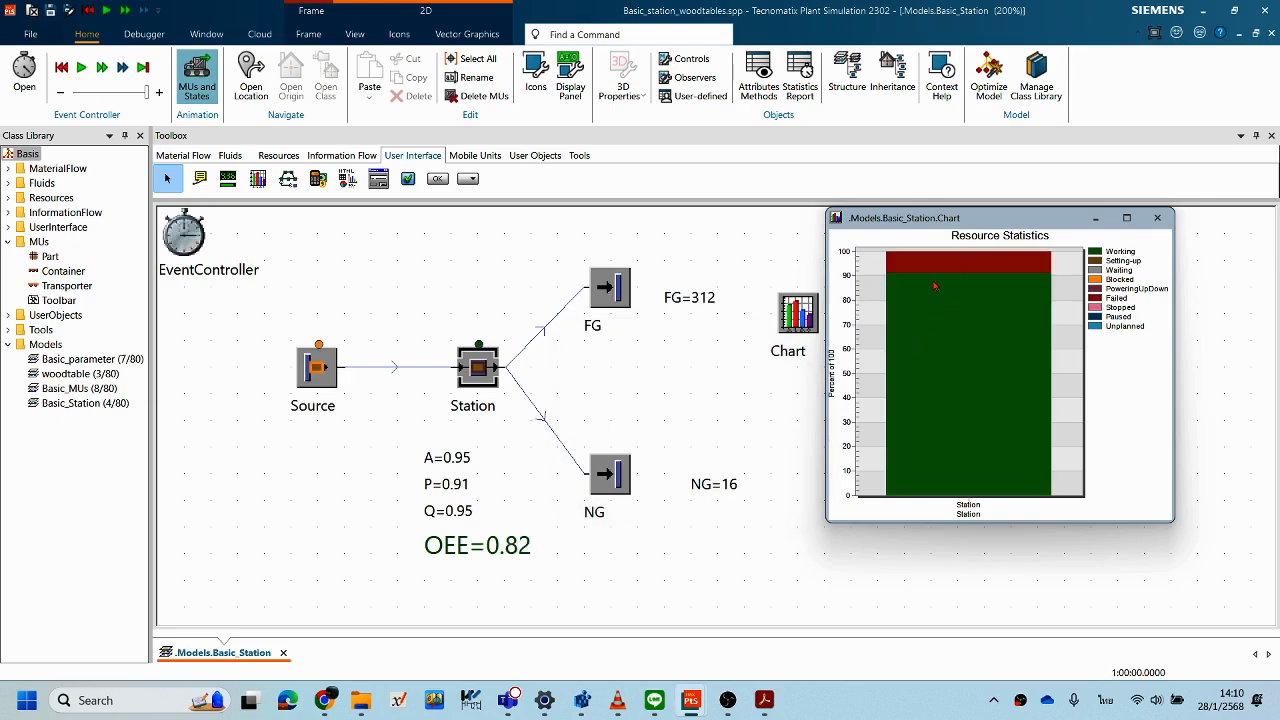
click(488, 380)
right_click(640, 394)
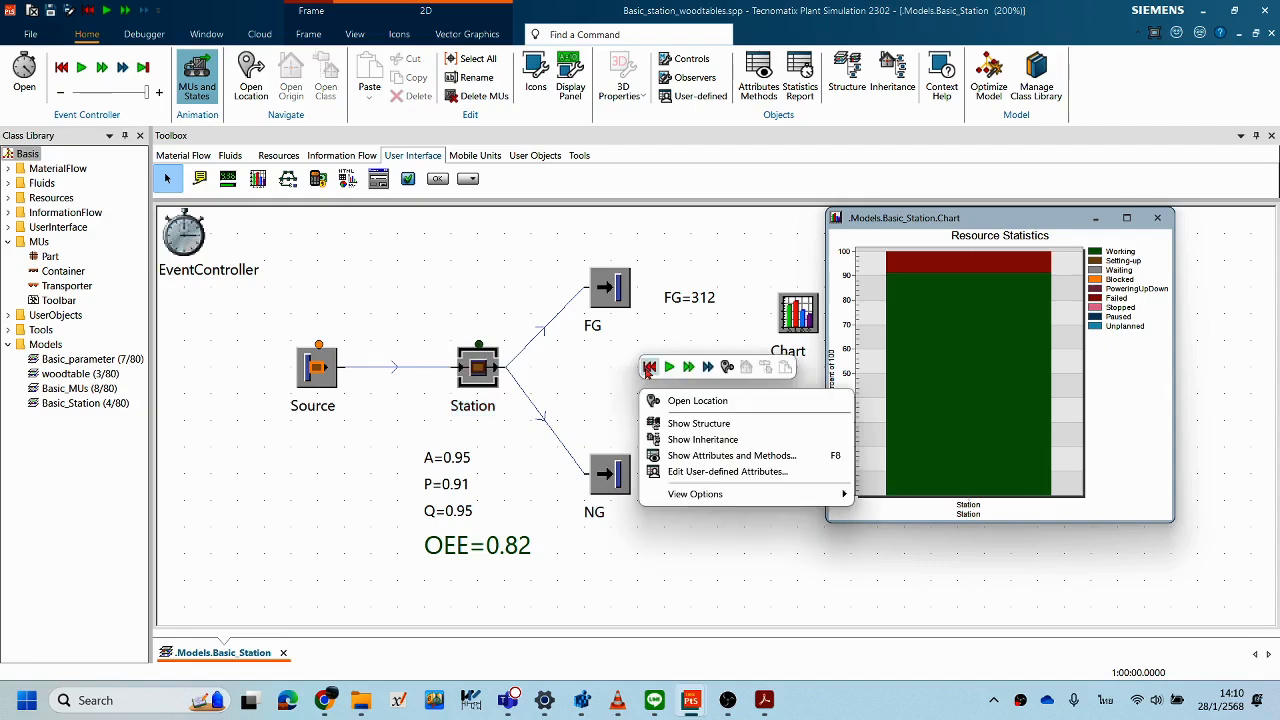
click(652, 367)
- Deactivate the Failure entry in the Station's failure settings and apply the change
double_click(490, 382)
click(702, 291)
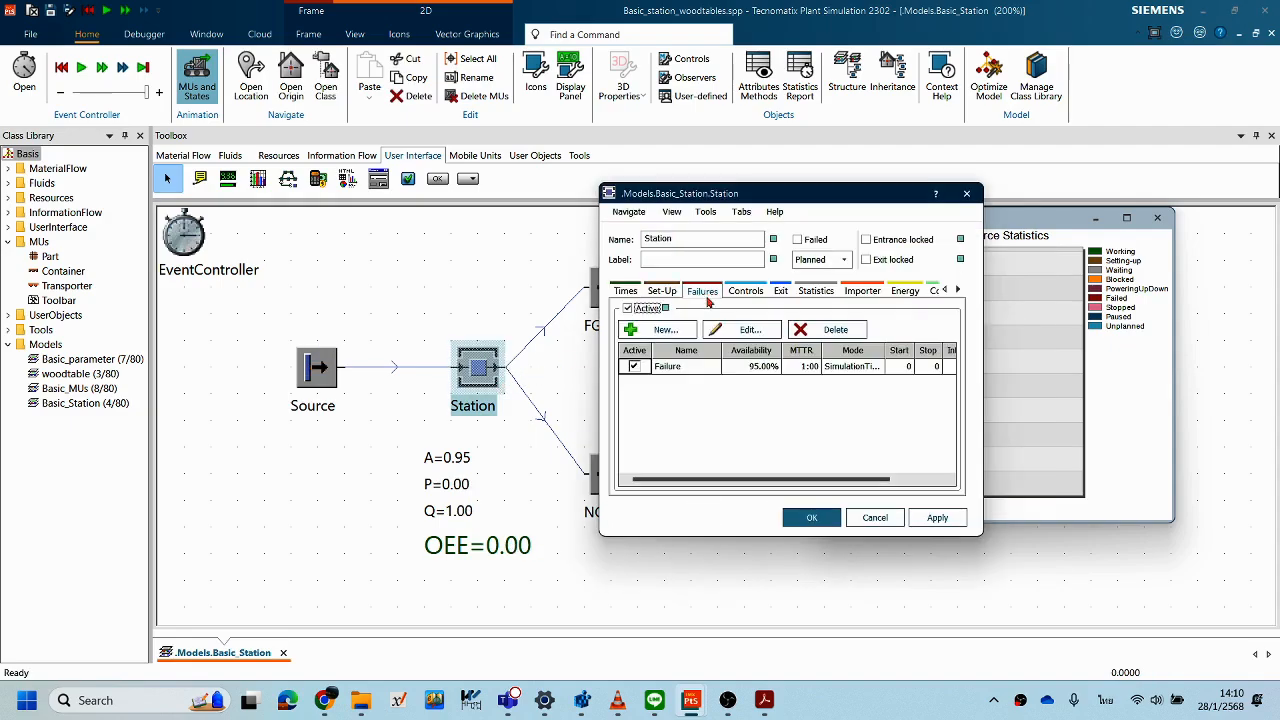
click(640, 367)
click(634, 366)
click(937, 517)
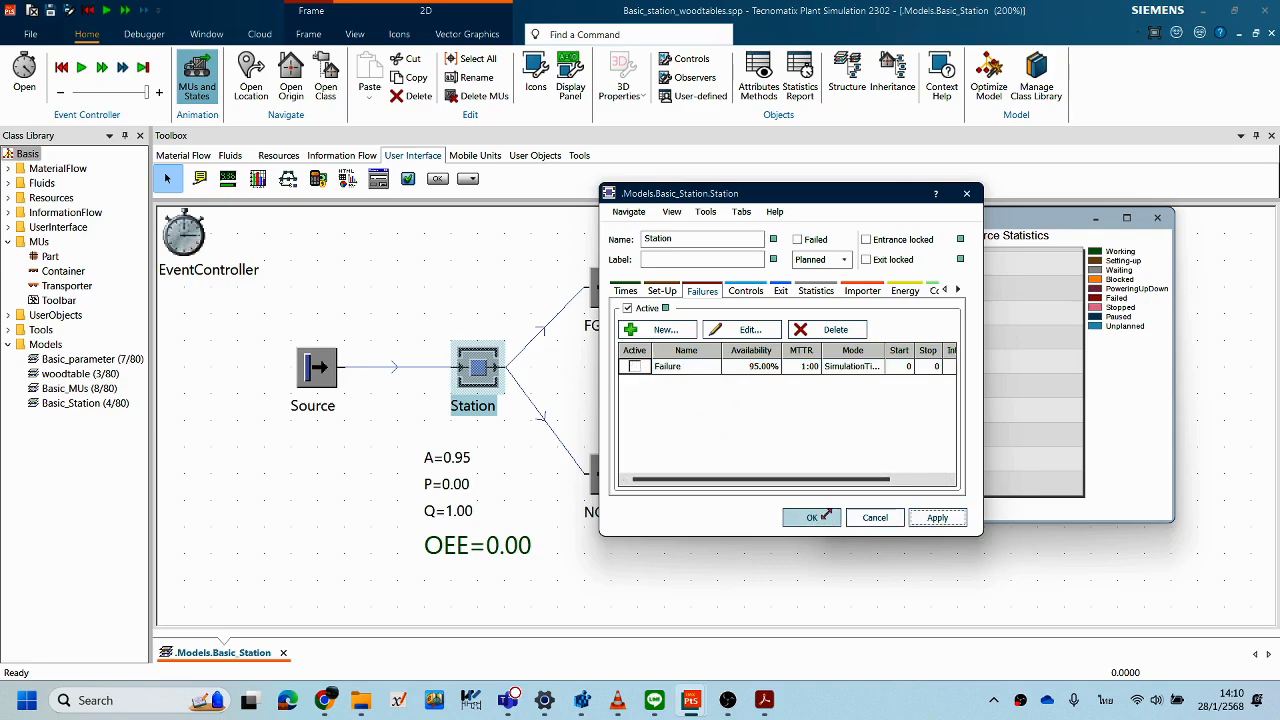
click(812, 517)
- Run the simulation with the Station's failure inactive and move the chart window clear of the Chart object
right_click(712, 396)
click(695, 403)
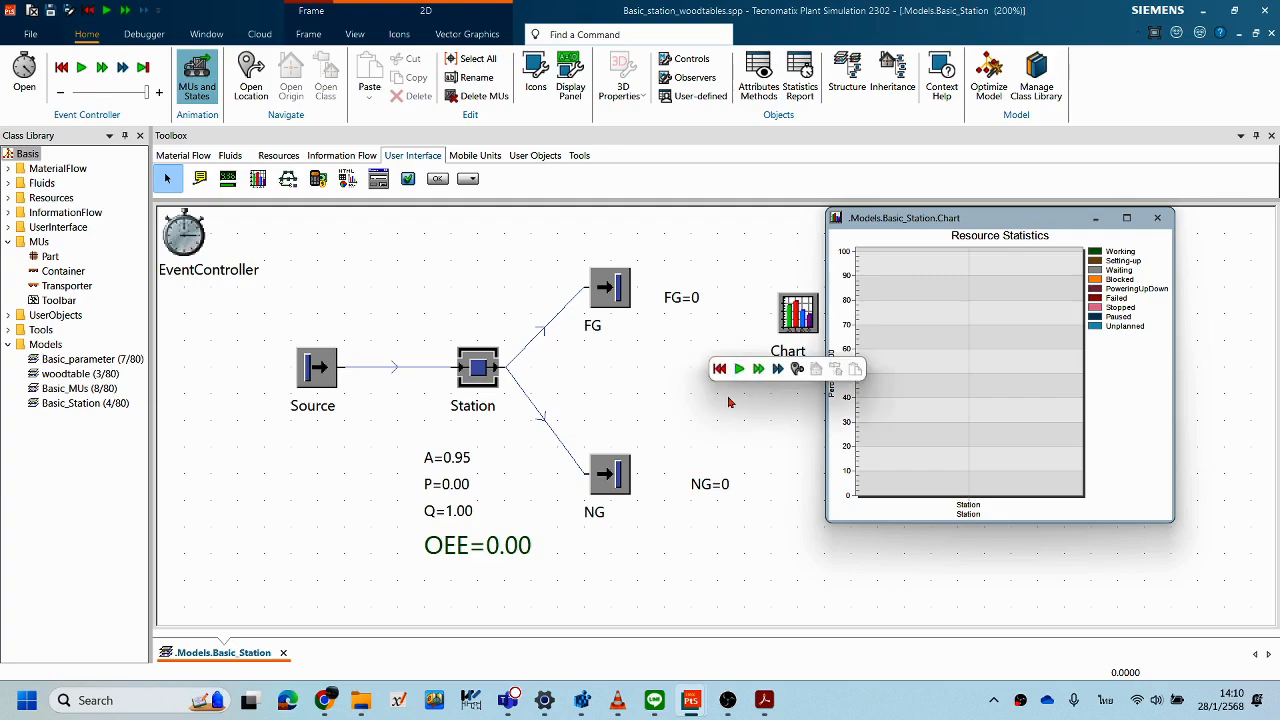
right_click(730, 398)
click(758, 374)
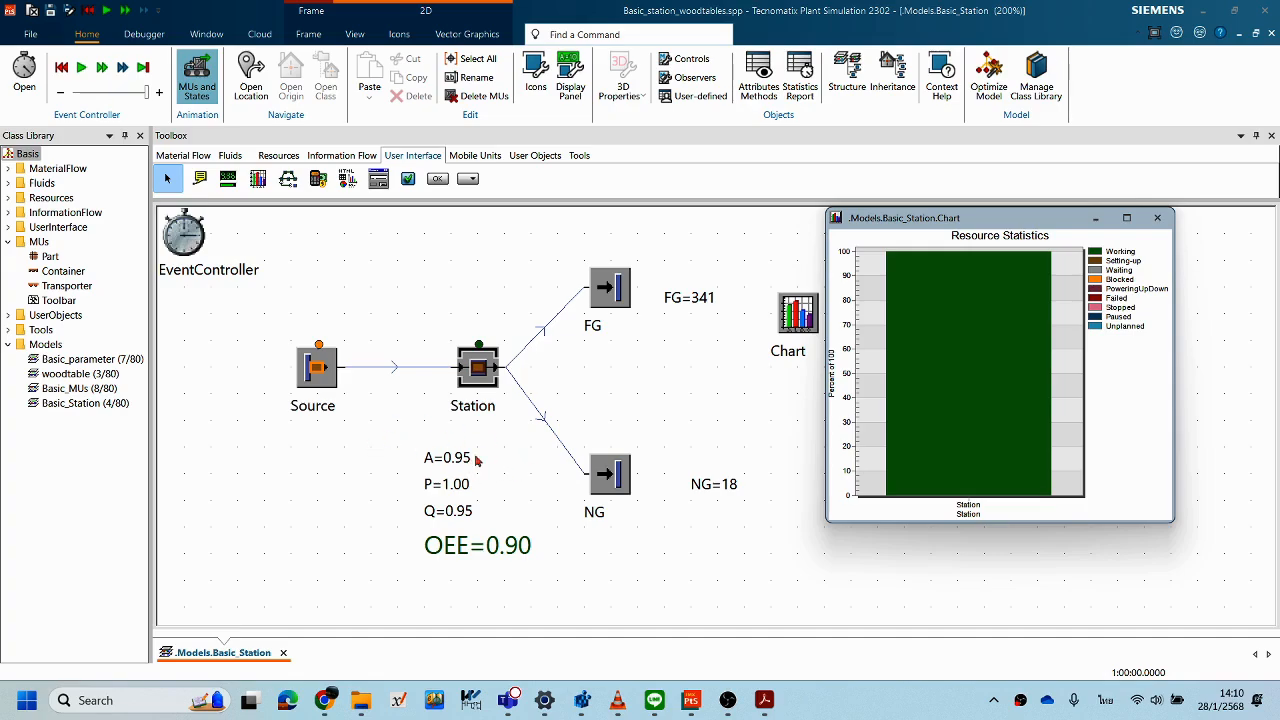
drag(904, 220, 944, 220)
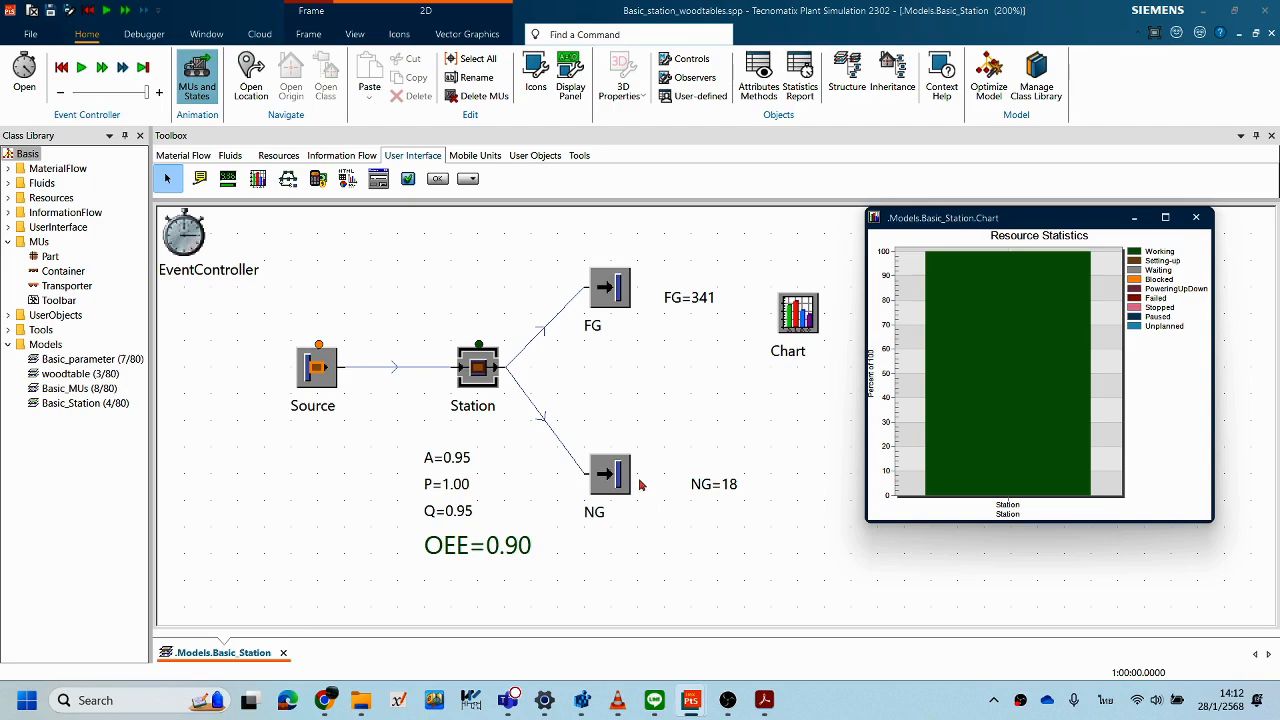
click(681, 536)
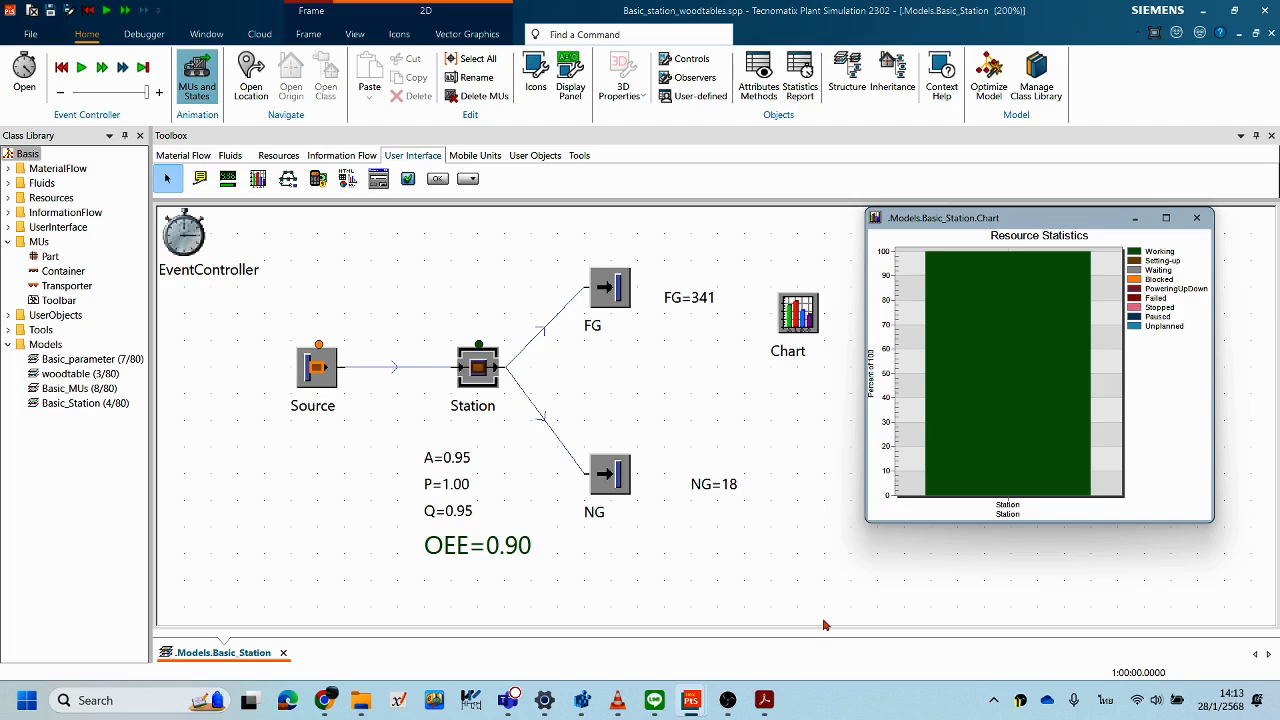
- Review the Station's processing times, set-up, failures, controls and exit strategy settings
right_click(709, 372)
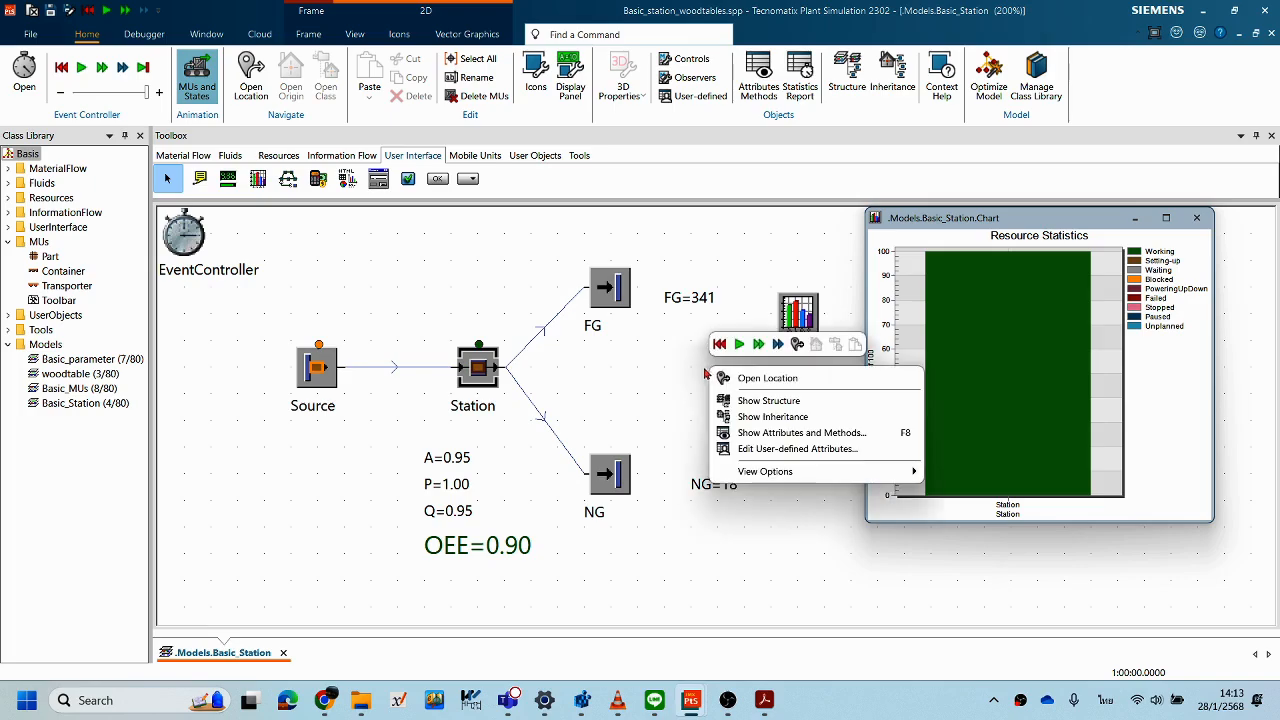
double_click(487, 372)
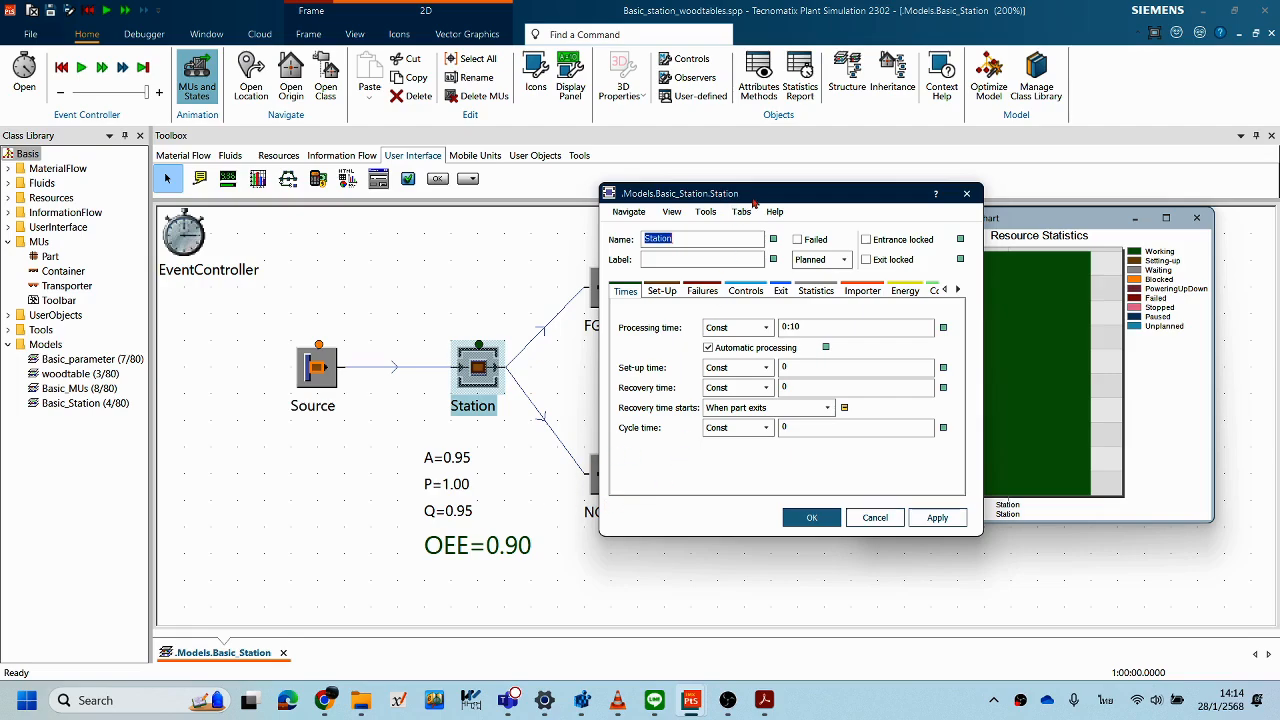
drag(754, 200, 194, 368)
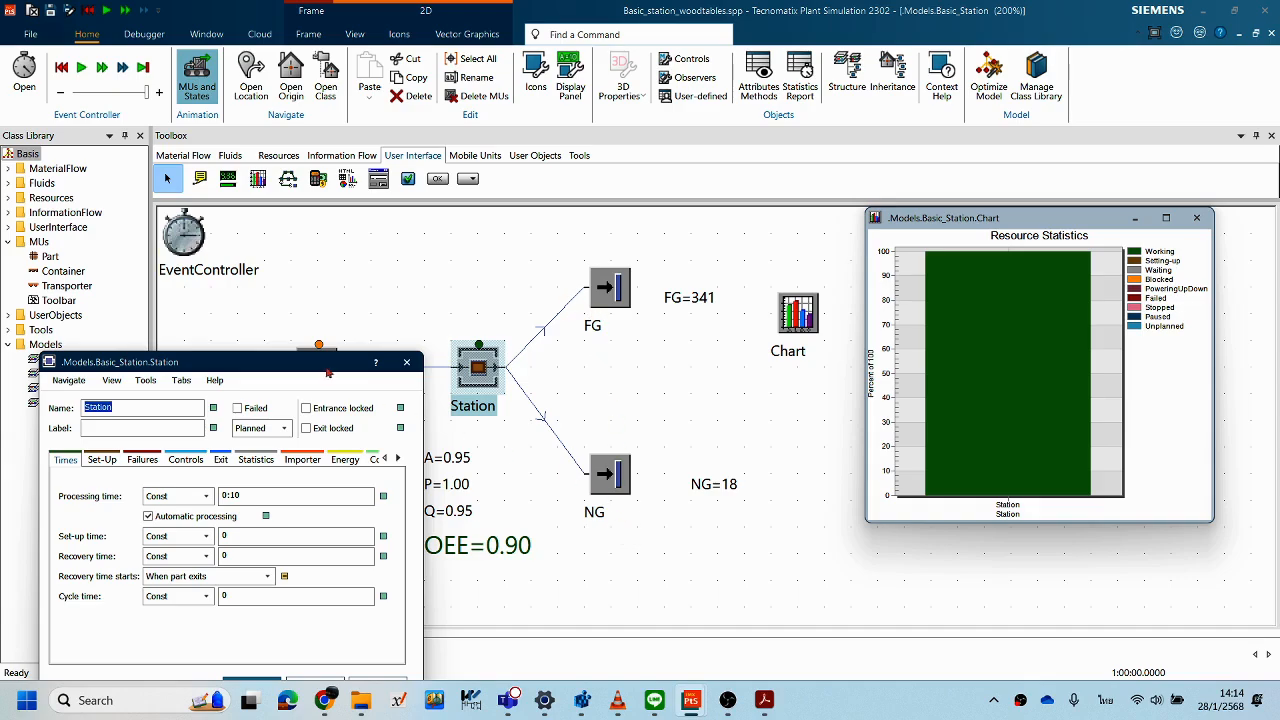
drag(246, 366, 853, 328)
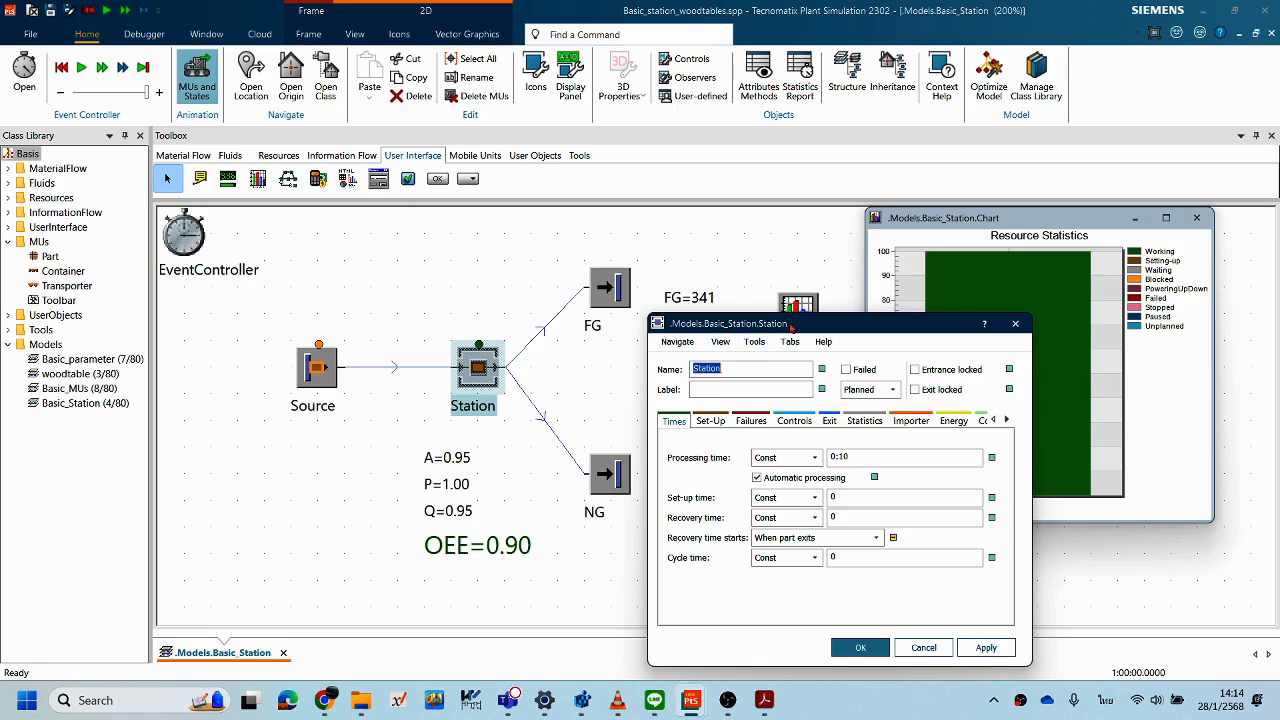
drag(790, 326, 595, 280)
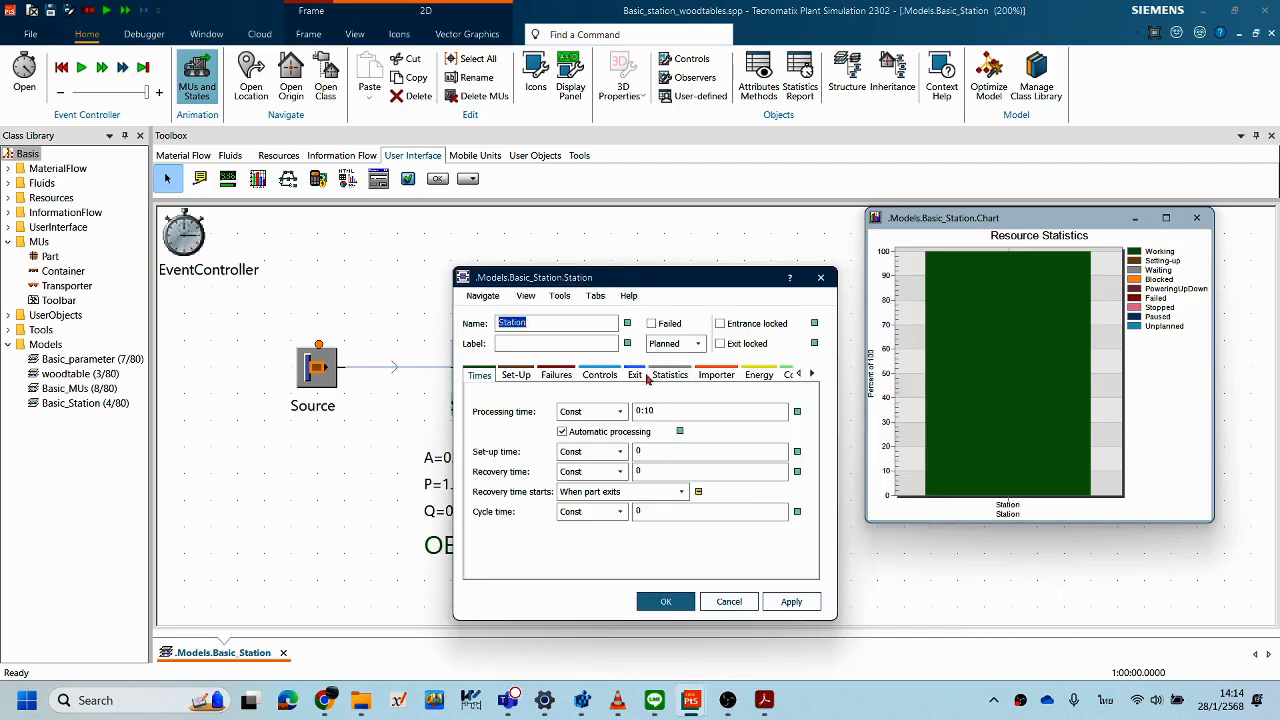
click(516, 375)
click(557, 374)
click(600, 375)
click(634, 375)
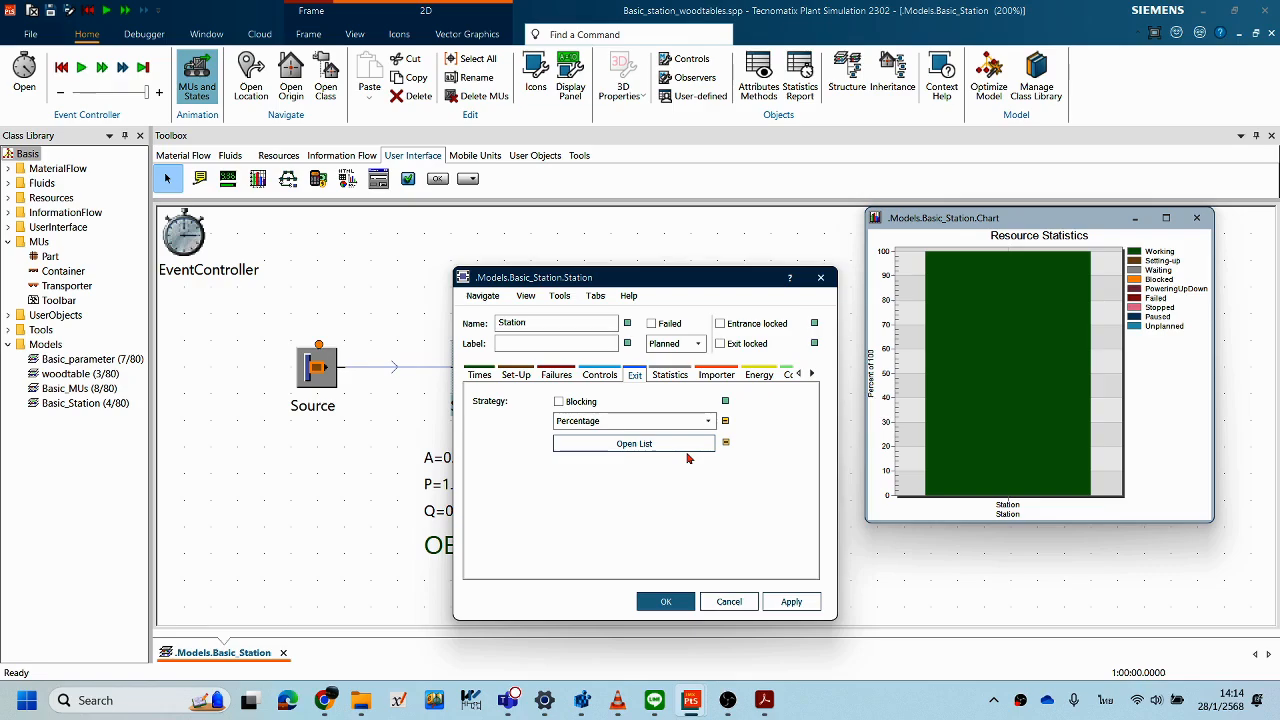
- Reactivate the Failure entry with 95% availability in the Station's failure settings and apply the change
click(556, 375)
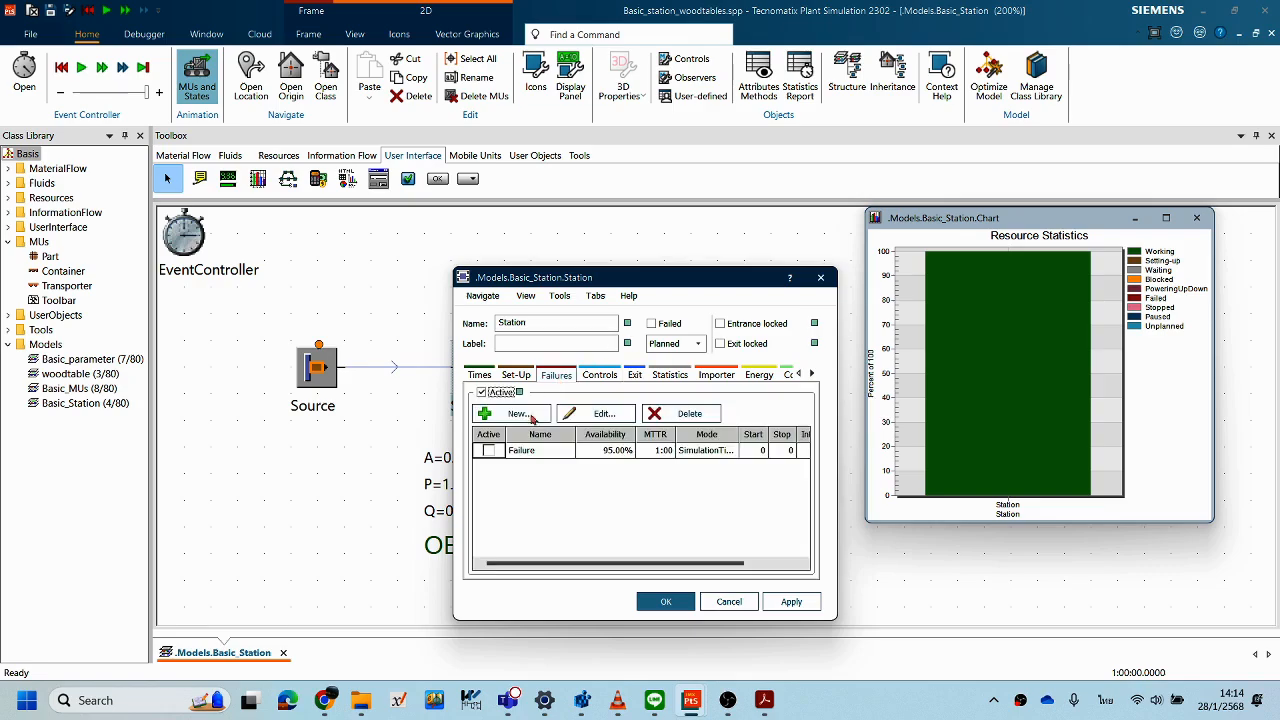
click(489, 453)
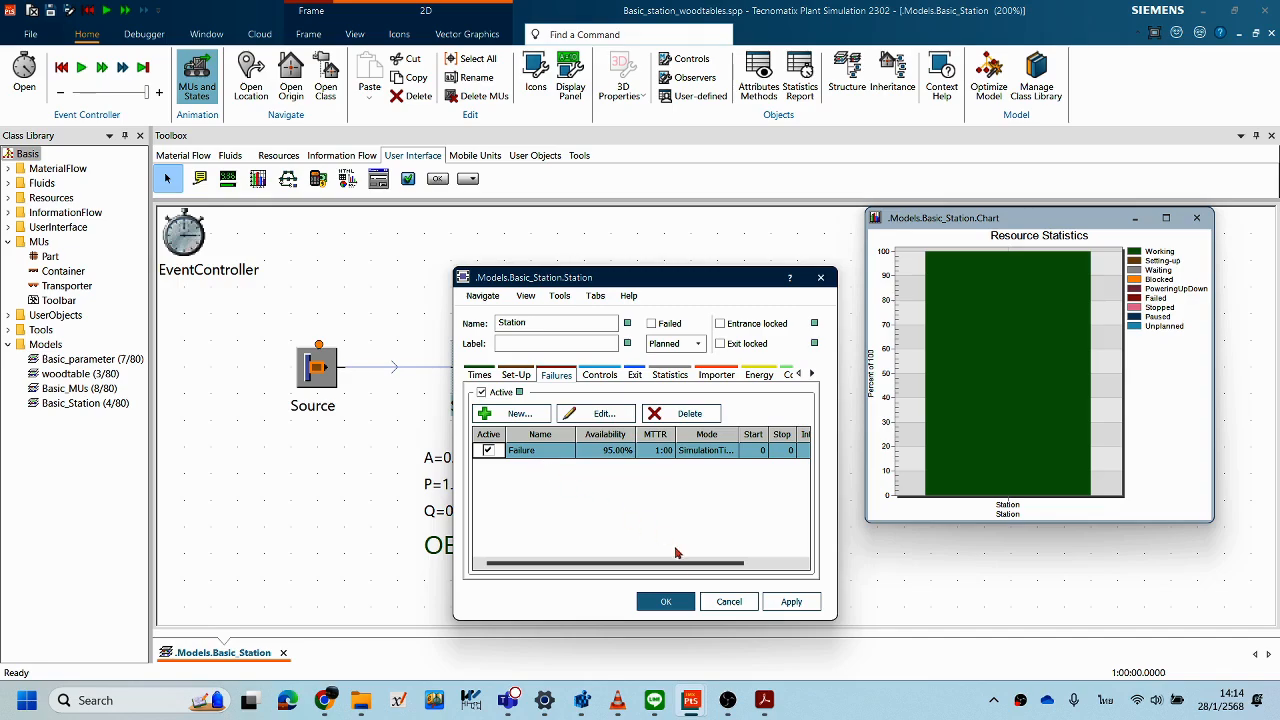
click(790, 601)
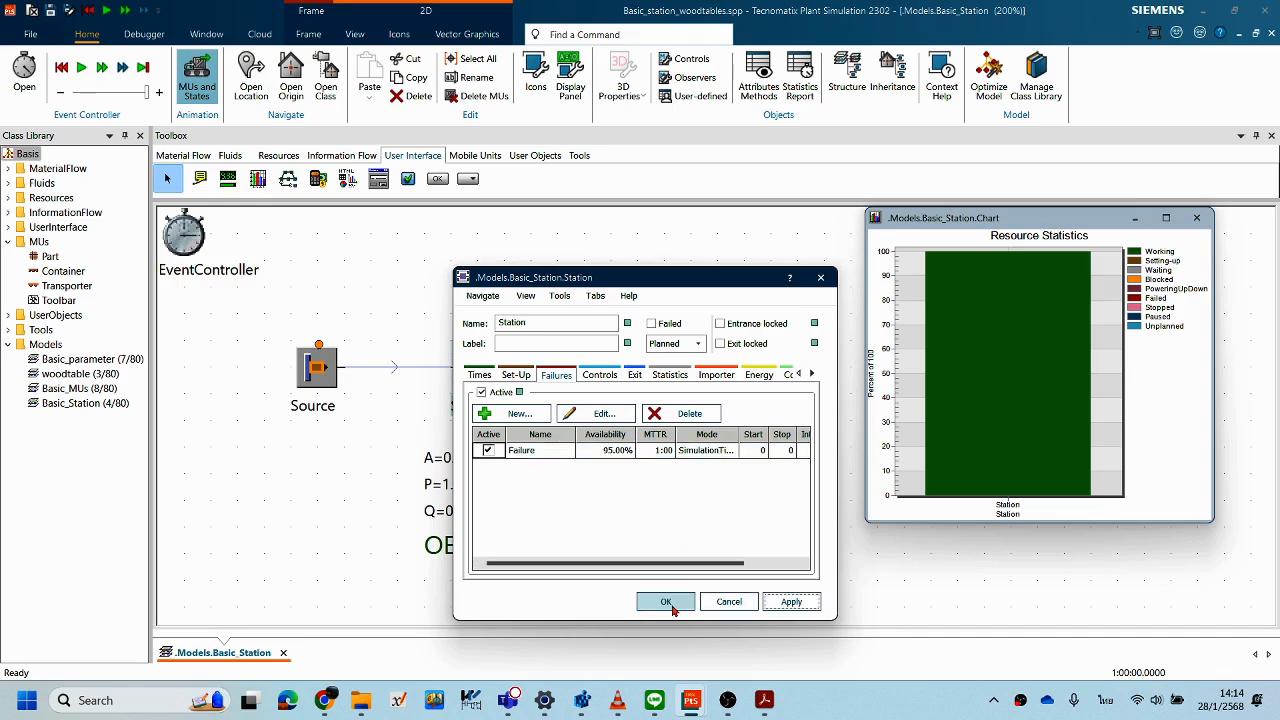
click(666, 603)
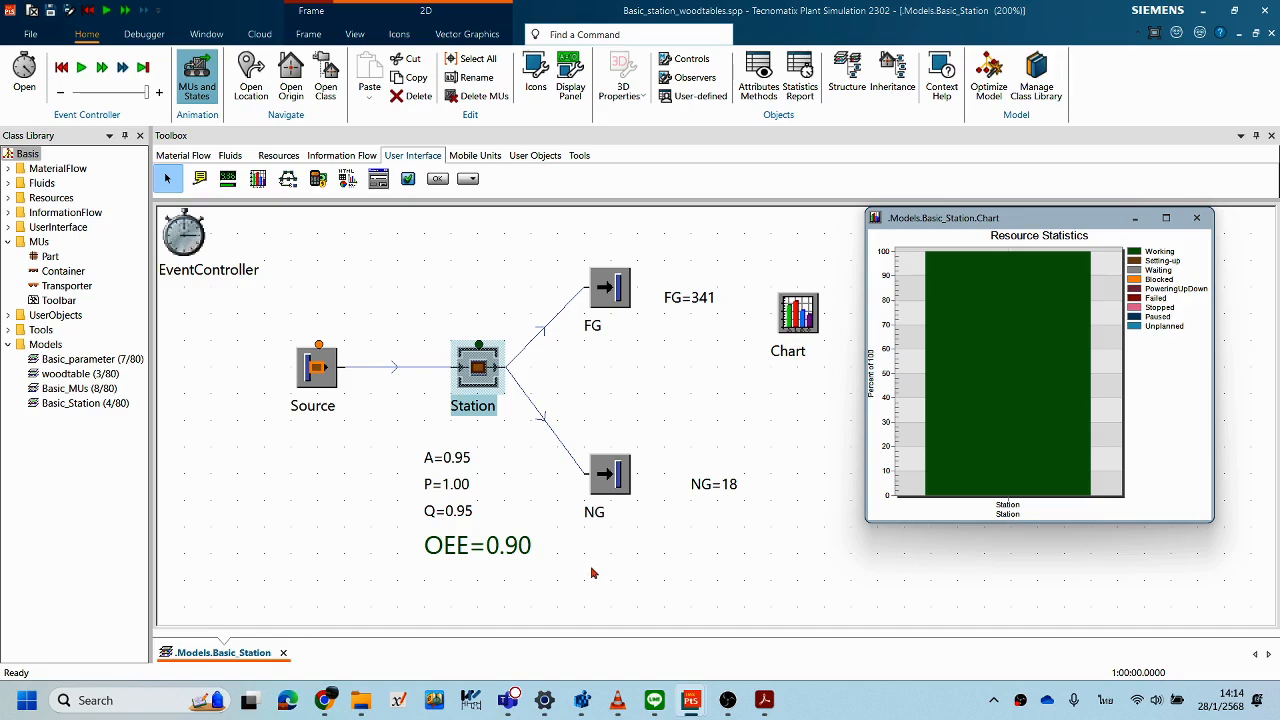
- Turn on Display in frame for the Chart object so its statistics graph is drawn directly in the model
click(693, 420)
click(900, 272)
mouse_move(1070, 220)
mouse_down()
mouse_move(936, 296)
mouse_move(1062, 231)
mouse_up()
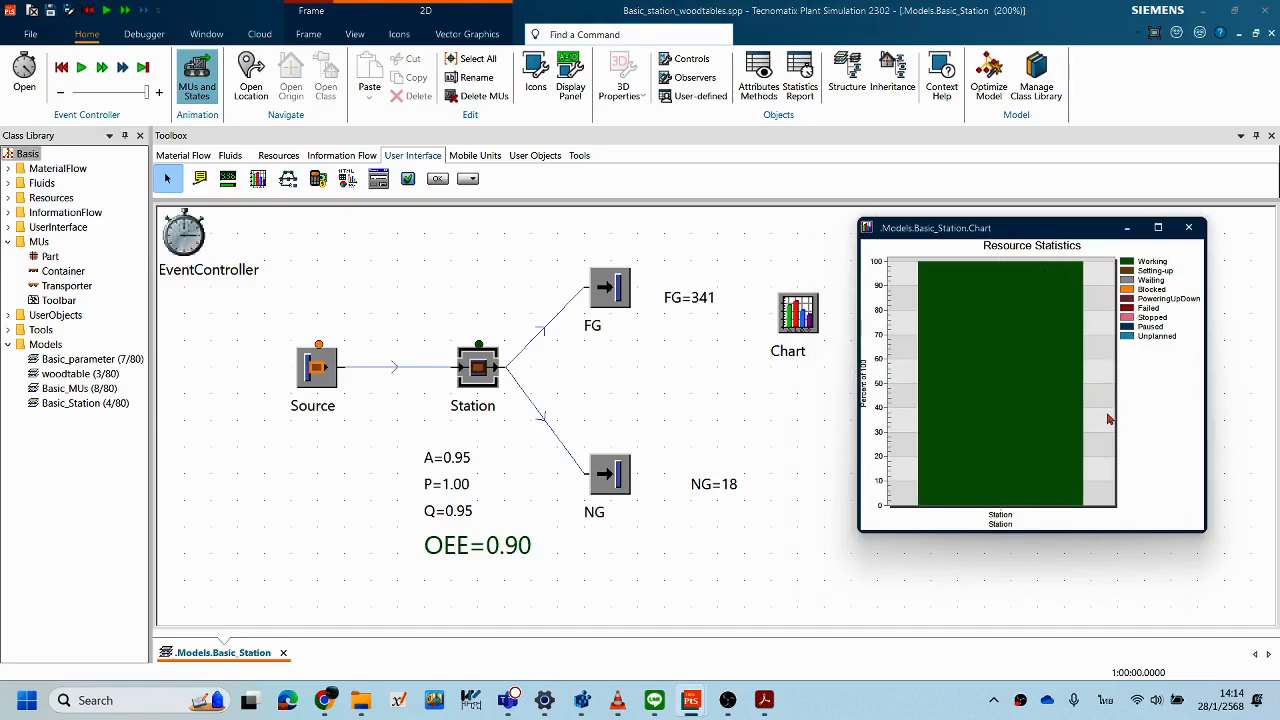
double_click(797, 313)
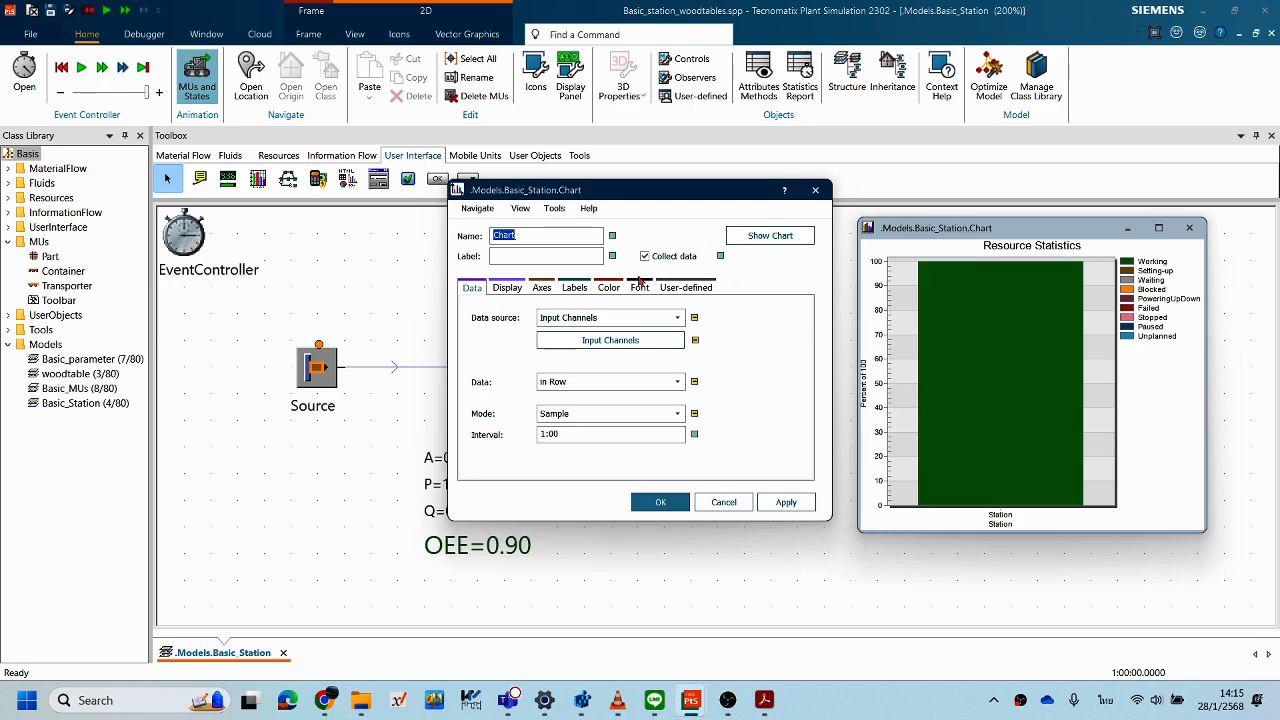
click(510, 288)
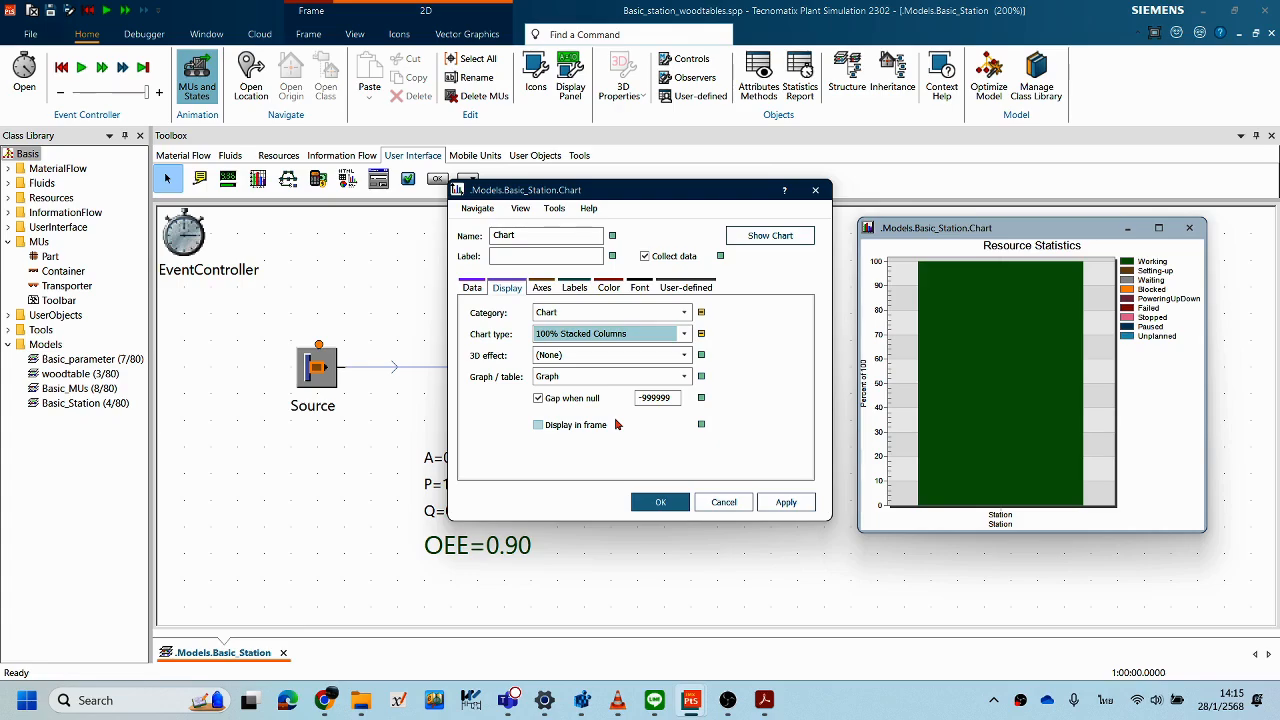
drag(660, 193, 455, 242)
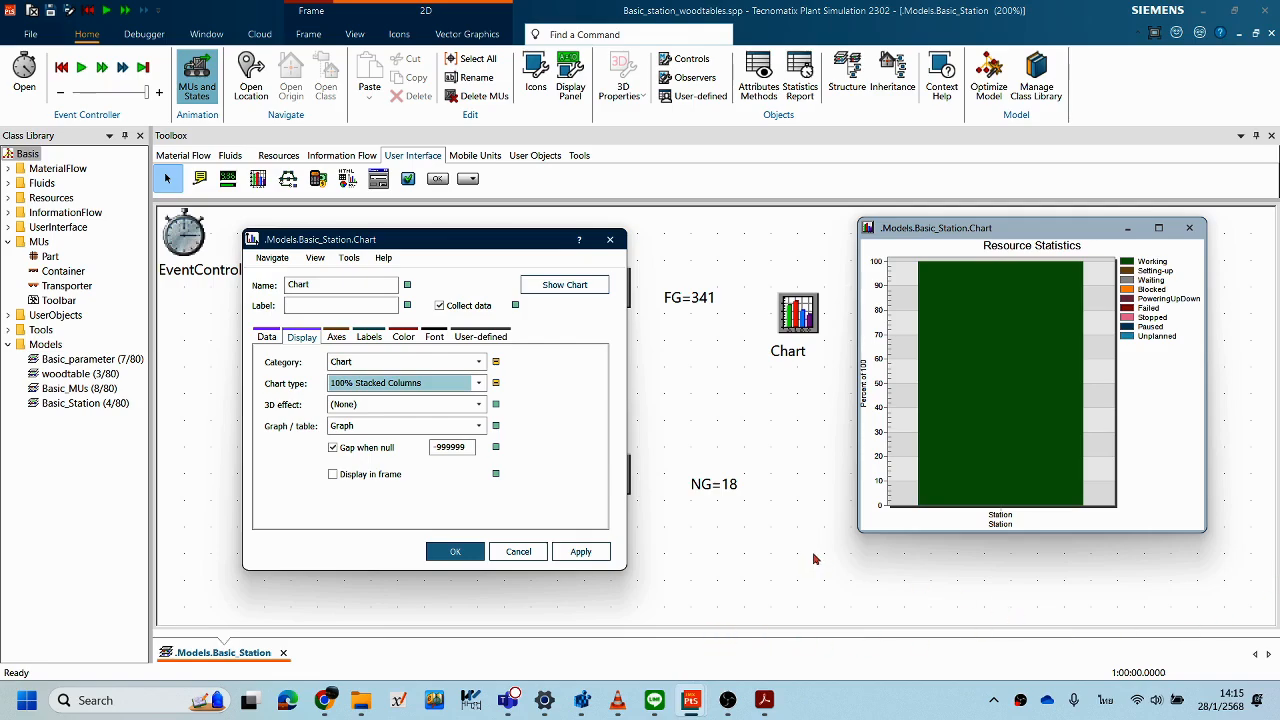
click(333, 476)
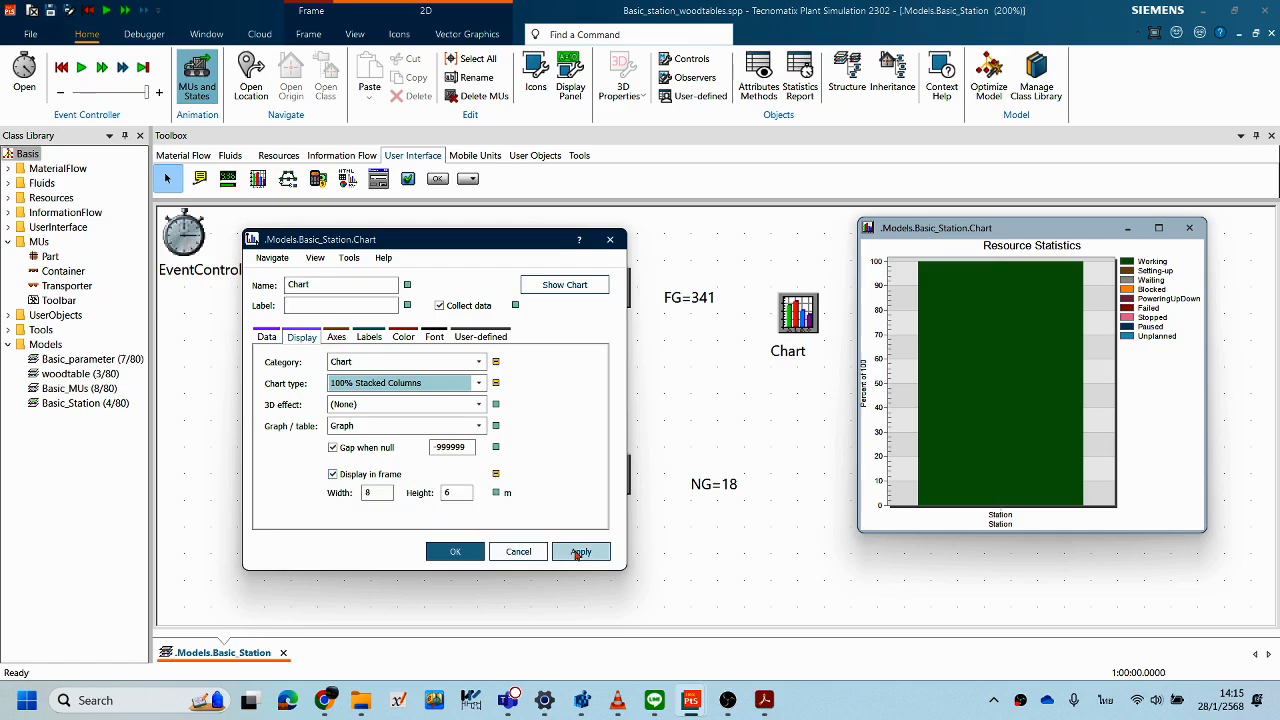
click(577, 554)
click(448, 552)
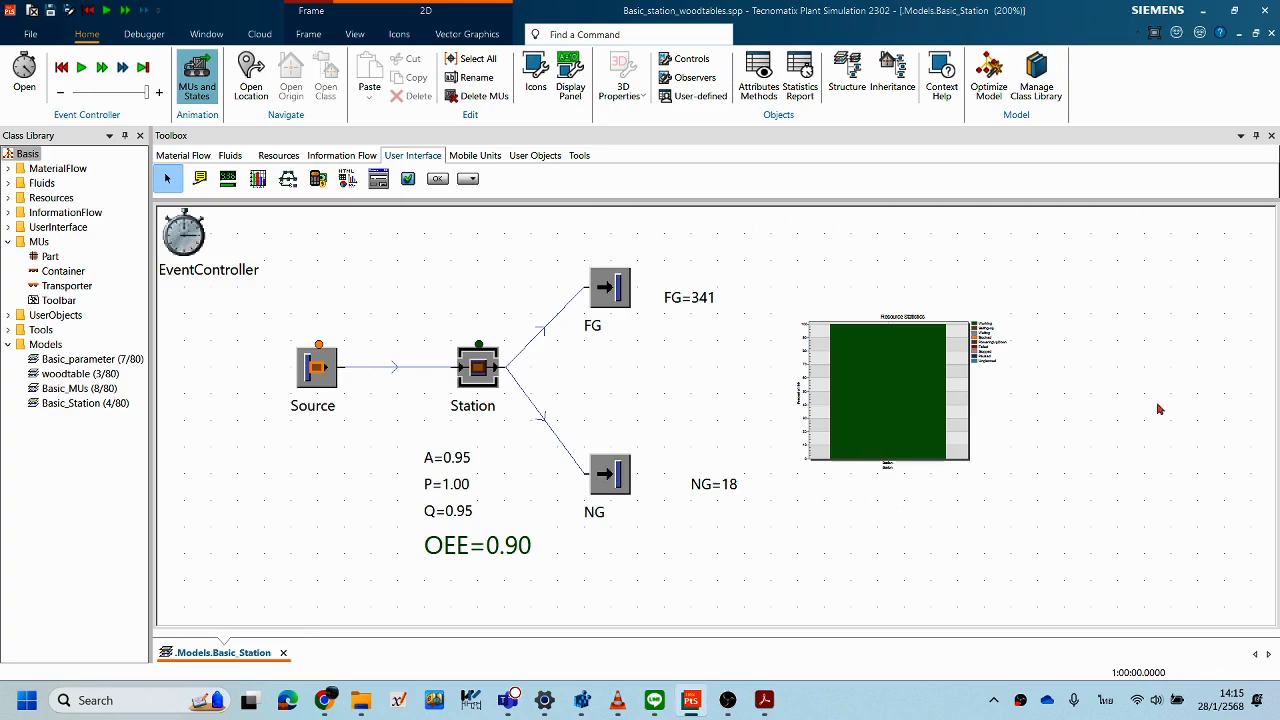
- Reset and run the simulation with the Station's failure active to check the in-frame chart, and reset the model
right_click(708, 383)
click(720, 361)
right_click(699, 397)
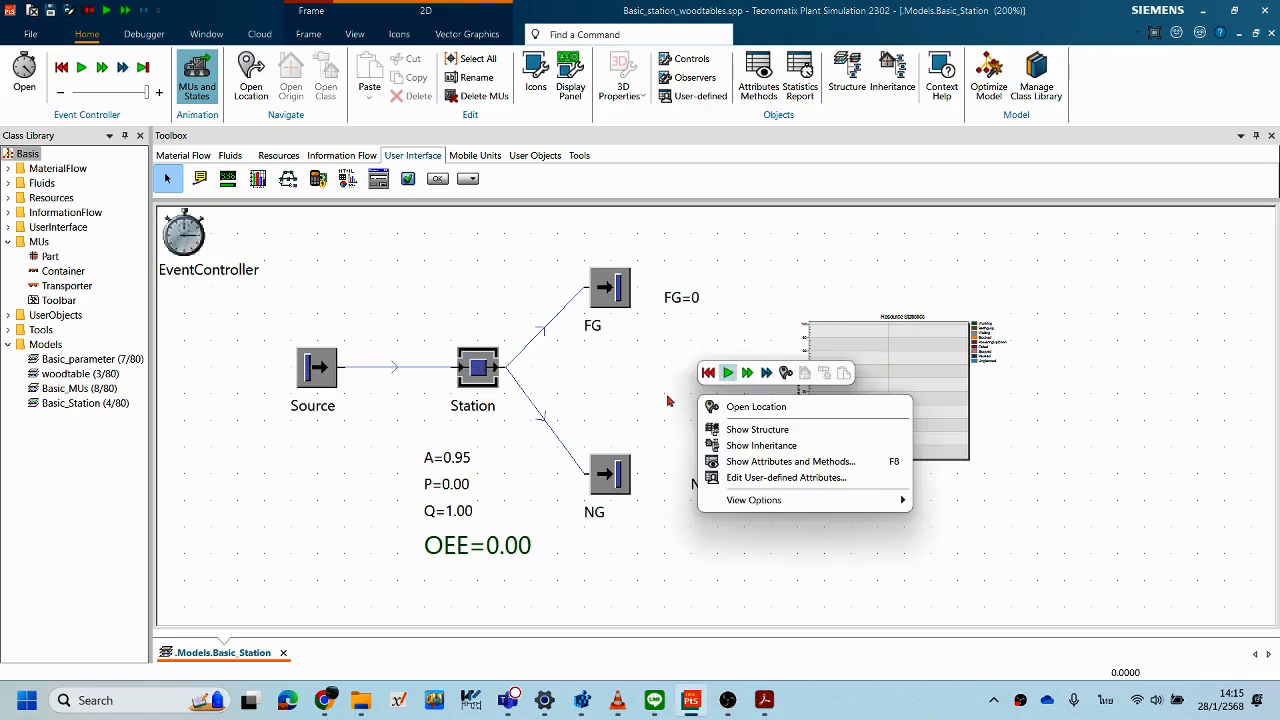
click(728, 372)
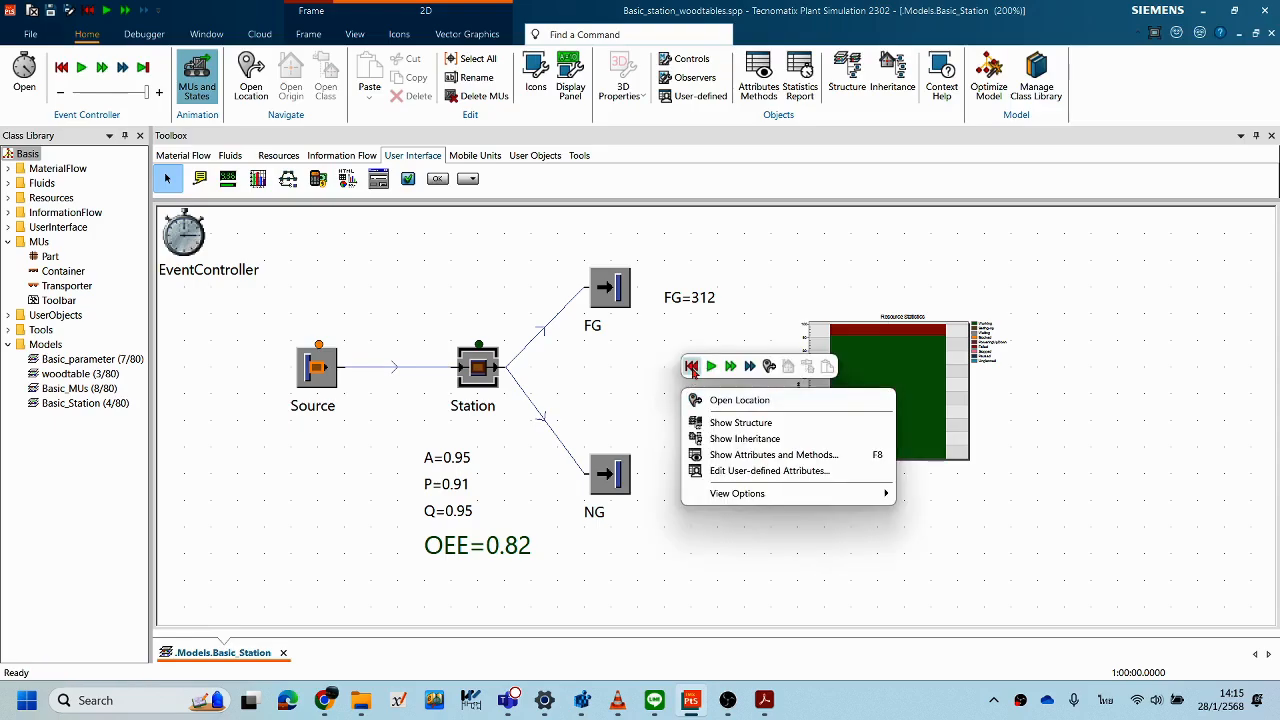
click(691, 366)
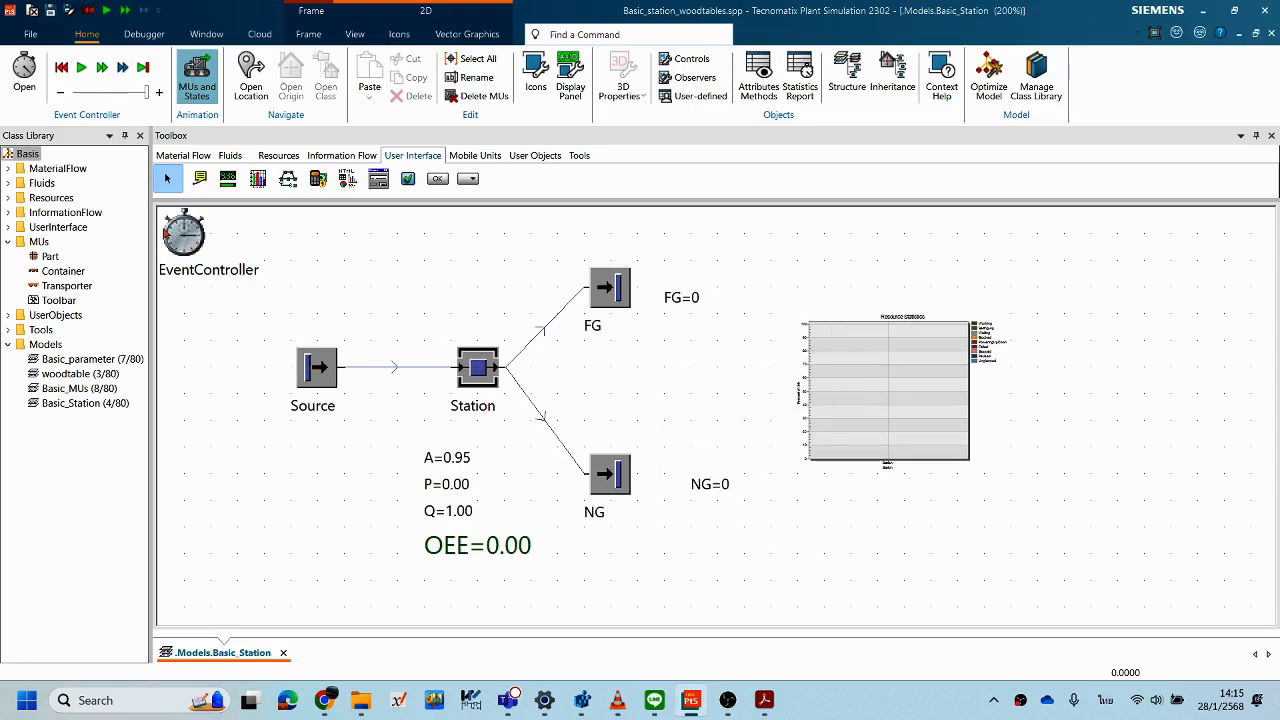
- Slow the EventController's simulation speed to 0.3 times real time, and briefly start and reset the simulation
double_click(167, 233)
drag(652, 366, 566, 369)
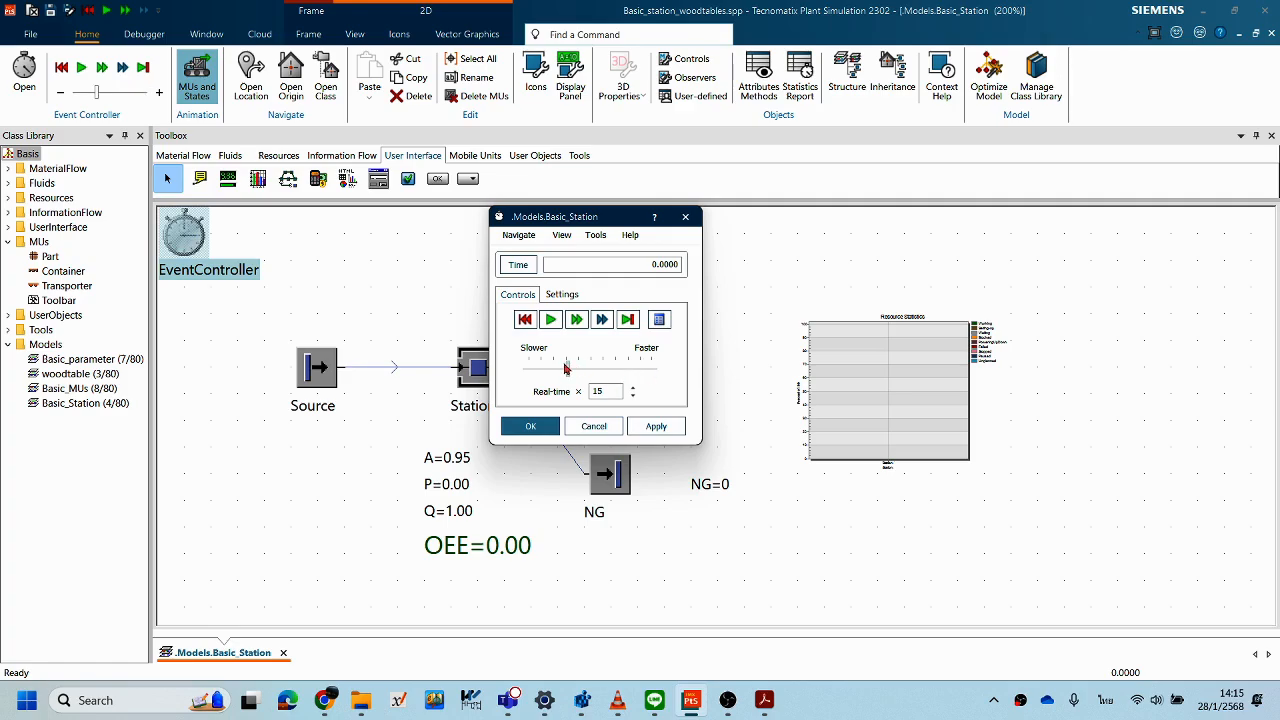
drag(582, 220, 1084, 371)
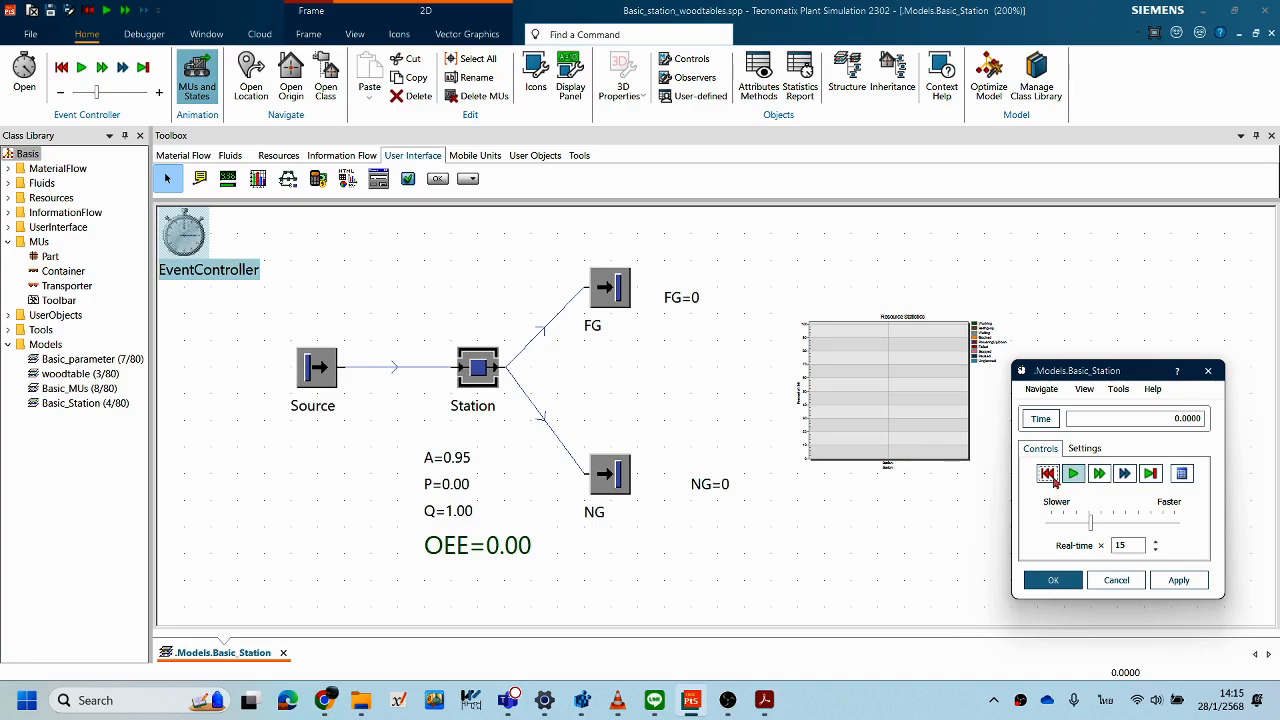
drag(1089, 520, 1053, 526)
click(1071, 474)
click(1047, 477)
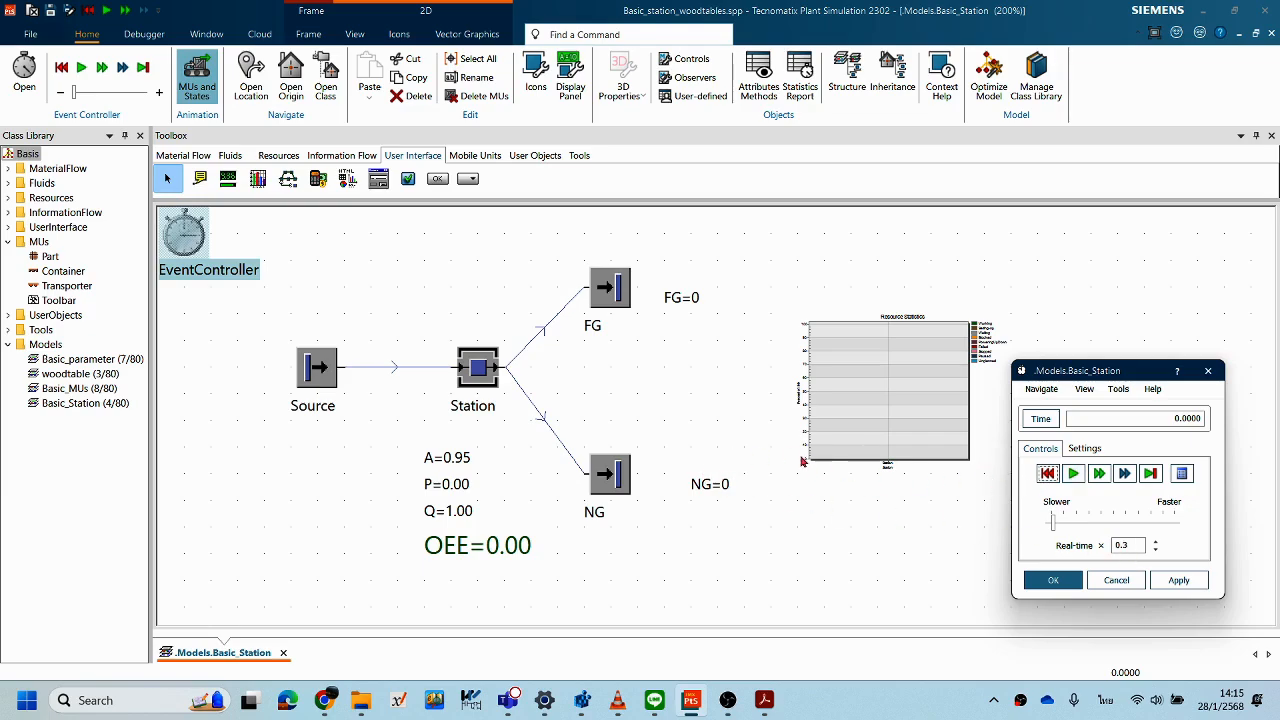
- Enlarge the in-frame chart by setting its width and height to 10 m each, and confirm the change
drag(1126, 366, 658, 354)
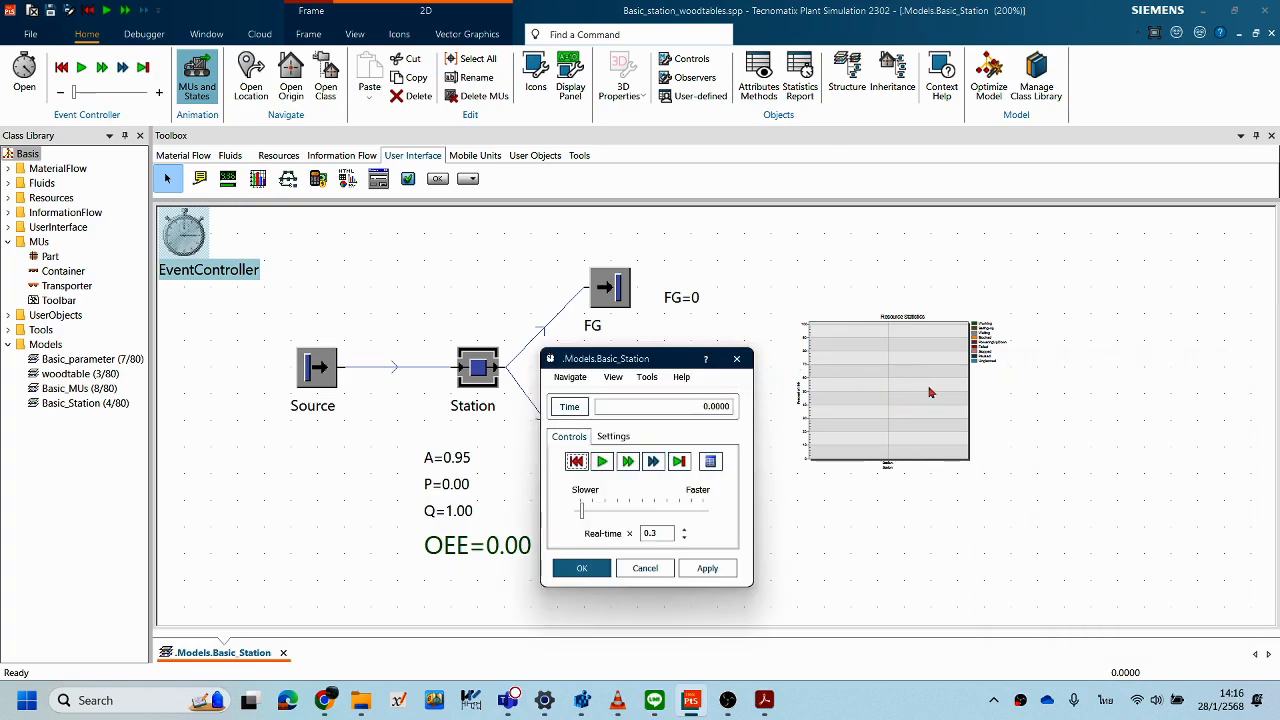
drag(641, 366, 247, 446)
double_click(847, 419)
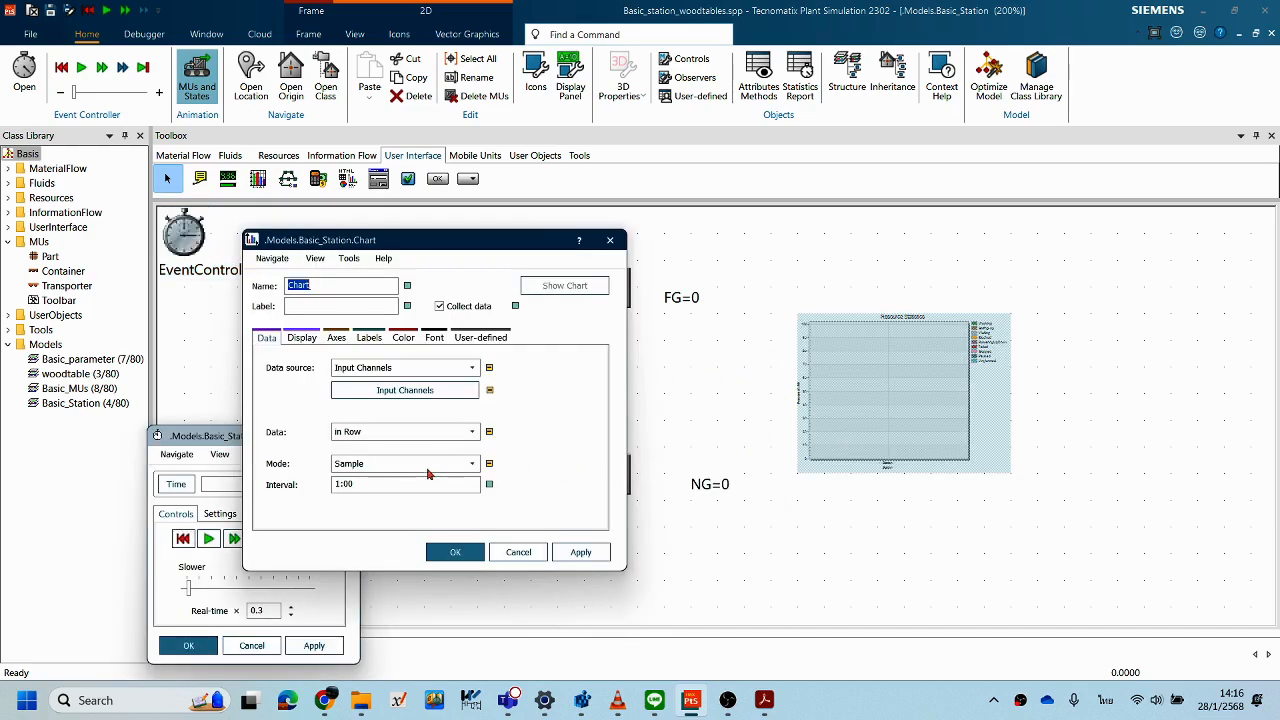
click(306, 338)
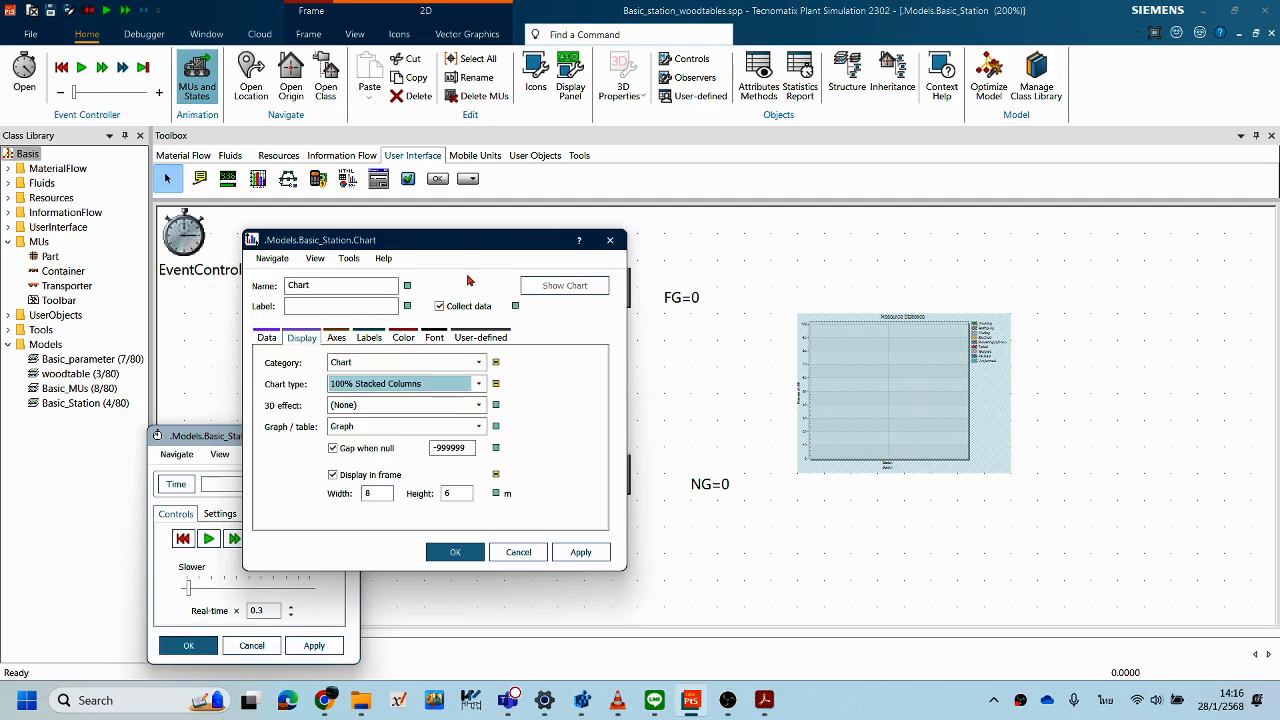
drag(455, 252, 704, 296)
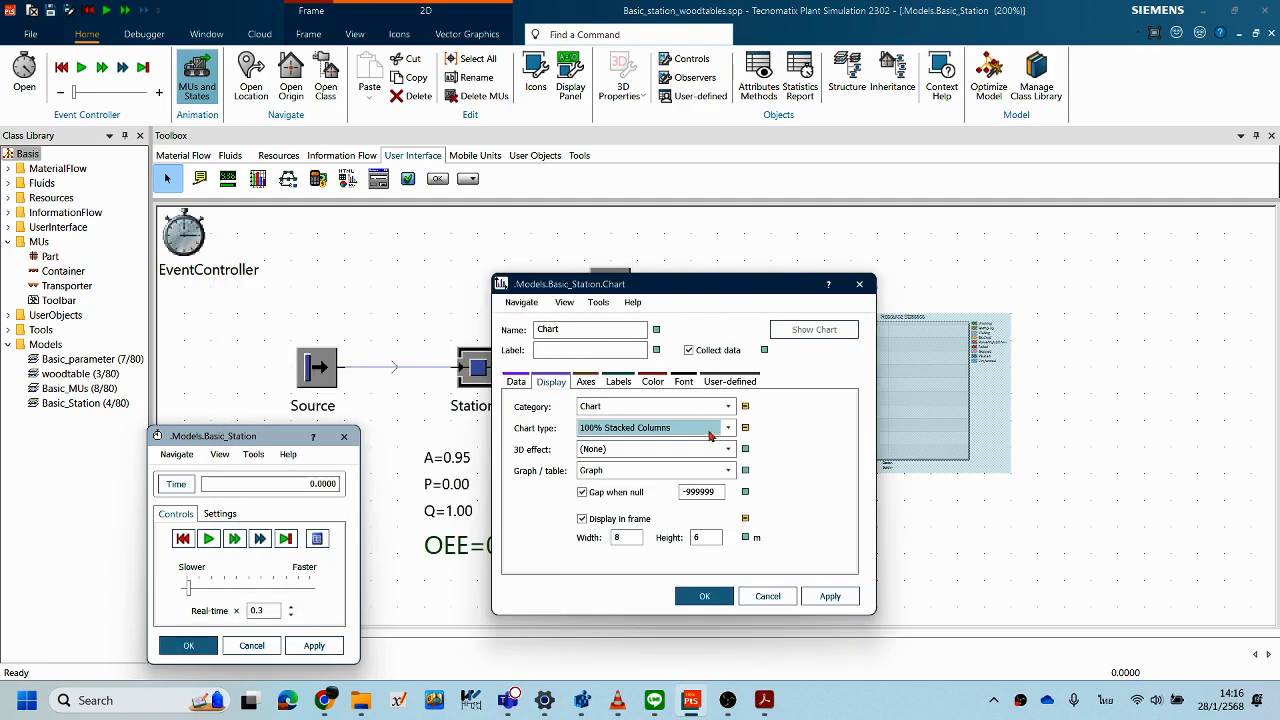
click(628, 538)
drag(543, 284, 412, 277)
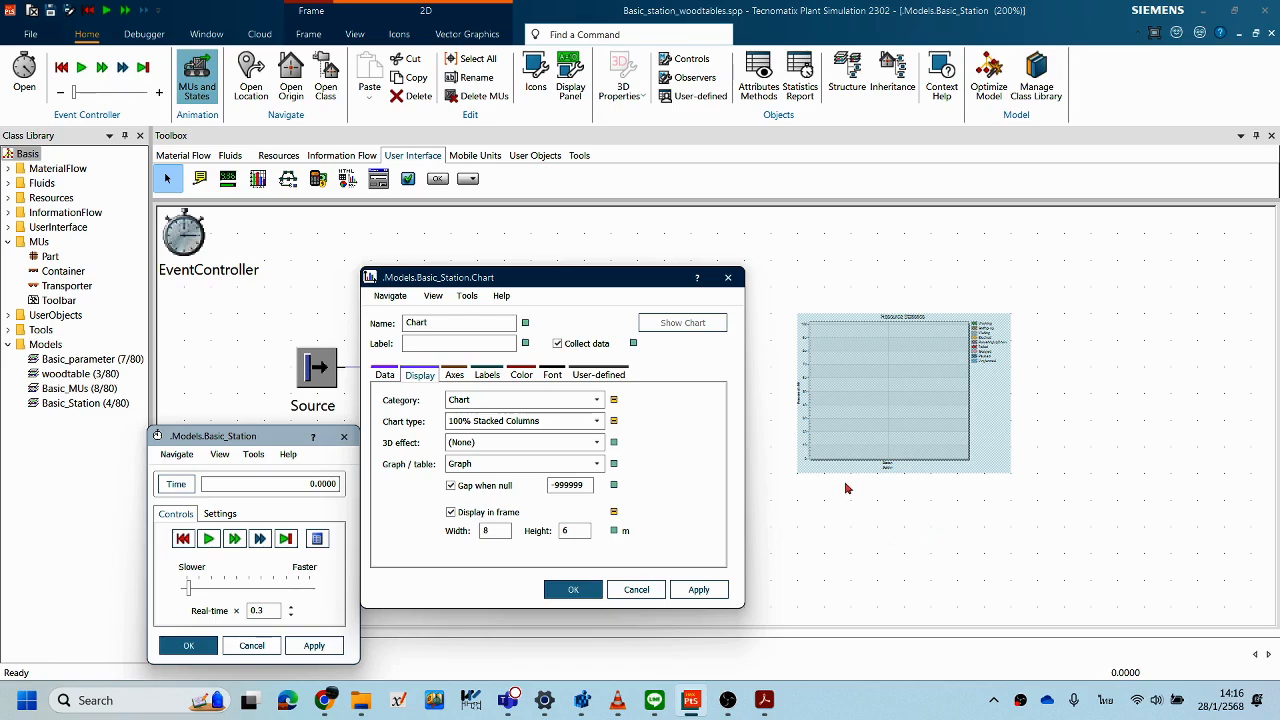
drag(641, 291, 572, 283)
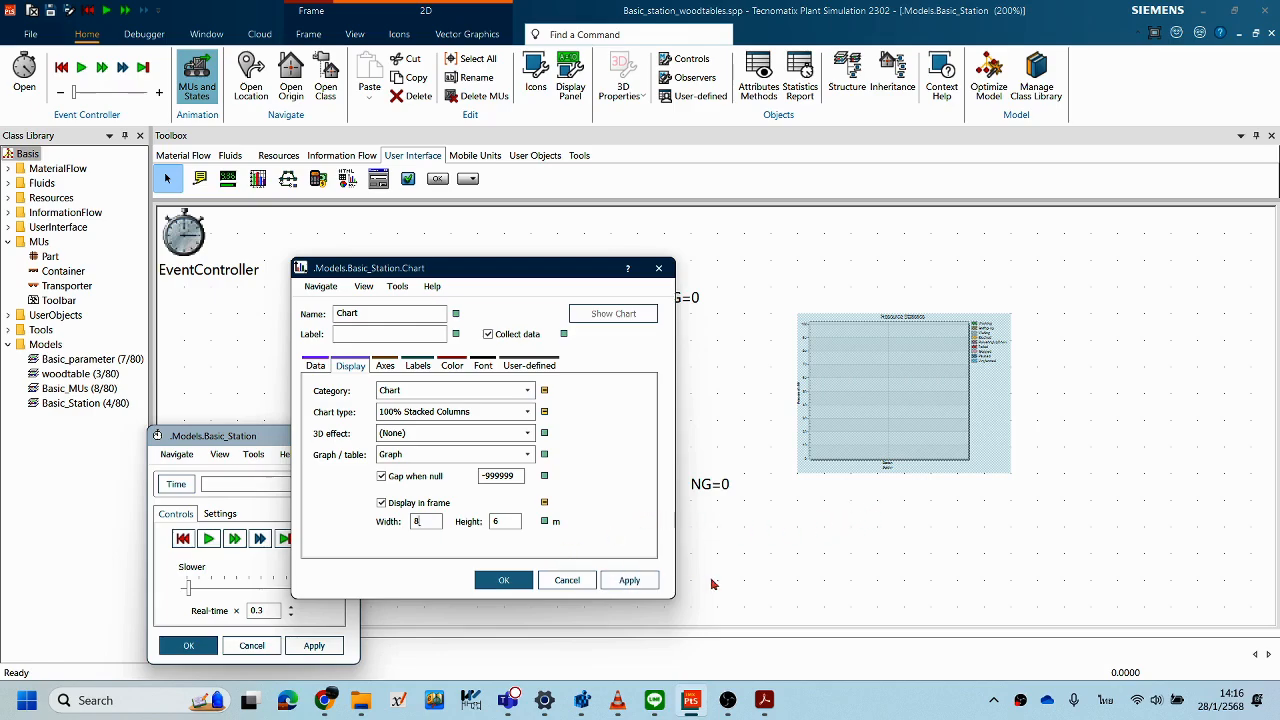
click(508, 521)
key(shift+Tab)
text(10)
key(Tab)
text(10)
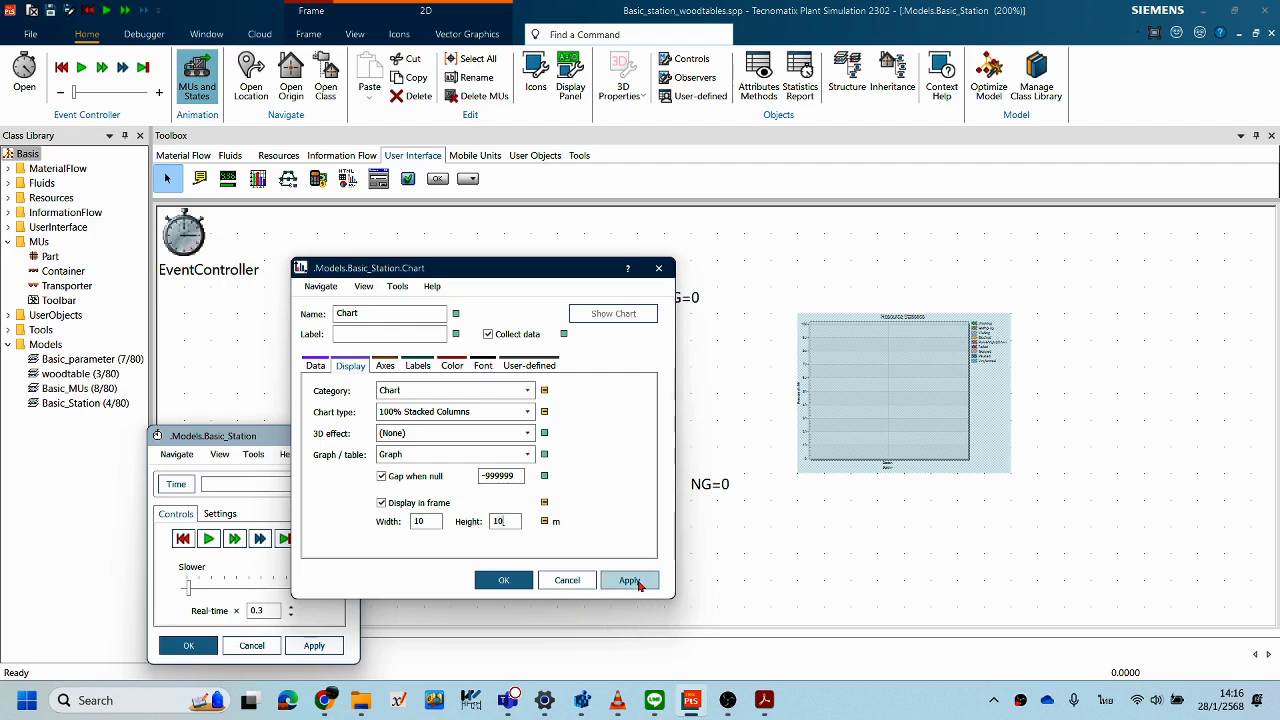
click(636, 582)
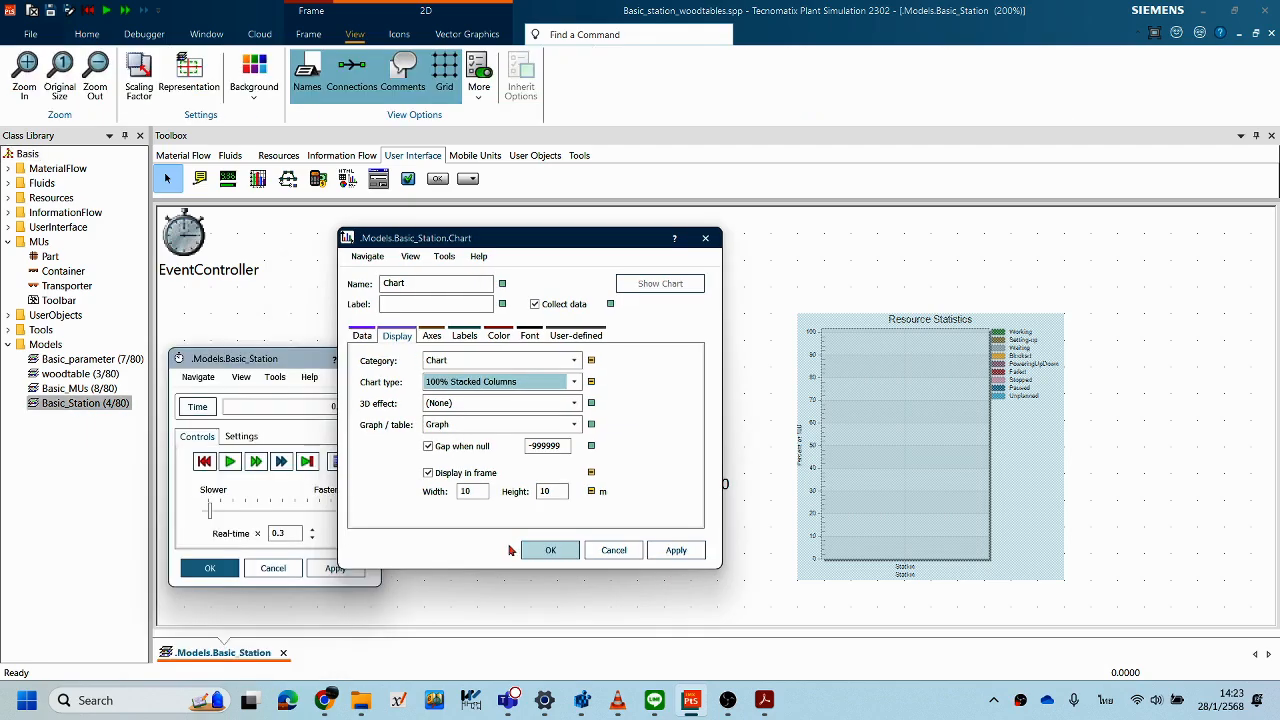
click(545, 552)
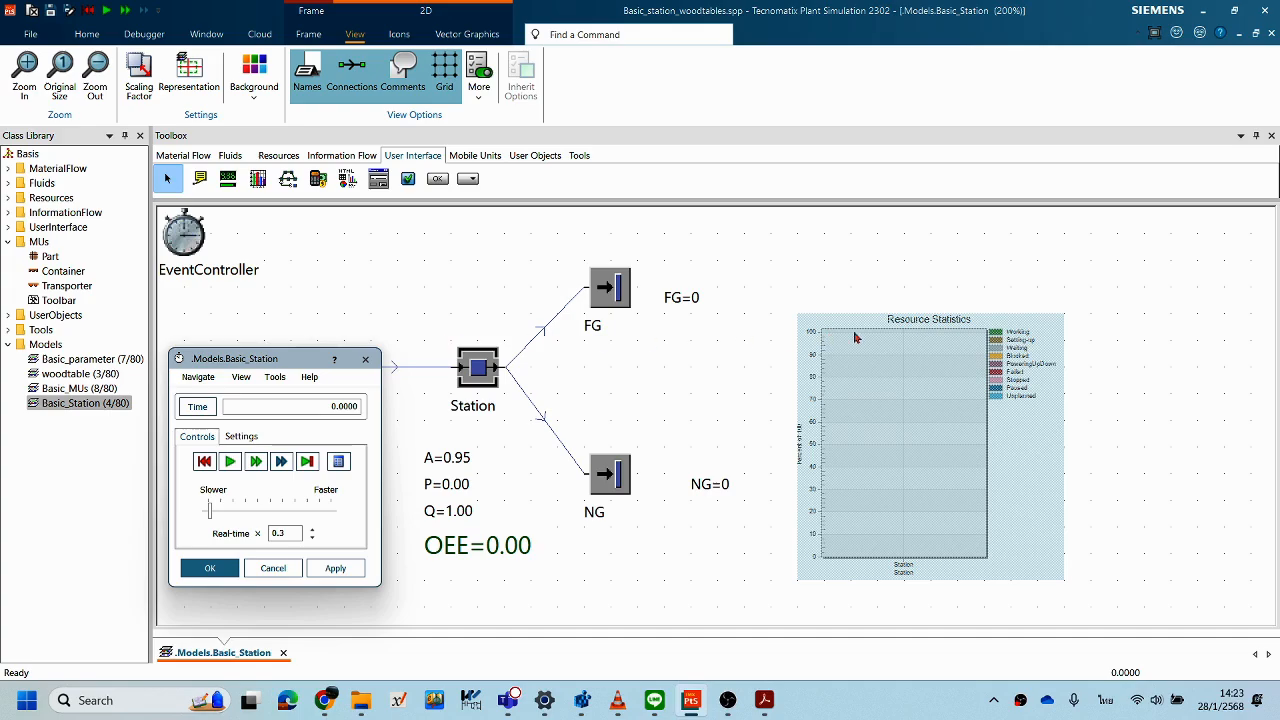
- Move the resource statistics chart up to the frame's upper edge and insert a second Chart object below it
drag(947, 357, 918, 250)
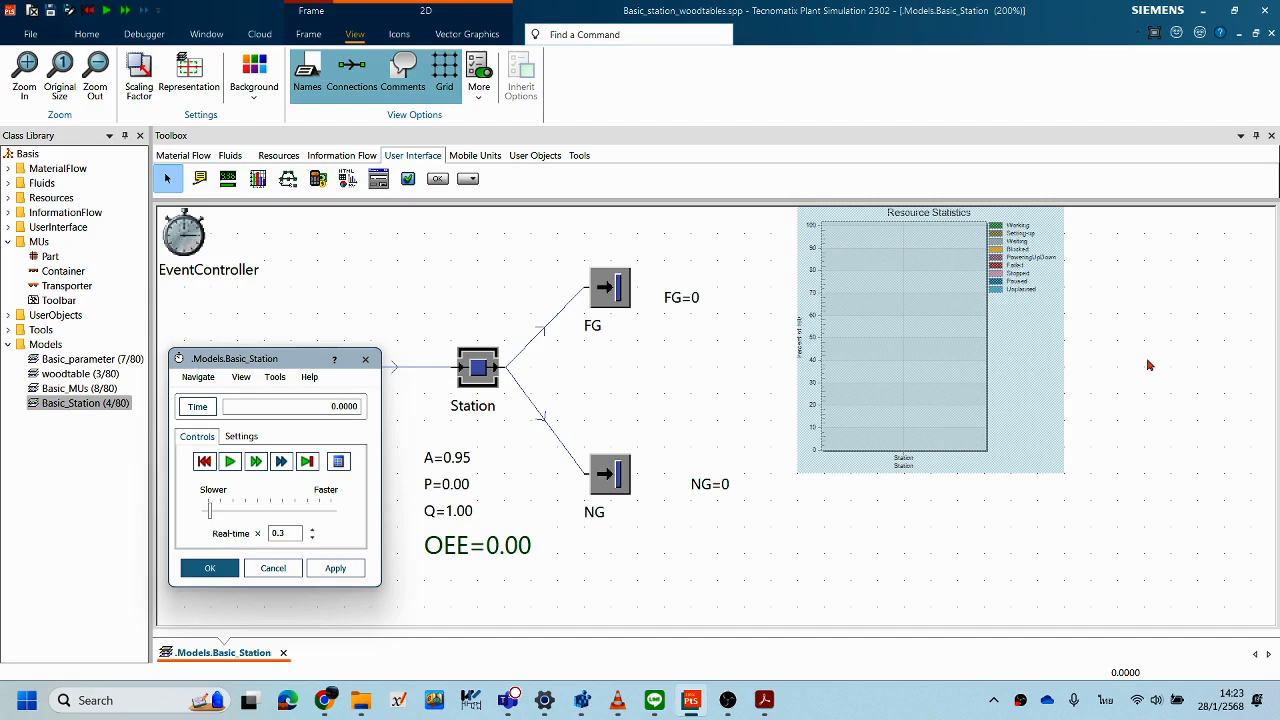
click(1122, 382)
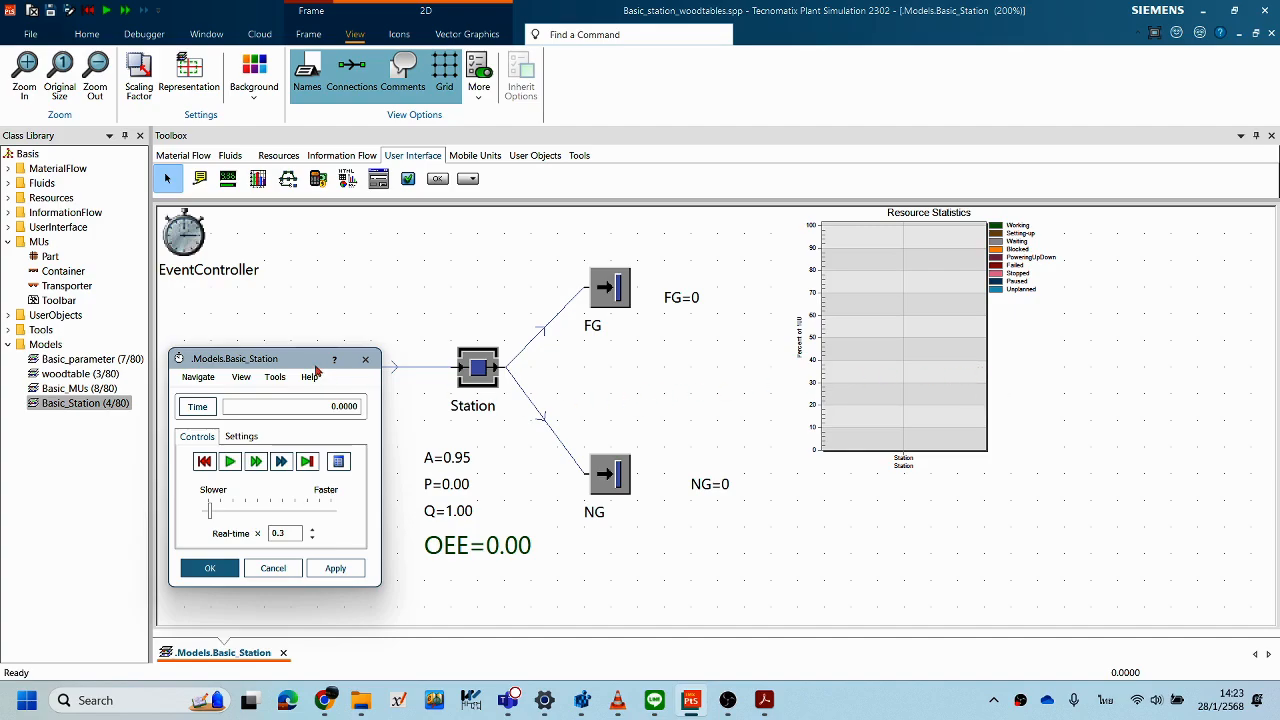
drag(285, 362, 988, 77)
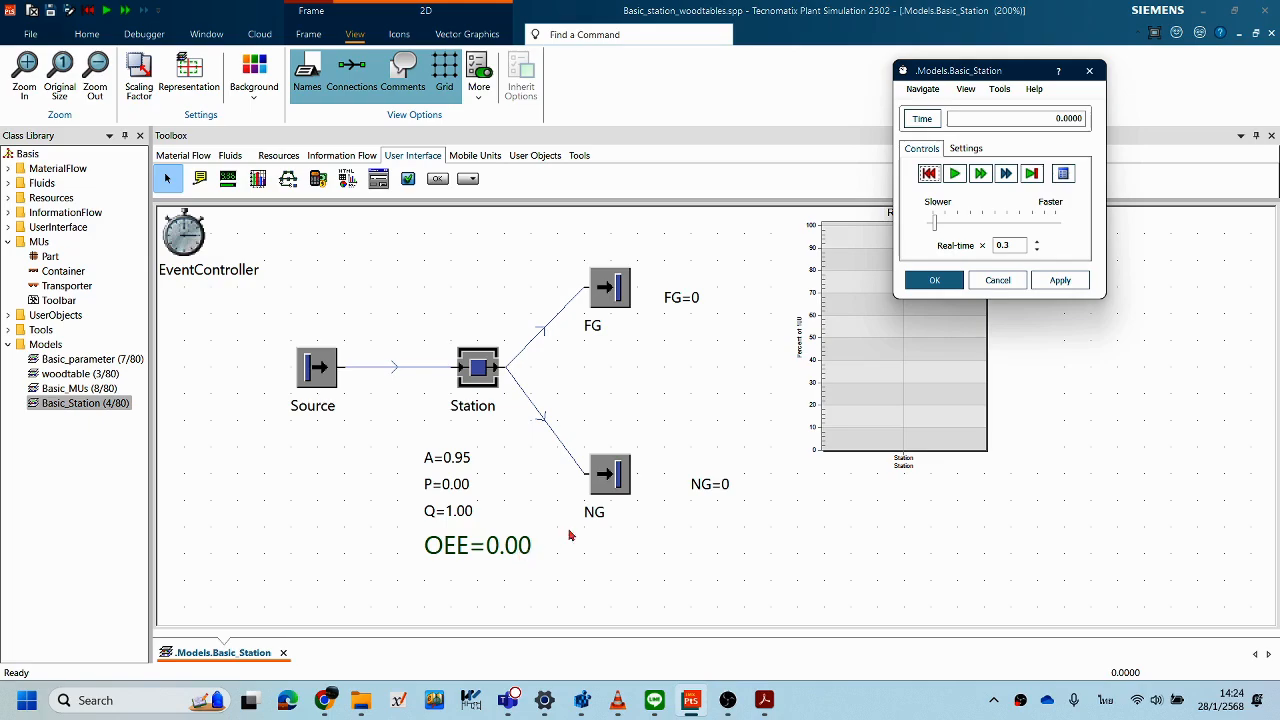
drag(1, 387, 158, 422)
click(264, 181)
click(259, 181)
click(855, 544)
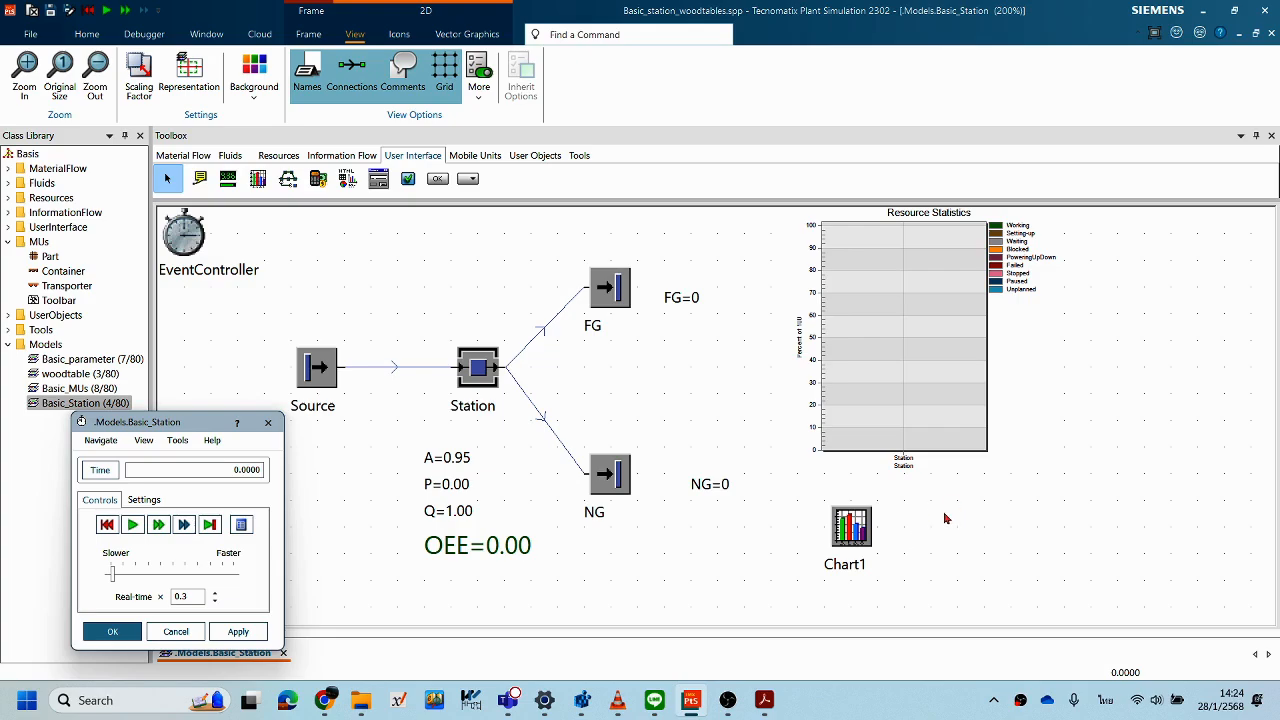
- Open the second chart's settings and review its Data and Display options, keeping the dialog clear of the model
click(882, 383)
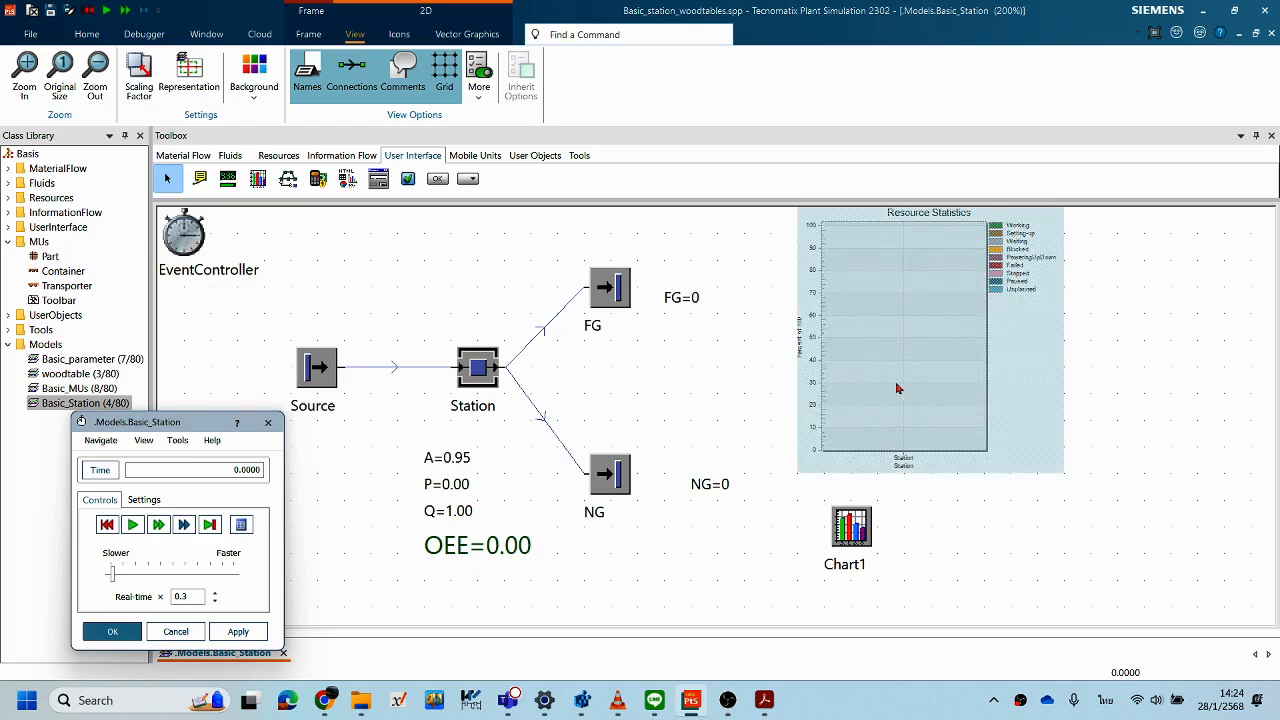
double_click(850, 540)
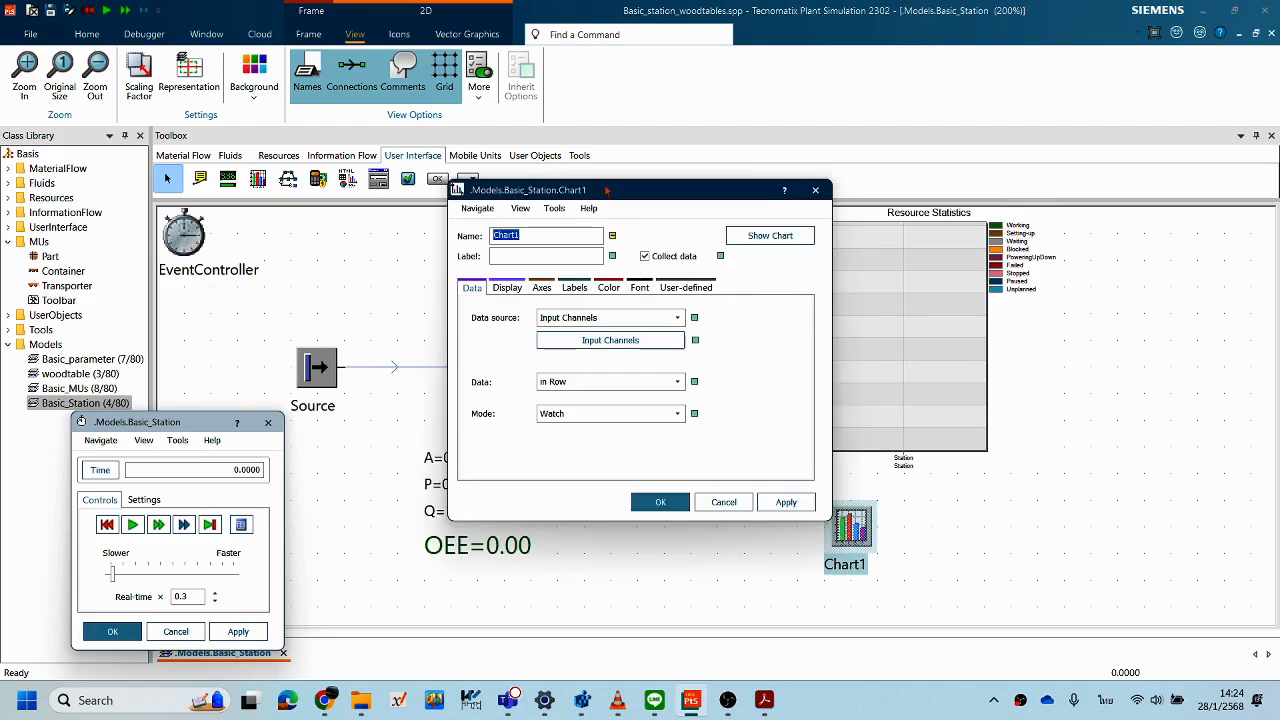
drag(651, 193, 728, 299)
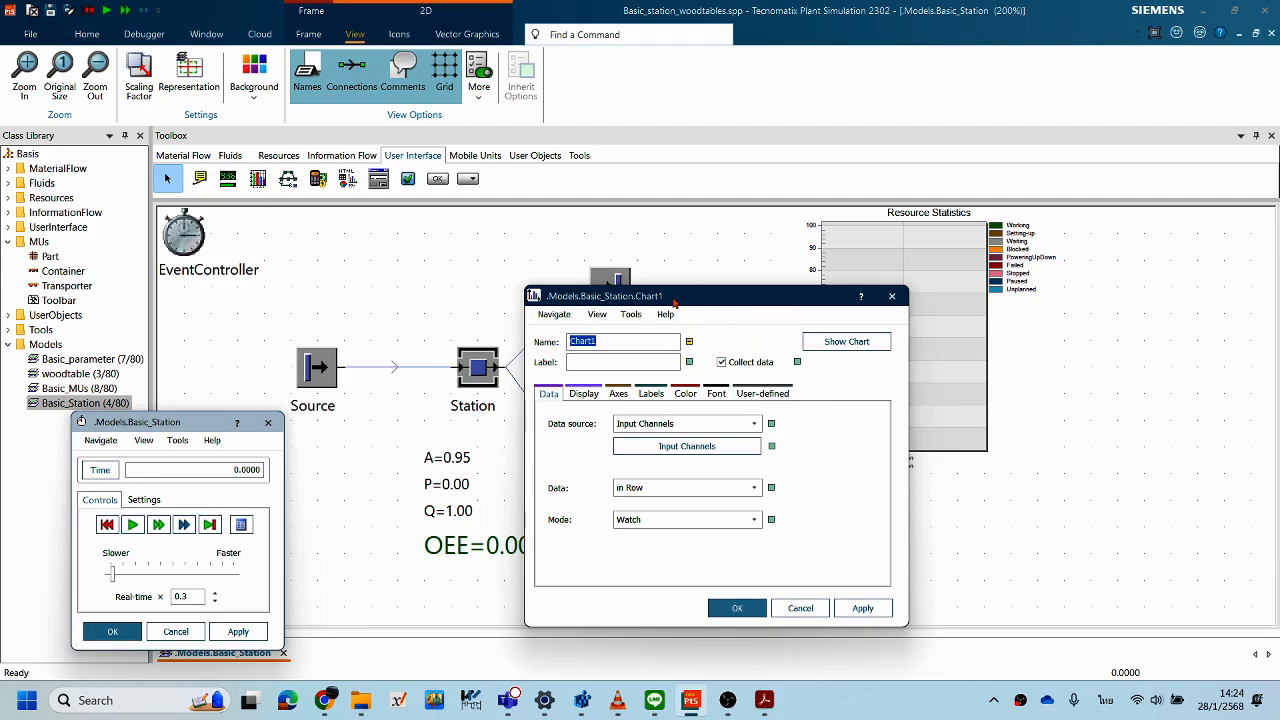
drag(714, 302, 1034, 306)
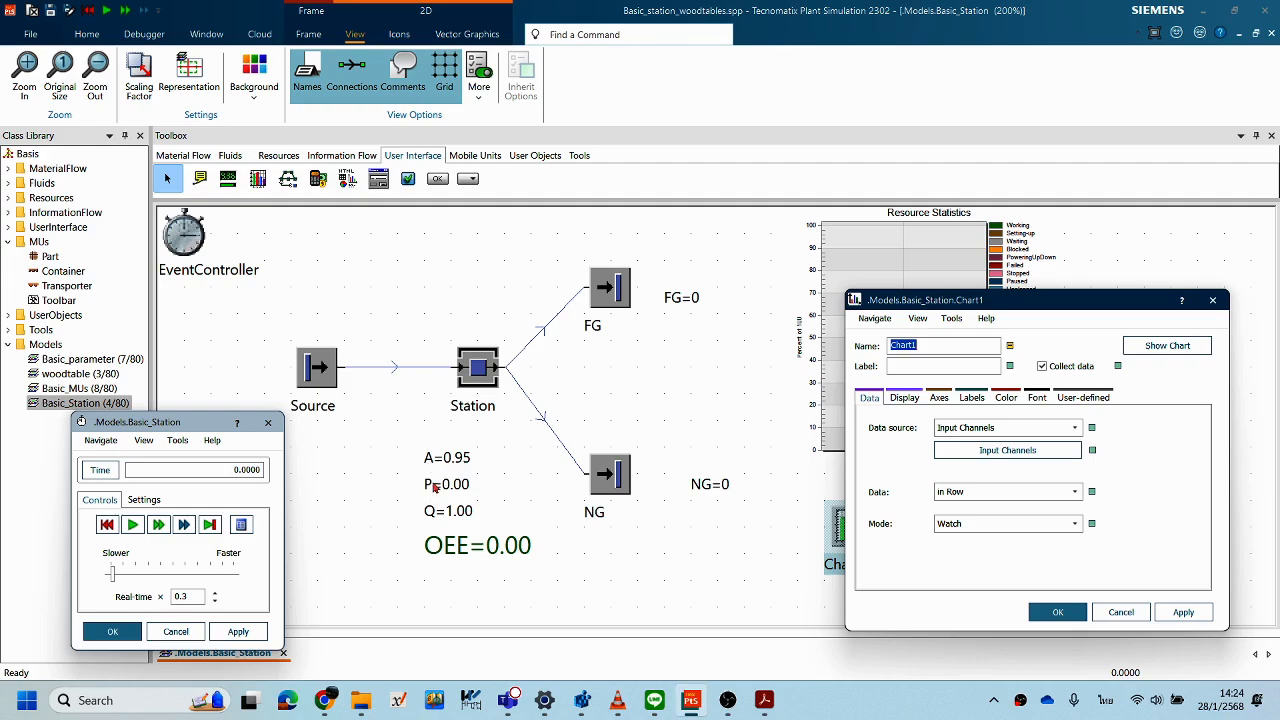
drag(906, 303, 385, 284)
drag(530, 288, 976, 350)
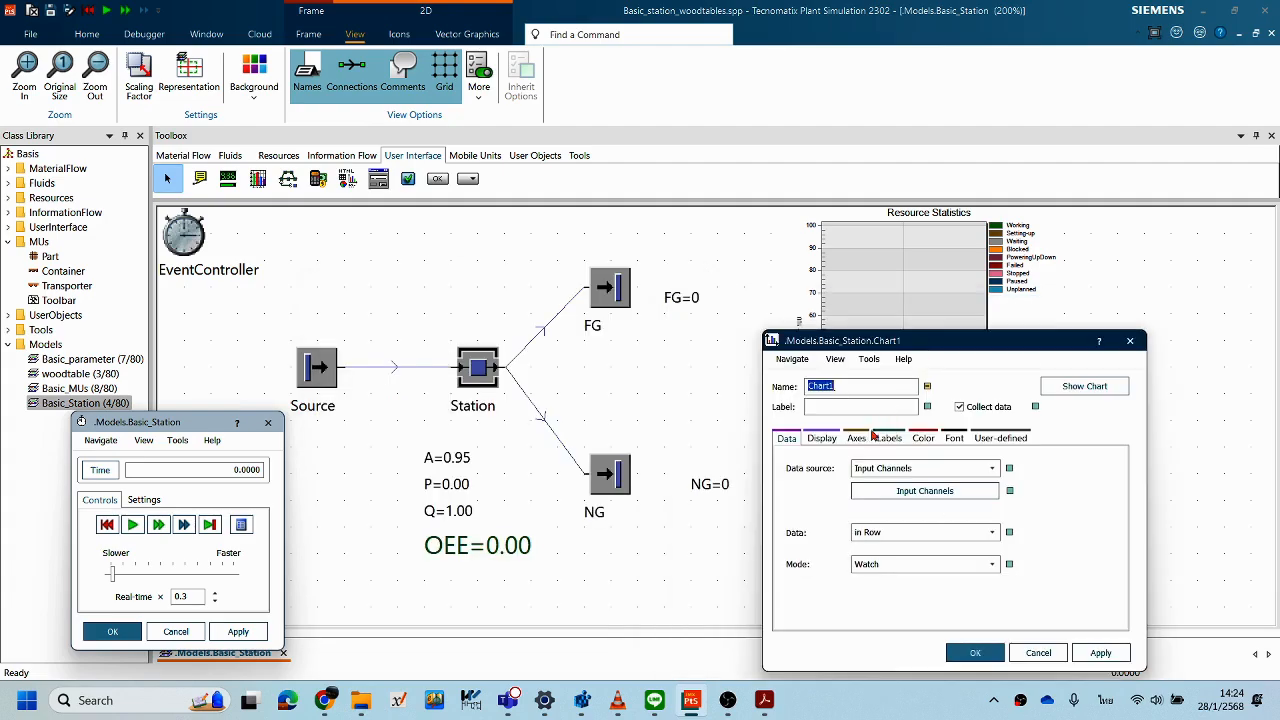
click(822, 438)
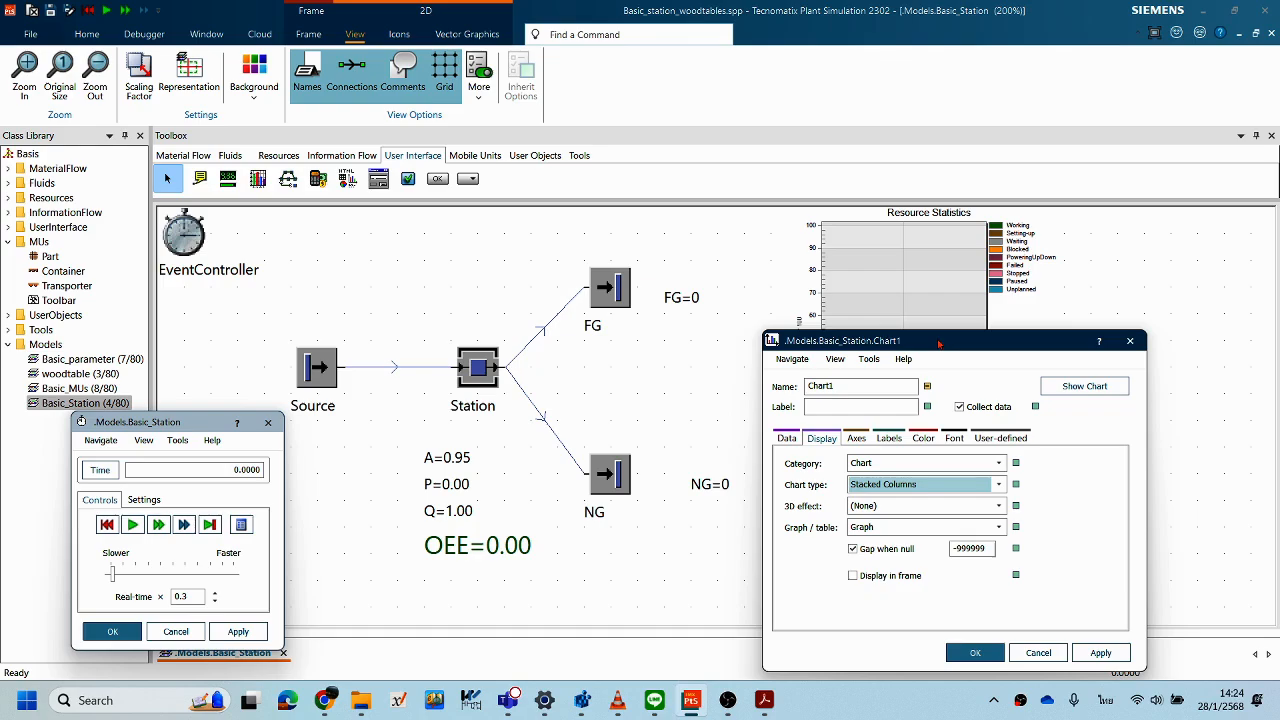
drag(938, 343, 1157, 379)
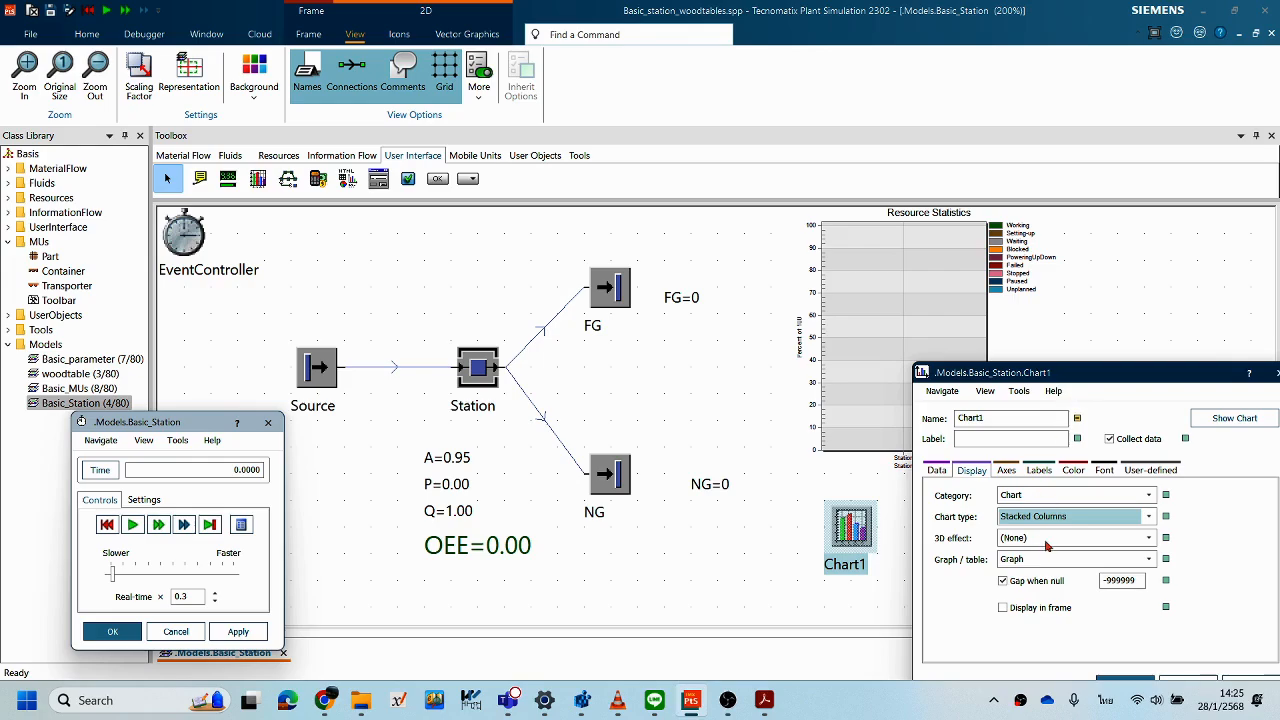
click(936, 470)
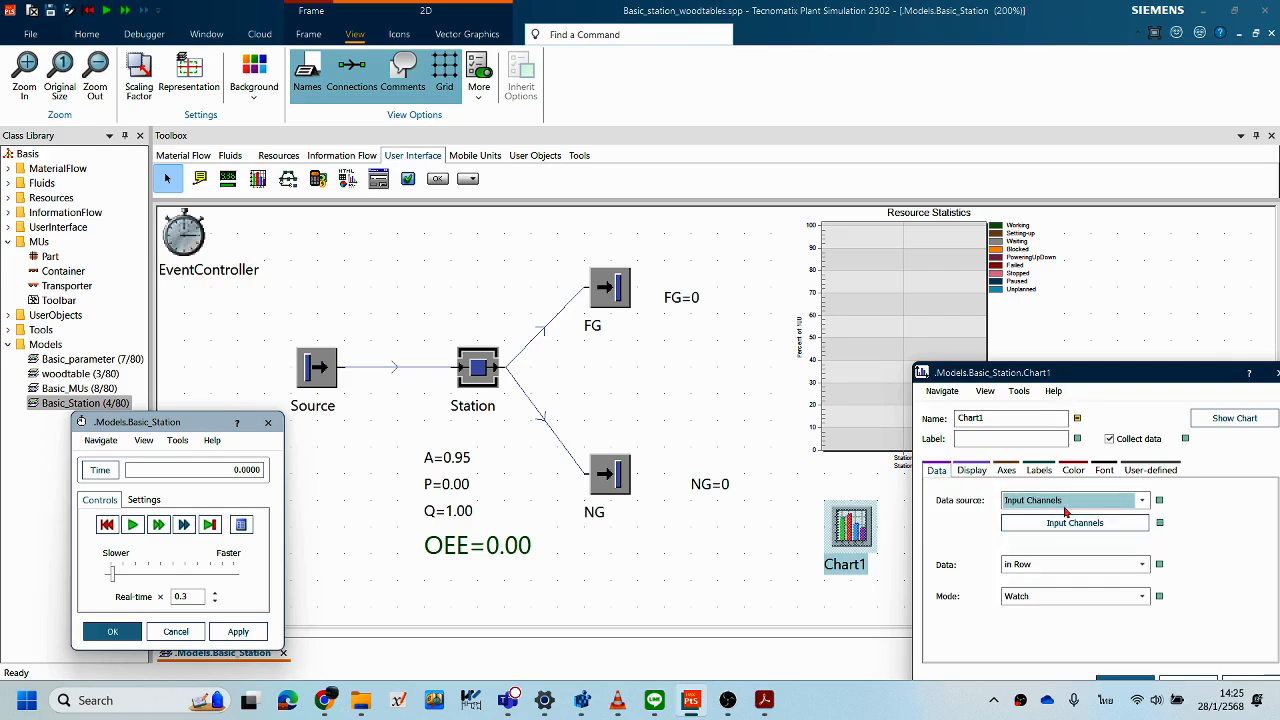
drag(1030, 376, 1078, 374)
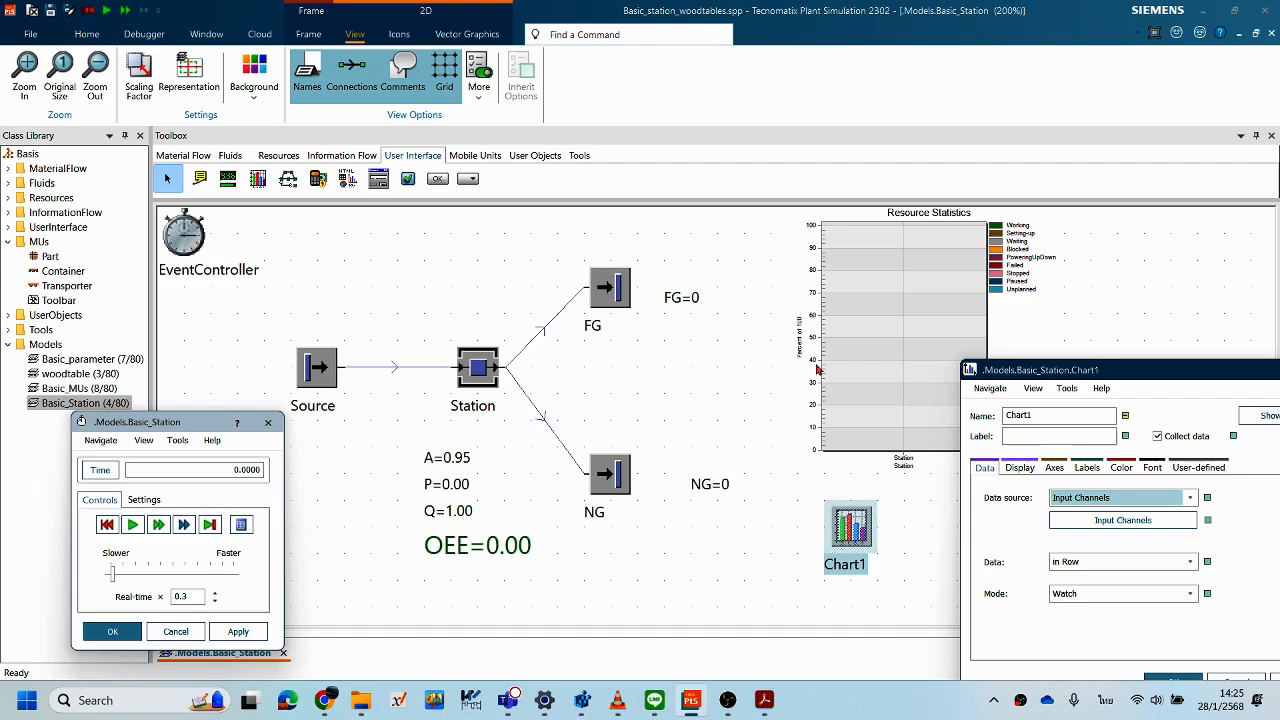
drag(1022, 370, 851, 552)
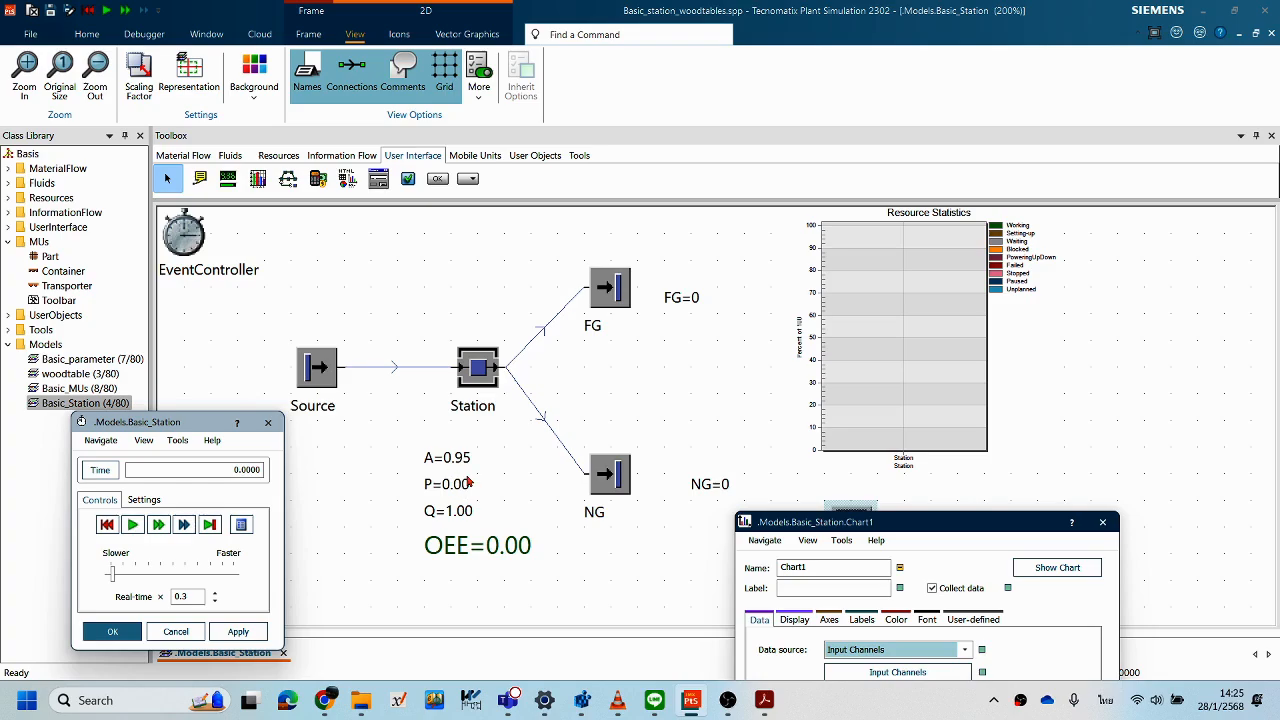
drag(812, 524, 540, 543)
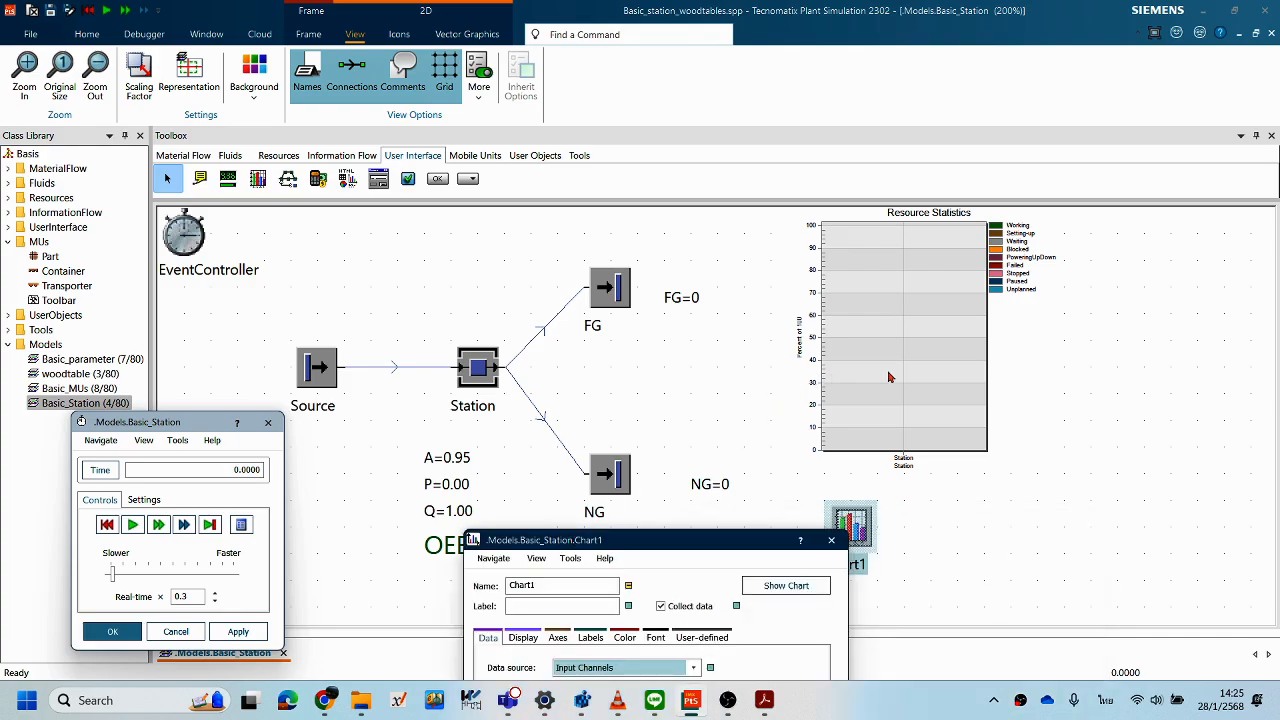
- Check the Station's Failures settings to see whether its failure is active, and close the Station's dialog
right_click(635, 371)
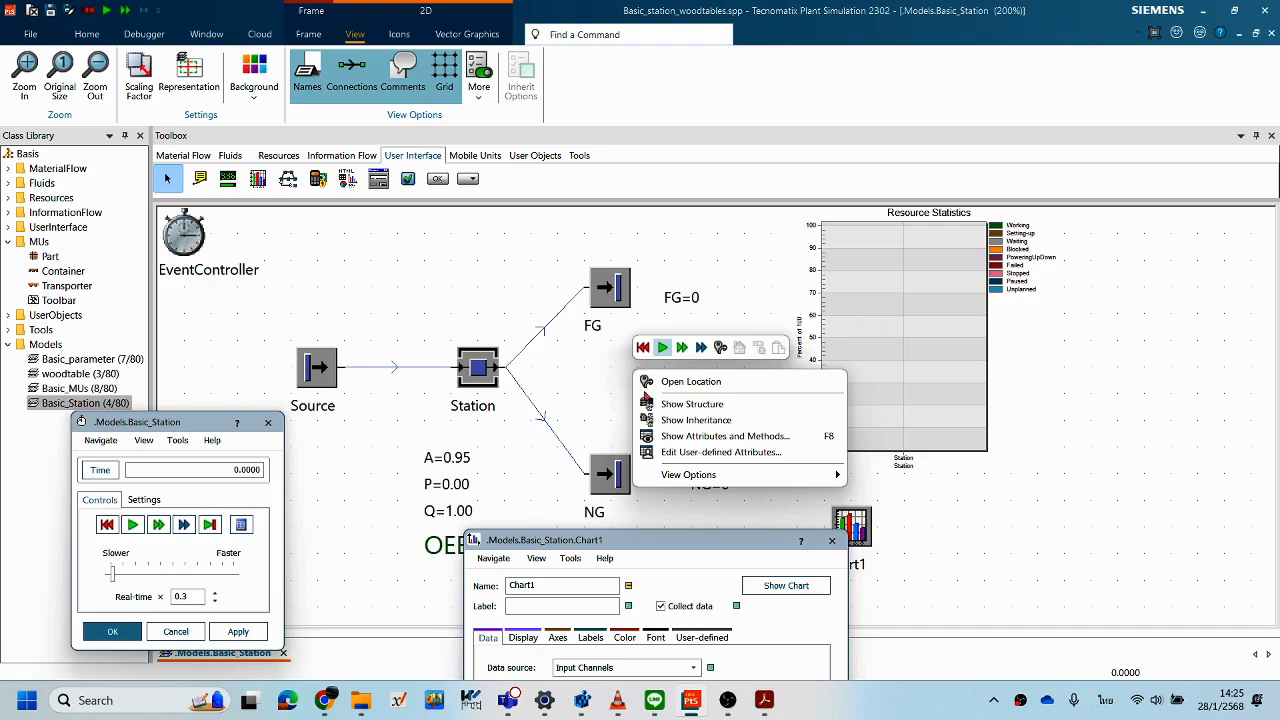
right_click(614, 376)
click(668, 376)
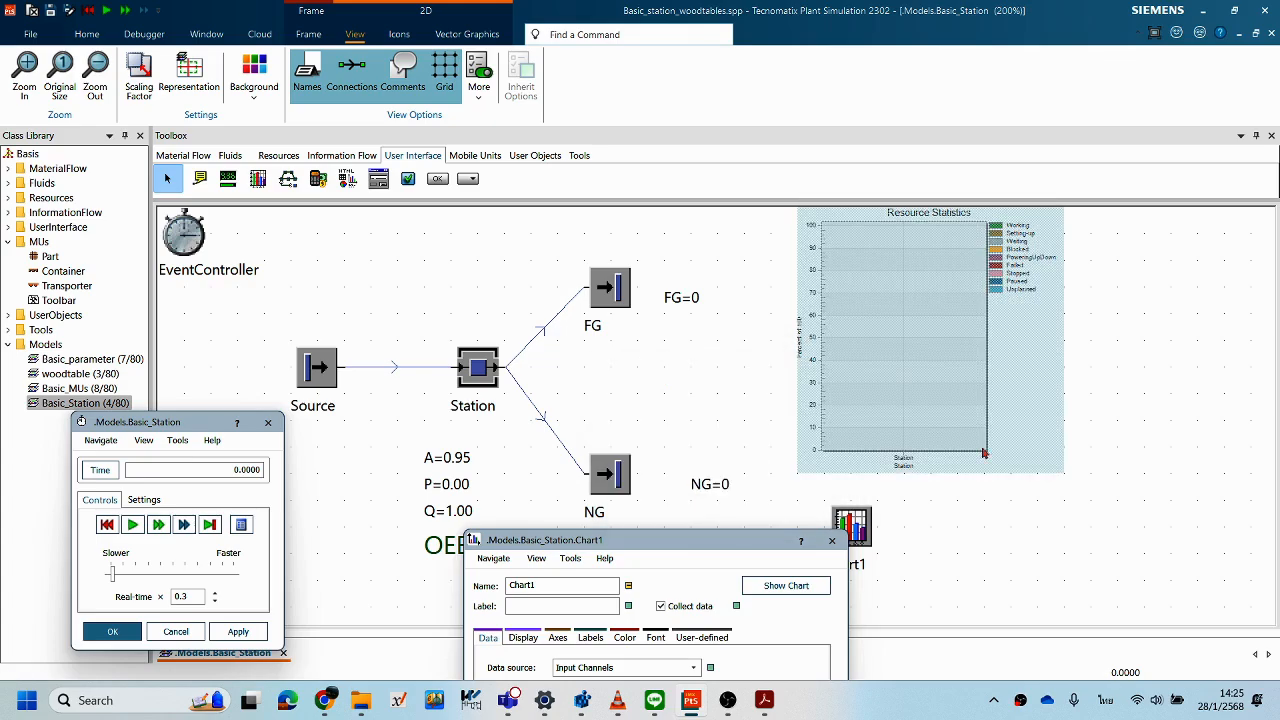
double_click(490, 388)
click(555, 379)
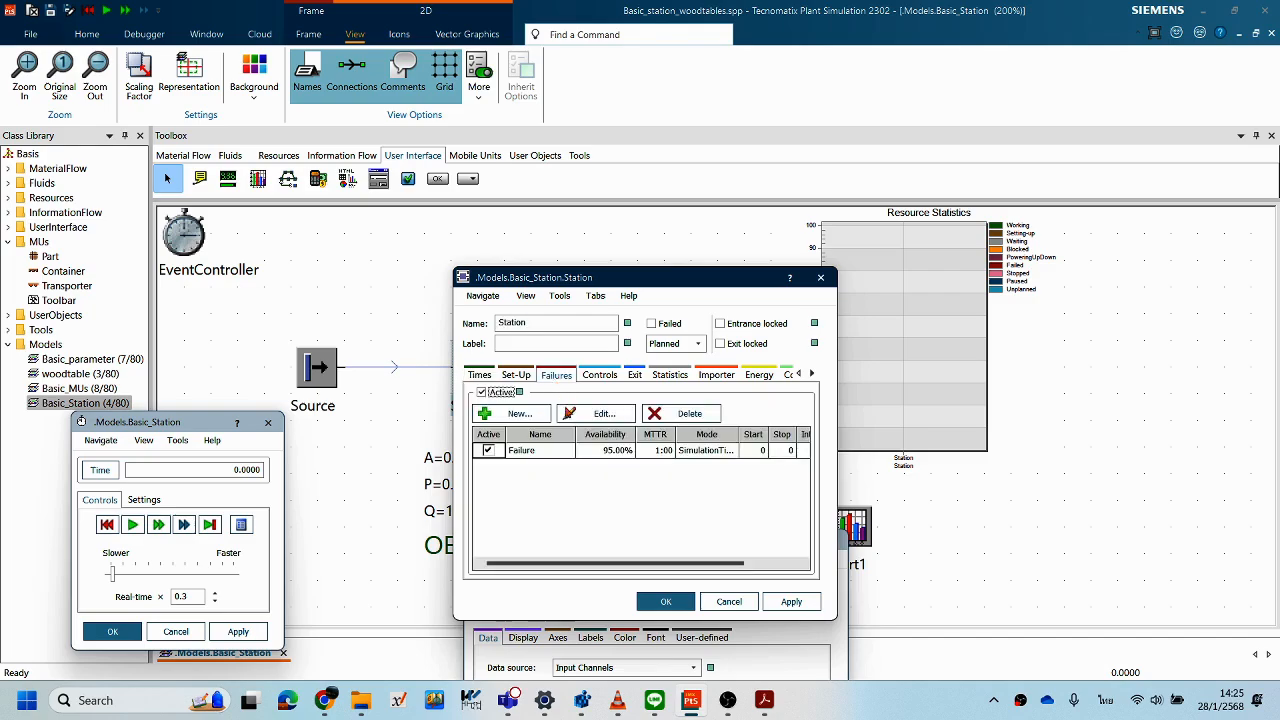
click(668, 602)
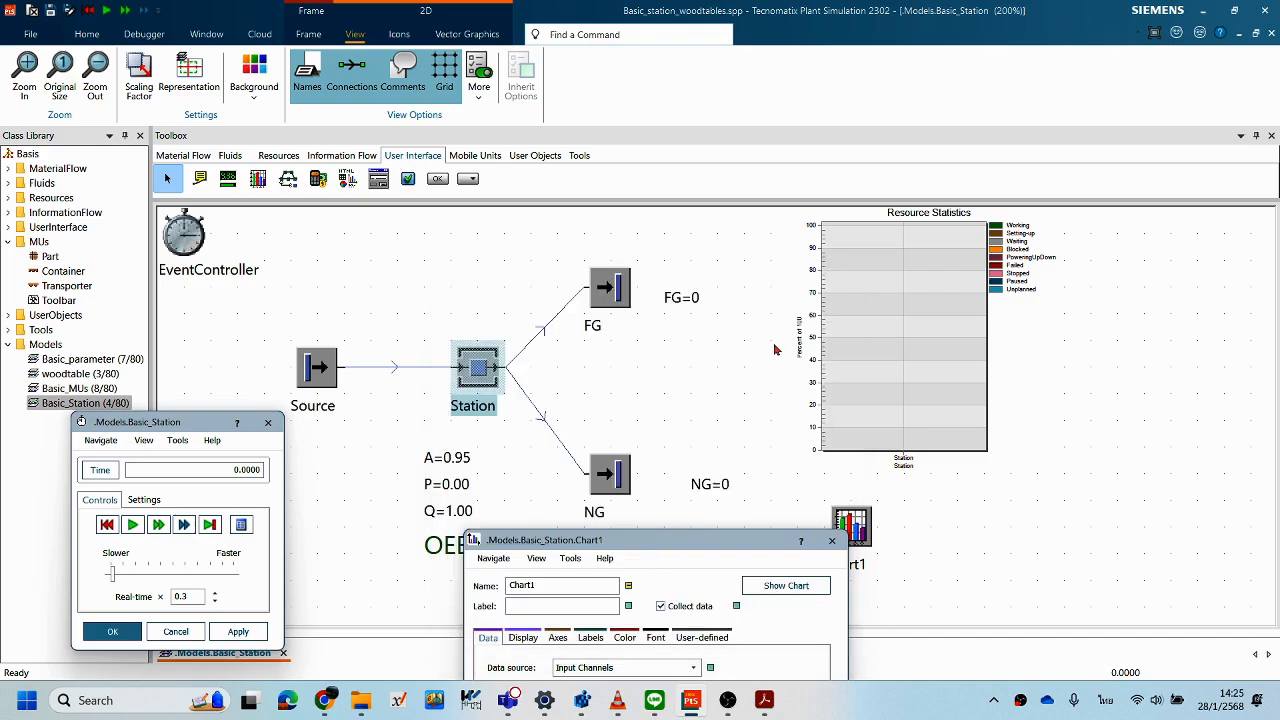
- Raise the simulation speed to 10000 times real time and run the simulation to its end
right_click(760, 344)
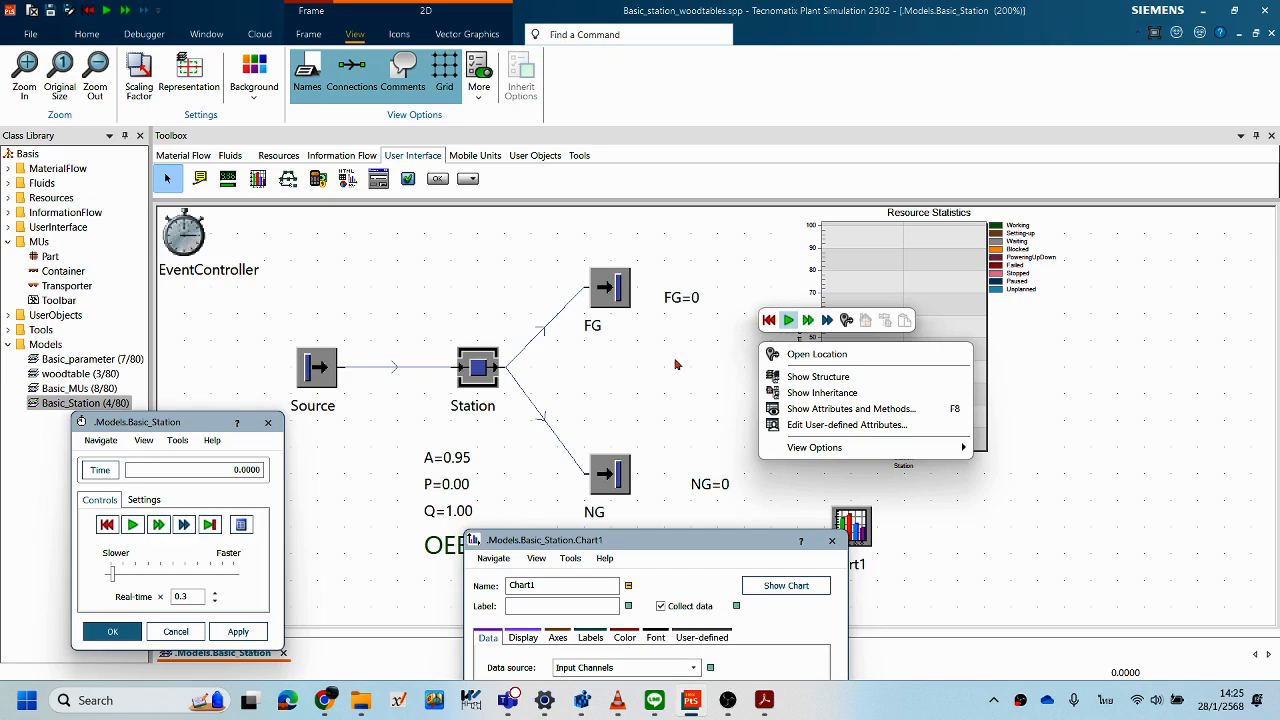
drag(116, 580, 246, 579)
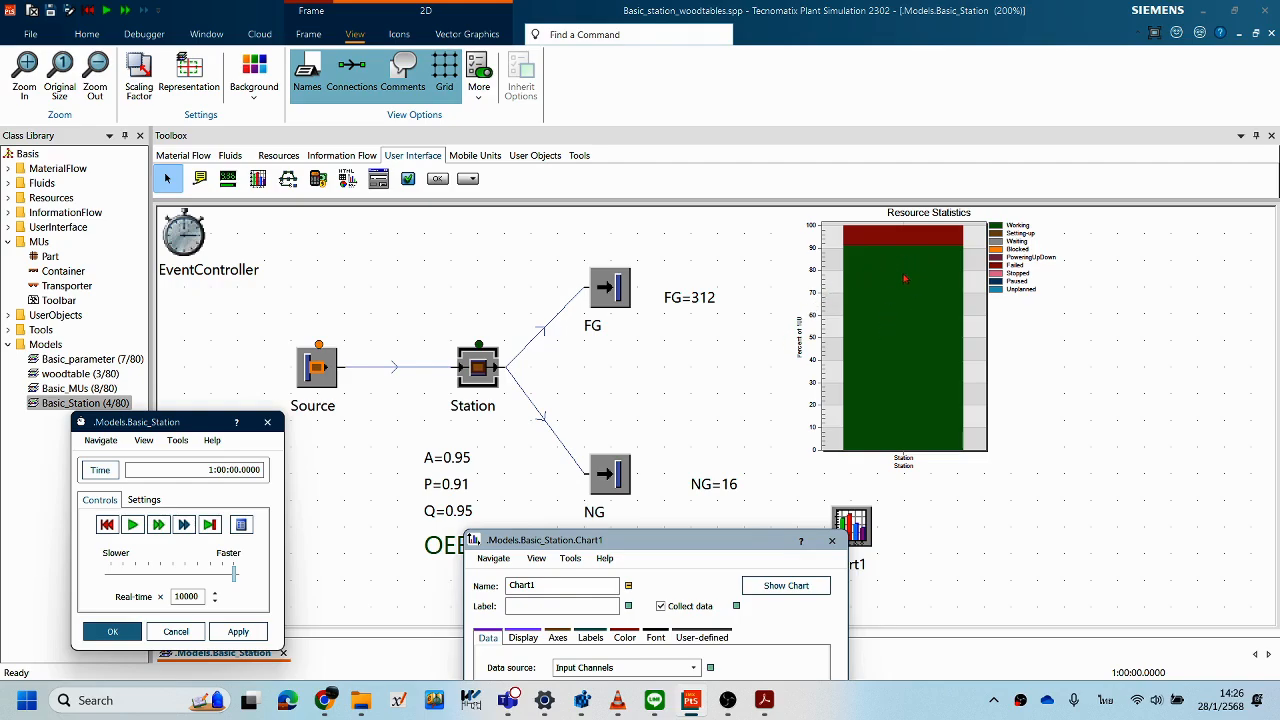
- Examine the Input Channels table behind the resource statistics chart, and close the table and both chart dialogs
double_click(890, 350)
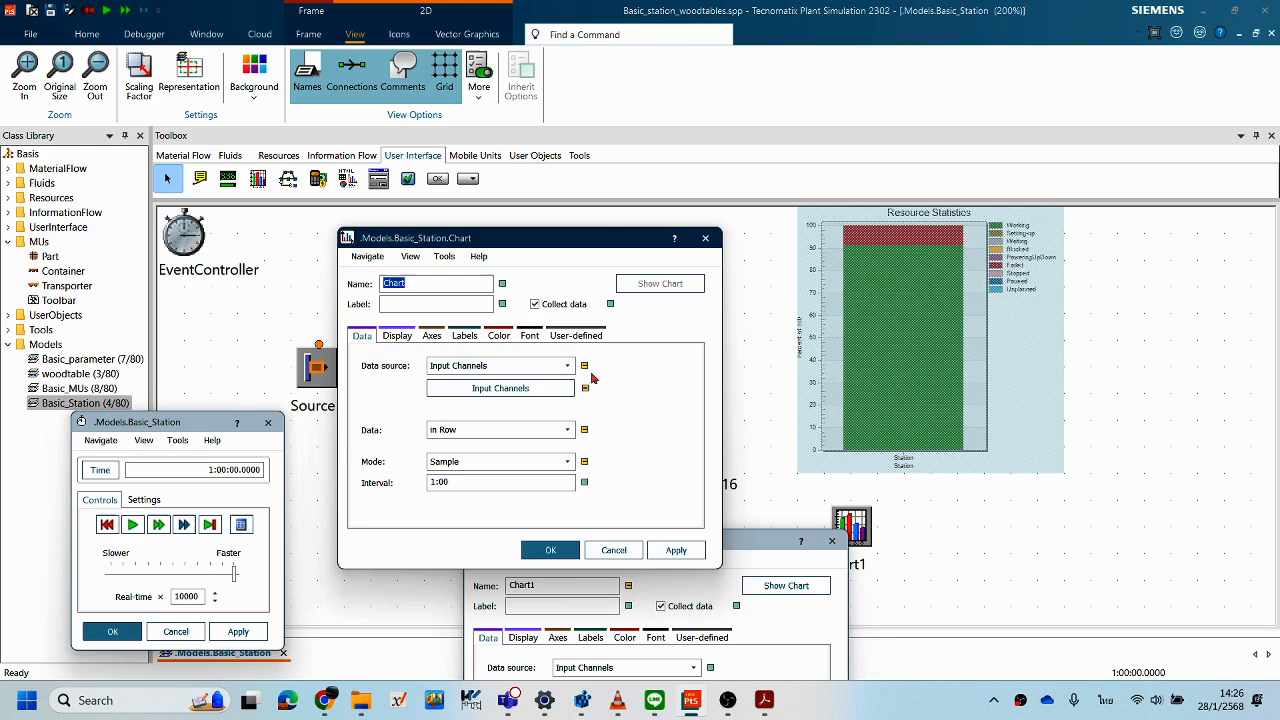
drag(571, 245, 980, 403)
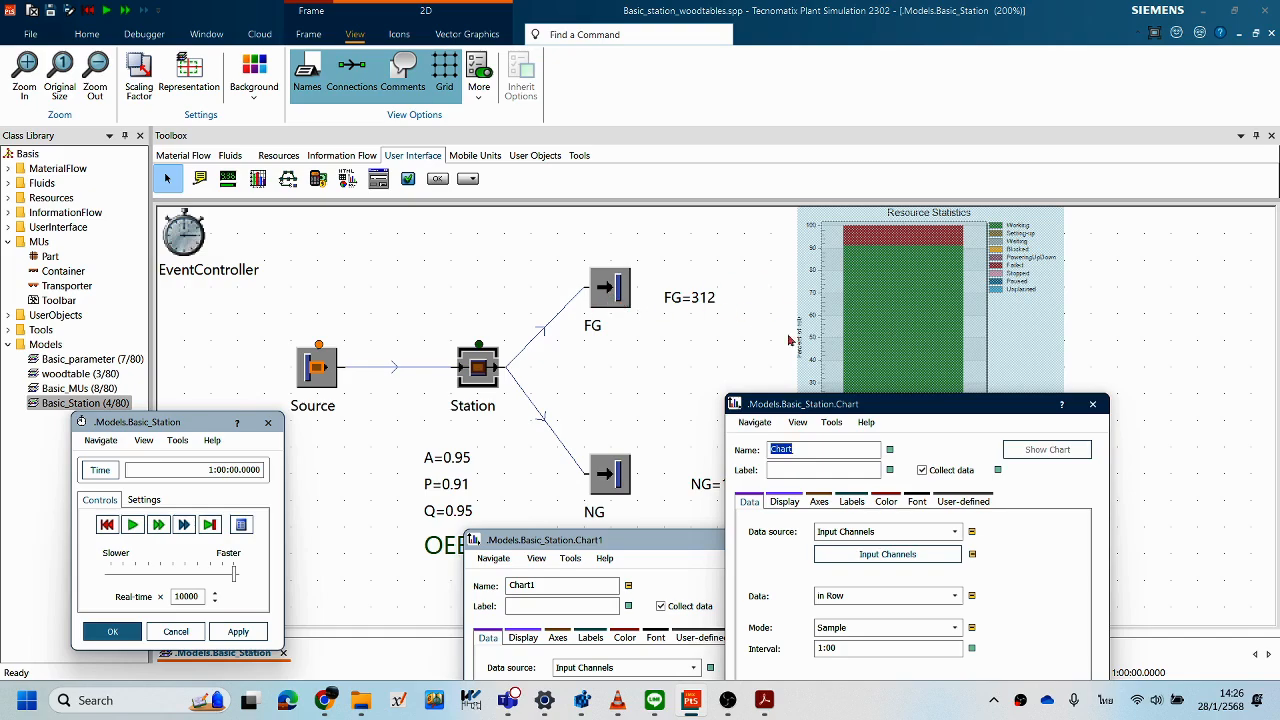
drag(861, 404, 851, 430)
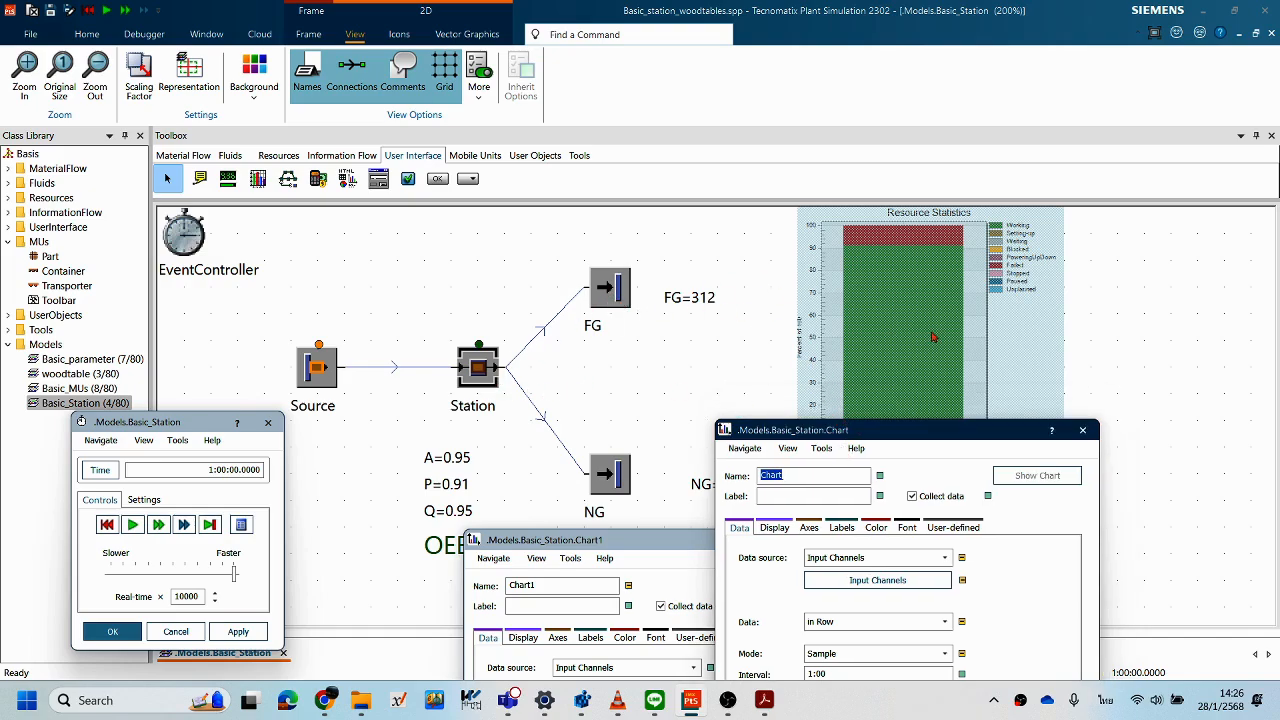
drag(933, 427, 661, 284)
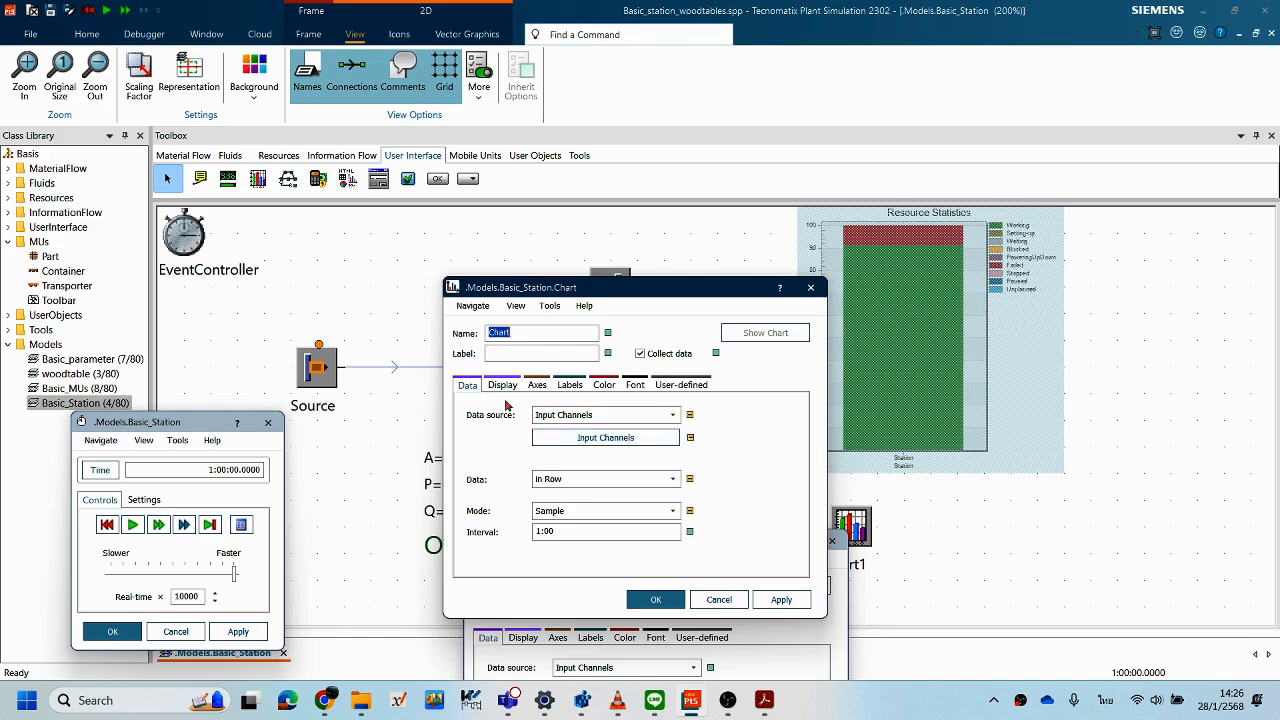
click(610, 440)
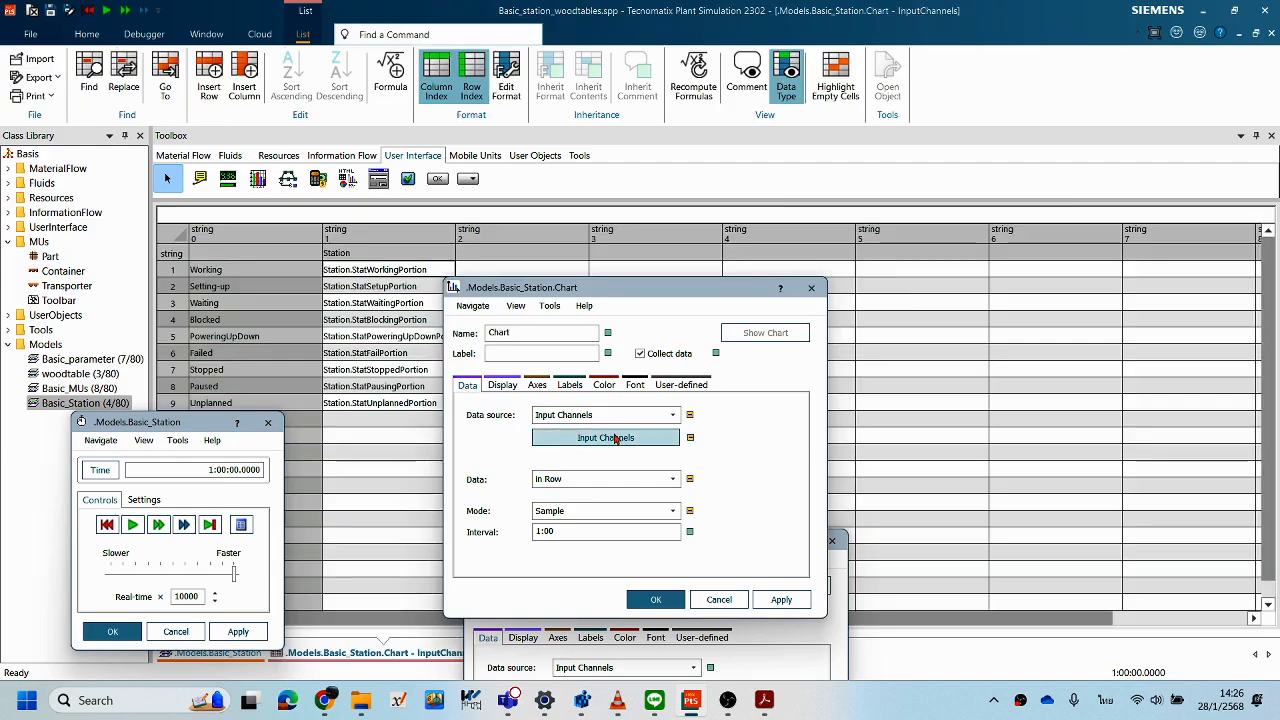
drag(618, 291, 798, 324)
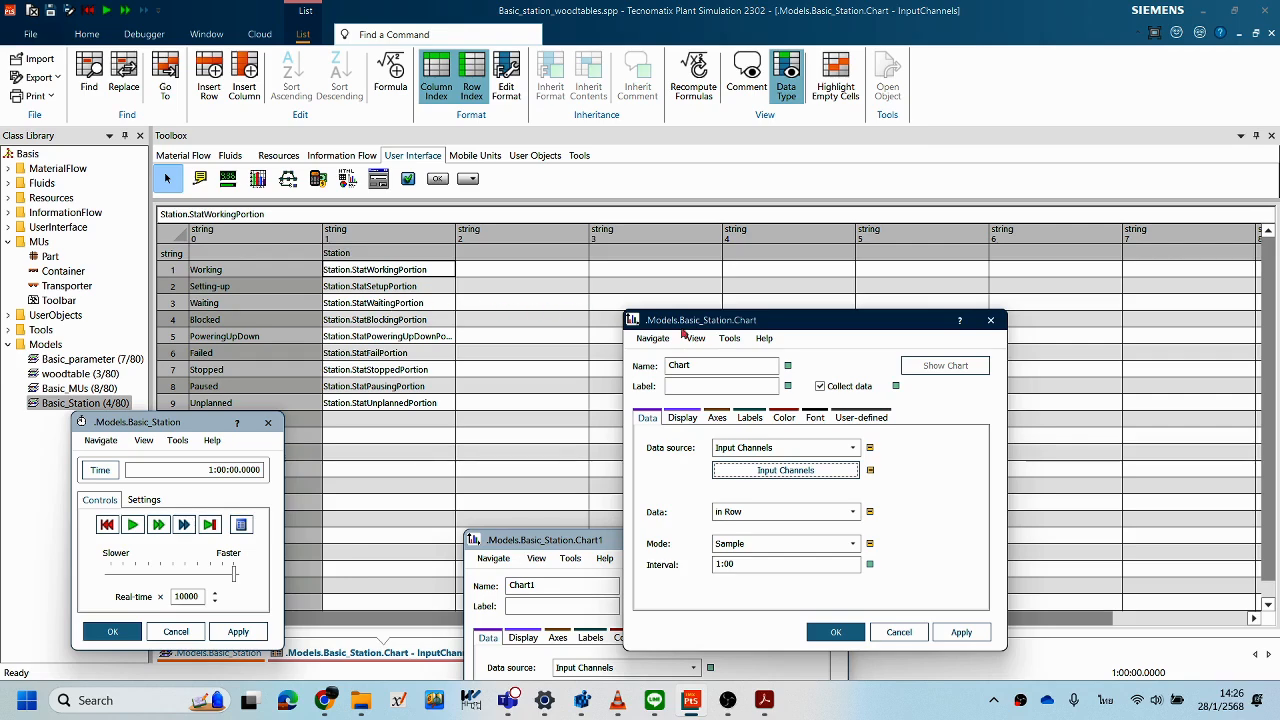
click(898, 632)
drag(555, 488, 348, 241)
click(525, 243)
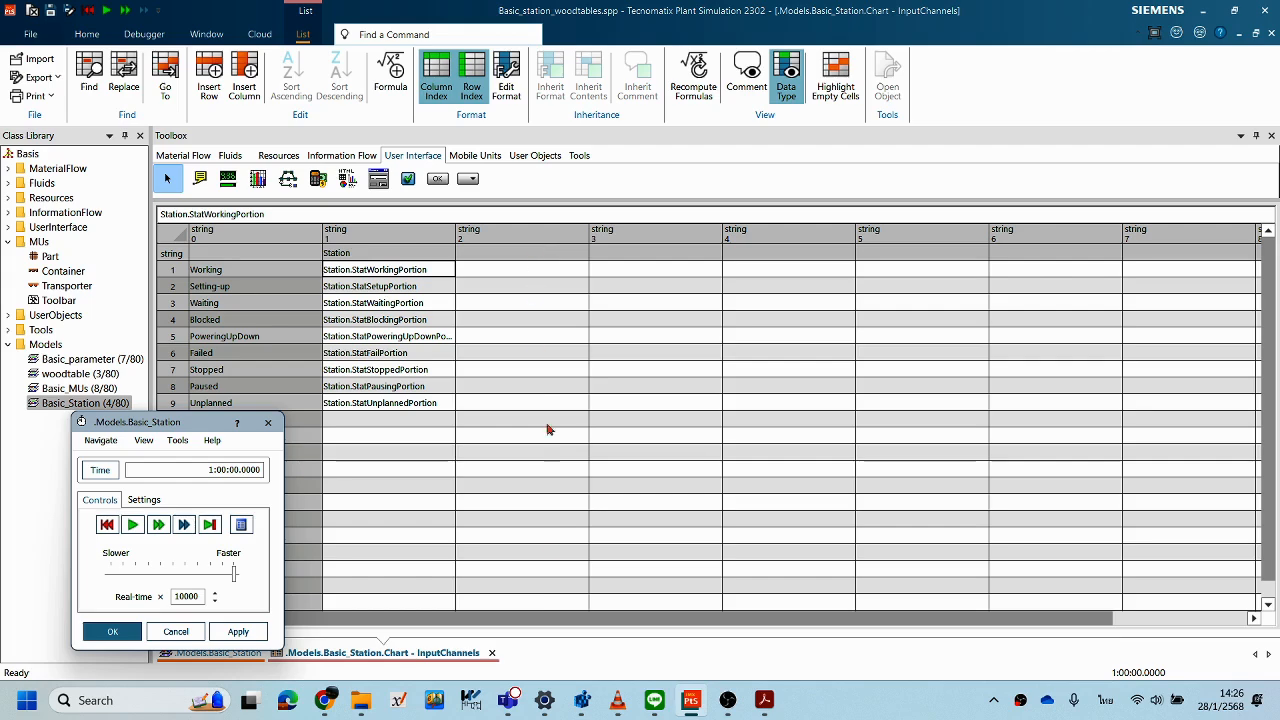
click(491, 653)
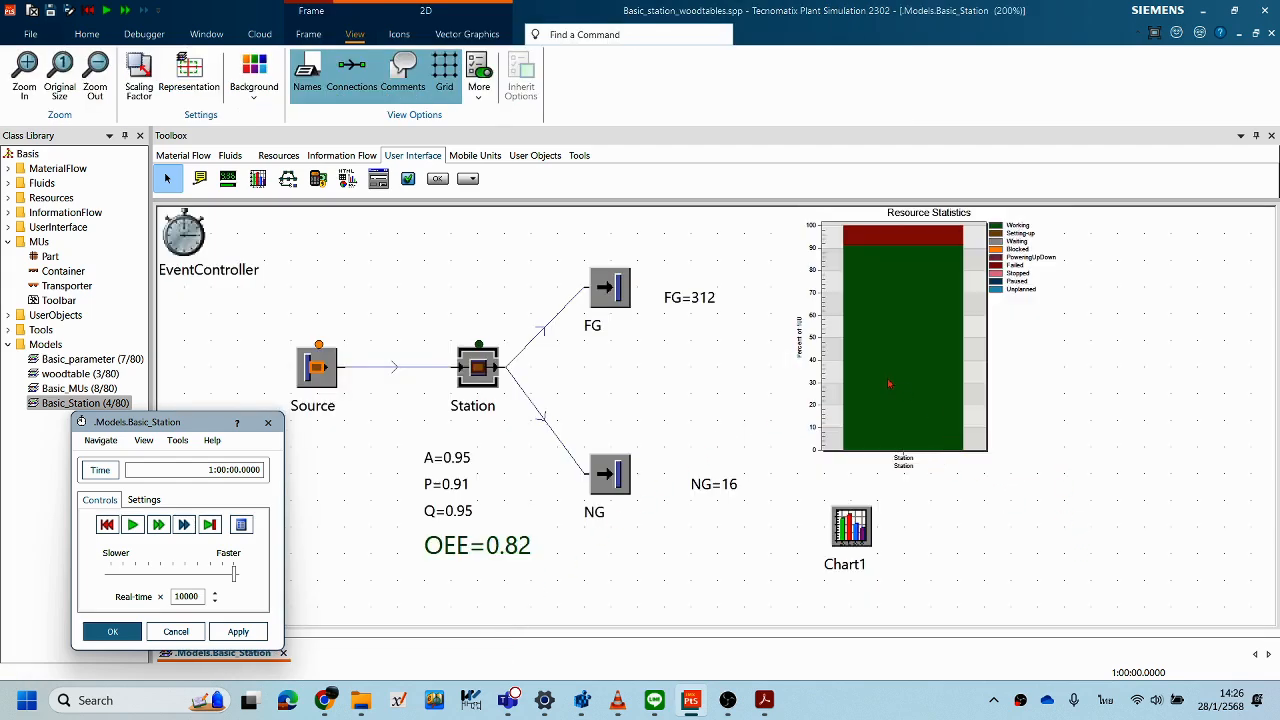
- Inspect the second chart's data settings and its Input Channels table, cancel the dialog and close the table
drag(199, 423, 183, 374)
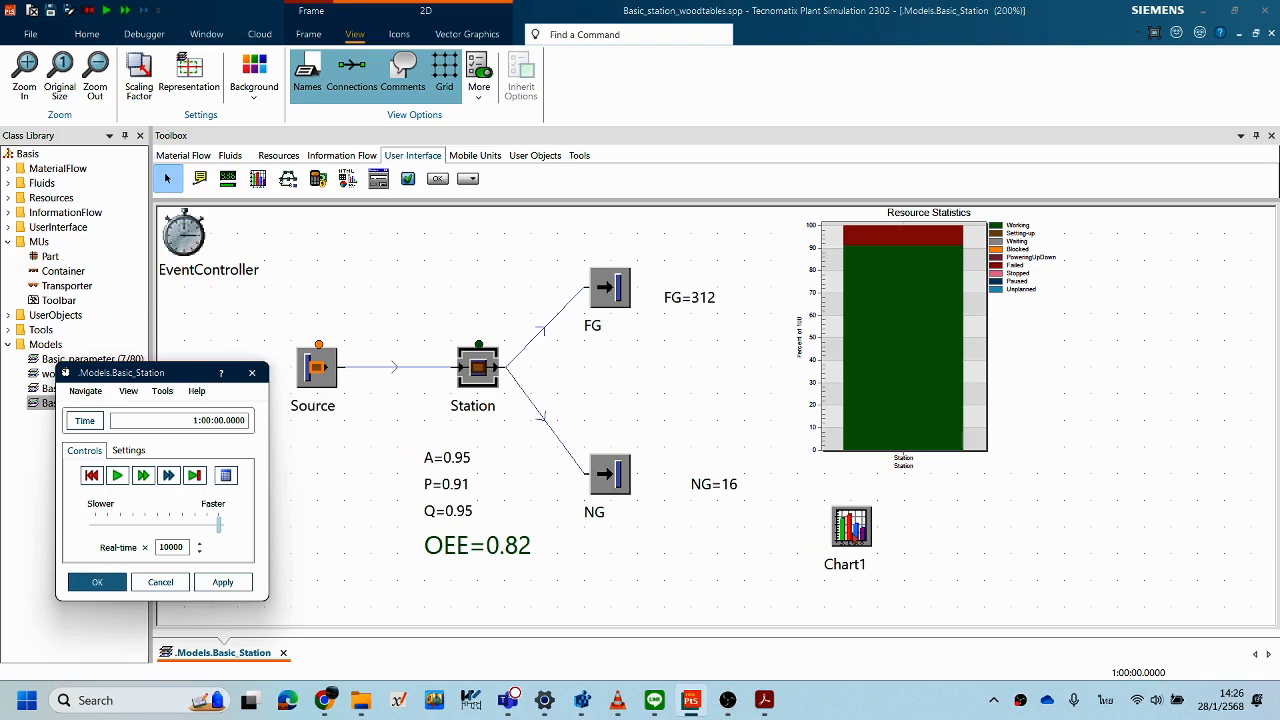
double_click(851, 527)
drag(362, 255, 744, 289)
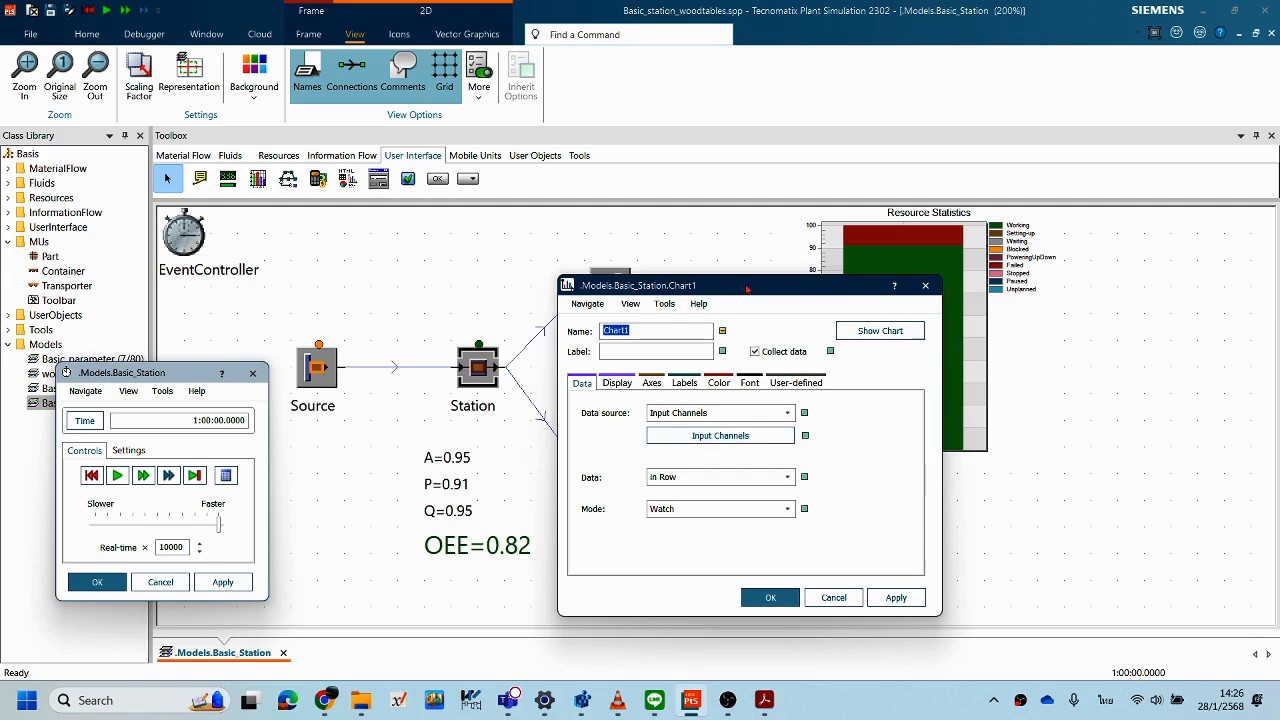
drag(742, 289, 790, 287)
click(860, 598)
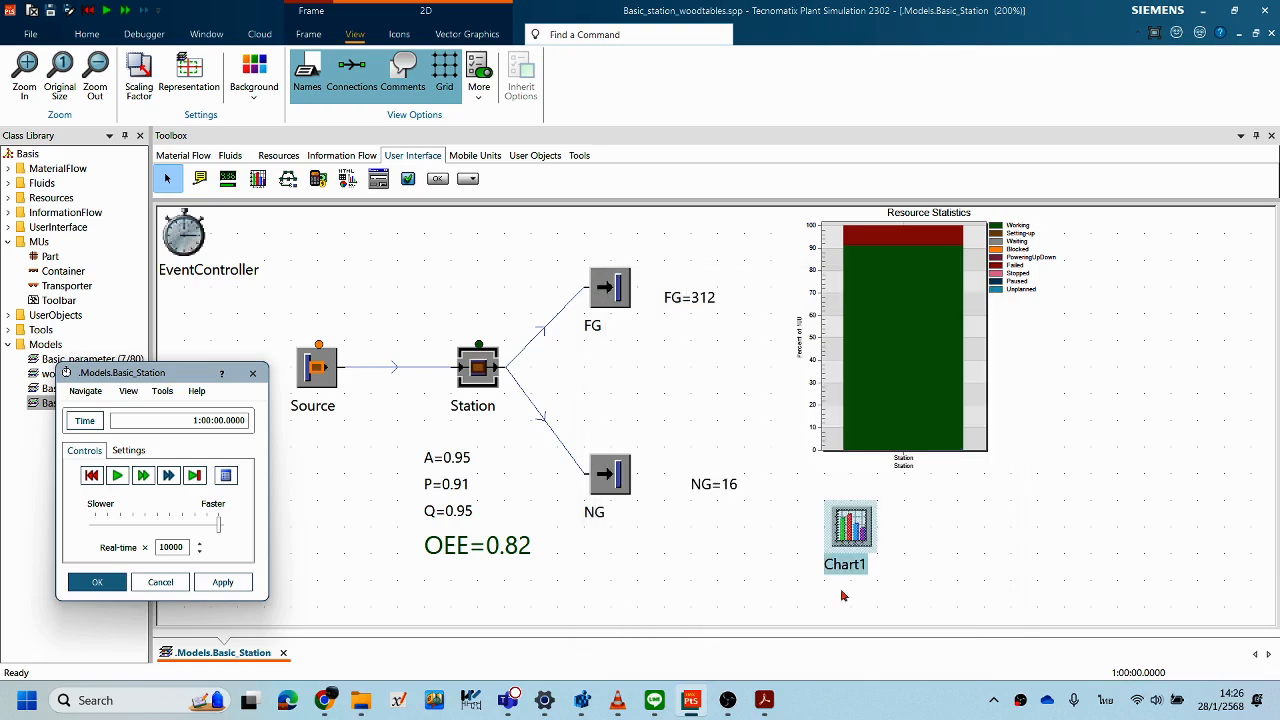
drag(452, 458, 868, 540)
double_click(852, 530)
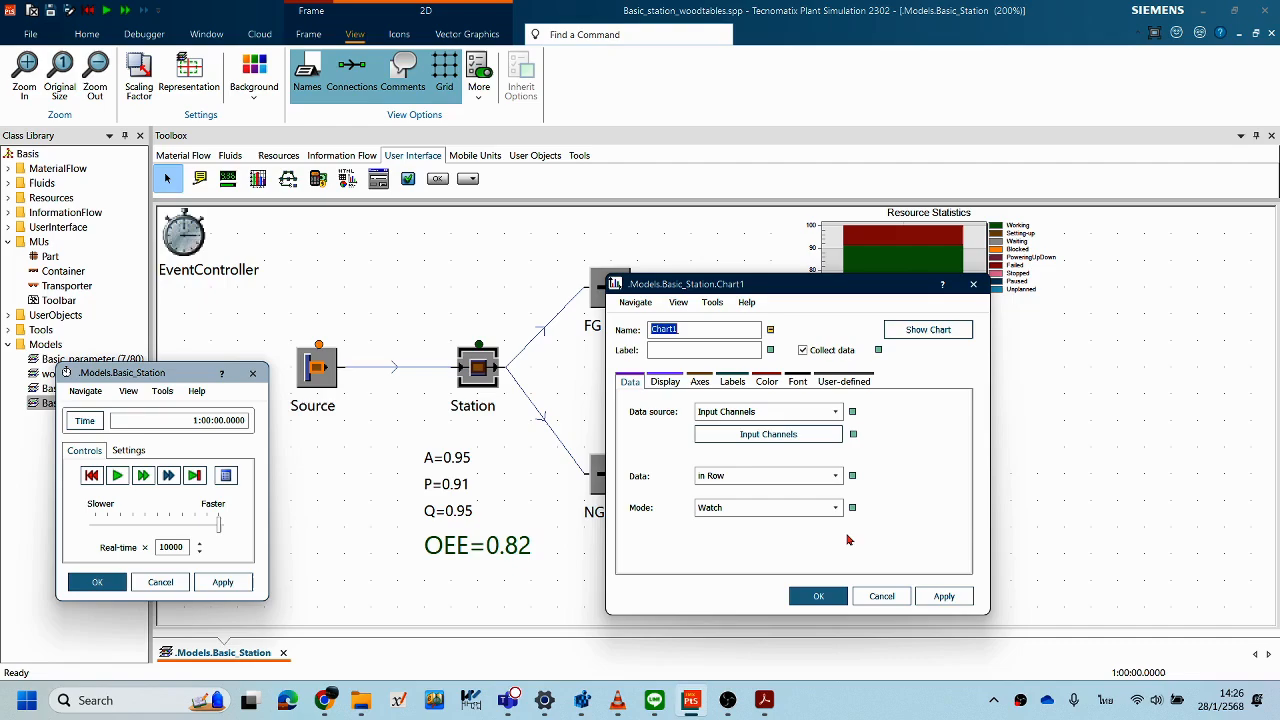
drag(740, 284, 706, 290)
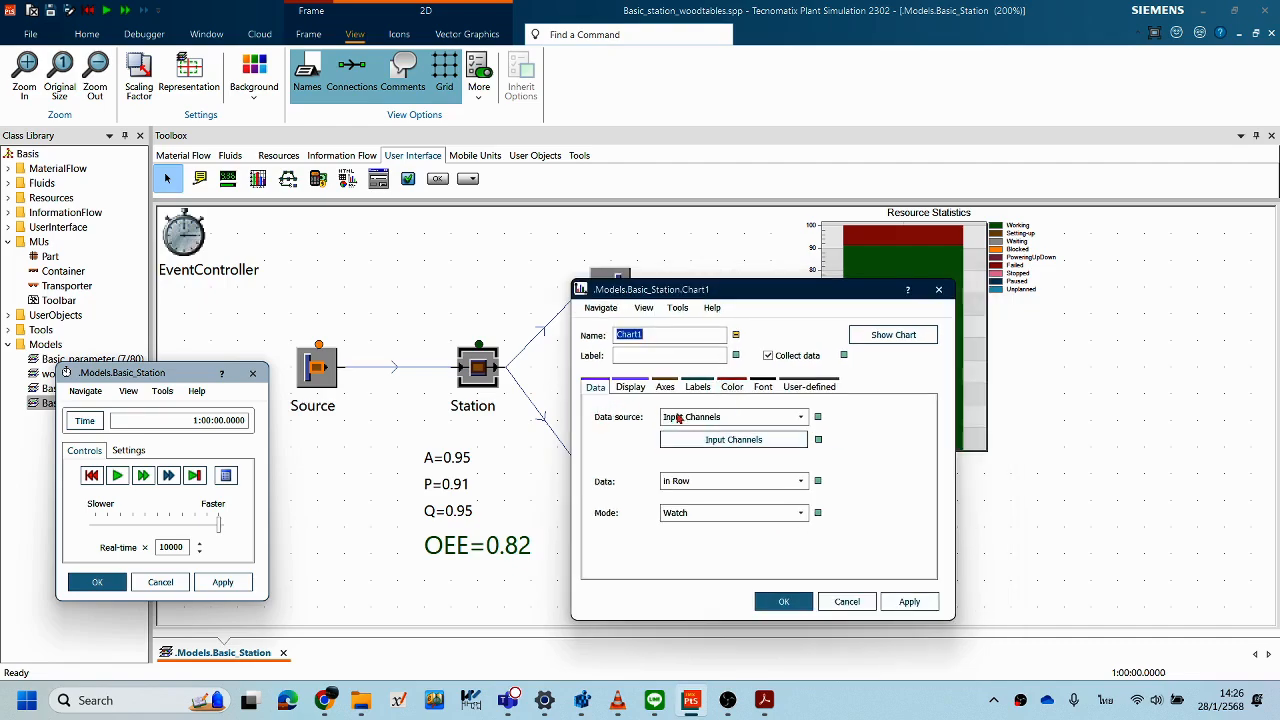
click(733, 442)
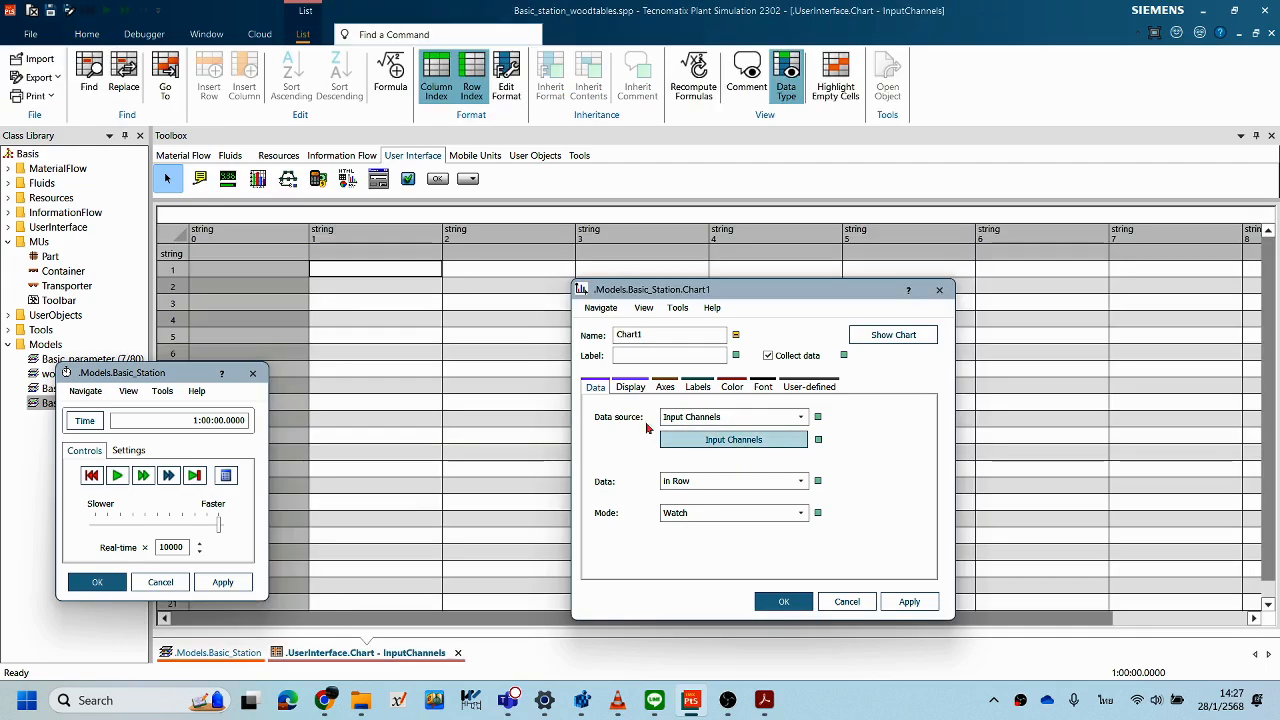
click(848, 601)
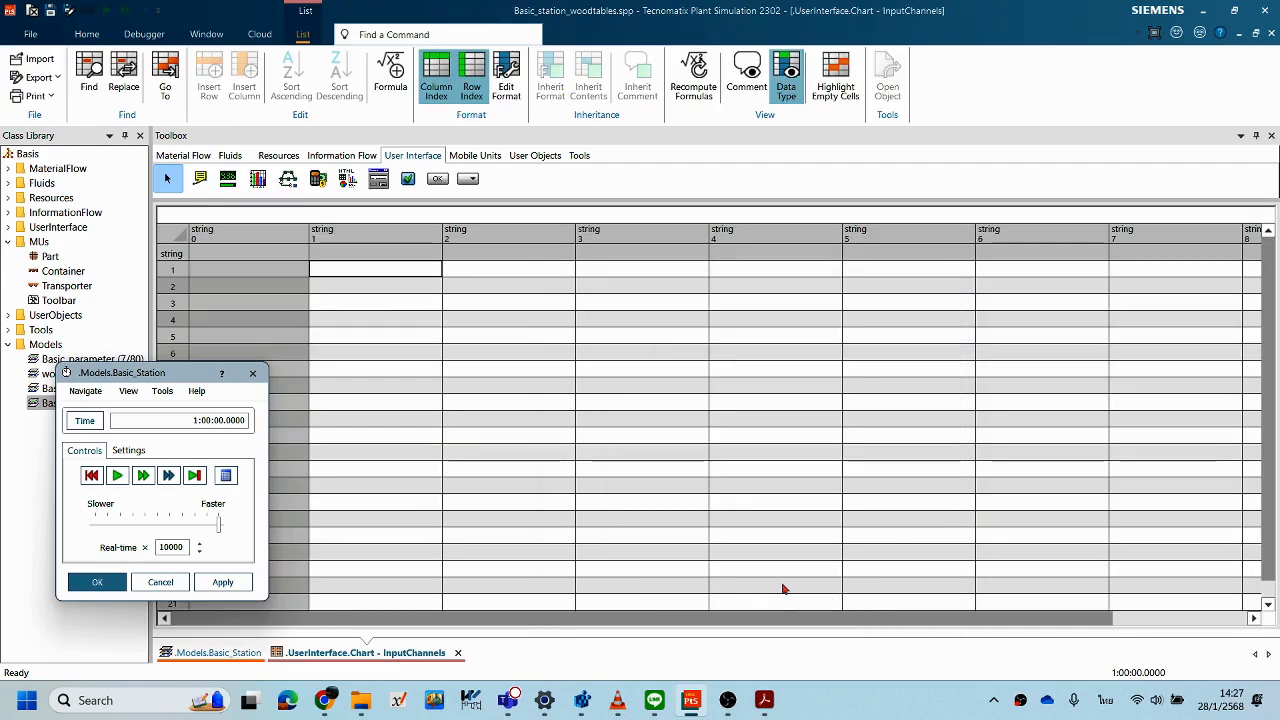
click(457, 652)
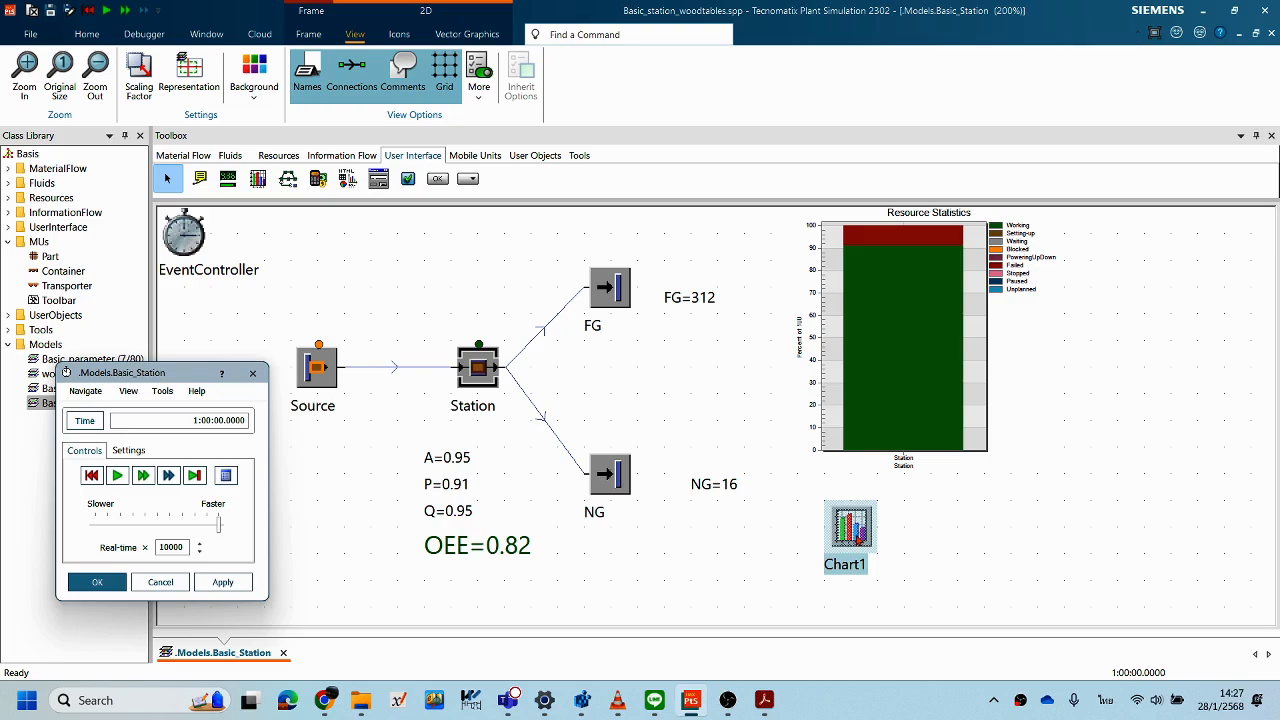
drag(158, 371, 160, 321)
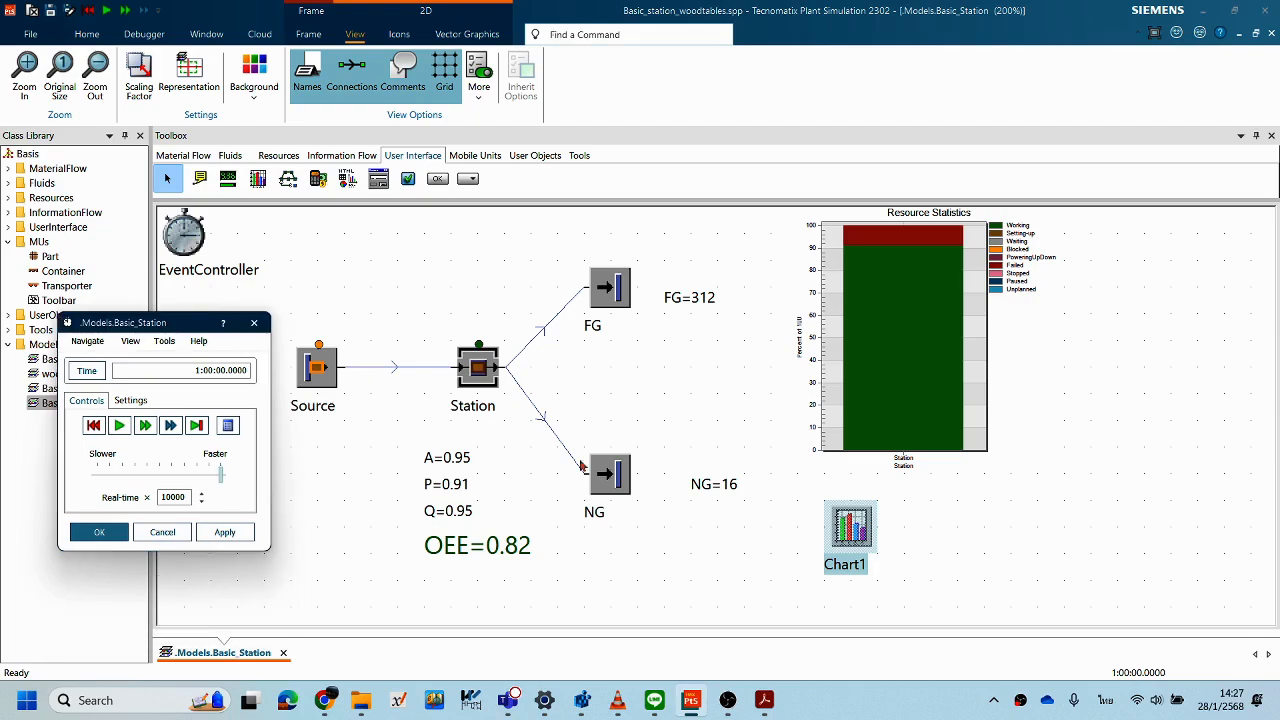
click(866, 564)
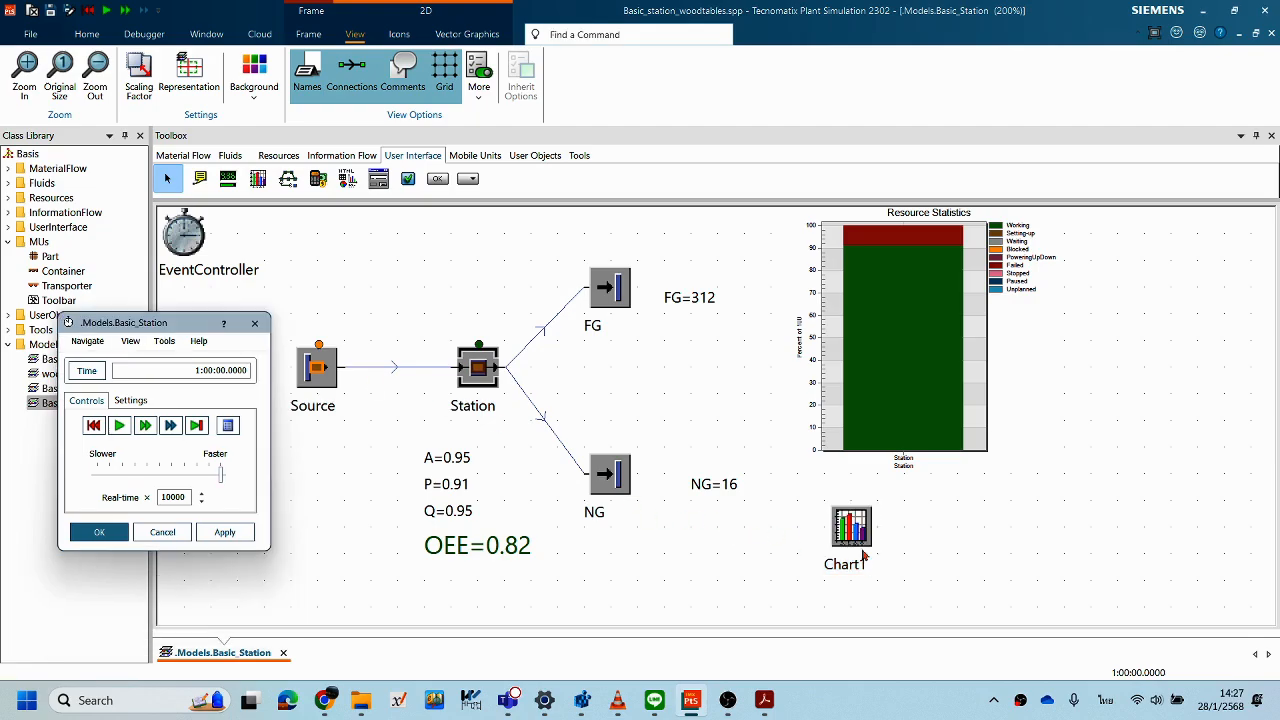
- Open Chart1's display settings, review the available chart types and set the category to Plotter
double_click(846, 550)
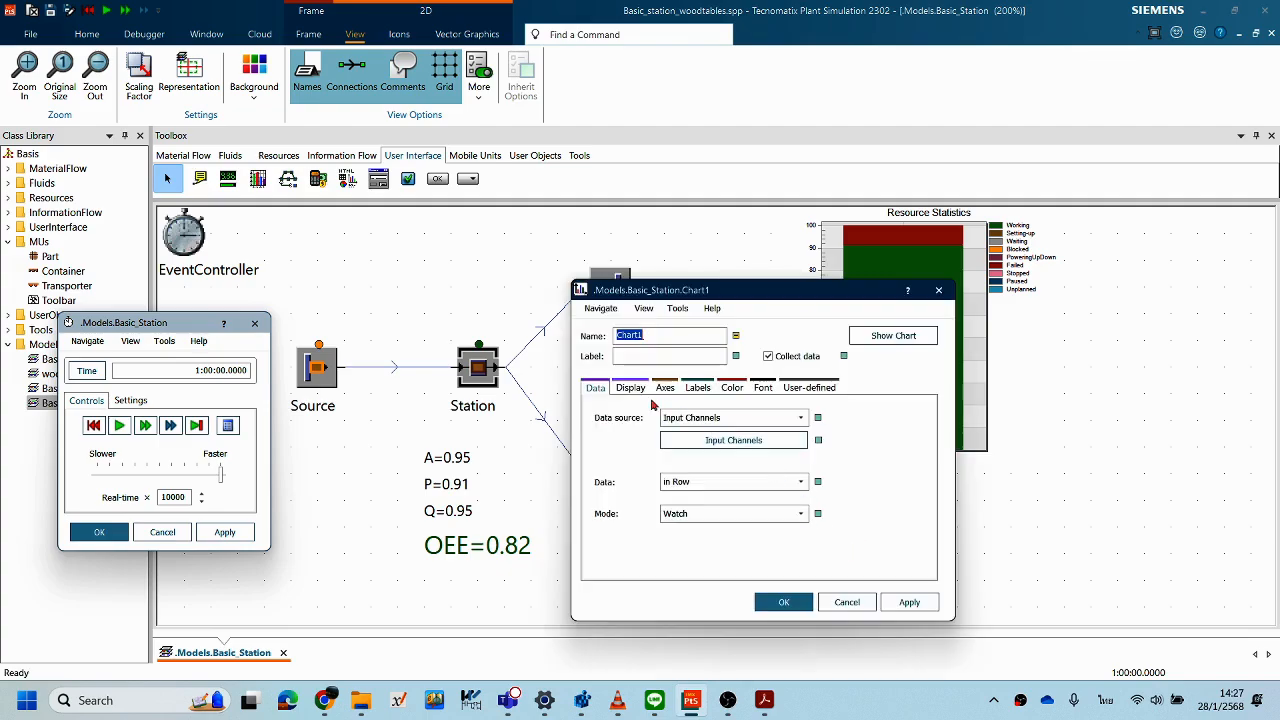
click(636, 392)
click(723, 436)
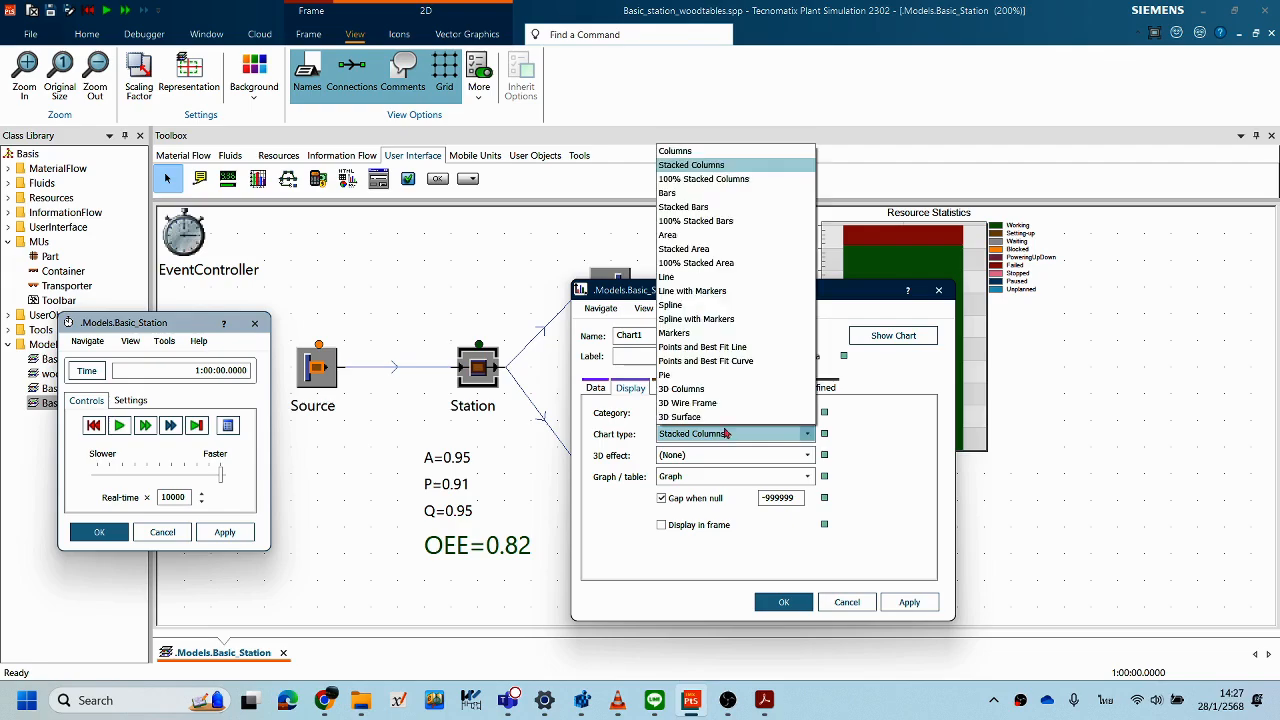
click(896, 473)
click(807, 413)
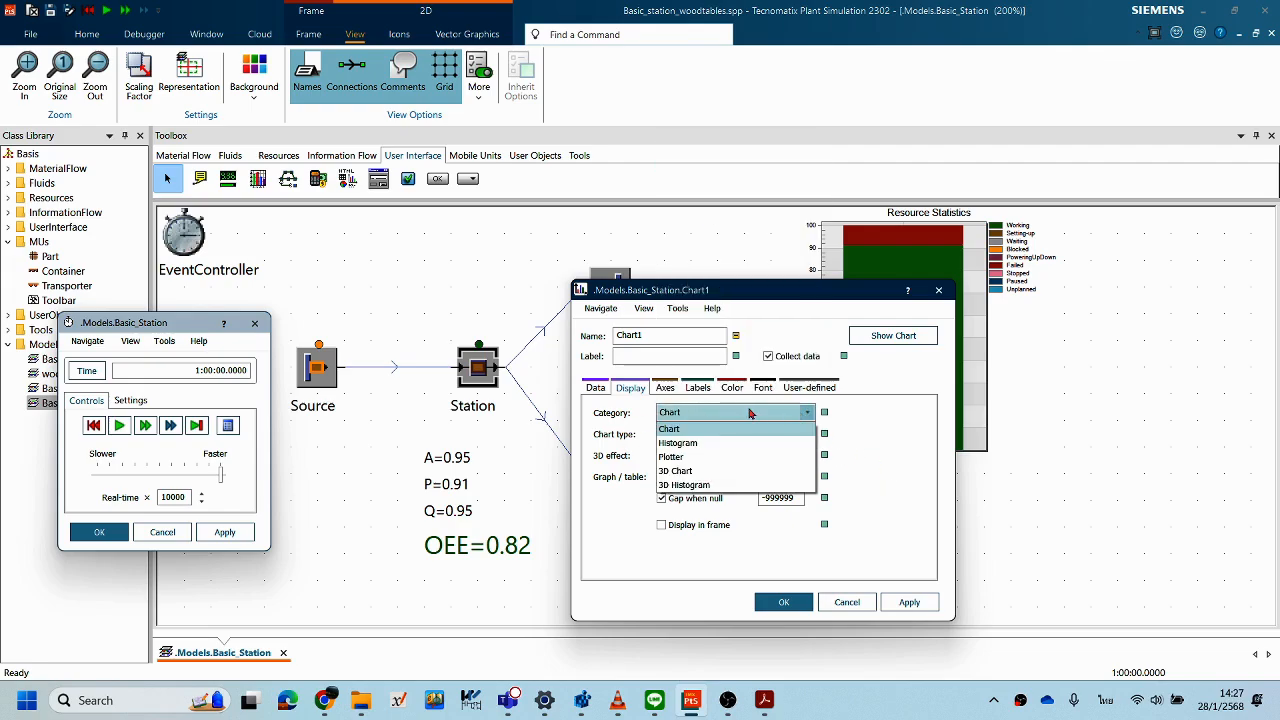
click(691, 457)
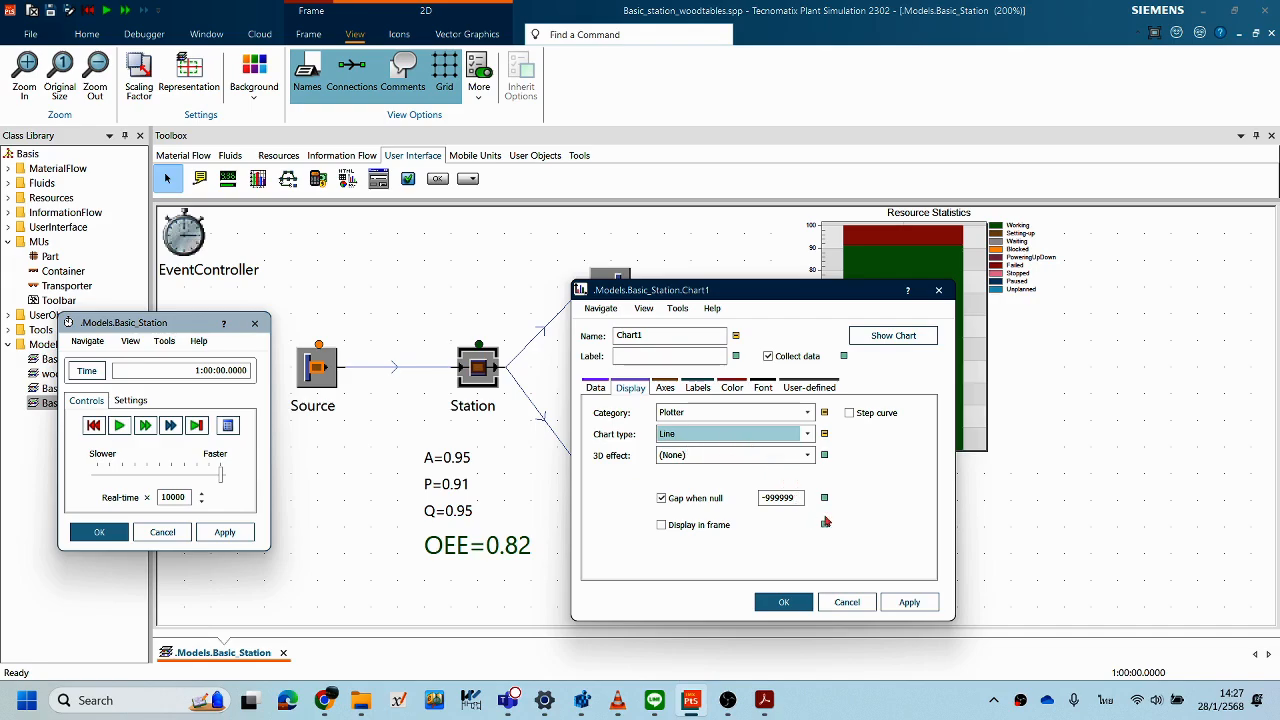
- Open Chart1's Input Channels table from its data settings and try switching off the table's inheritance
click(595, 387)
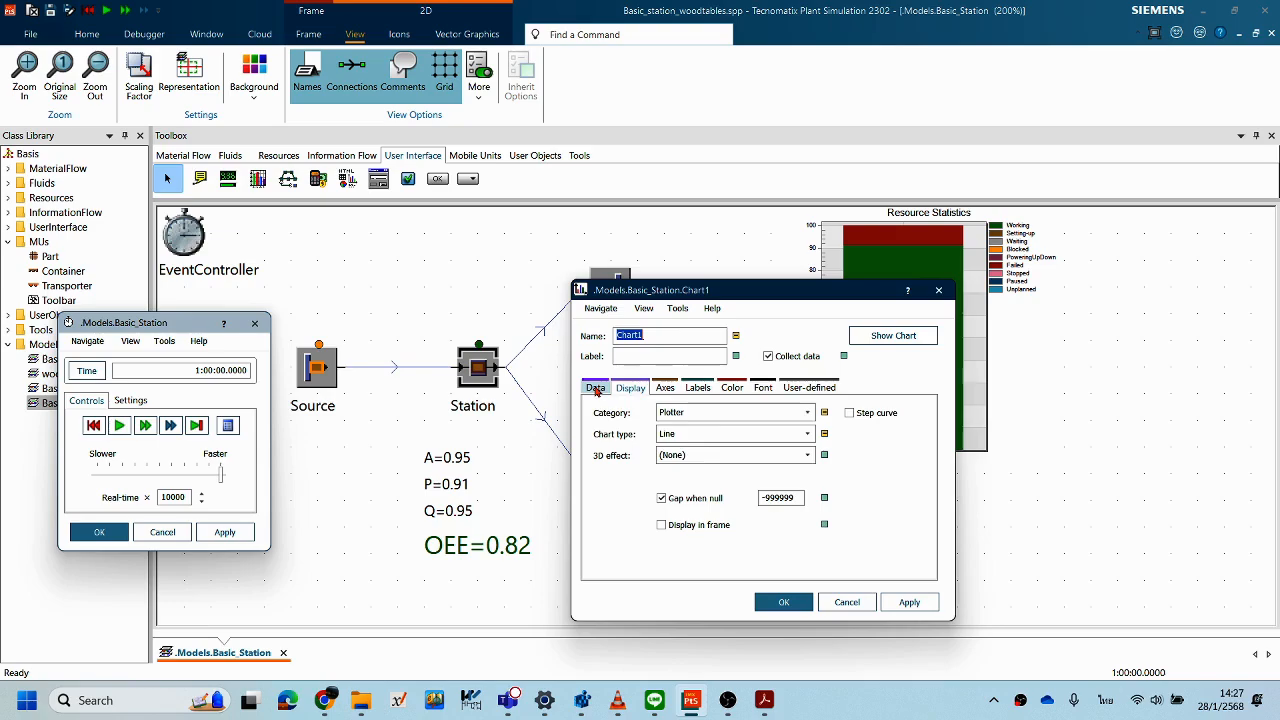
click(735, 418)
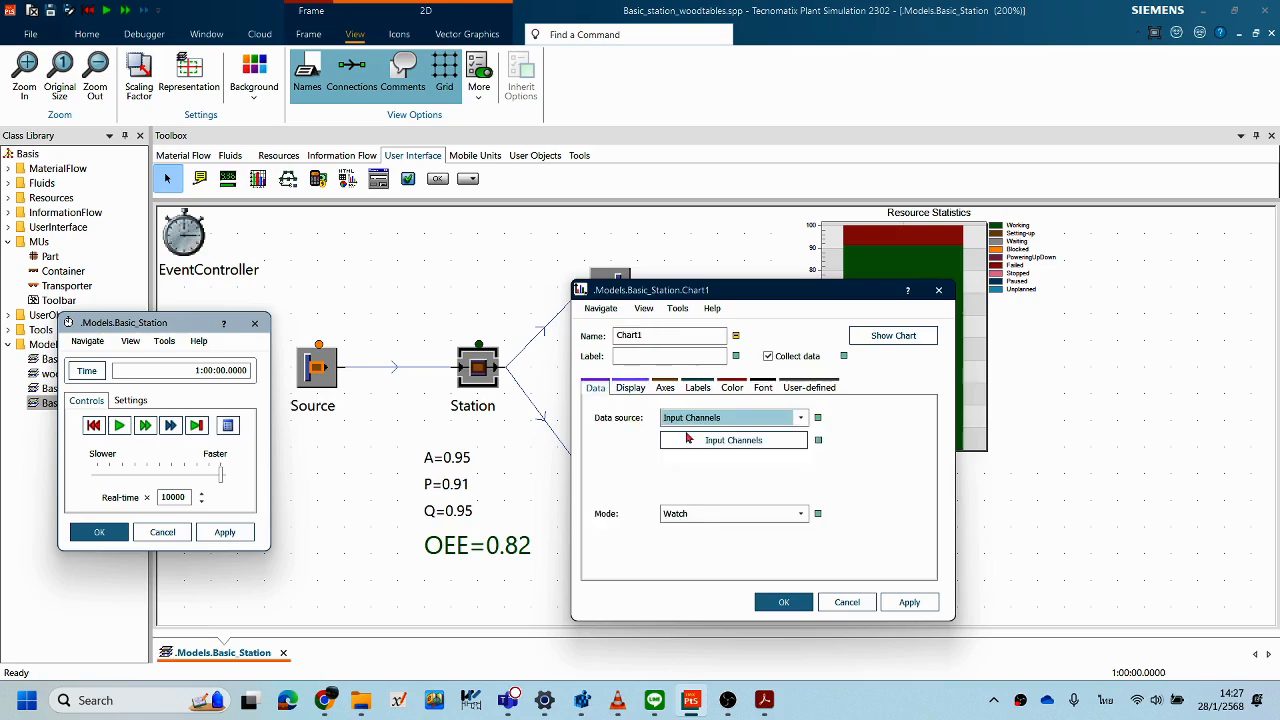
click(743, 442)
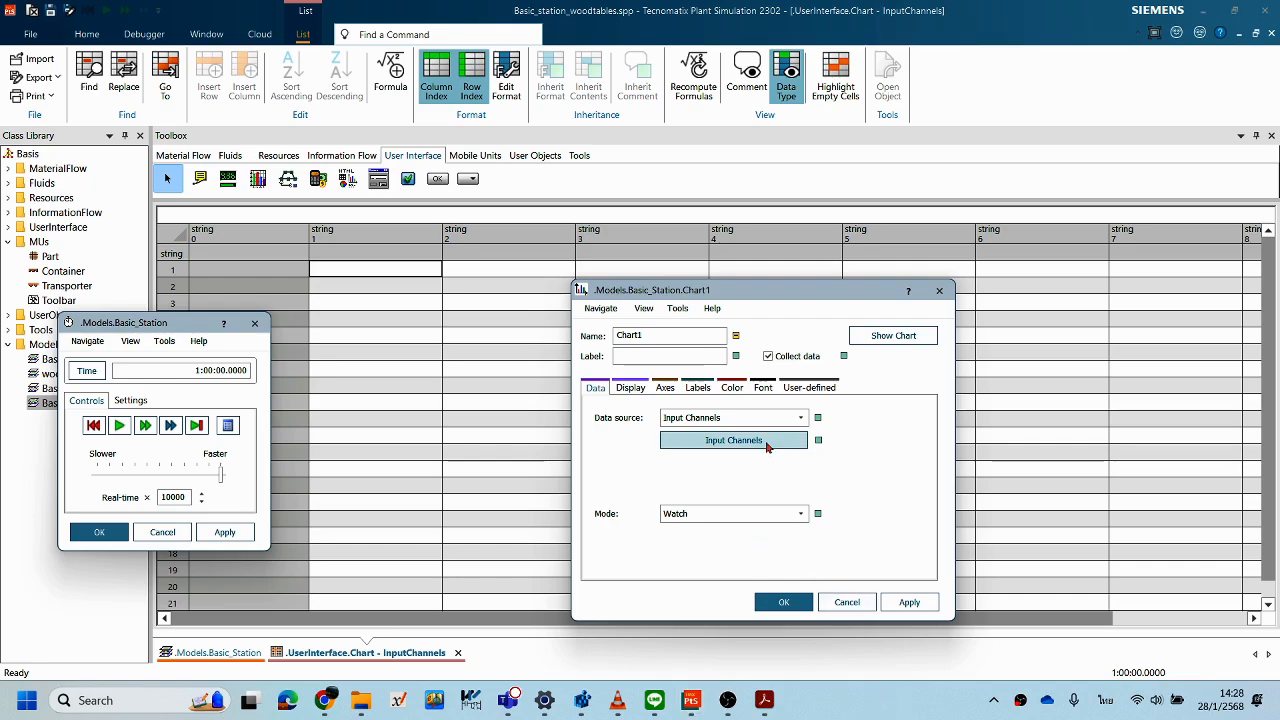
click(818, 443)
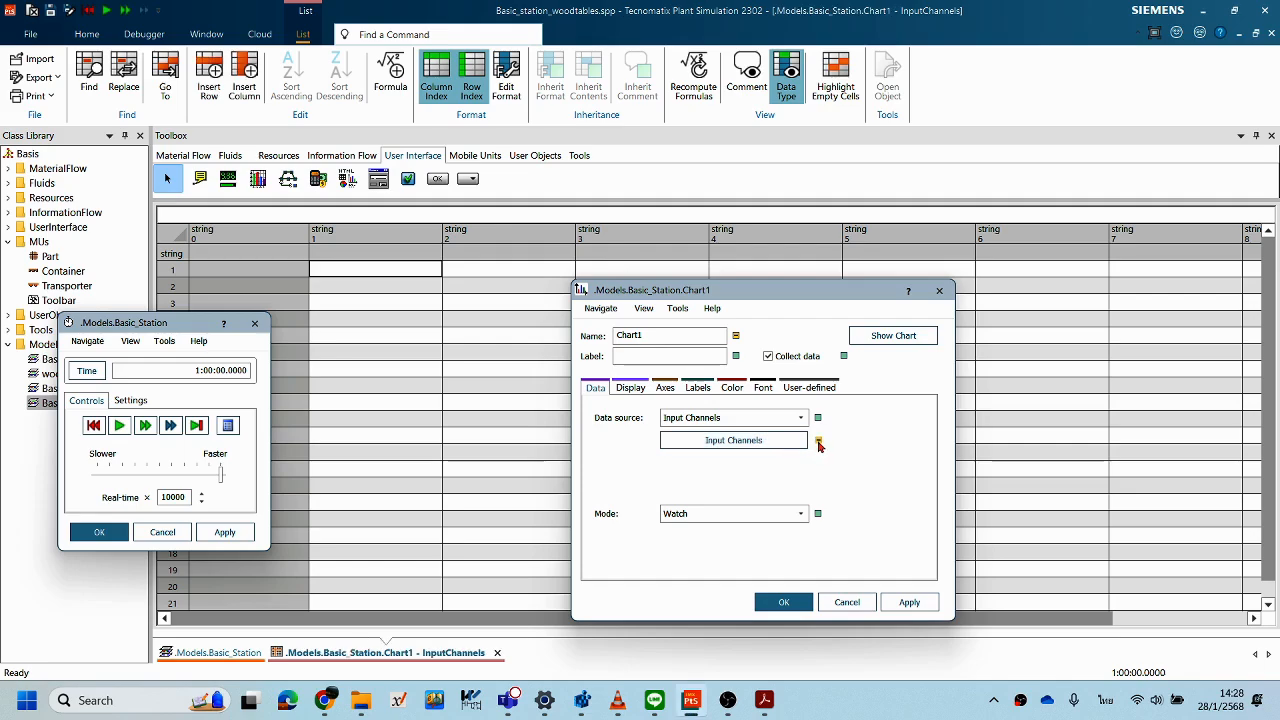
click(818, 443)
- Label the first four input channels A, P, Q and OEE in column 0 of the table
click(255, 270)
click(259, 269)
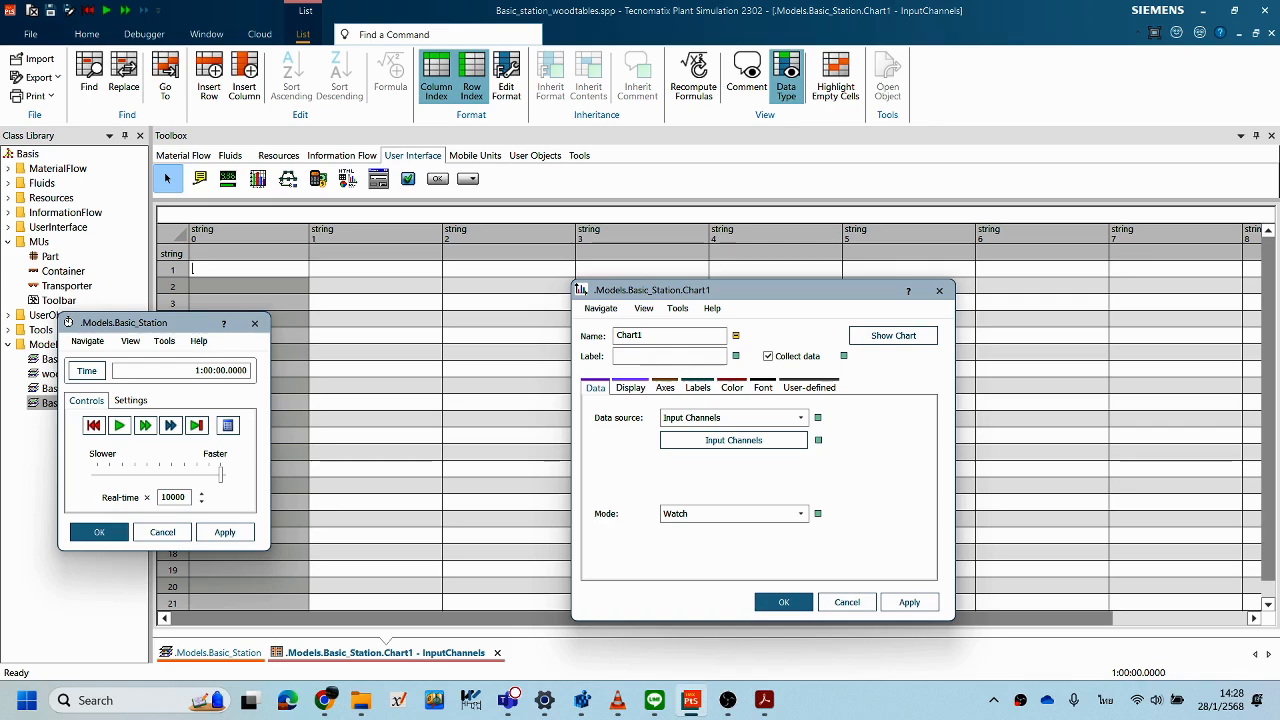
key(grave)
text(A)
drag(201, 323, 278, 340)
click(331, 340)
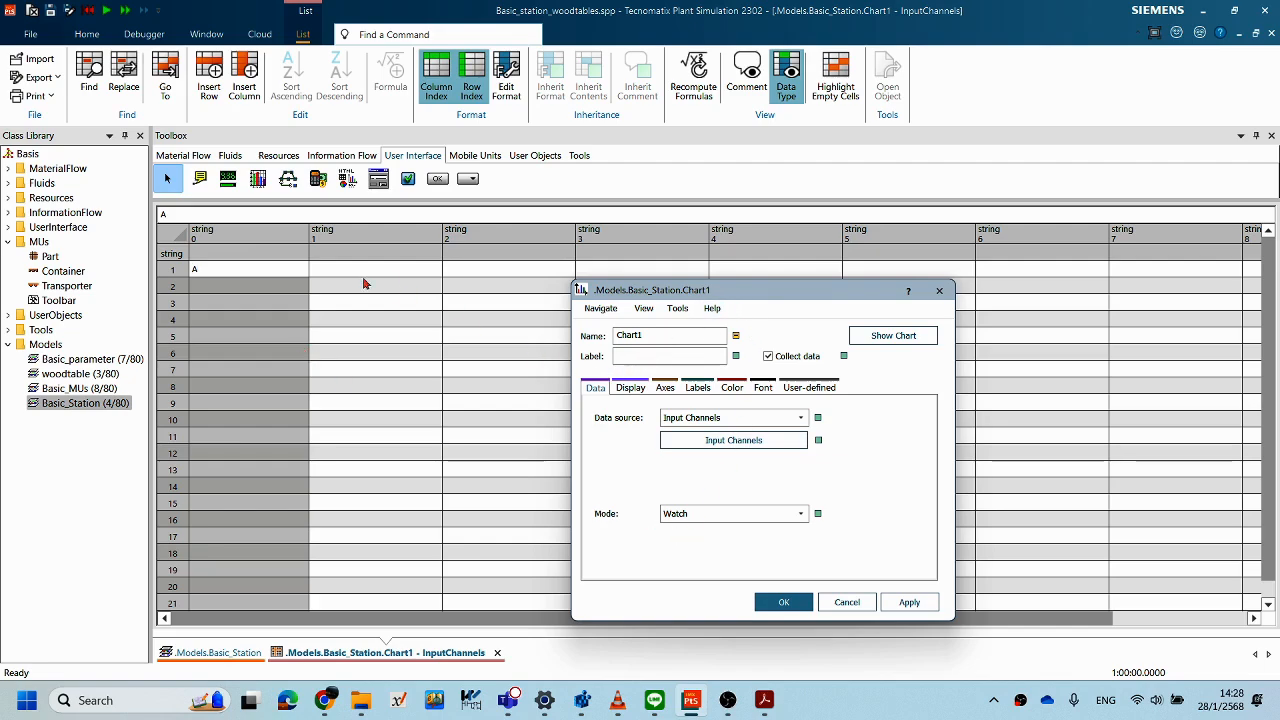
click(226, 285)
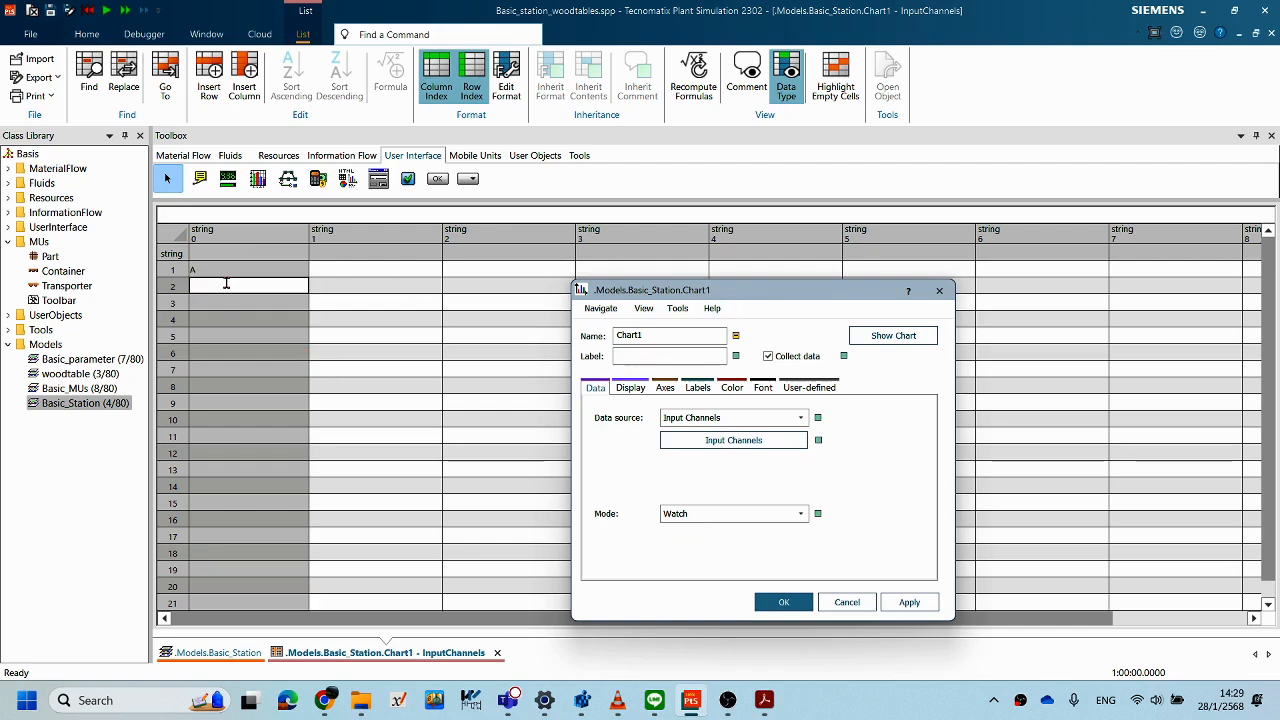
click(226, 284)
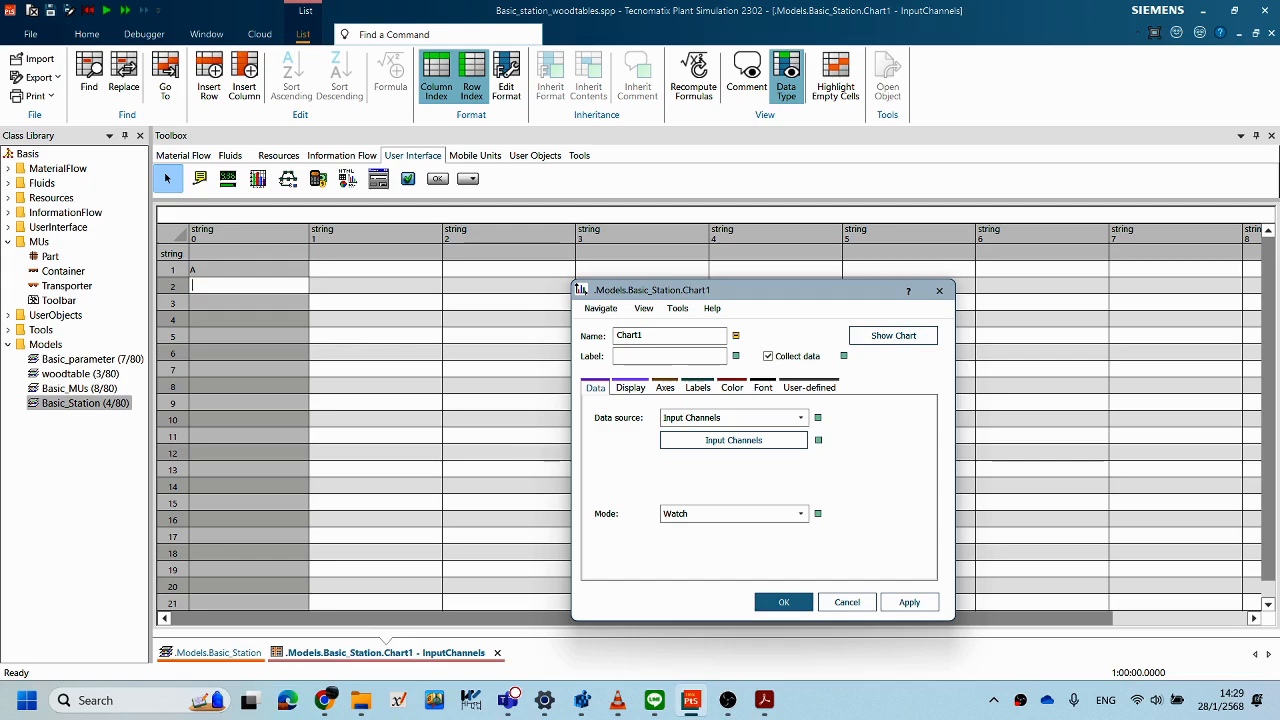
text(p)
key(Return)
text(Q)
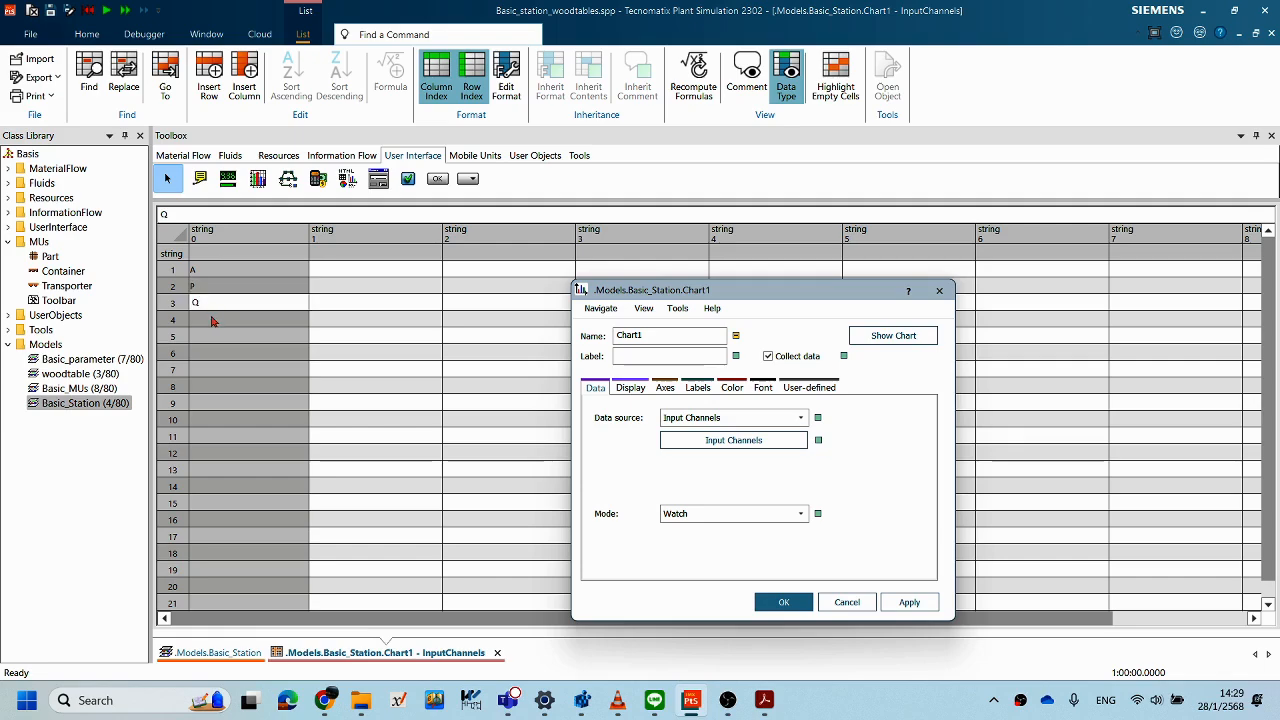
key(Return)
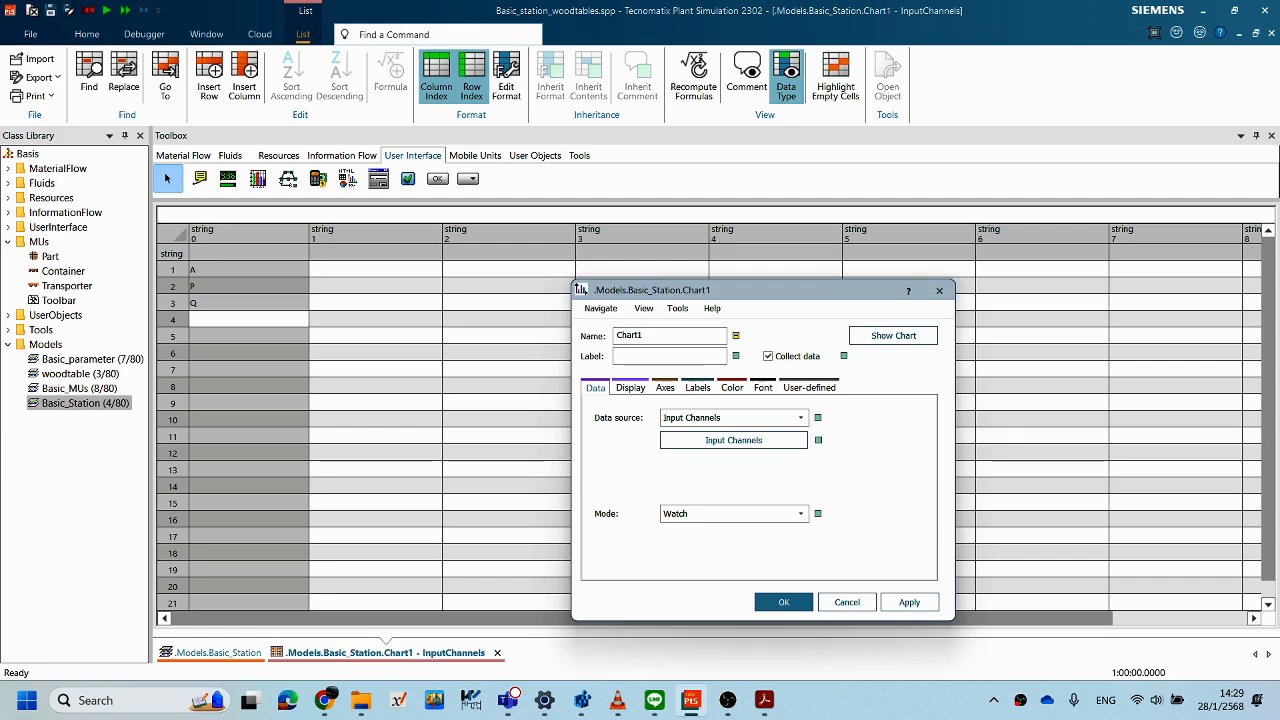
text(OEE)
- Enter A.value, P.value, Q.value and OEE.value in column 1 for the four channels and apply the chart settings
click(359, 263)
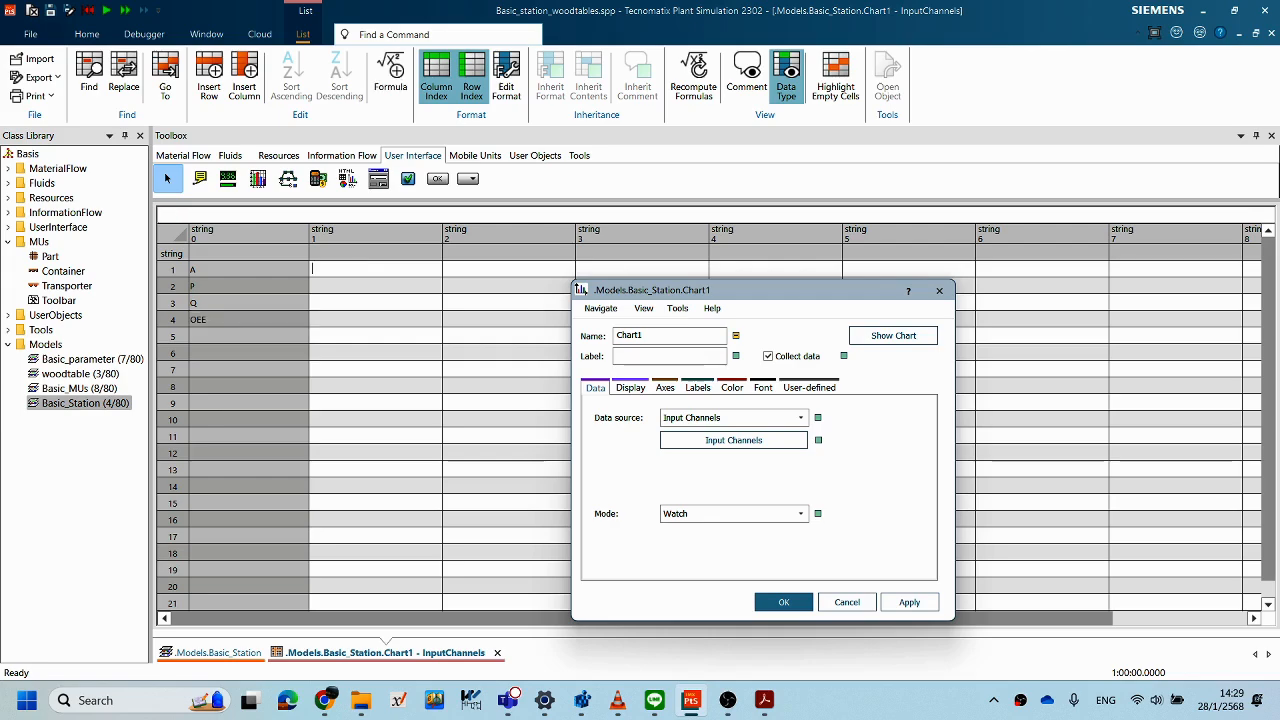
text(A.value)
key(Return)
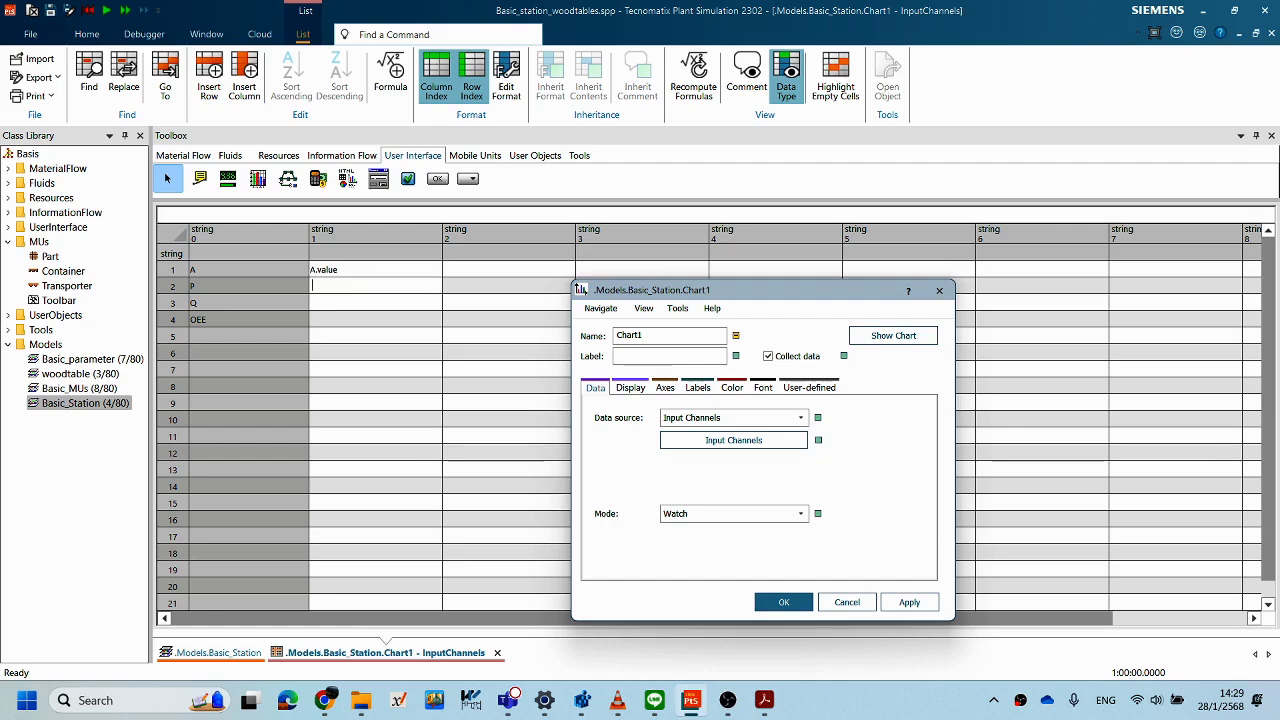
text(P.value)
key(Return)
text(Q.value)
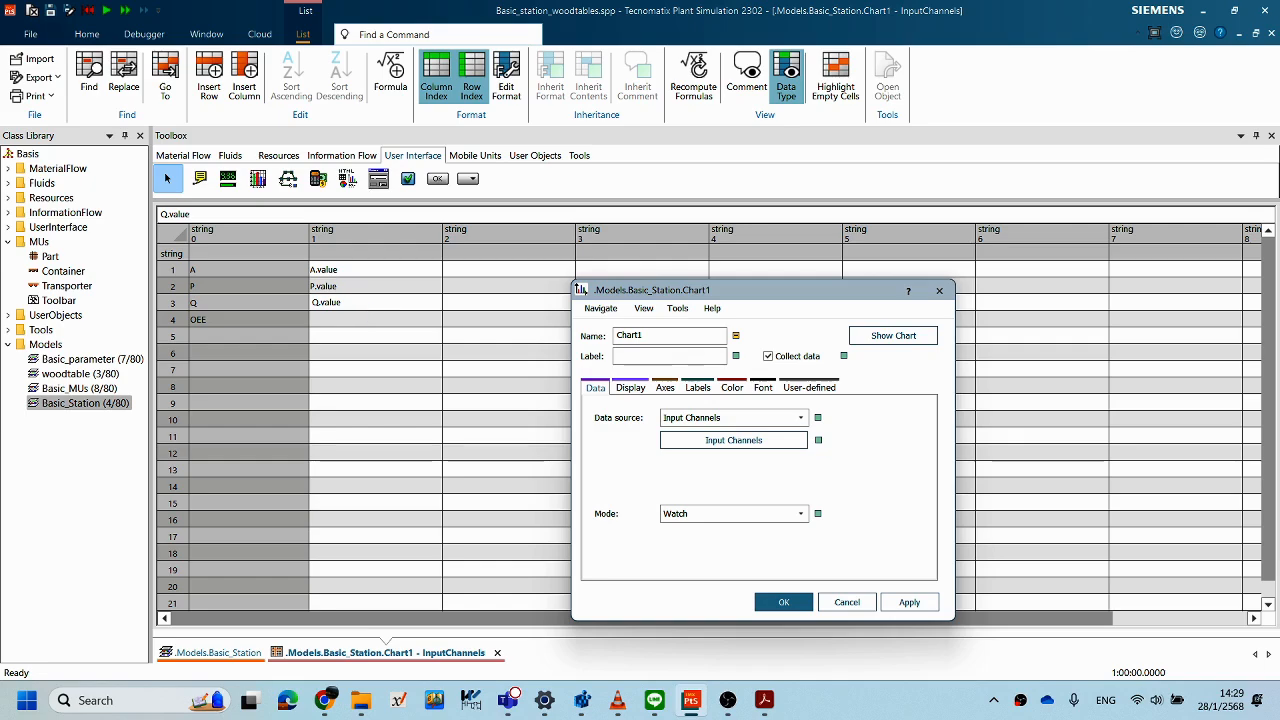
key(Return)
text(OEE.value)
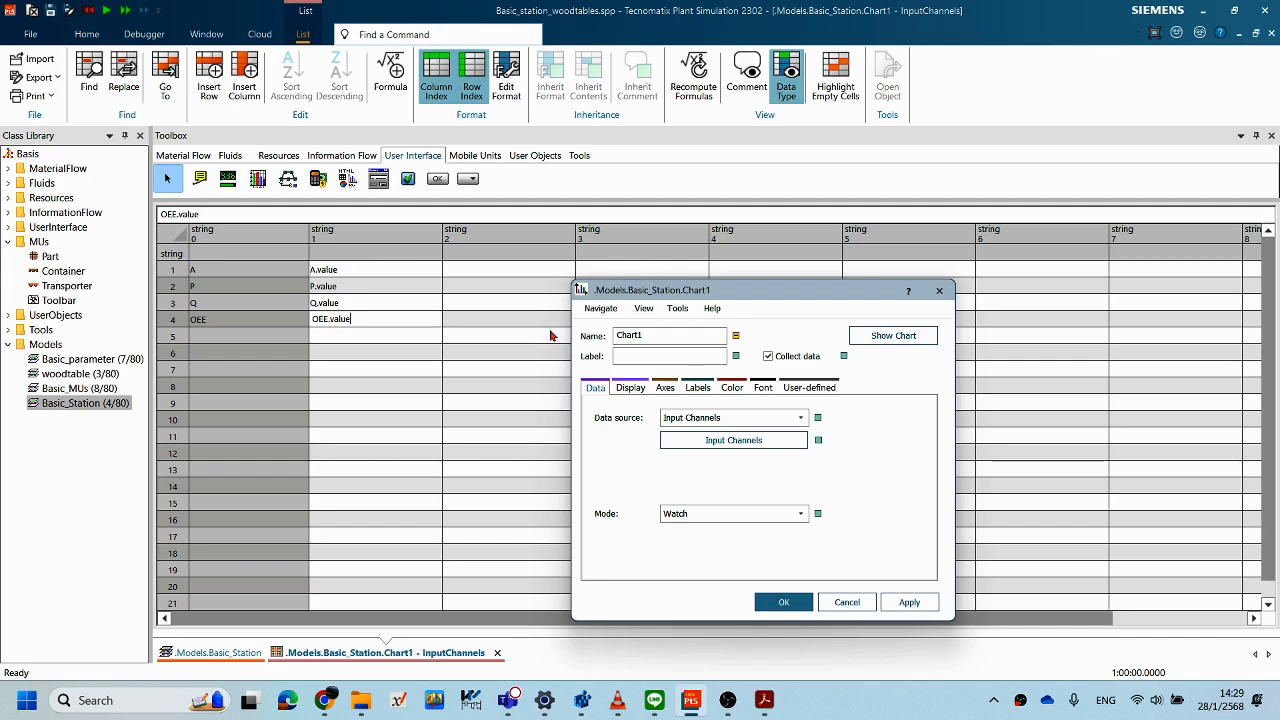
click(910, 598)
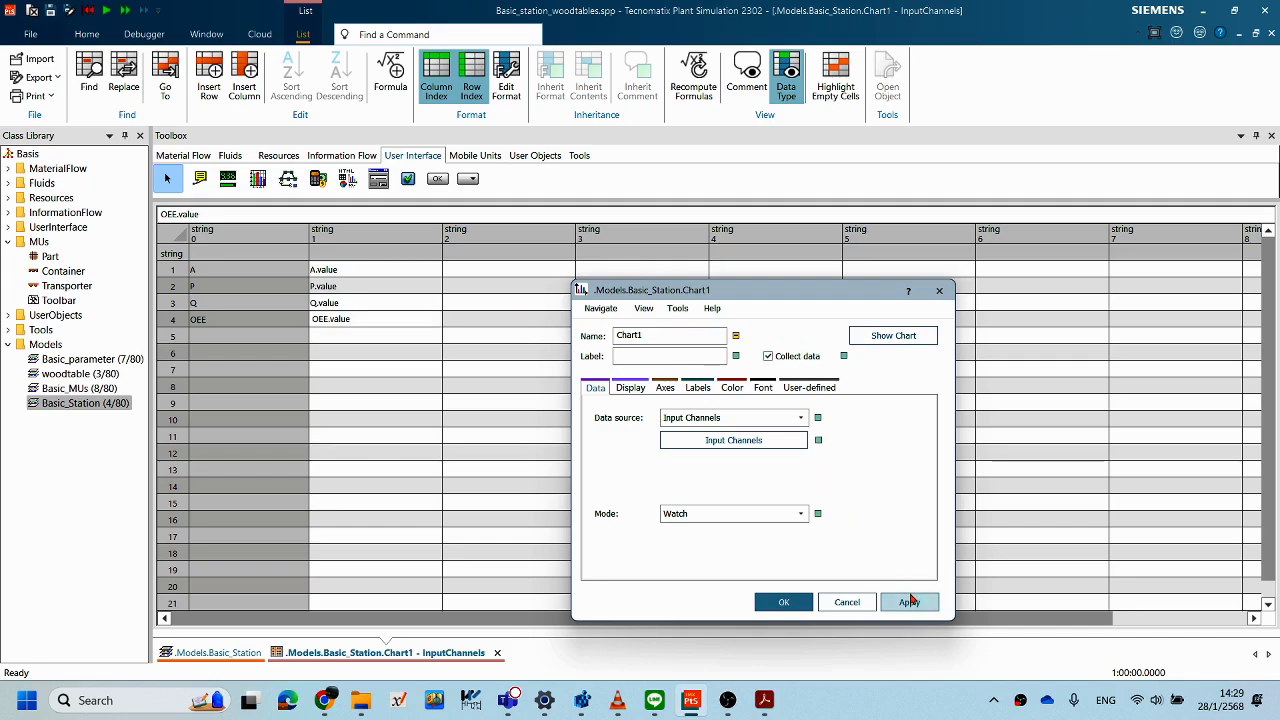
- Reopen Chart1's Input Channels table, switch off its inheritance and move the chart dialog clear of the first rows
click(765, 445)
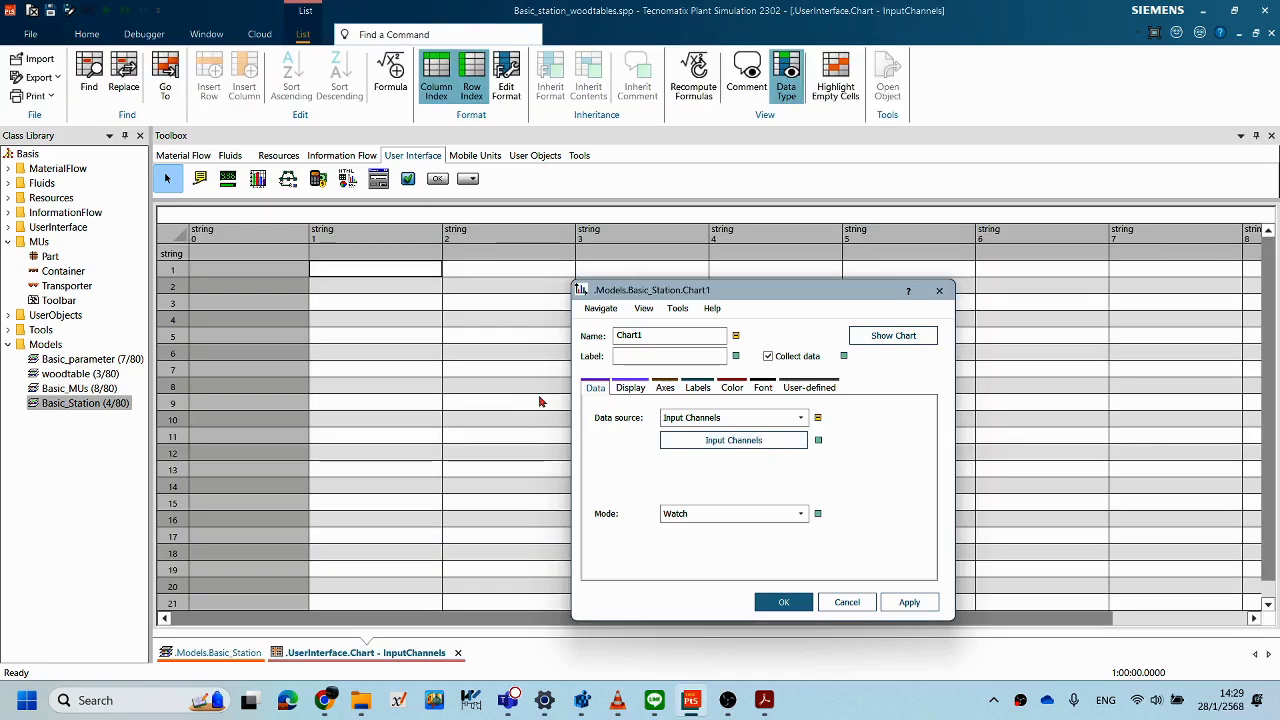
click(776, 442)
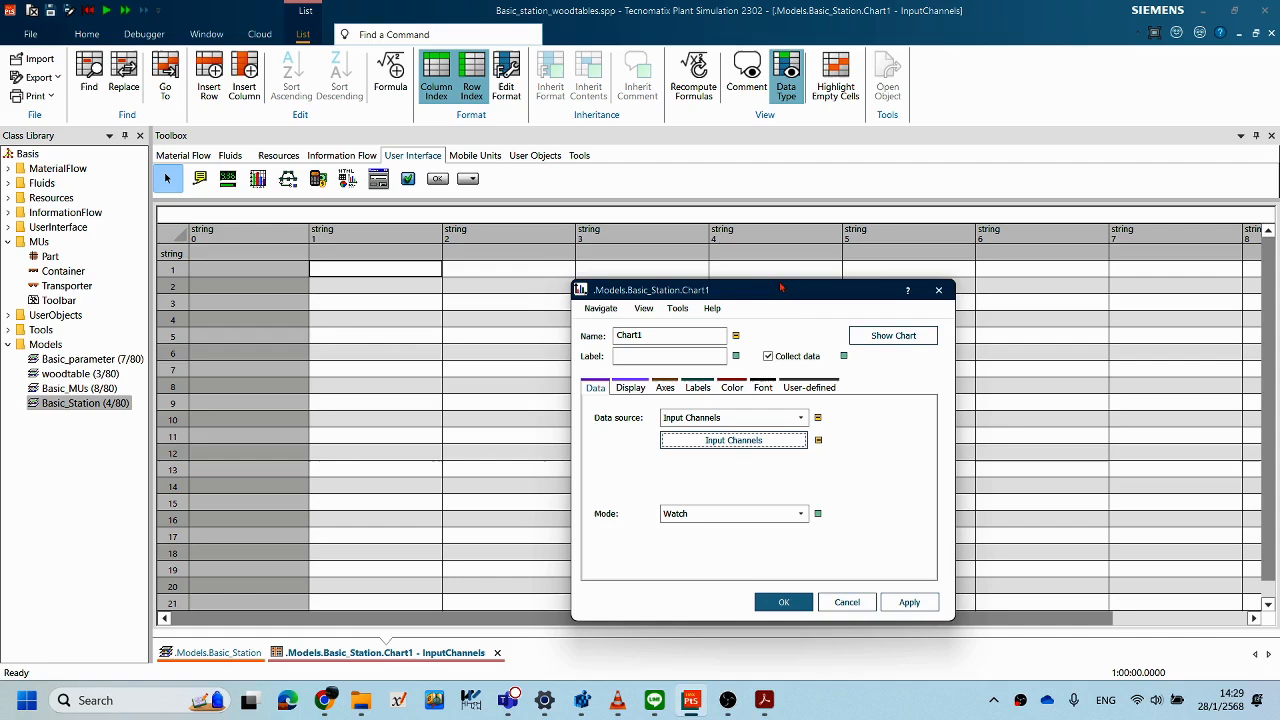
drag(754, 291, 785, 287)
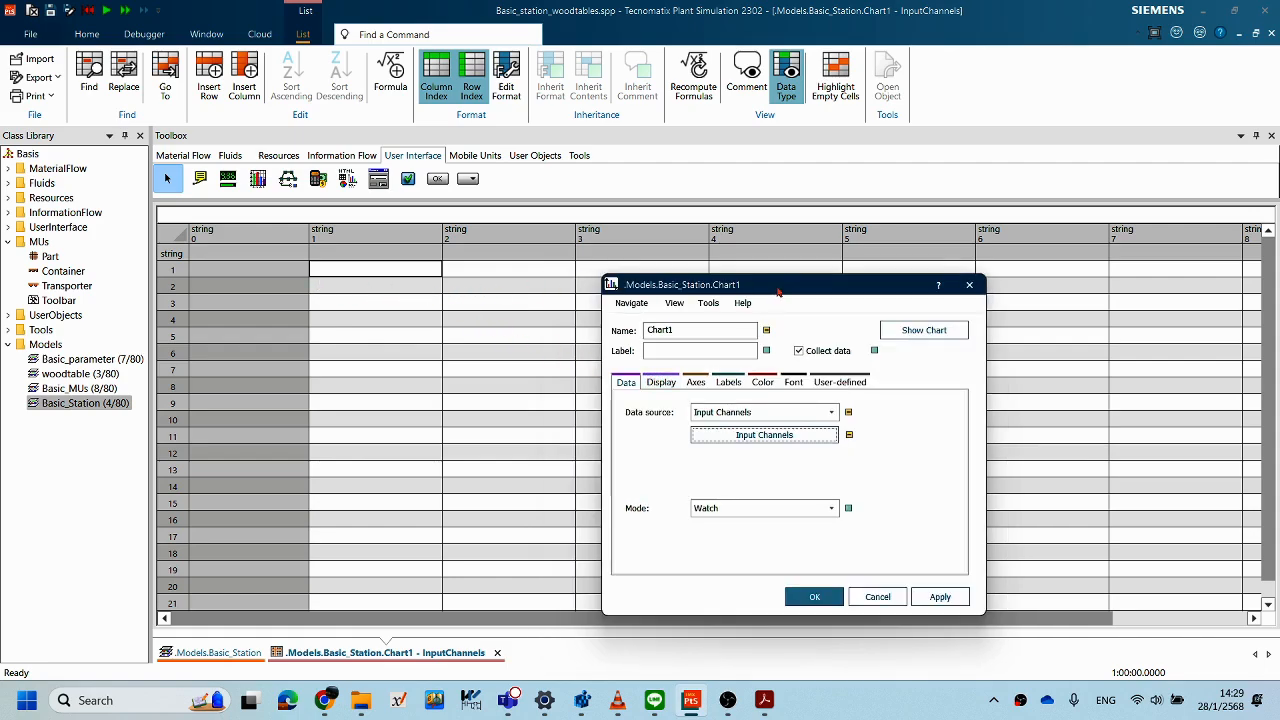
drag(765, 285, 643, 432)
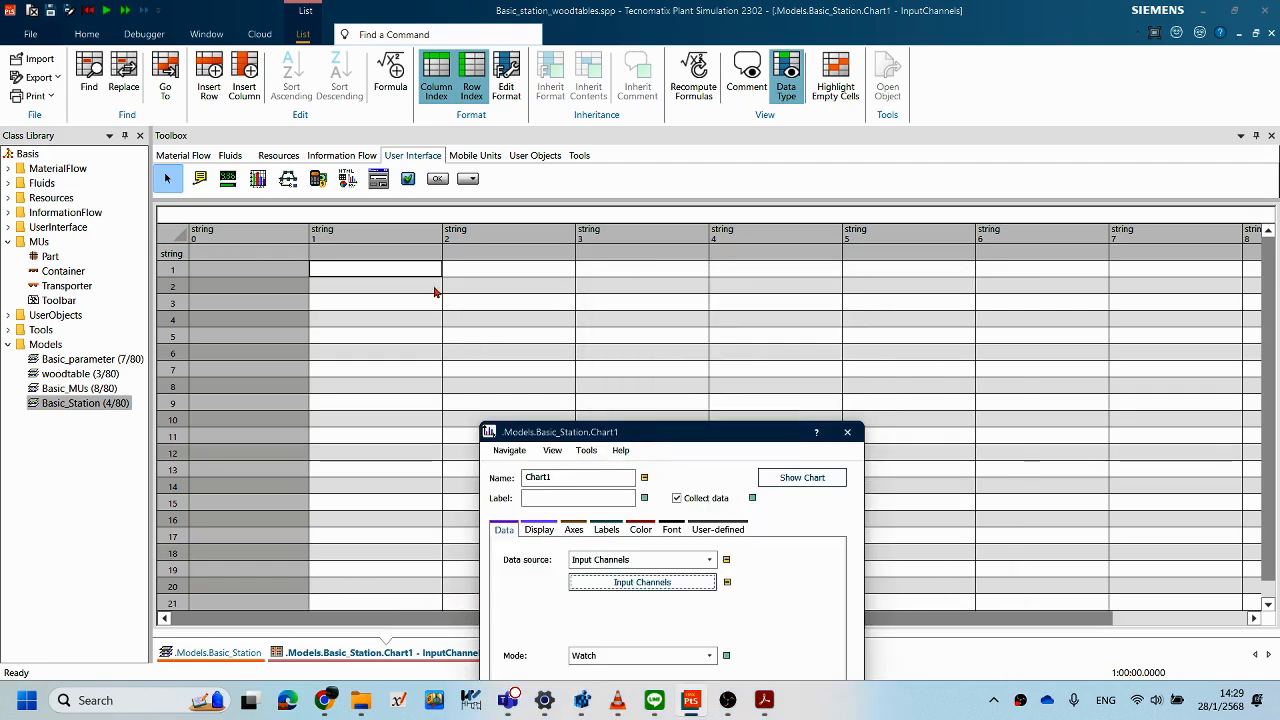
drag(635, 439, 594, 482)
- Fill rows 1 and 2 with the channels A and P, using A.value and P.value as their expressions
double_click(230, 254)
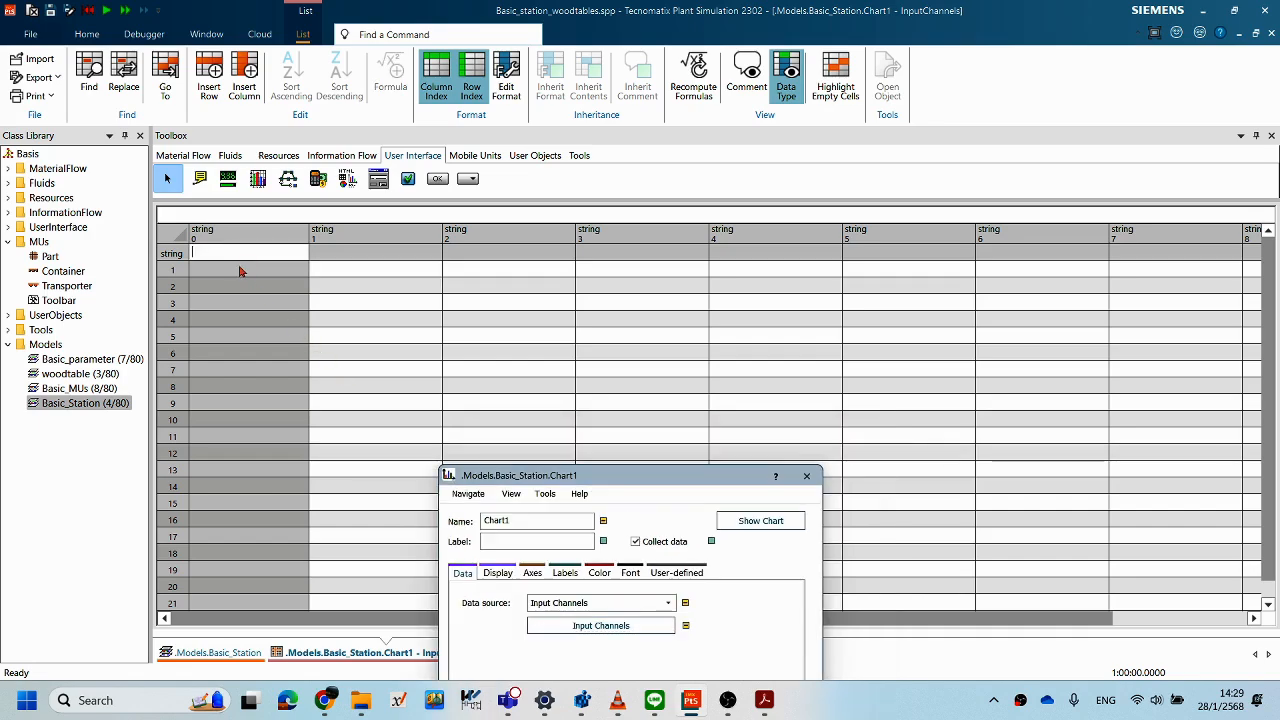
double_click(239, 267)
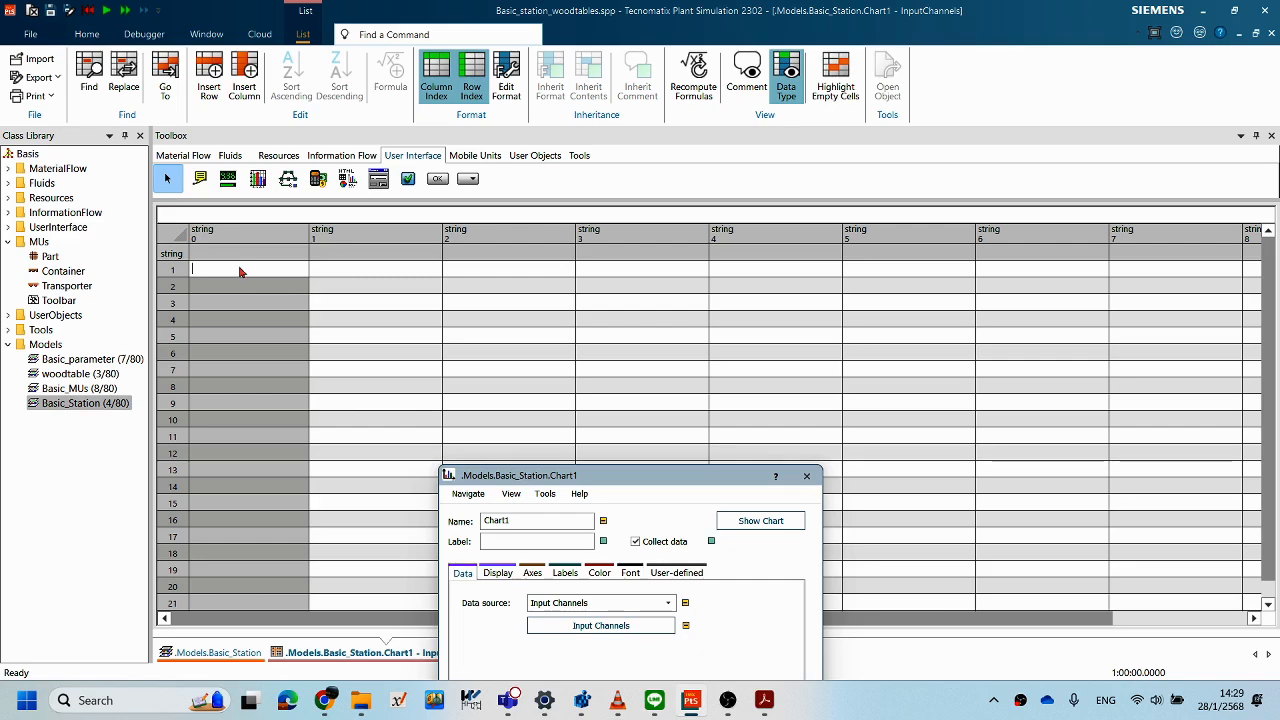
text(A)
key(Tab)
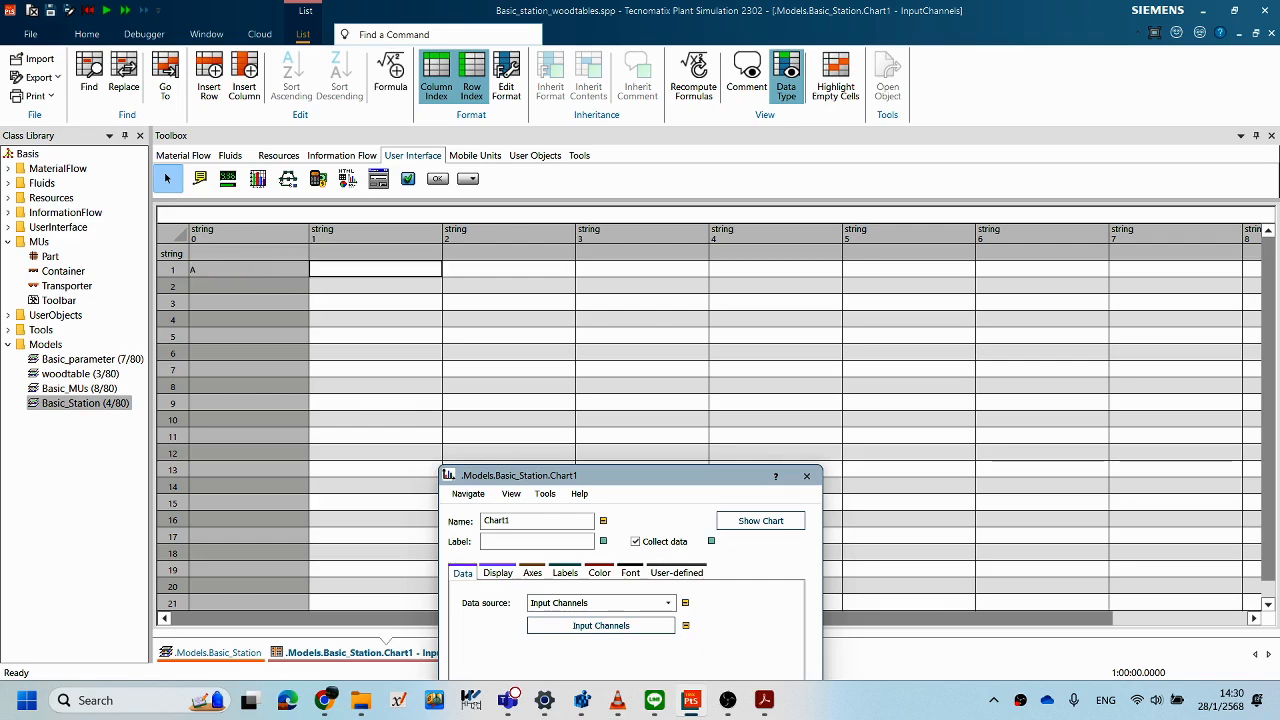
text(A.value)
double_click(249, 285)
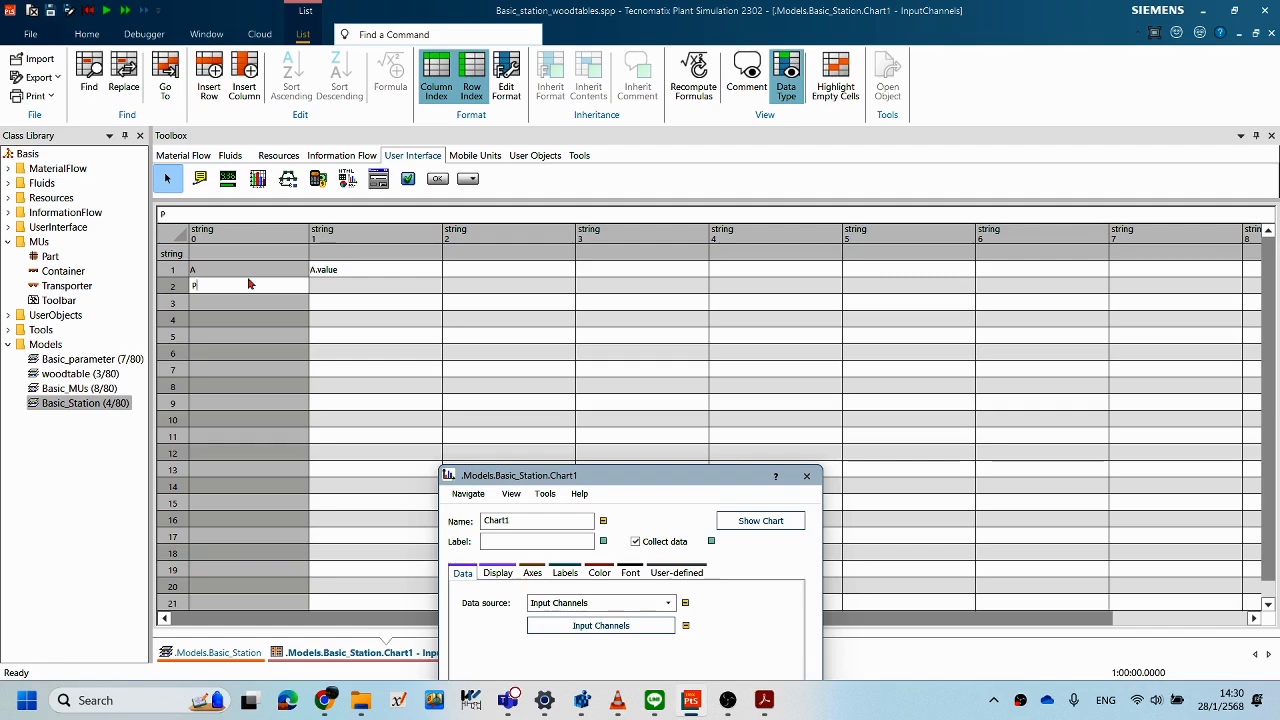
text(P)
key(Tab)
text(P.value)
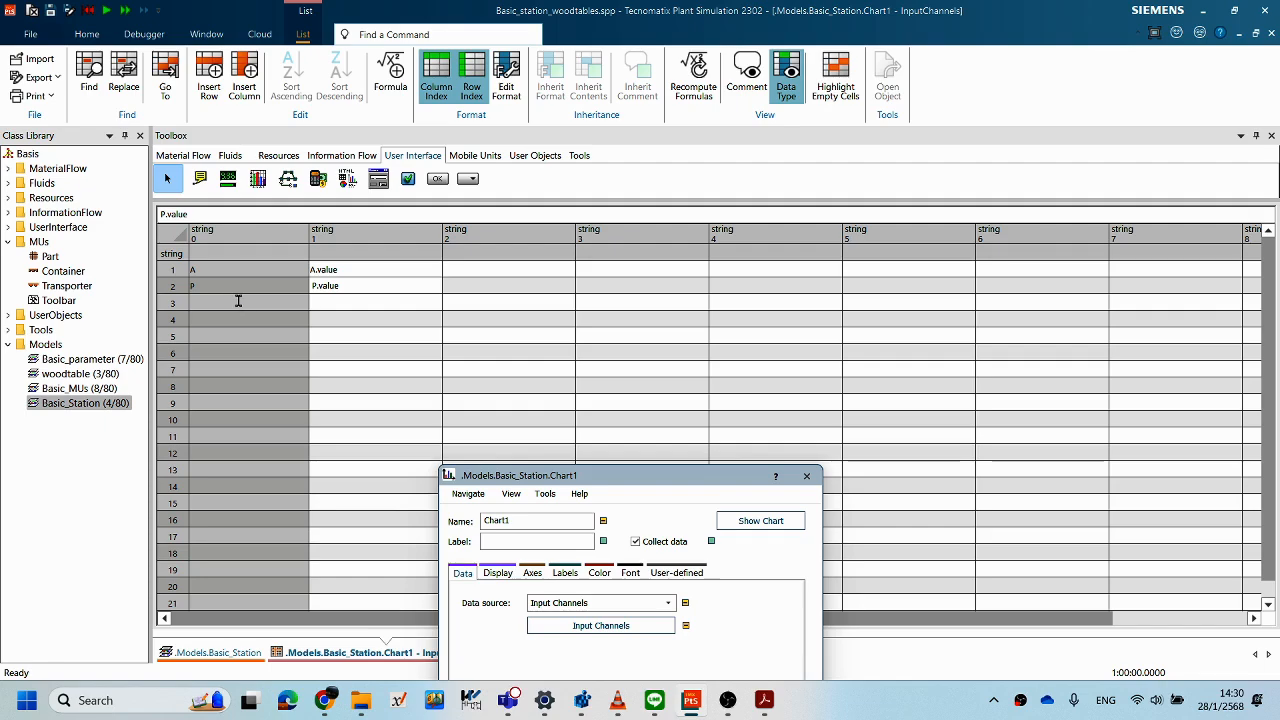
- Fill rows 3 and 4 with the channels Q and OEE, using Q.value and OEE.value, and apply the chart settings
click(238, 301)
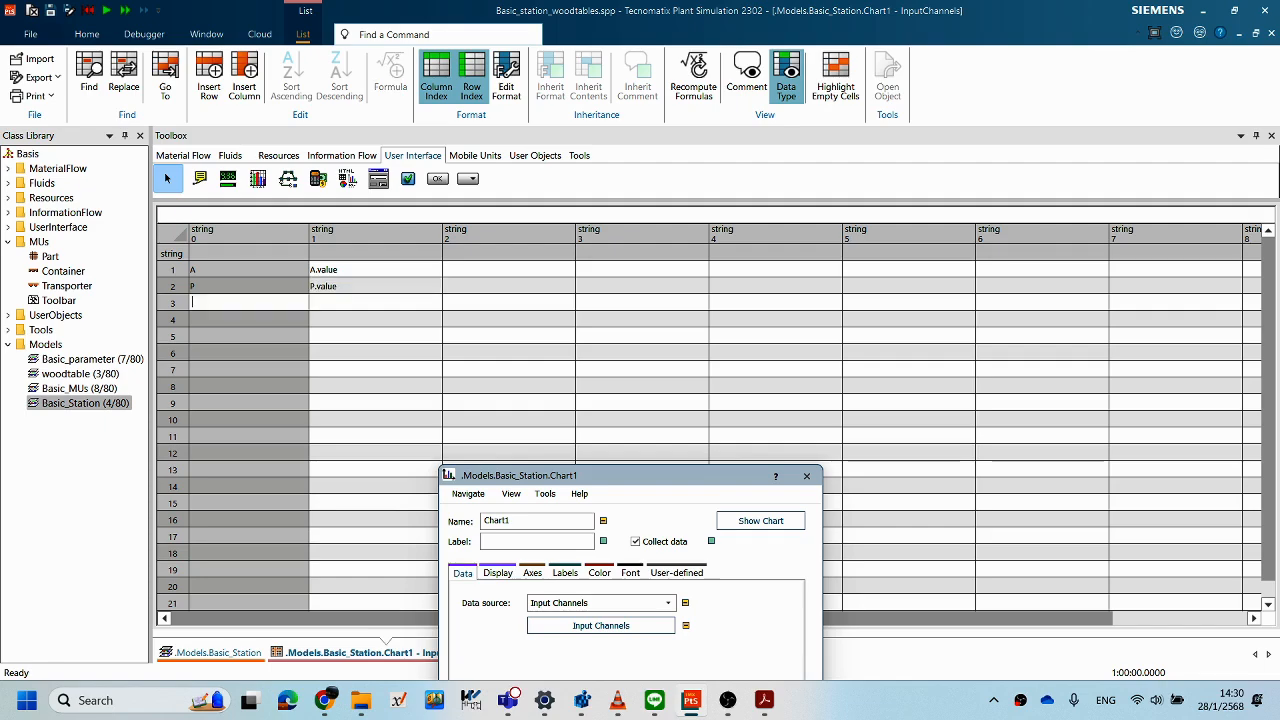
text(Q)
key(Tab)
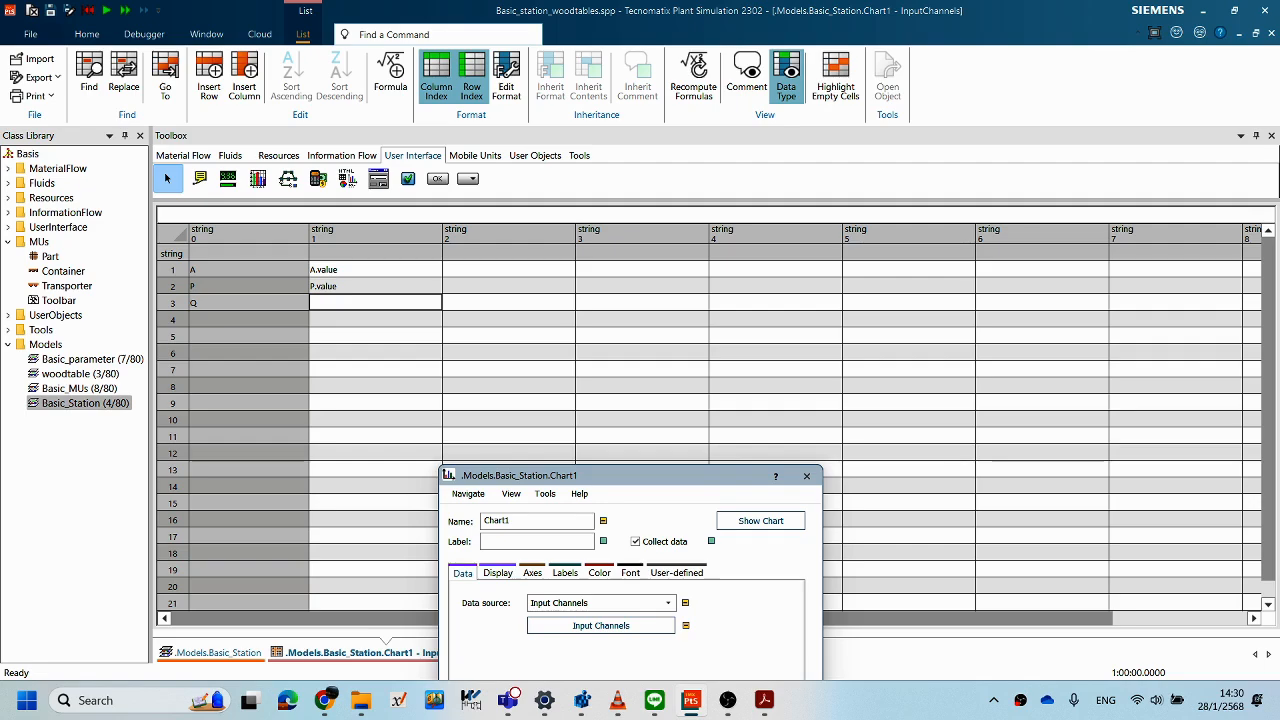
text(Q.value)
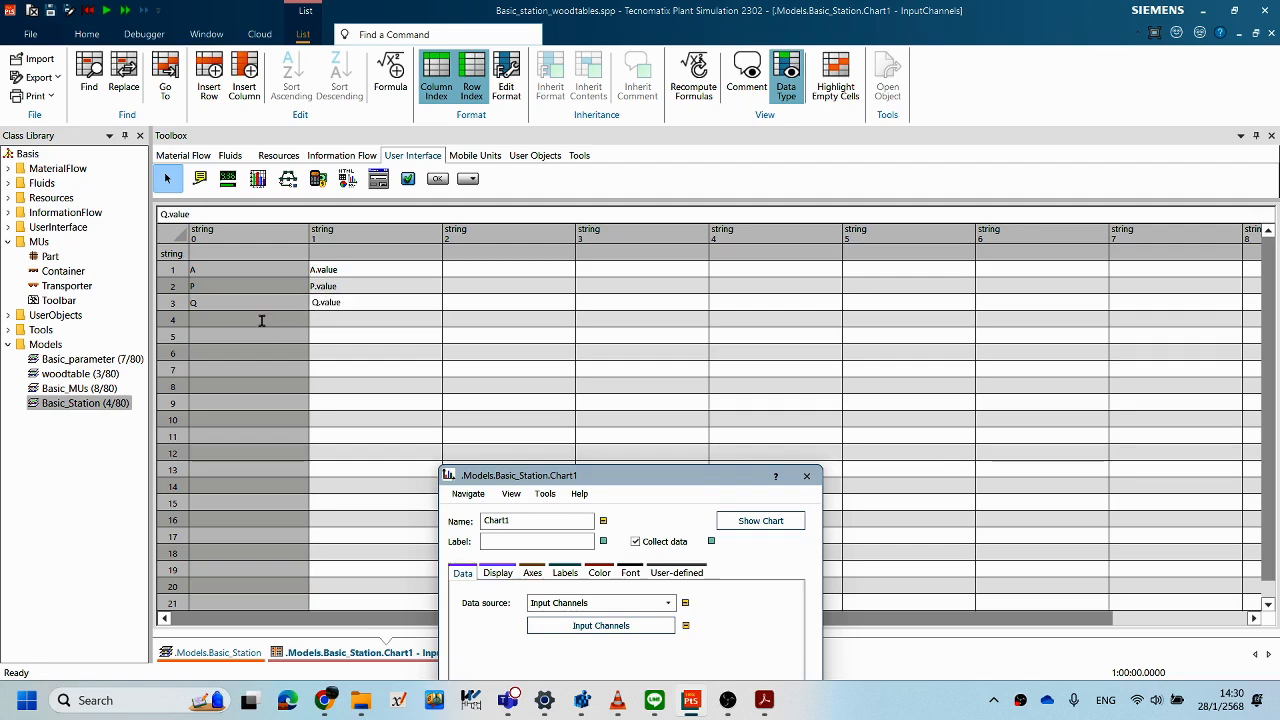
click(286, 318)
text(OEE)
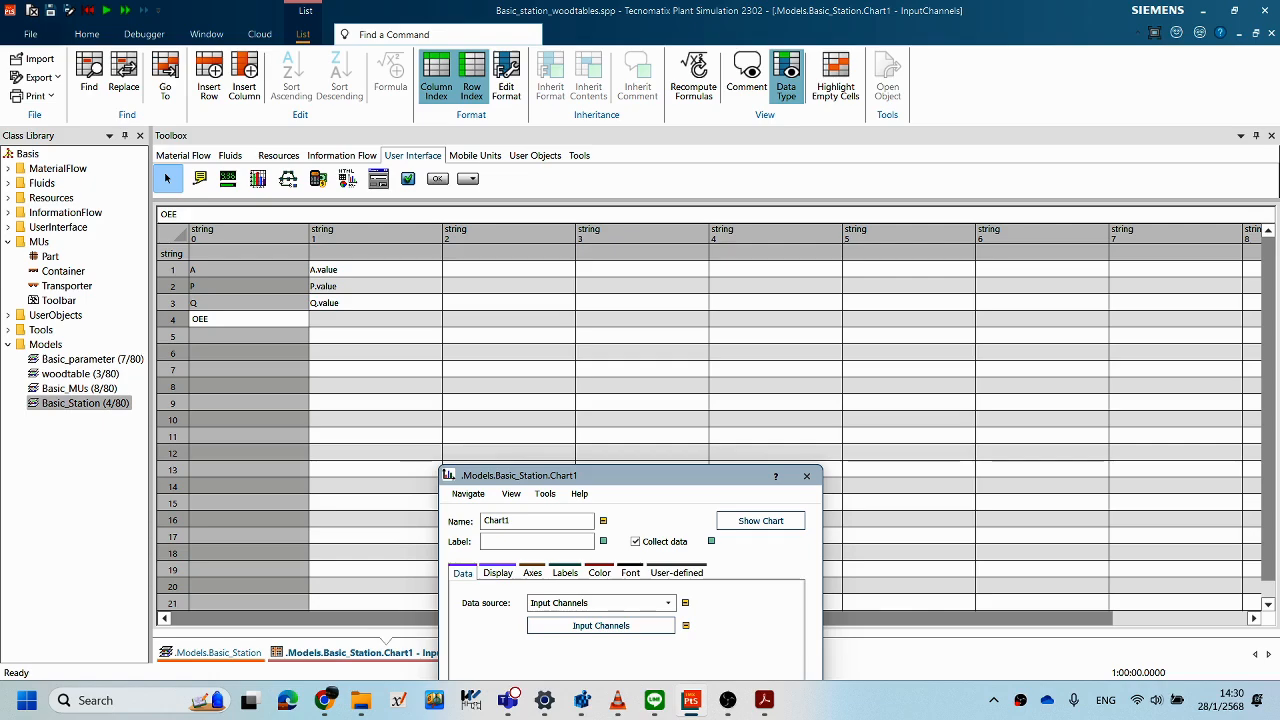
click(332, 321)
text(OEE.value)
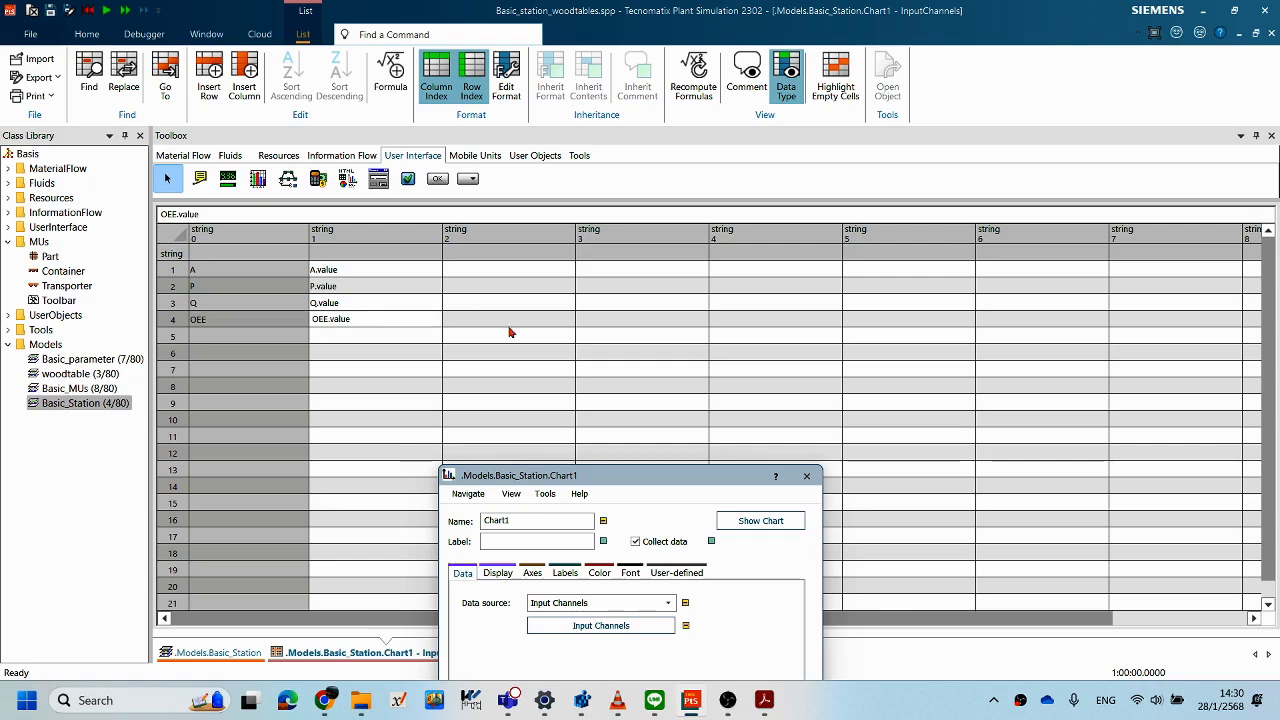
drag(591, 474, 560, 267)
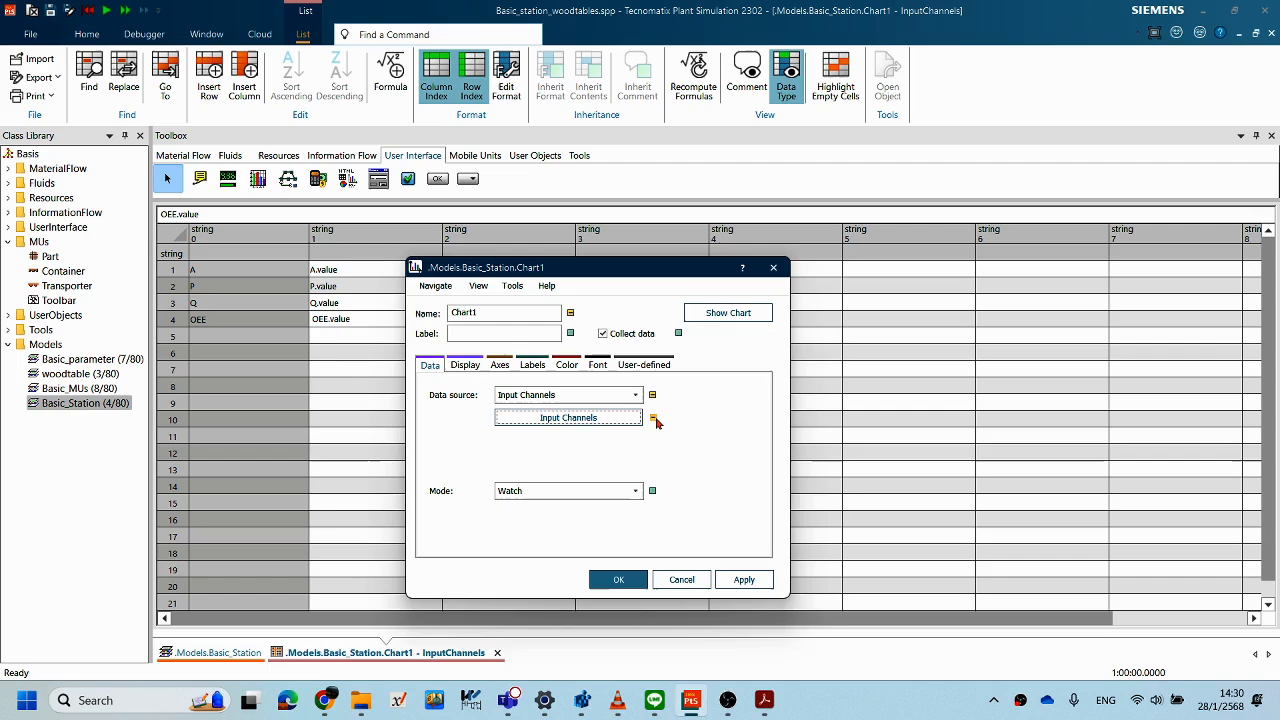
click(740, 580)
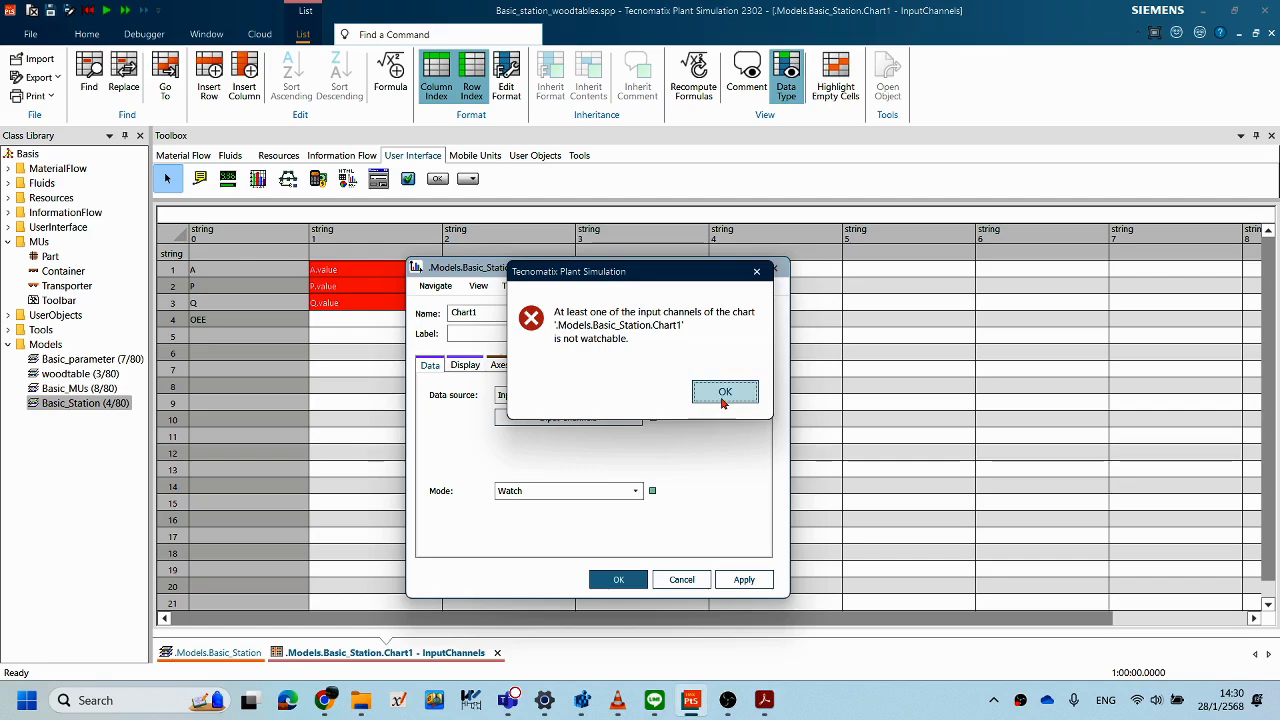
- Set Chart1's mode to Sample with an interval of 1 and confirm the chart settings
click(724, 394)
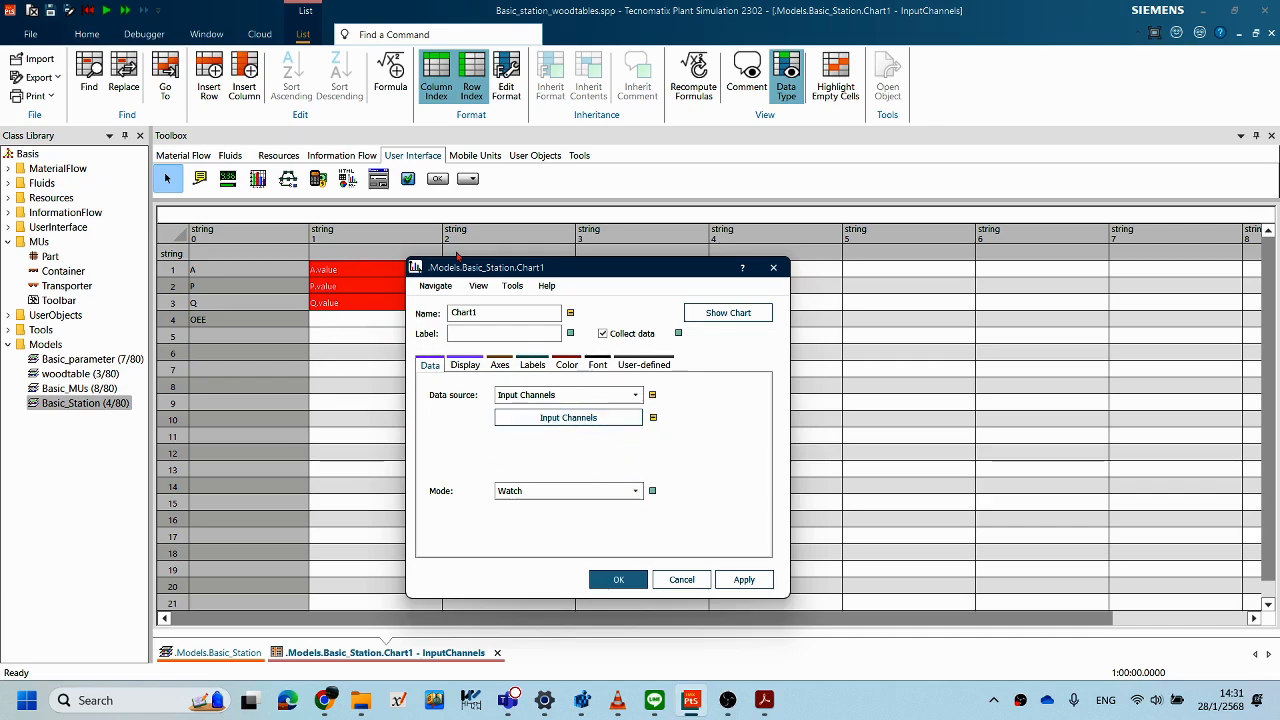
drag(531, 269, 557, 262)
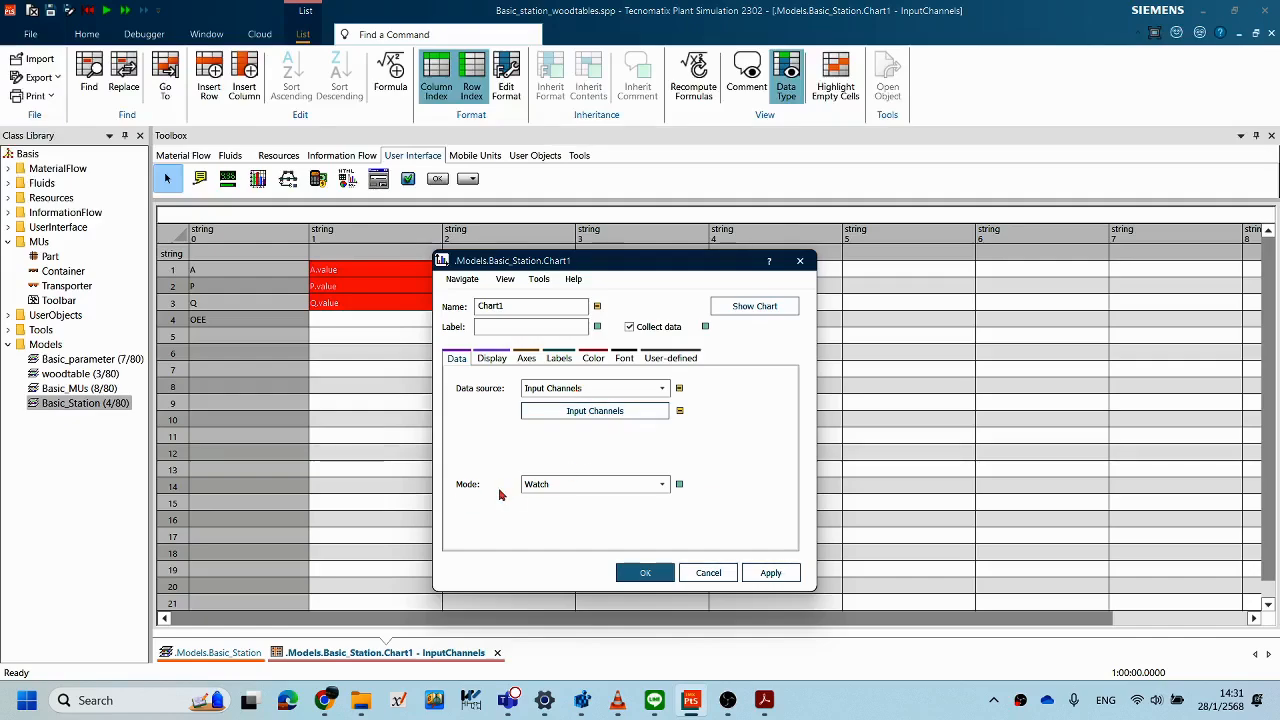
click(662, 485)
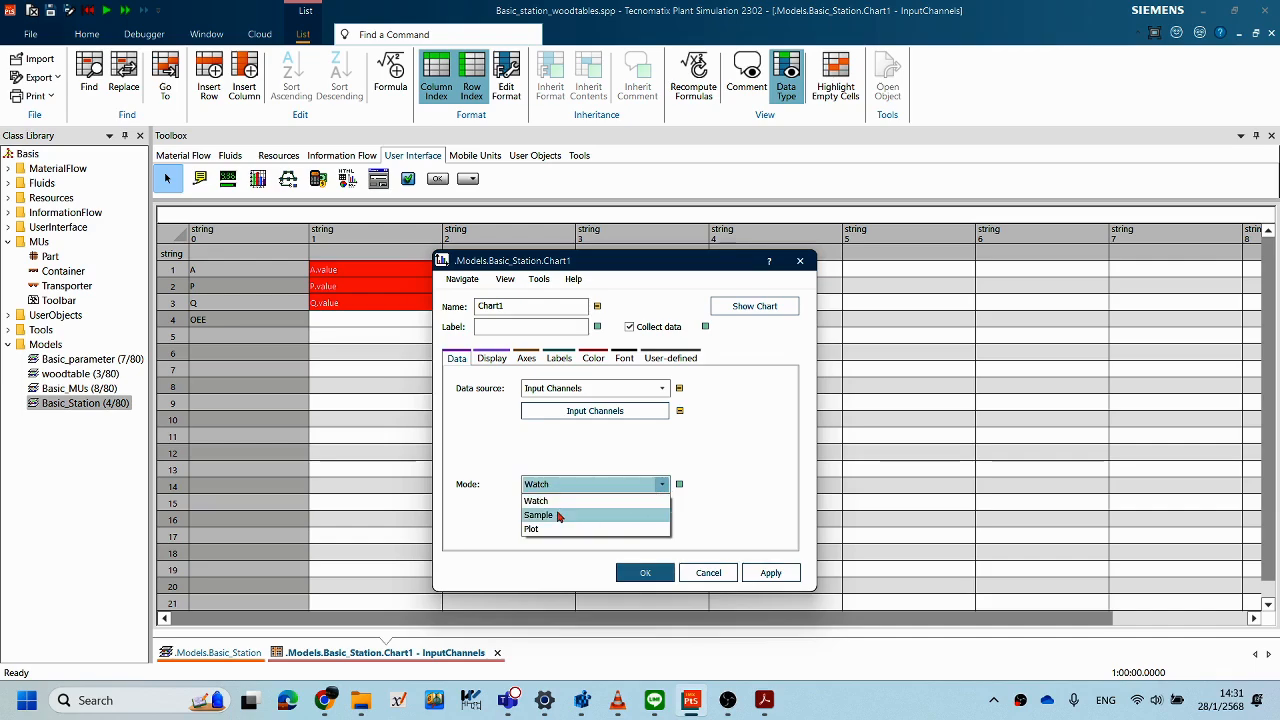
click(557, 514)
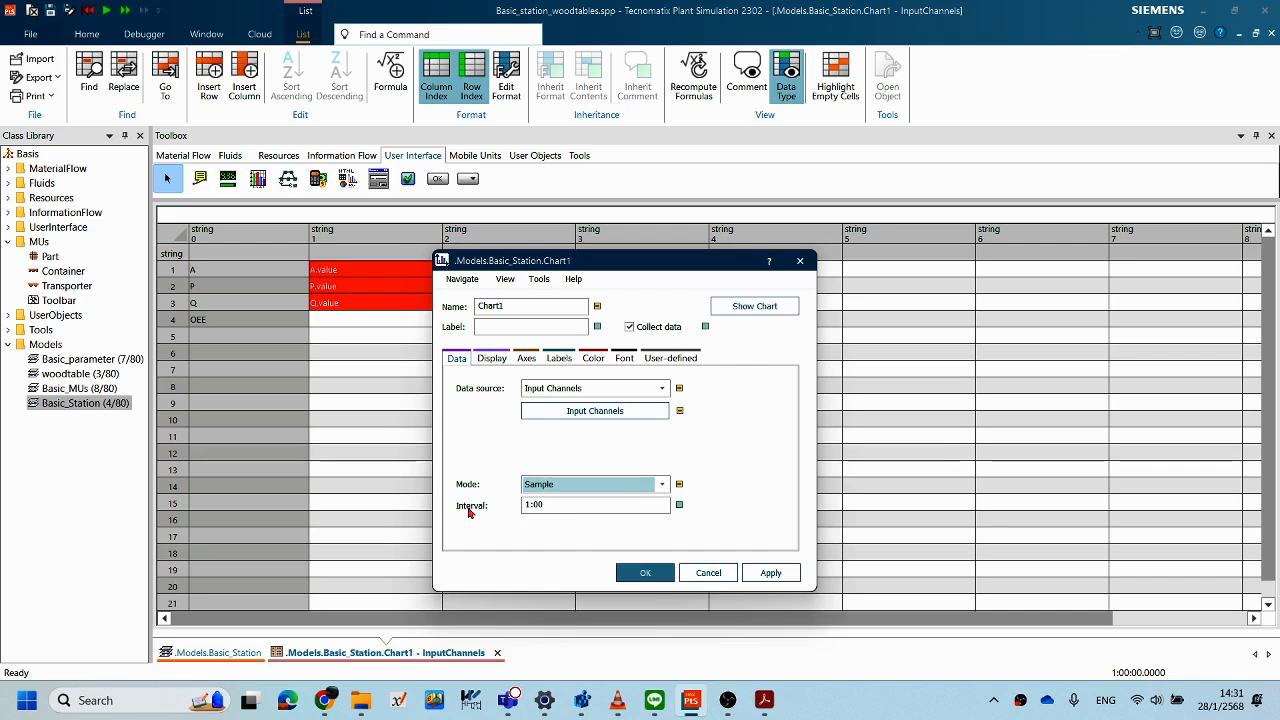
key(Tab)
text(1)
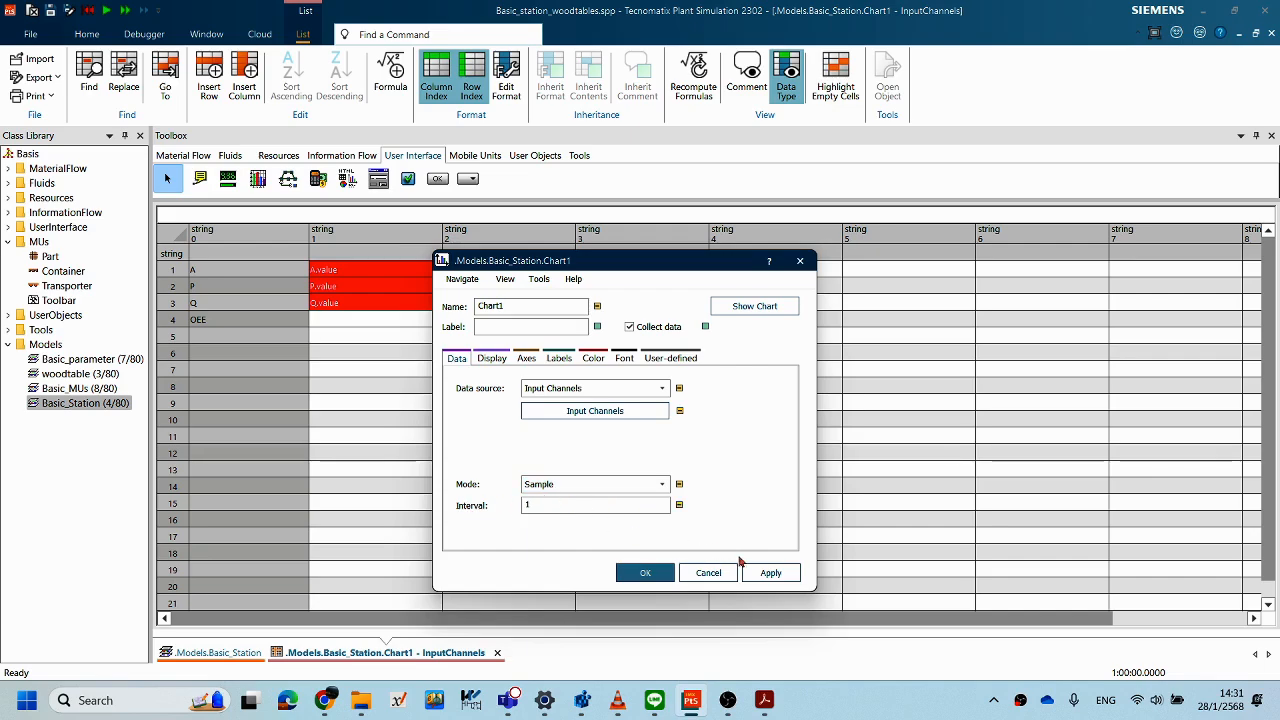
click(770, 572)
click(646, 573)
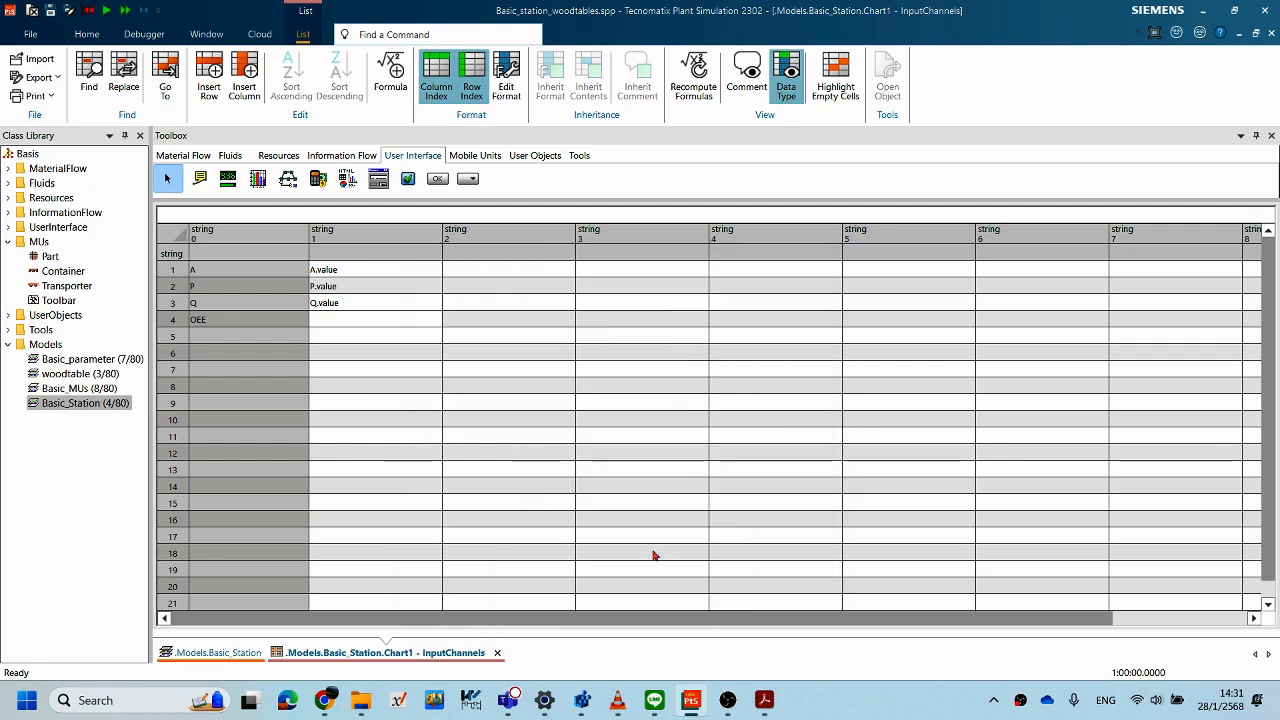
- Close the Input Channels table, then reopen Chart1's settings and confirm them
click(643, 520)
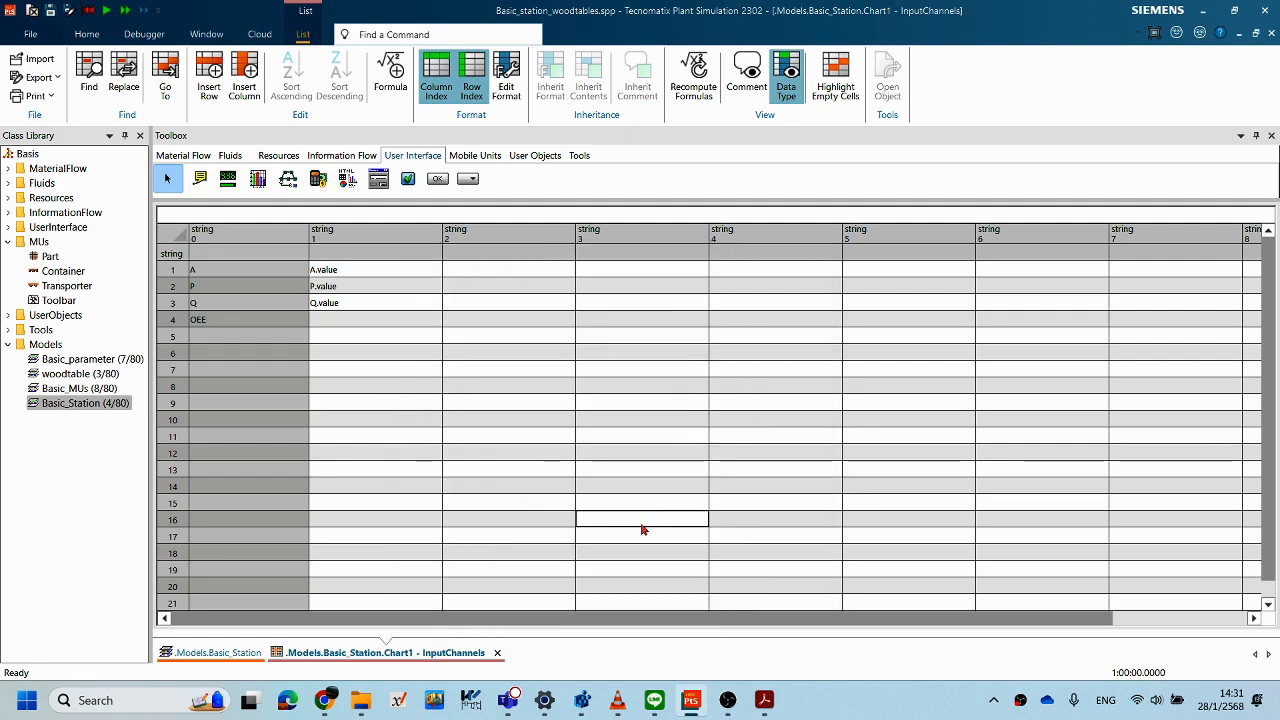
click(497, 653)
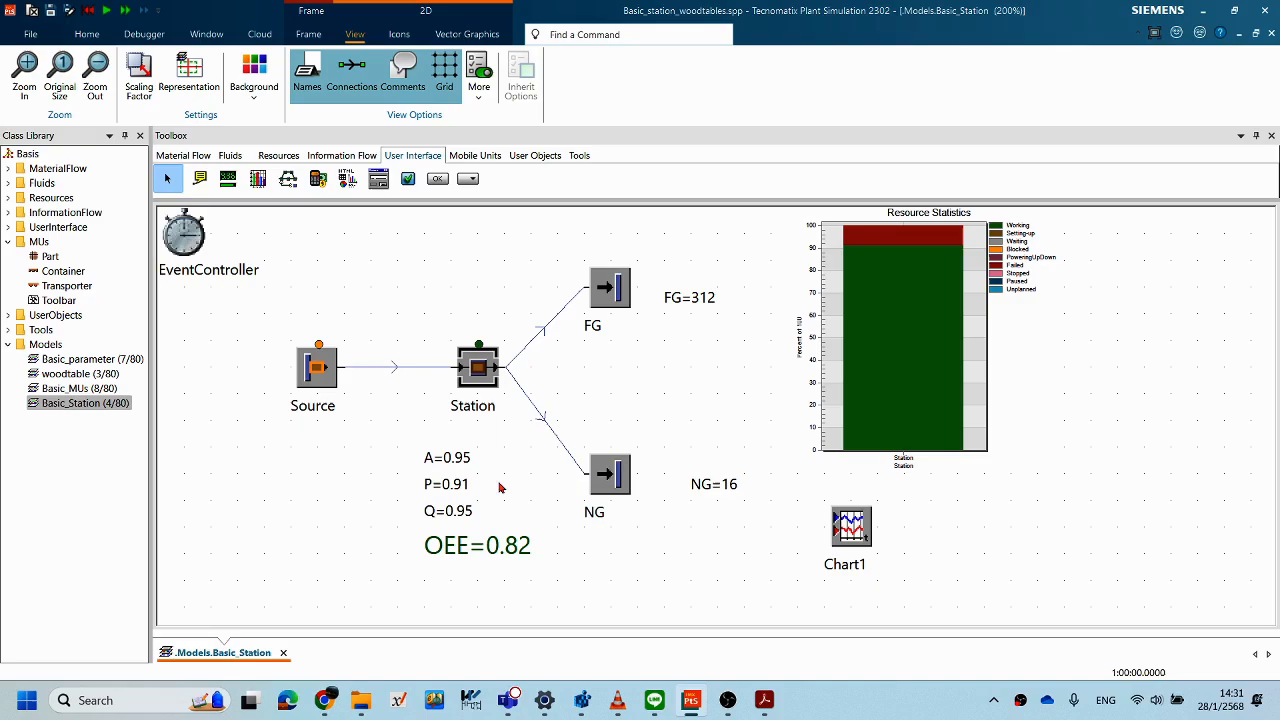
double_click(860, 533)
click(651, 572)
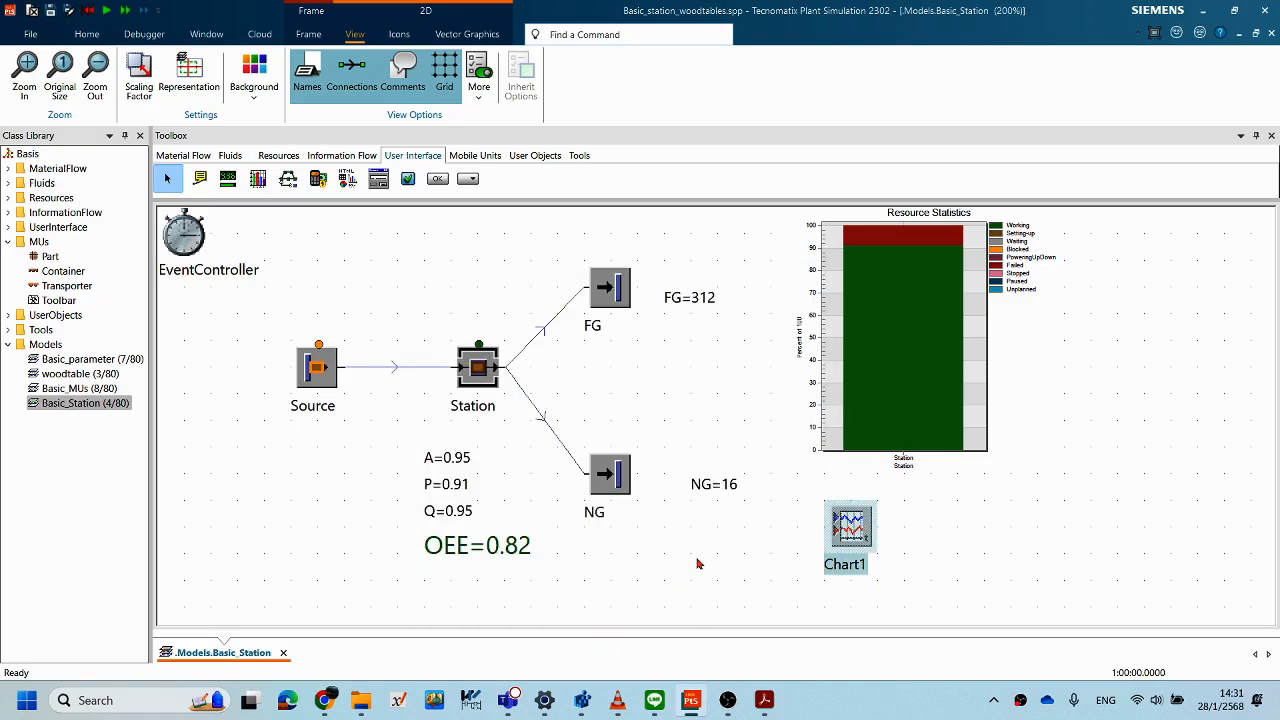
- Reset the Basic_Station simulation
right_click(655, 533)
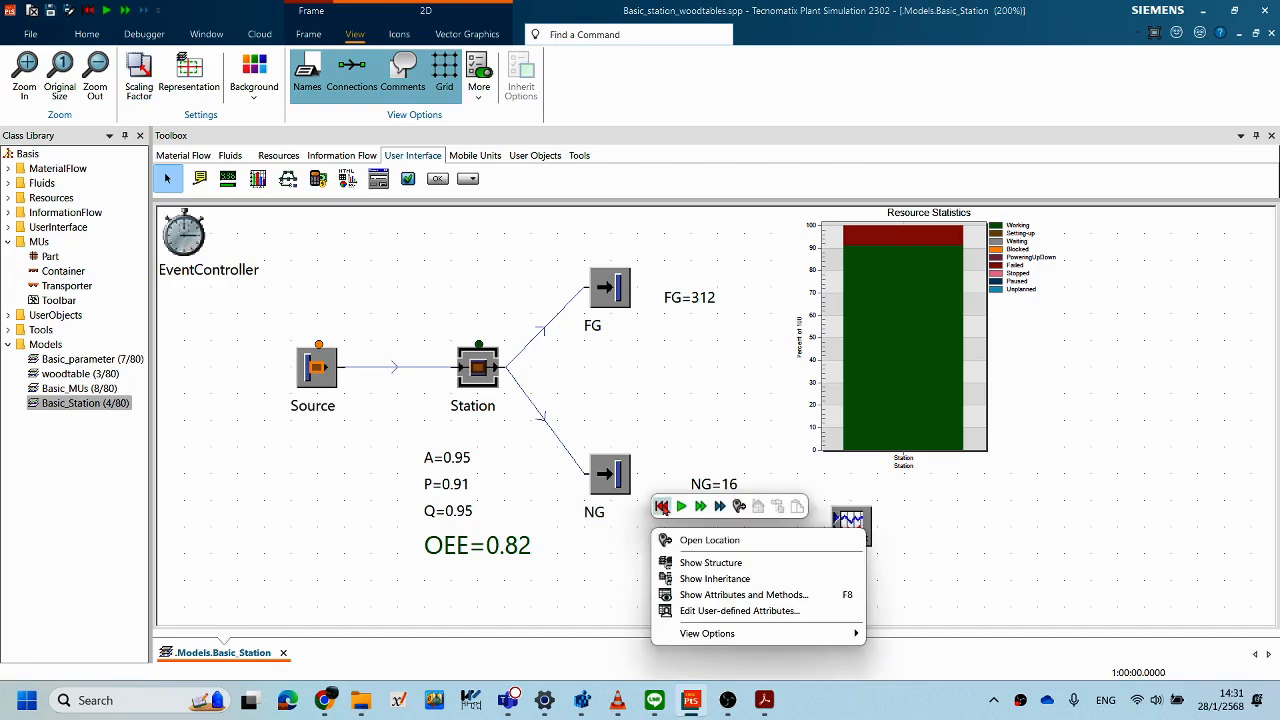
click(662, 506)
right_click(693, 545)
click(983, 528)
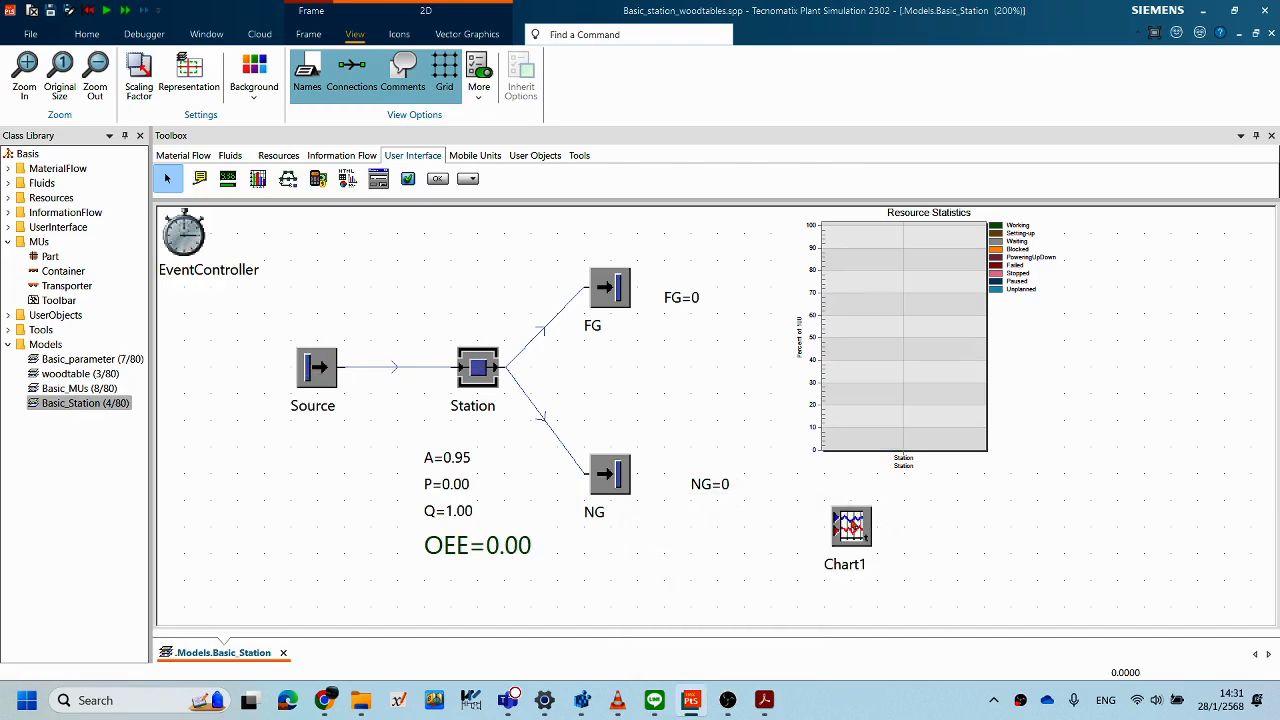
- Show Chart1's plot window and place it over the empty area beside the FG and NG drains
right_click(853, 521)
click(867, 536)
right_click(867, 536)
click(907, 340)
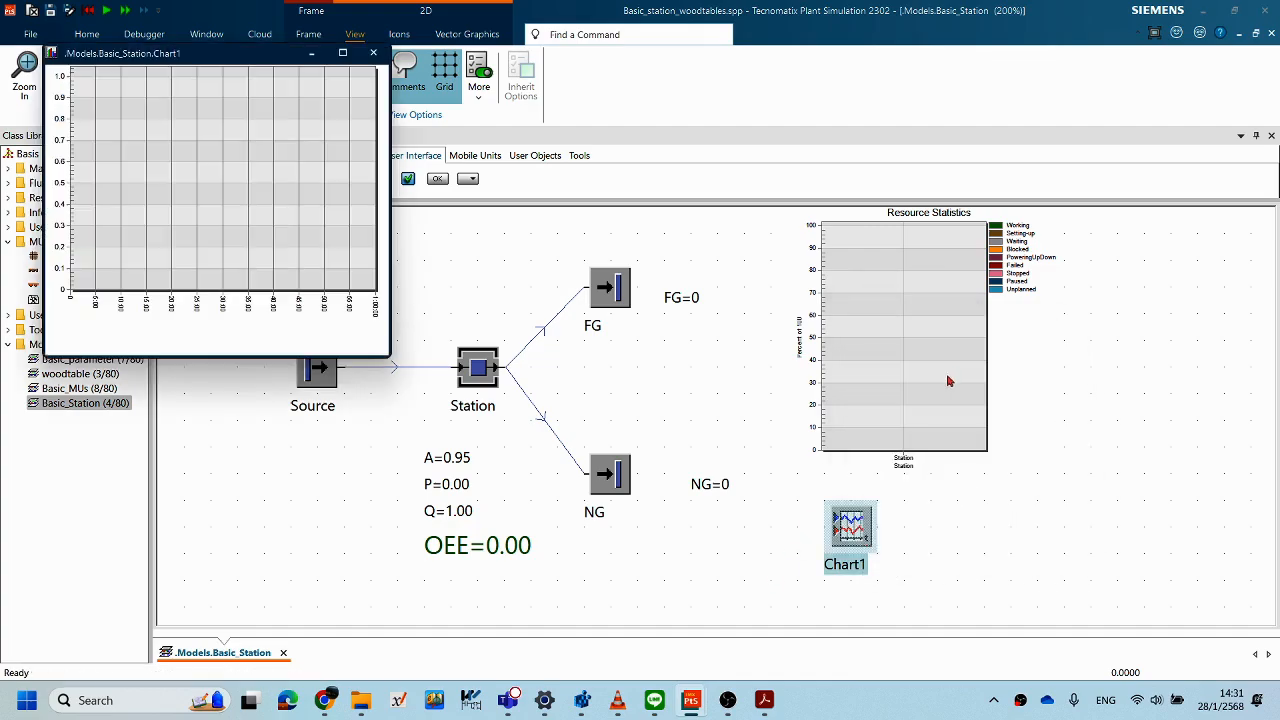
drag(232, 59, 1026, 328)
- Slow the EventController's real-time factor to 39, reset the simulation and start it
right_click(616, 410)
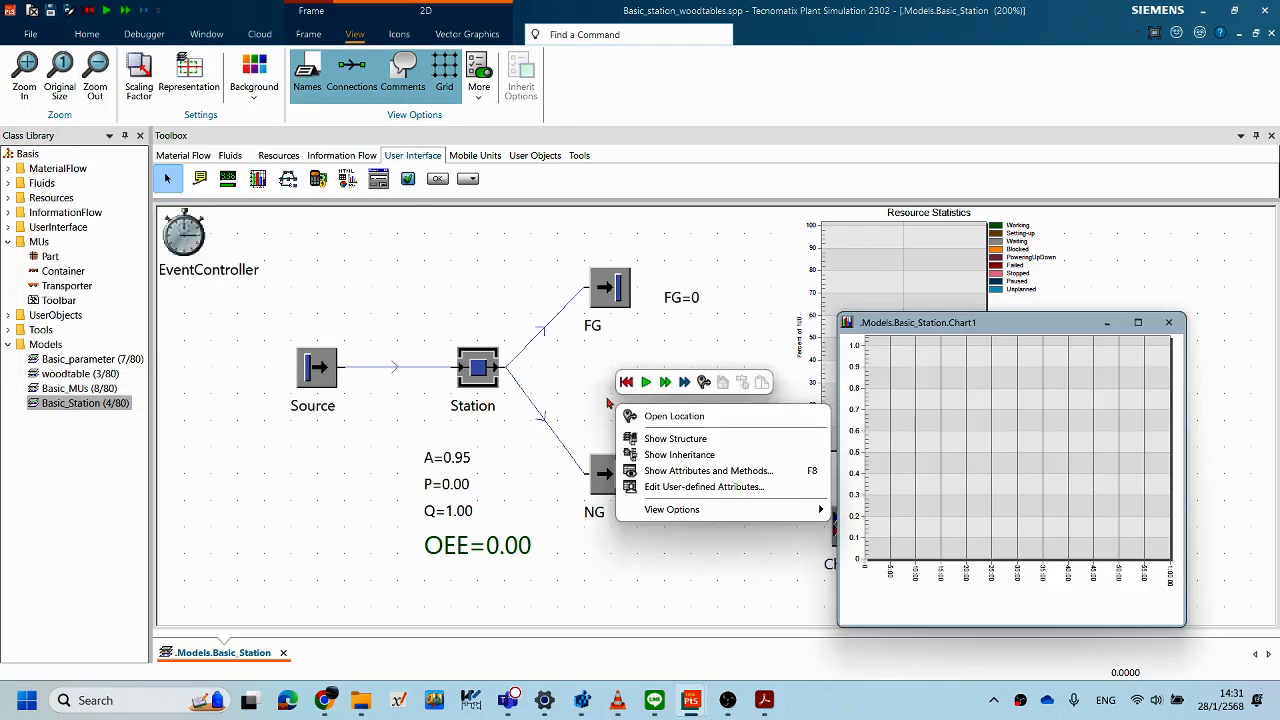
double_click(181, 236)
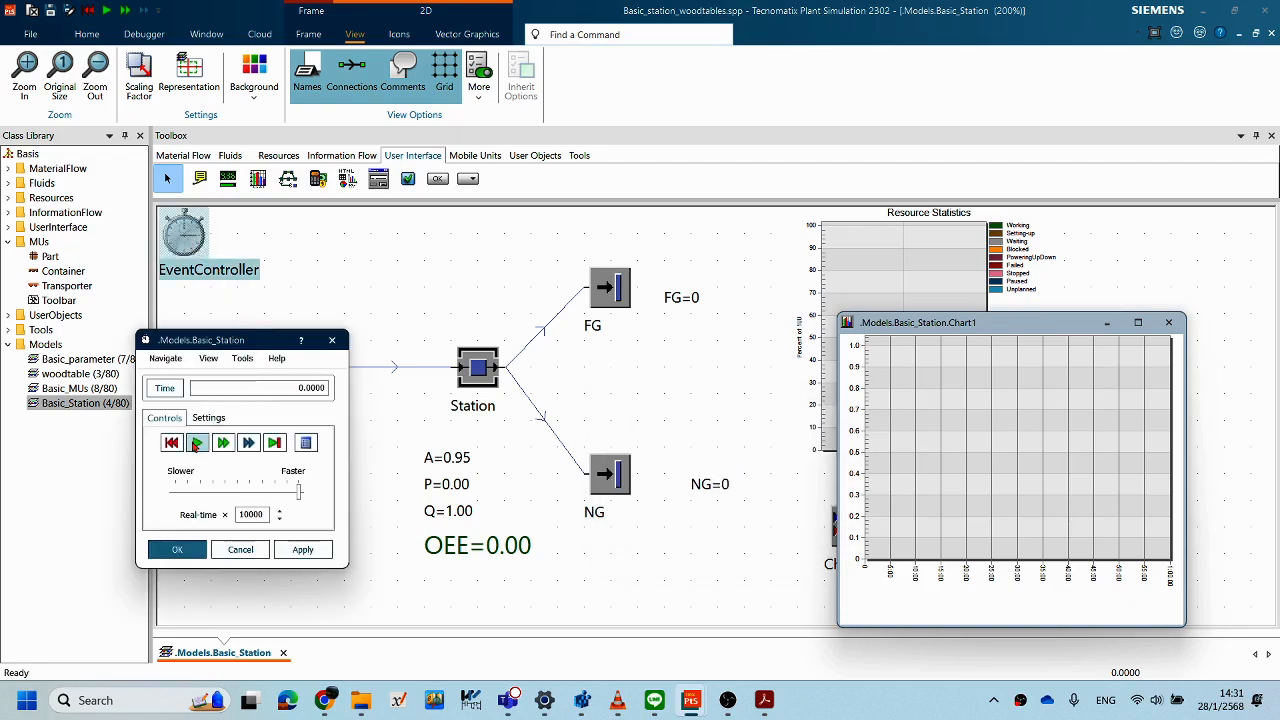
drag(297, 492, 243, 492)
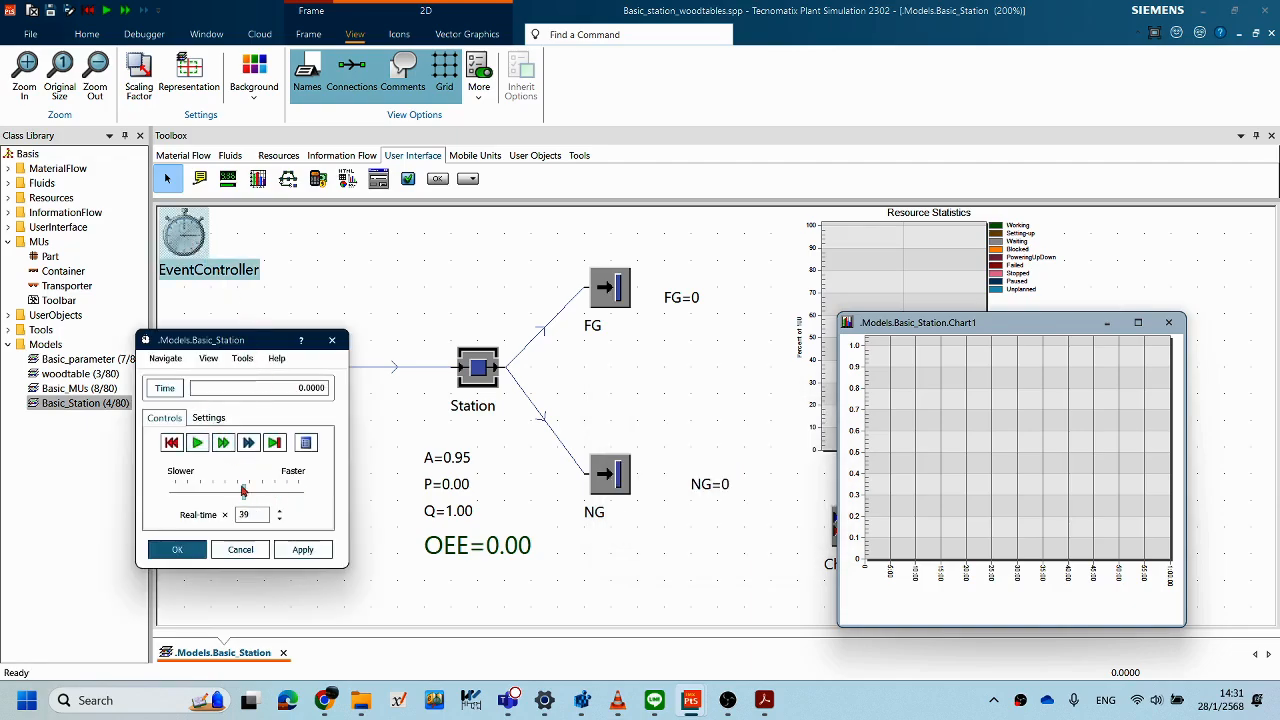
click(174, 445)
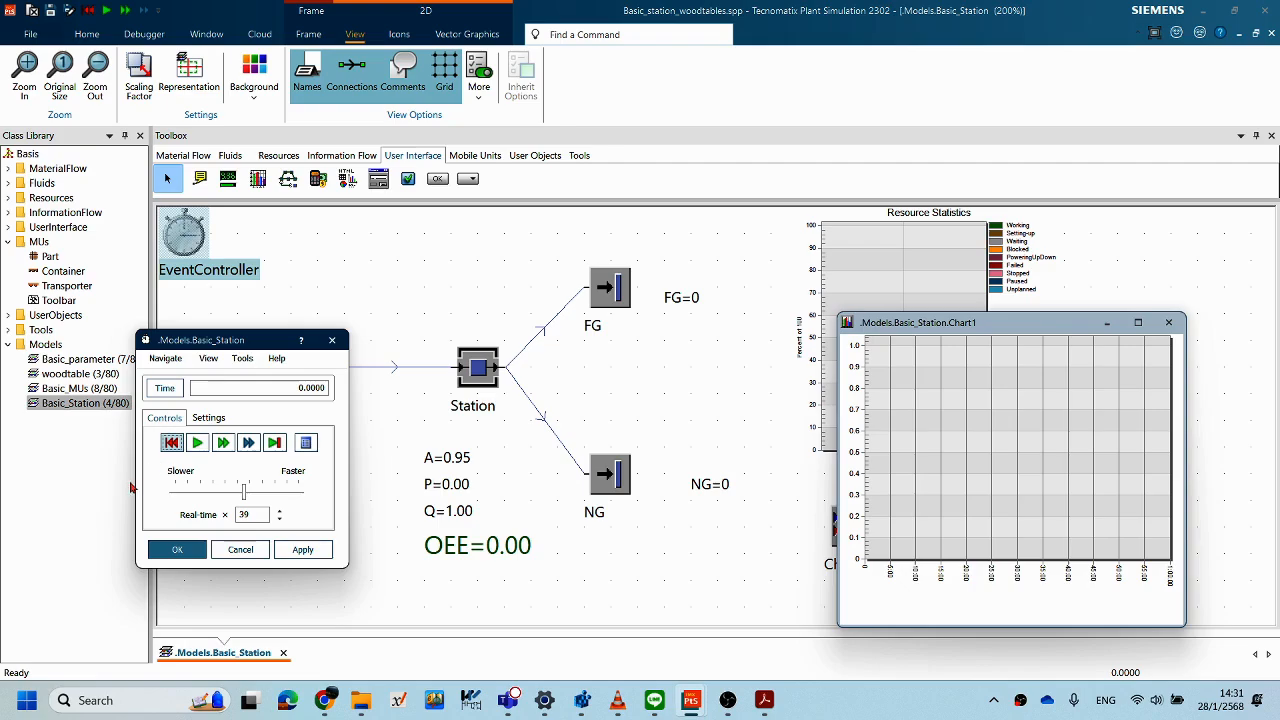
click(200, 443)
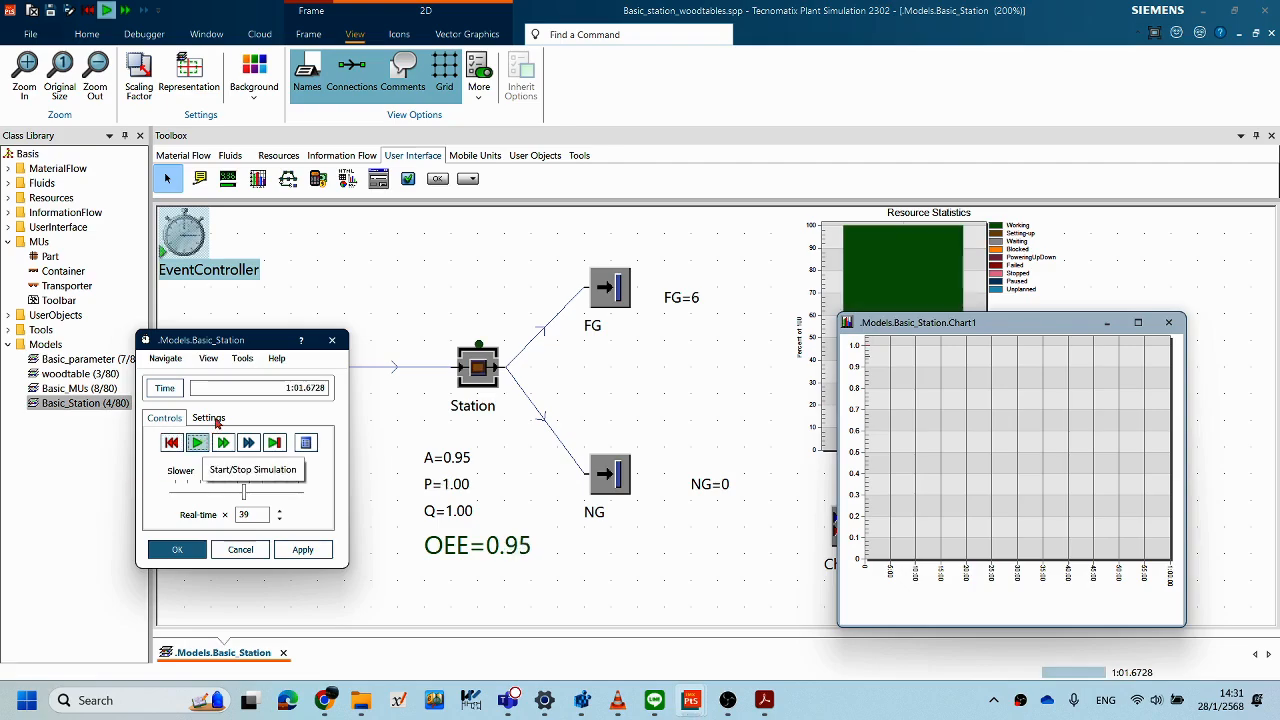
- Move the EventController dialog clear of the Station and raise the real-time factor to 90 during the run
drag(246, 346, 222, 344)
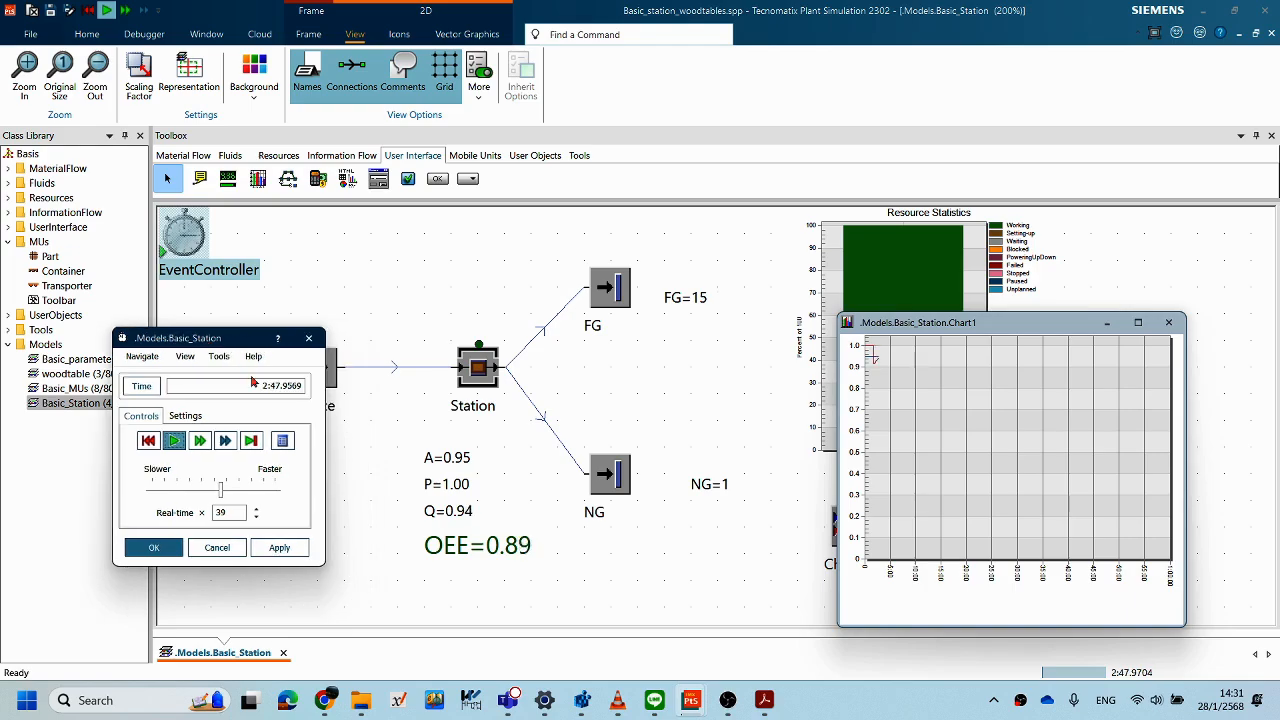
drag(220, 490, 253, 500)
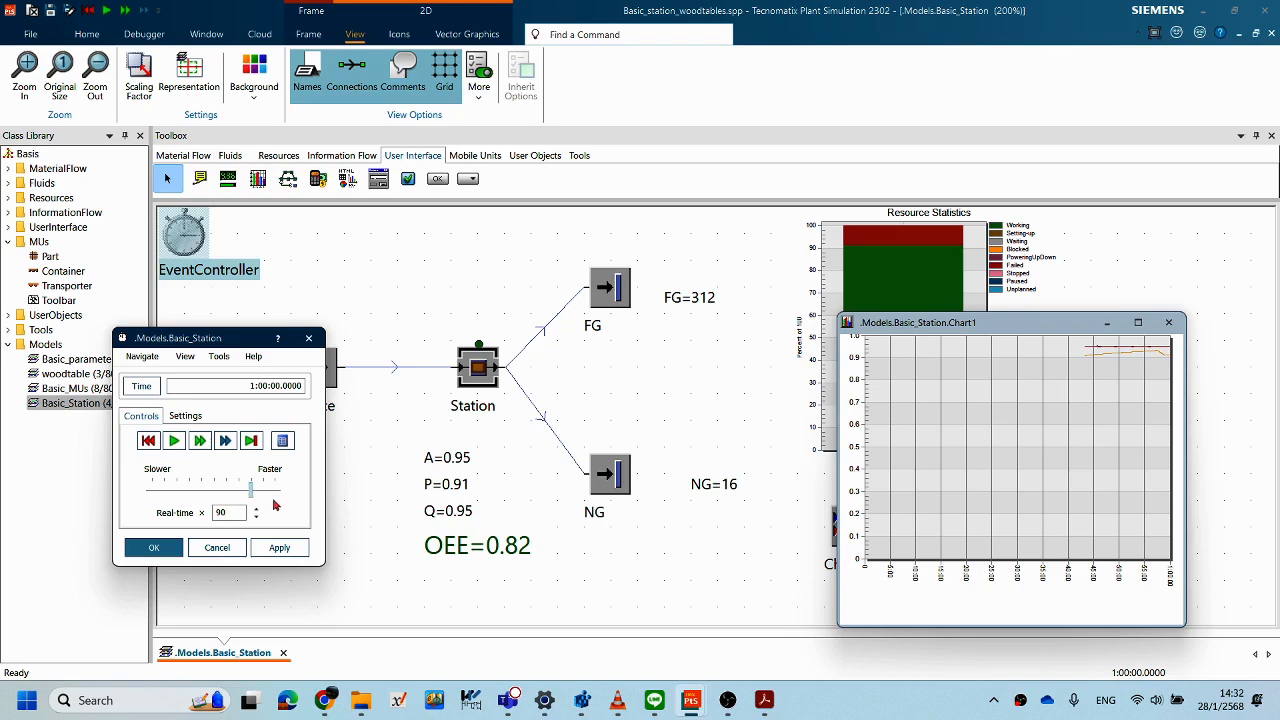
- Reset the simulation, check the EventController's time settings and run it again at a real-time factor of 10000
click(148, 440)
click(186, 416)
click(145, 416)
click(186, 416)
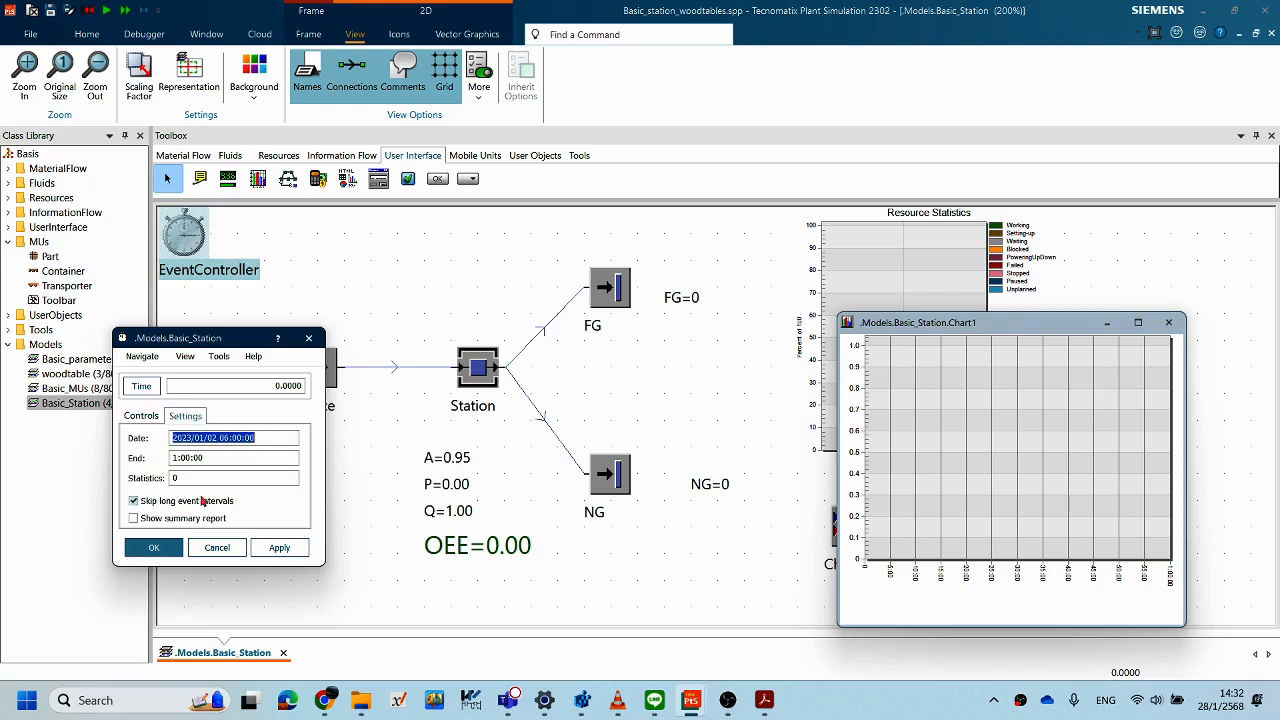
click(141, 416)
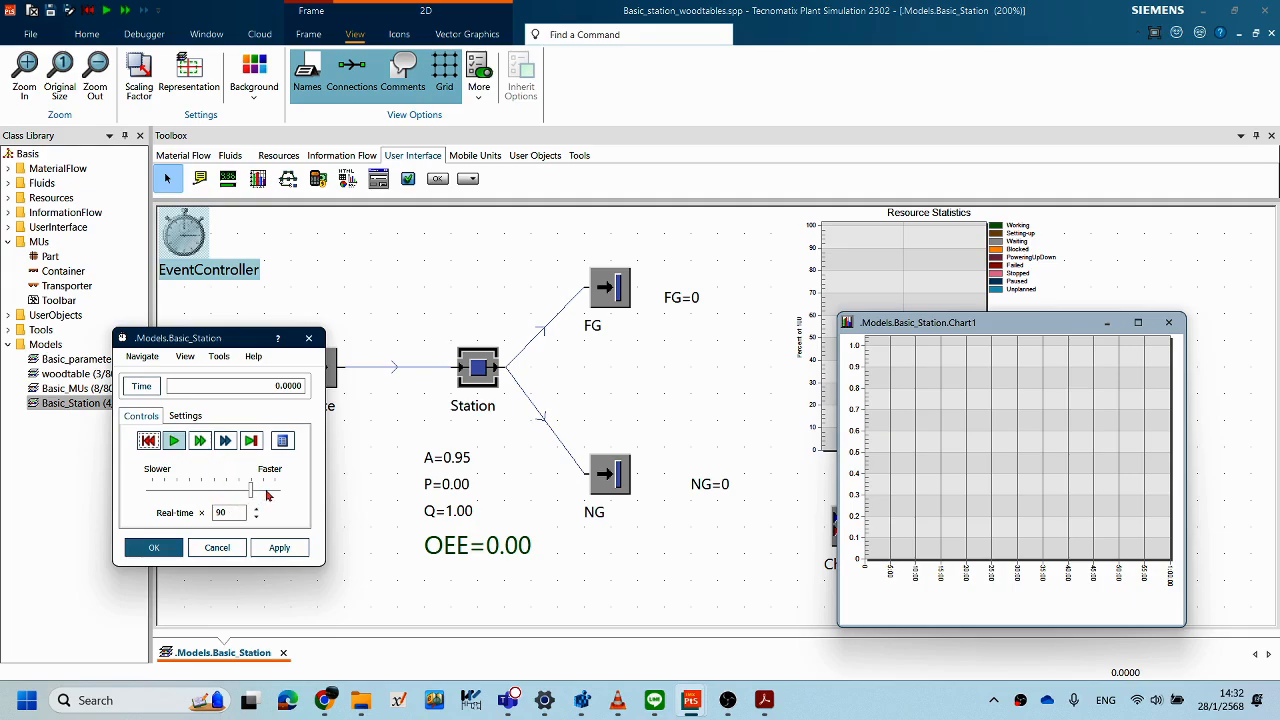
drag(269, 494, 277, 492)
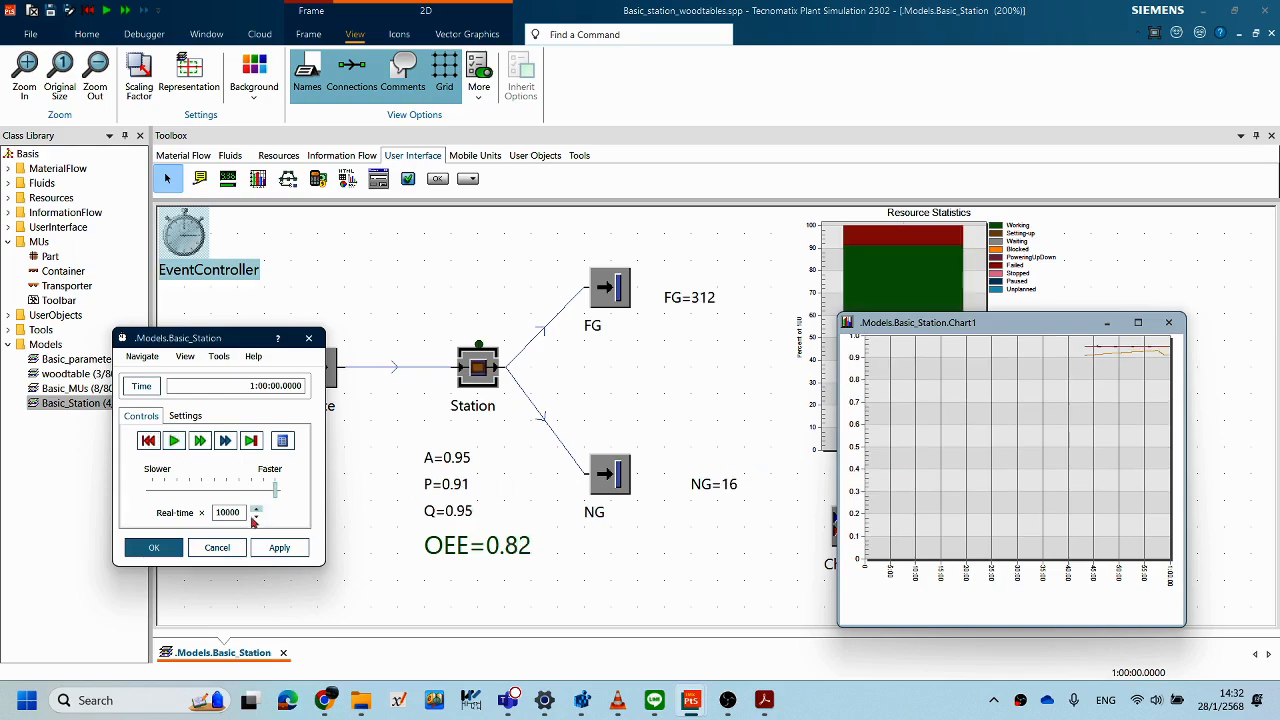
- Reset the simulation and arrange the Chart1 plot and EventController dialog so the Source, Station and drains stay uncovered
click(863, 702)
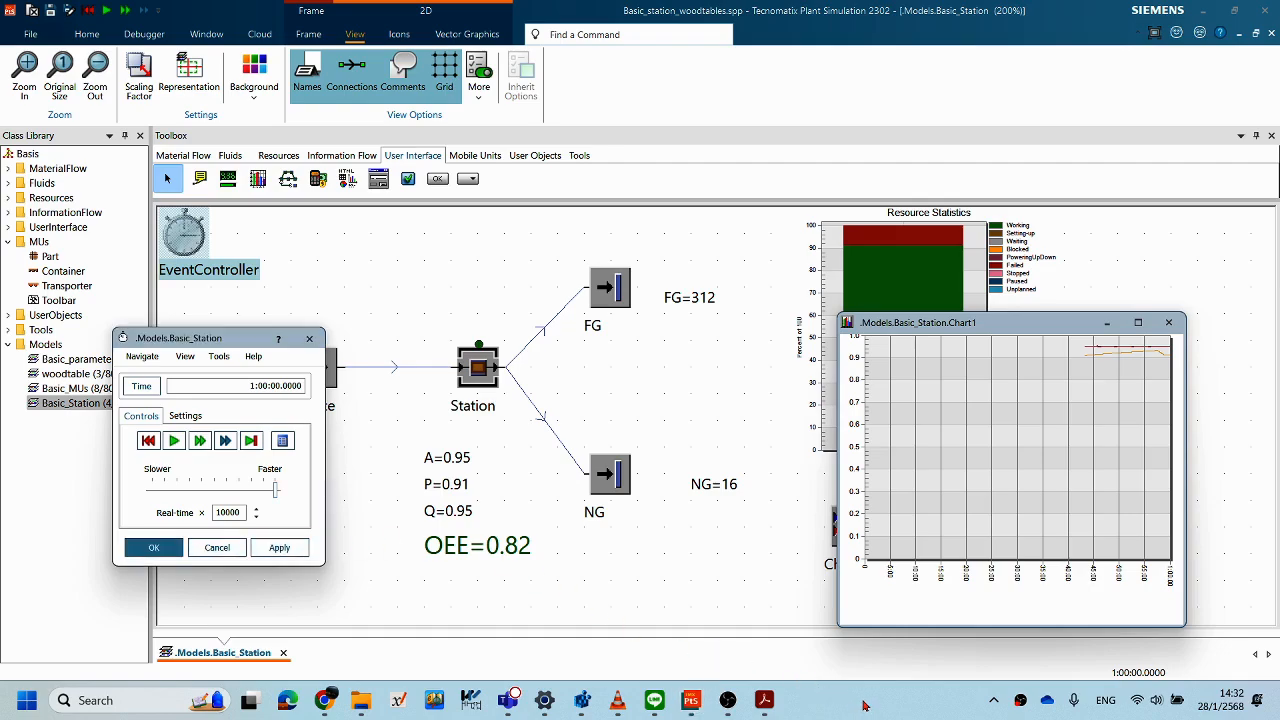
right_click(667, 408)
click(673, 381)
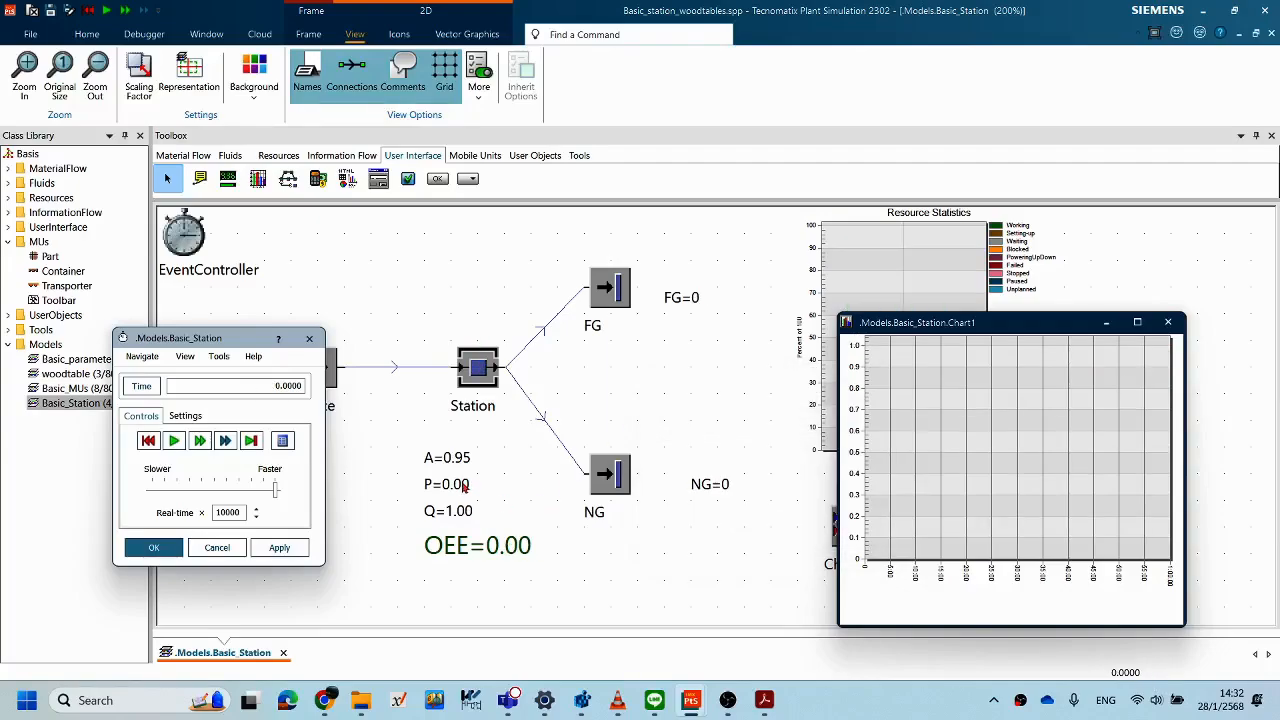
drag(989, 322, 922, 292)
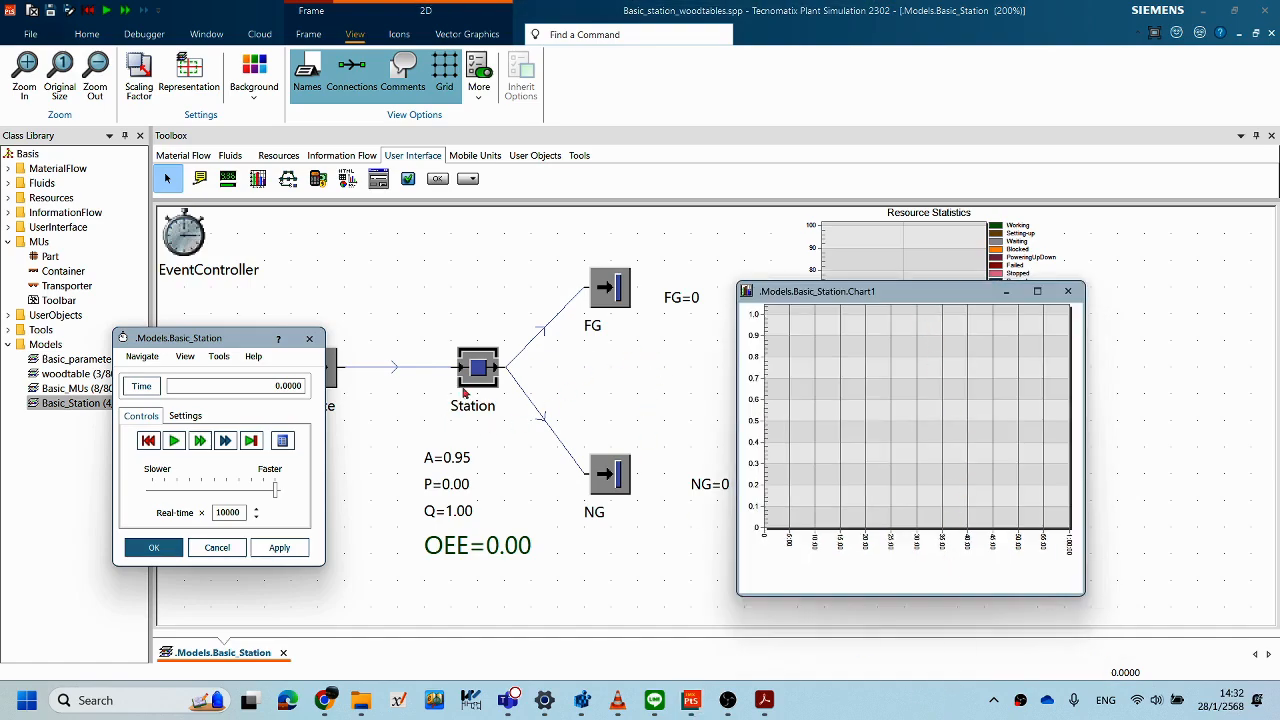
drag(247, 343, 331, 522)
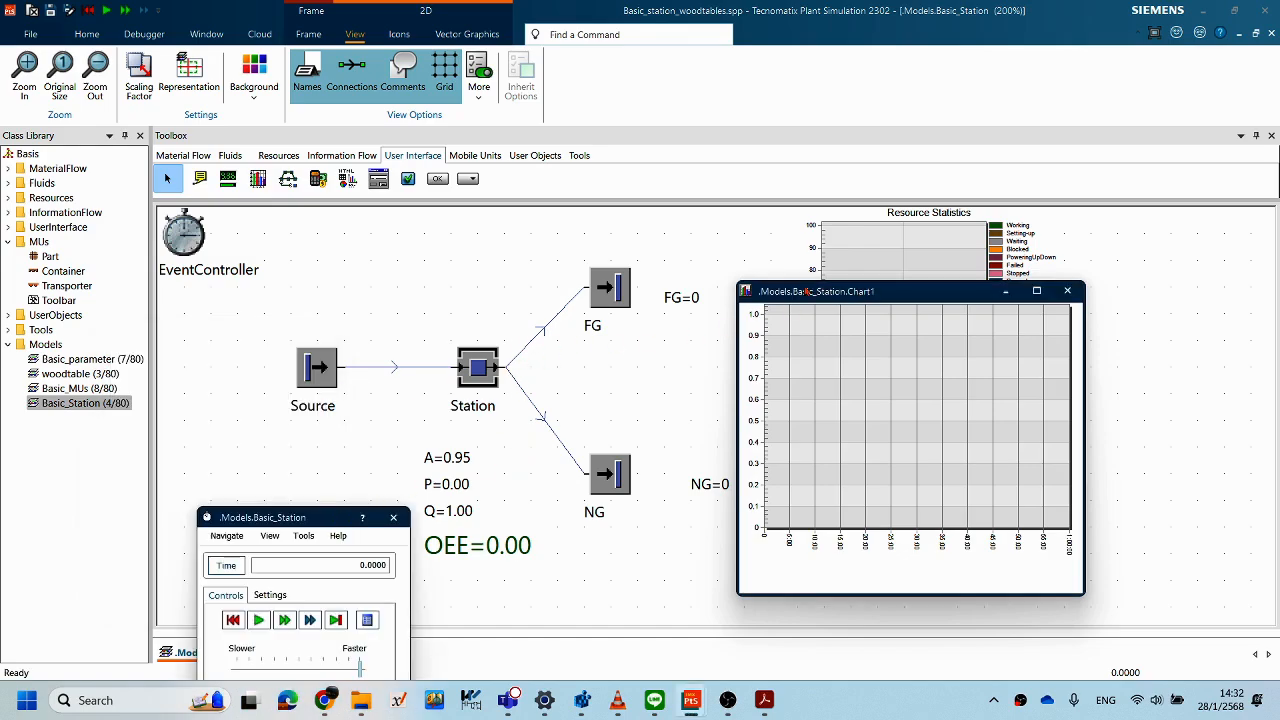
drag(858, 292, 858, 352)
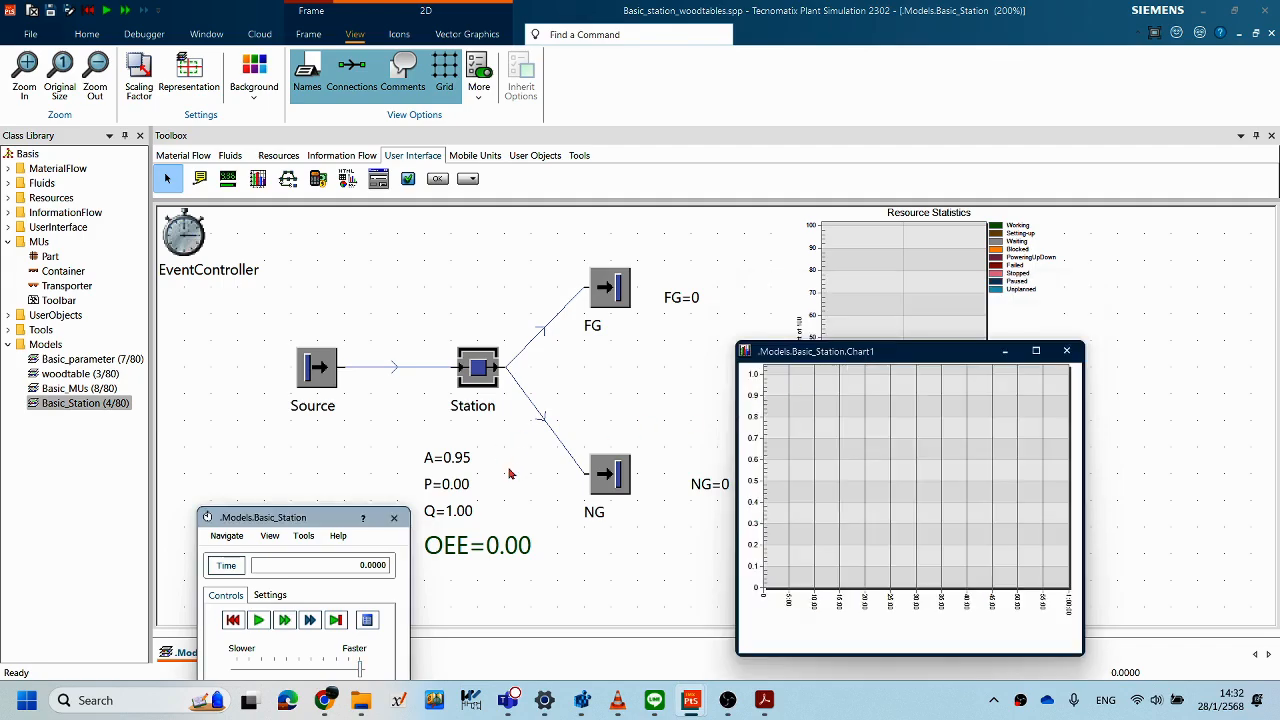
drag(307, 519, 296, 480)
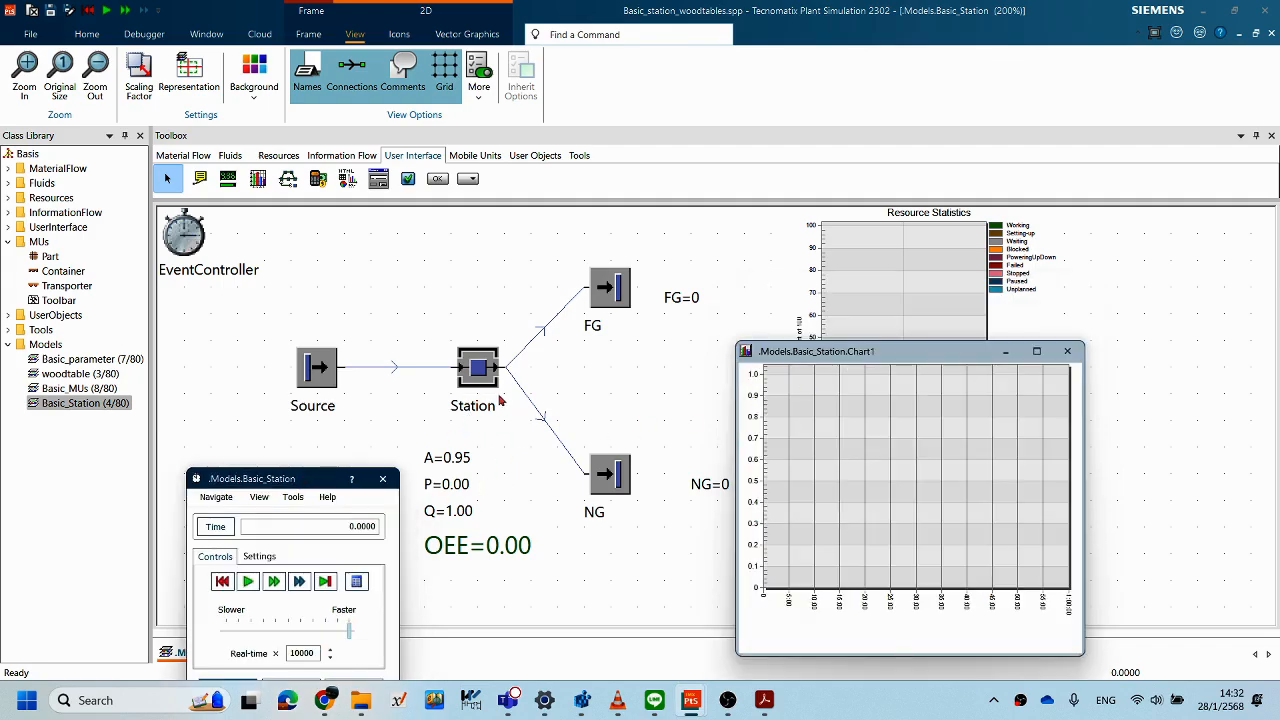
drag(849, 353, 859, 337)
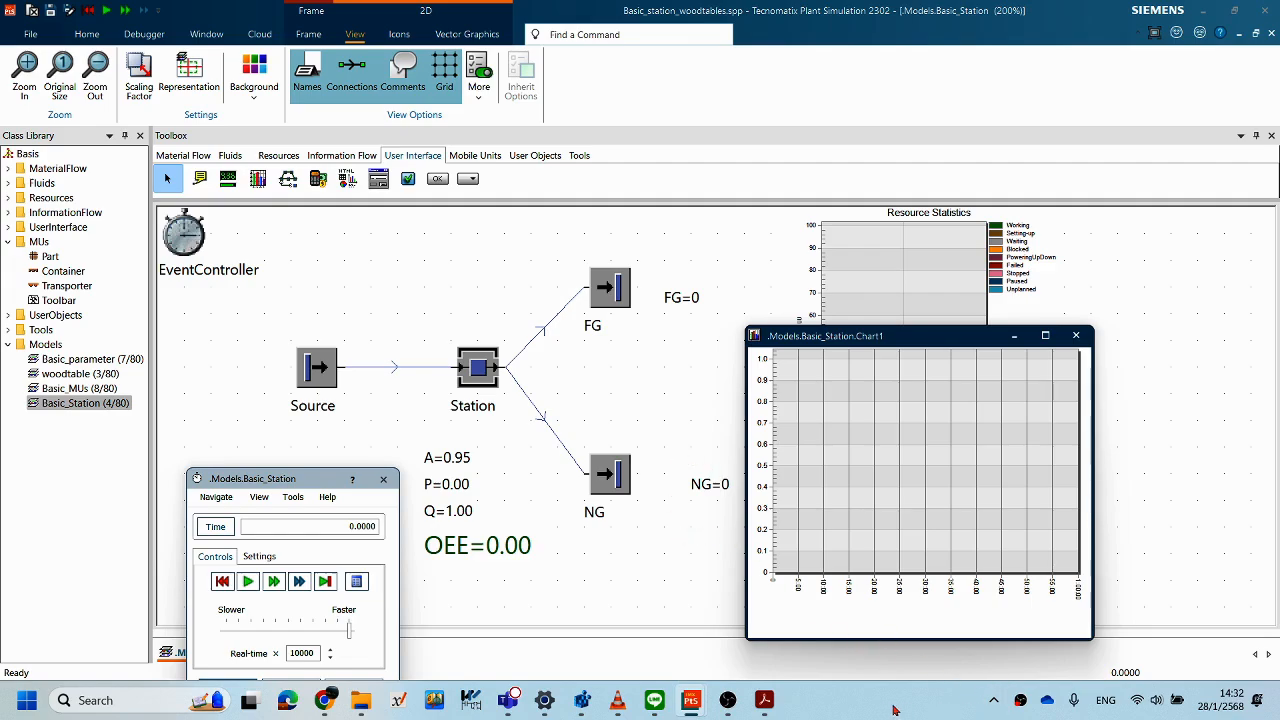
- Close the Chart1 plot window, reset the simulation and run it again
click(1075, 335)
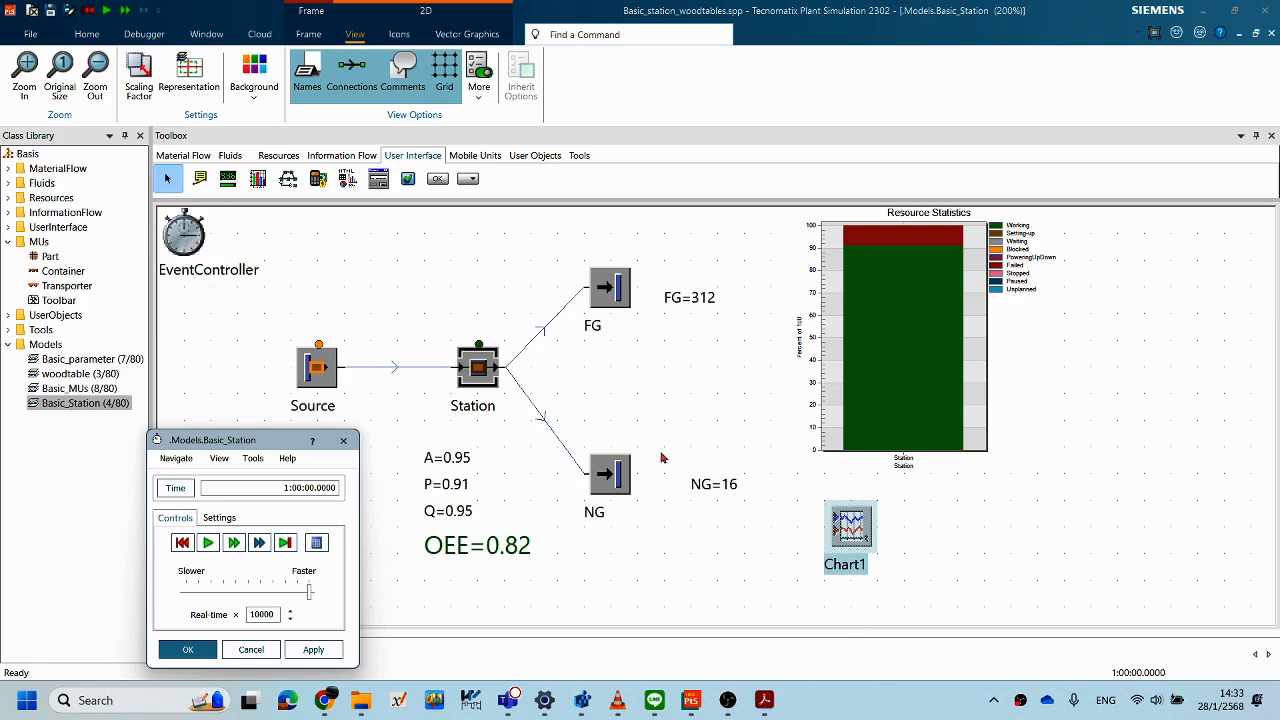
right_click(674, 409)
click(677, 382)
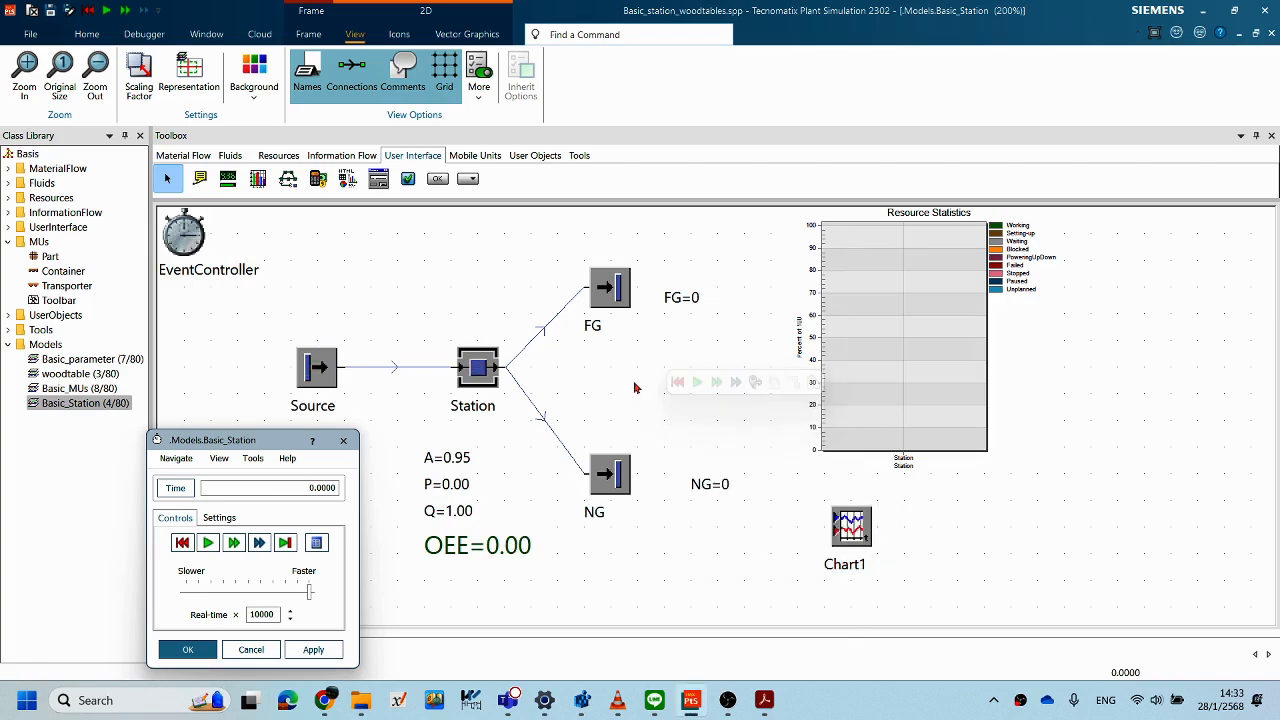
right_click(597, 385)
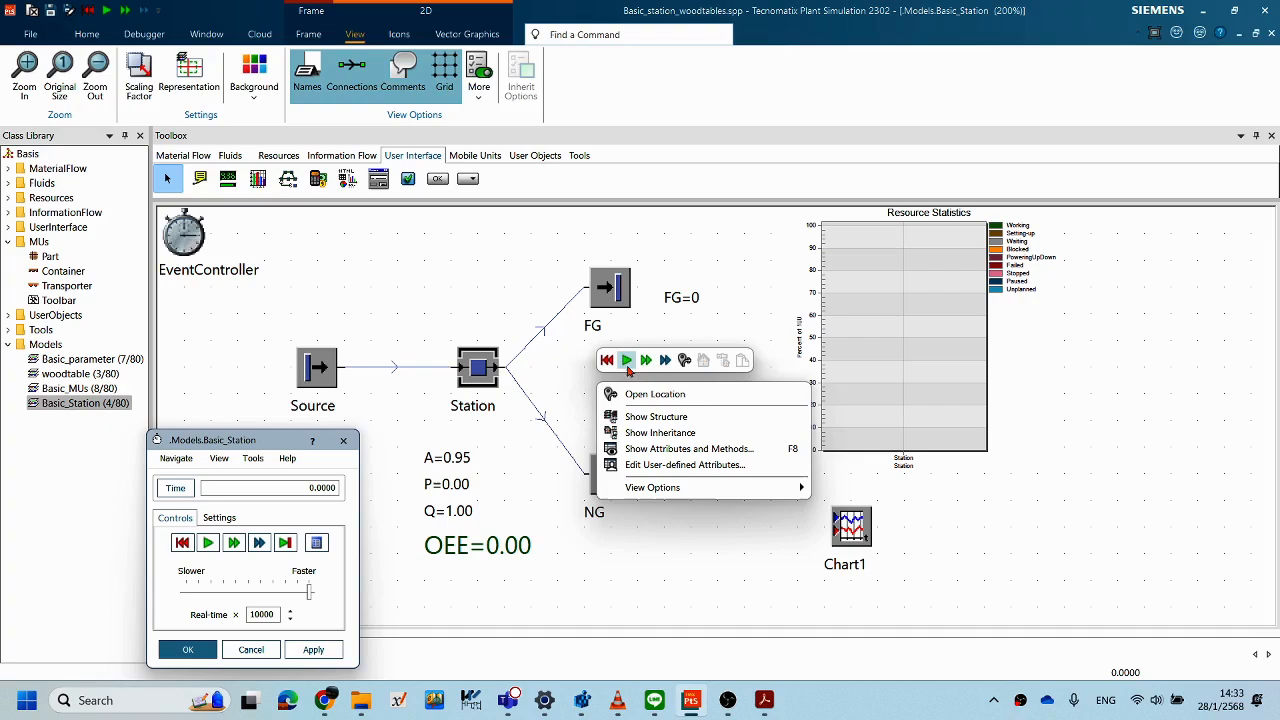
- Show Chart1's plot again and zoom in on part of its curves
right_click(850, 522)
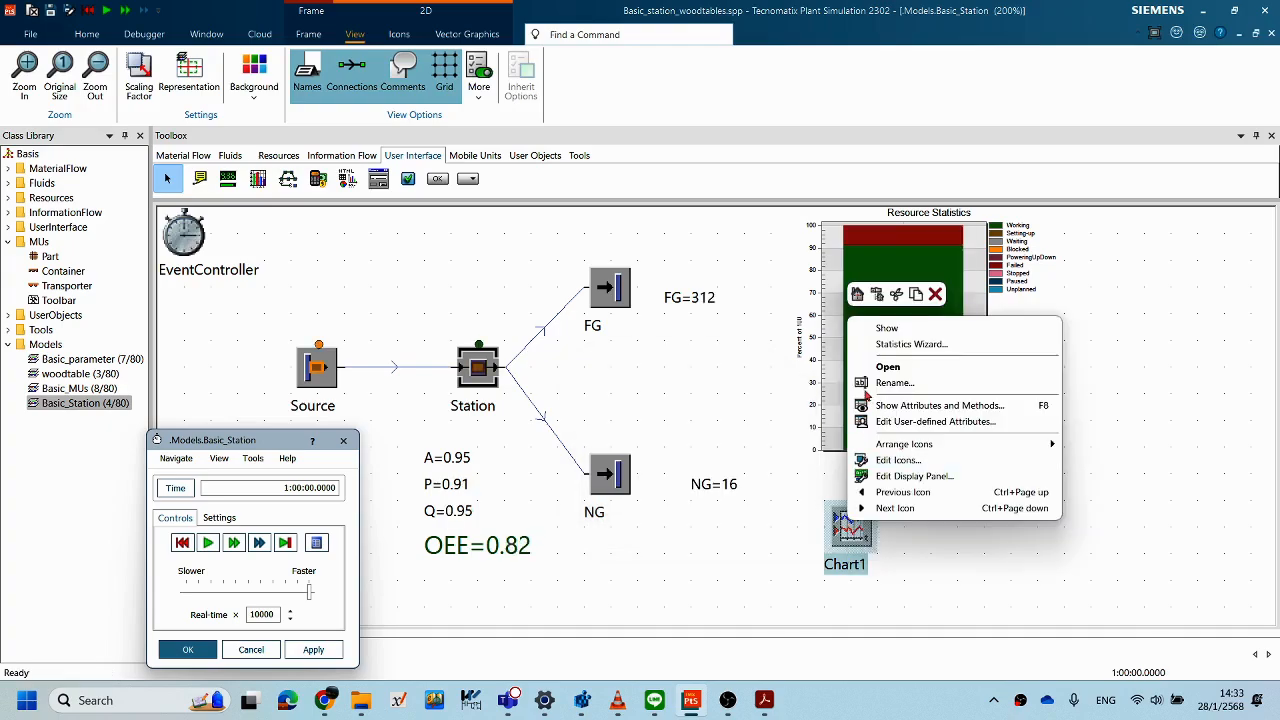
click(880, 332)
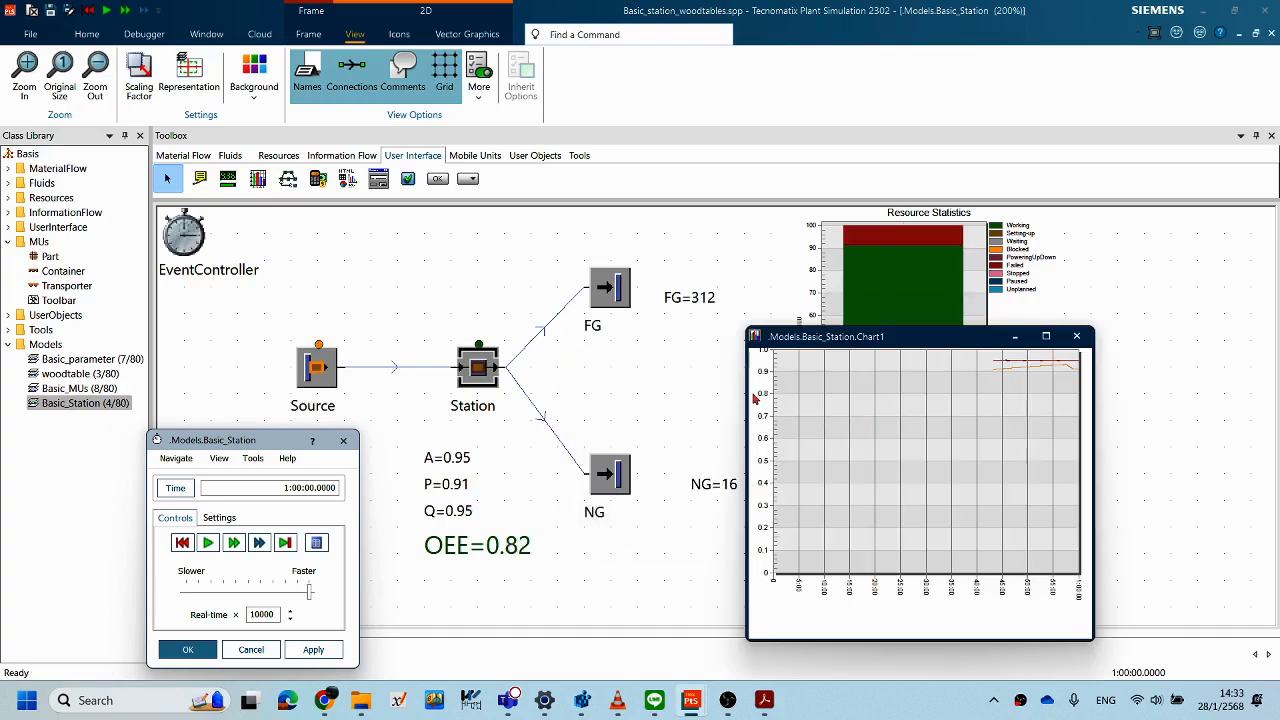
drag(972, 427, 988, 424)
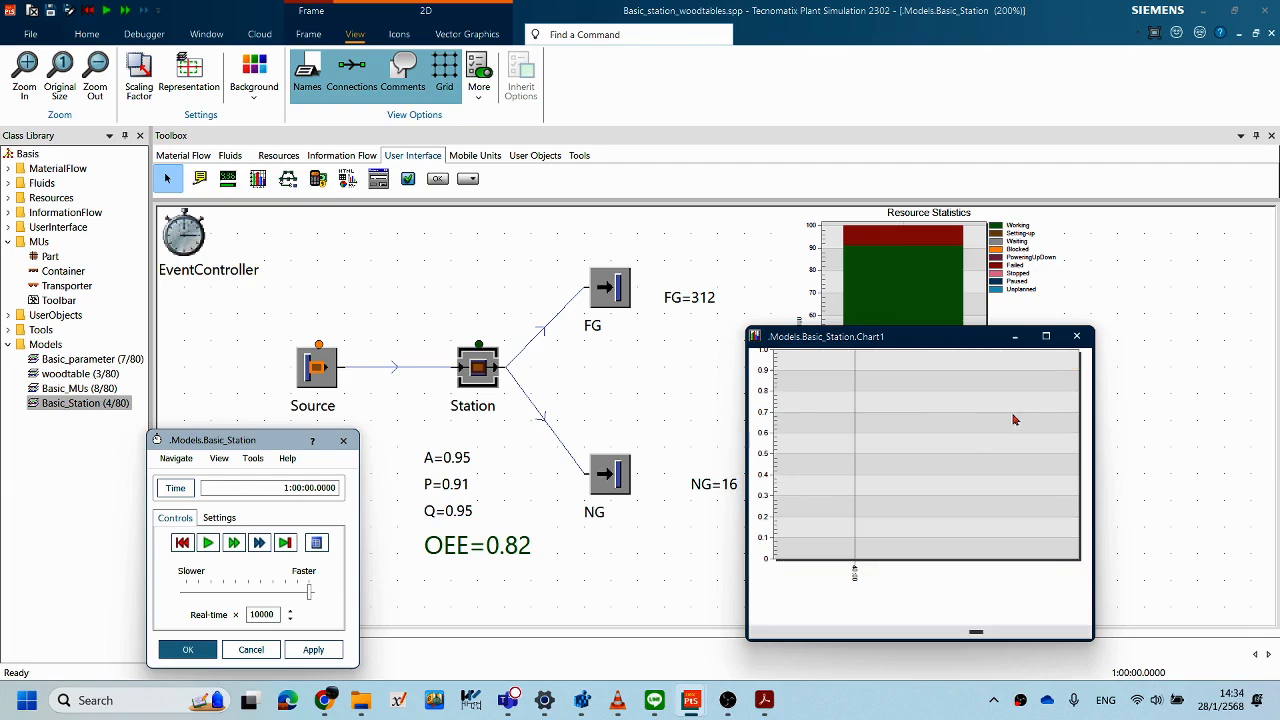
- Try to assign OEE.value to the OEE row in Chart1's input channels and apply the chart settings
scroll(982, 453, up, 3)
scroll(981, 453, down, 1)
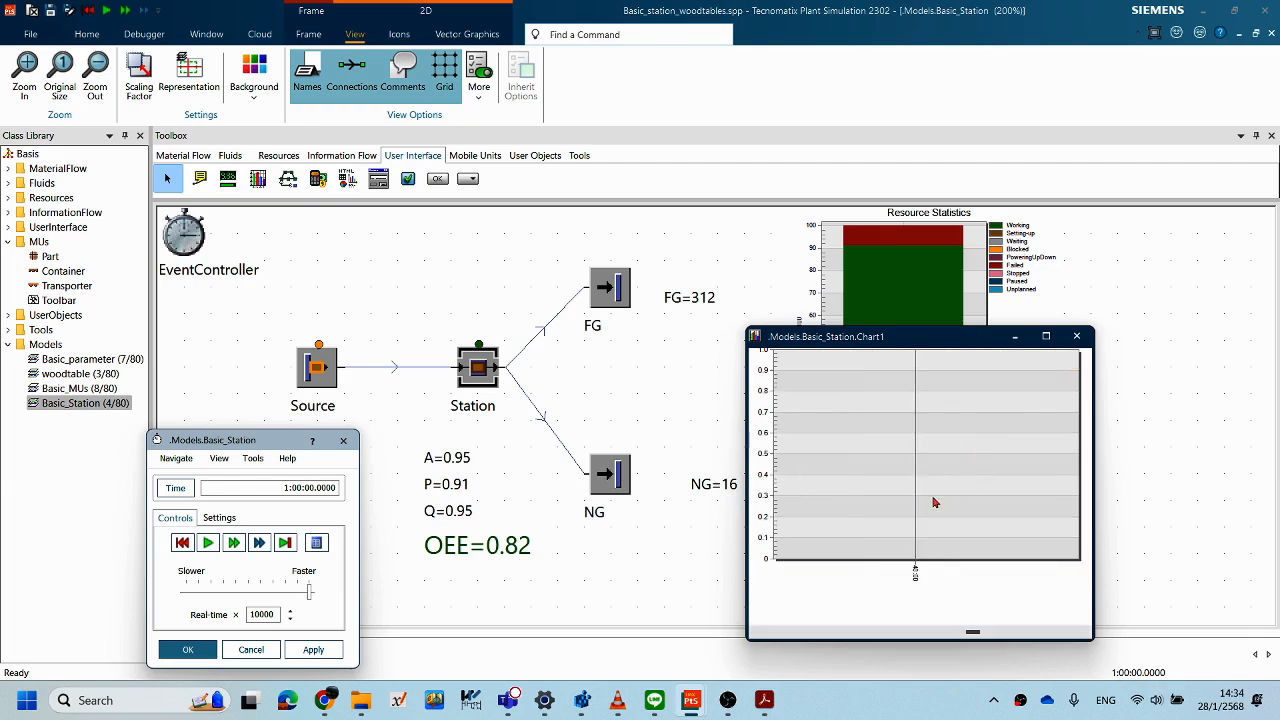
double_click(934, 502)
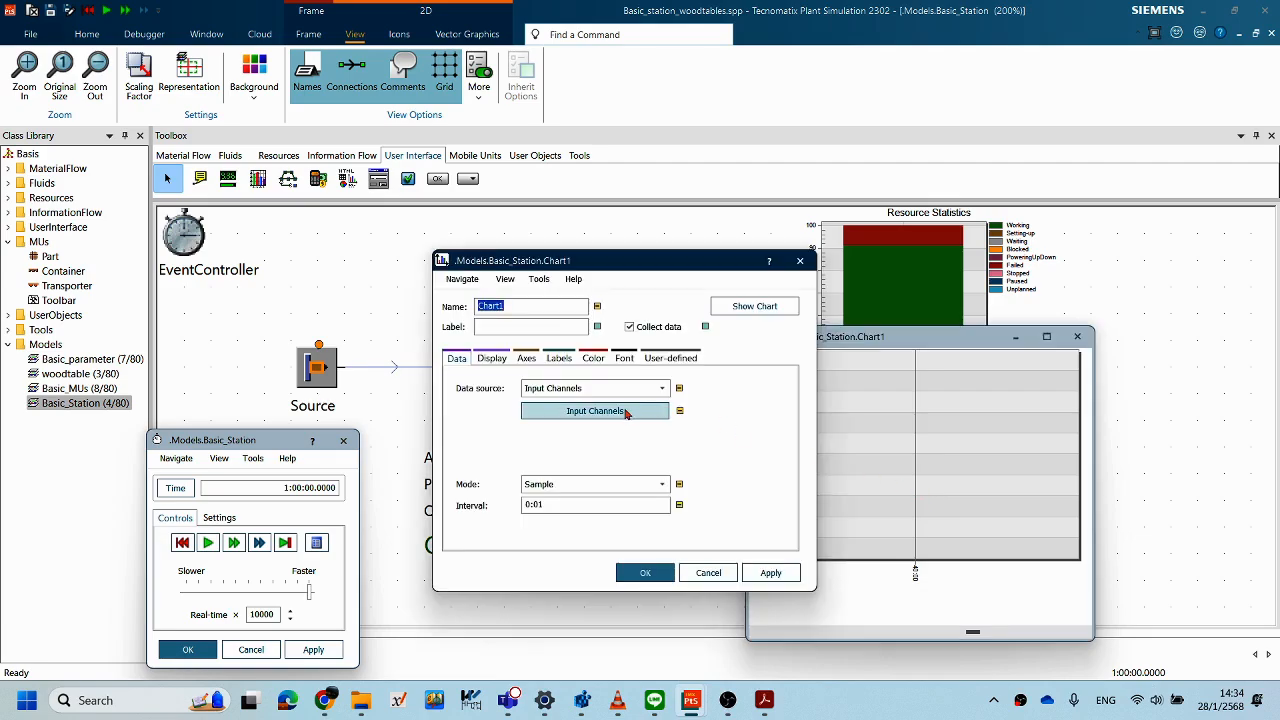
click(626, 414)
drag(543, 265, 795, 343)
click(340, 320)
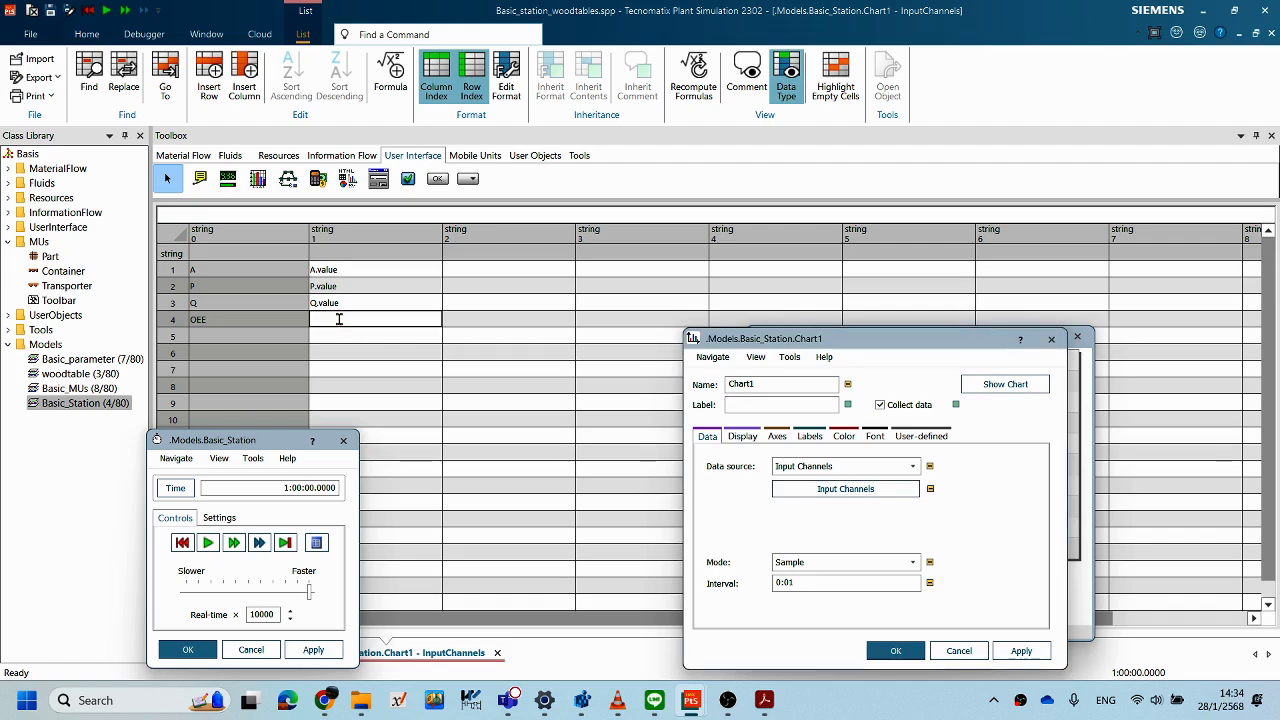
click(340, 319)
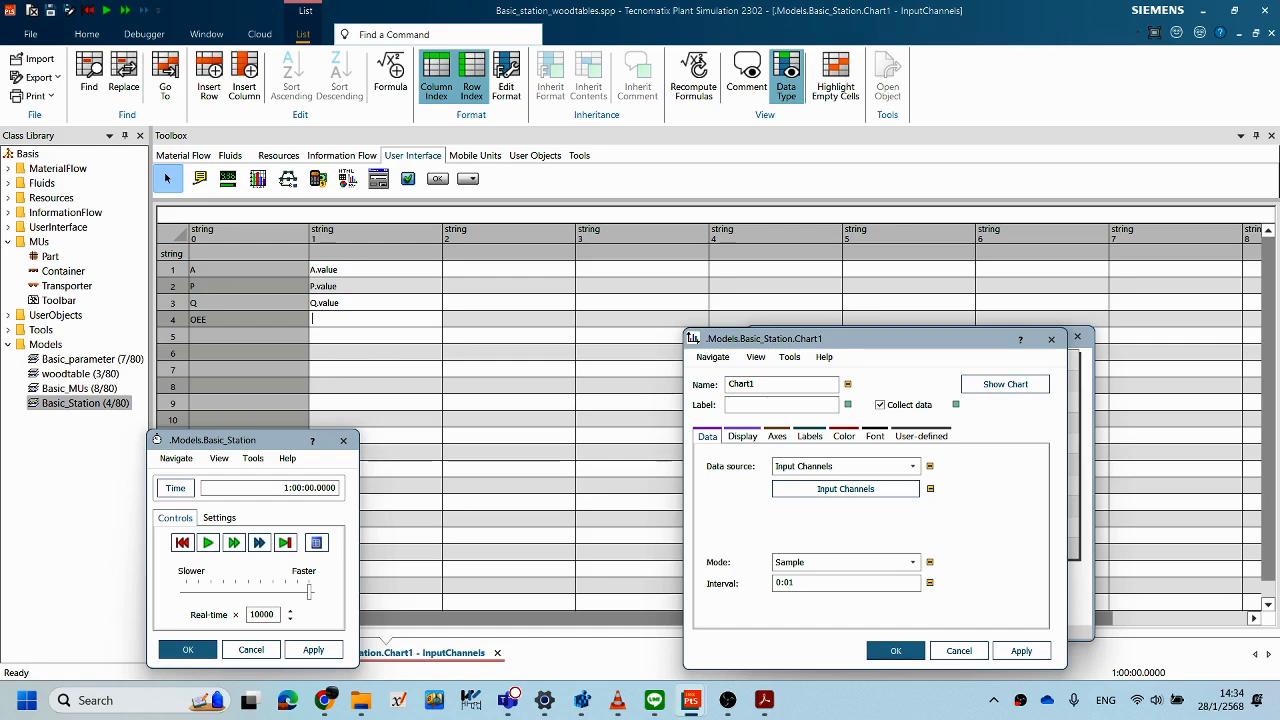
text(OEE.value)
click(1021, 651)
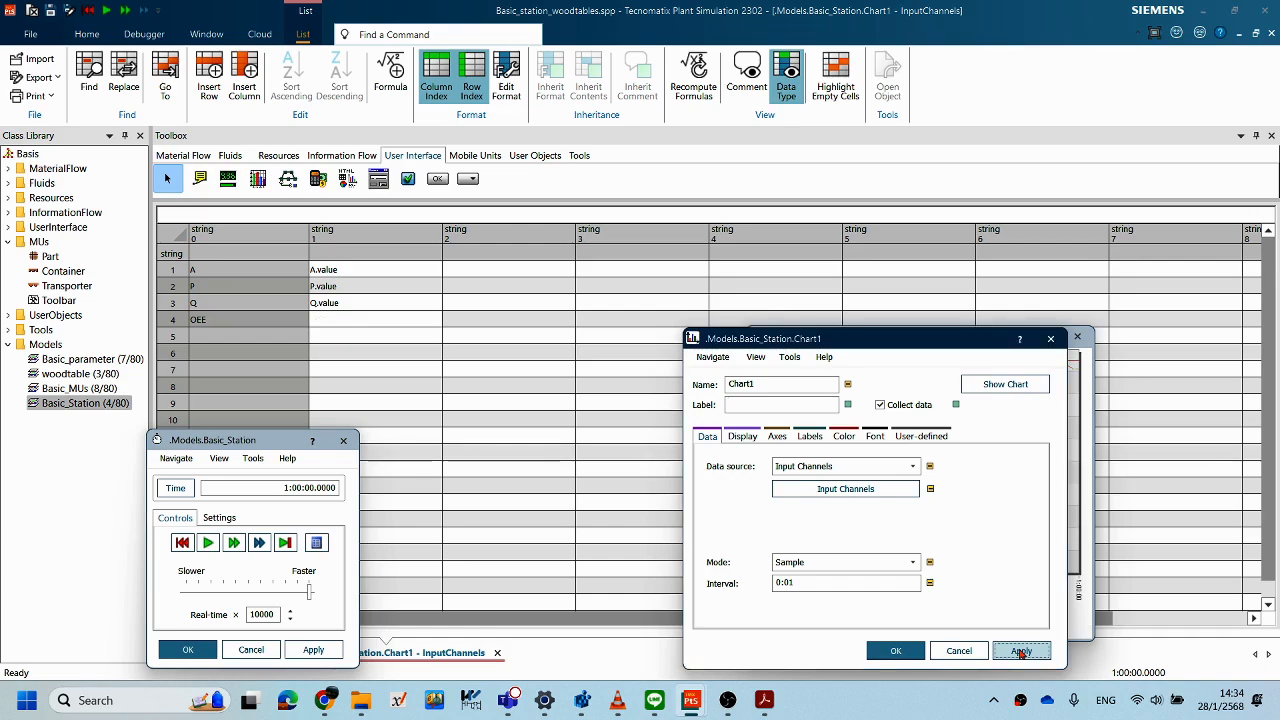
- Try again to enter OEE.value in the empty cell beside OEE in the input channels table
double_click(347, 317)
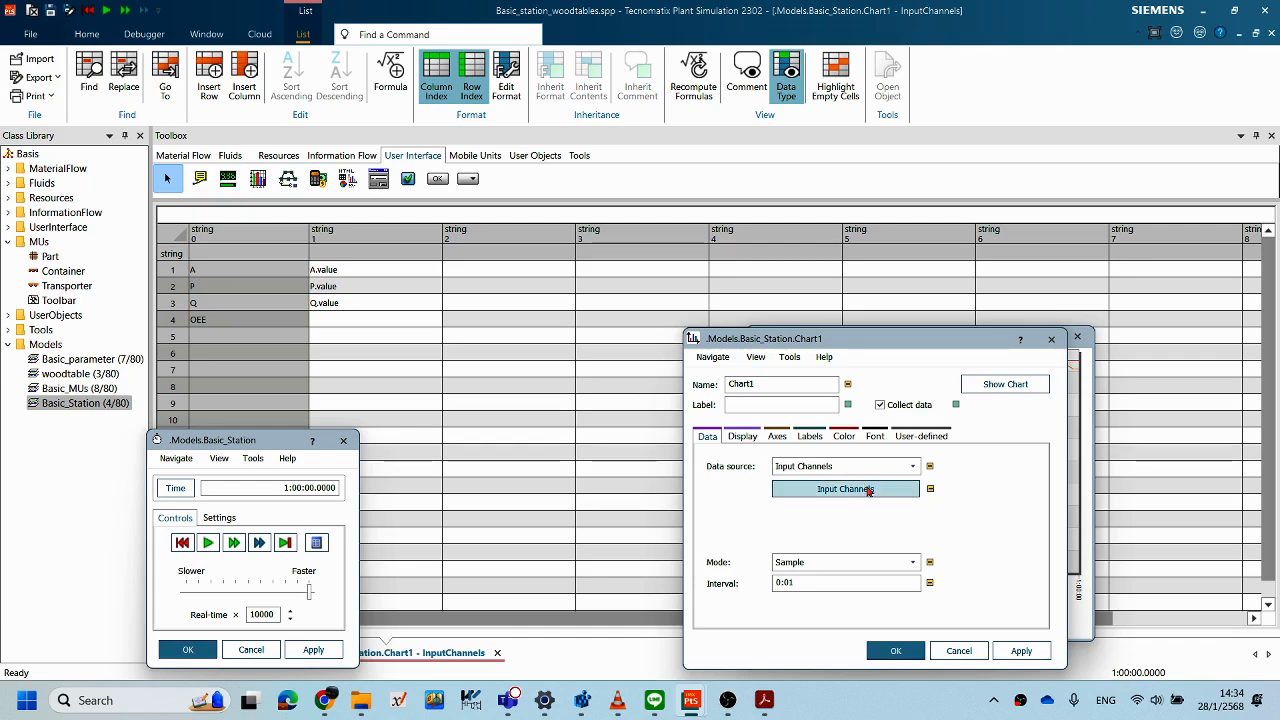
click(931, 495)
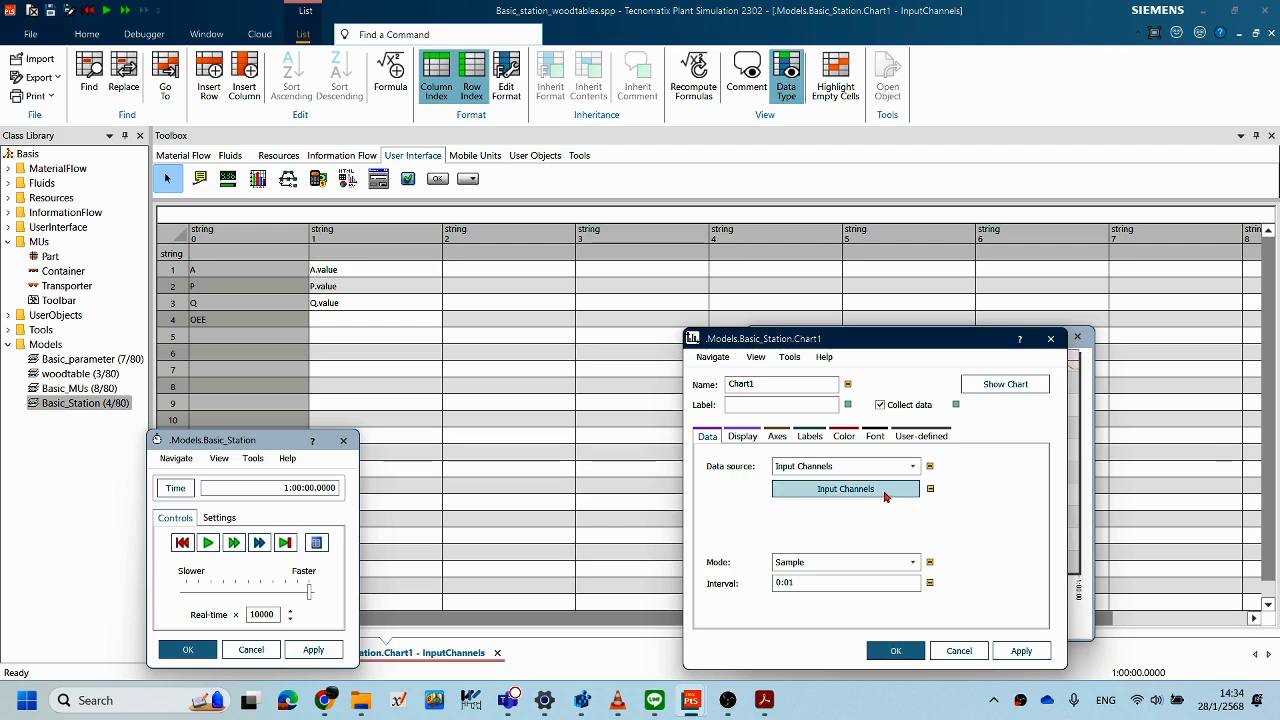
click(884, 495)
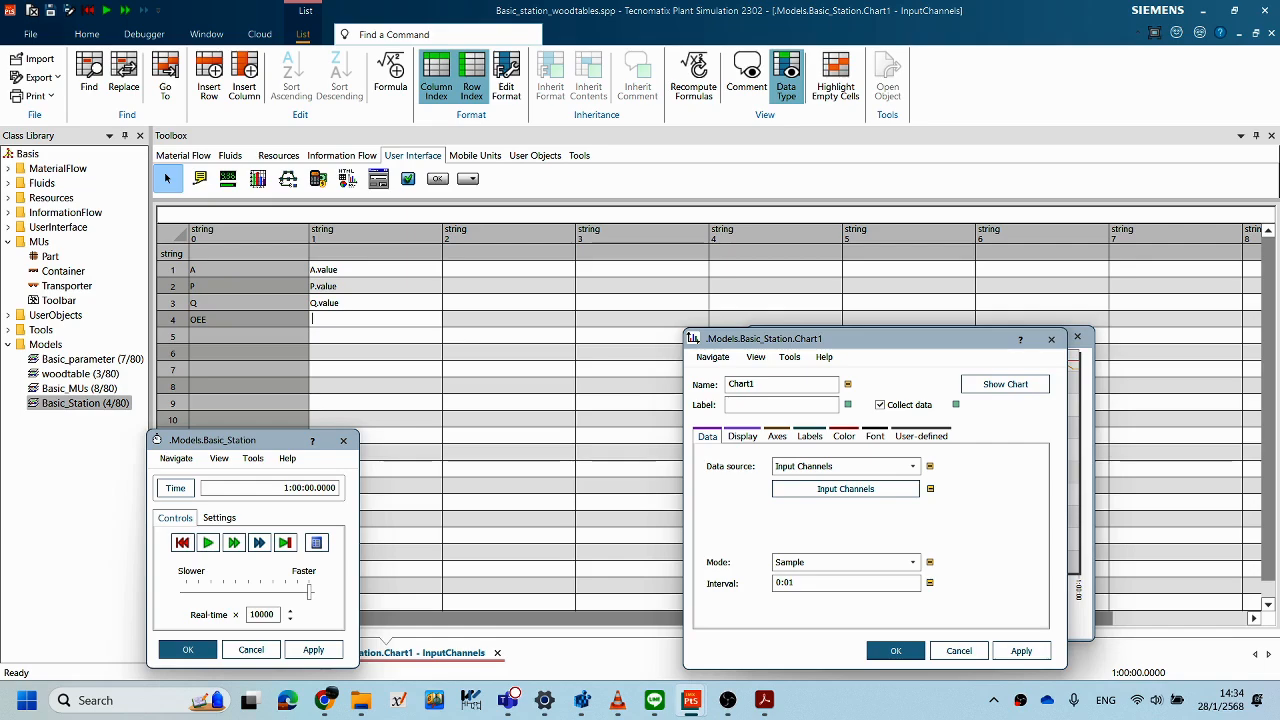
text(OEE.value)
- Reset the simulation, accept Chart1's settings and close its plot, the EventController dialog and the input channels table
click(183, 543)
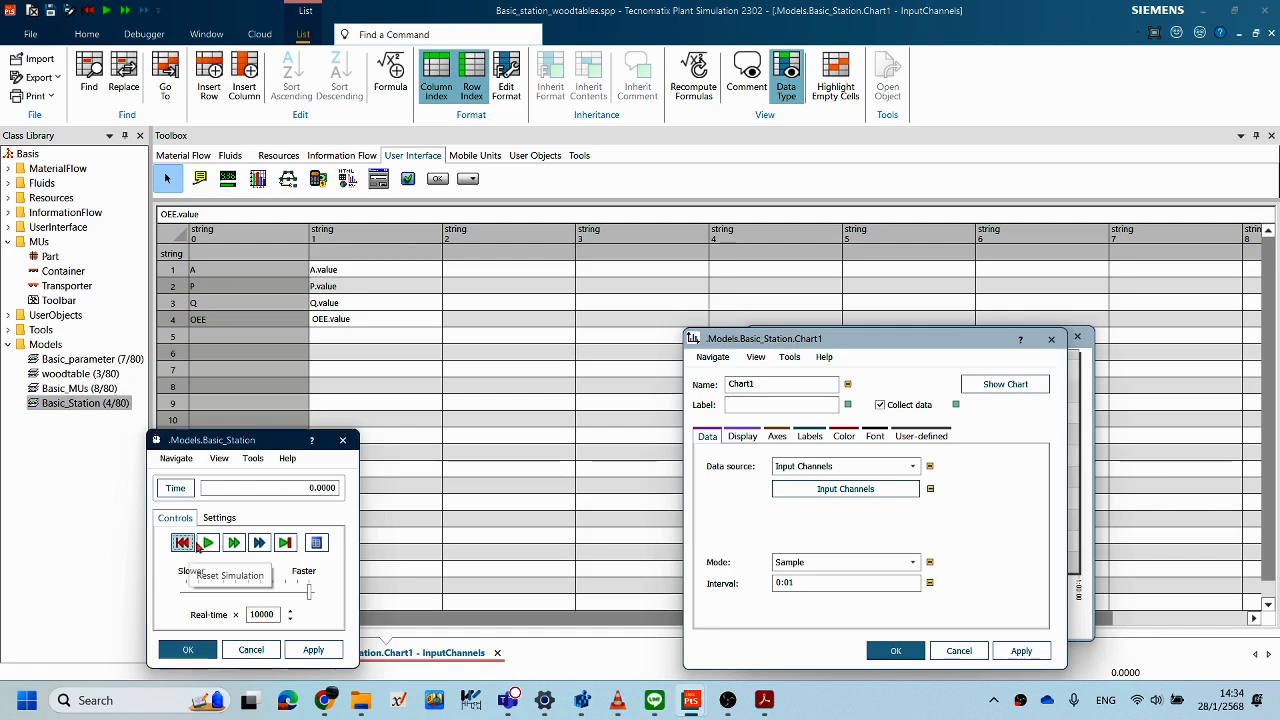
click(1016, 651)
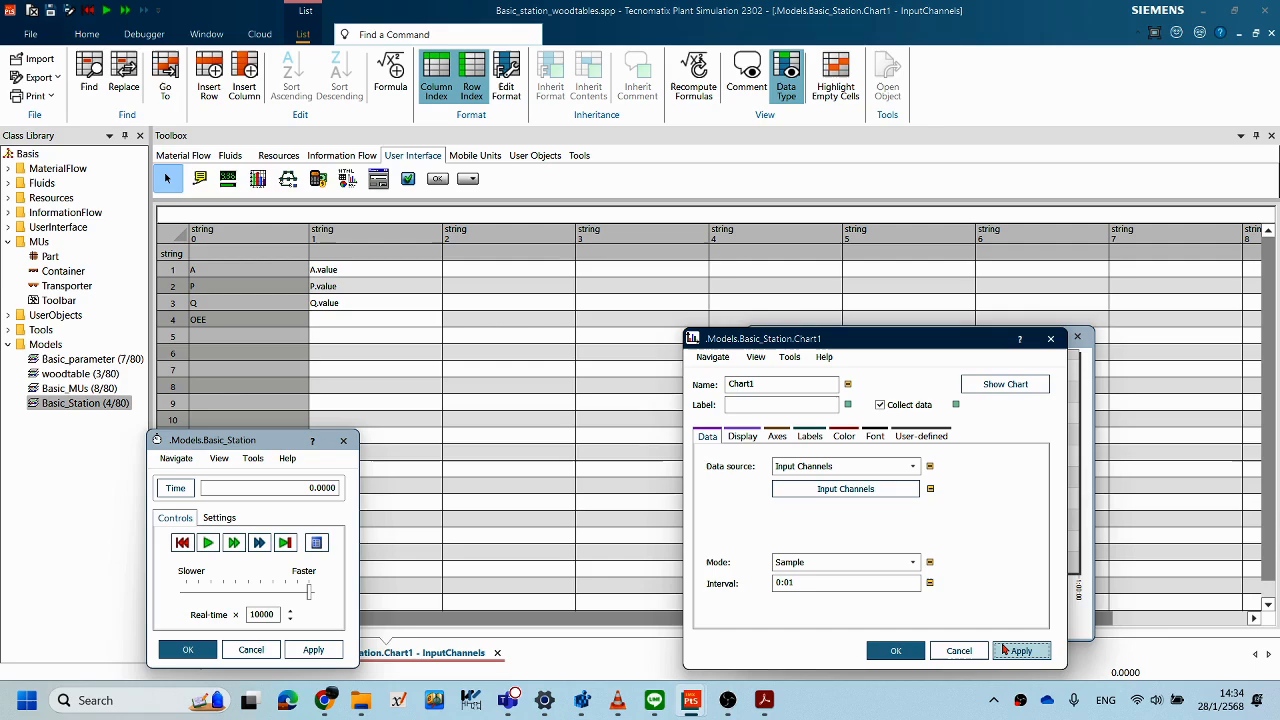
click(896, 651)
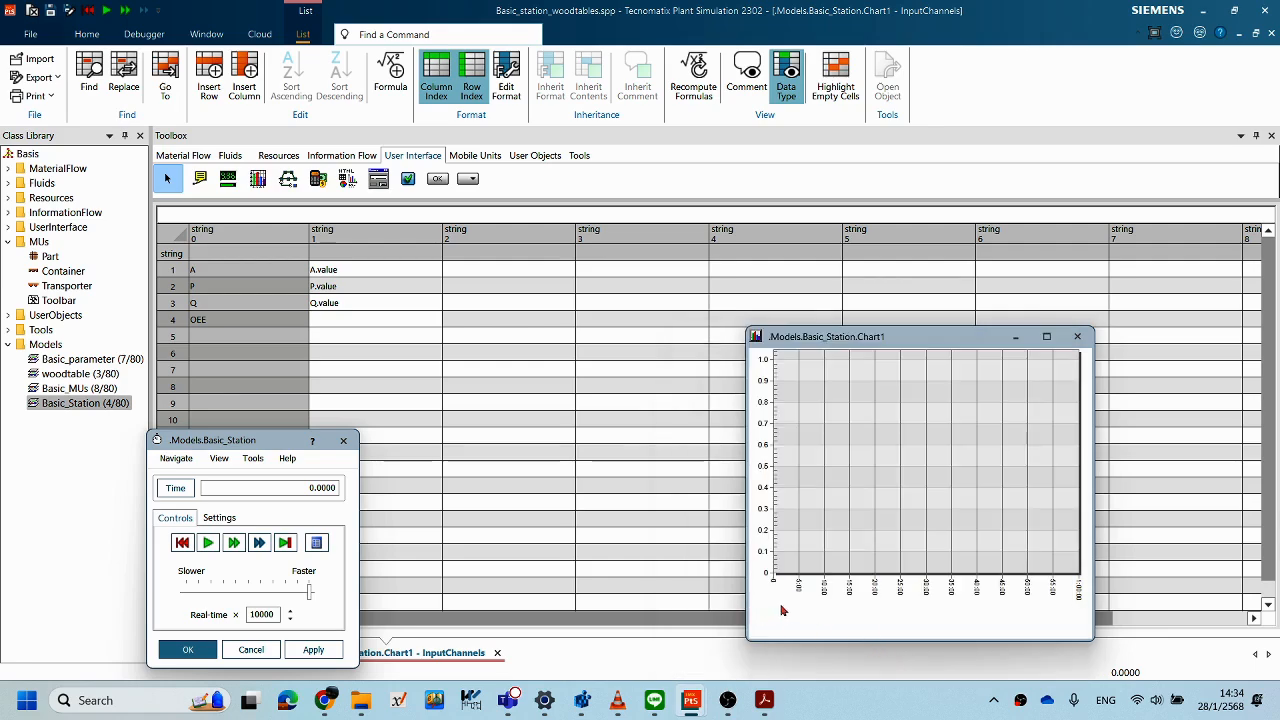
click(1077, 337)
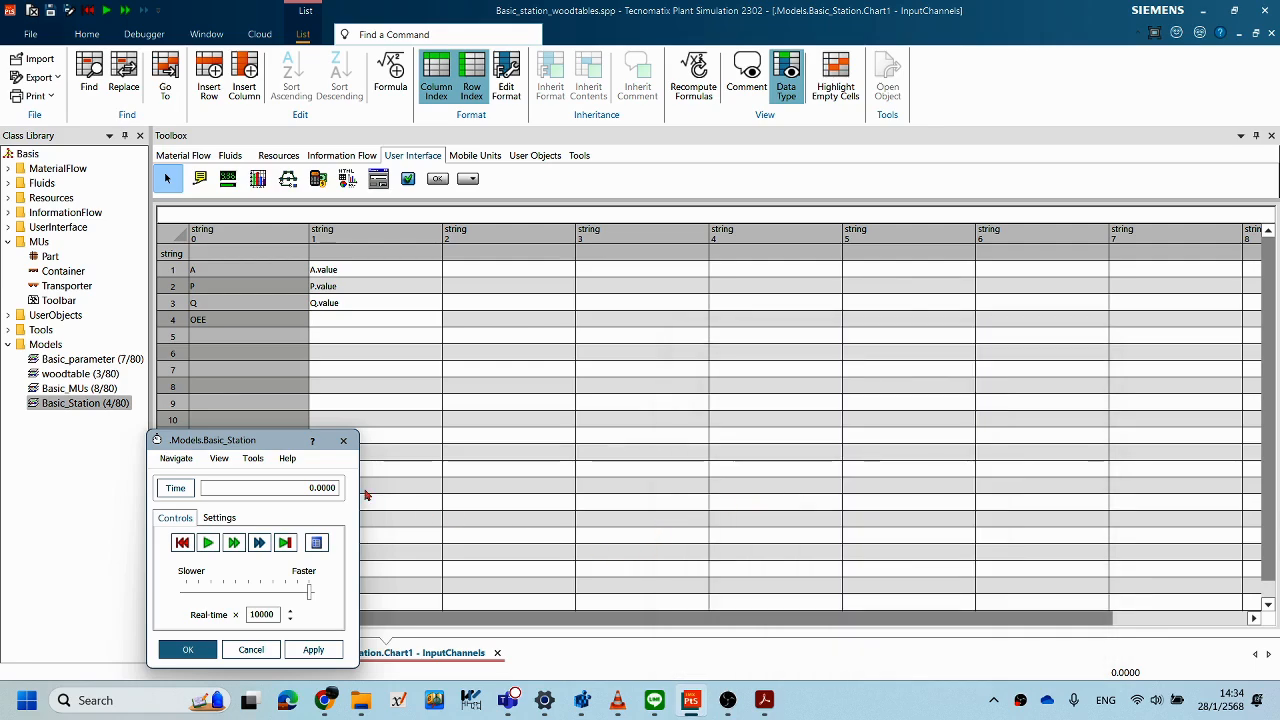
drag(257, 440, 388, 408)
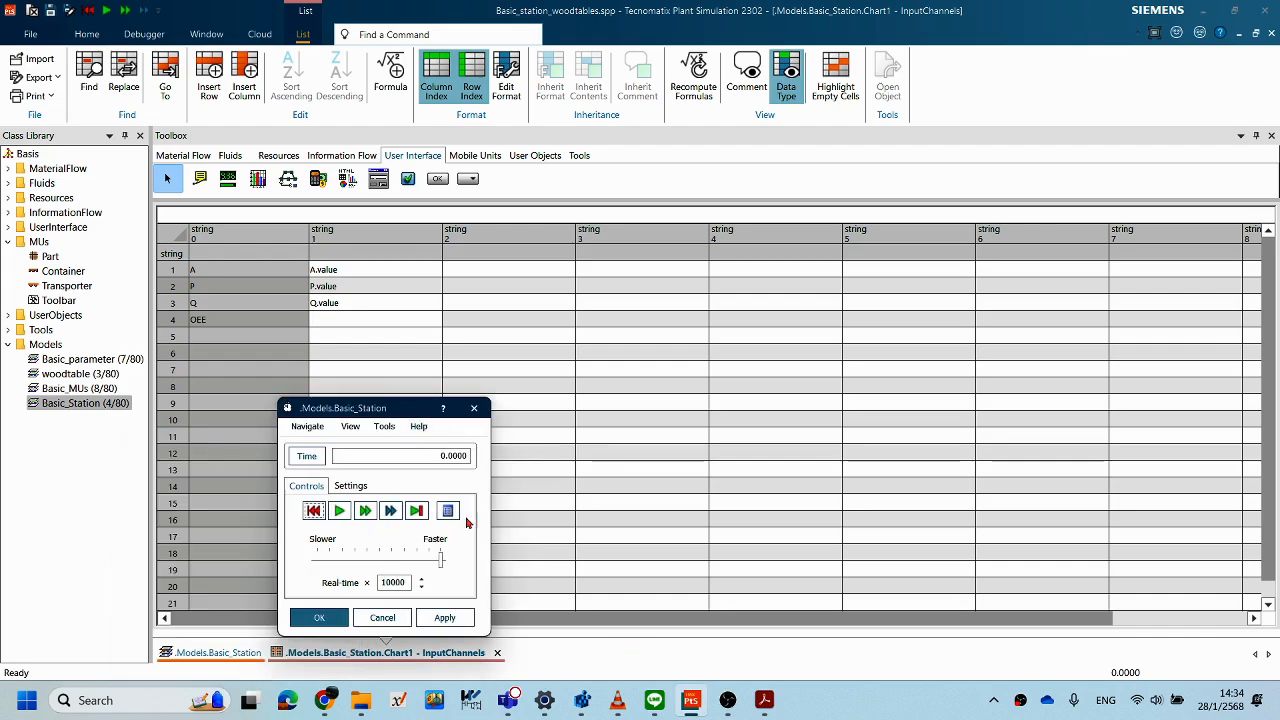
click(474, 408)
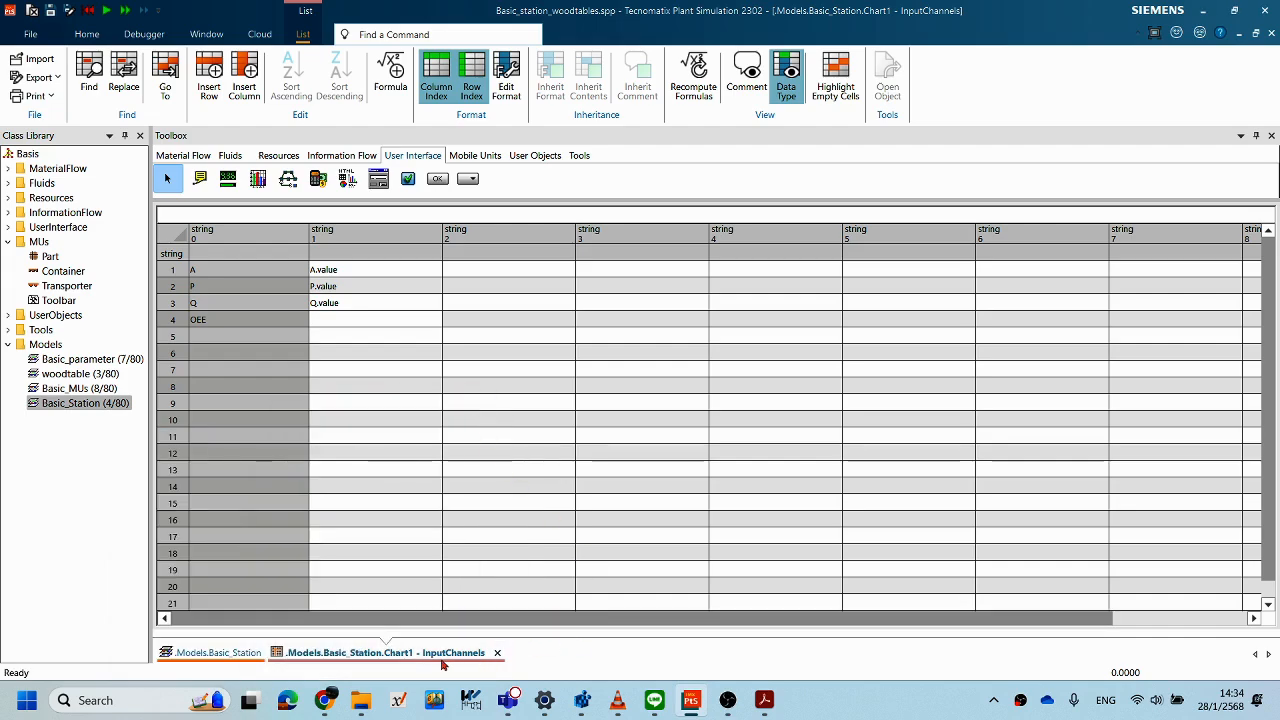
click(496, 652)
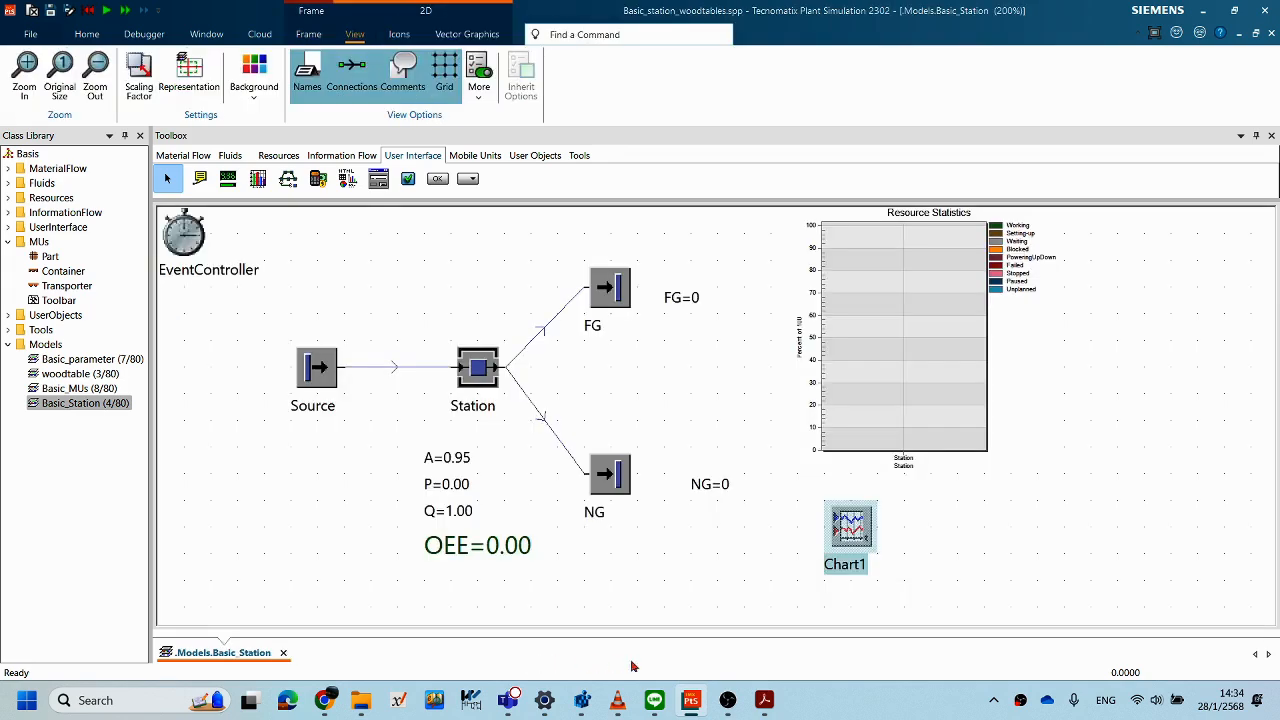
- Reopen Chart1's input channels, commit OEE.value as the source for the OEE row and apply the chart settings
right_click(857, 716)
click(956, 605)
double_click(846, 543)
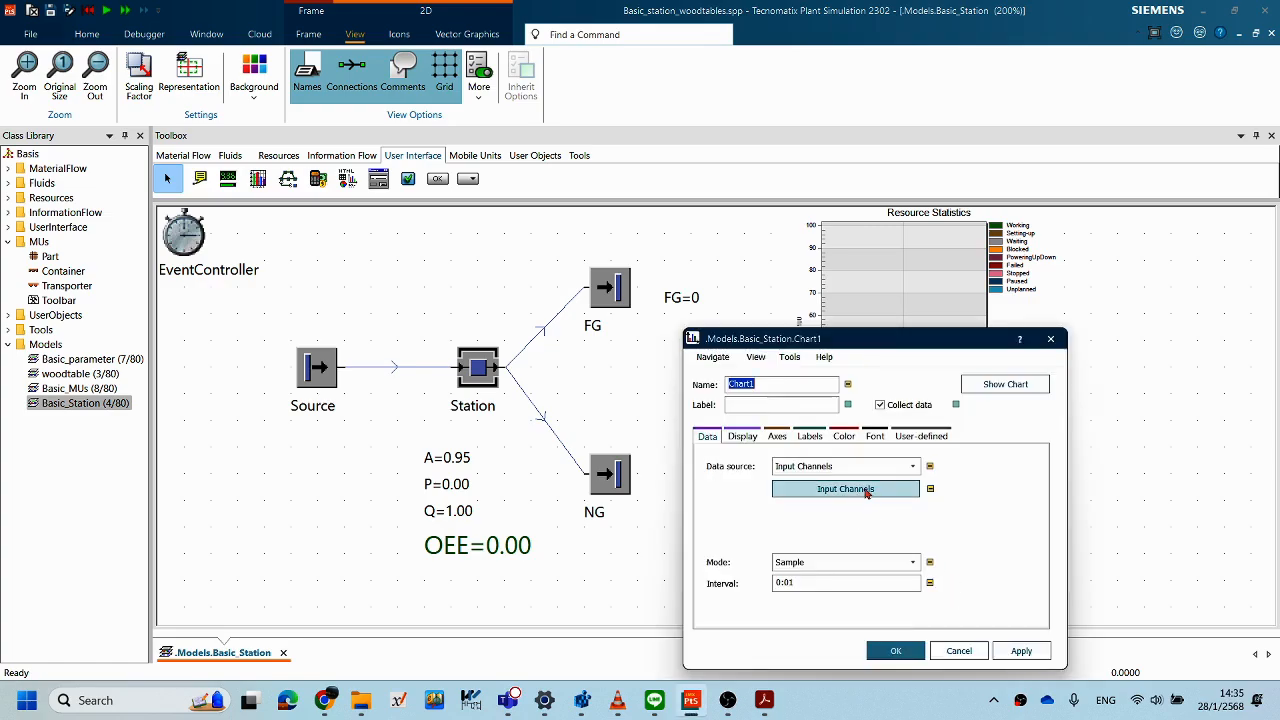
drag(872, 345, 874, 334)
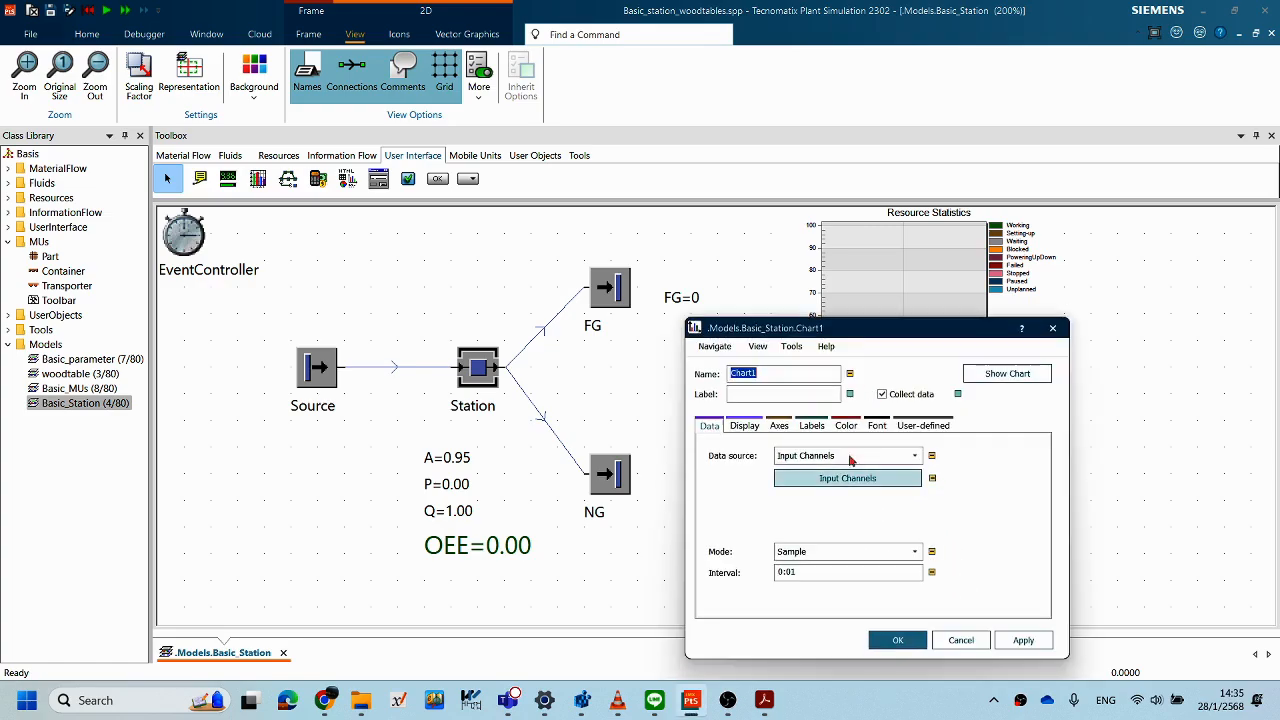
click(866, 478)
double_click(361, 317)
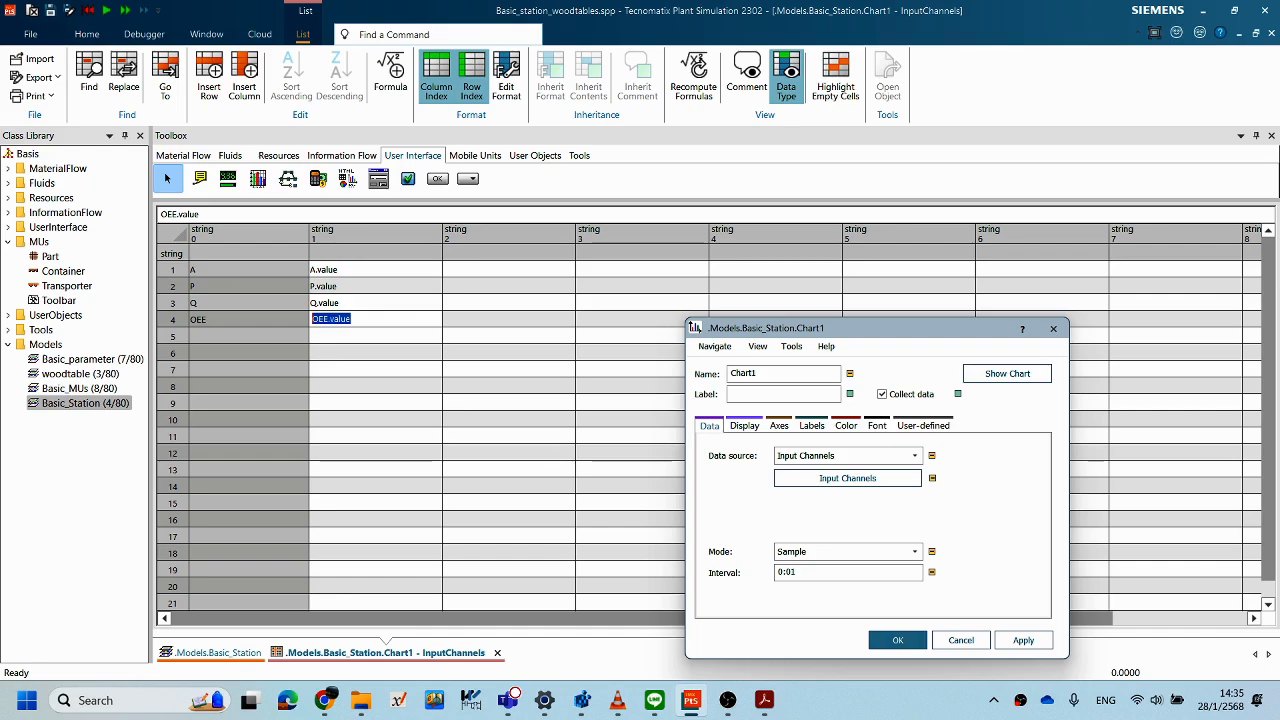
key(Return)
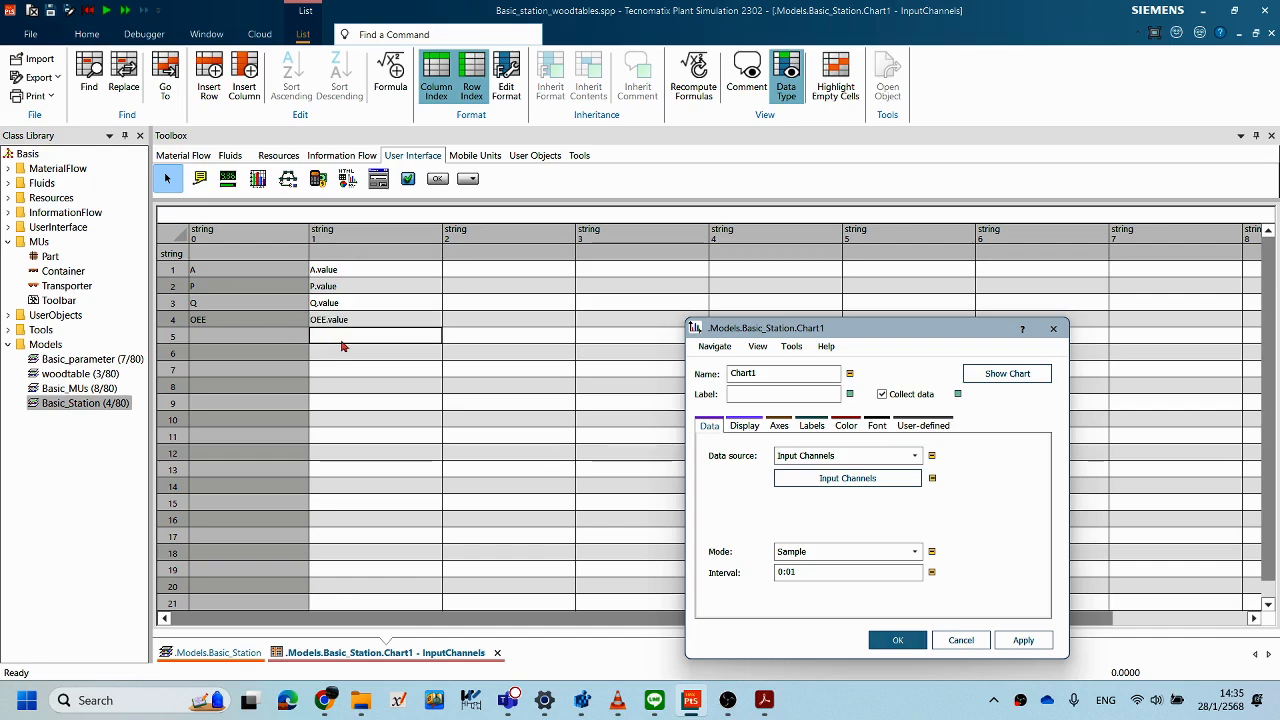
click(1022, 640)
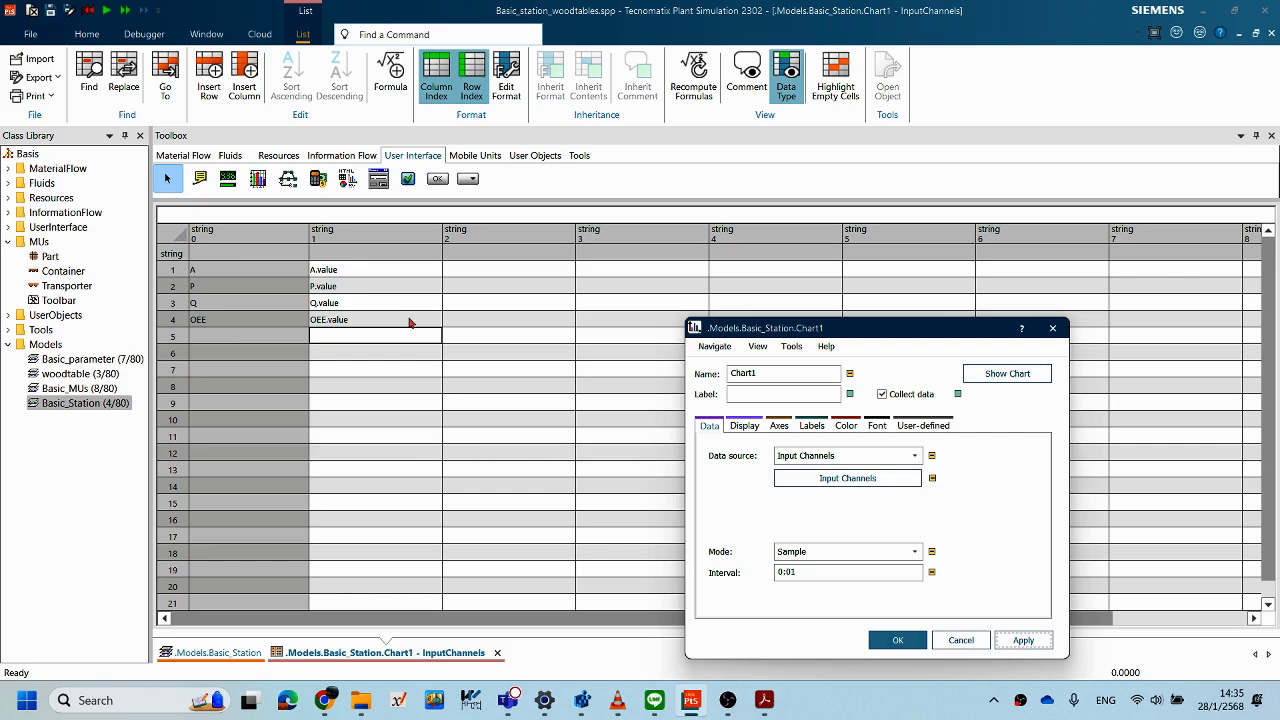
- Confirm the OEE.value cell entry once more, apply and accept Chart1's settings, and close the input channels table
click(387, 311)
double_click(318, 316)
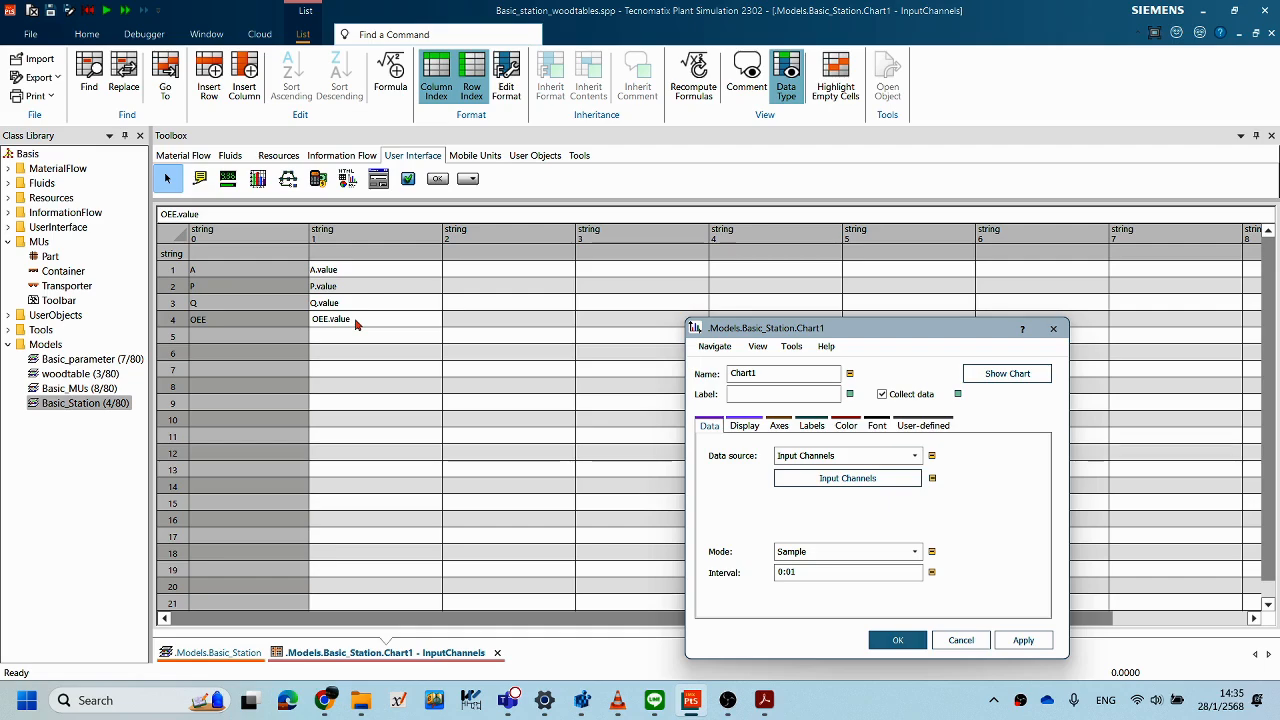
key(Return)
click(1020, 640)
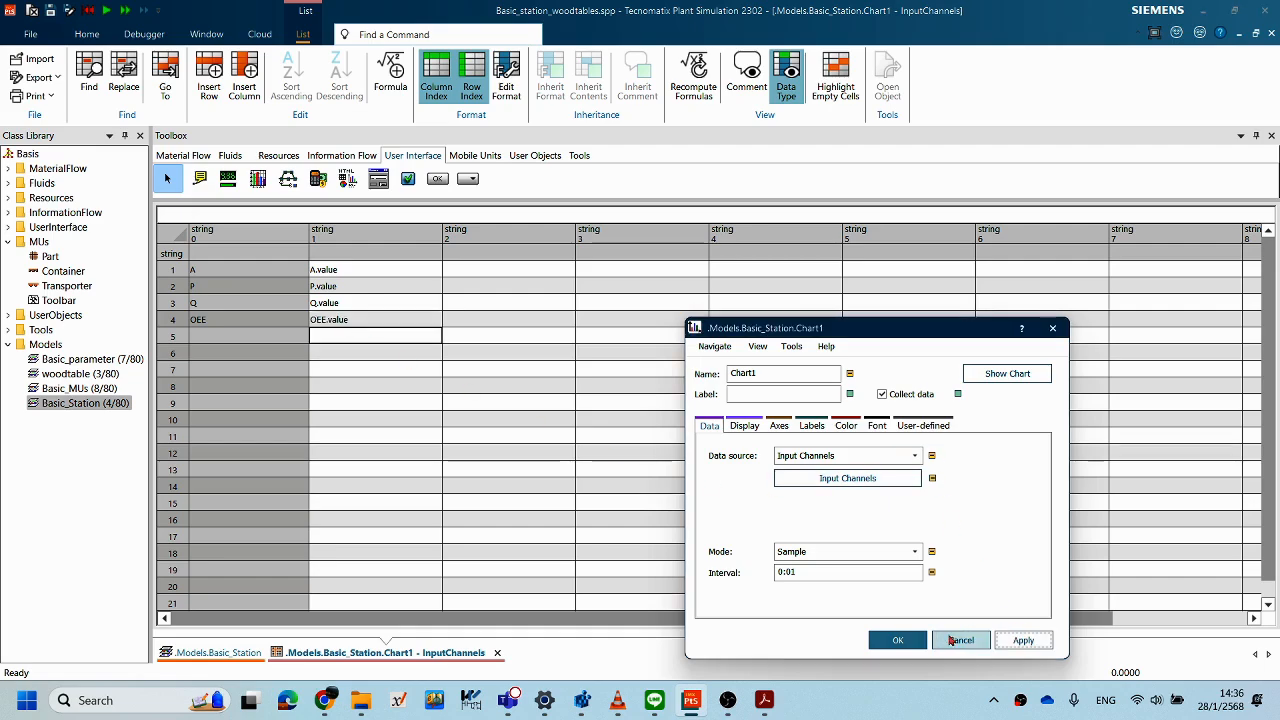
click(898, 641)
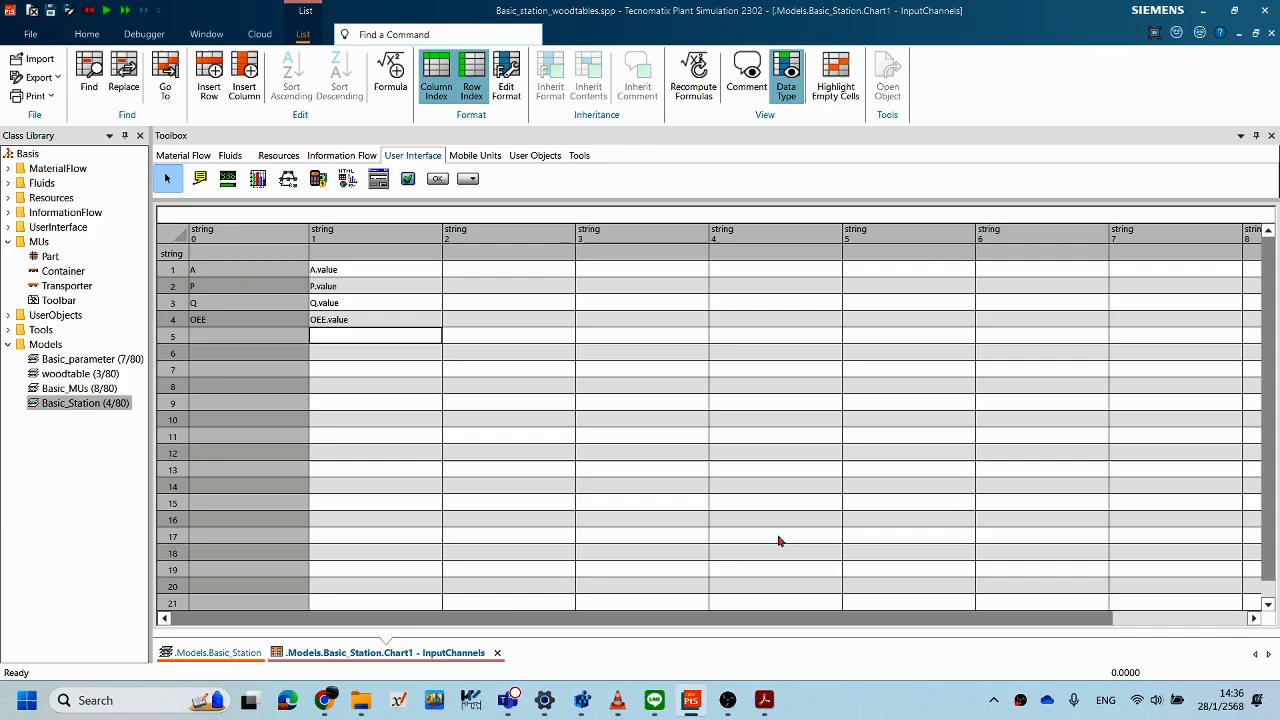
click(497, 653)
- Run the simulation, show Chart1's plot and enlarge the plot window
right_click(685, 532)
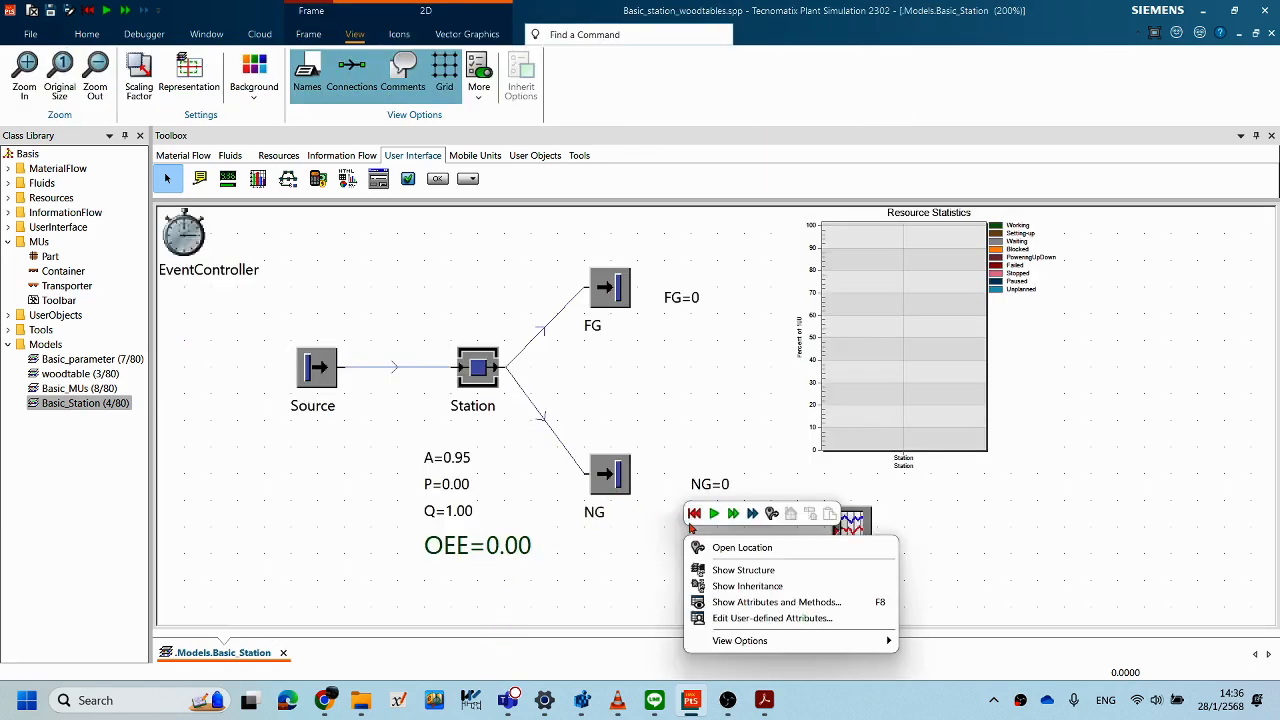
key(Escape)
click(714, 513)
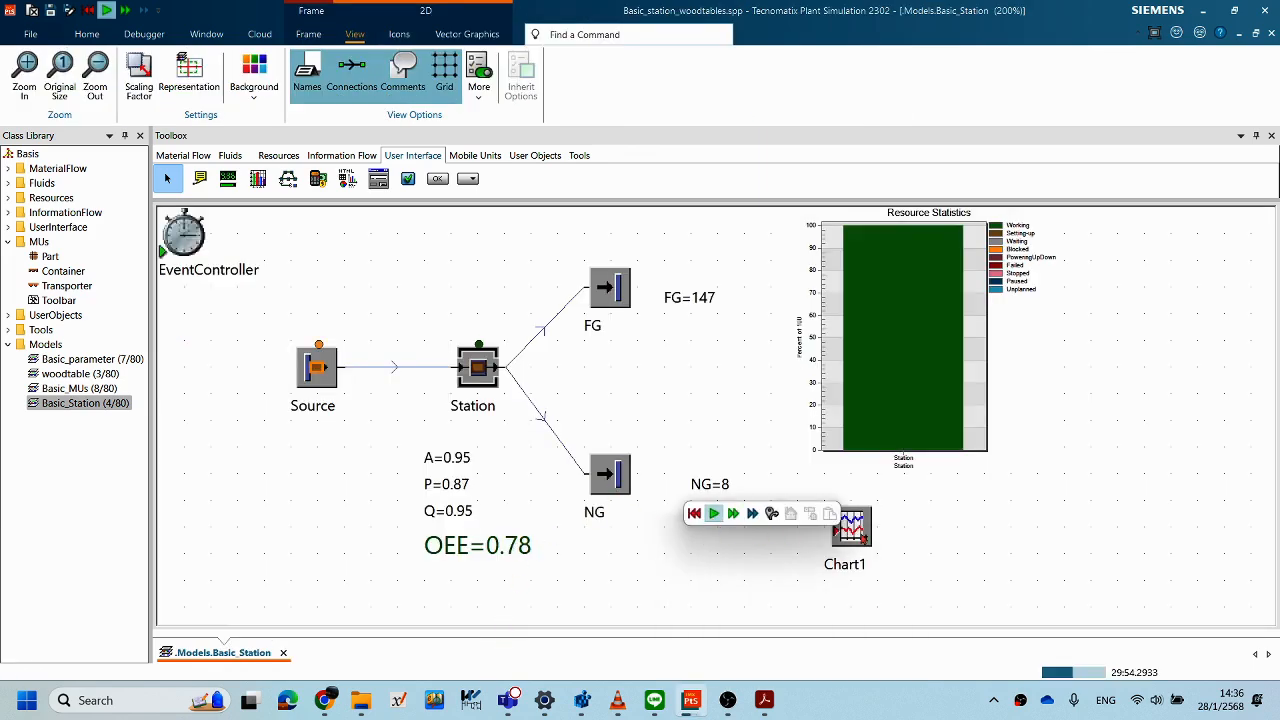
right_click(866, 530)
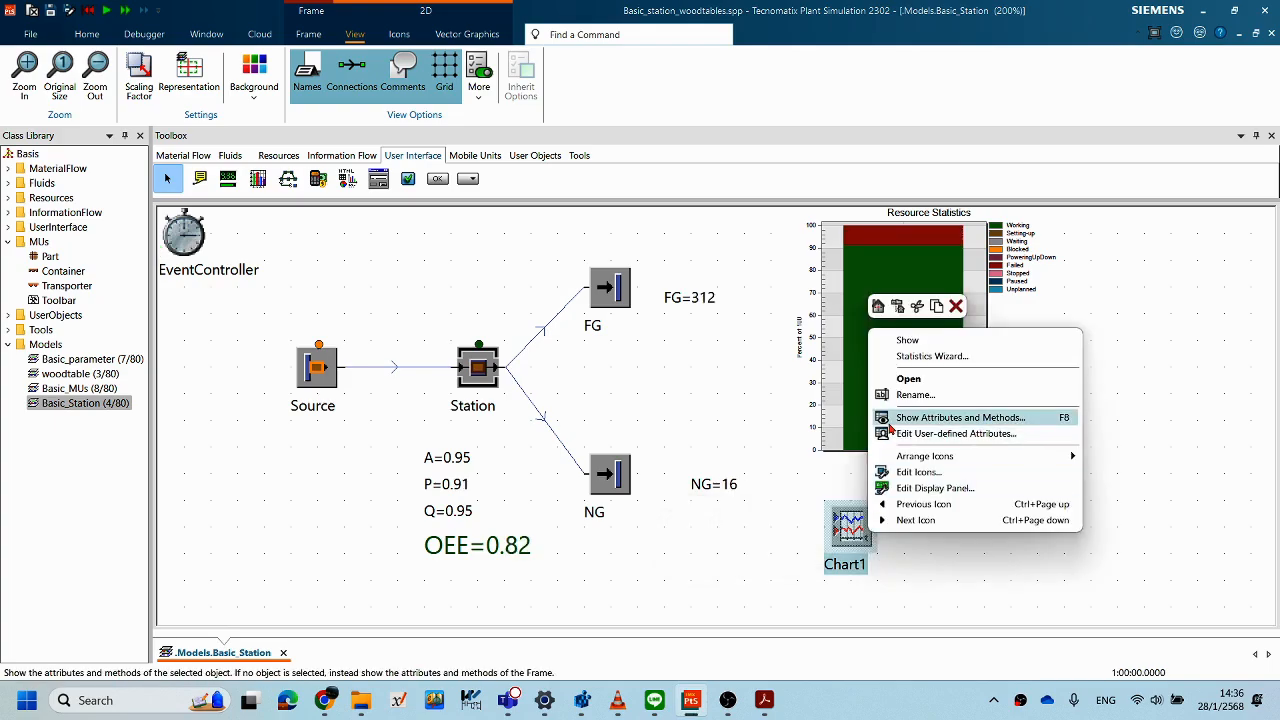
click(907, 340)
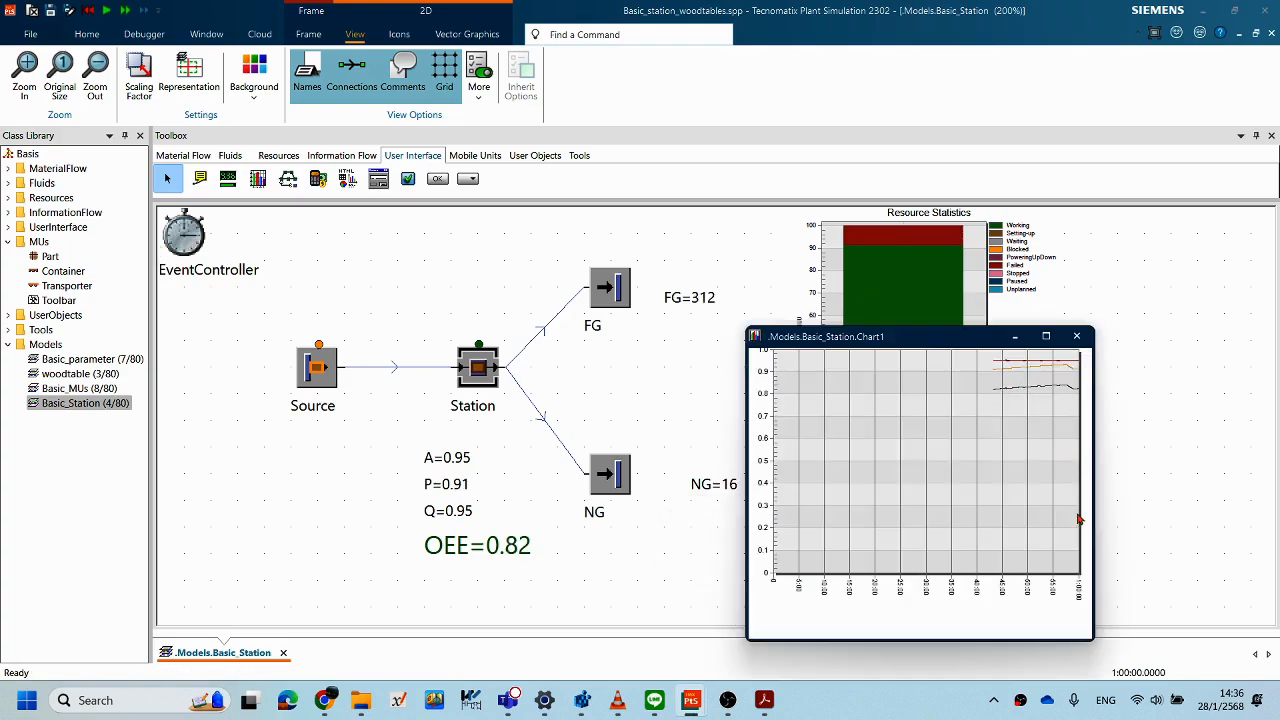
drag(1092, 325, 1176, 240)
- Reset the simulation and rerun it from the EventController at a slower real-time factor of 110
right_click(593, 394)
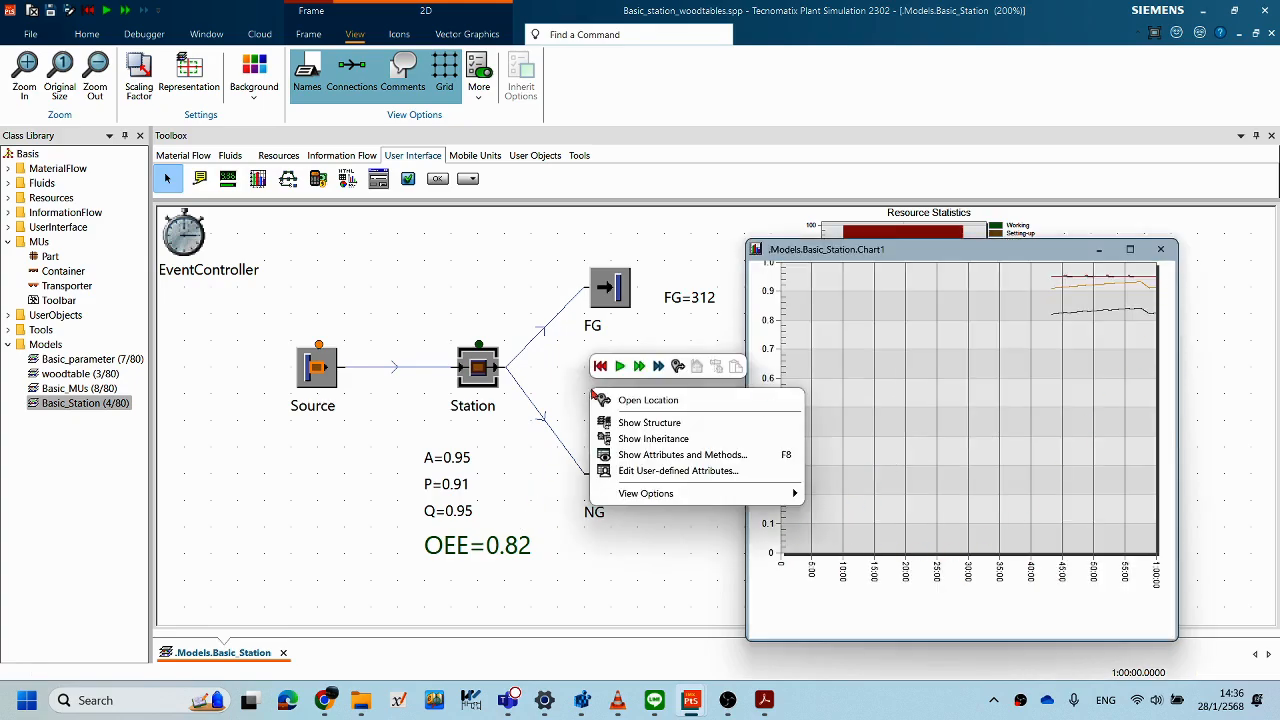
click(598, 366)
right_click(594, 419)
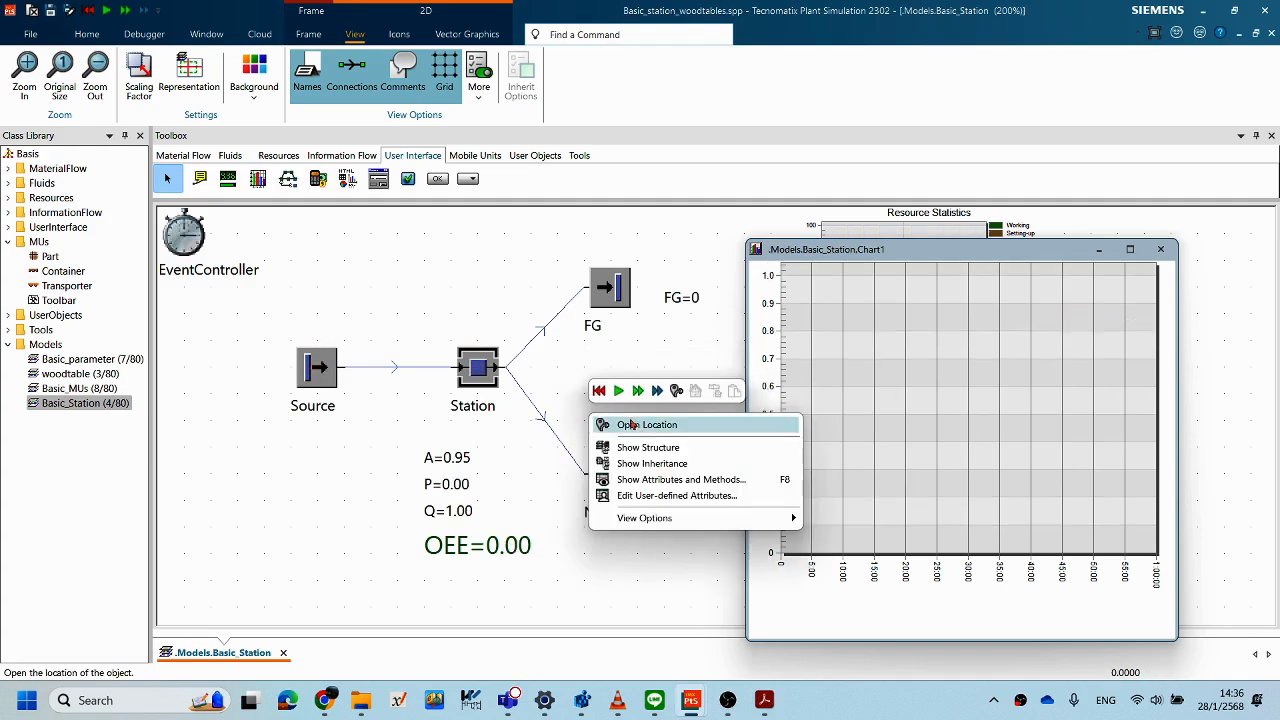
click(530, 405)
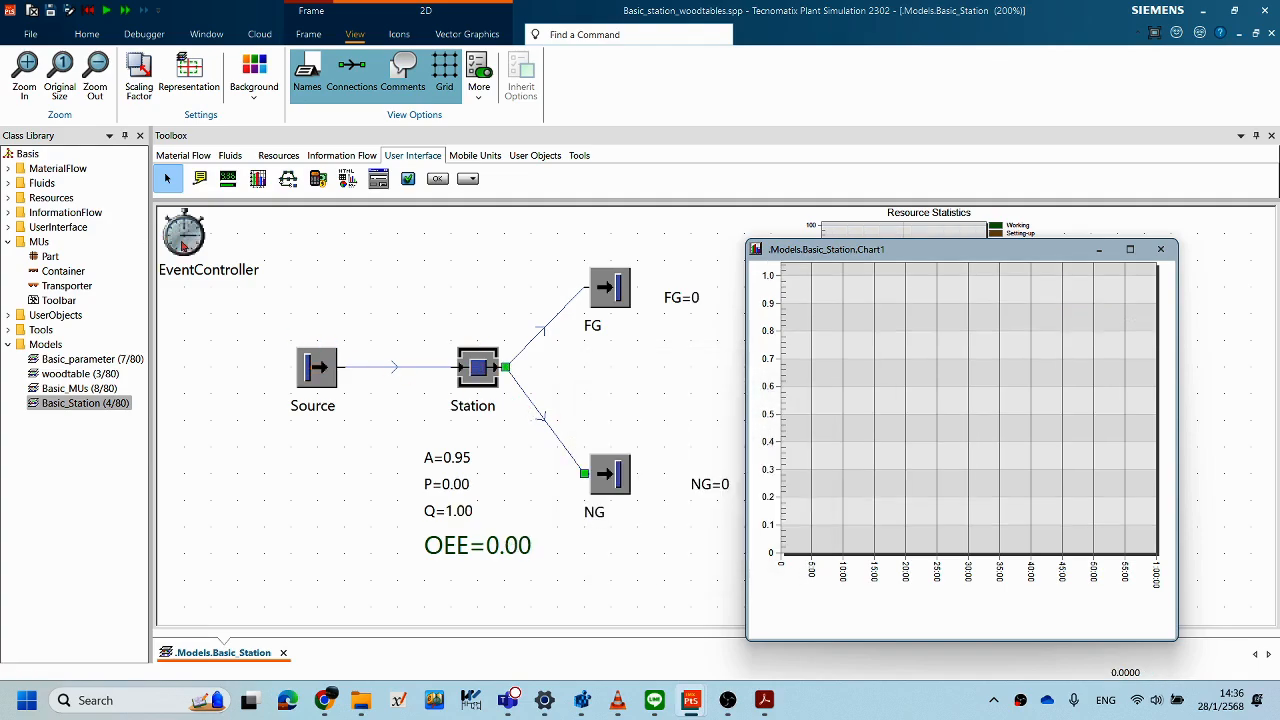
double_click(244, 270)
drag(372, 404, 343, 326)
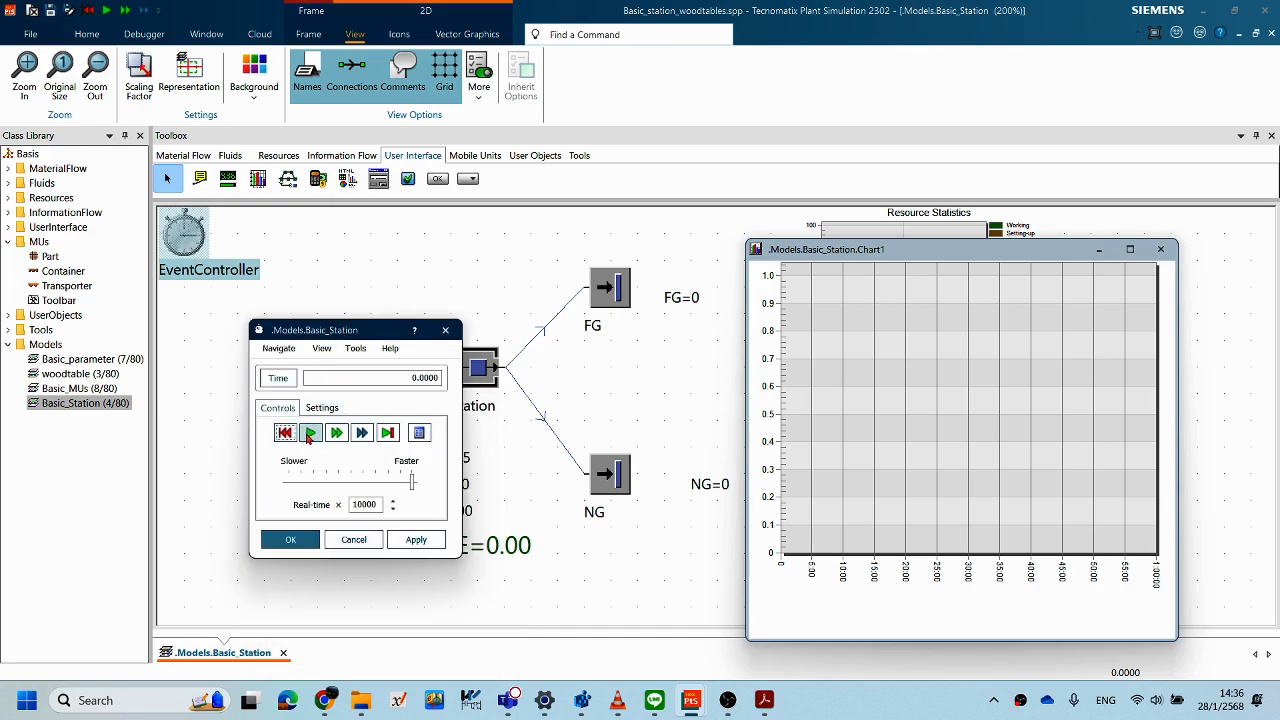
drag(410, 484, 321, 484)
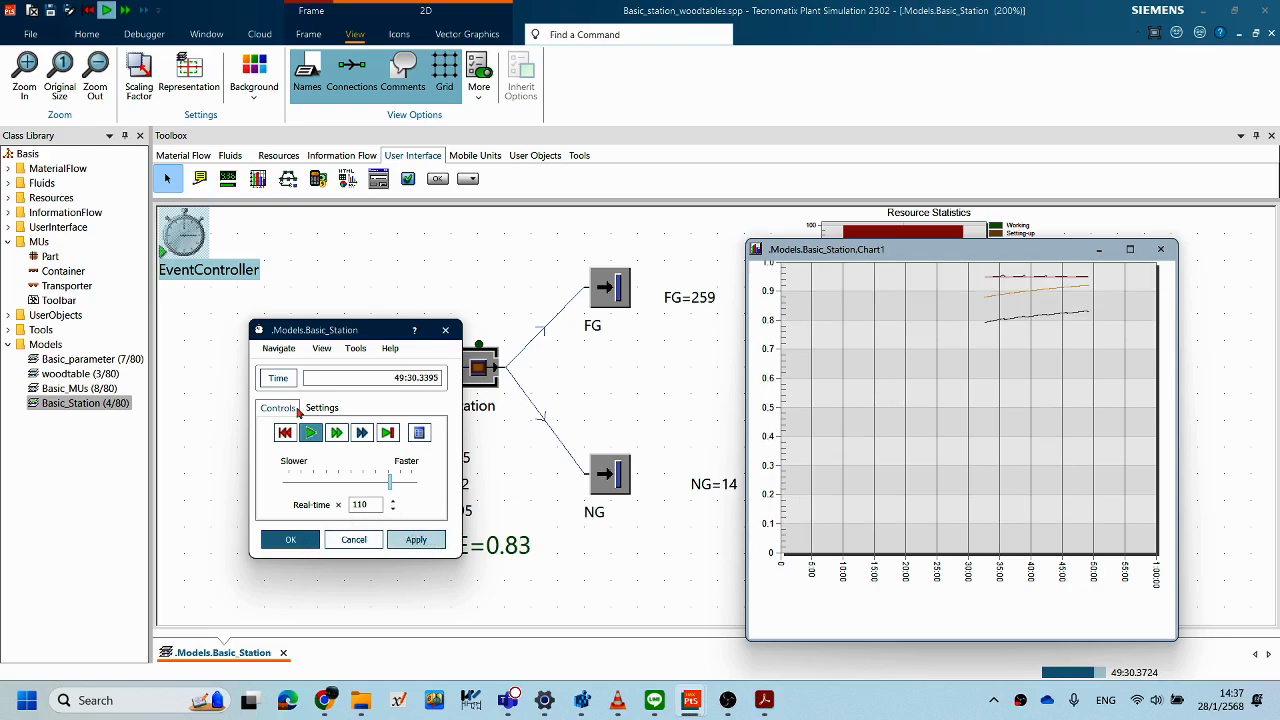
- Reset the simulation and move the Chart1 plot and EventController dialog aside to uncover the Station and Chart1 icon
click(284, 432)
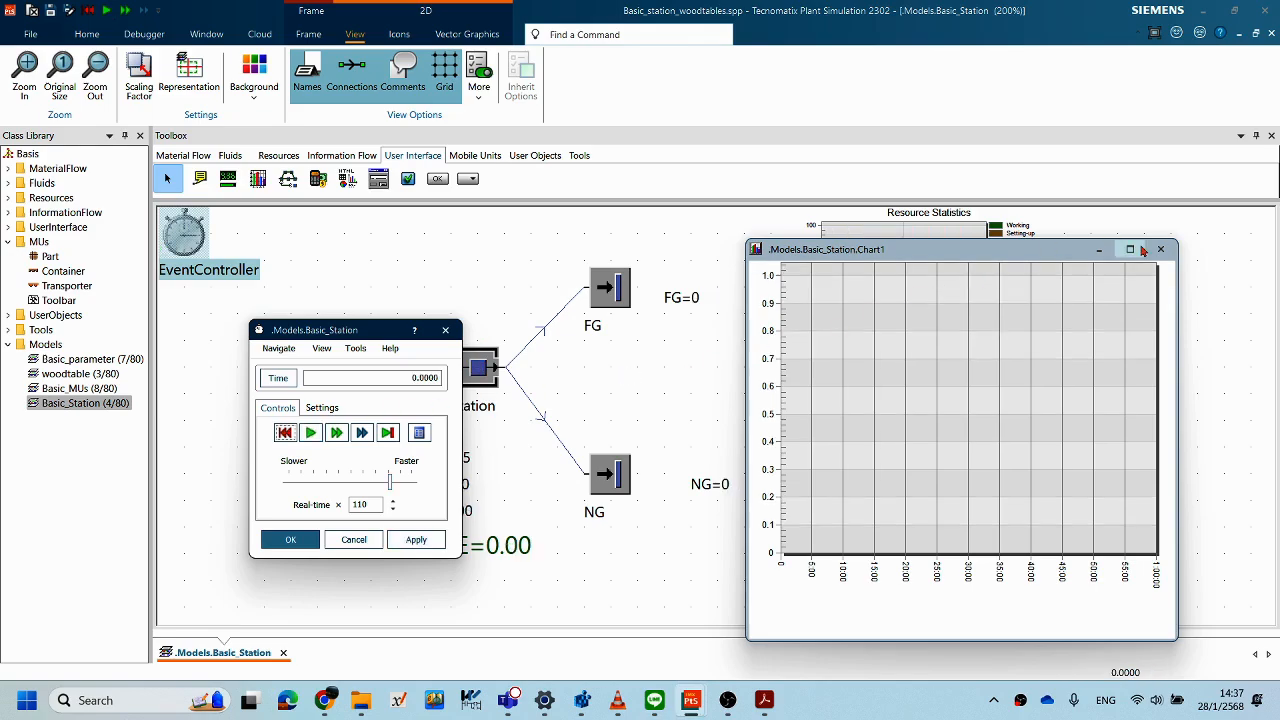
drag(980, 252, 1102, 305)
drag(352, 332, 211, 313)
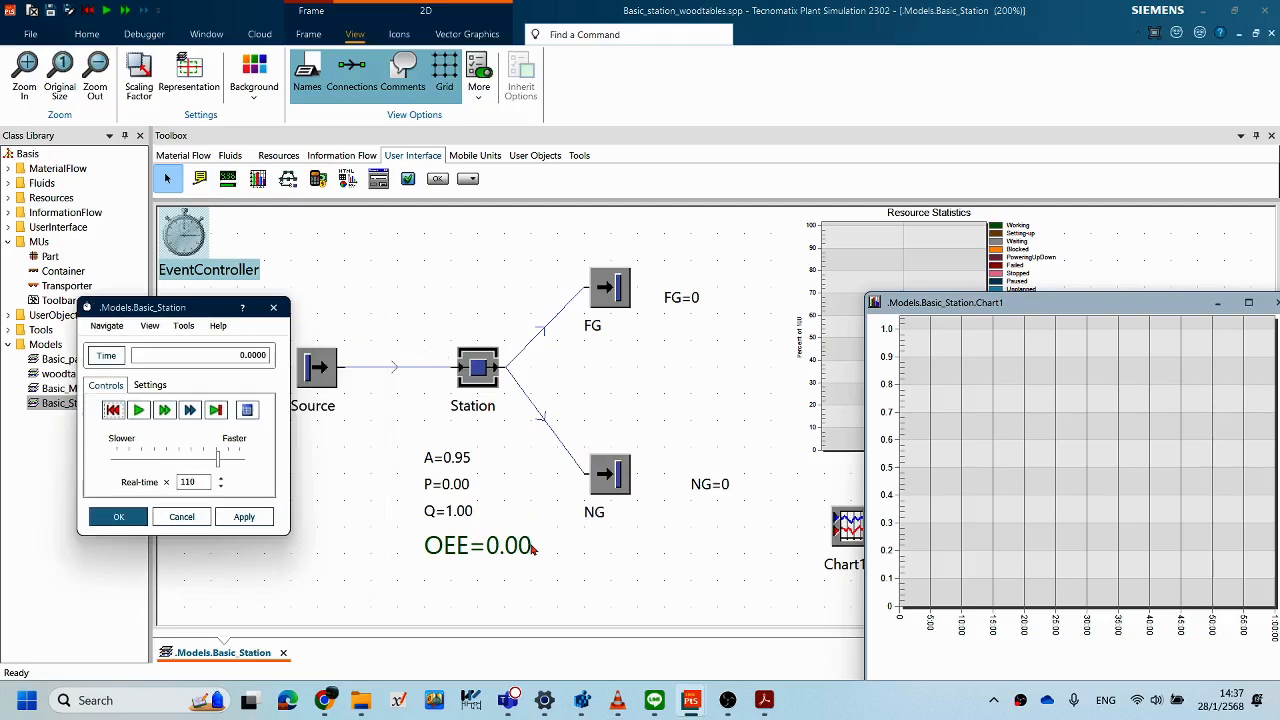
- Open Chart1's settings, place the legend on the Right, arrange the dialog and plot side by side, and apply the change
double_click(843, 524)
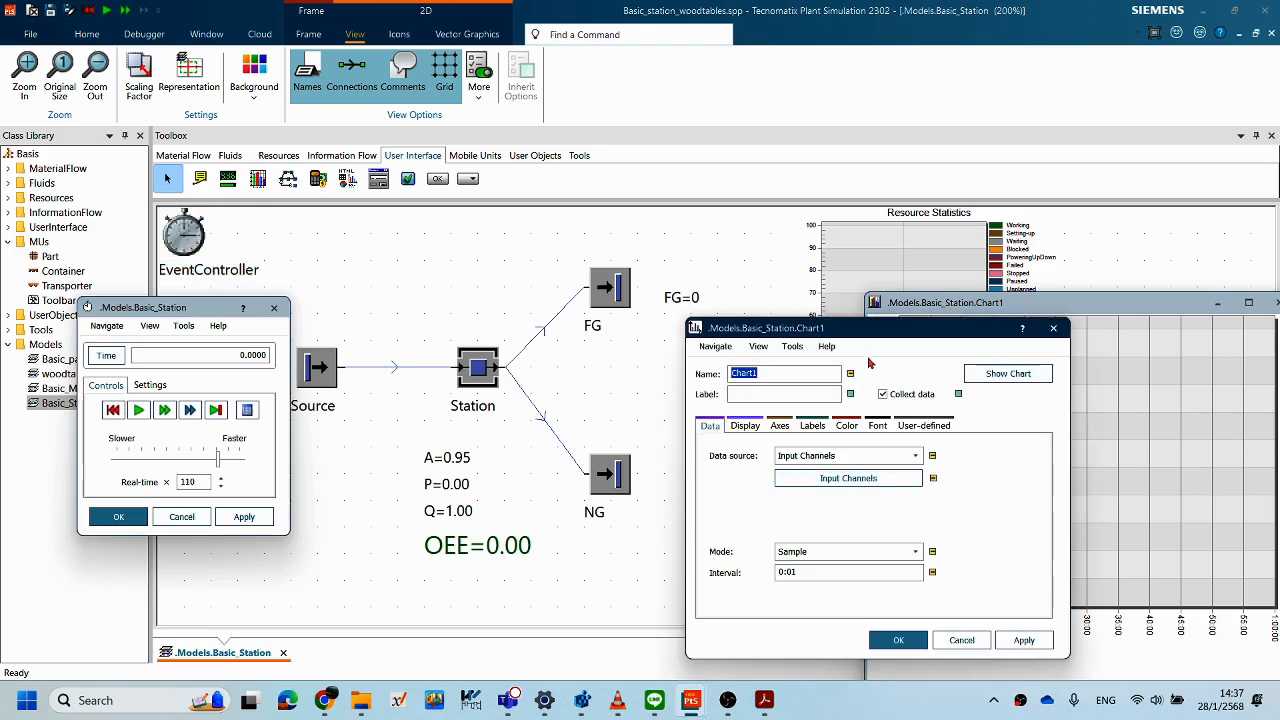
drag(865, 329, 721, 309)
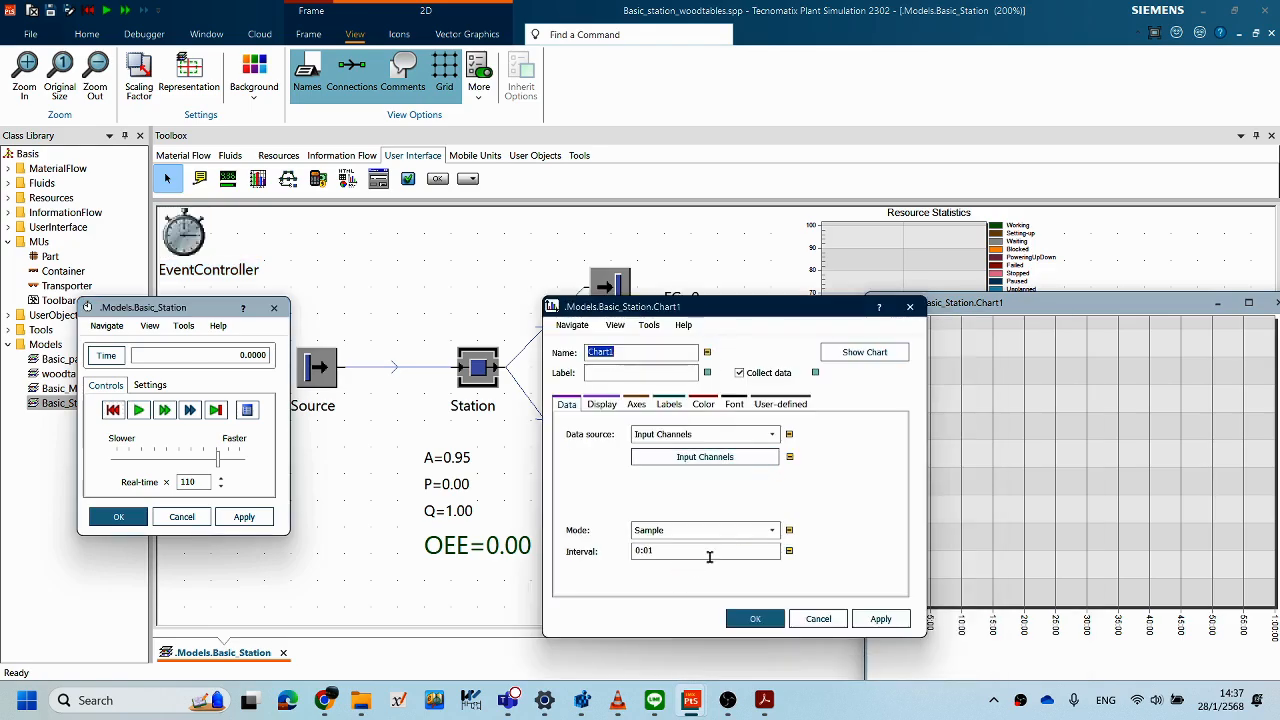
click(600, 405)
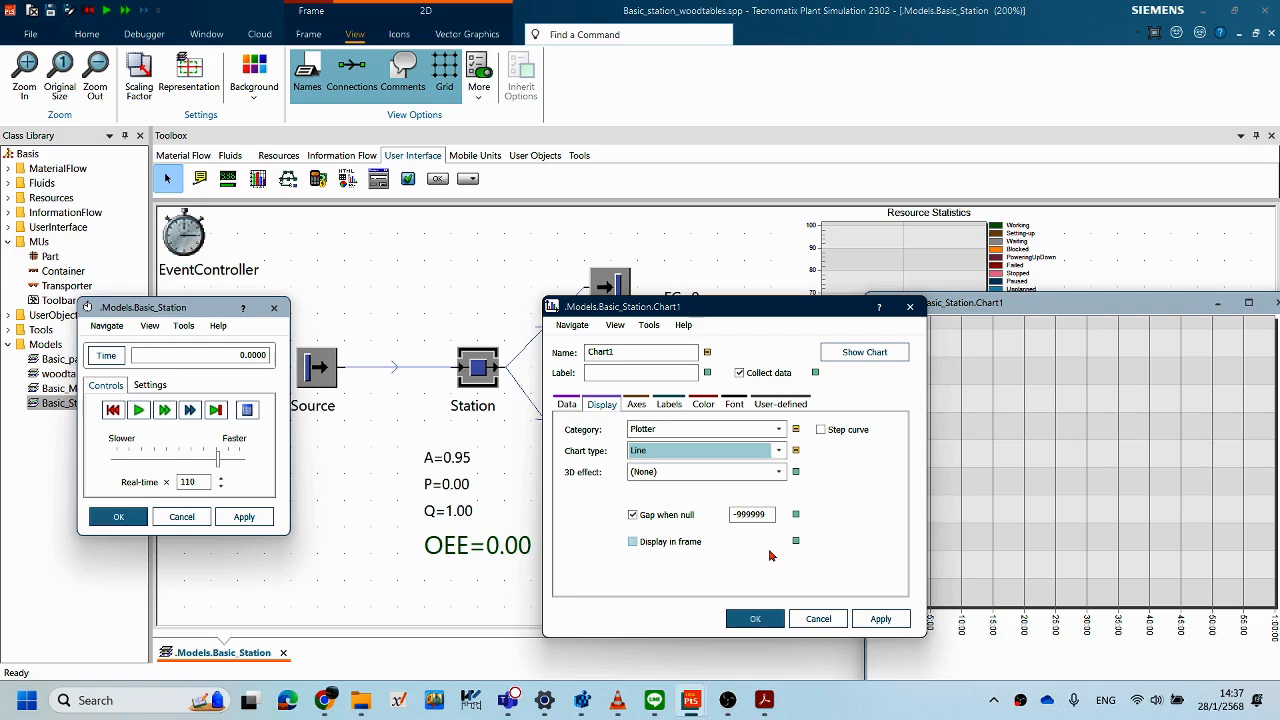
click(667, 405)
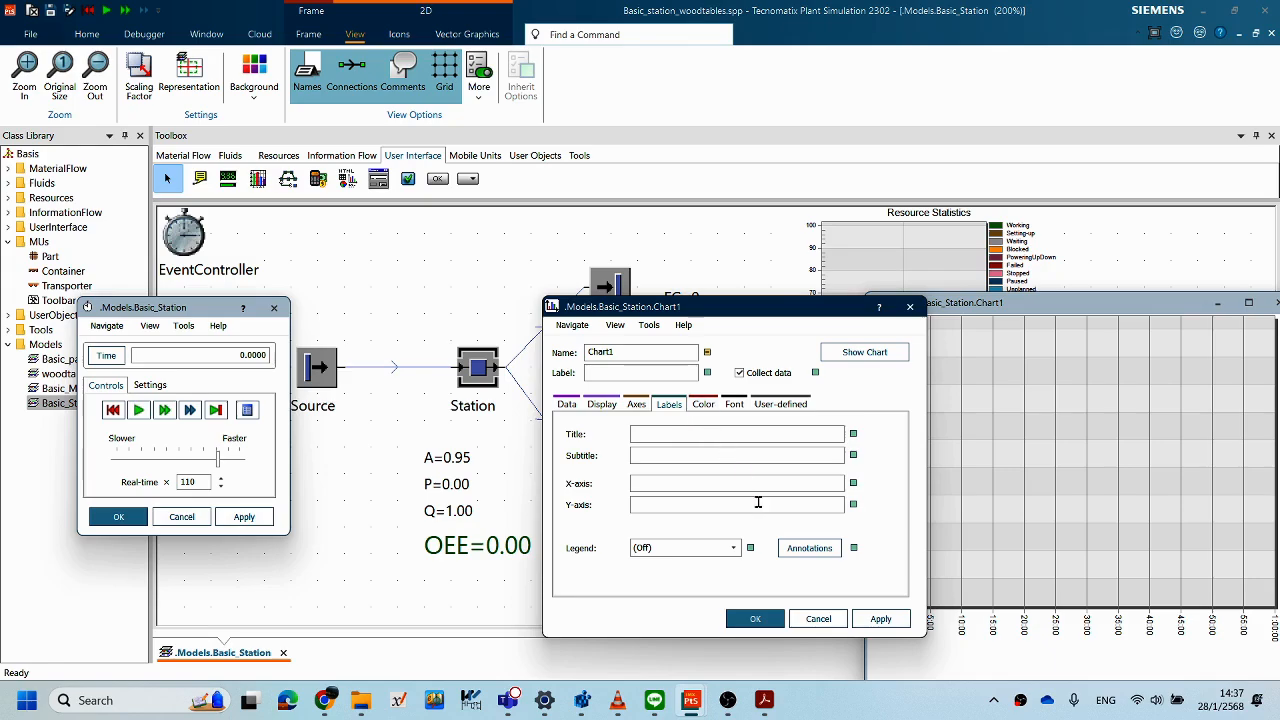
click(732, 550)
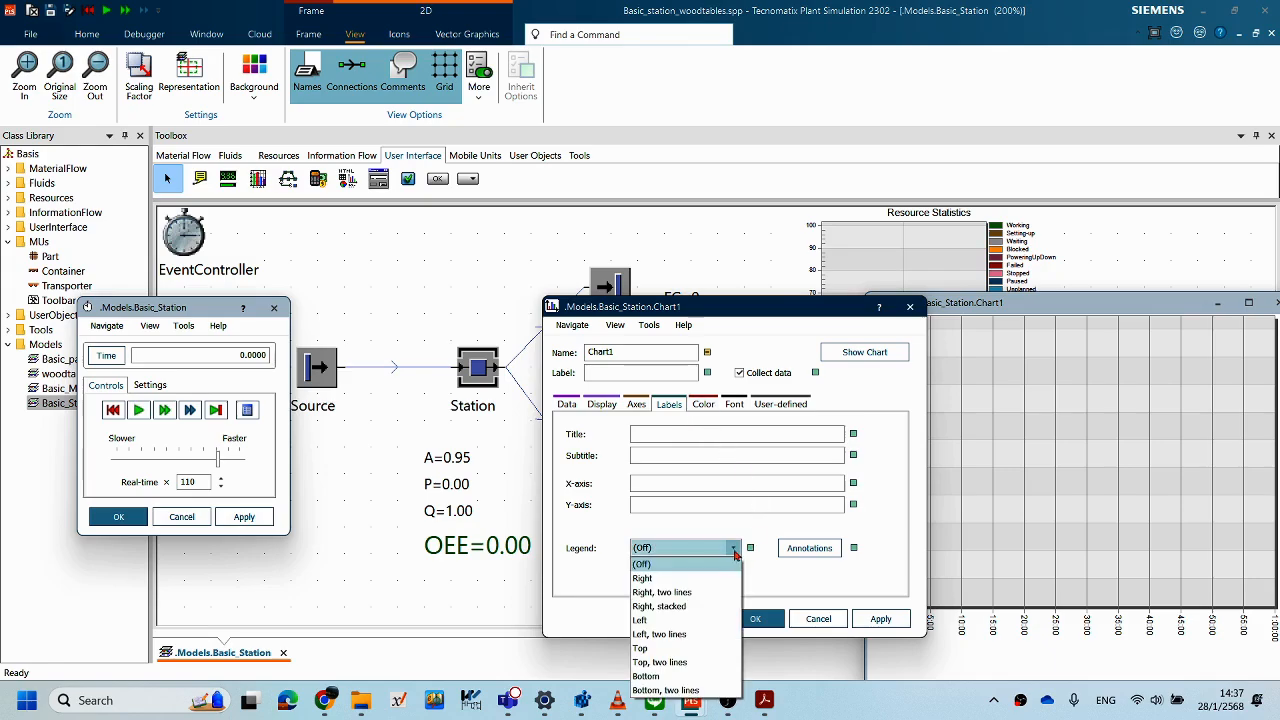
click(680, 585)
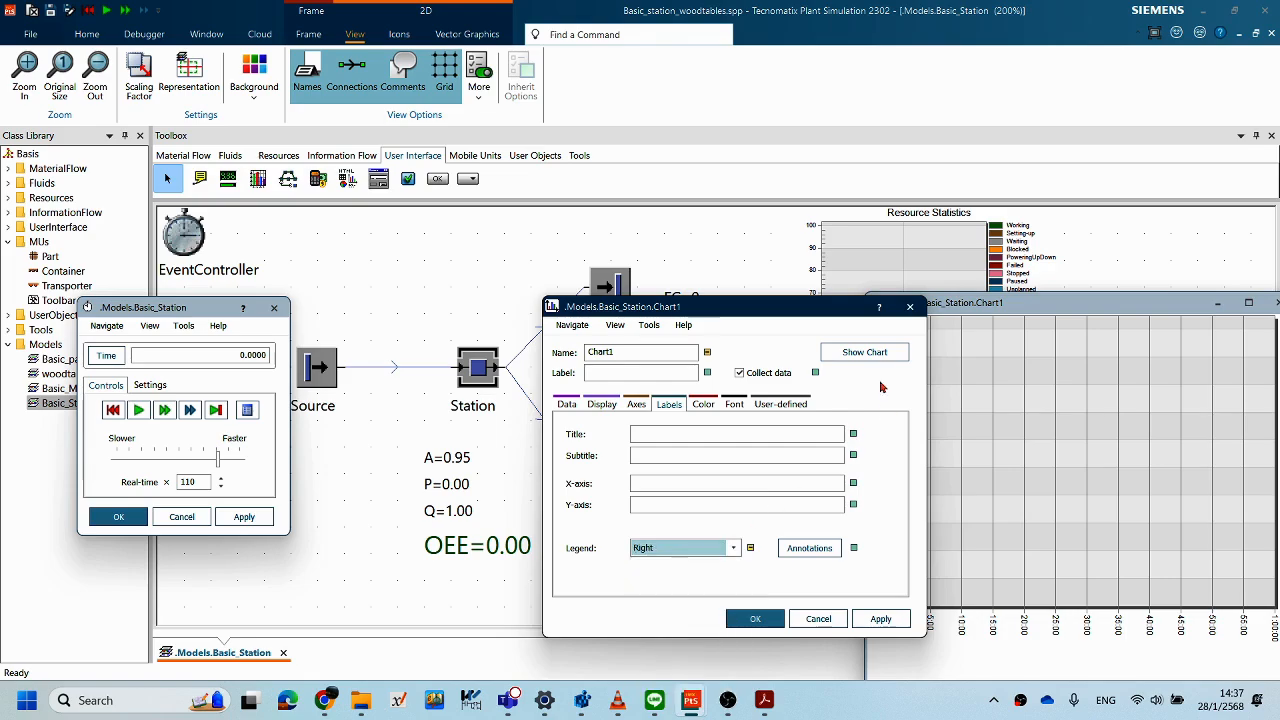
drag(669, 306, 547, 285)
drag(966, 303, 784, 297)
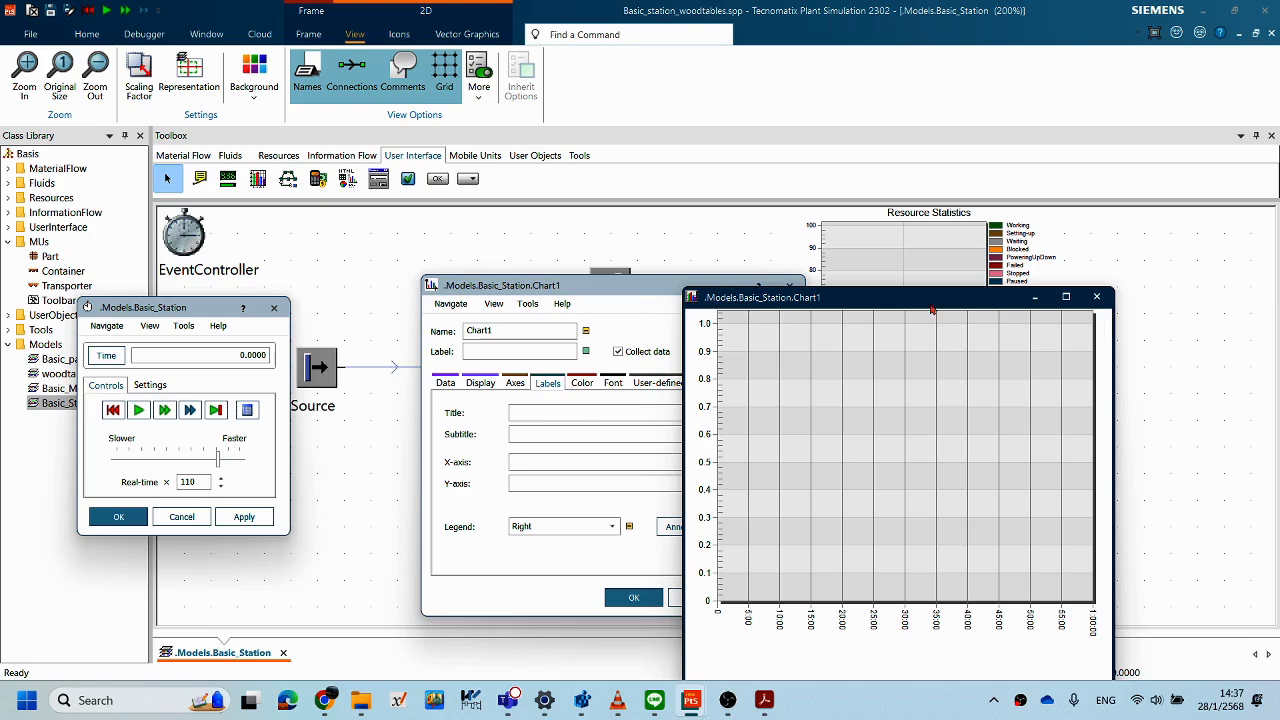
drag(859, 302, 989, 284)
click(759, 597)
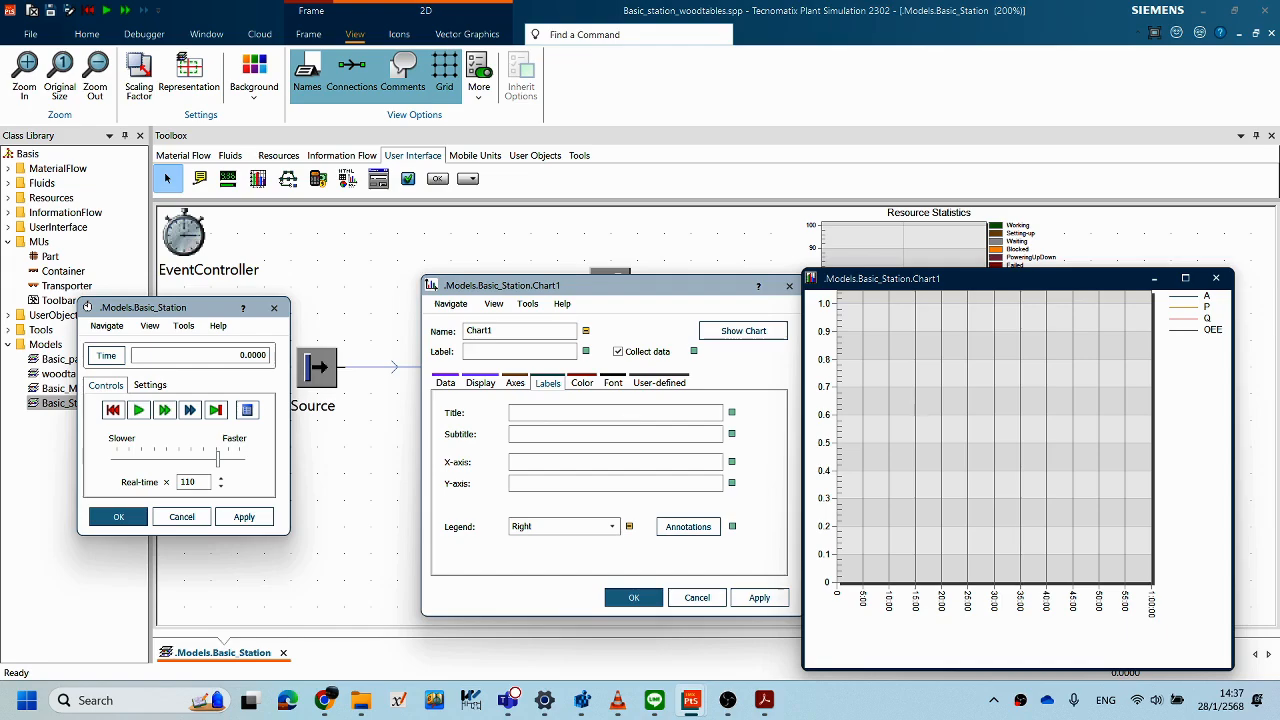
- Title Chart1 "OEE", look through its color, font, axes, display and data settings, and accept them
click(637, 431)
text(OEE)
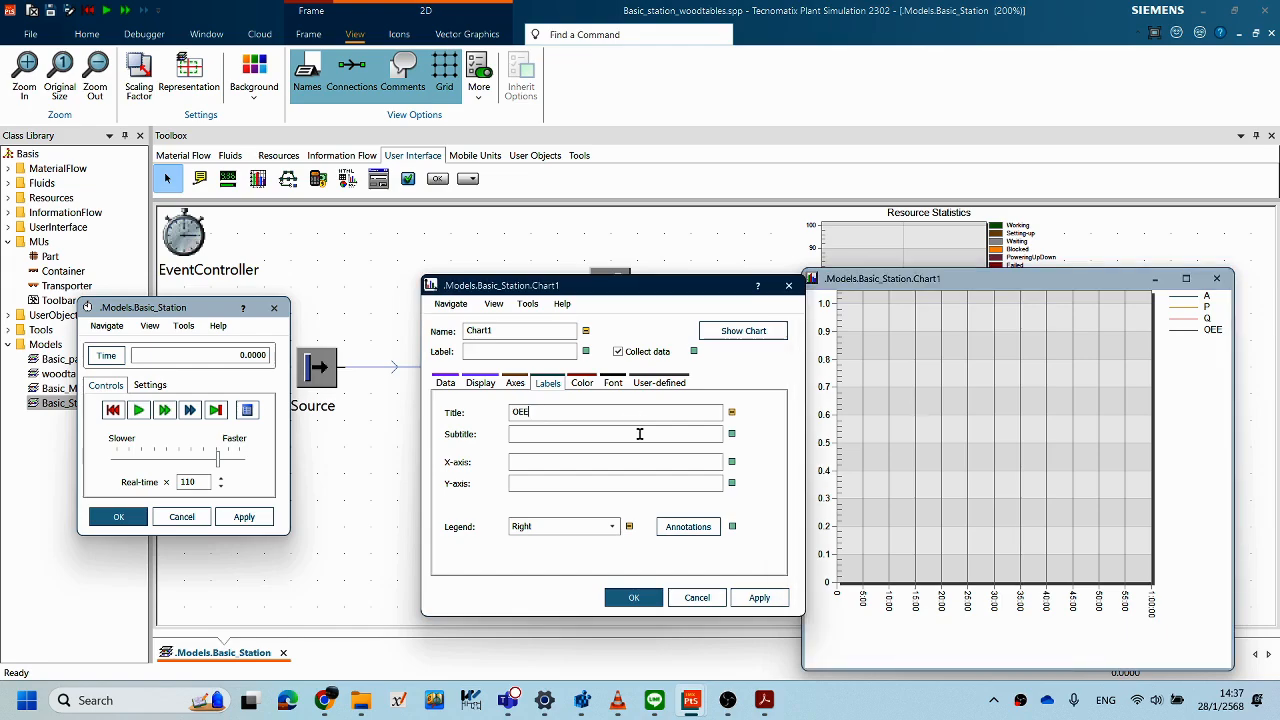
click(588, 389)
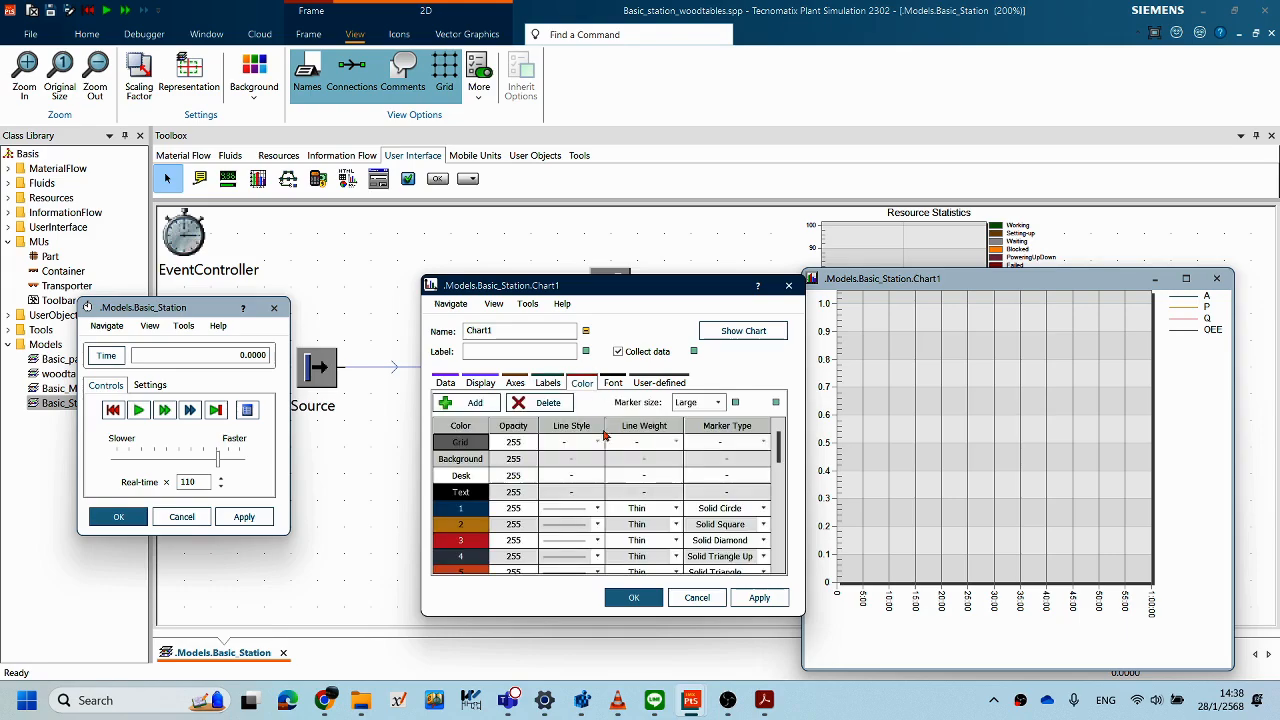
click(612, 386)
click(516, 384)
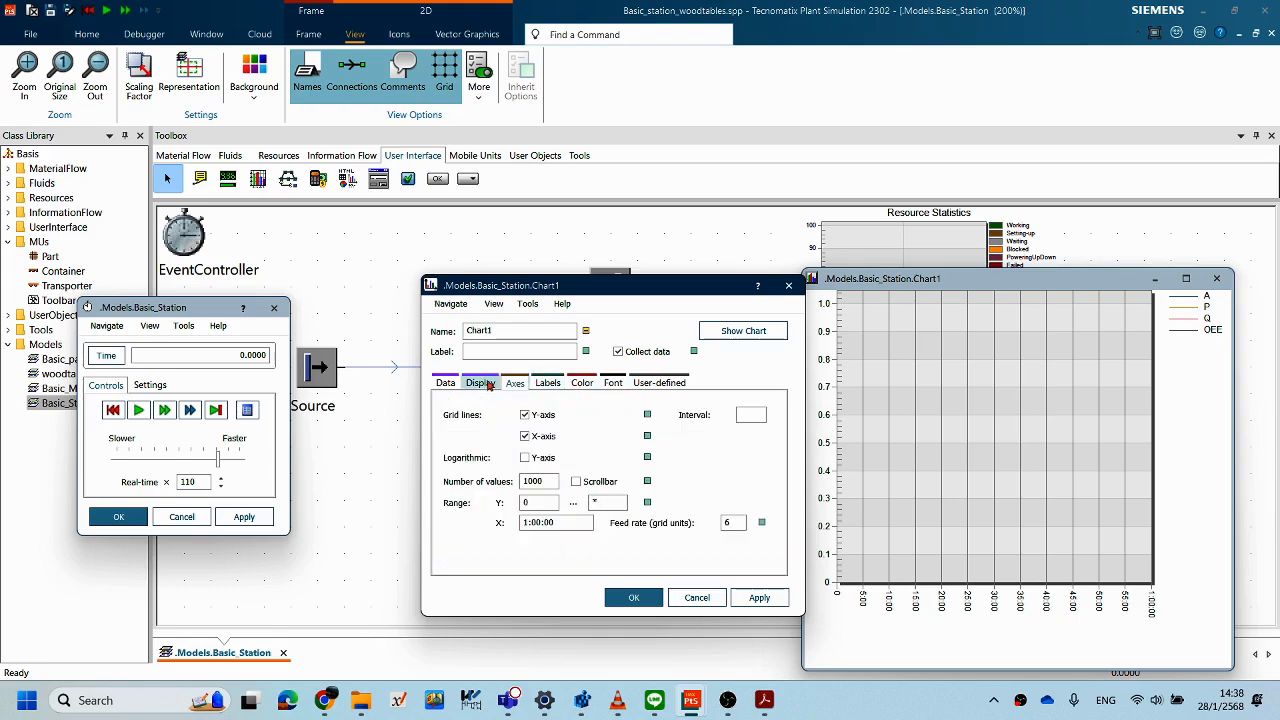
click(481, 384)
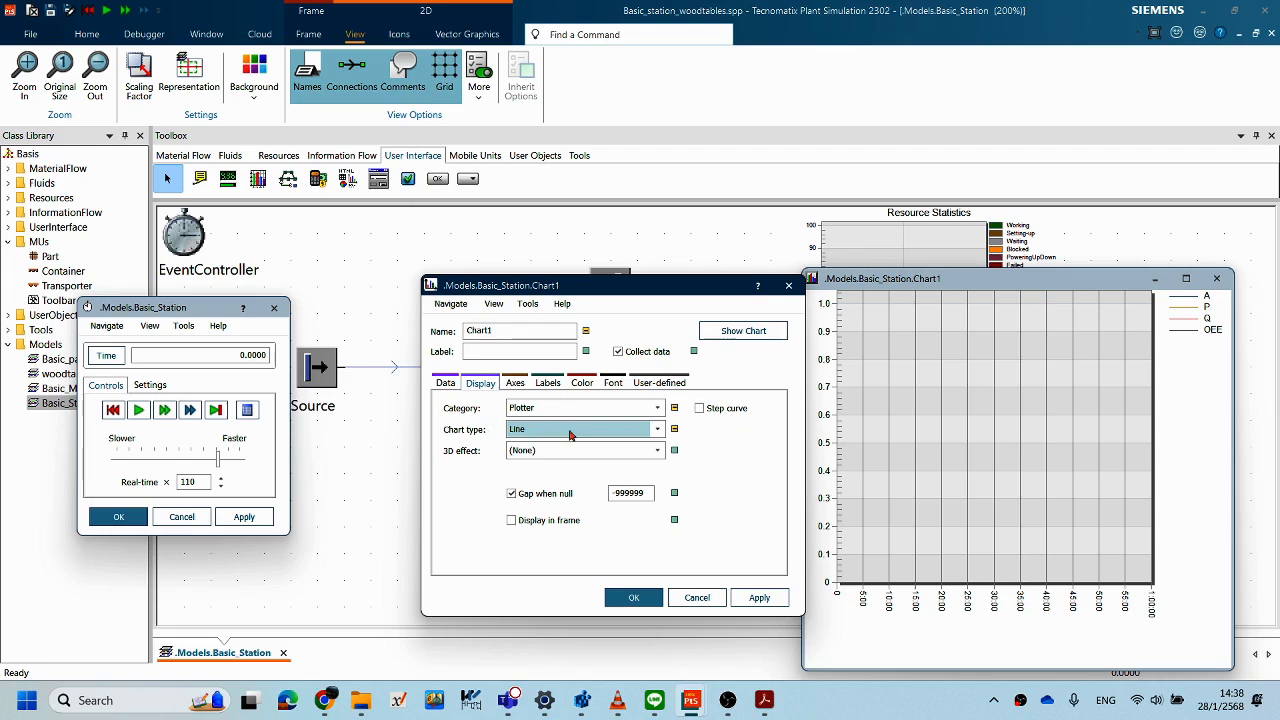
click(446, 384)
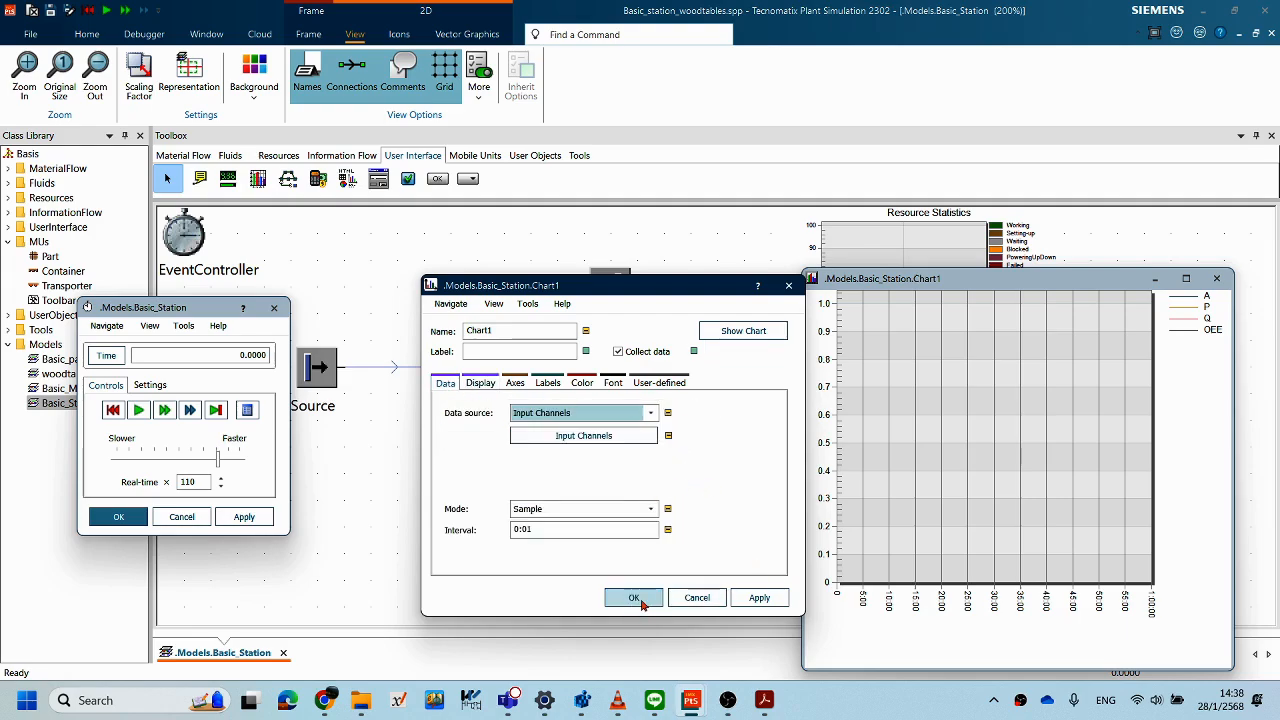
click(634, 598)
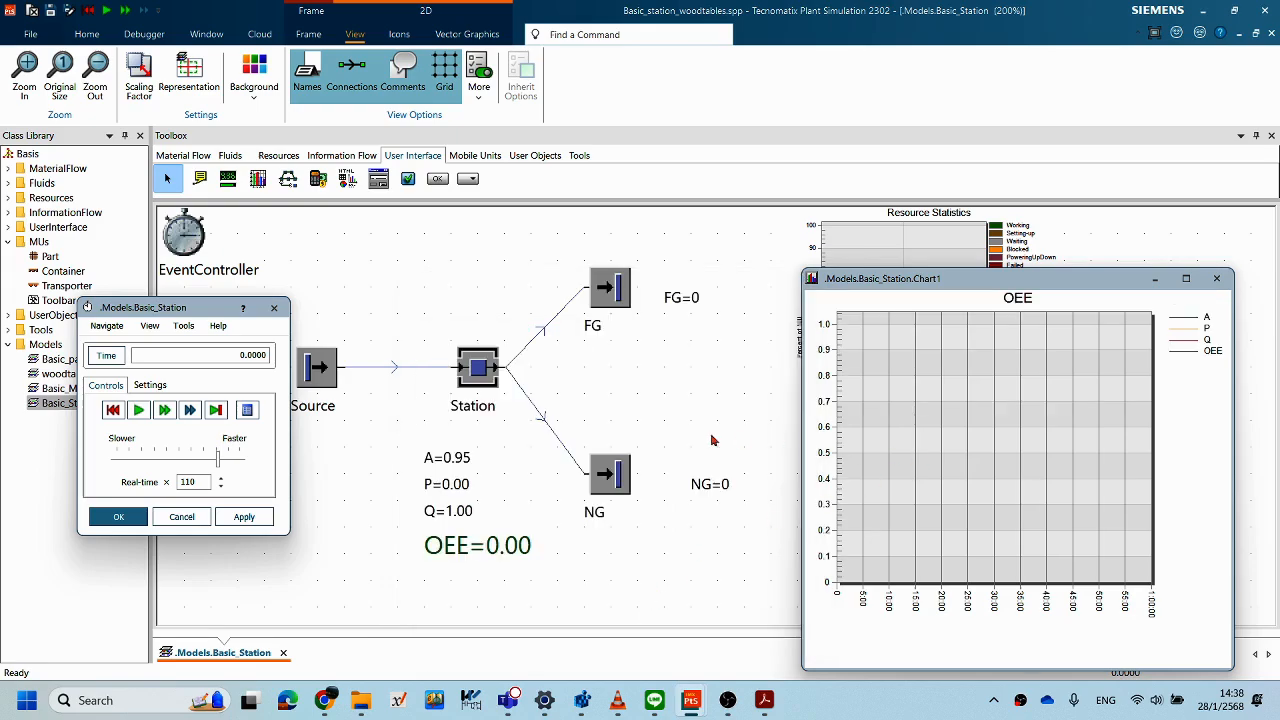
- Run the simulation to watch the OEE plot being drawn, and reset it when it finishes
drag(187, 313, 198, 299)
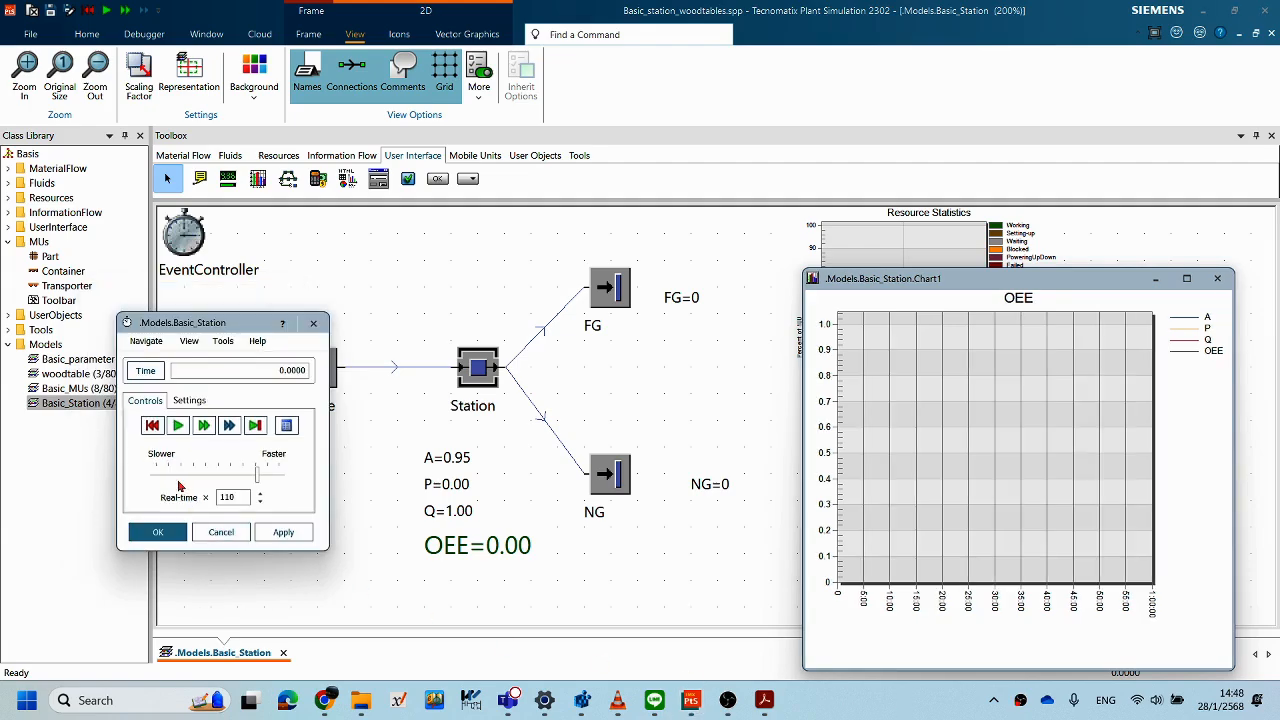
click(178, 426)
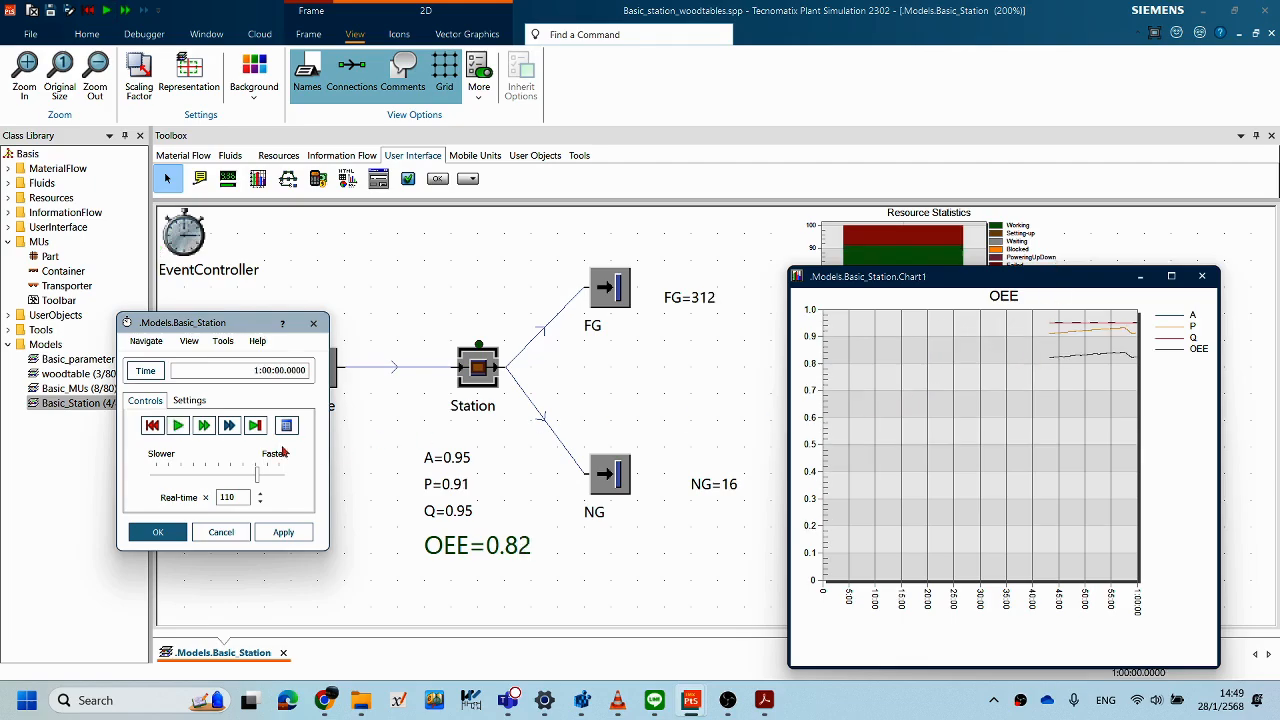
click(152, 427)
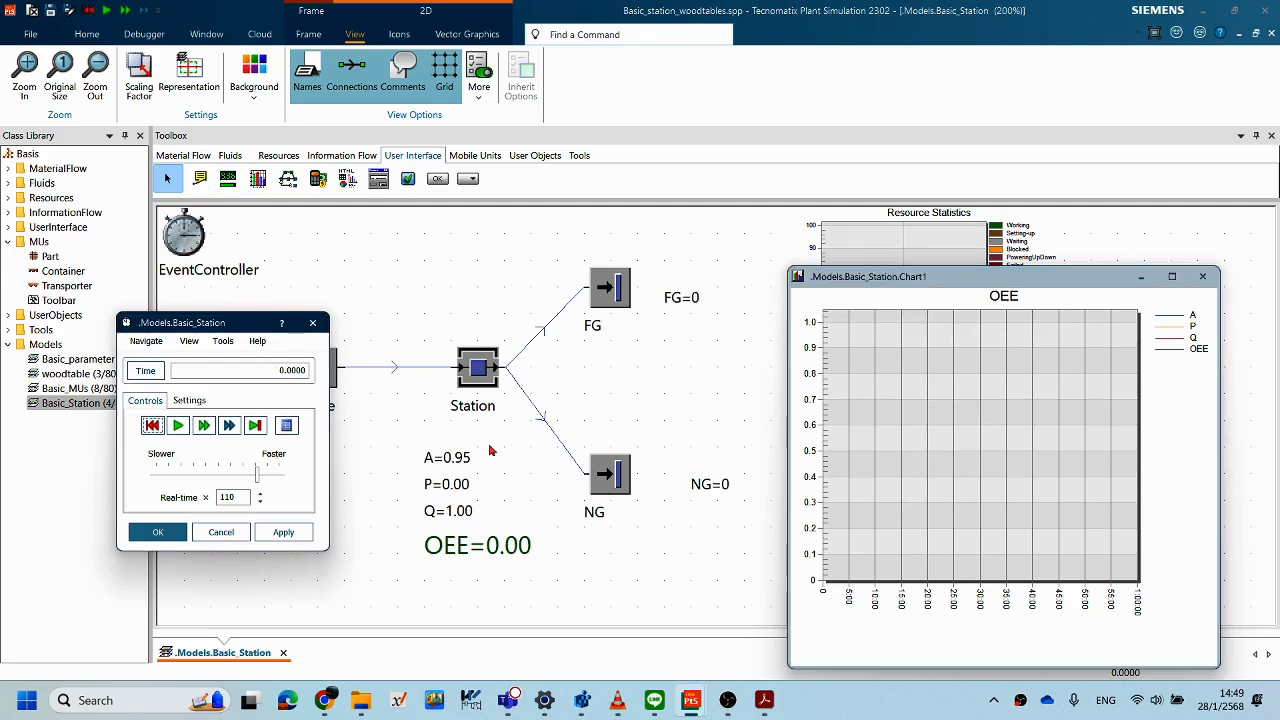
- Set Chart1's sampling interval to 1:00, apply the change and accept the settings
double_click(911, 463)
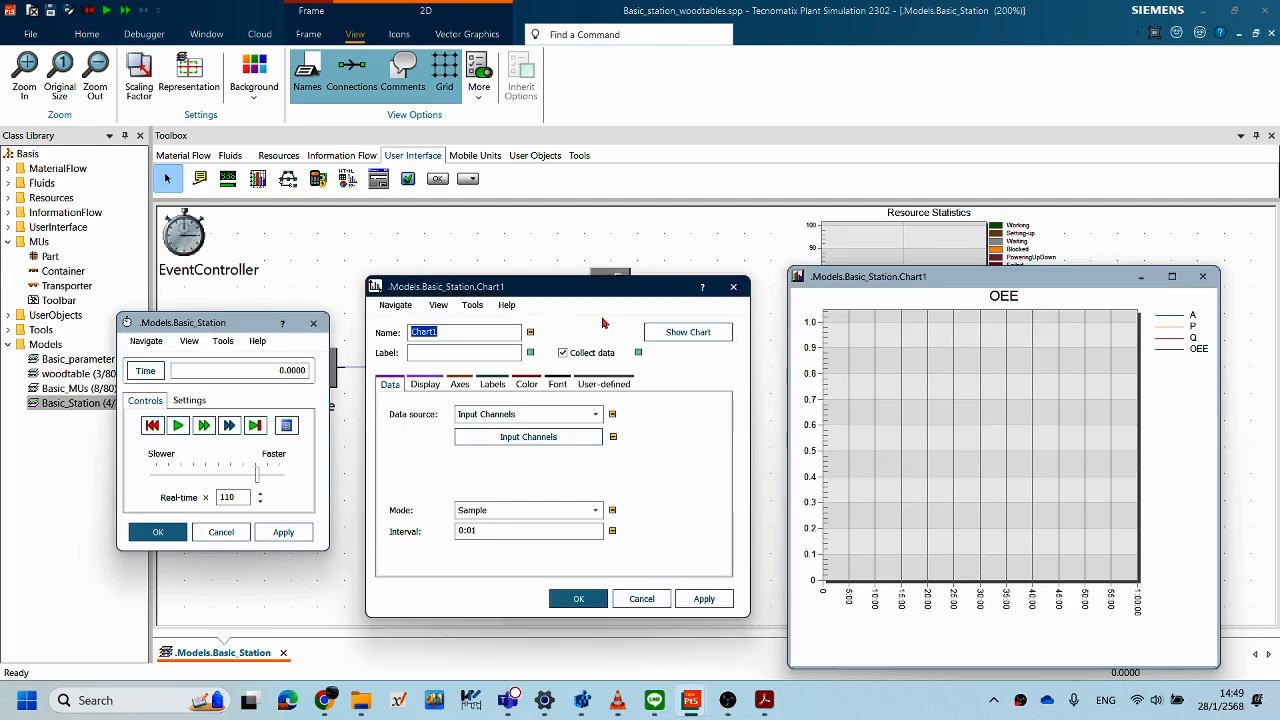
drag(573, 292, 629, 268)
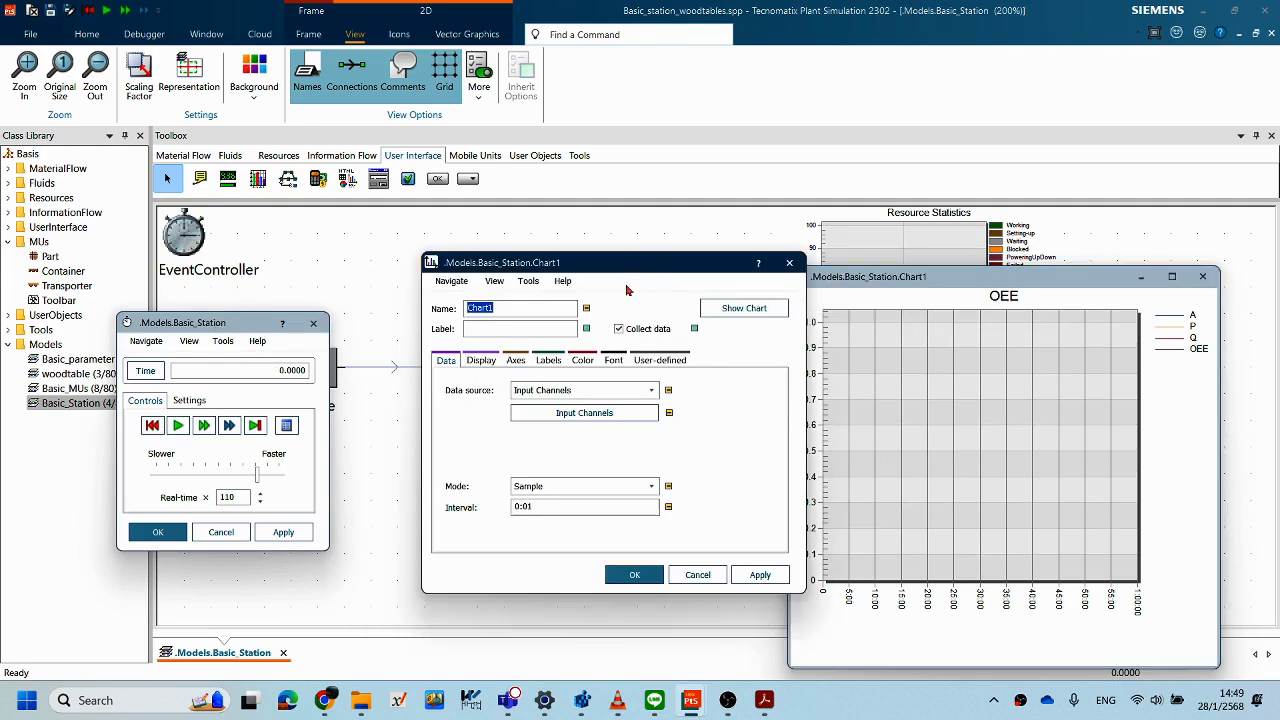
click(556, 508)
drag(568, 507, 467, 511)
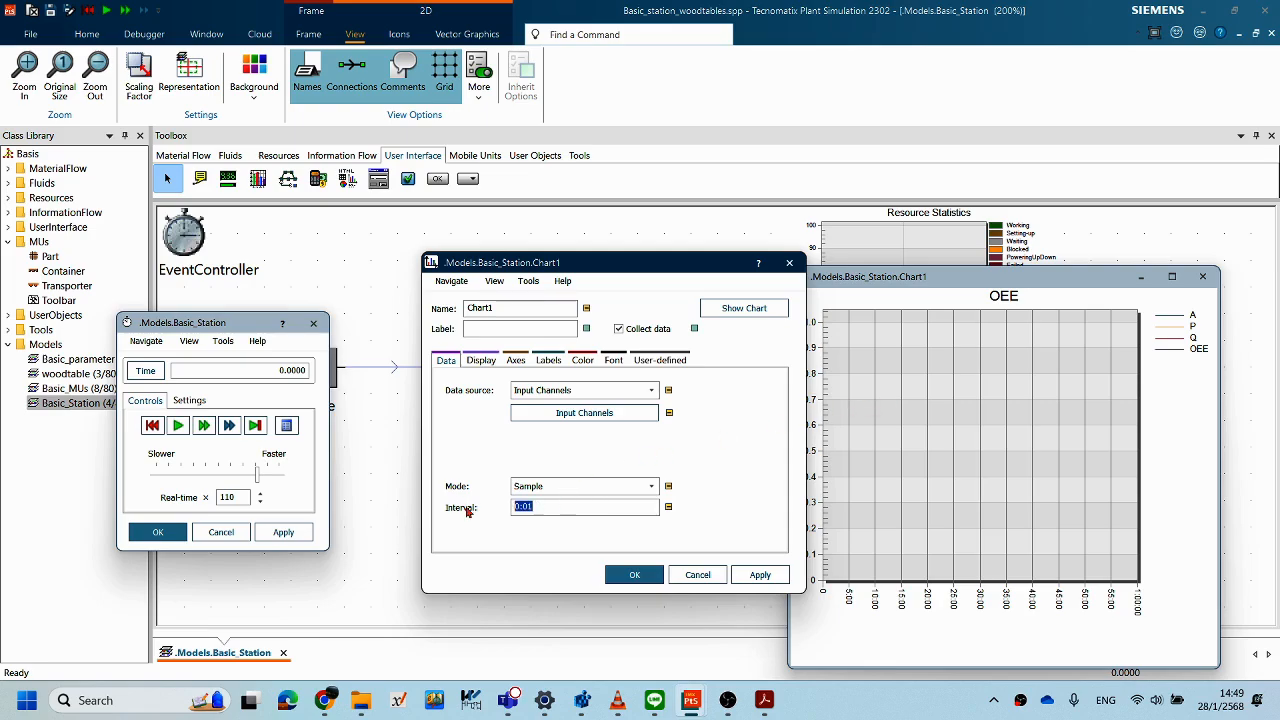
text(1:)
click(760, 574)
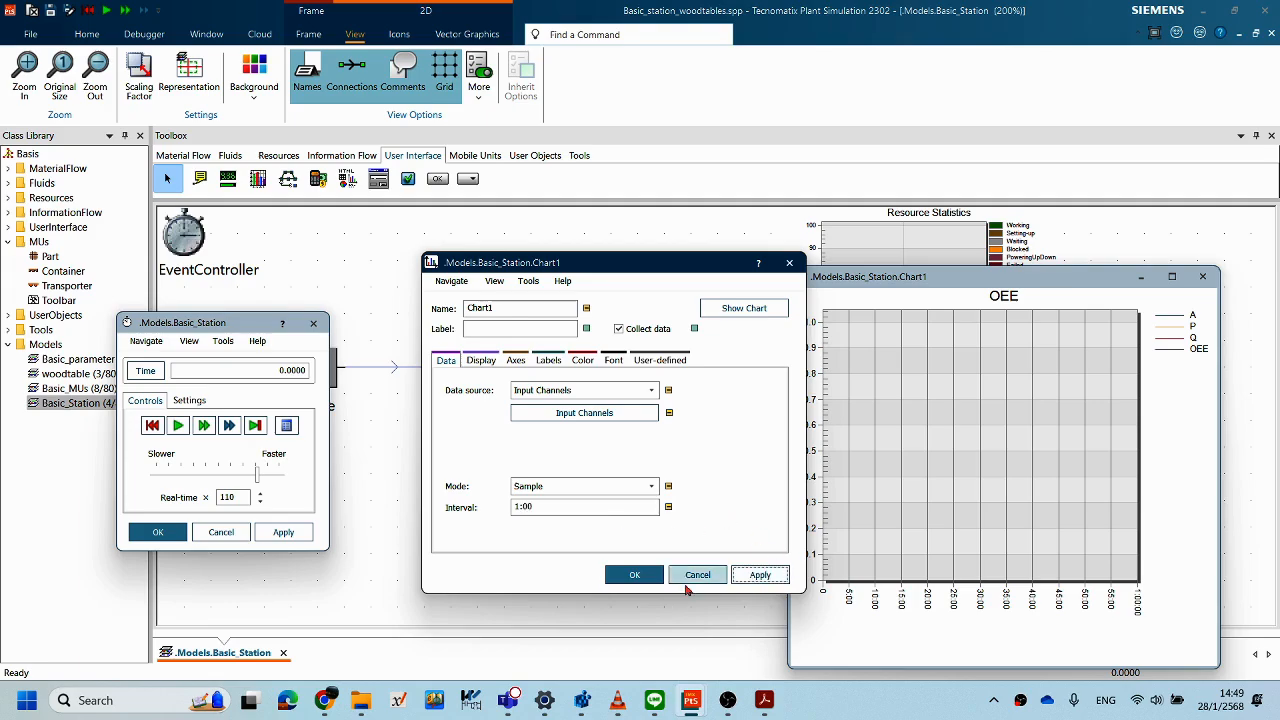
click(647, 582)
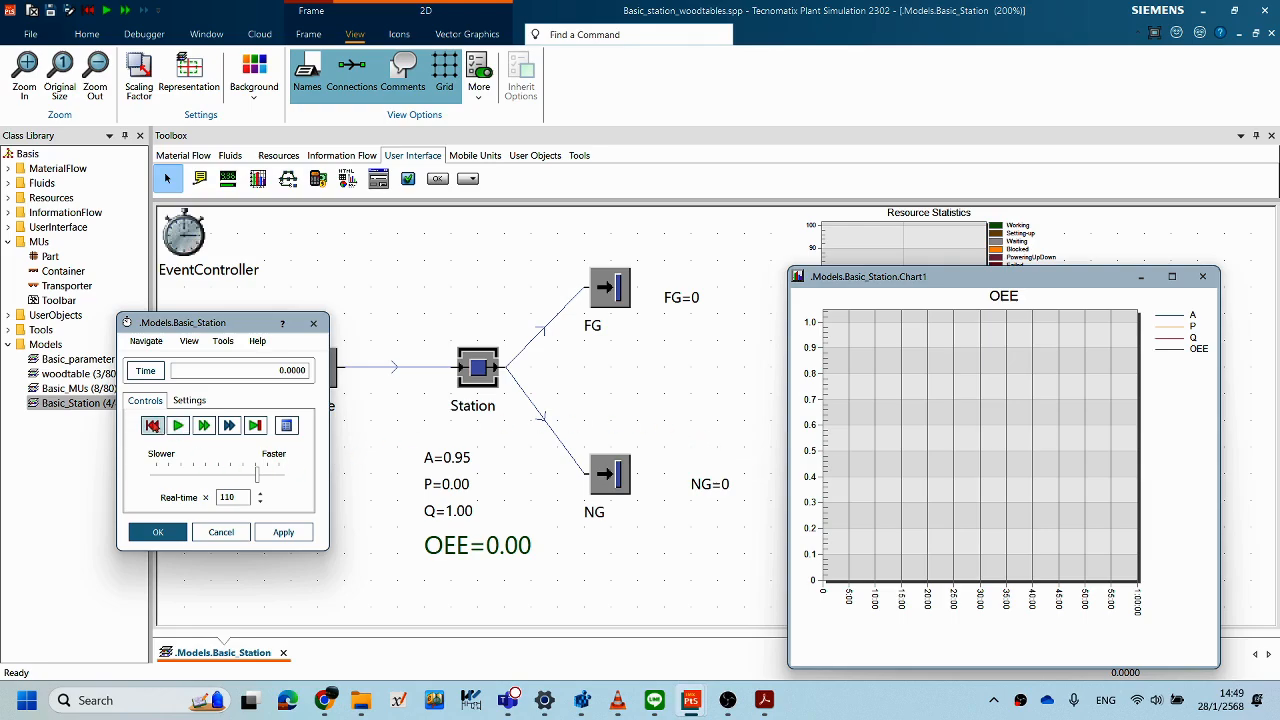
- Run the simulation with the new sampling interval and reposition the OEE plot and EventController windows
click(178, 427)
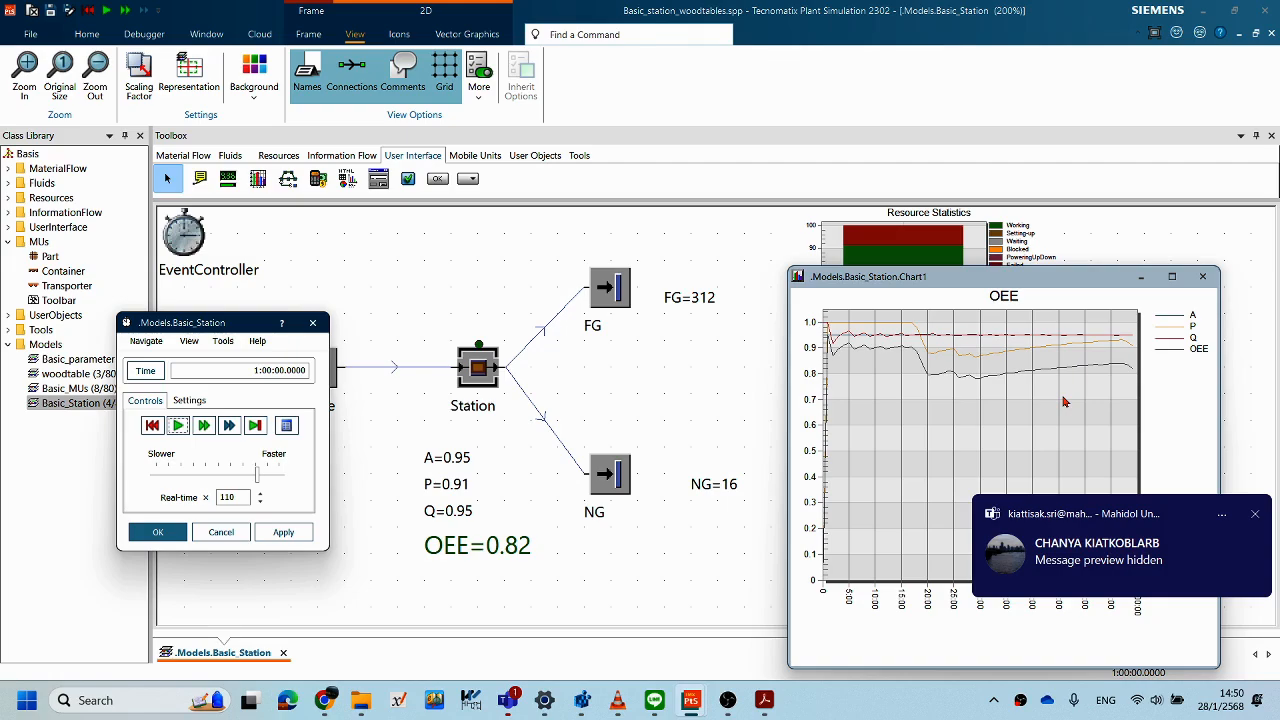
click(1077, 279)
drag(1077, 279, 1057, 276)
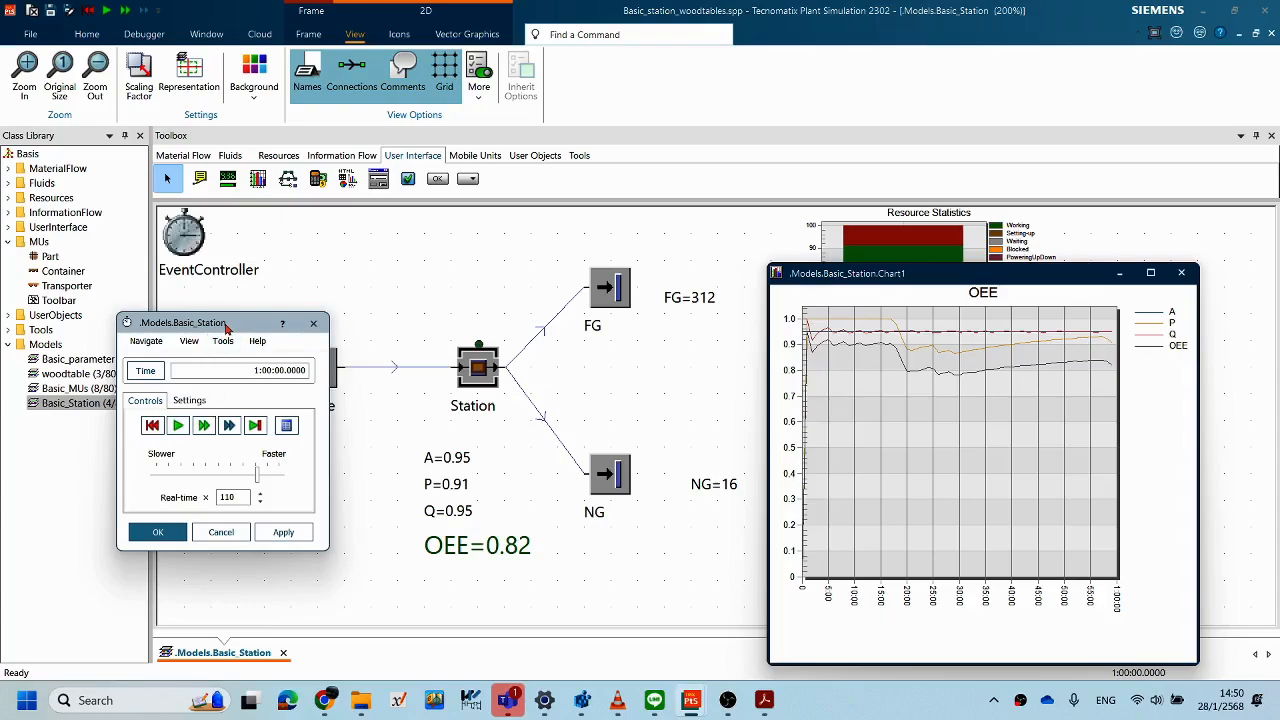
drag(227, 331, 214, 324)
- Open Chart1's color settings beside the plot and set the line weight of color 4 to Thick
double_click(975, 410)
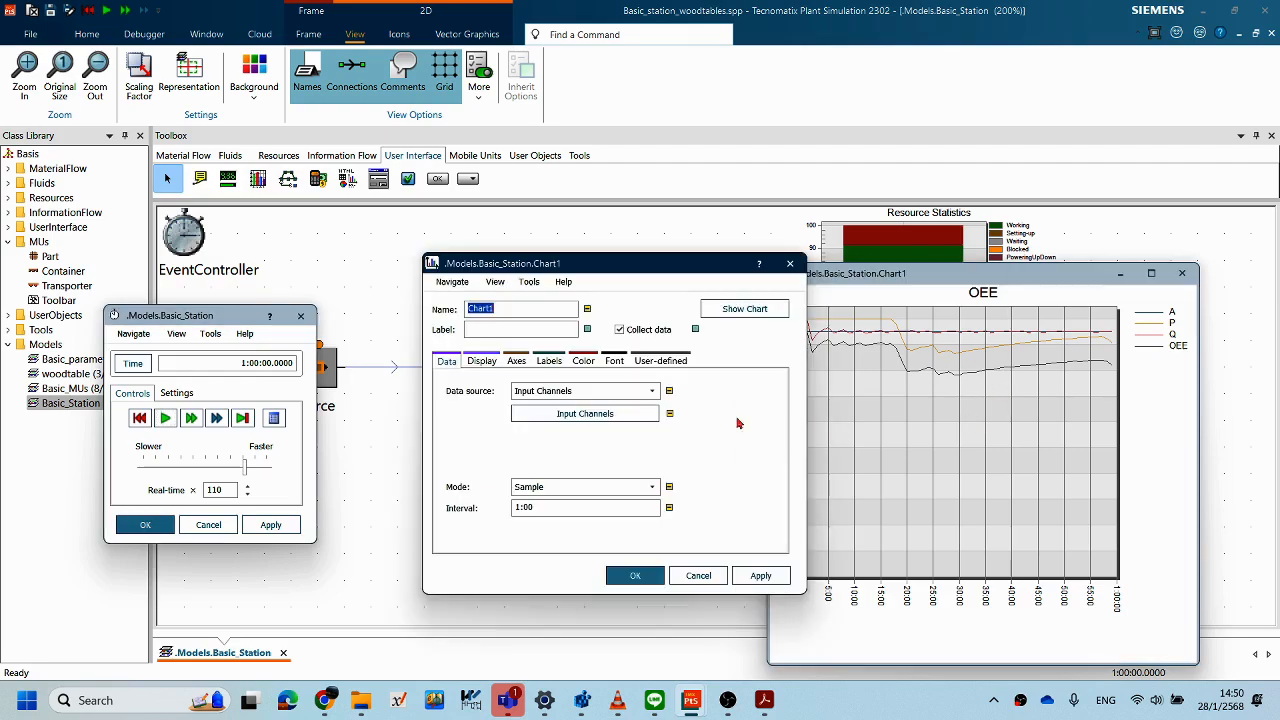
drag(620, 266, 664, 252)
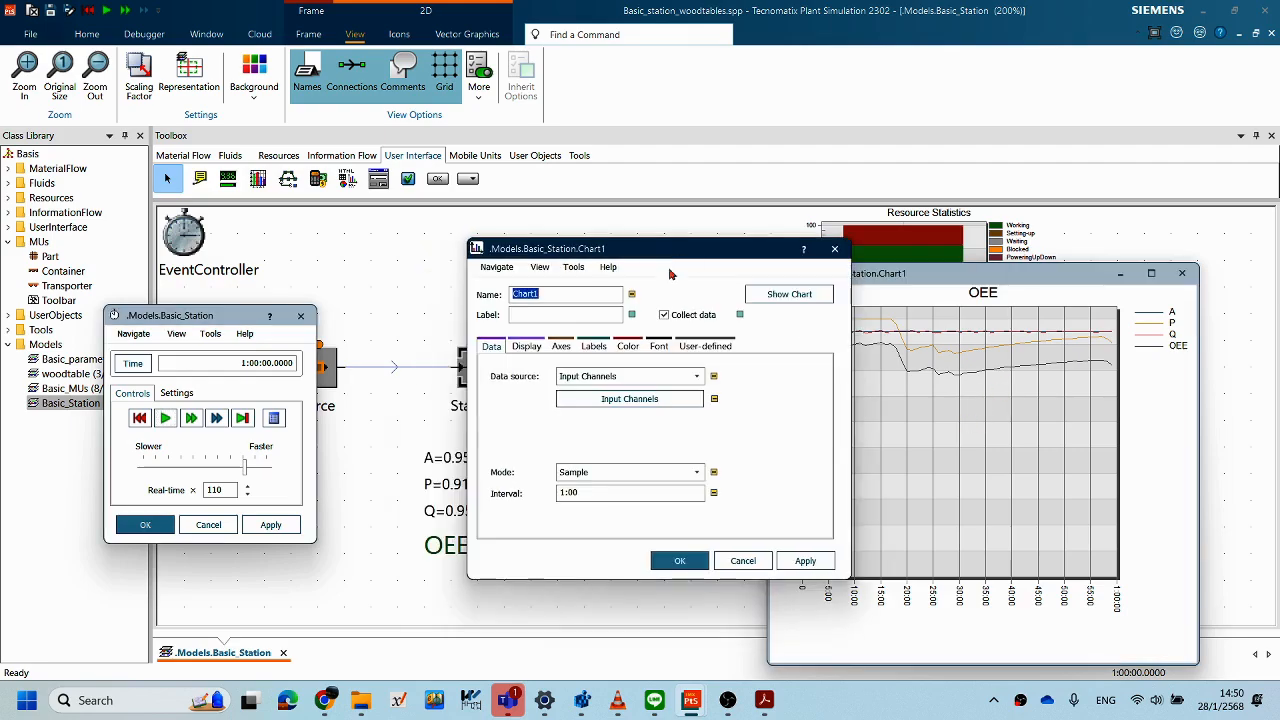
click(593, 347)
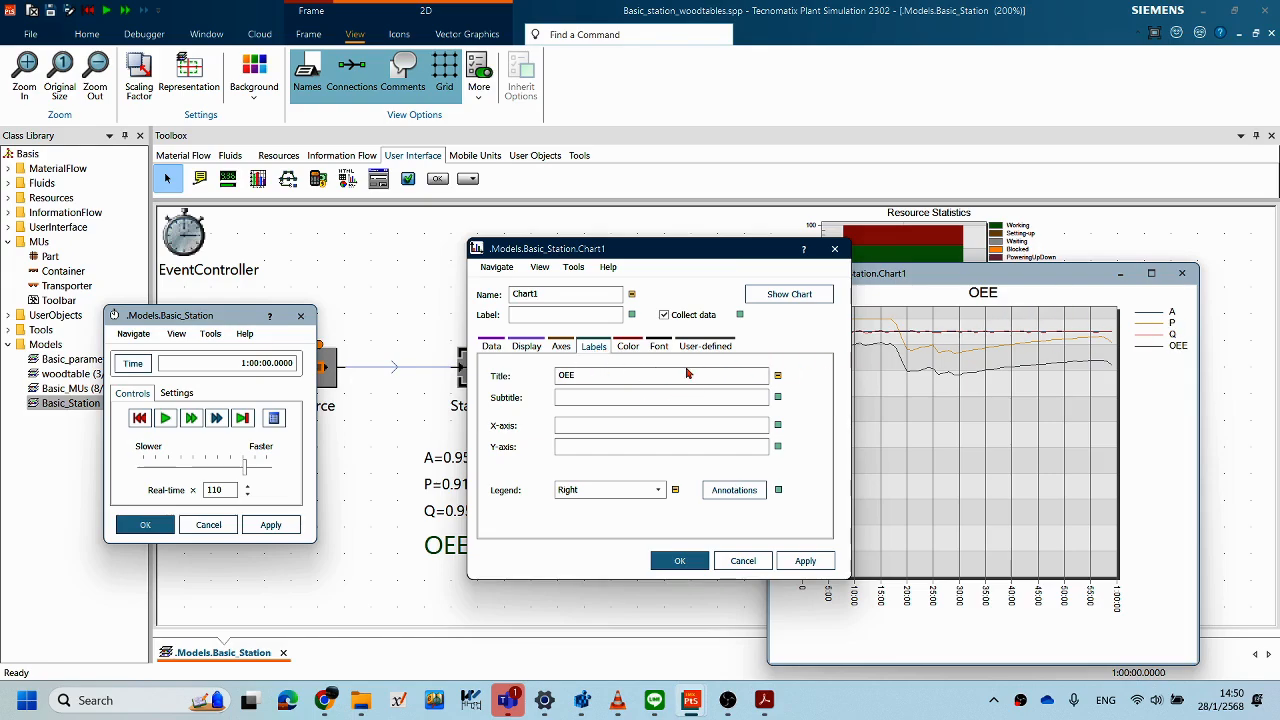
click(628, 346)
drag(647, 252, 554, 220)
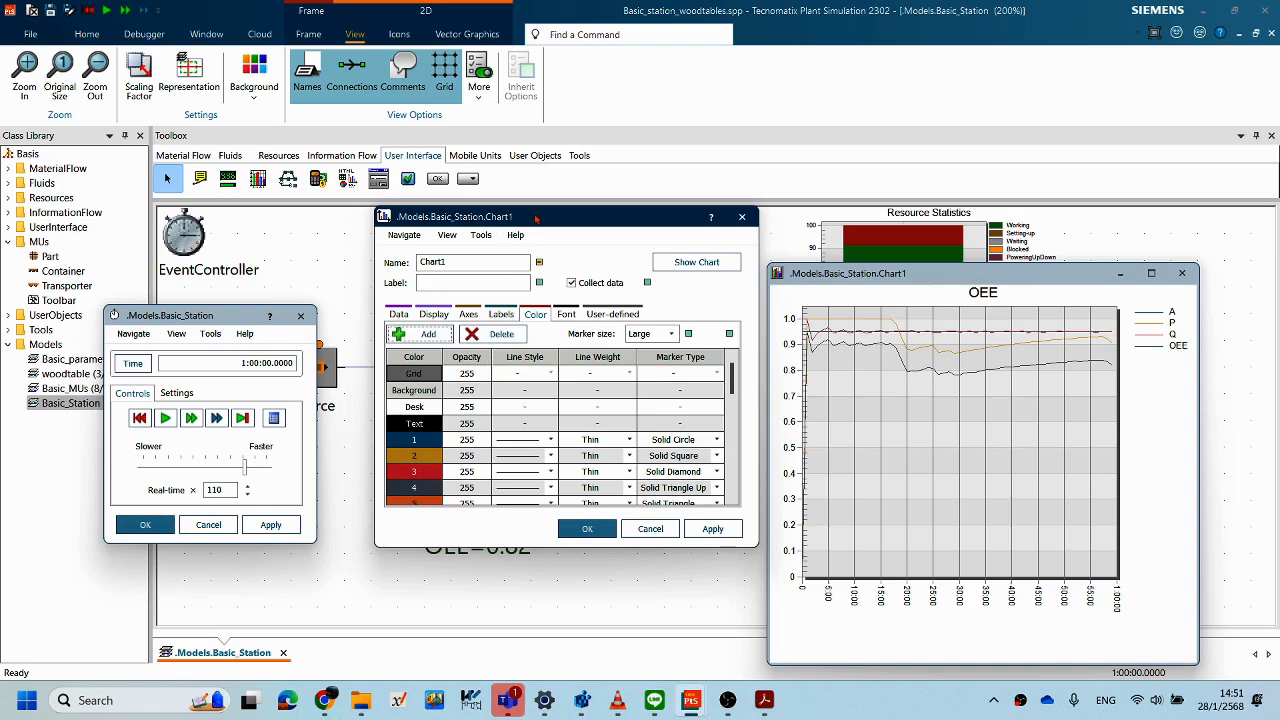
drag(536, 212, 536, 194)
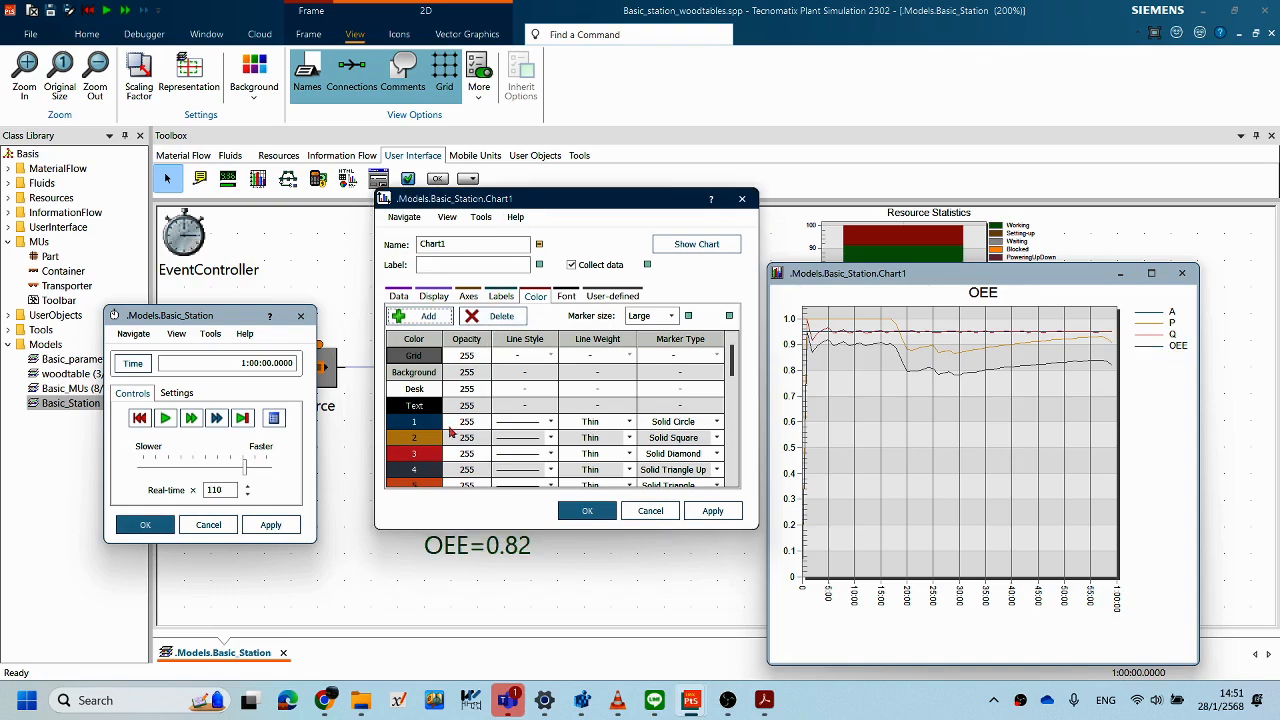
click(628, 471)
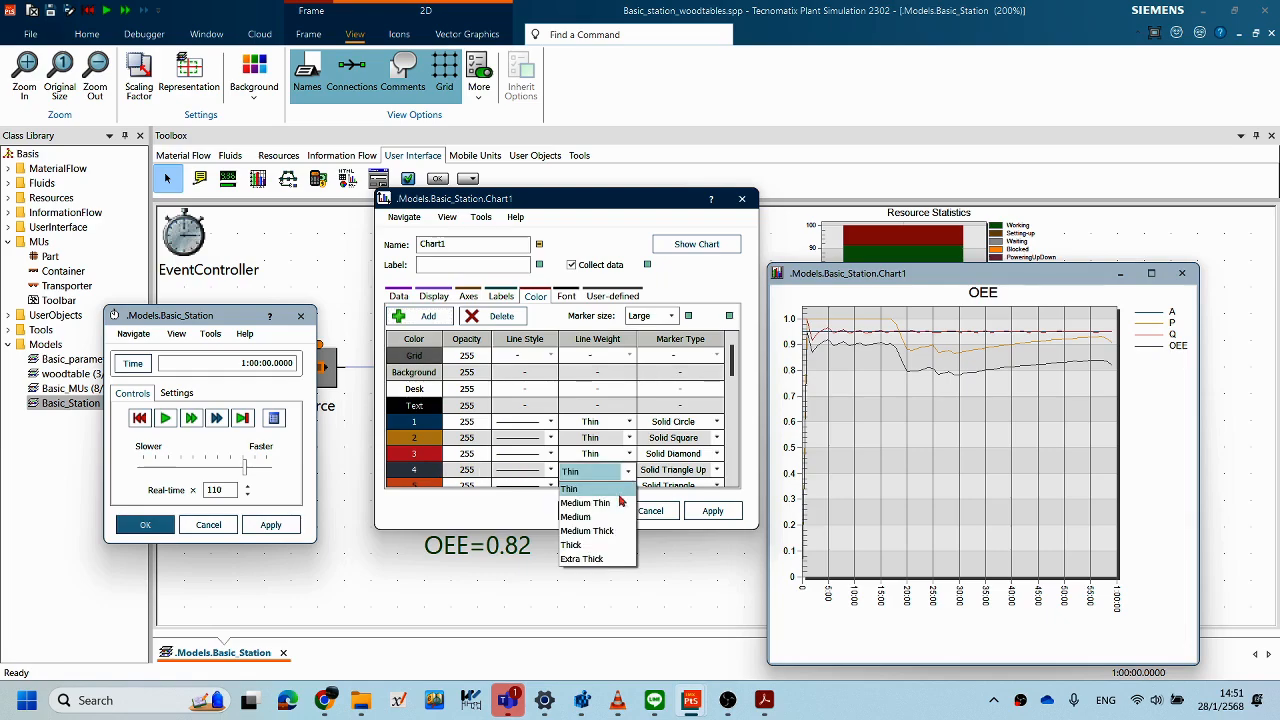
click(596, 545)
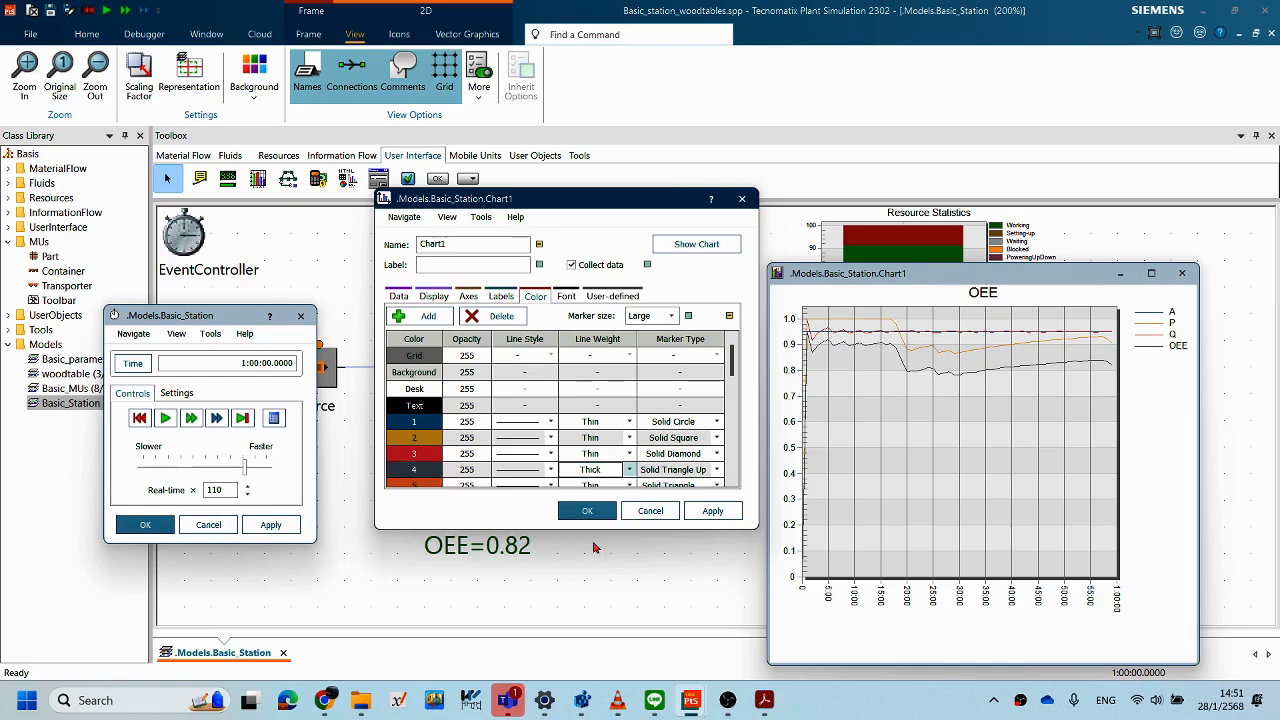
- Change color 4 in Chart1's color table to bright green
double_click(415, 476)
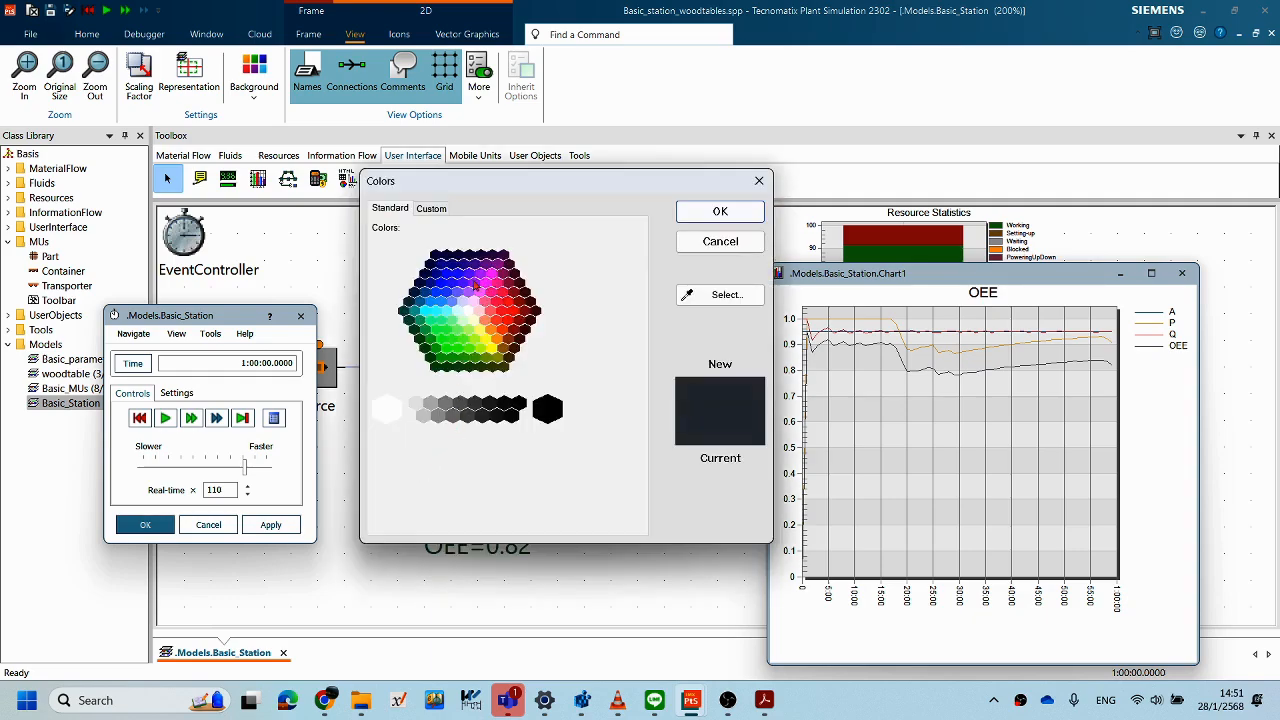
click(476, 286)
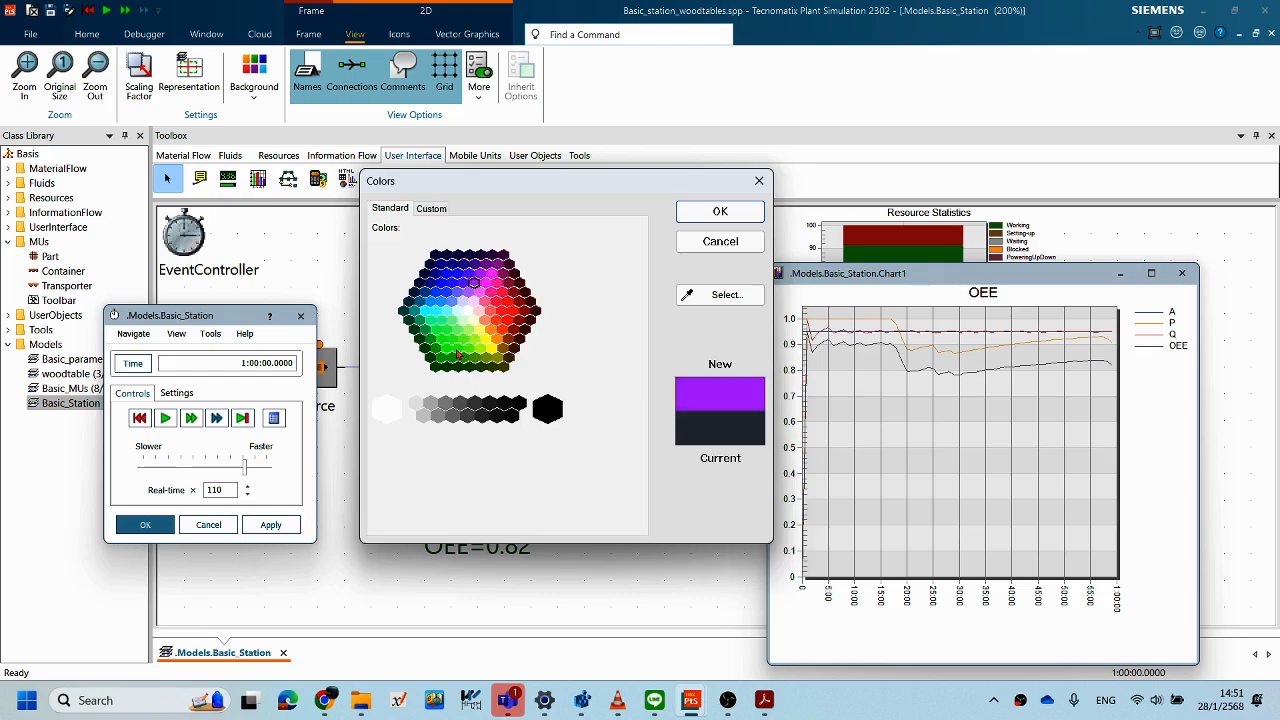
click(458, 354)
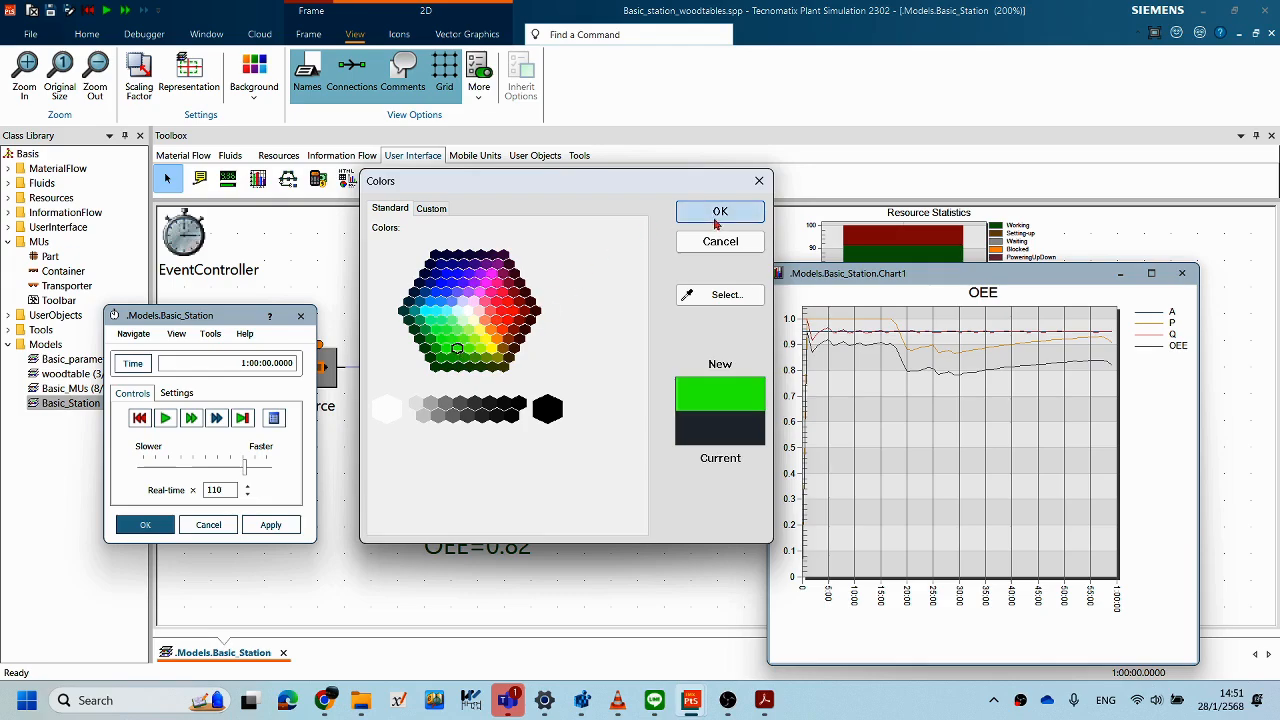
click(720, 212)
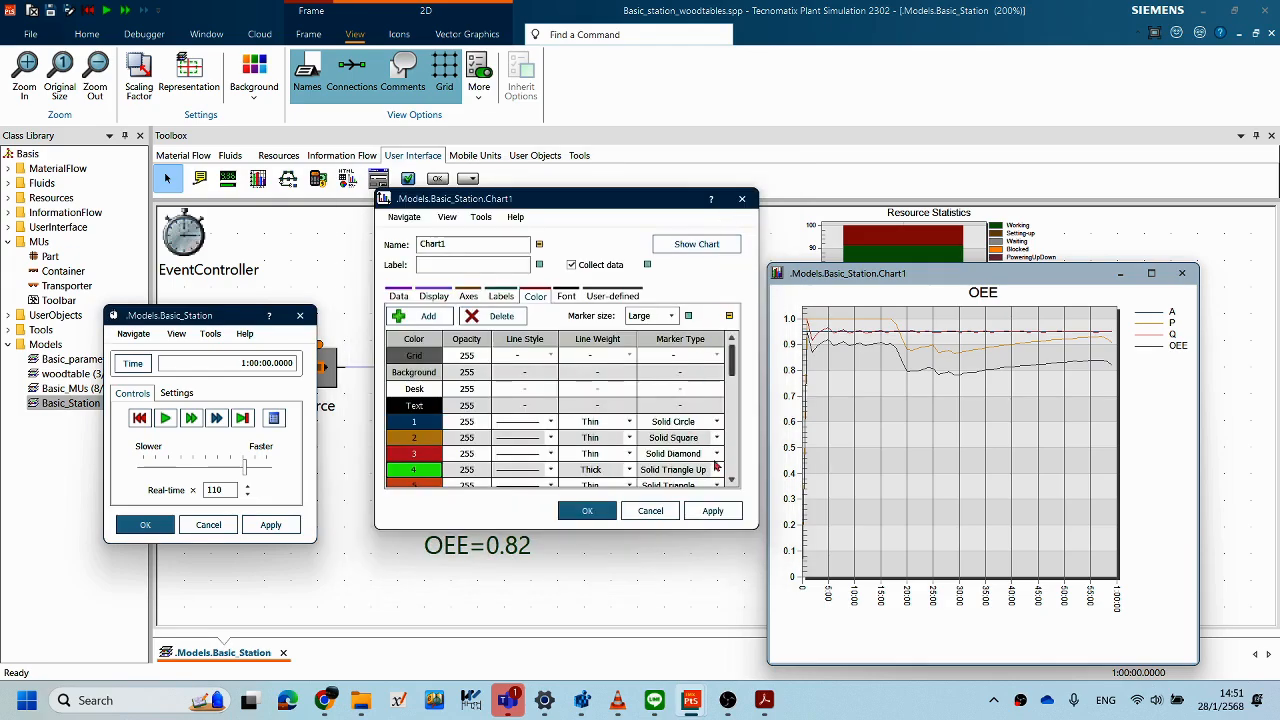
- Apply and accept Chart1's color settings, and reset the simulation after repositioning the EventController window
click(697, 512)
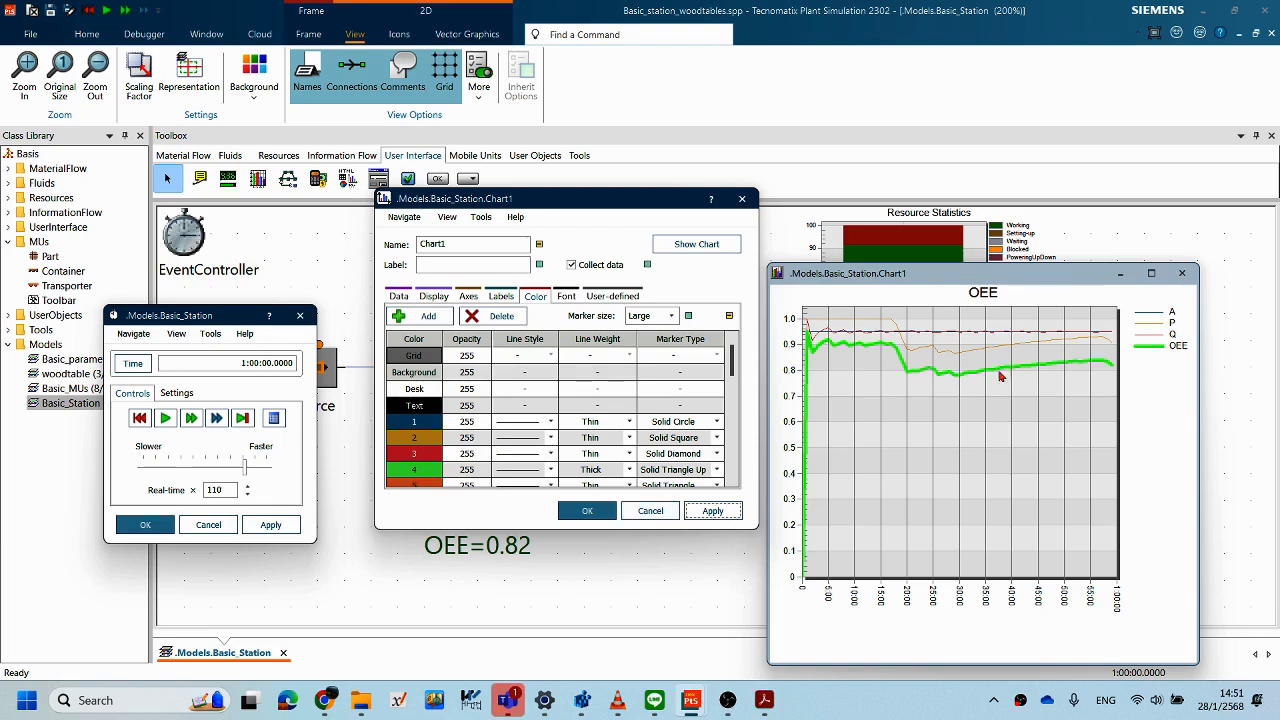
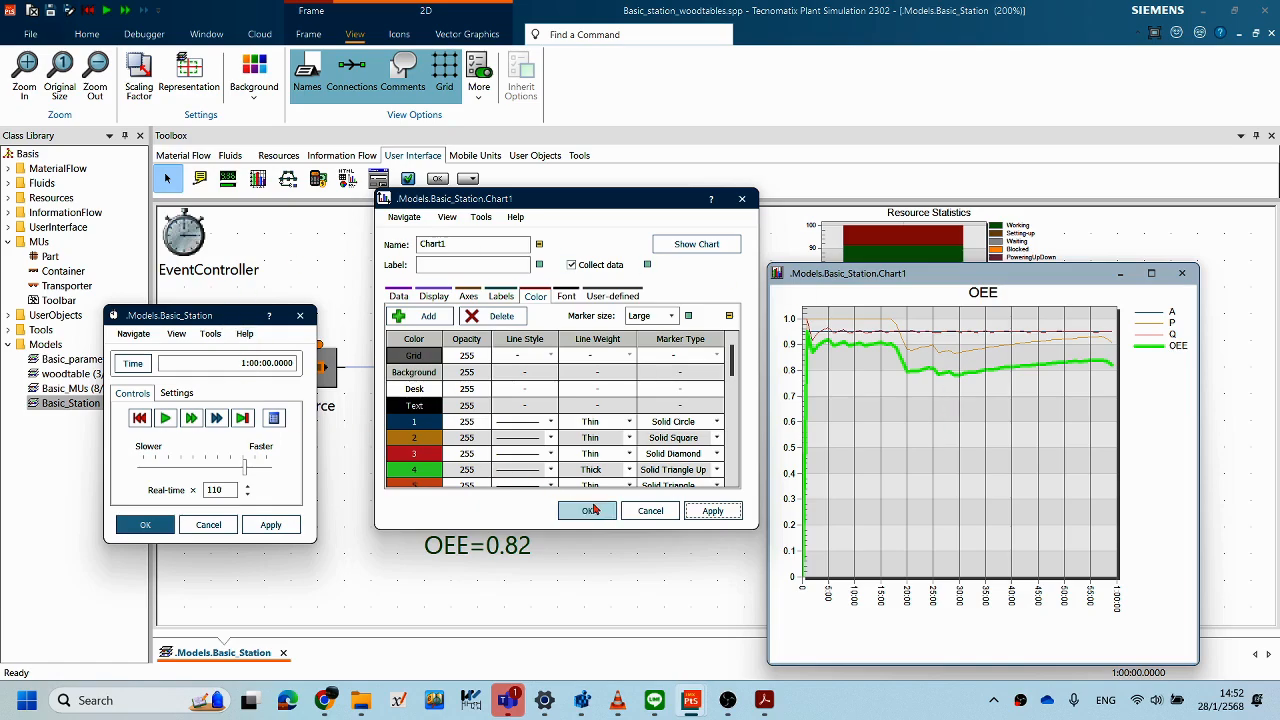
click(592, 508)
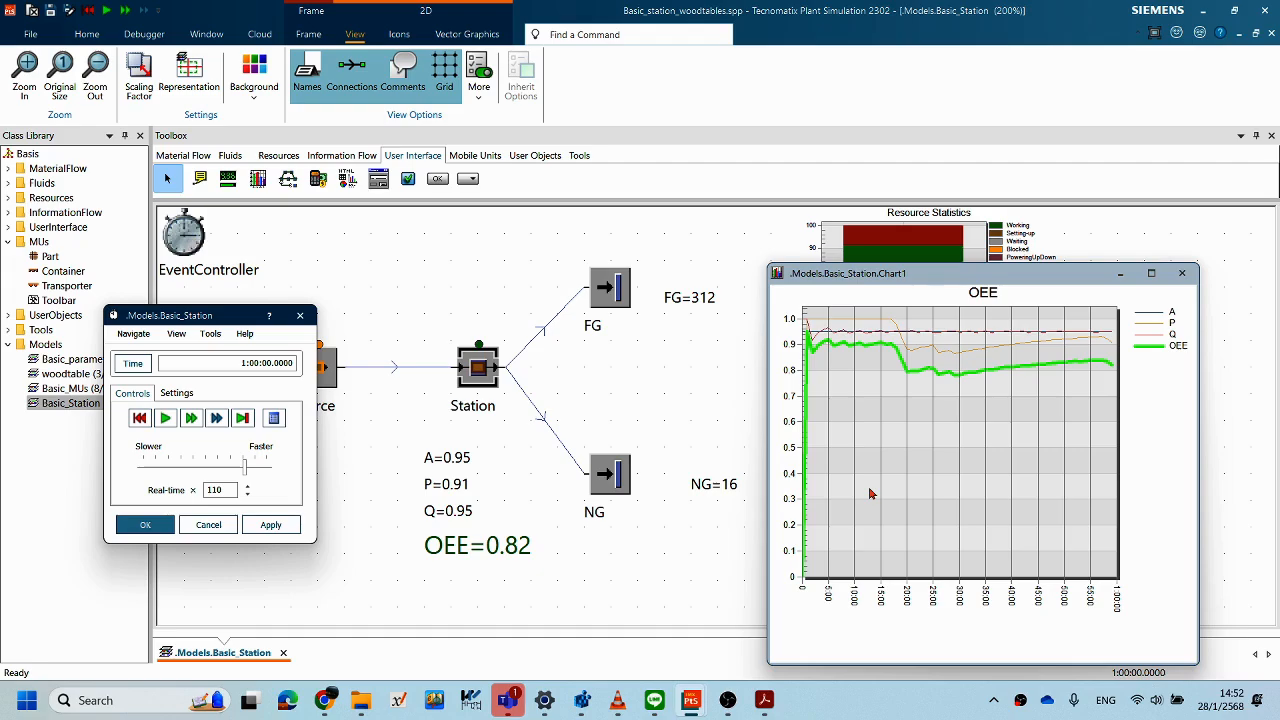
drag(190, 320, 305, 296)
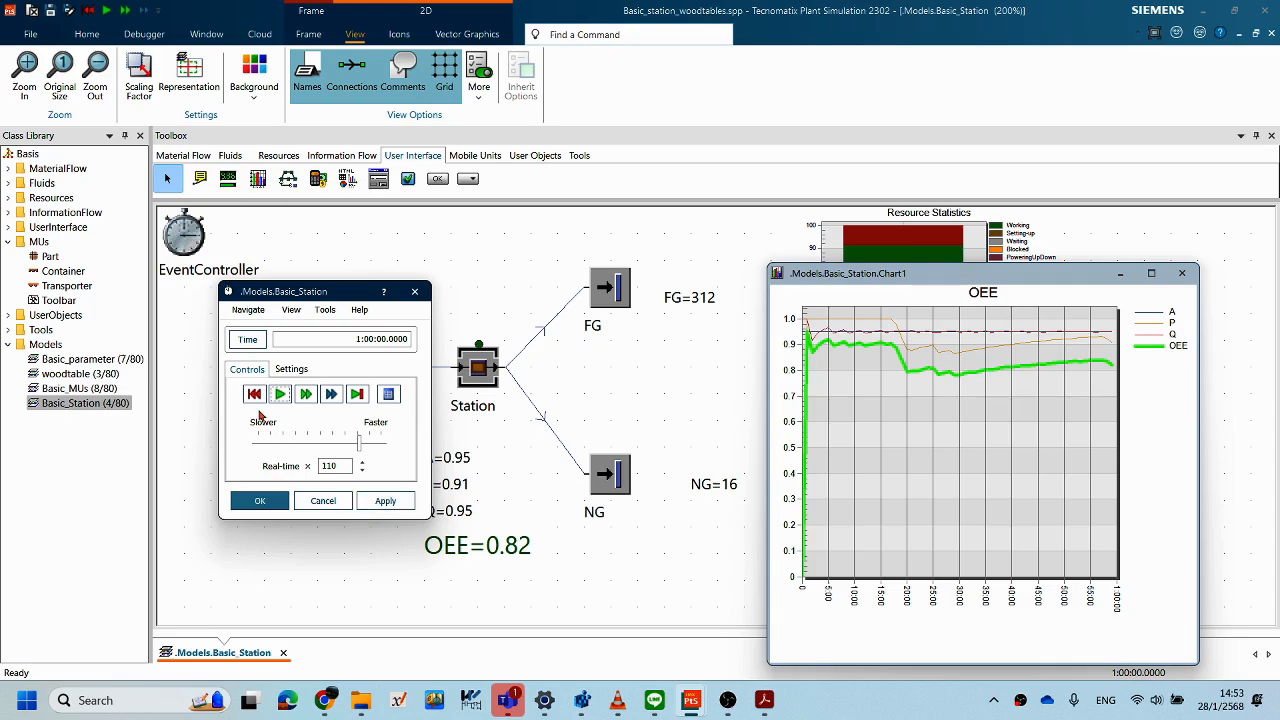
click(254, 395)
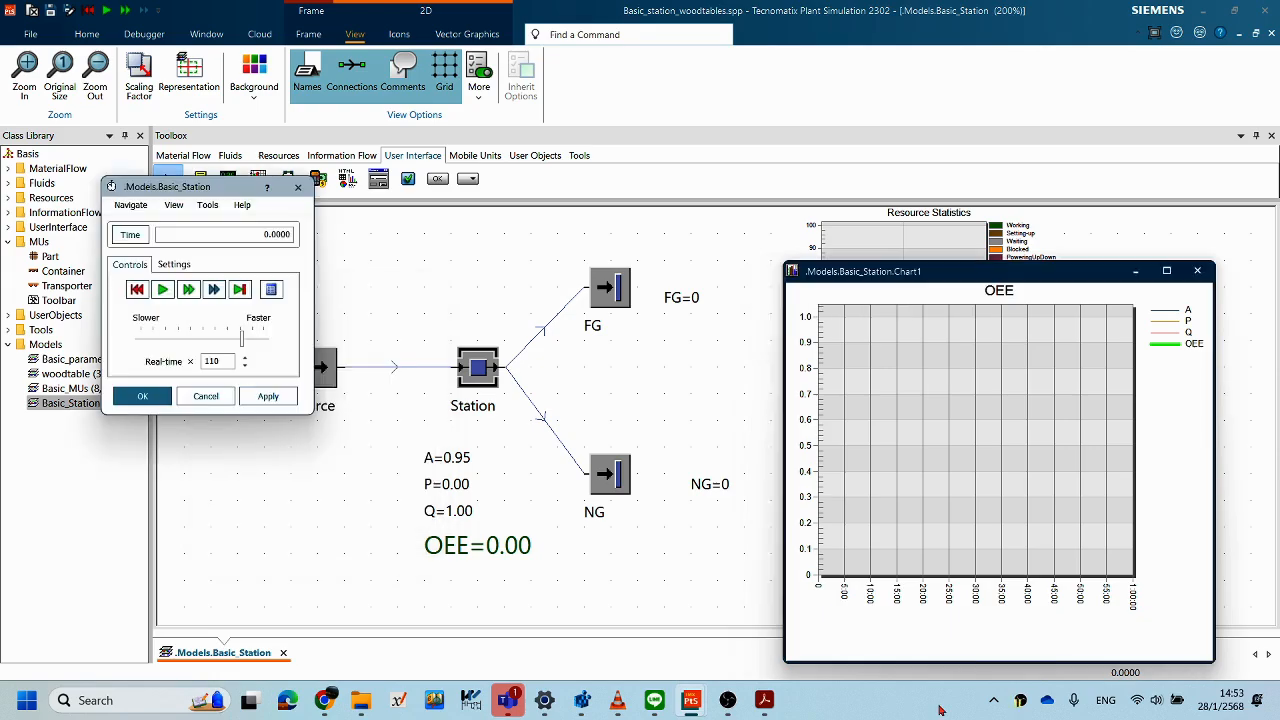
click(940, 704)
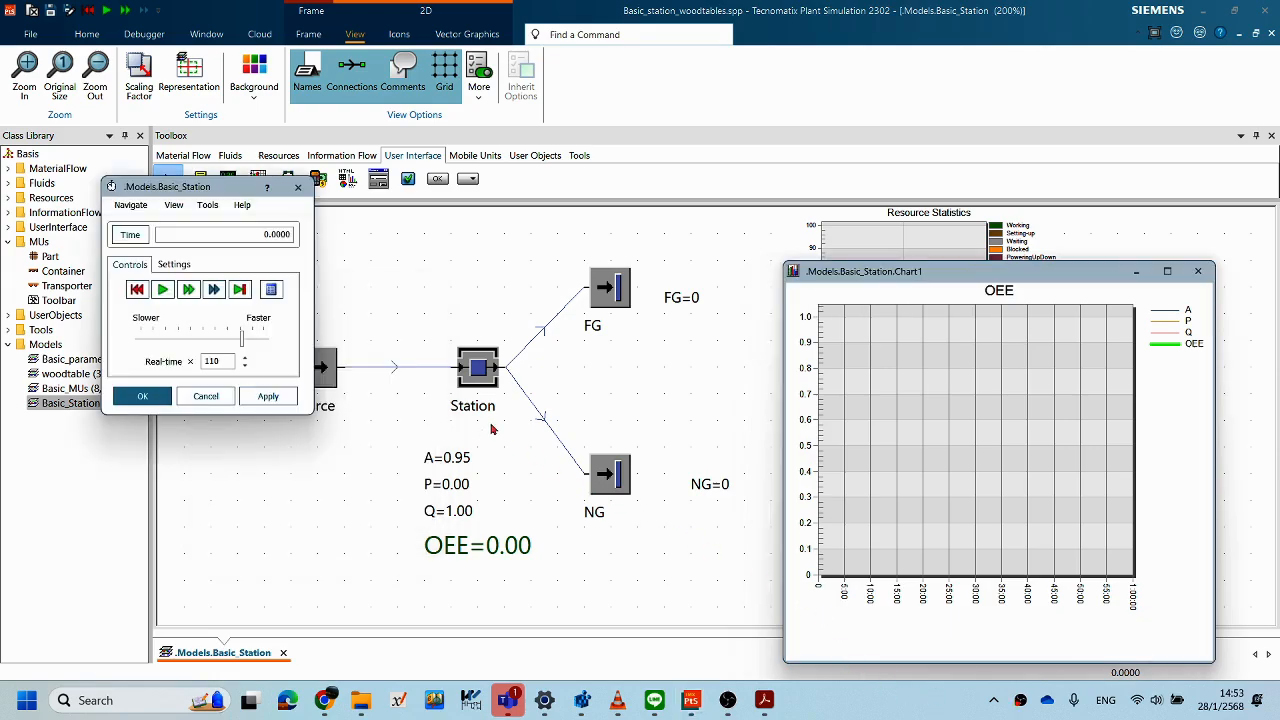
- Open the Station's resource statistics and look up the SimTalk attribute behind the Working percentage using the context help
double_click(490, 390)
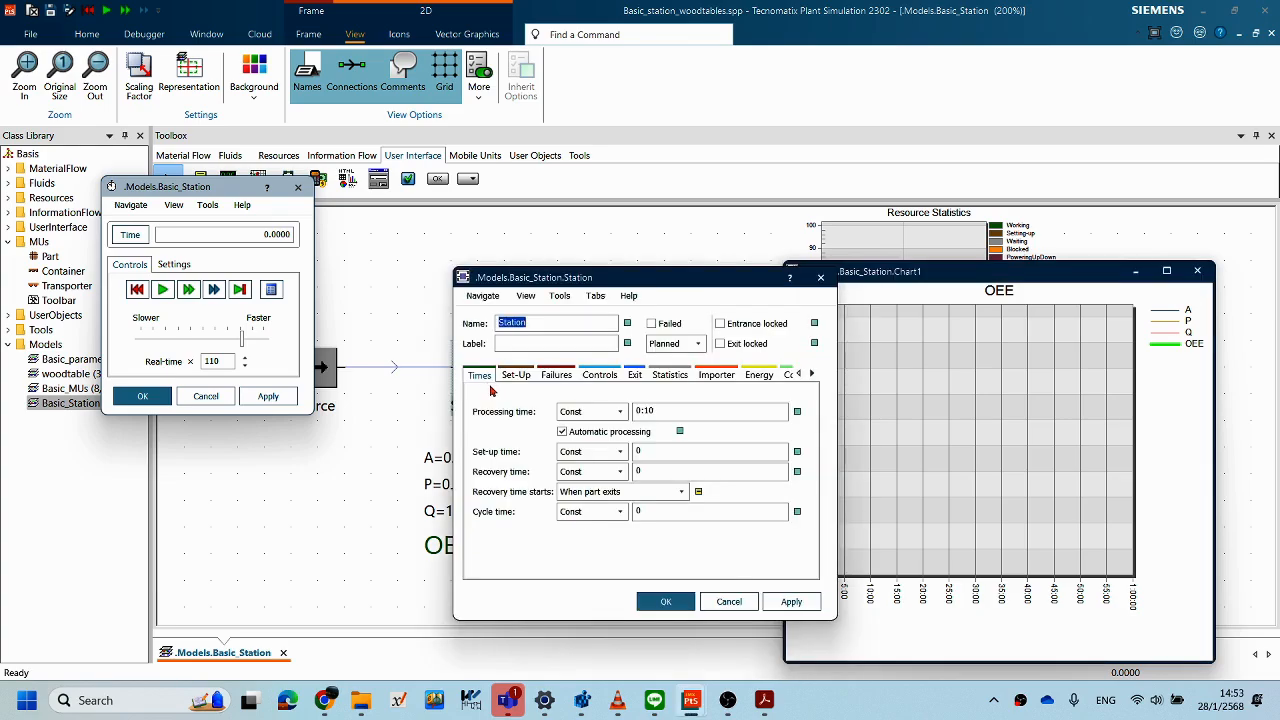
drag(572, 266, 514, 252)
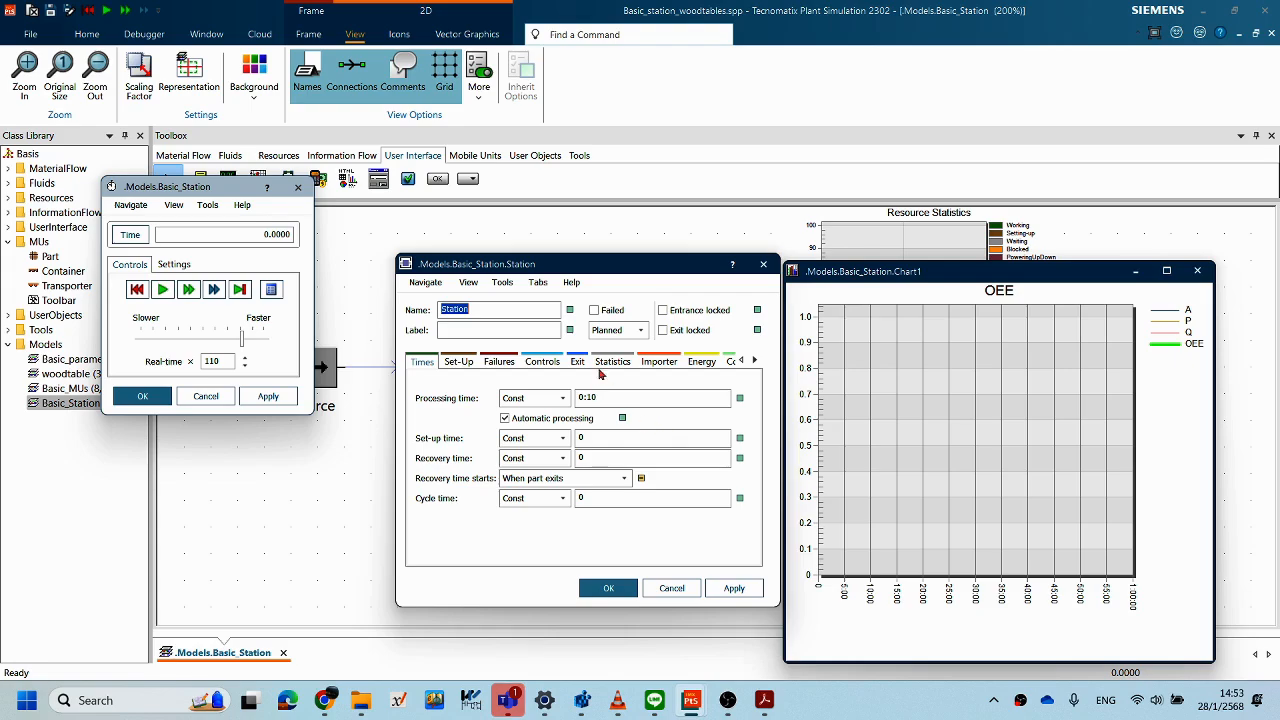
mouse_move(575, 262)
mouse_down()
mouse_move(557, 248)
mouse_move(582, 244)
mouse_up()
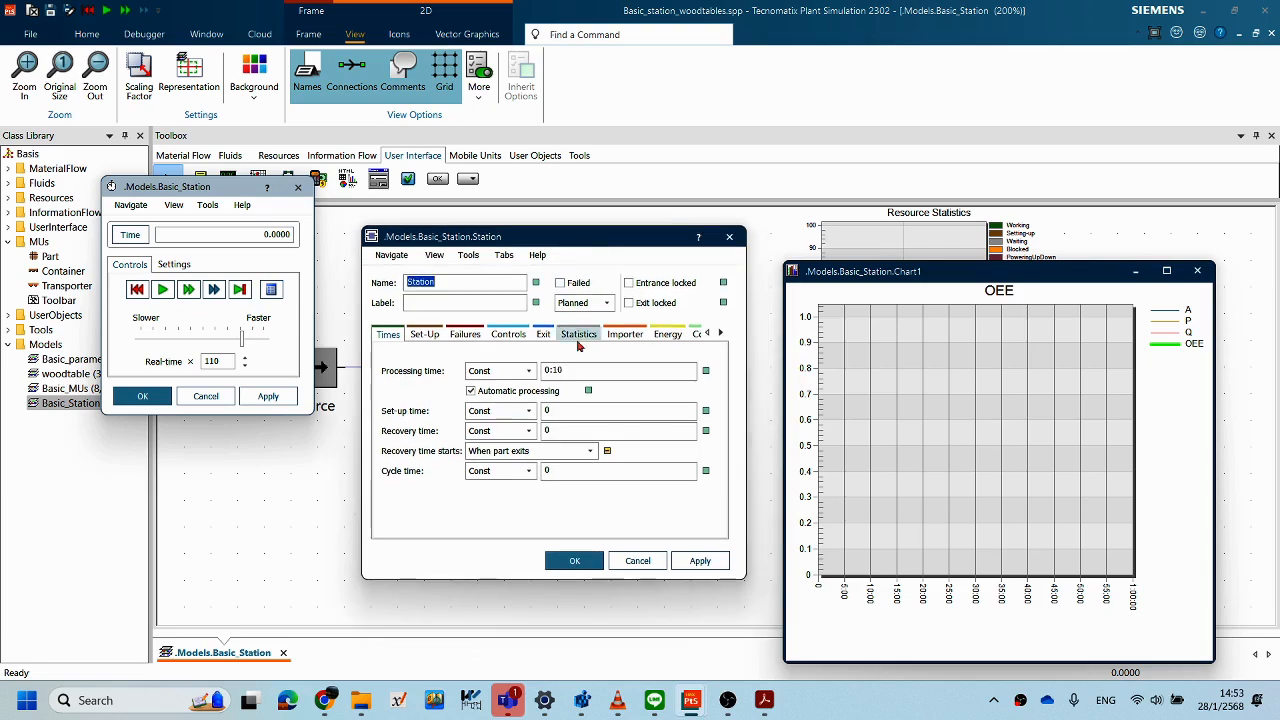
click(577, 335)
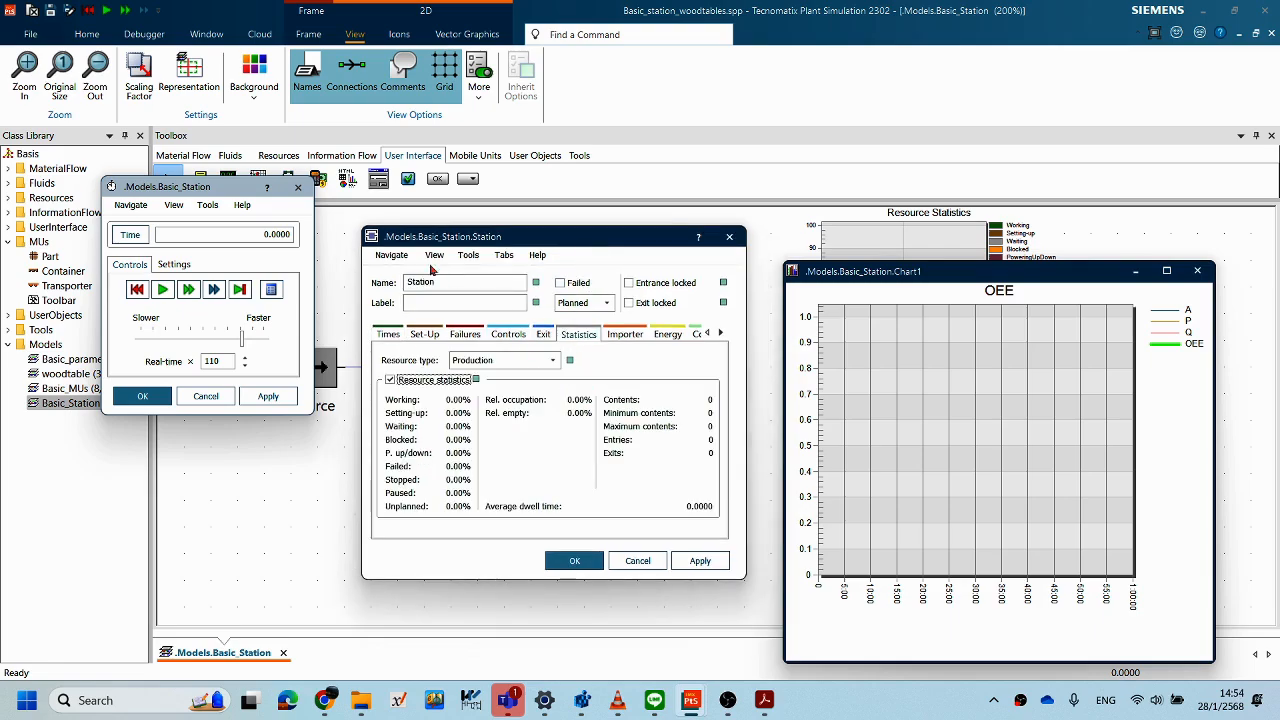
drag(495, 228, 475, 214)
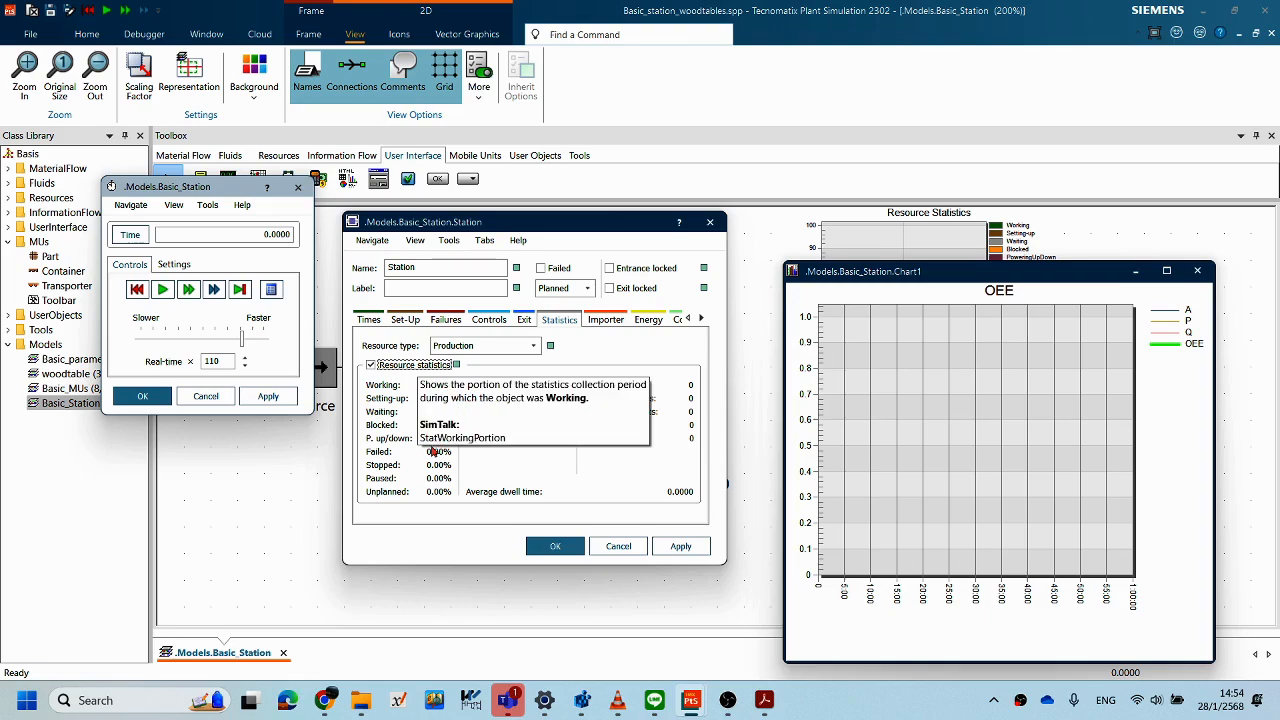
click(679, 221)
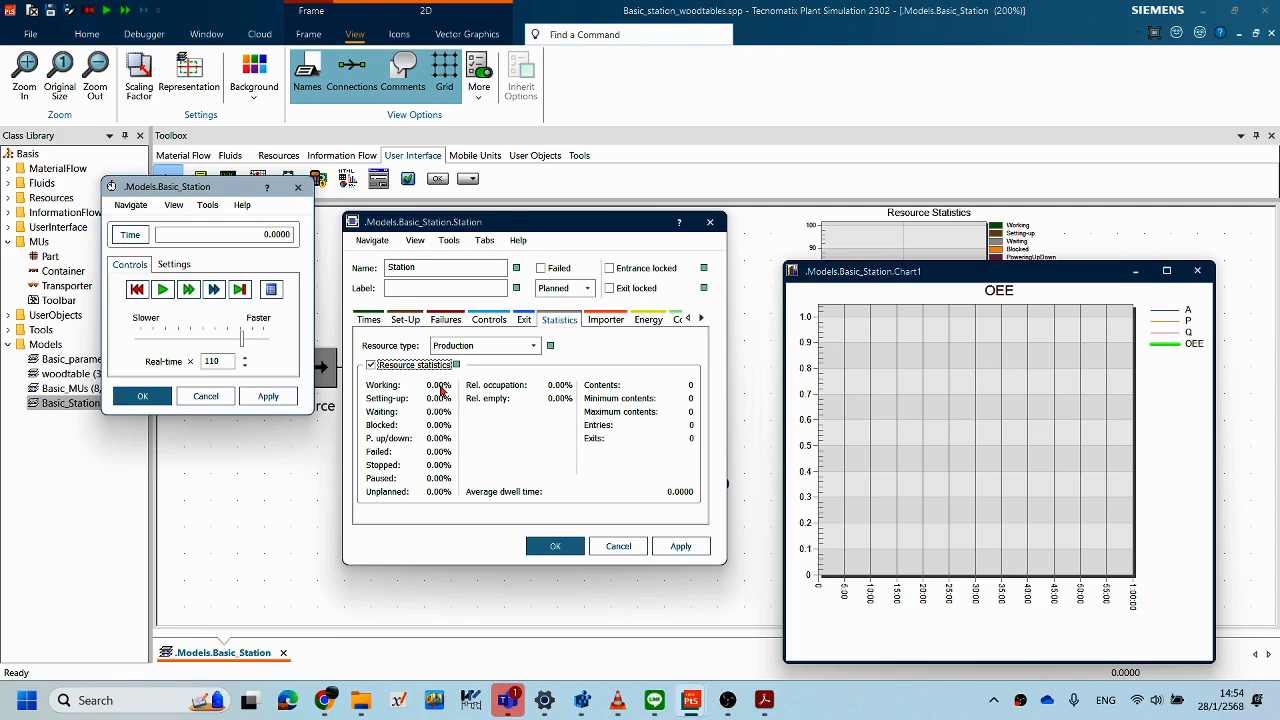
click(440, 390)
drag(558, 212, 574, 197)
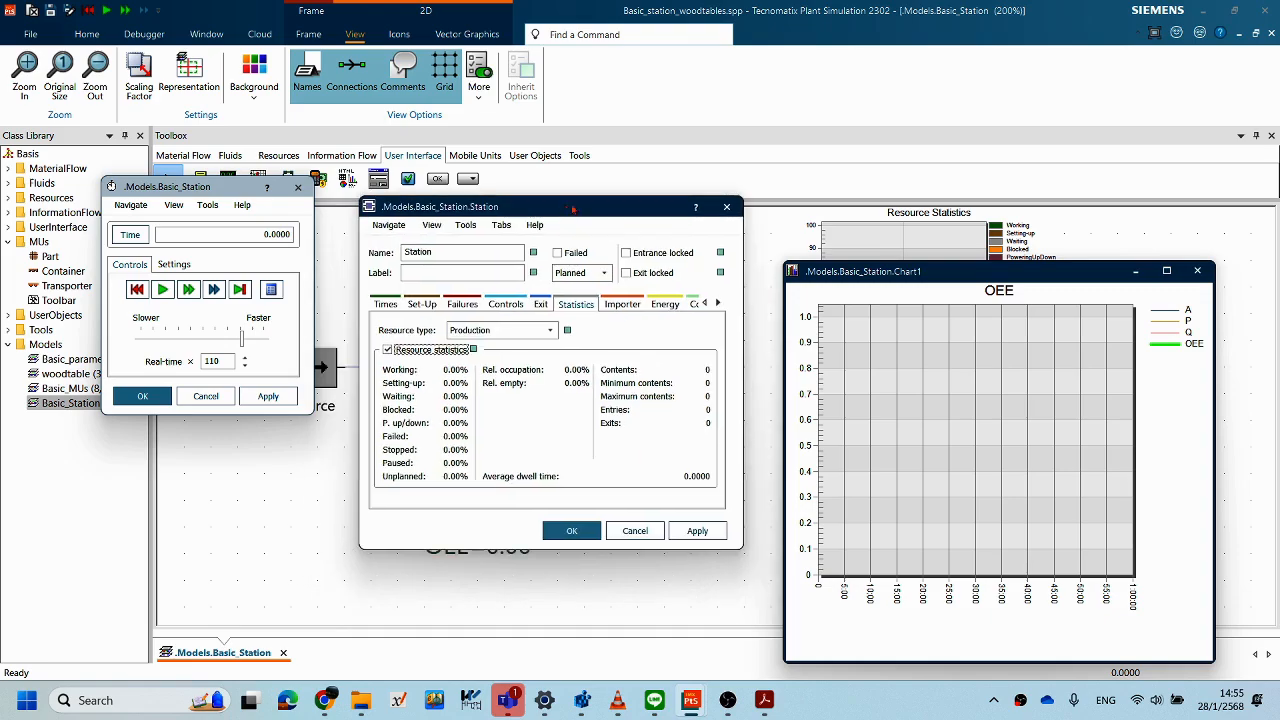
- Look up the context help for the Station's part-count statistics, including Entries, and close the dialog without changes
click(700, 210)
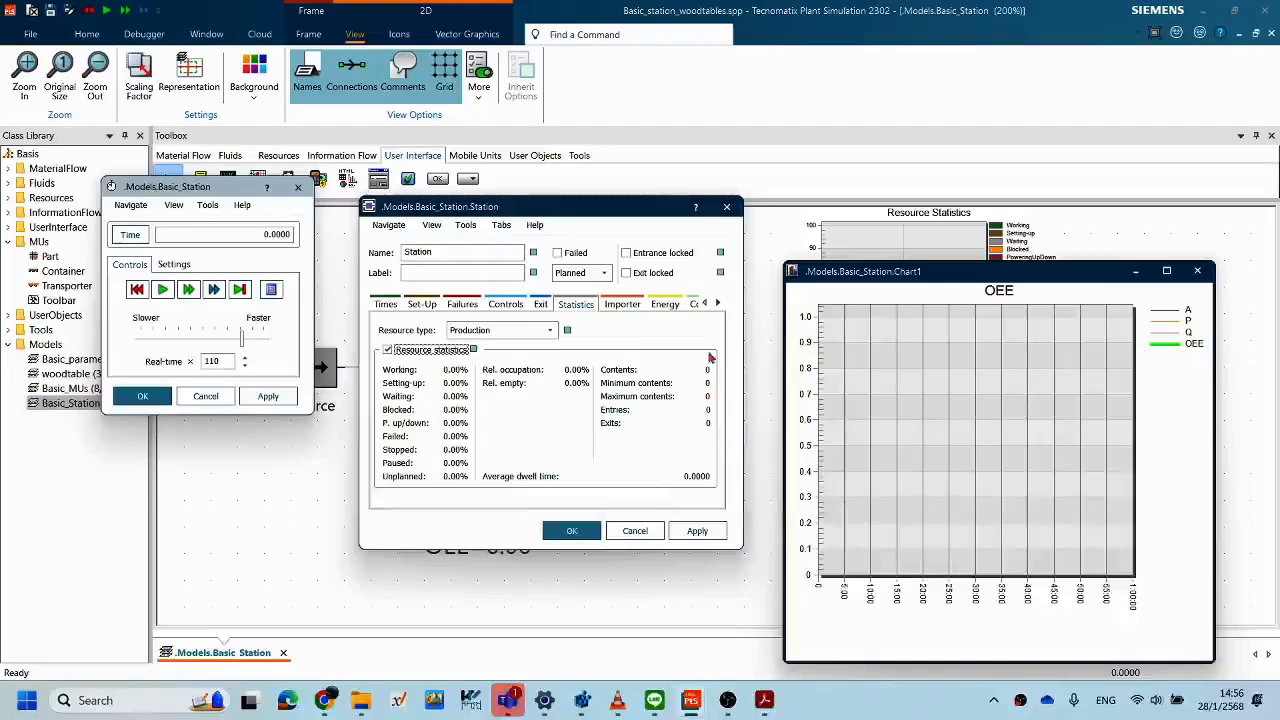
click(695, 206)
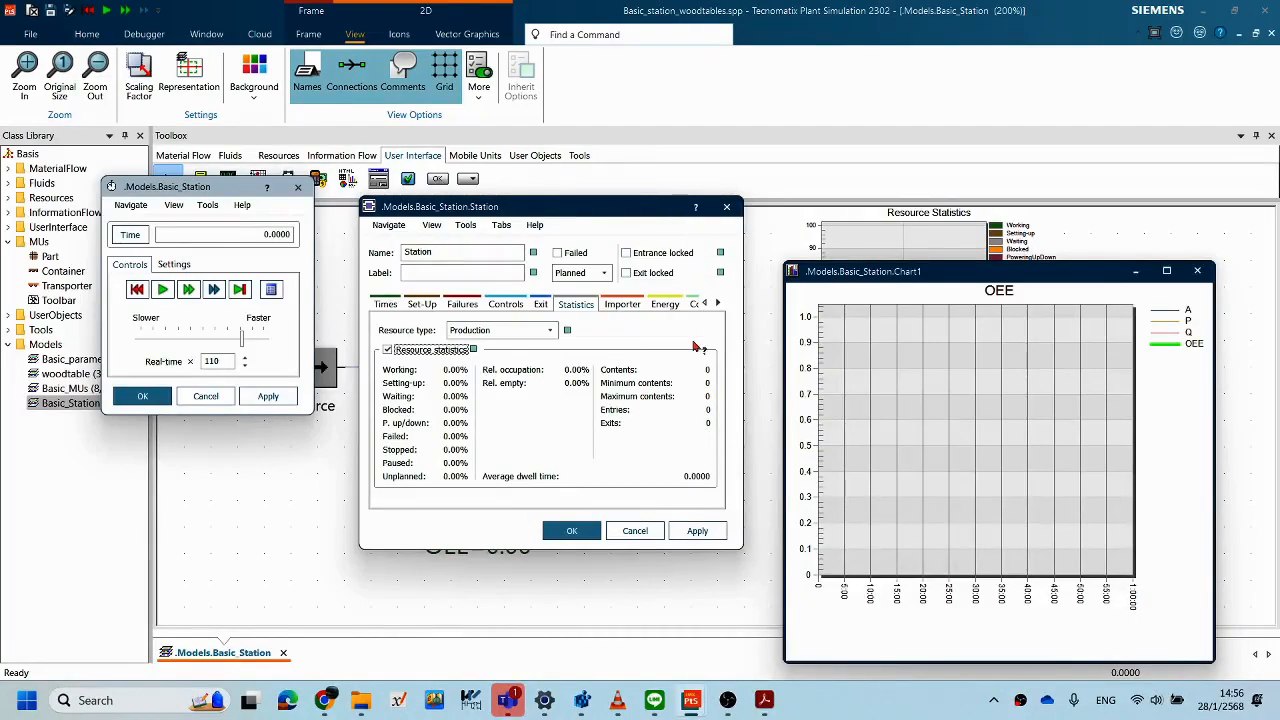
click(708, 412)
click(716, 436)
click(699, 211)
click(710, 410)
click(634, 535)
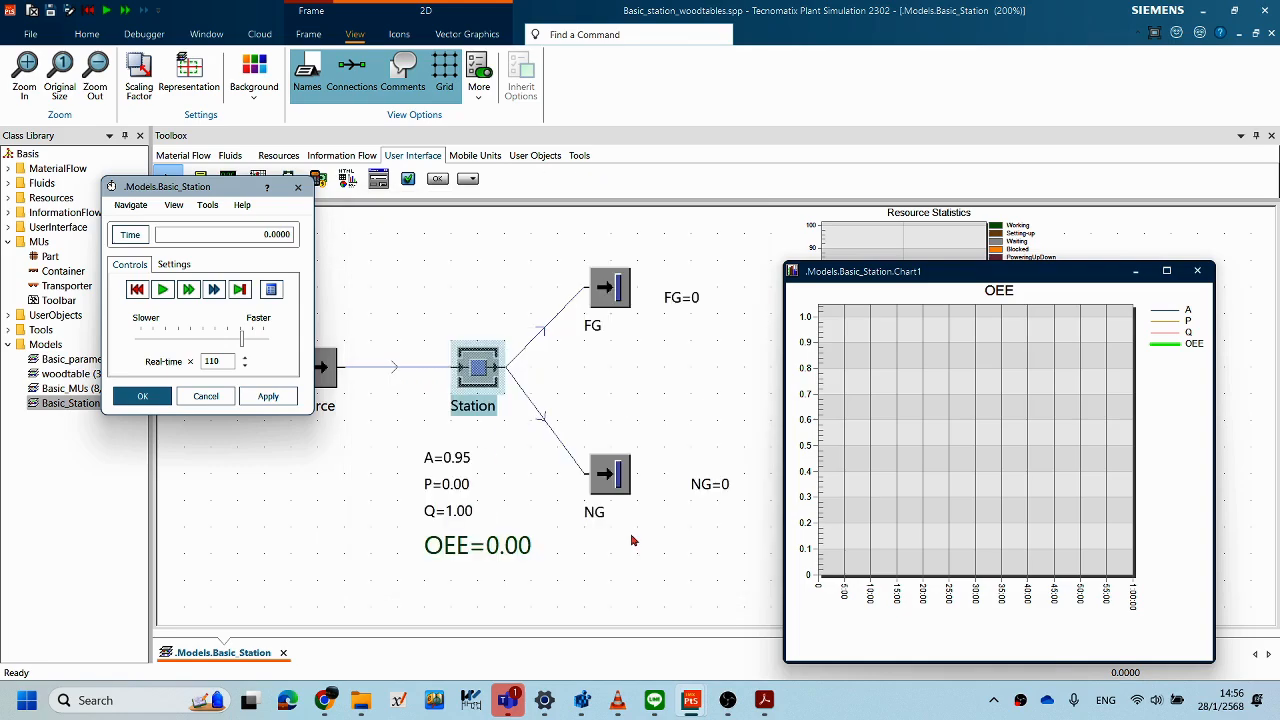
- Browse the Station's attributes and methods from display A's path setting, and leave both dialogs without changes
double_click(462, 458)
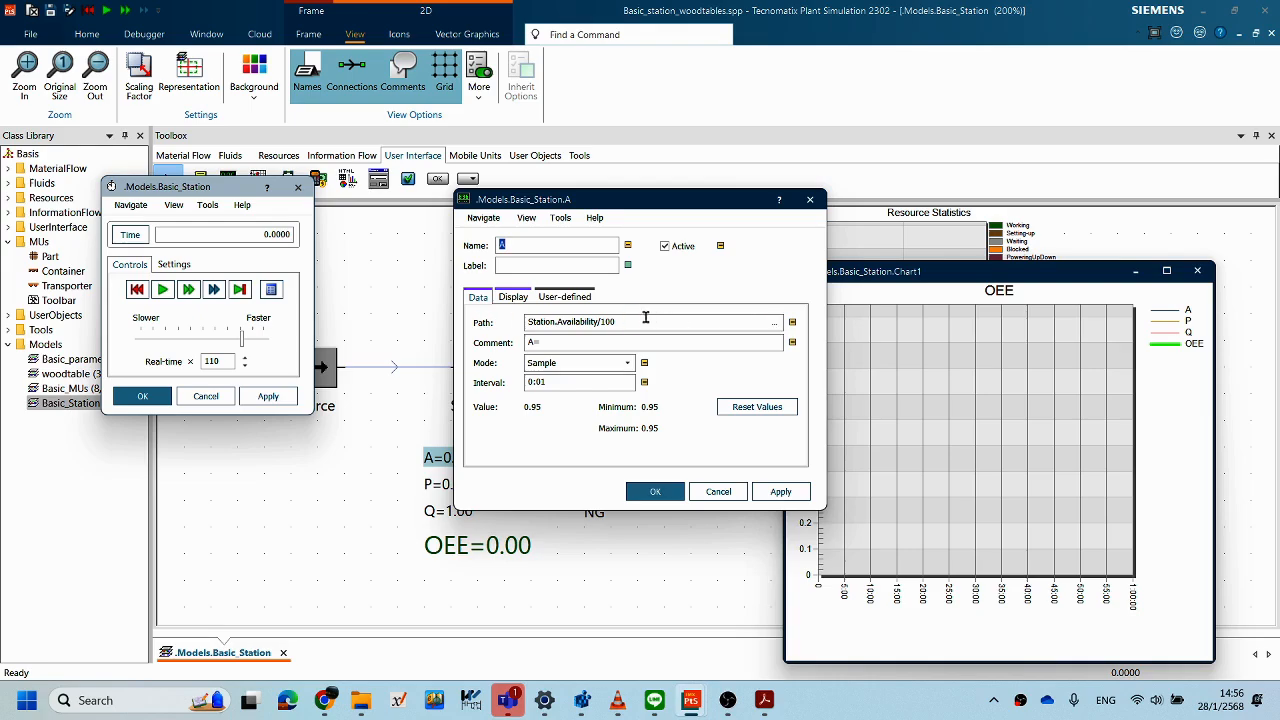
click(774, 323)
mouse_move(673, 264)
mouse_down()
mouse_move(673, 283)
mouse_move(673, 261)
mouse_up()
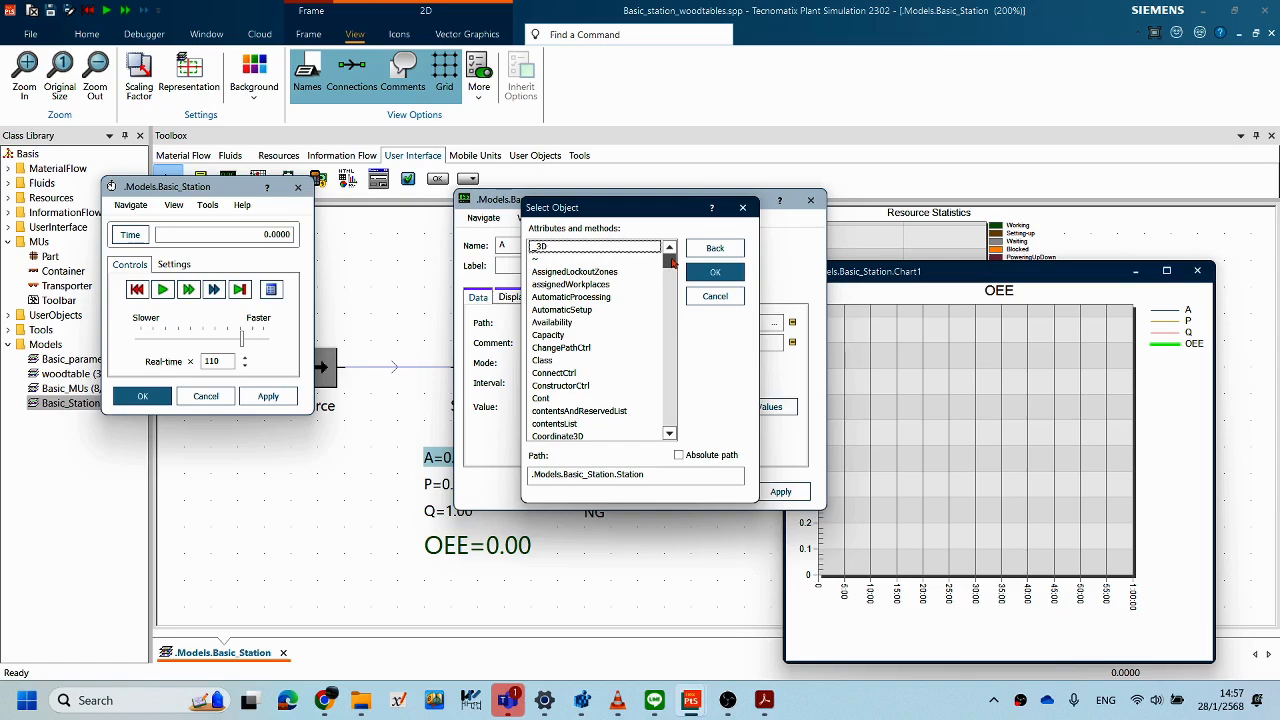
drag(667, 413, 668, 425)
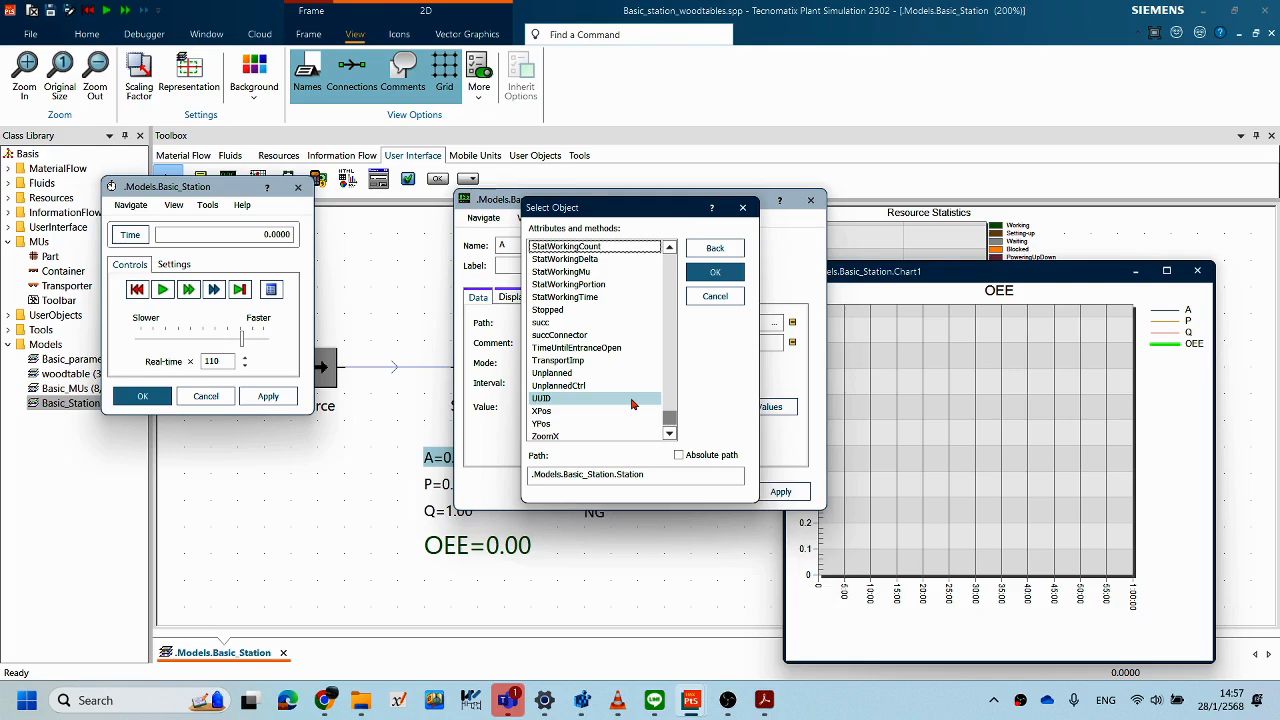
scroll(632, 404, up, 10)
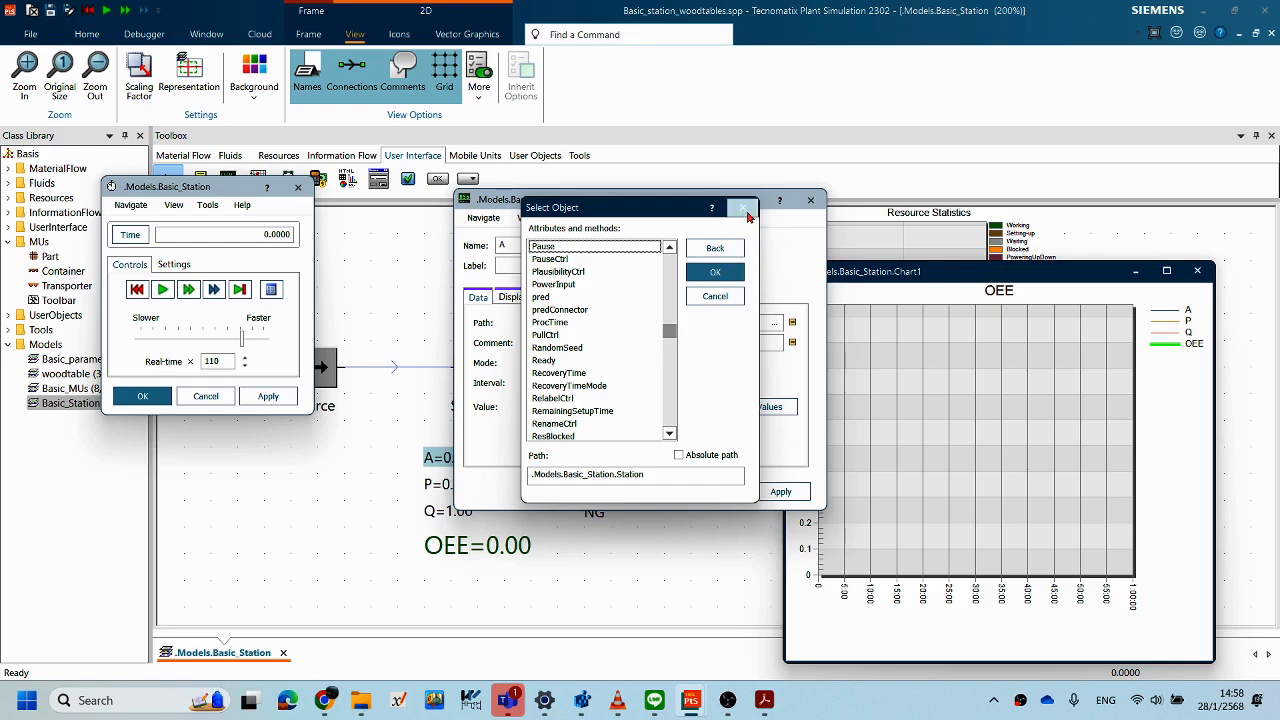
click(742, 207)
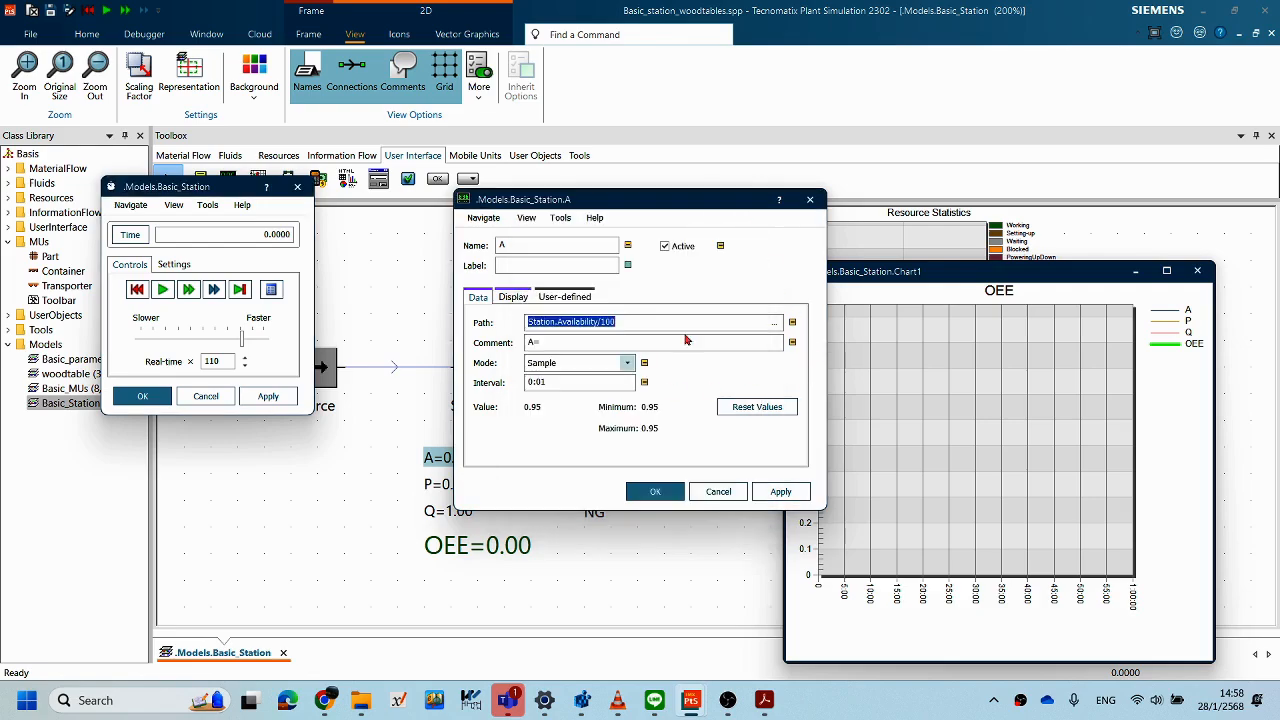
click(718, 492)
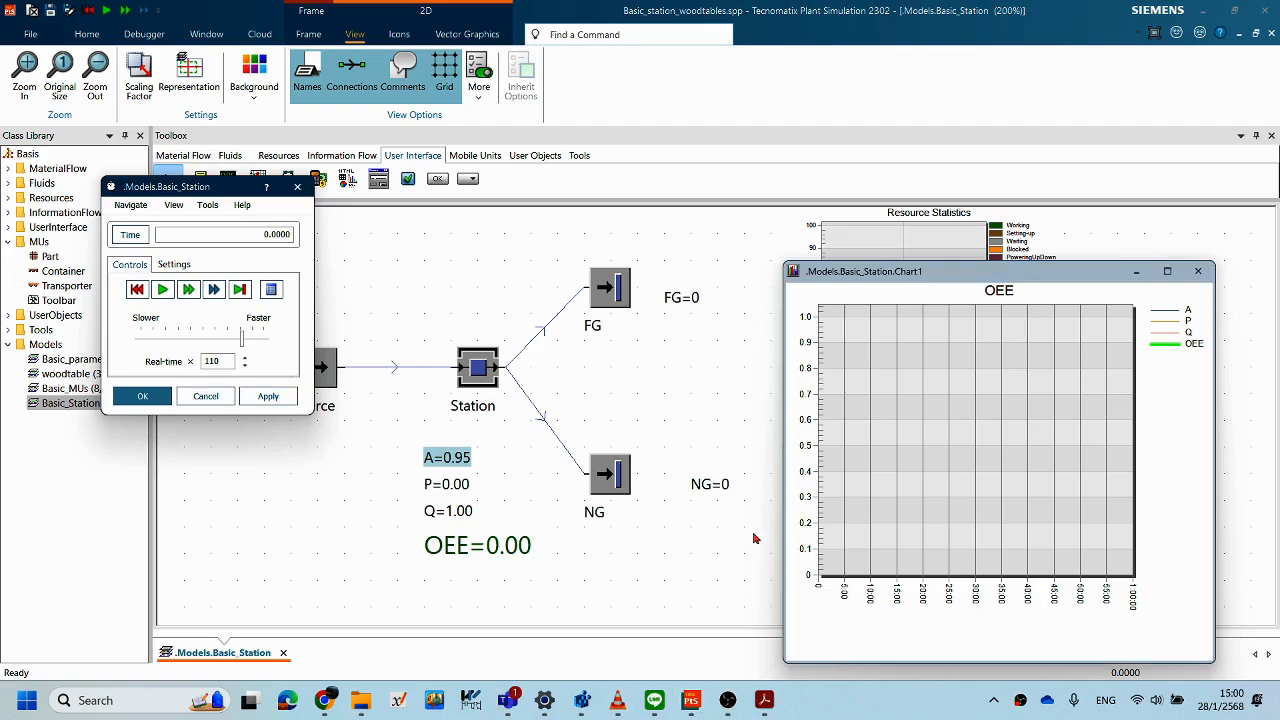
- Close Chart1's plot window and move the EventController window clear of the Source and Station
drag(1014, 275, 951, 256)
click(1129, 256)
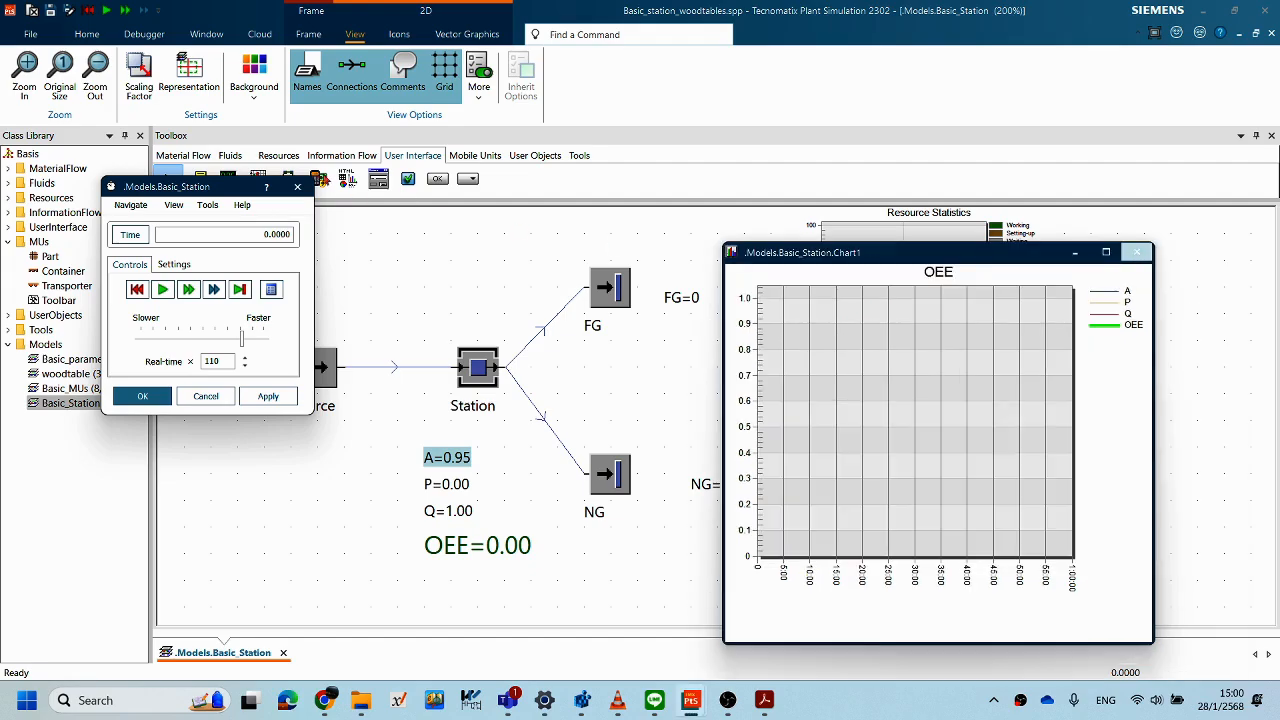
drag(400, 188, 1010, 220)
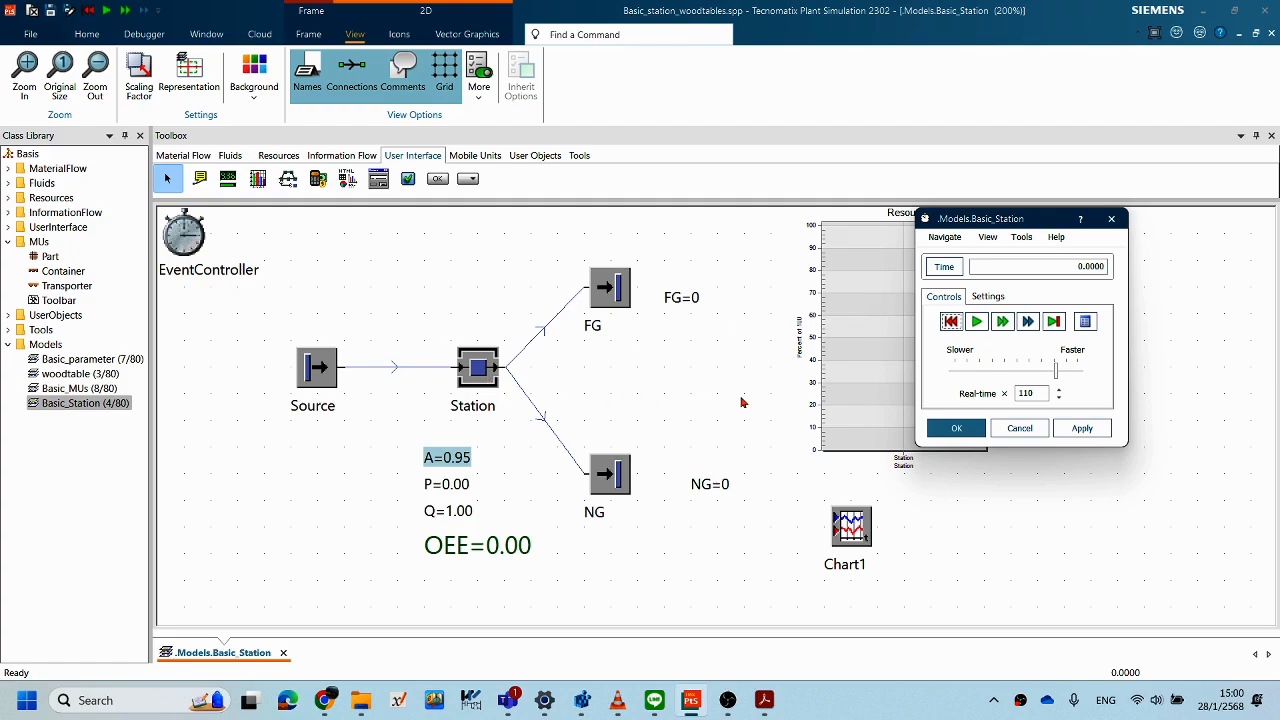
- Set the Station's set-up time to 0:02 and recovery time to 0:05, applying the changes
double_click(488, 384)
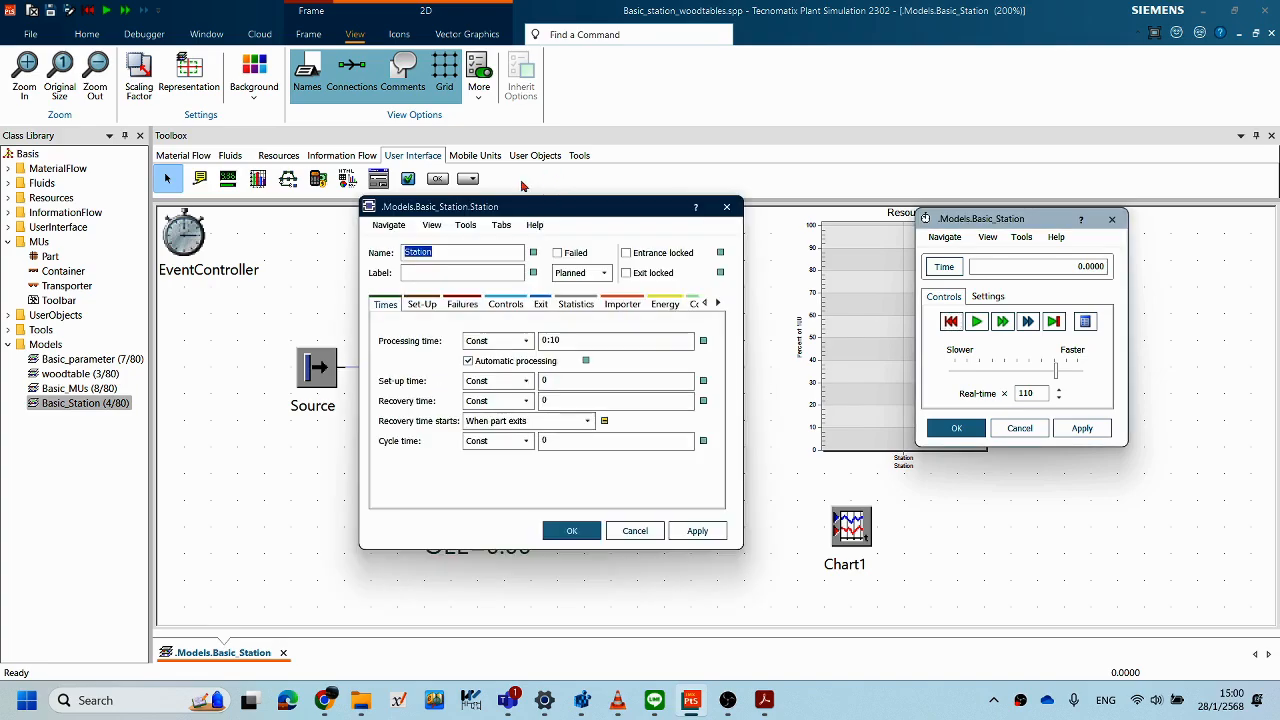
drag(536, 213, 476, 207)
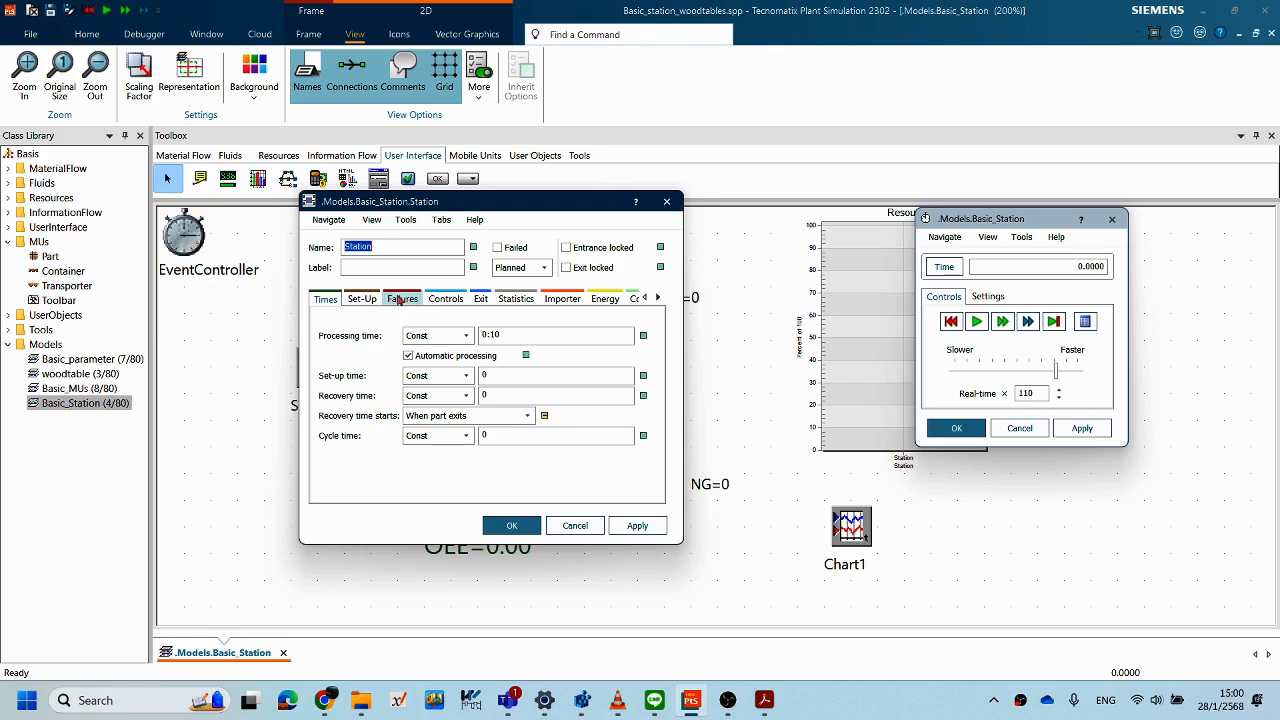
click(558, 380)
drag(571, 376, 474, 380)
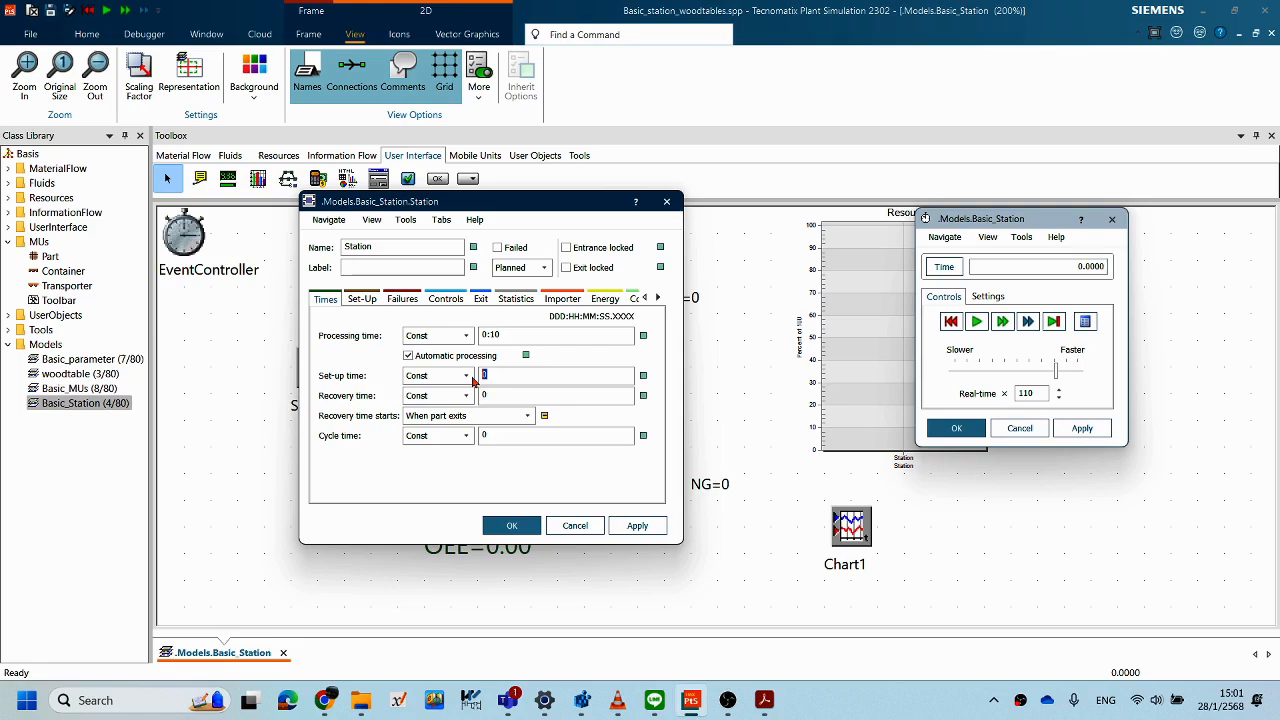
text(2)
click(637, 526)
drag(528, 400, 470, 397)
text(5)
click(637, 526)
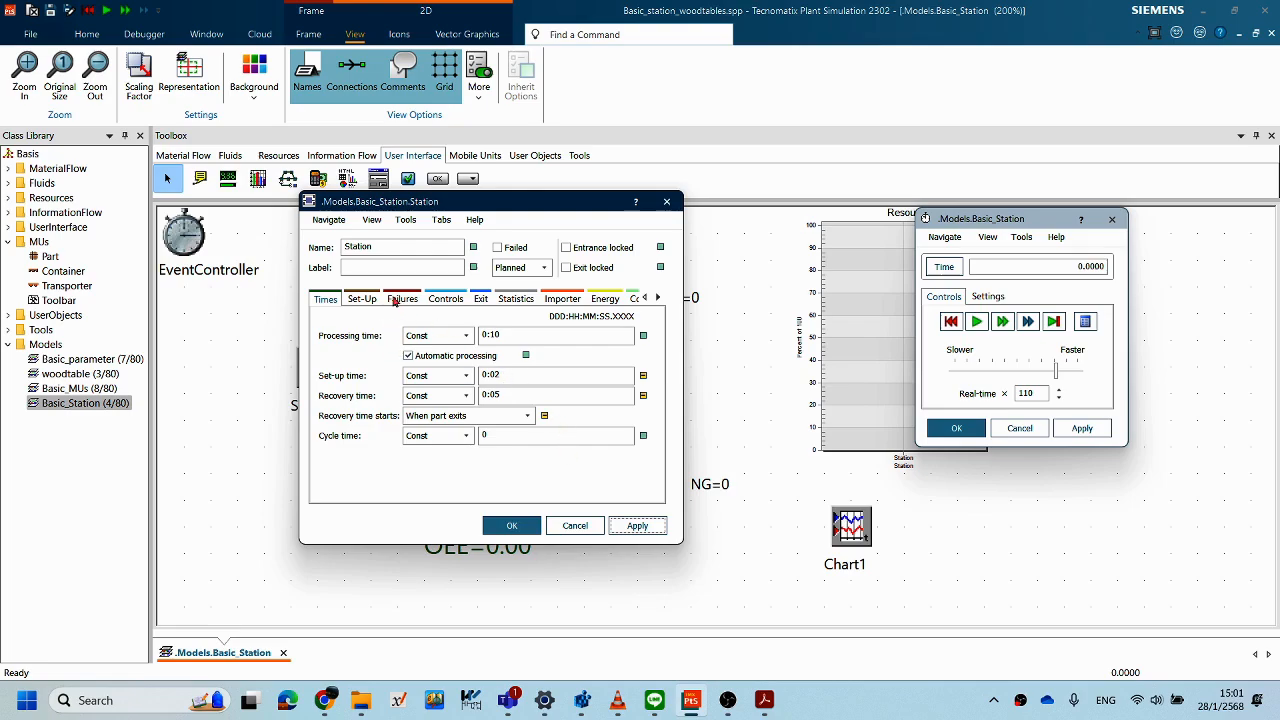
- Set the Station's set-up-after count to 1 part, disable that option and accept the Station settings
click(362, 298)
click(360, 398)
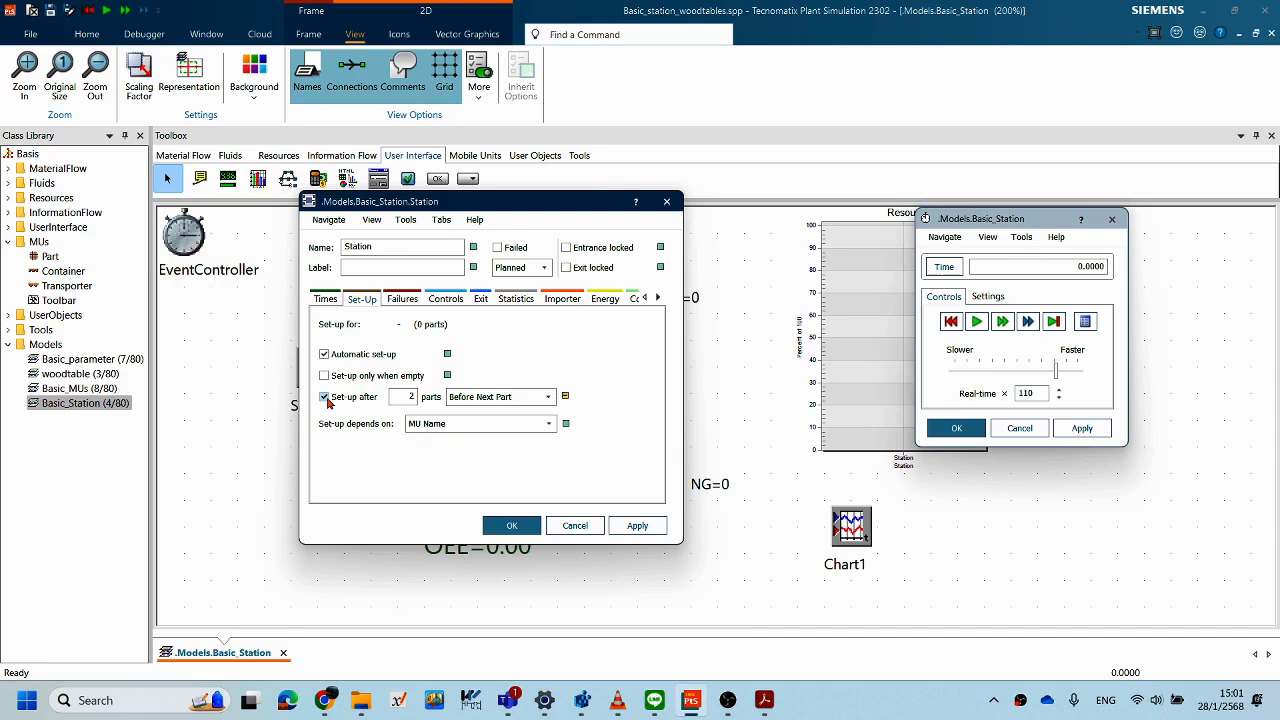
click(325, 398)
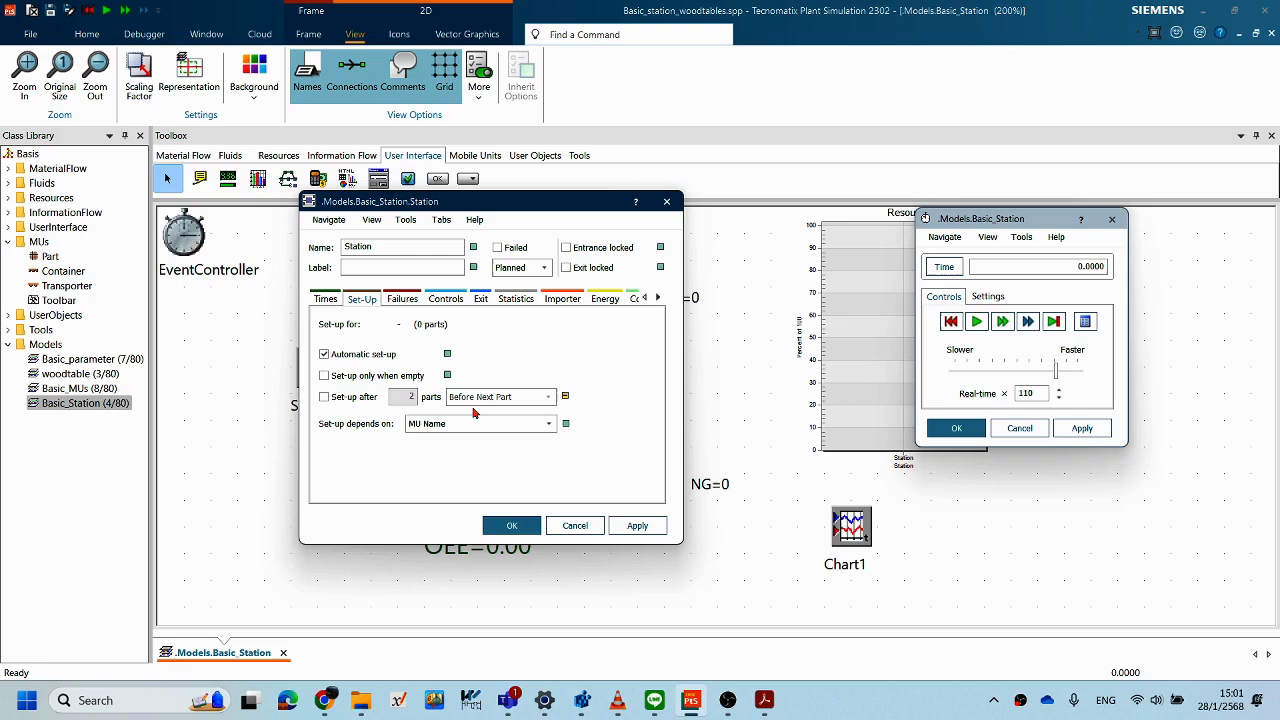
click(328, 397)
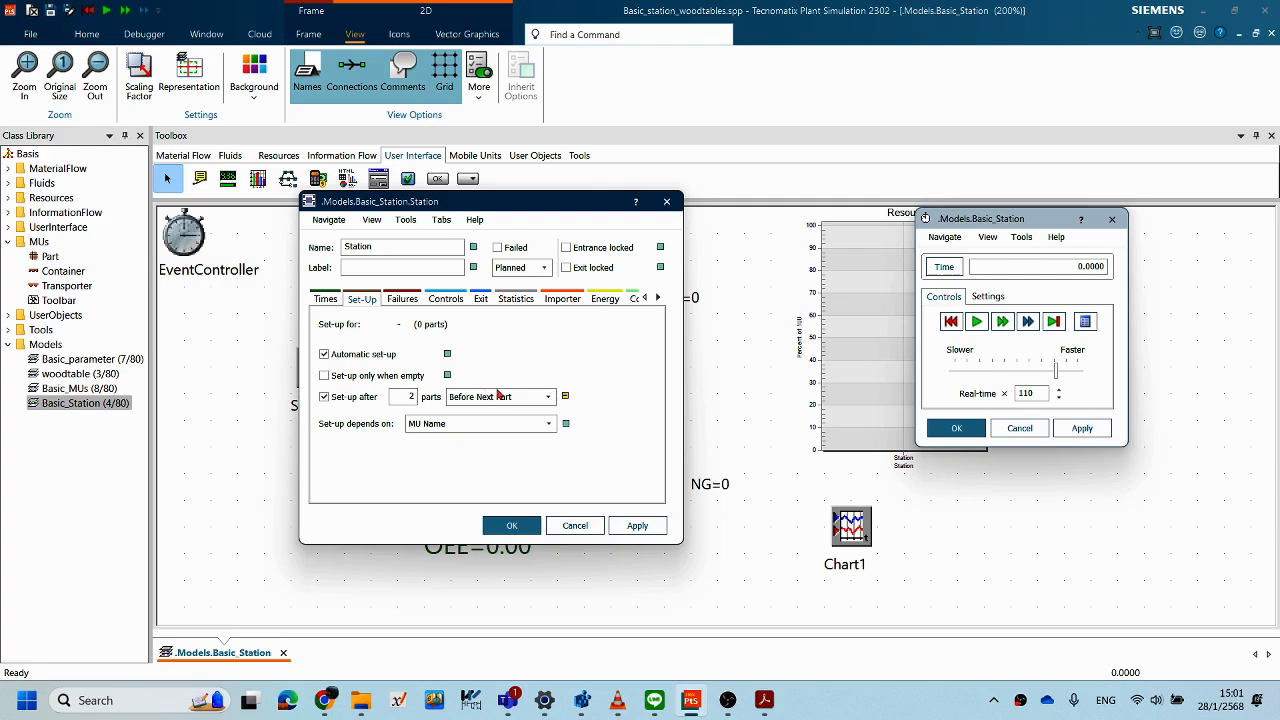
double_click(410, 396)
text(1)
click(324, 397)
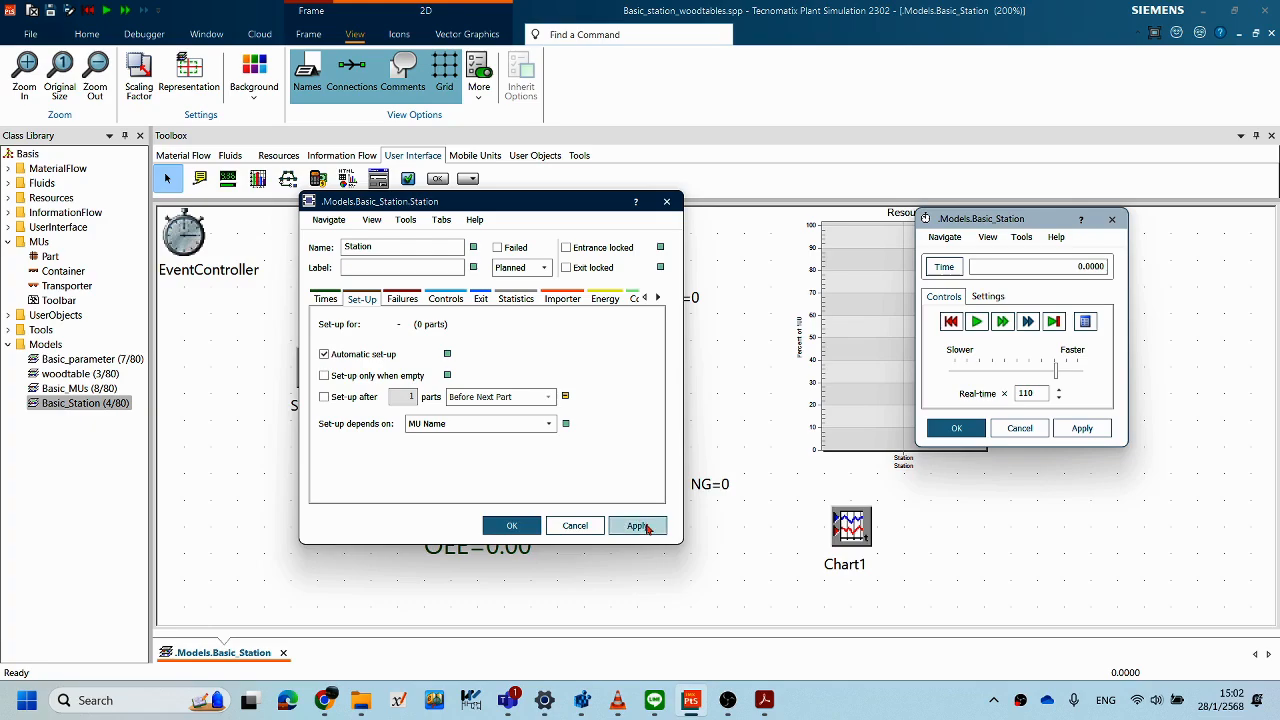
click(402, 300)
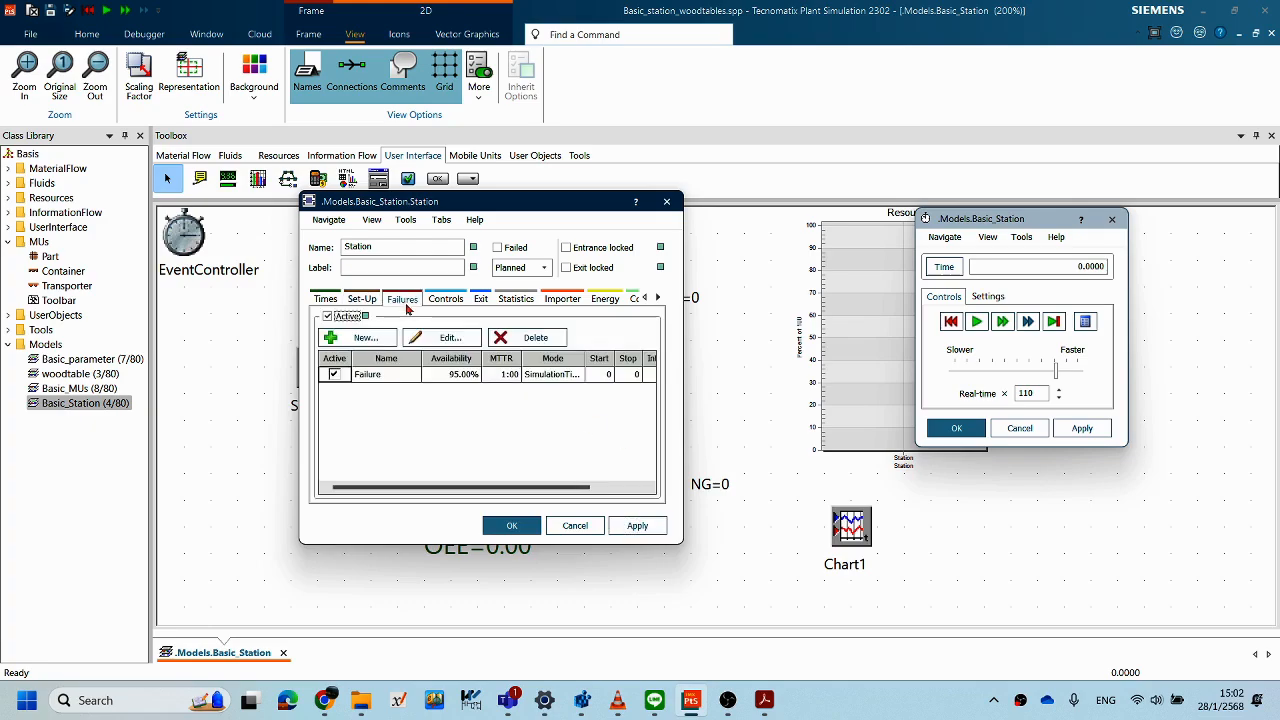
click(508, 526)
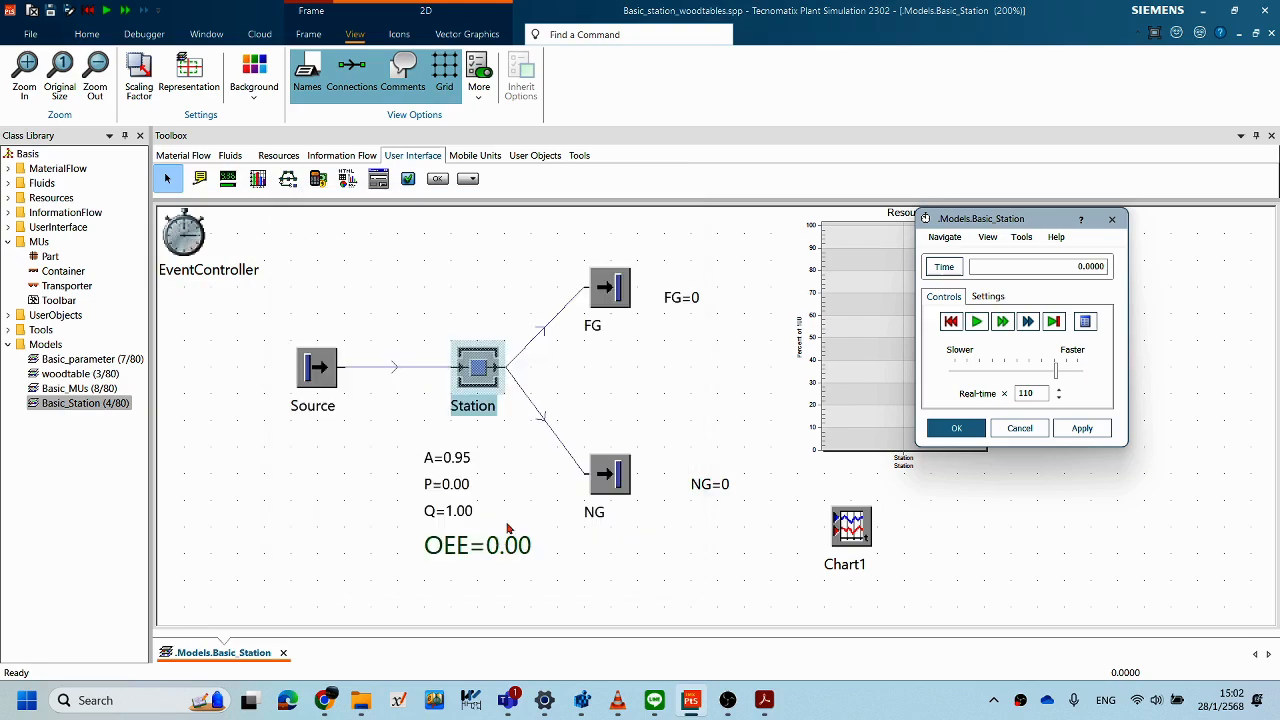
right_click(645, 378)
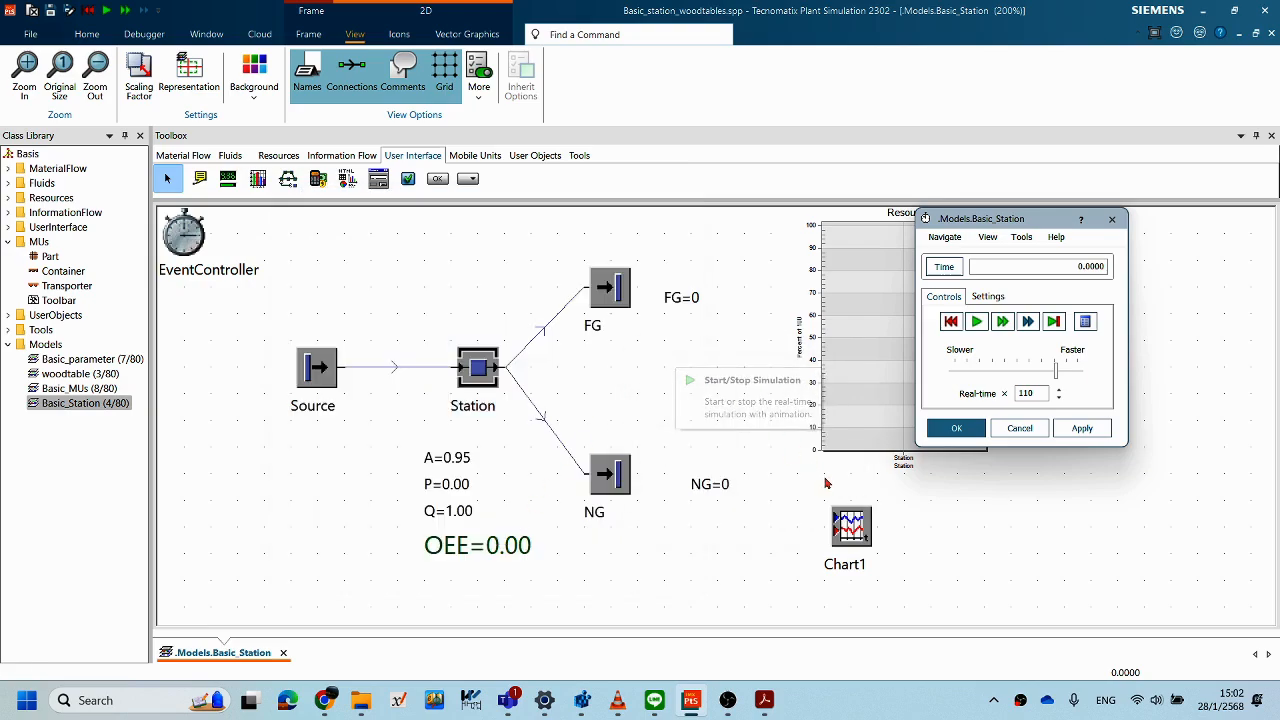
- Show Chart1's plot window beside the material flow and run the simulation to its end
right_click(854, 531)
click(885, 340)
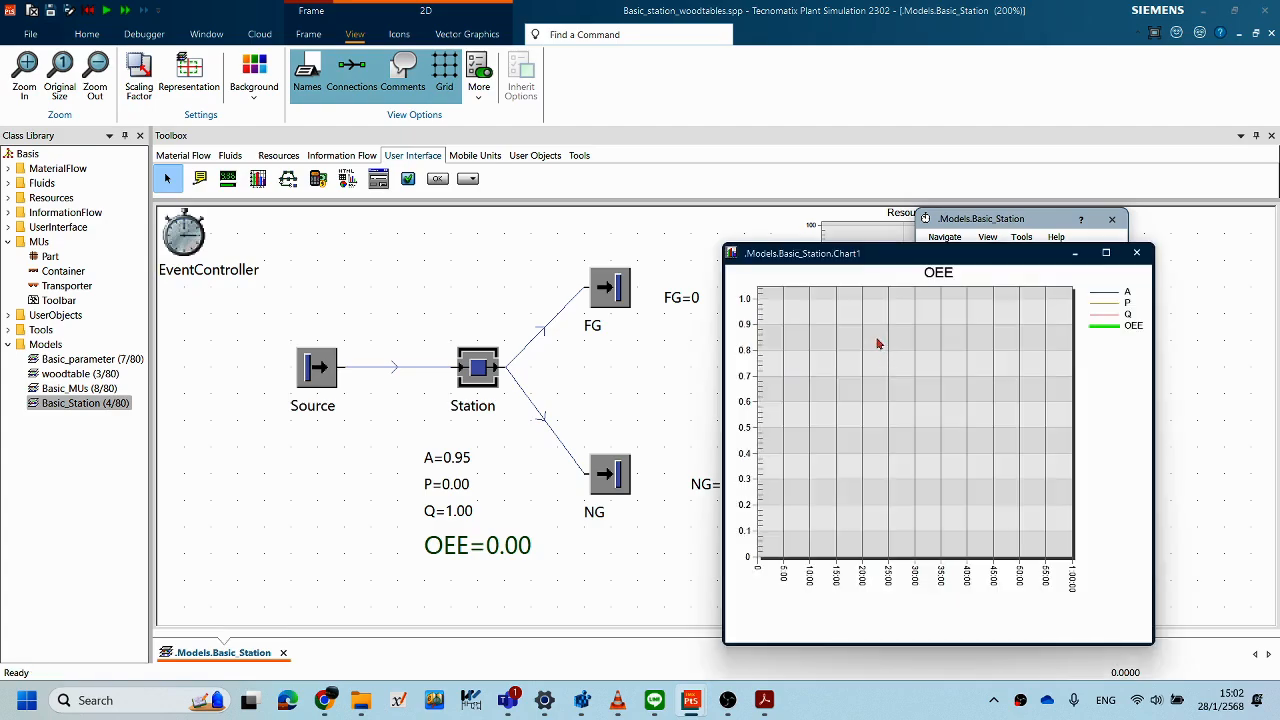
drag(860, 262, 977, 323)
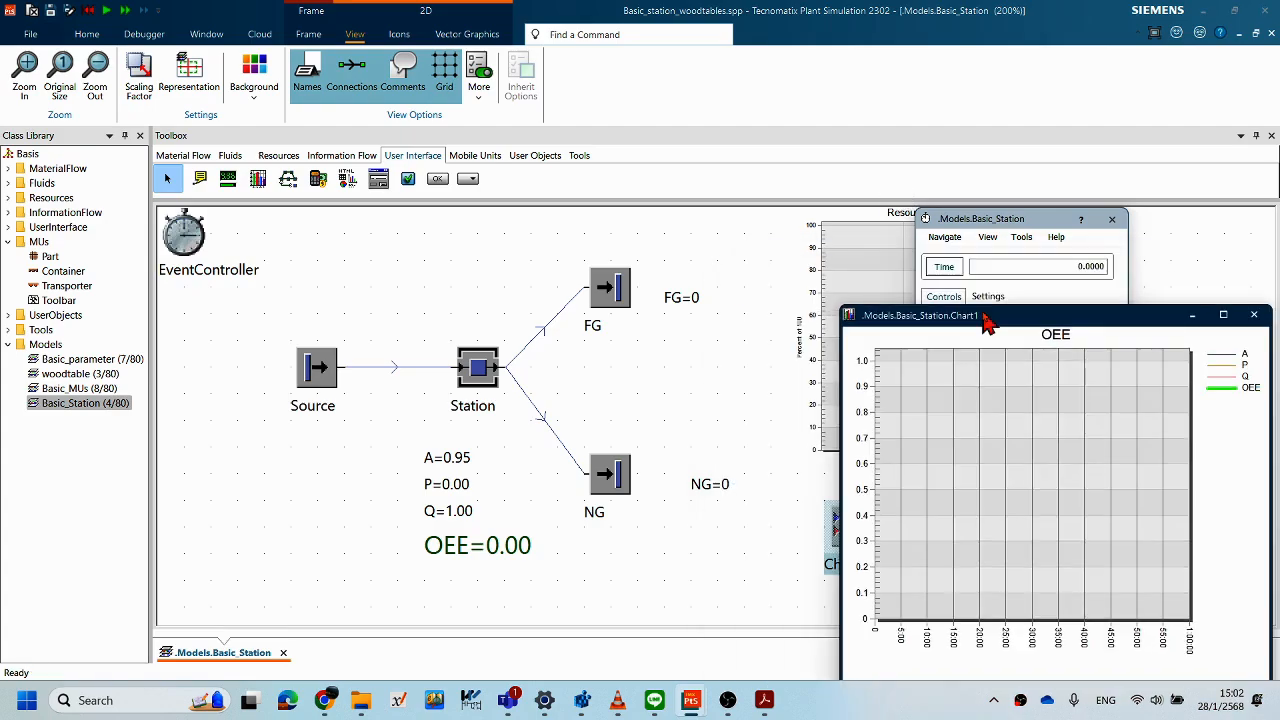
right_click(621, 377)
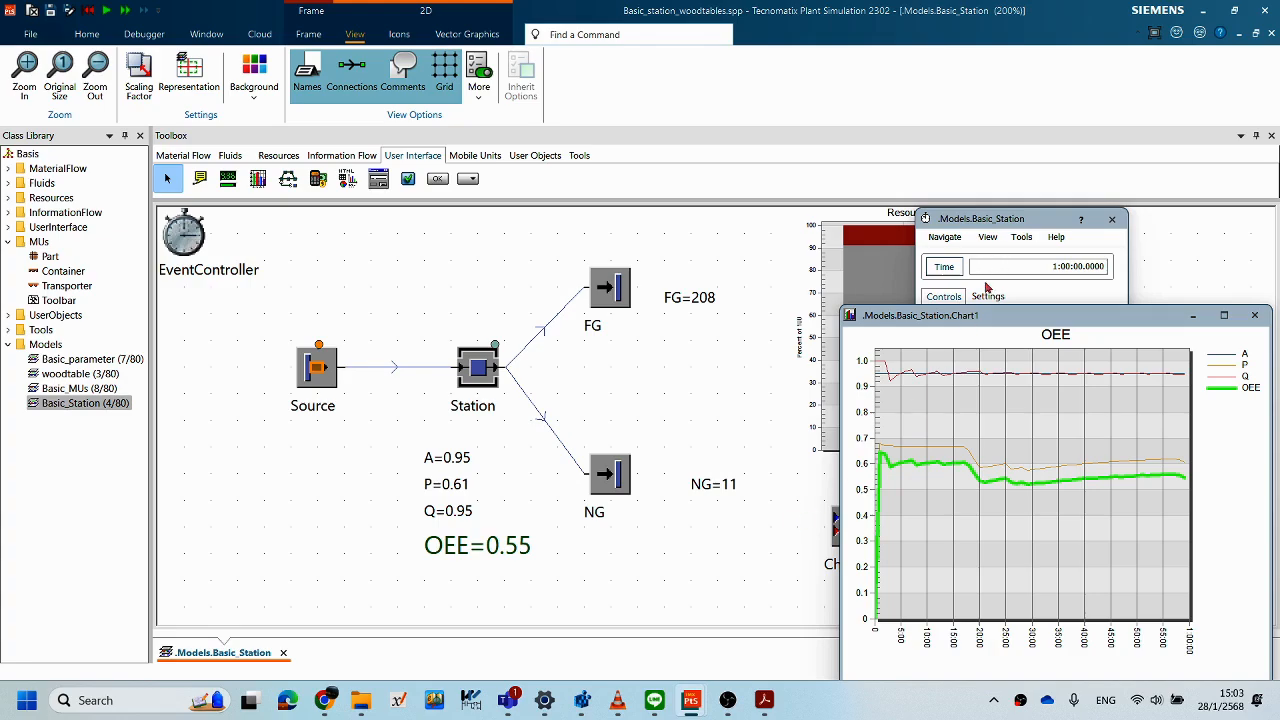
click(985, 316)
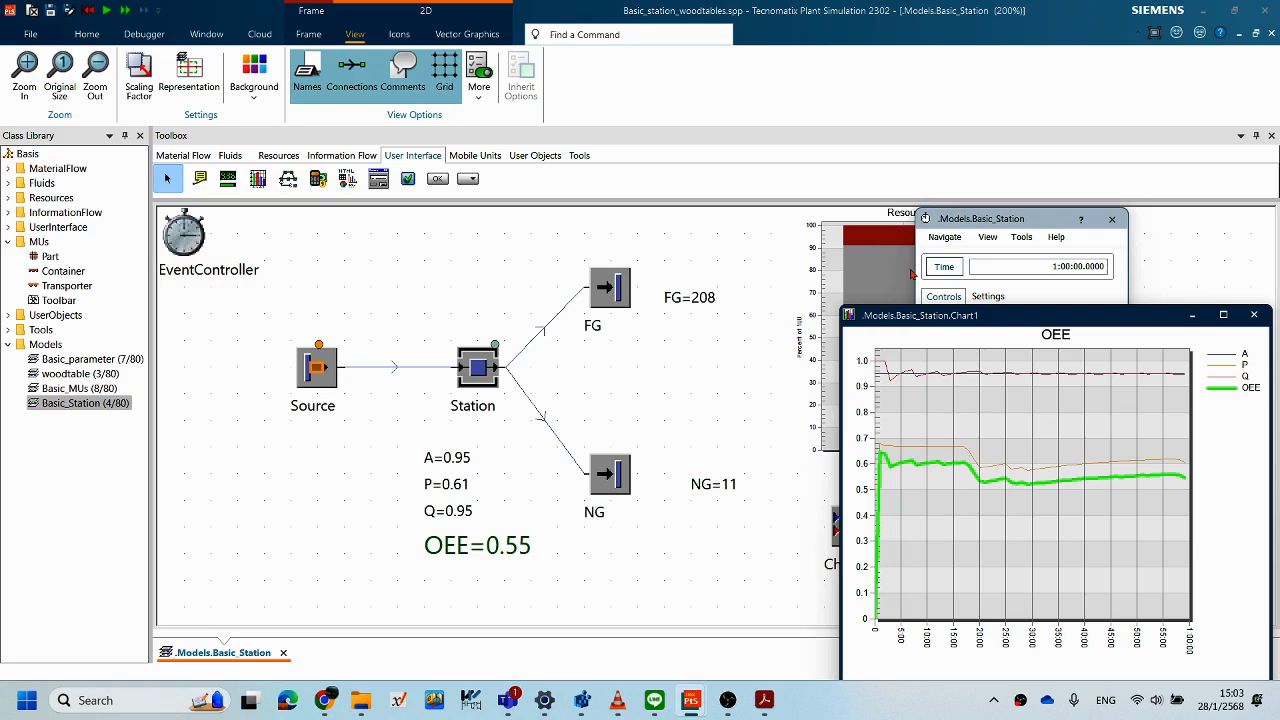
drag(983, 316, 911, 273)
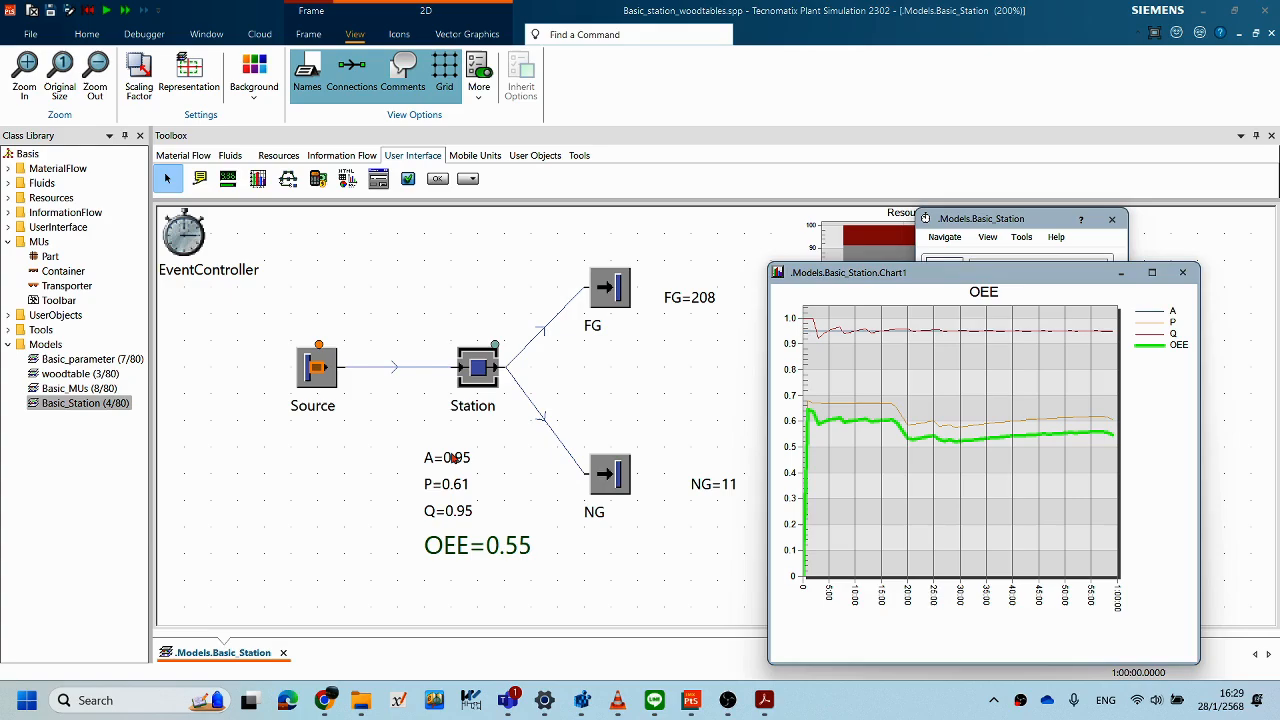
- Open display A's settings for review and move the dialog clear of the Station and the displays
double_click(454, 457)
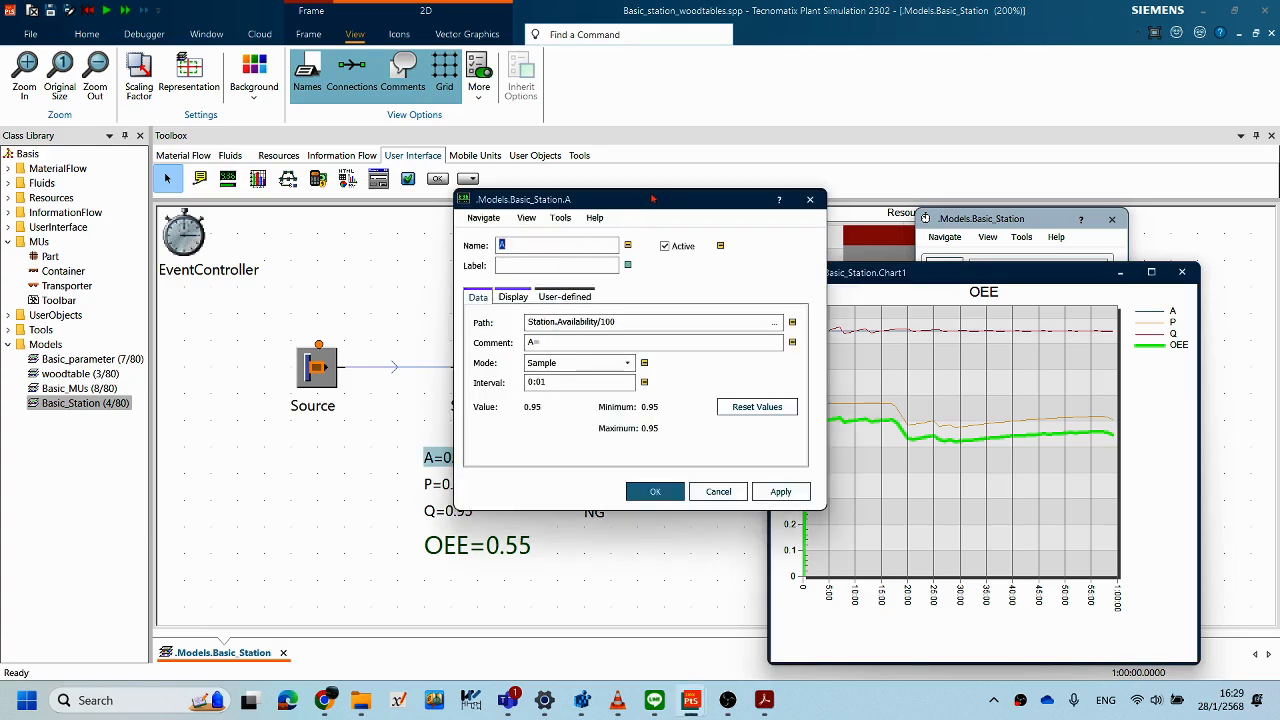
drag(652, 198, 707, 197)
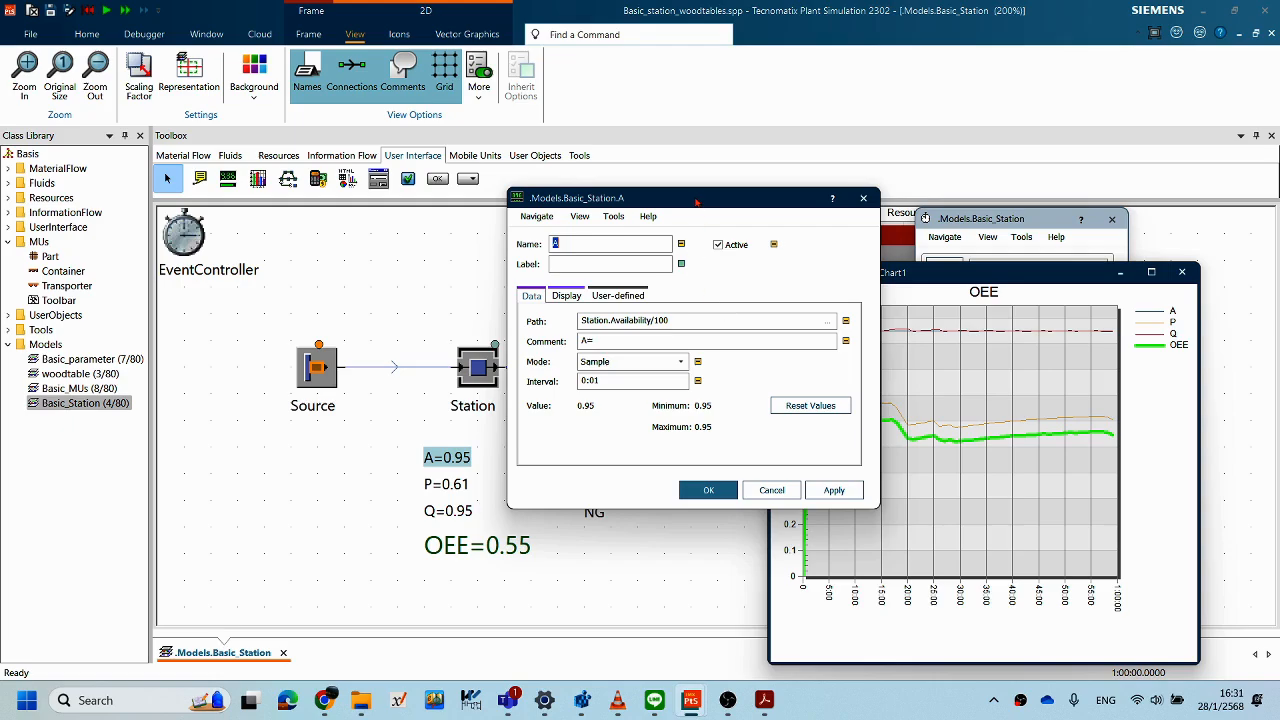
drag(698, 207, 818, 209)
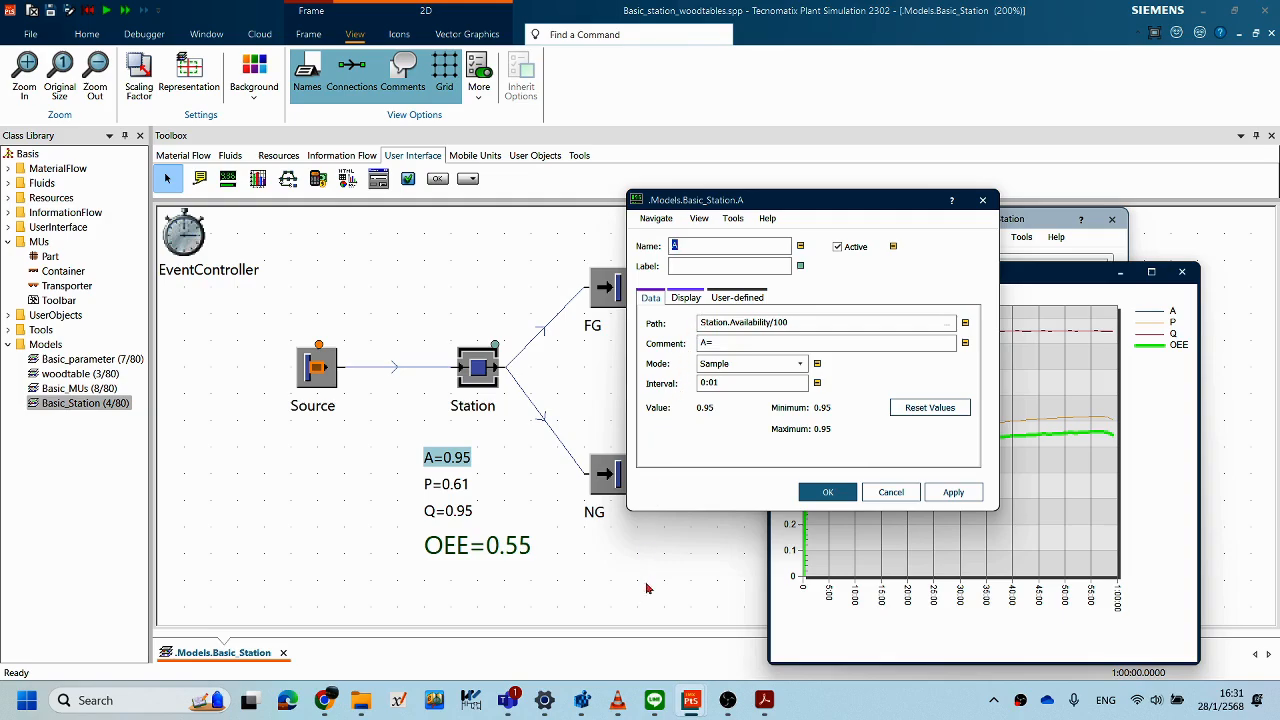
- Switch to Chrome and review the OEE formula page and the ROI article's overview of the main OEE components
mouse_move(324, 700)
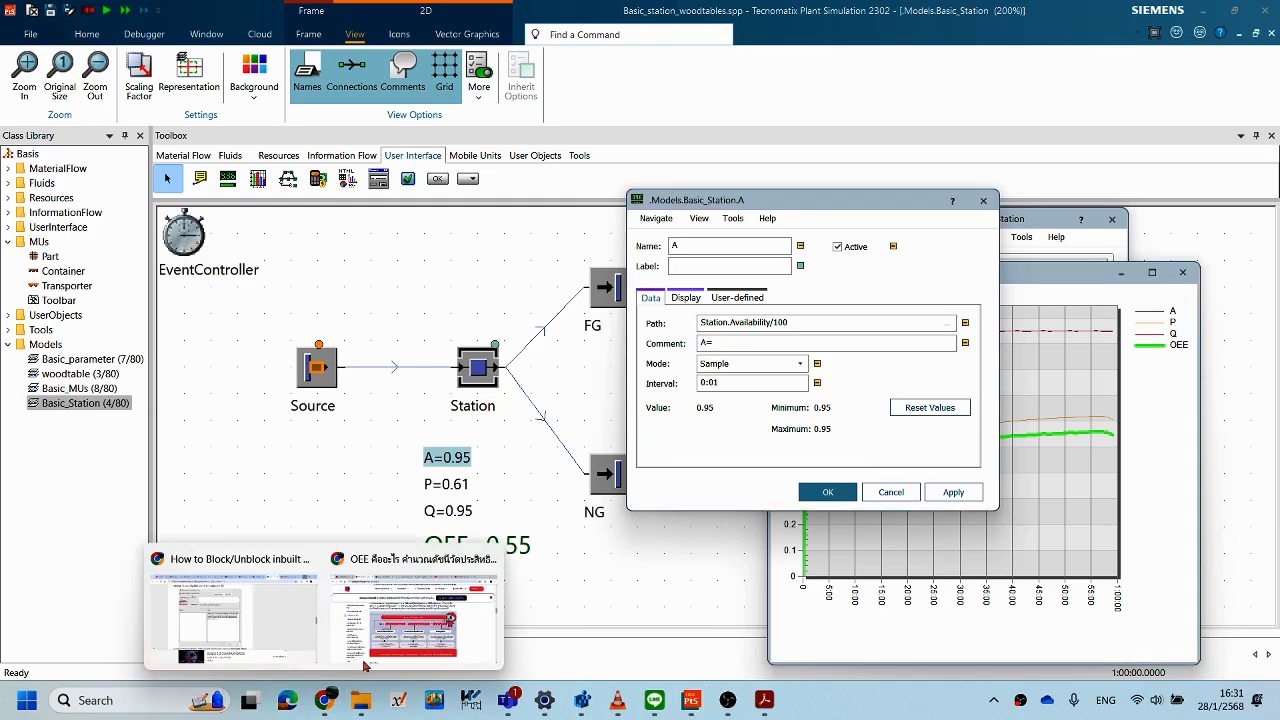
click(400, 628)
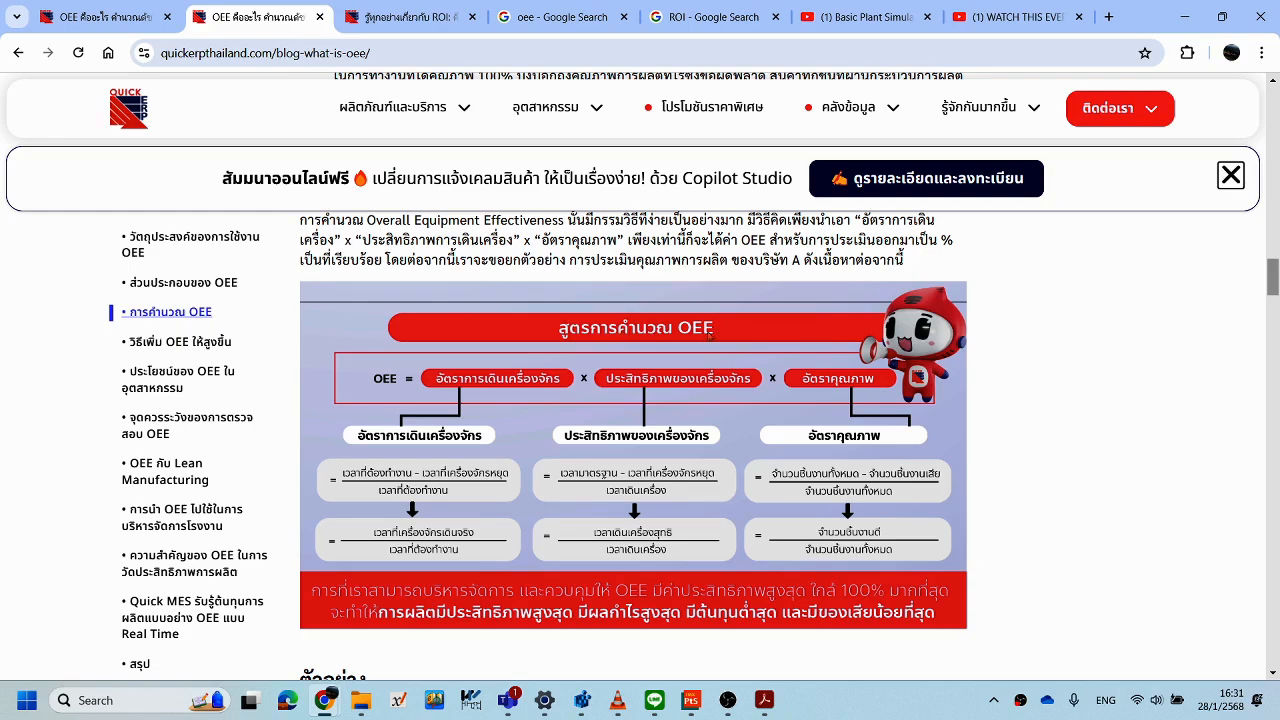
click(392, 20)
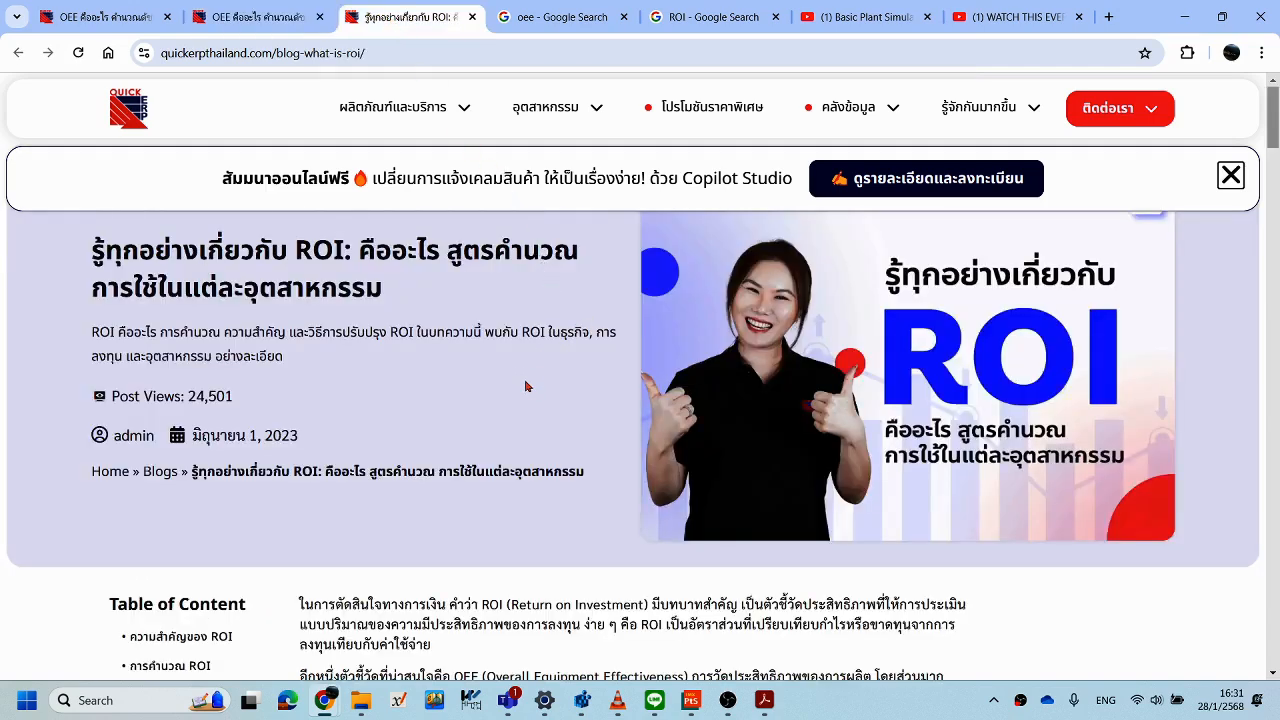
scroll(527, 386, down, 5)
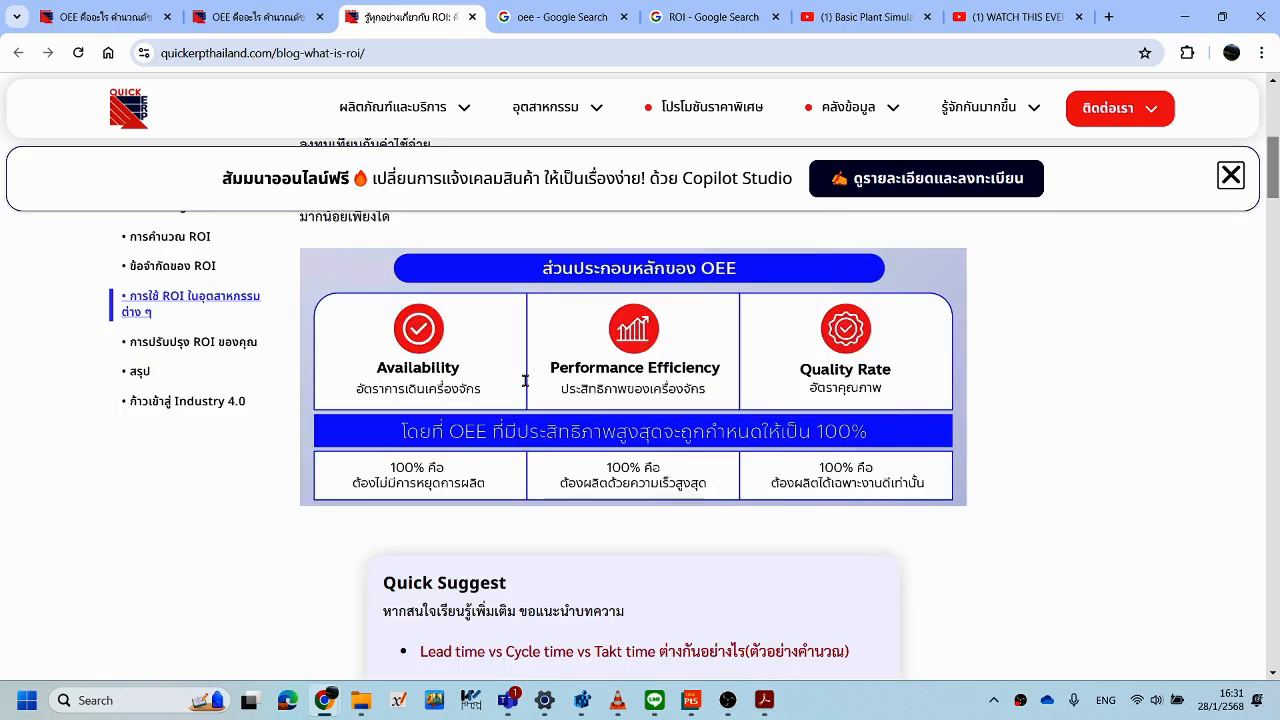
scroll(527, 386, up, 5)
scroll(527, 386, down, 3)
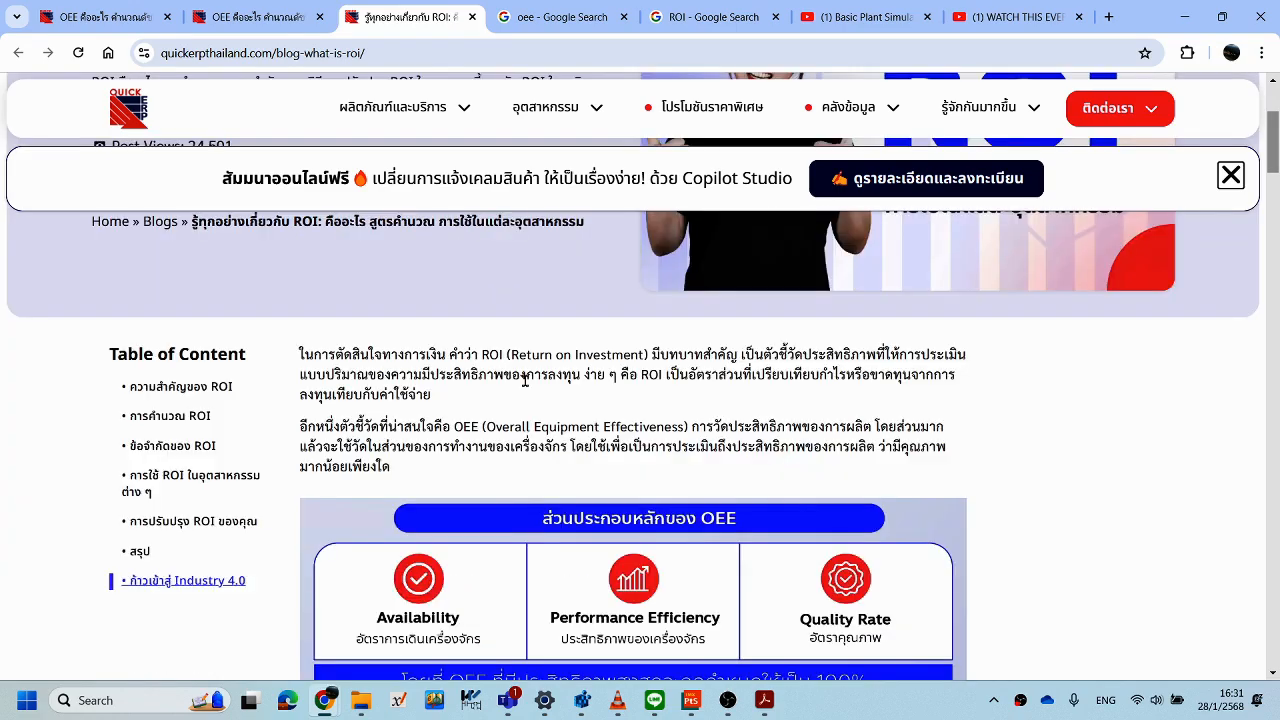
scroll(524, 380, up, 3)
scroll(625, 418, down, 3)
scroll(637, 443, down, 1)
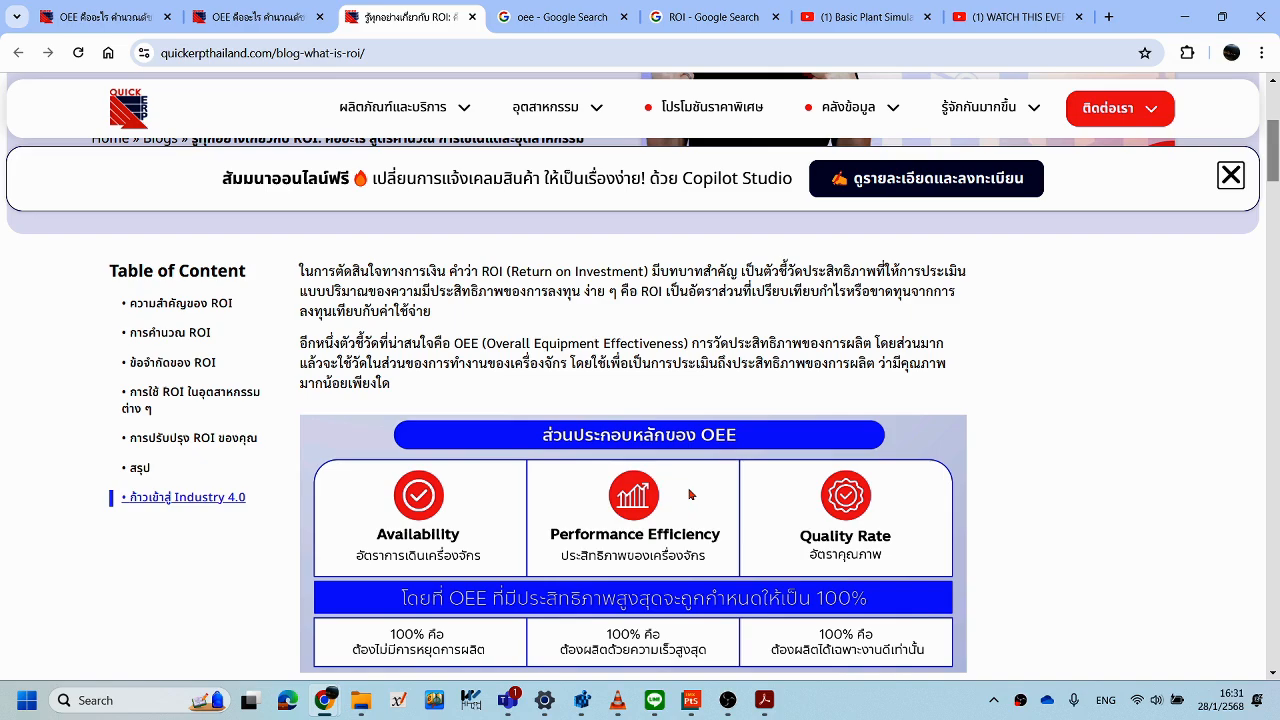
- Examine the ROI calculation formula and its worked example in the ROI article
scroll(688, 488, down, 5)
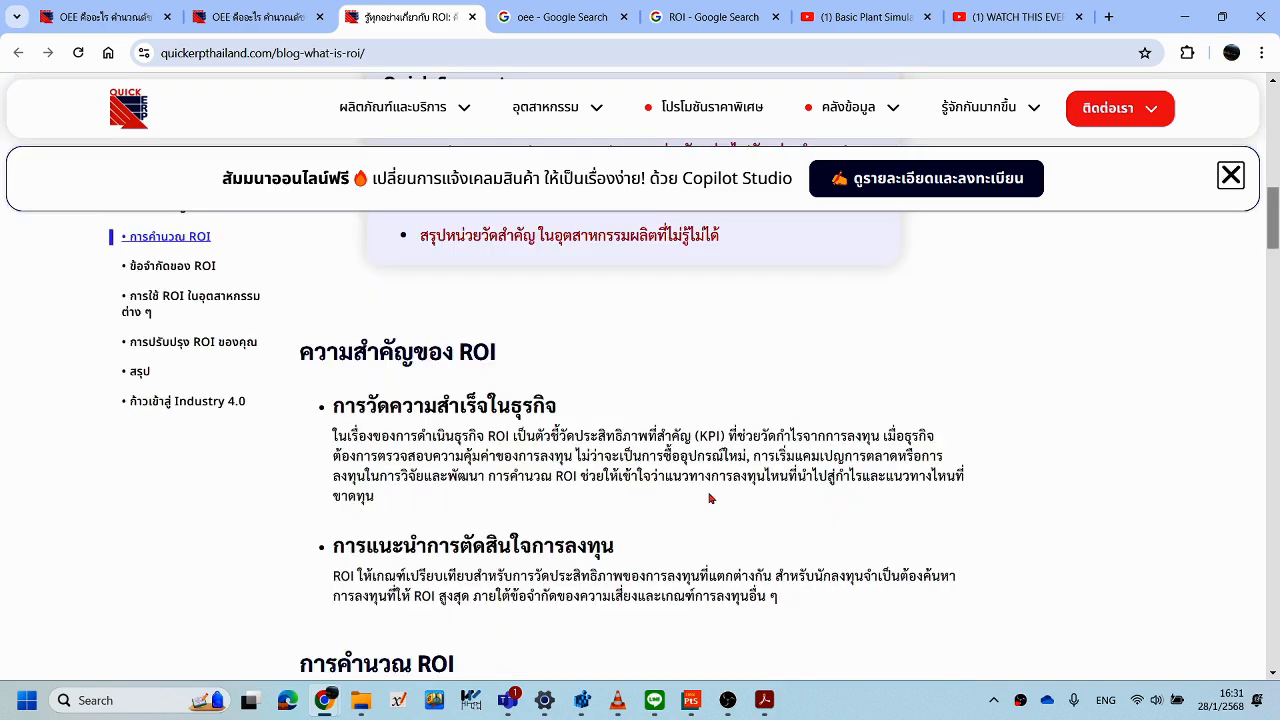
scroll(690, 490, down, 1)
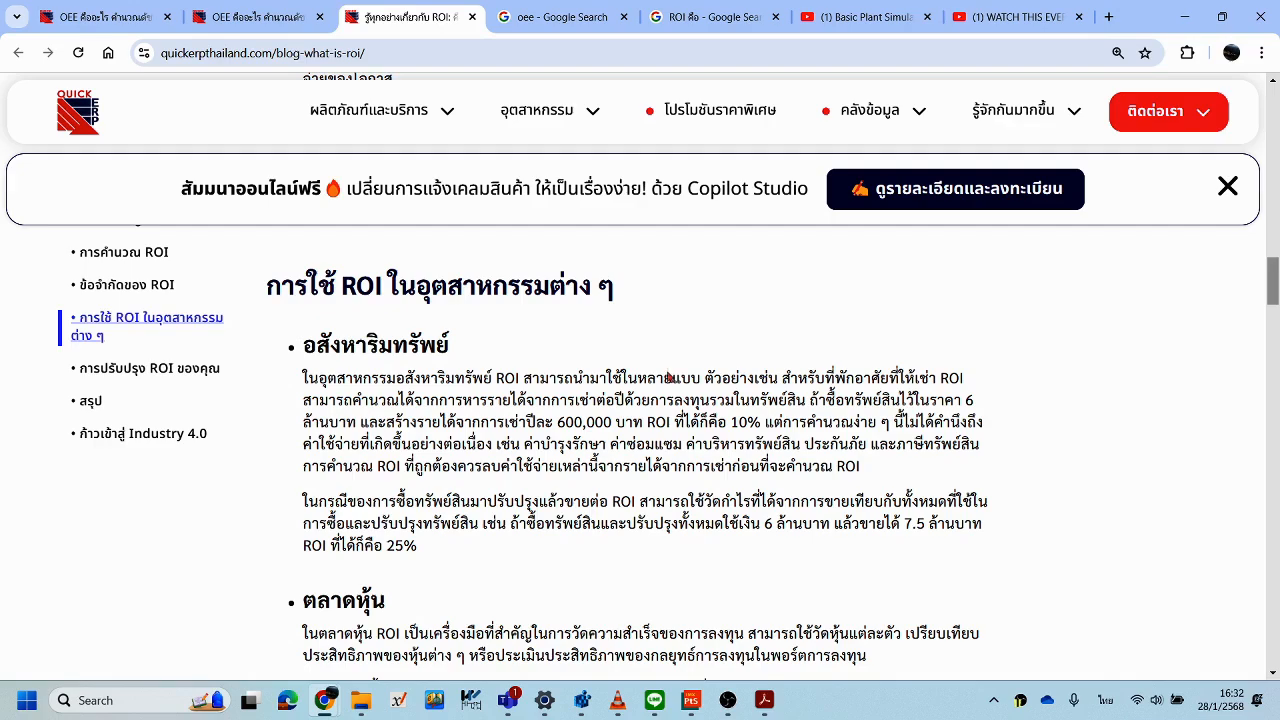
scroll(670, 378, up, 1)
scroll(643, 431, up, 3)
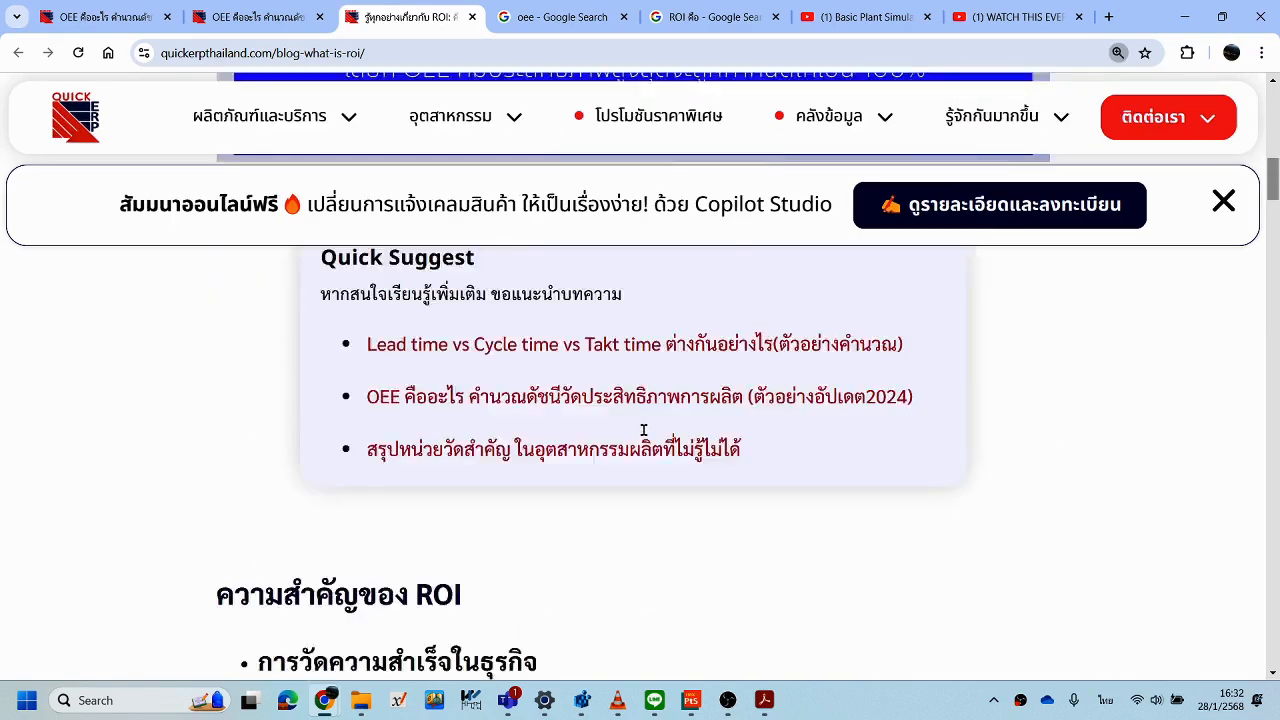
scroll(686, 449, down, 2)
scroll(690, 448, up, 1)
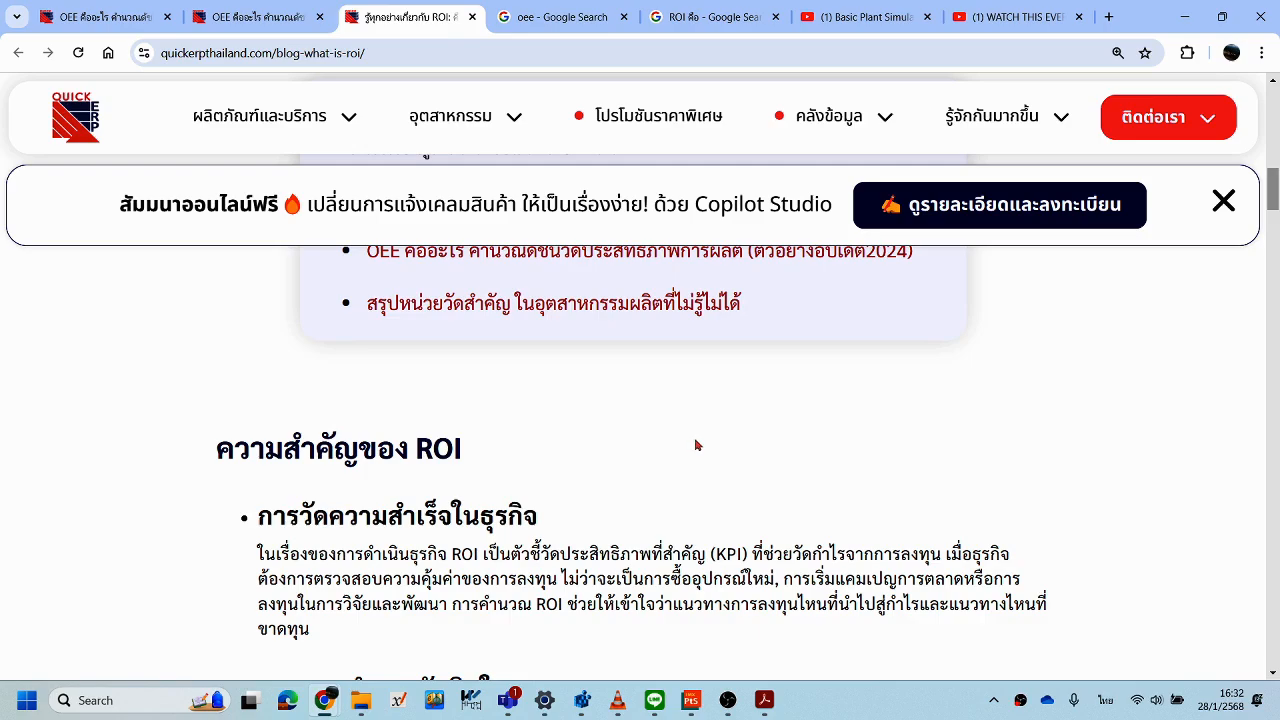
scroll(697, 445, down, 5)
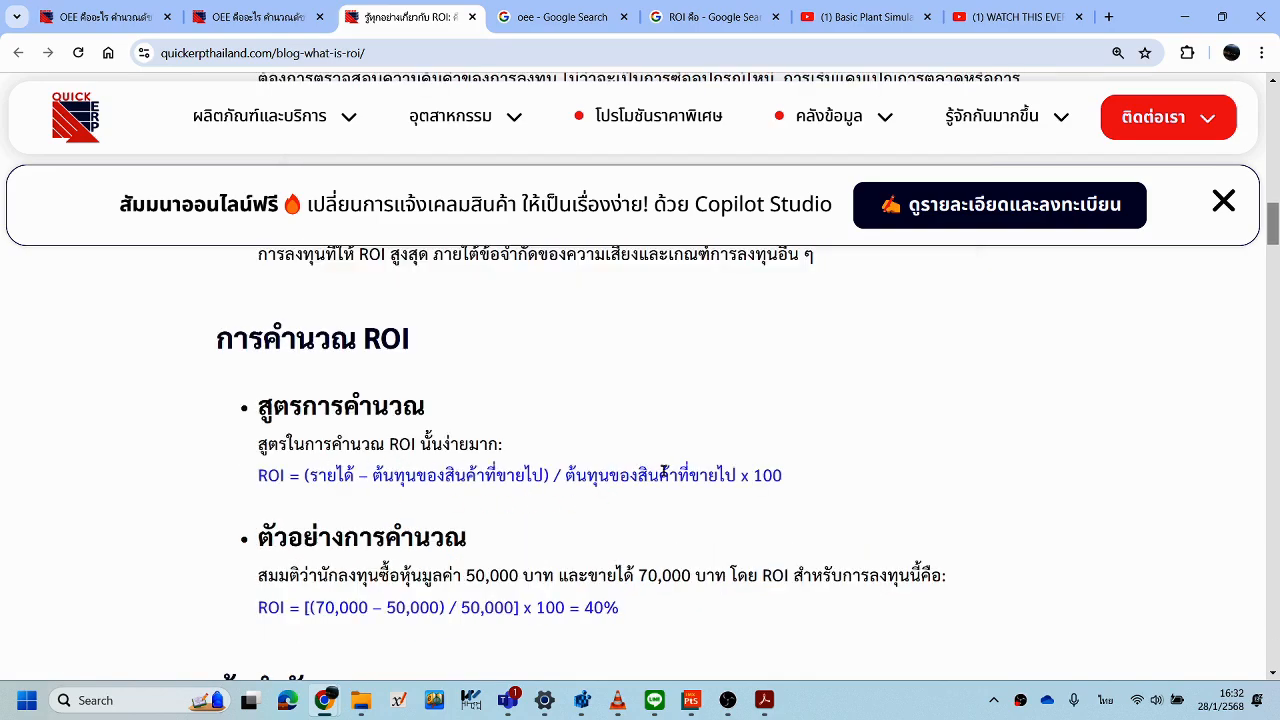
scroll(662, 478, down, 1)
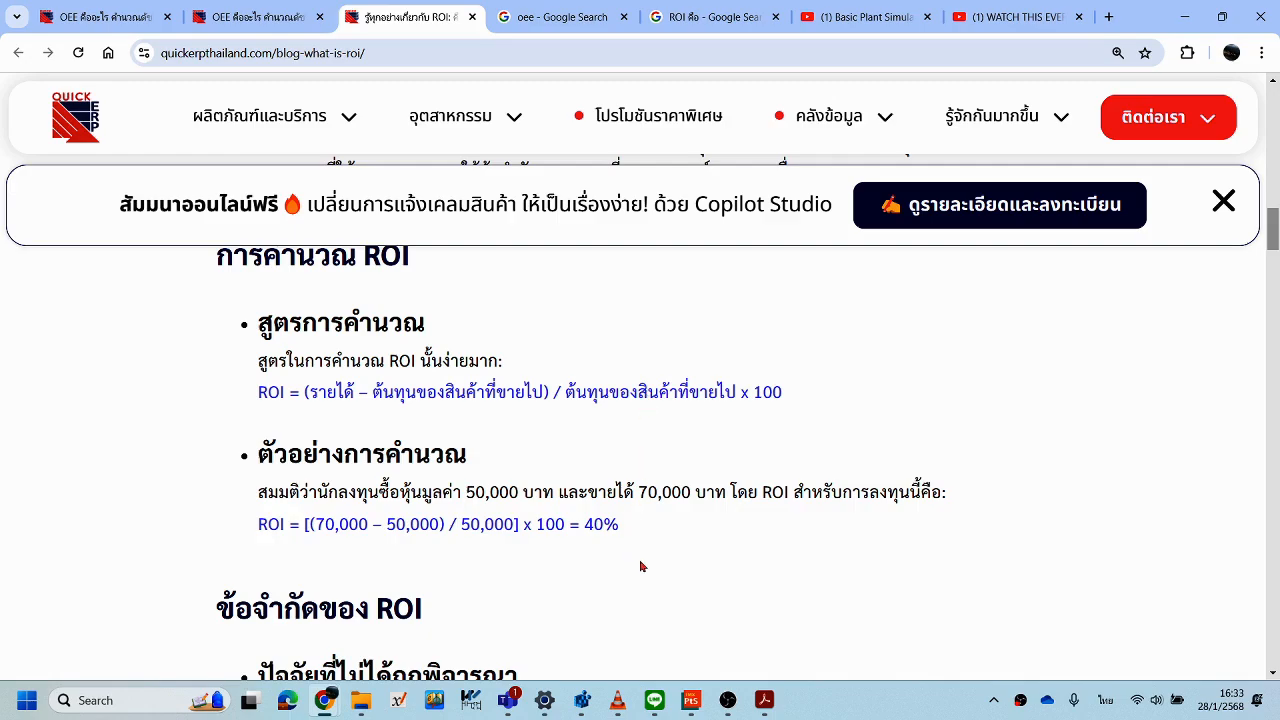
- Return to Plant Simulation, review display A's path and sampling settings, and leave the dialog without changes
mouse_move(691, 700)
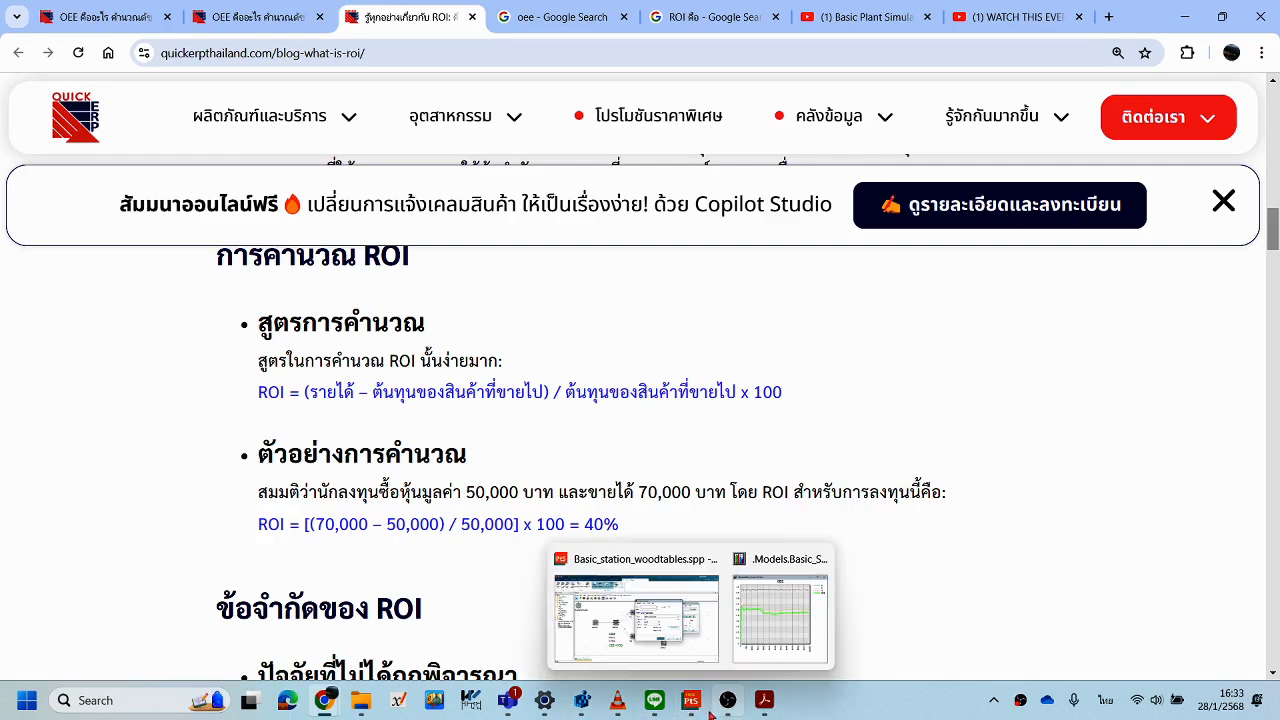
click(645, 647)
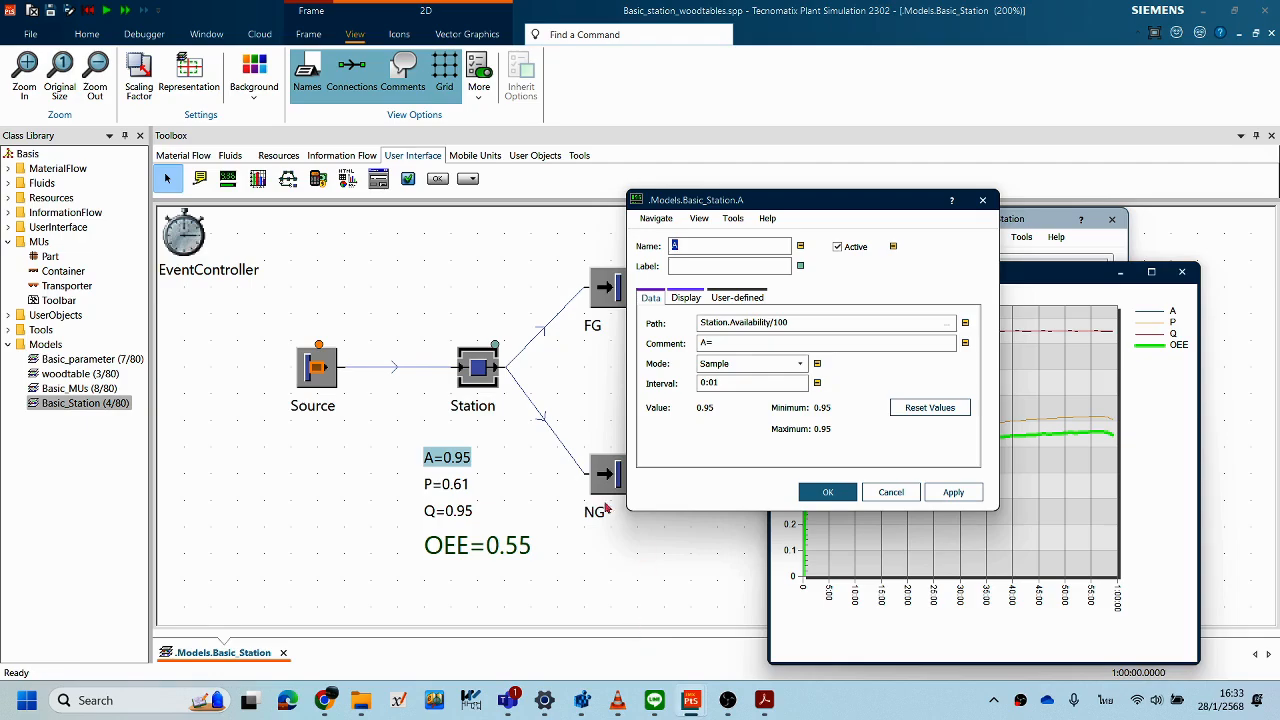
drag(768, 205, 885, 199)
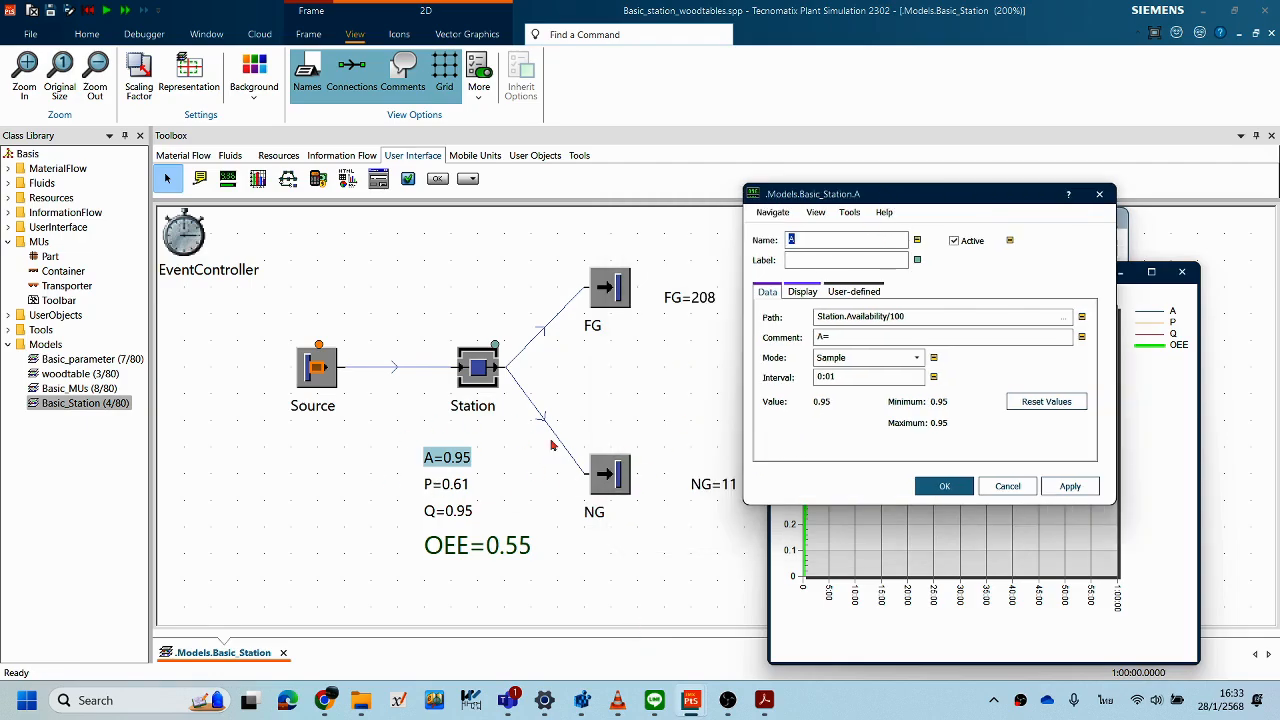
click(1006, 486)
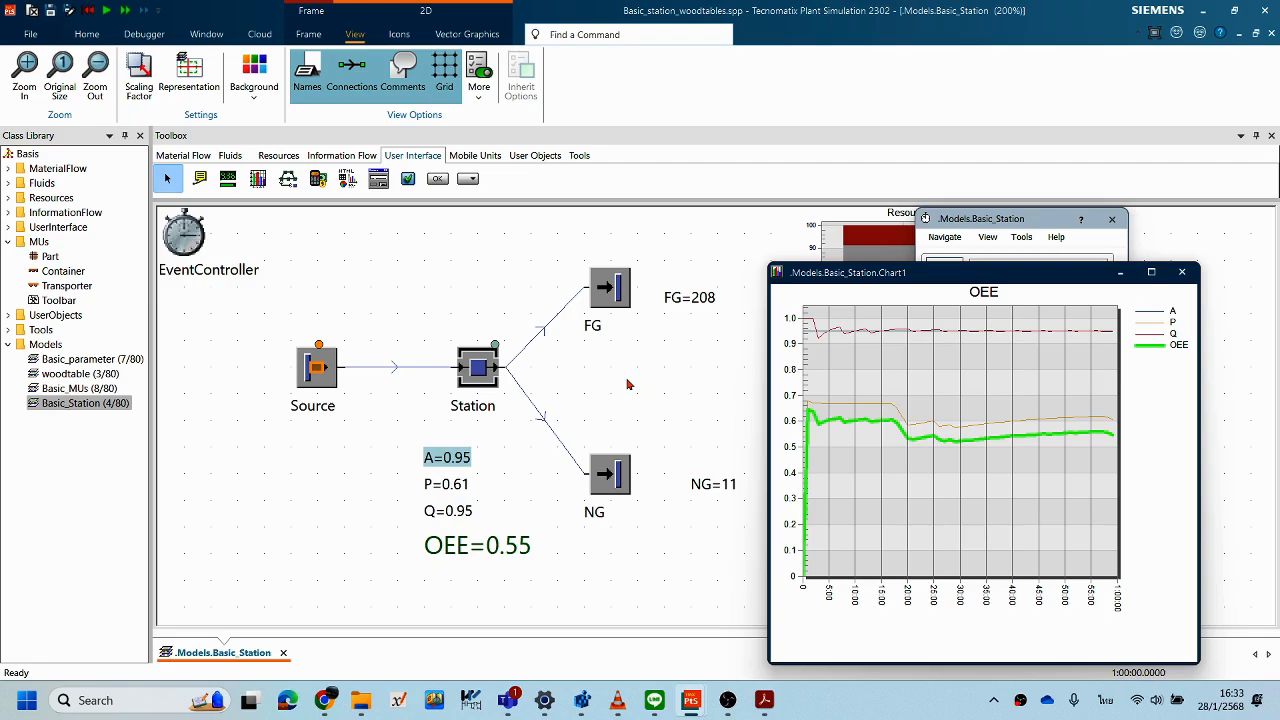
click(1205, 655)
double_click(460, 457)
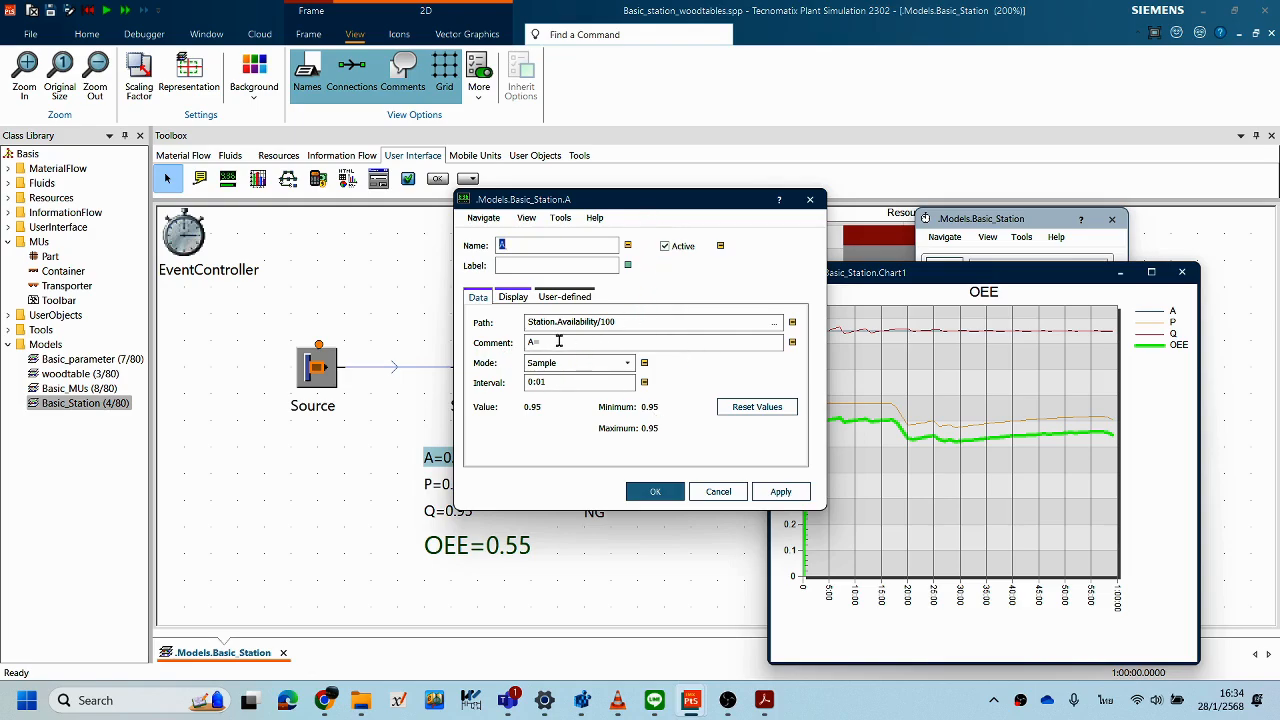
click(727, 496)
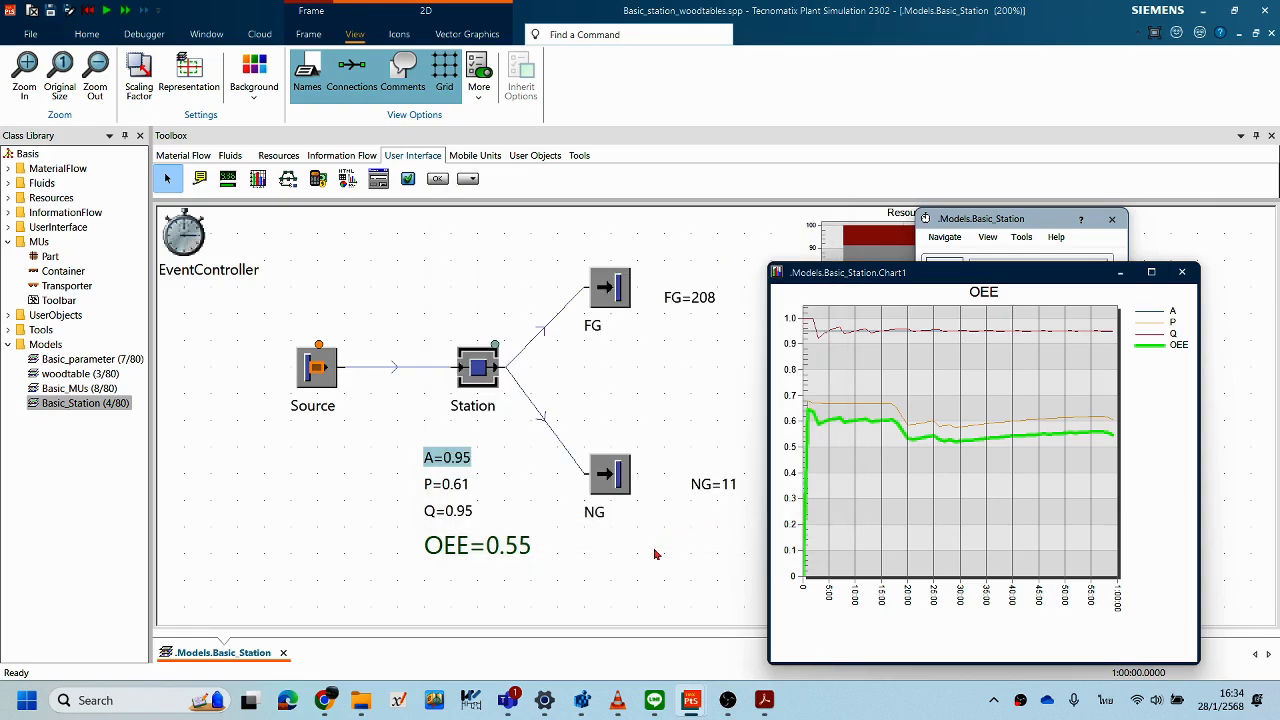
- Save the model and close Chart1's plot window and the EventController window
click(655, 554)
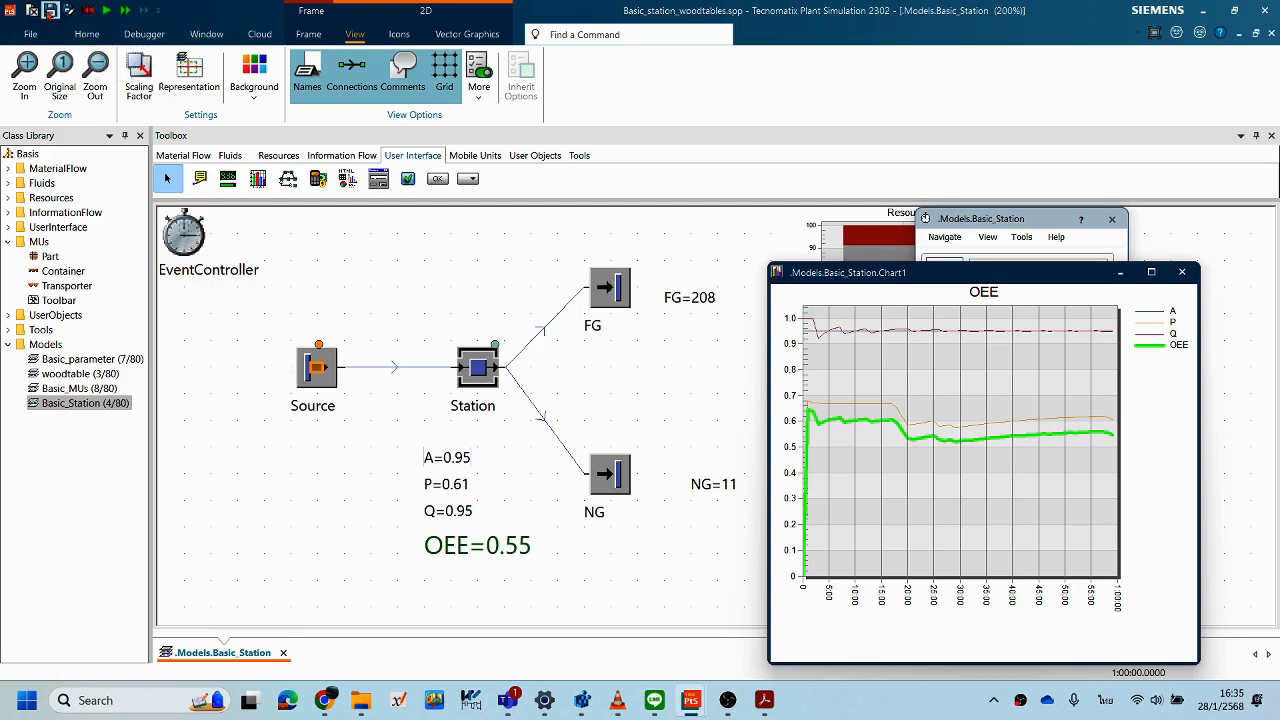
click(48, 13)
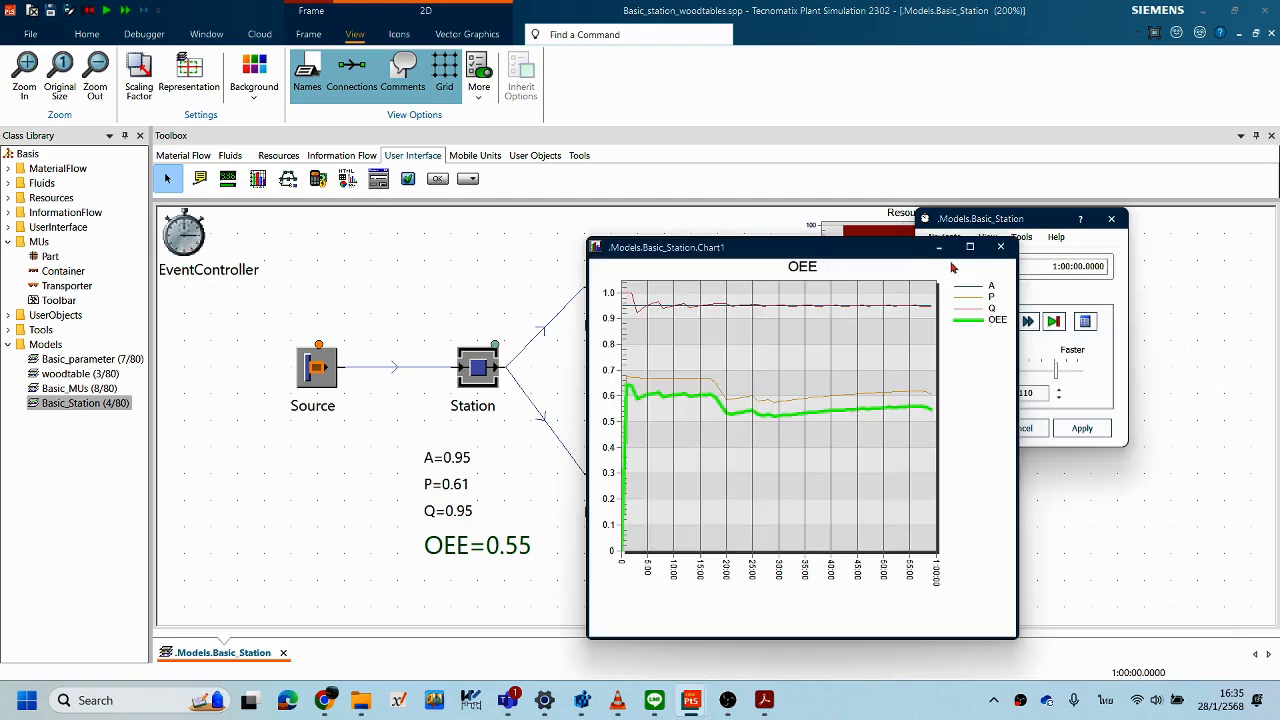
click(1000, 247)
click(1024, 427)
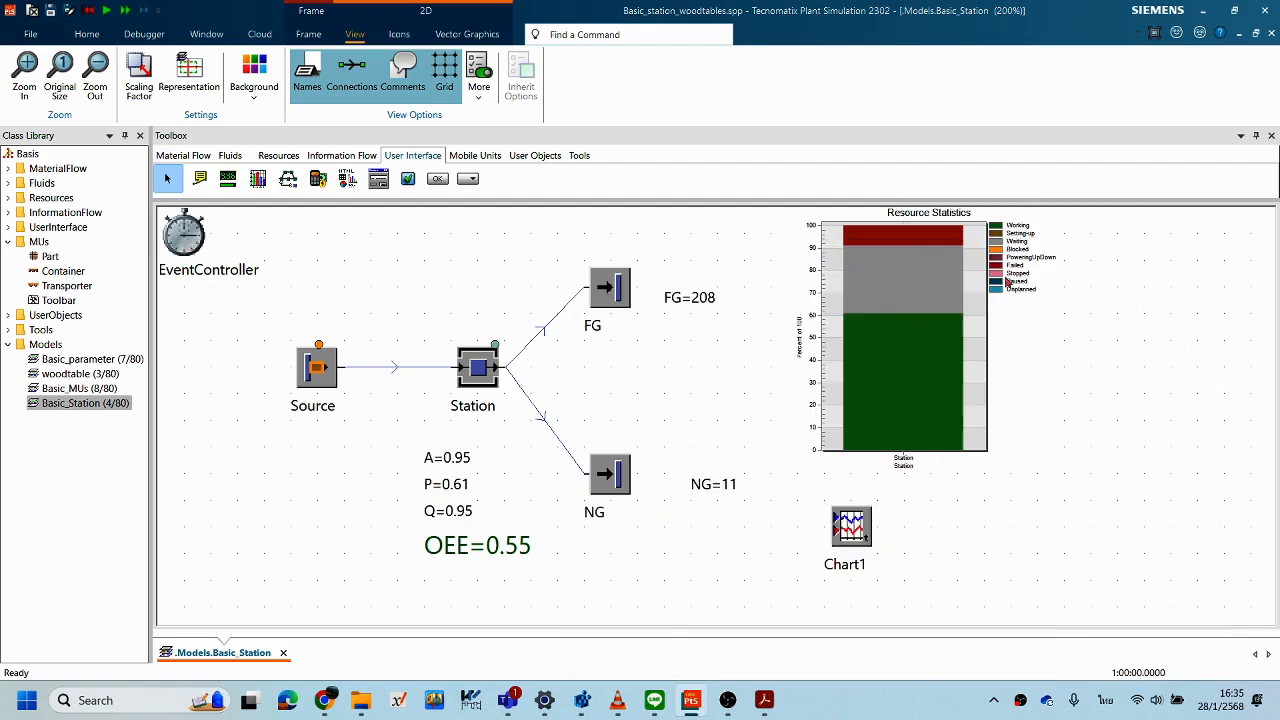
click(1050, 452)
click(941, 518)
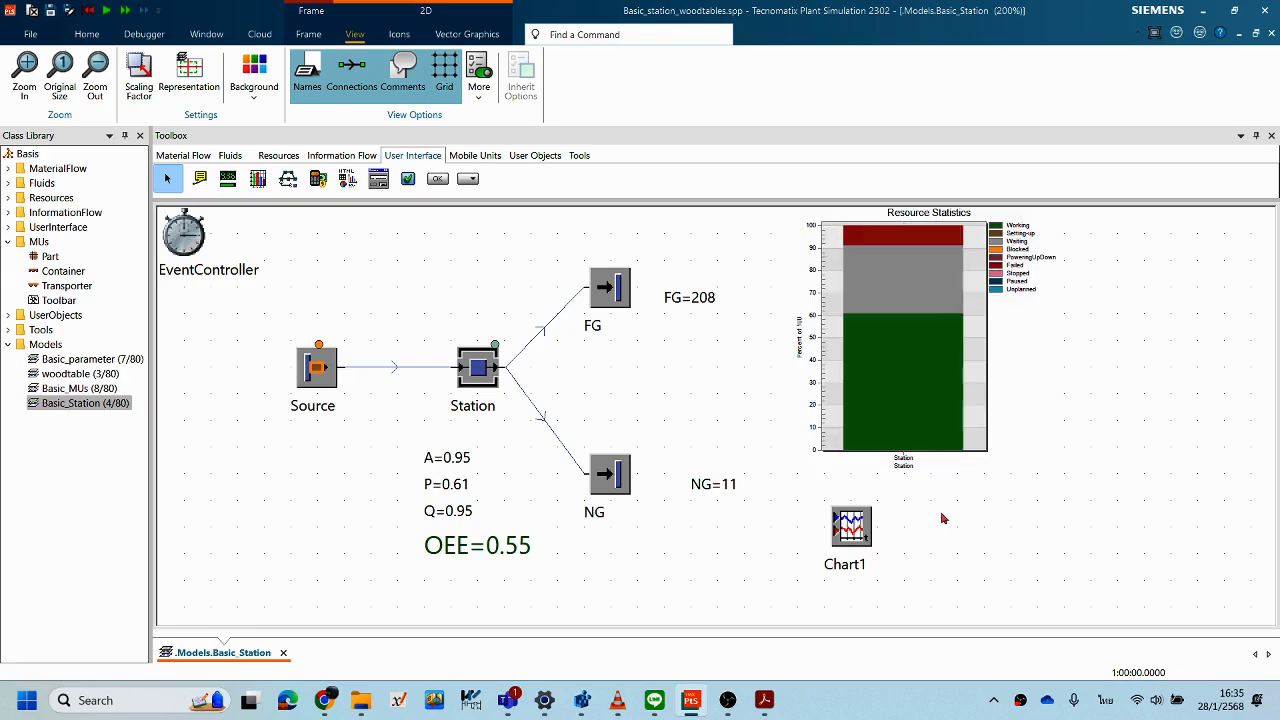